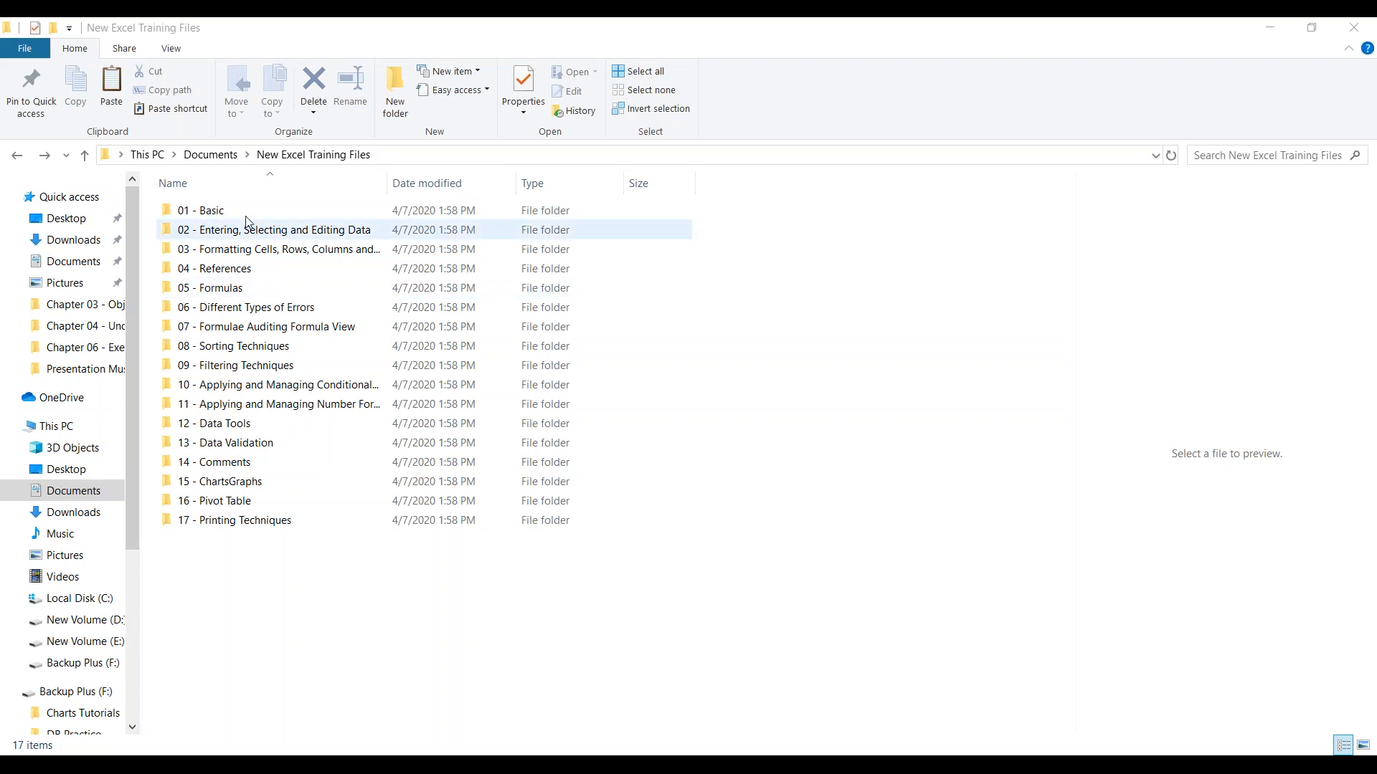
Review the training topic folders in order, from 01 - Basic through 11 - Applying and Managing Number Formatting.
left_click(244, 223)
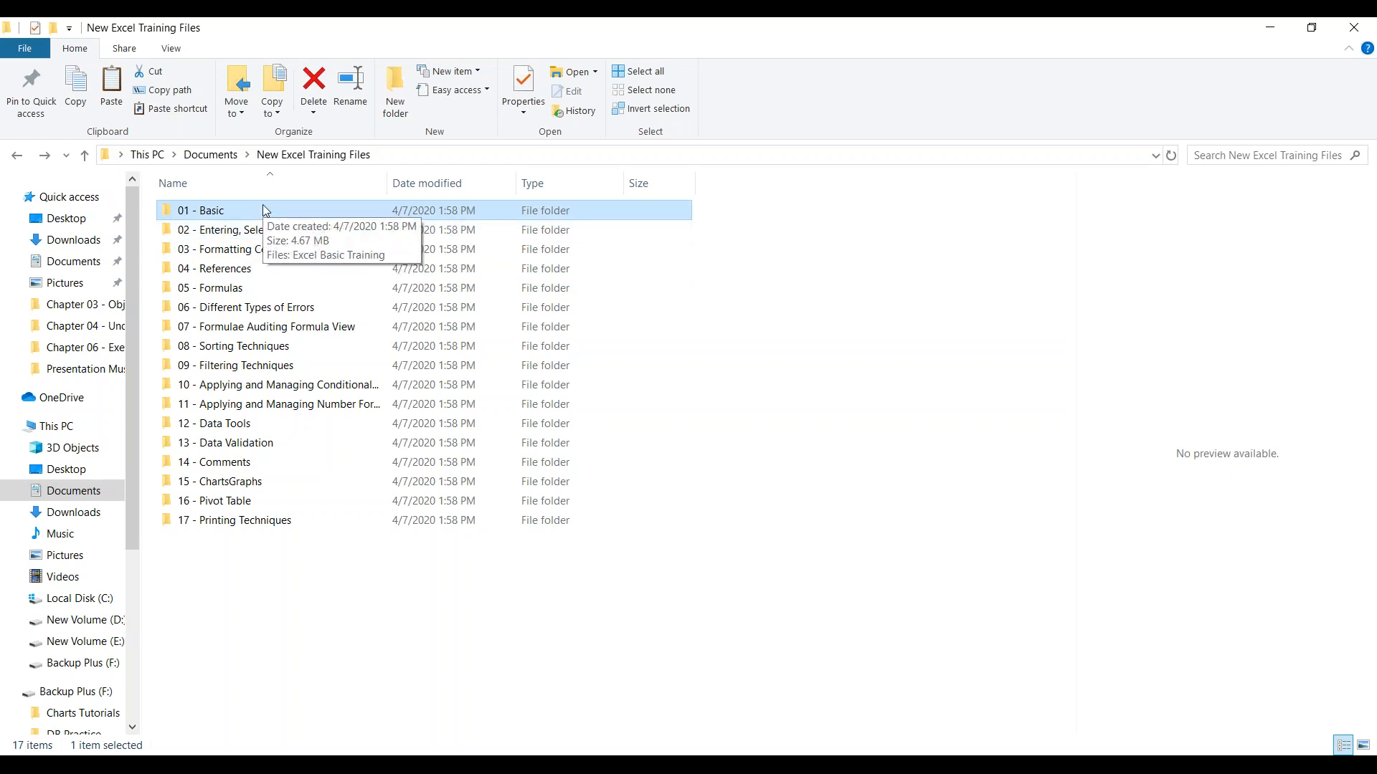
left_click(256, 231)
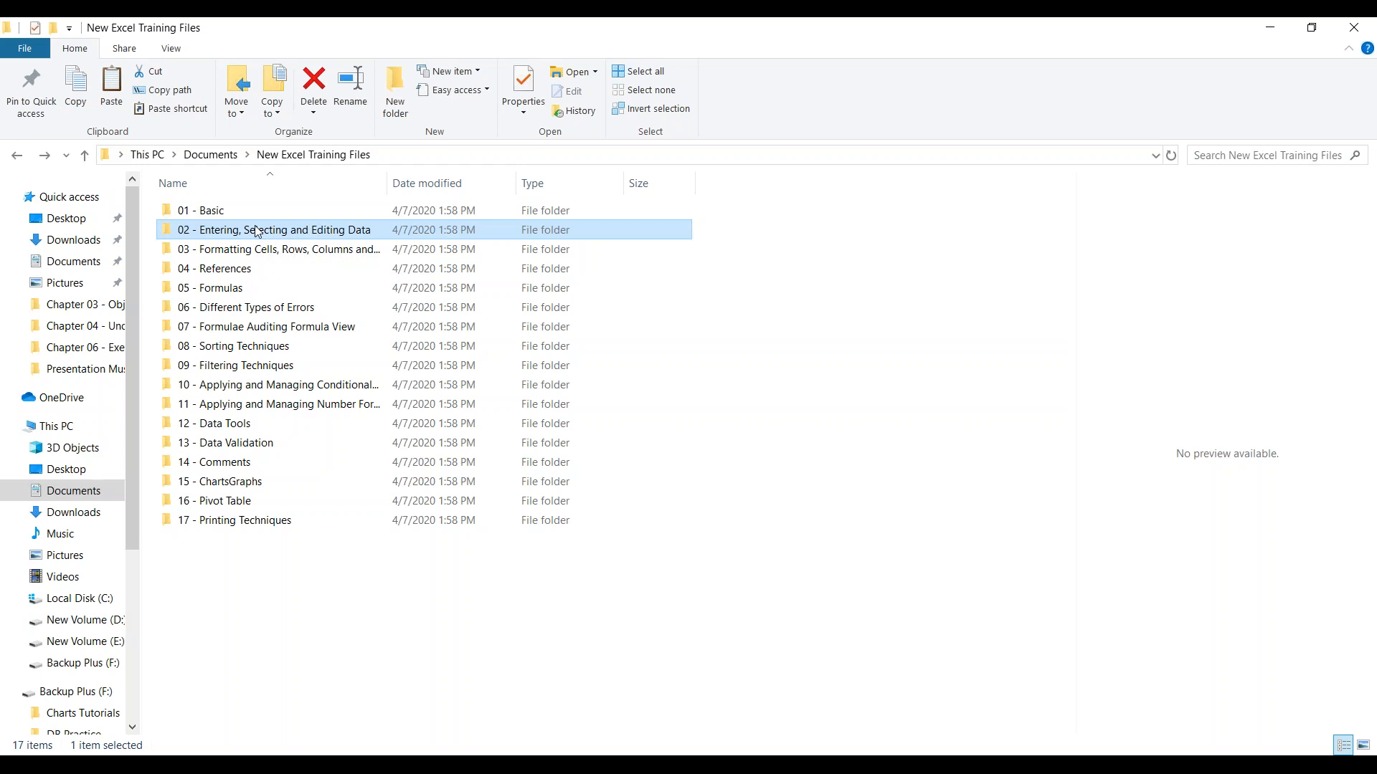
left_click(251, 255)
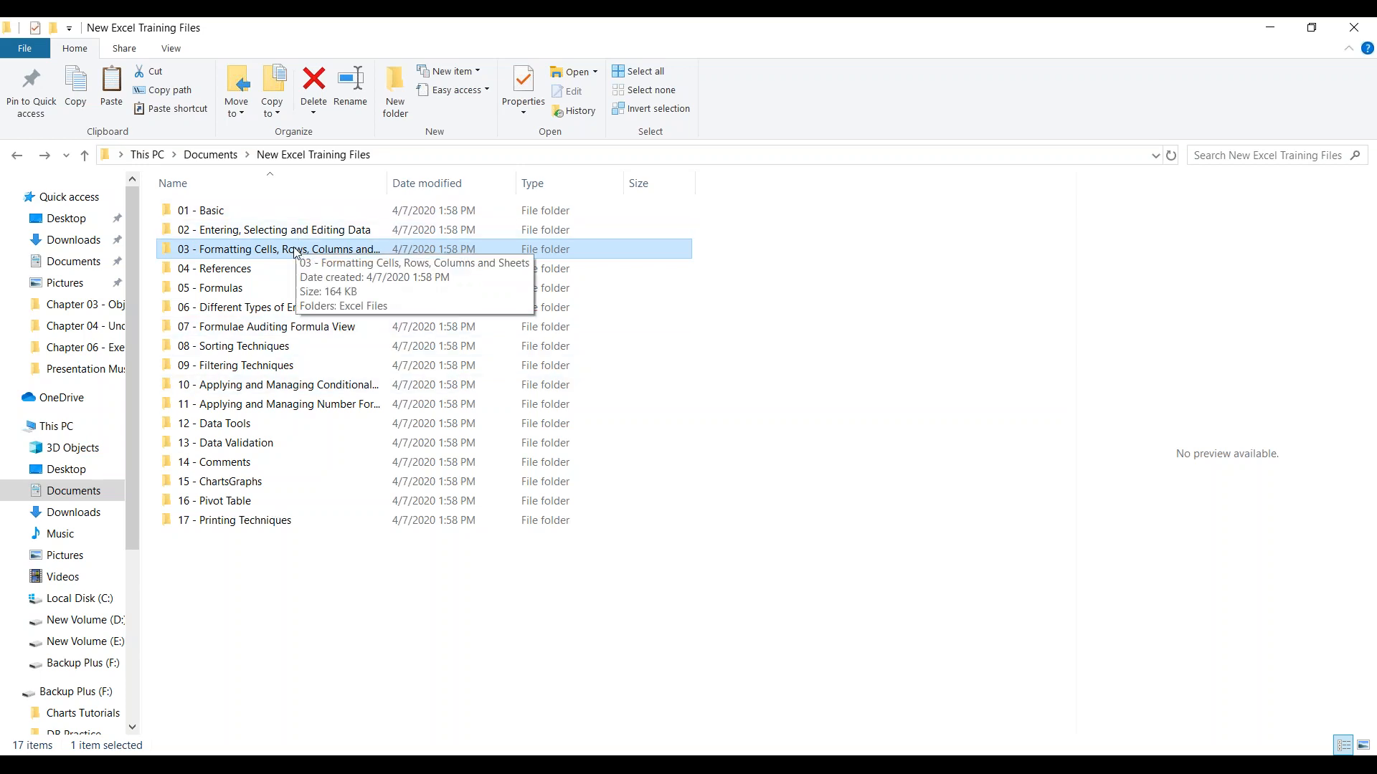
left_click(283, 276)
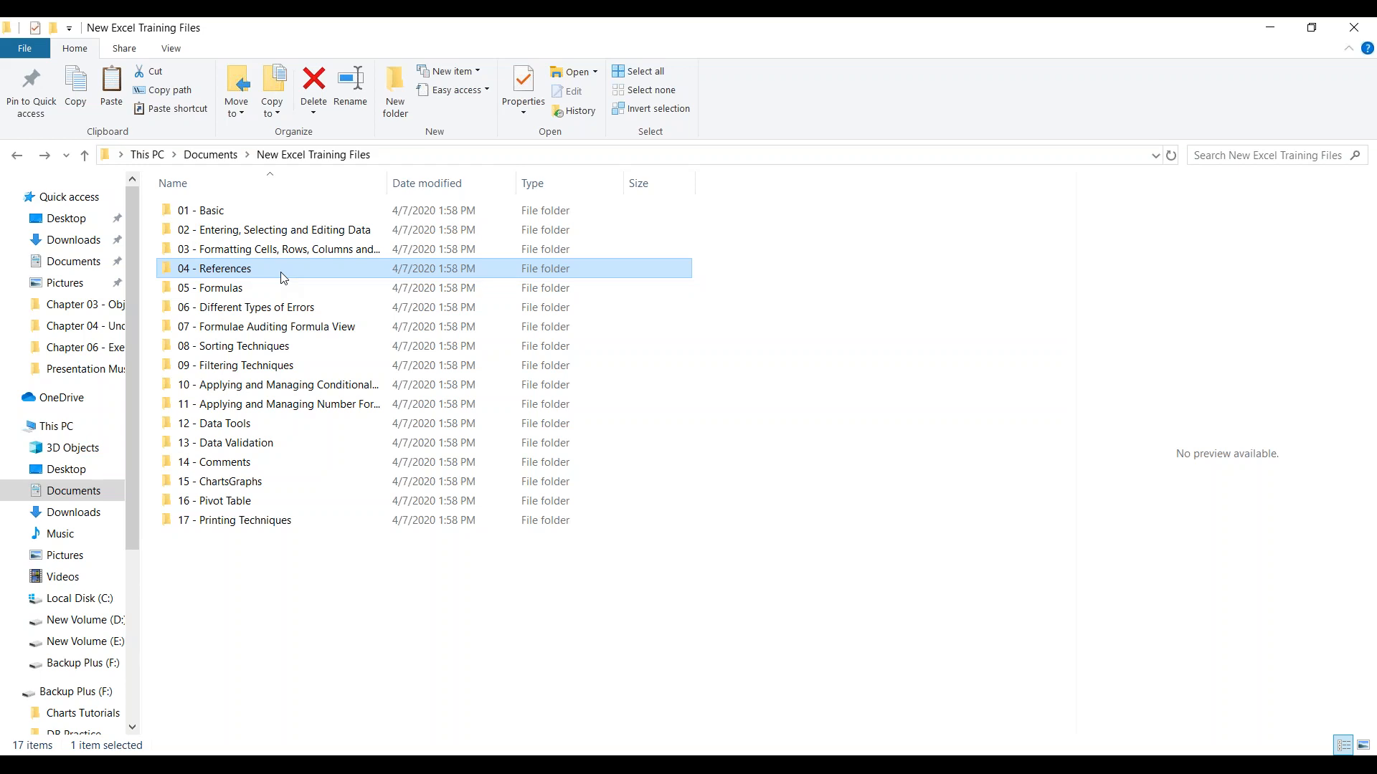
left_click(272, 294)
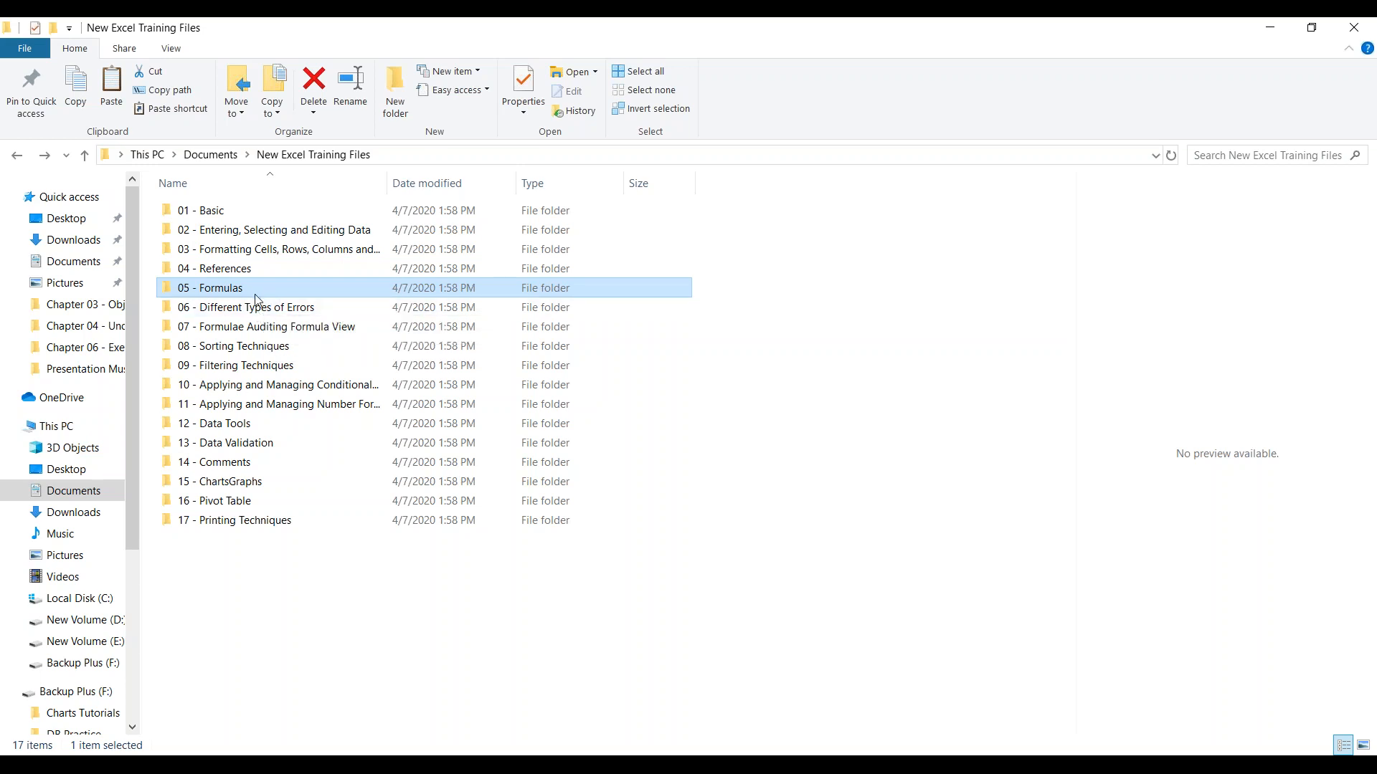
left_click(248, 314)
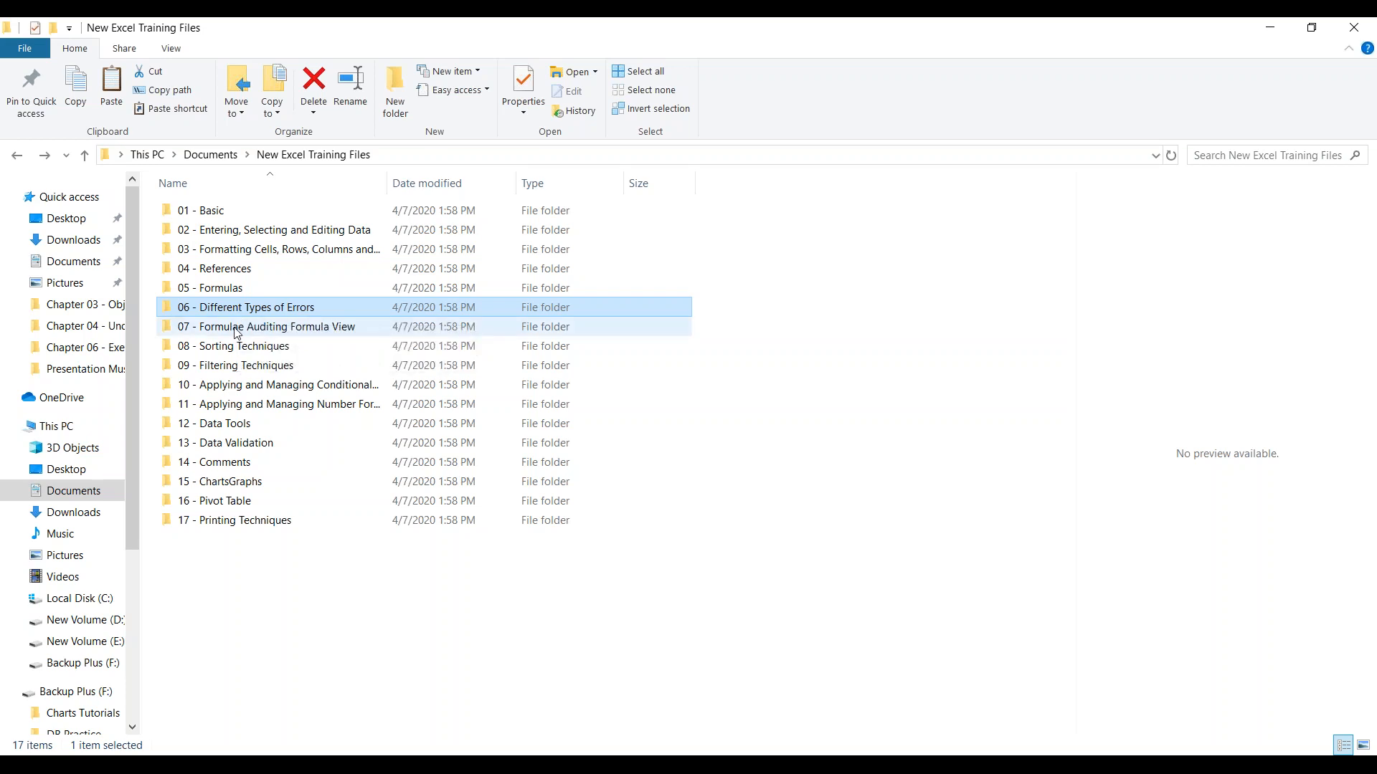
left_click(237, 332)
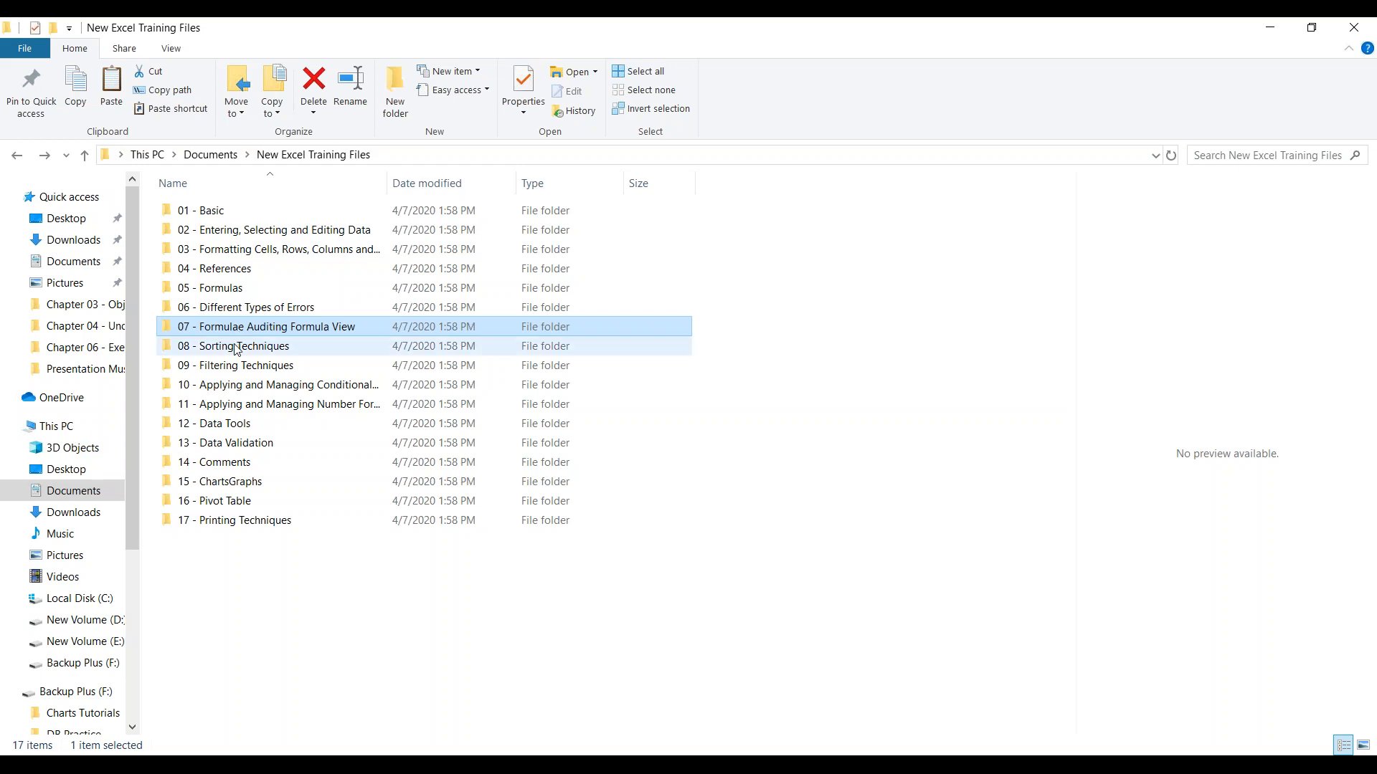
left_click(239, 349)
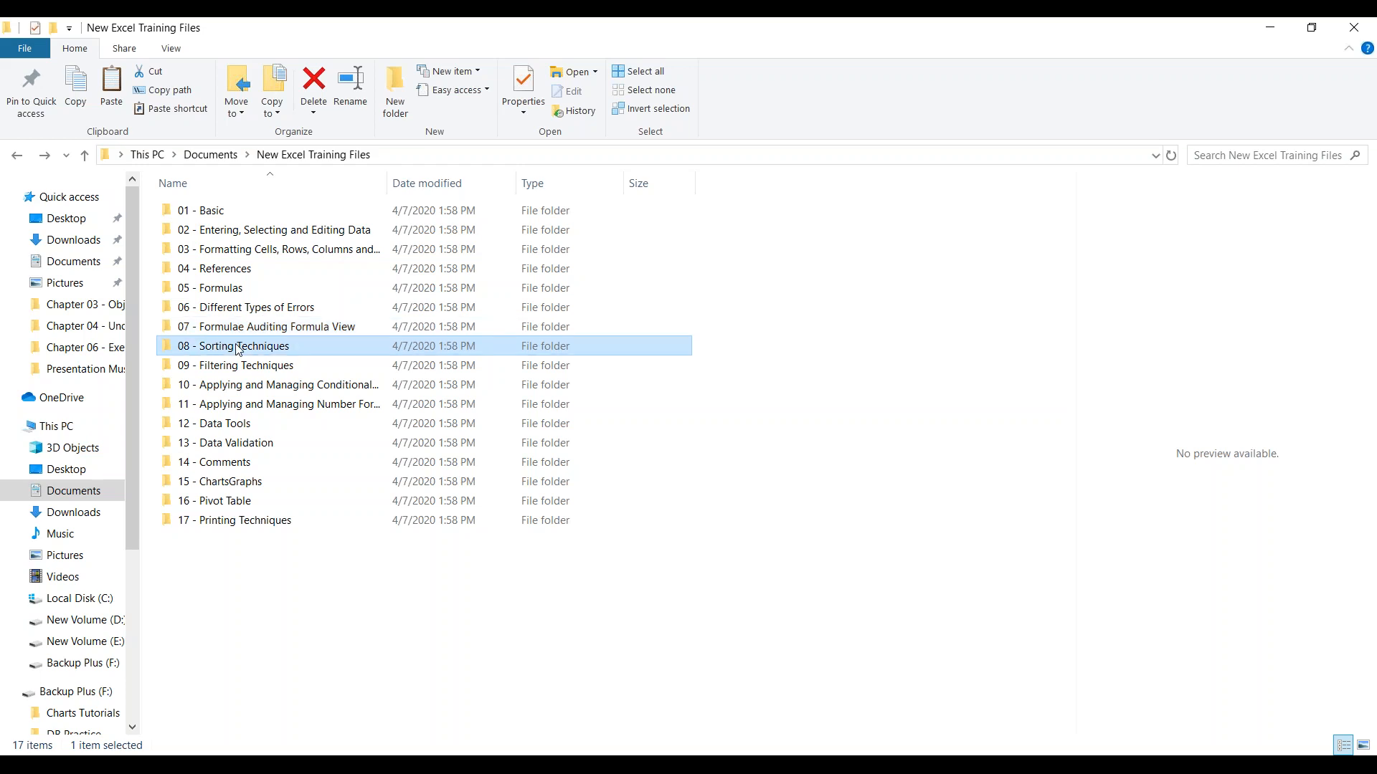
left_click(241, 387)
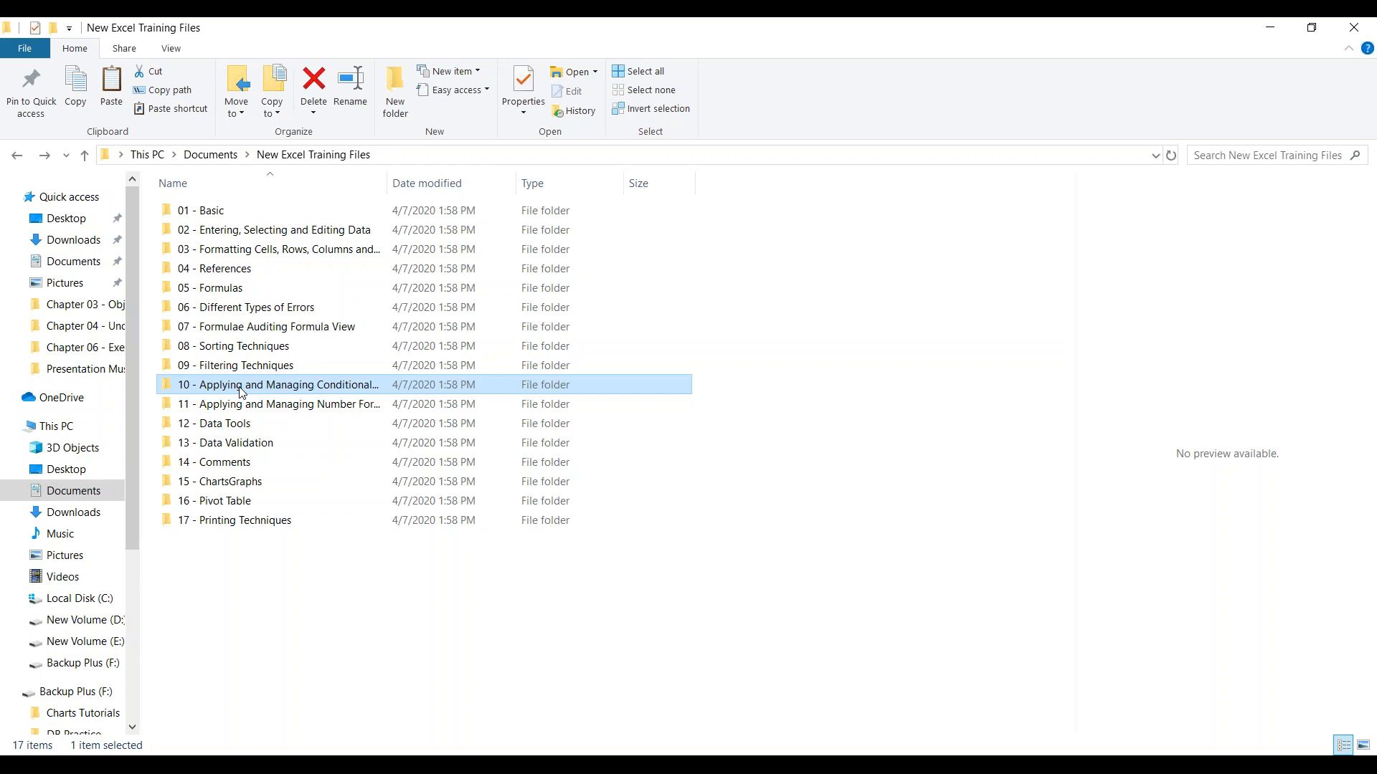
left_click(241, 409)
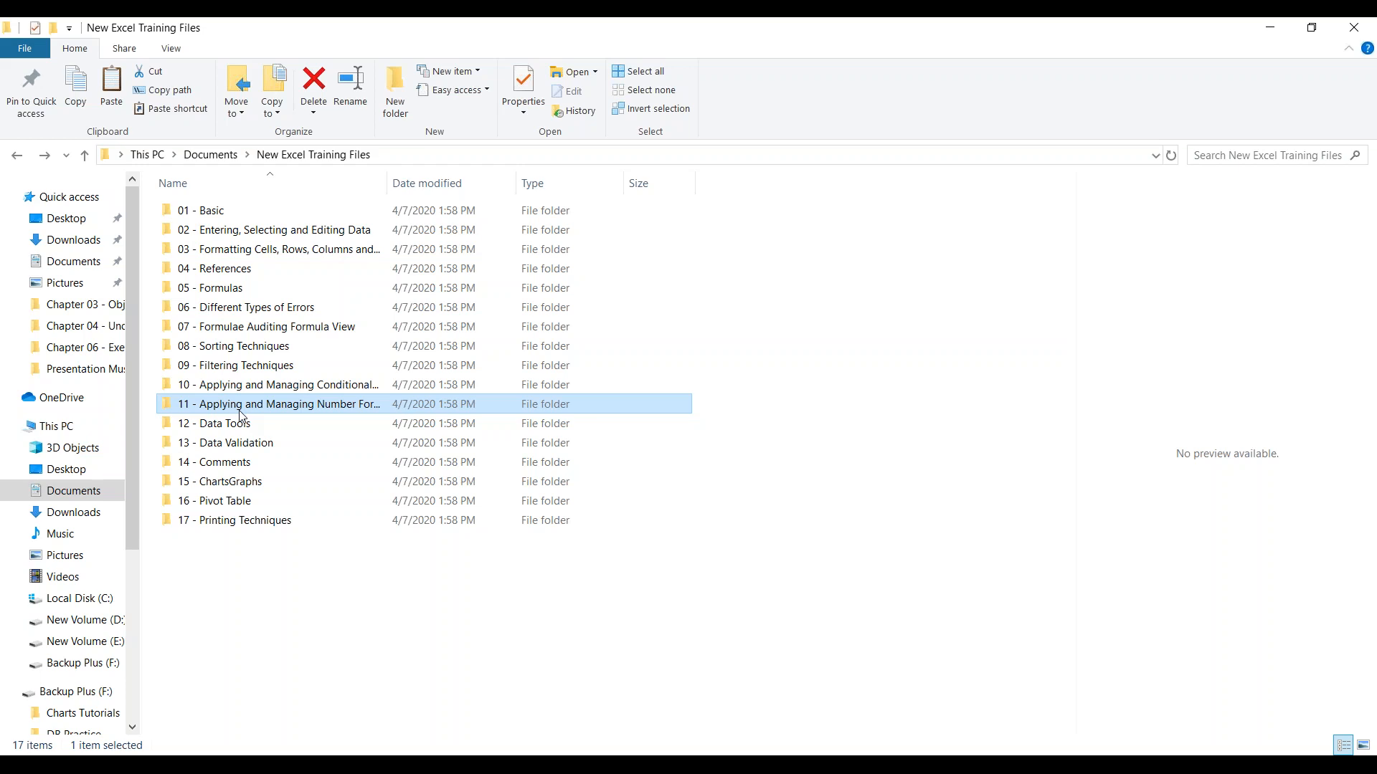
Widen the Name column to fit the full folder names, and look inside the 12 - Data Tools folder before returning.
left_click_drag(442, 188, 514, 188)
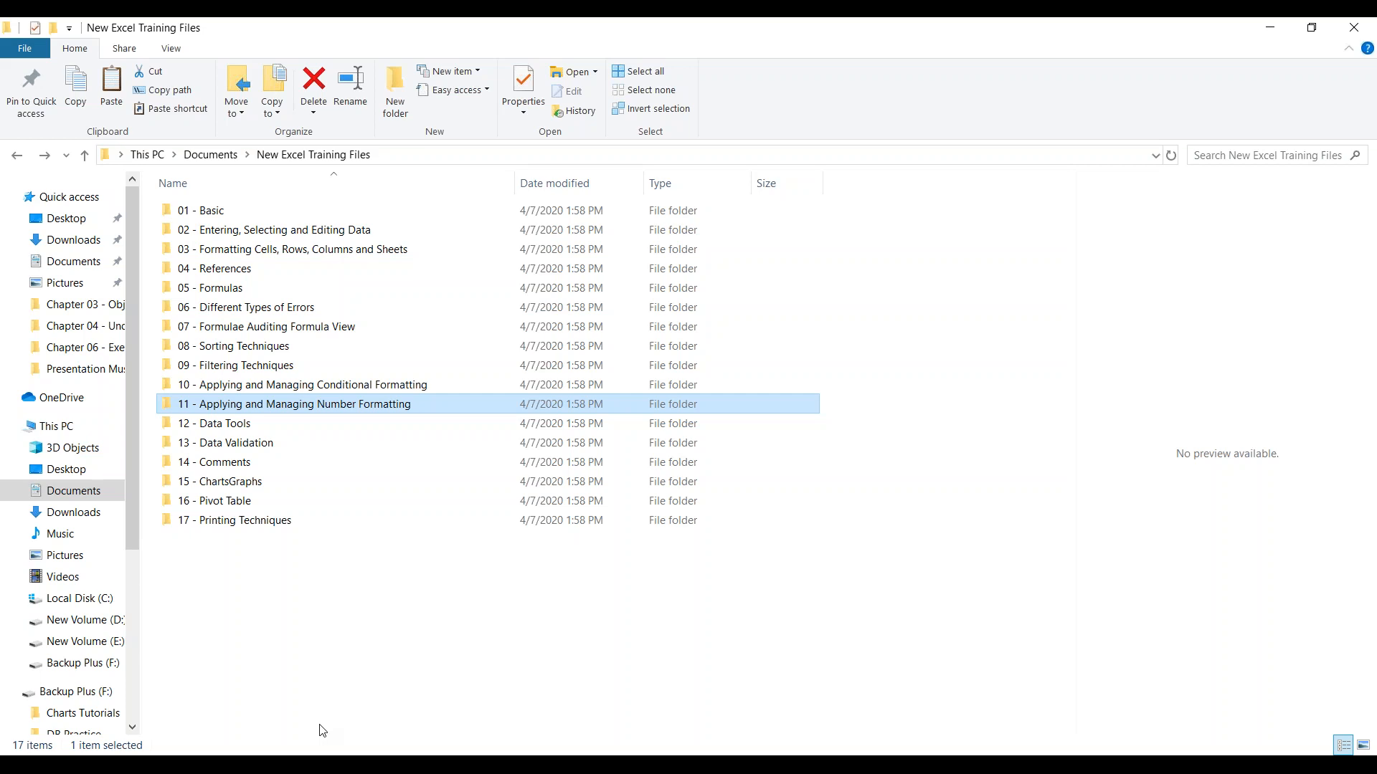
left_click(249, 433)
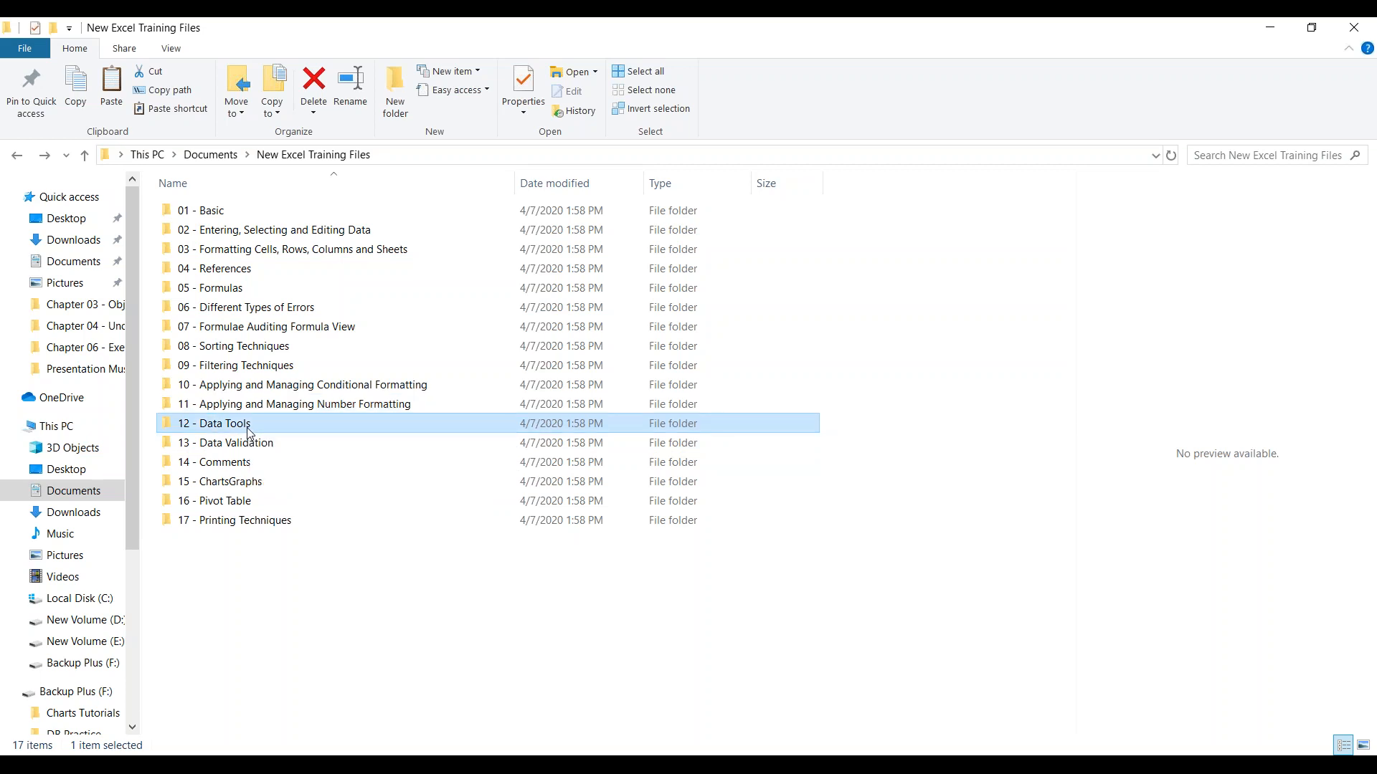
double_click(249, 433)
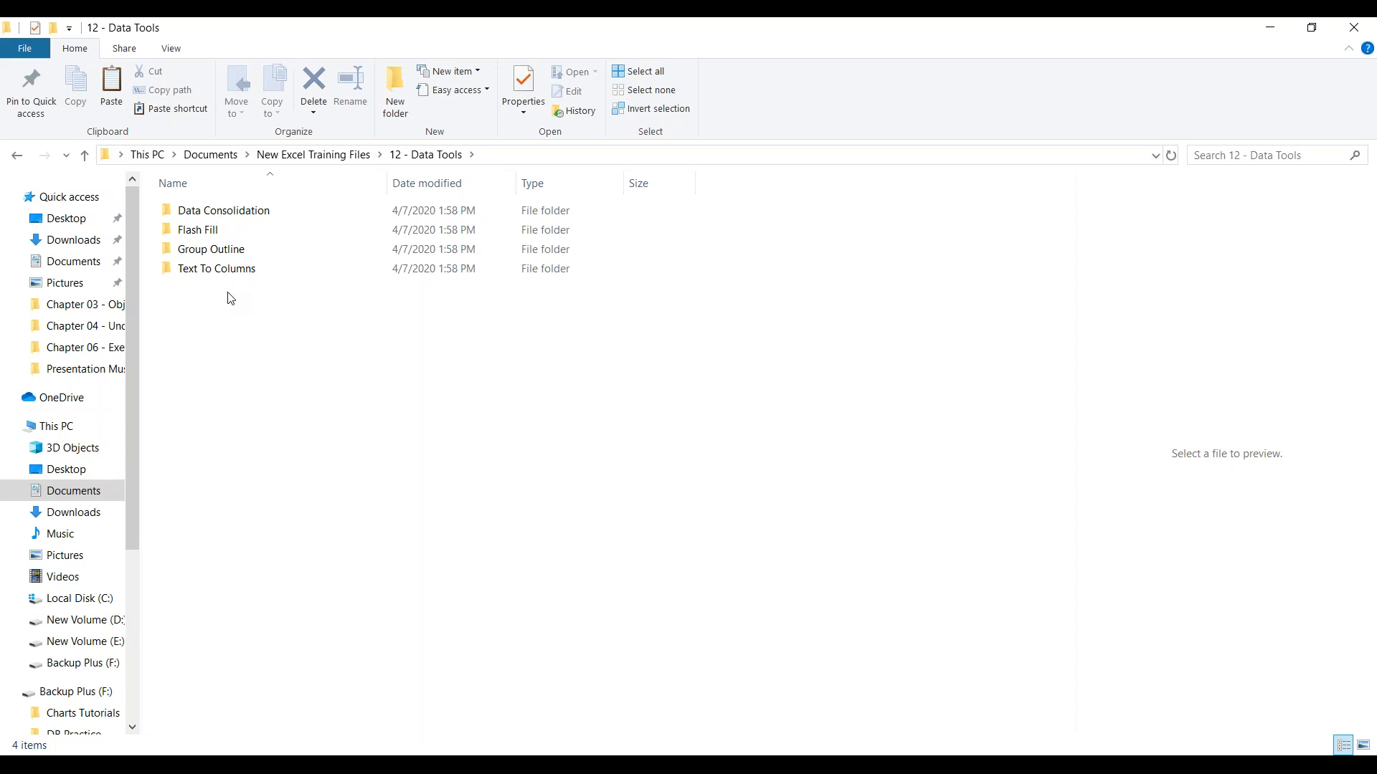
key("BackSpace")
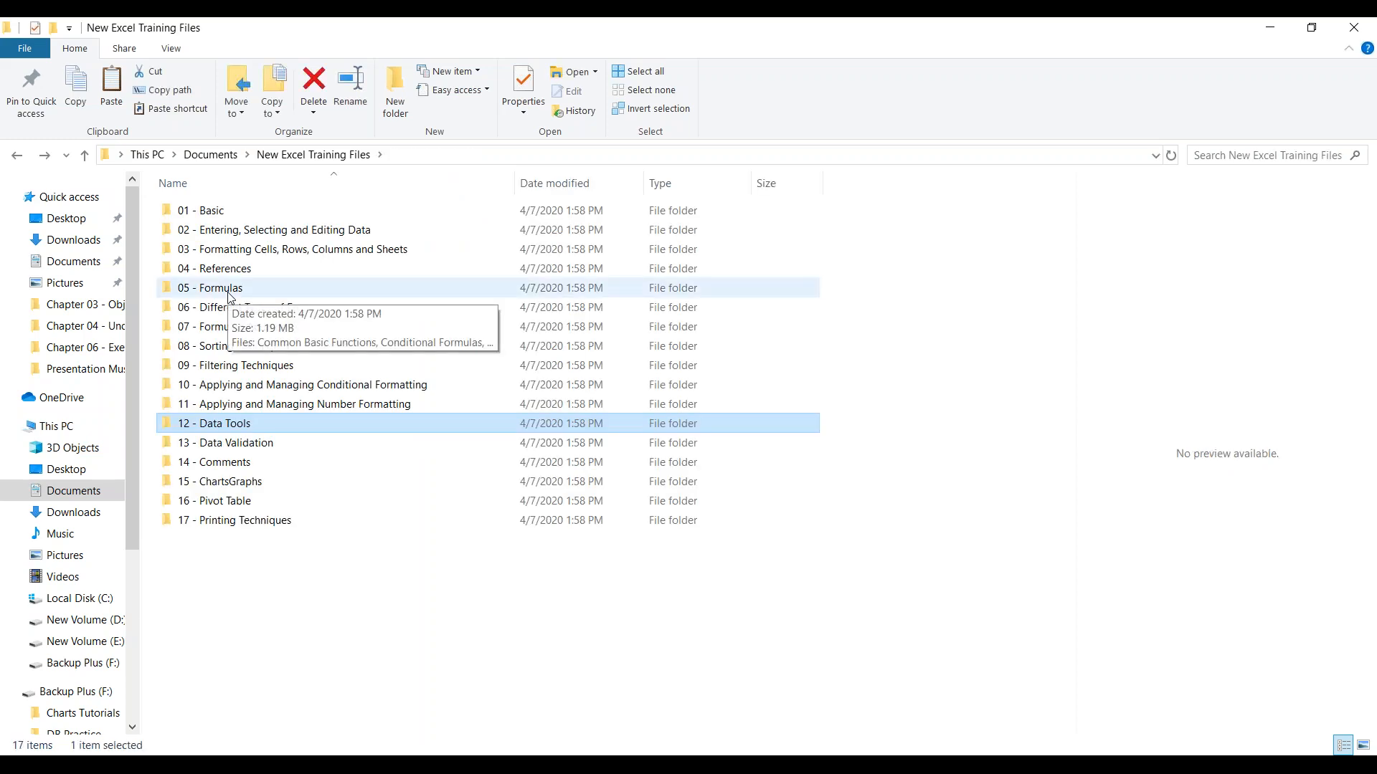
Review the remaining topic folders in order, from 13 - Data Validation through 17 - Printing Techniques.
left_click(244, 446)
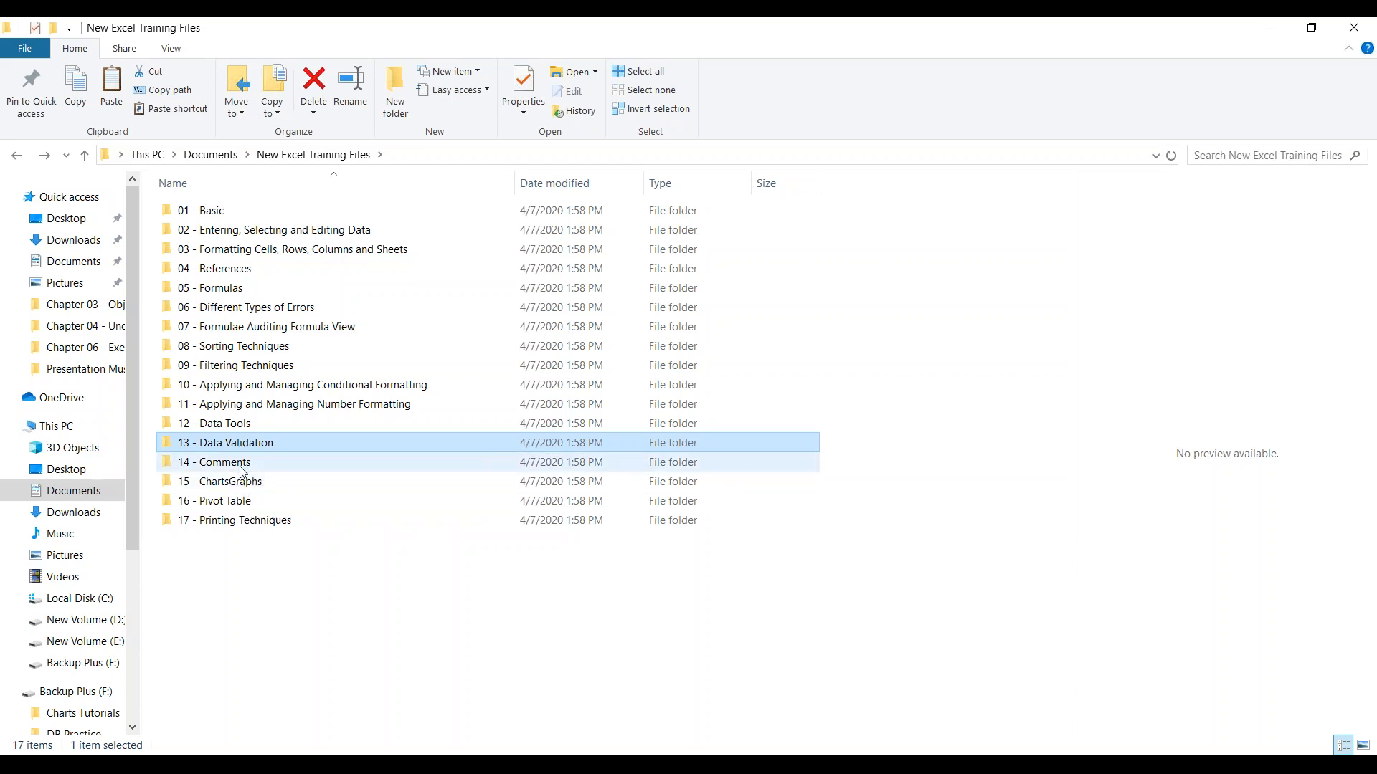
left_click(242, 468)
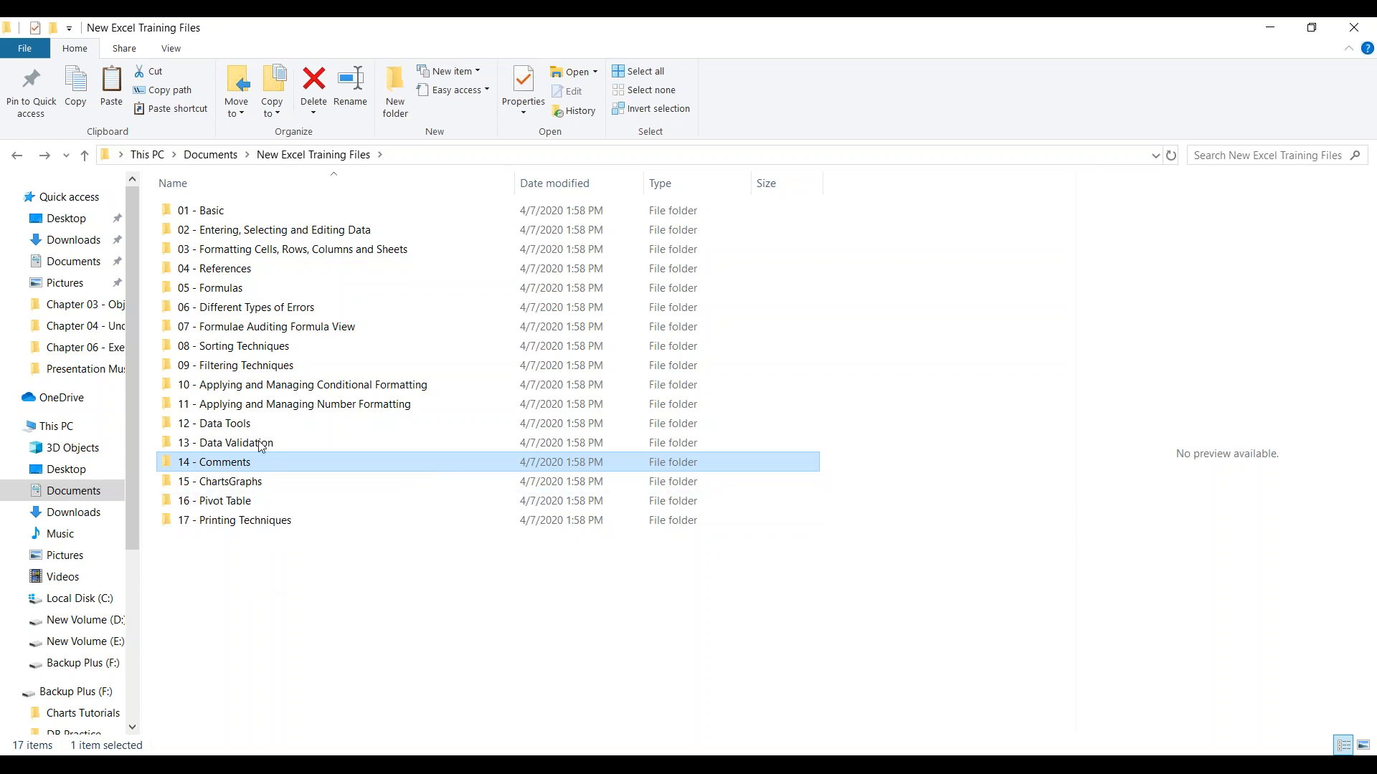
left_click(252, 487)
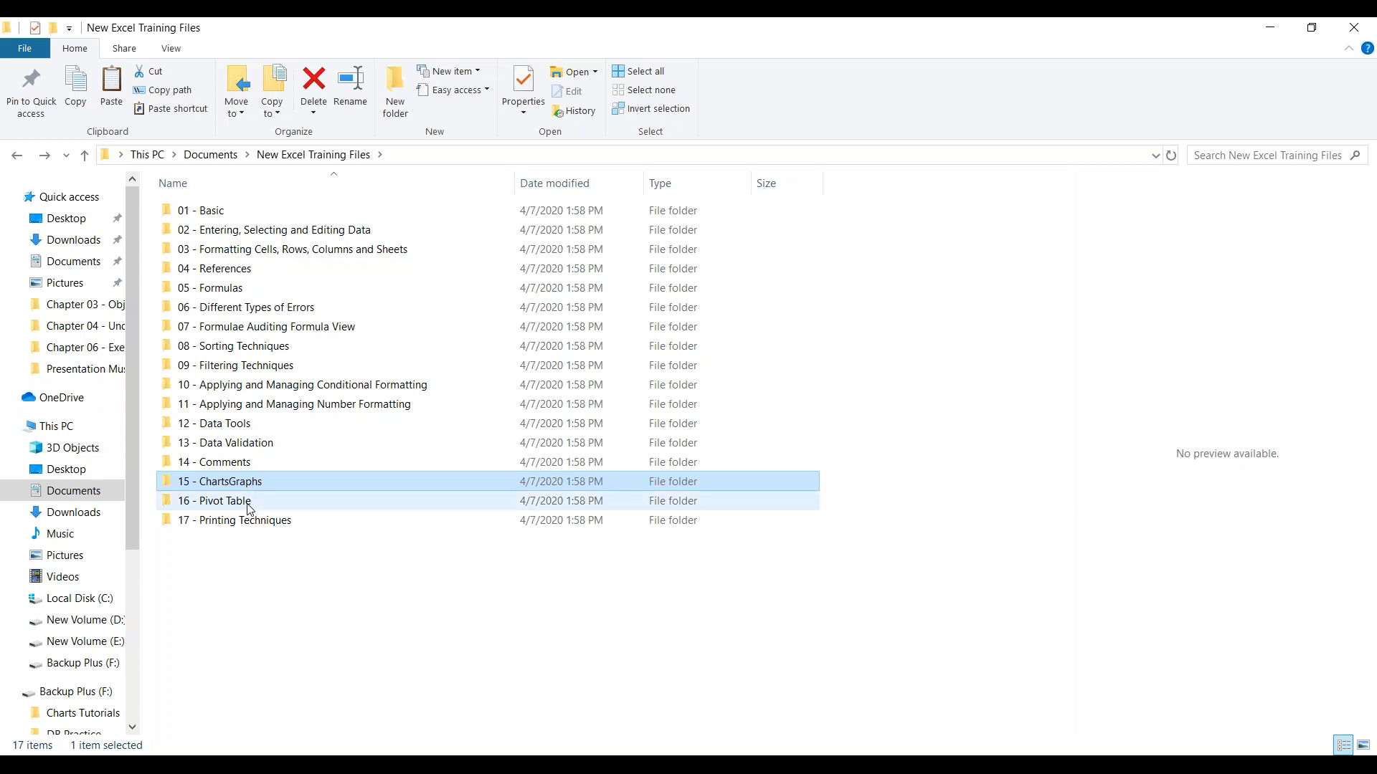
left_click(249, 507)
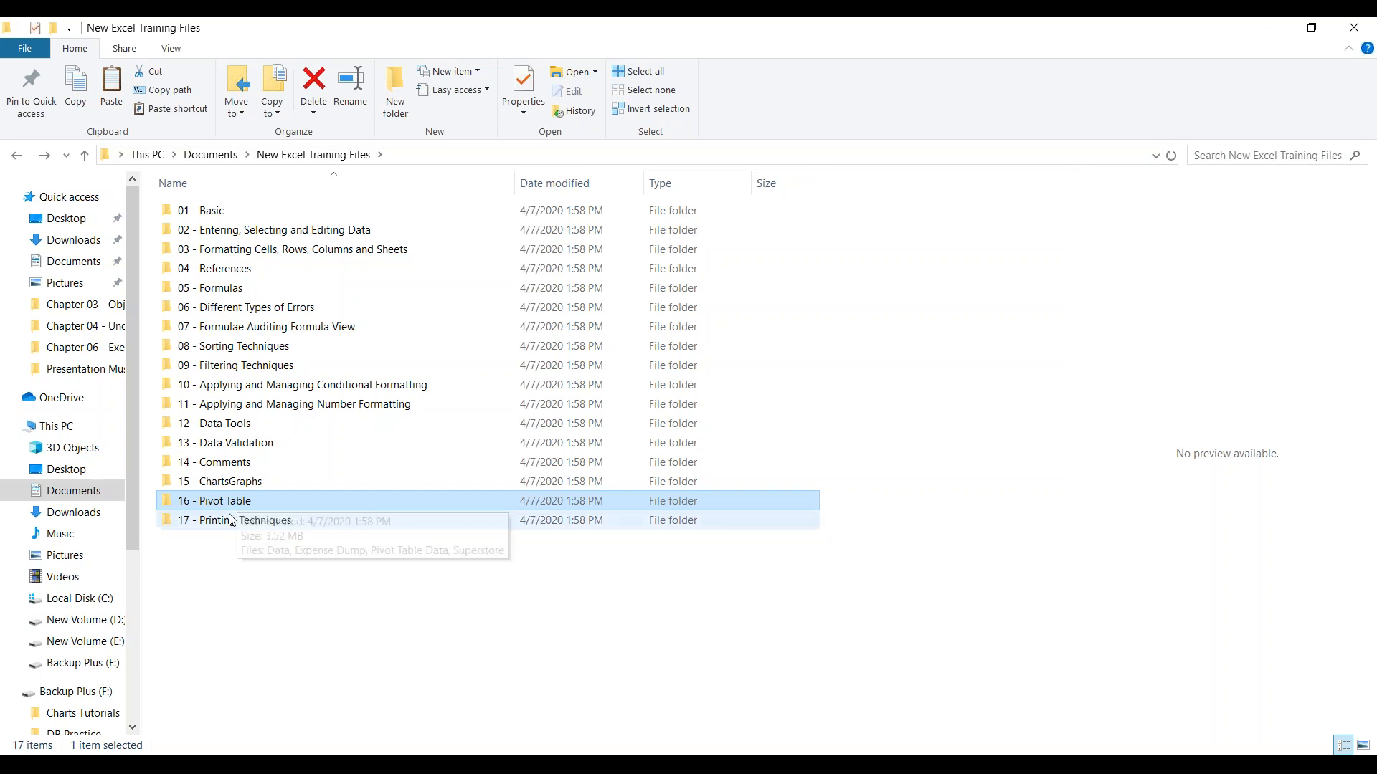
left_click(230, 520)
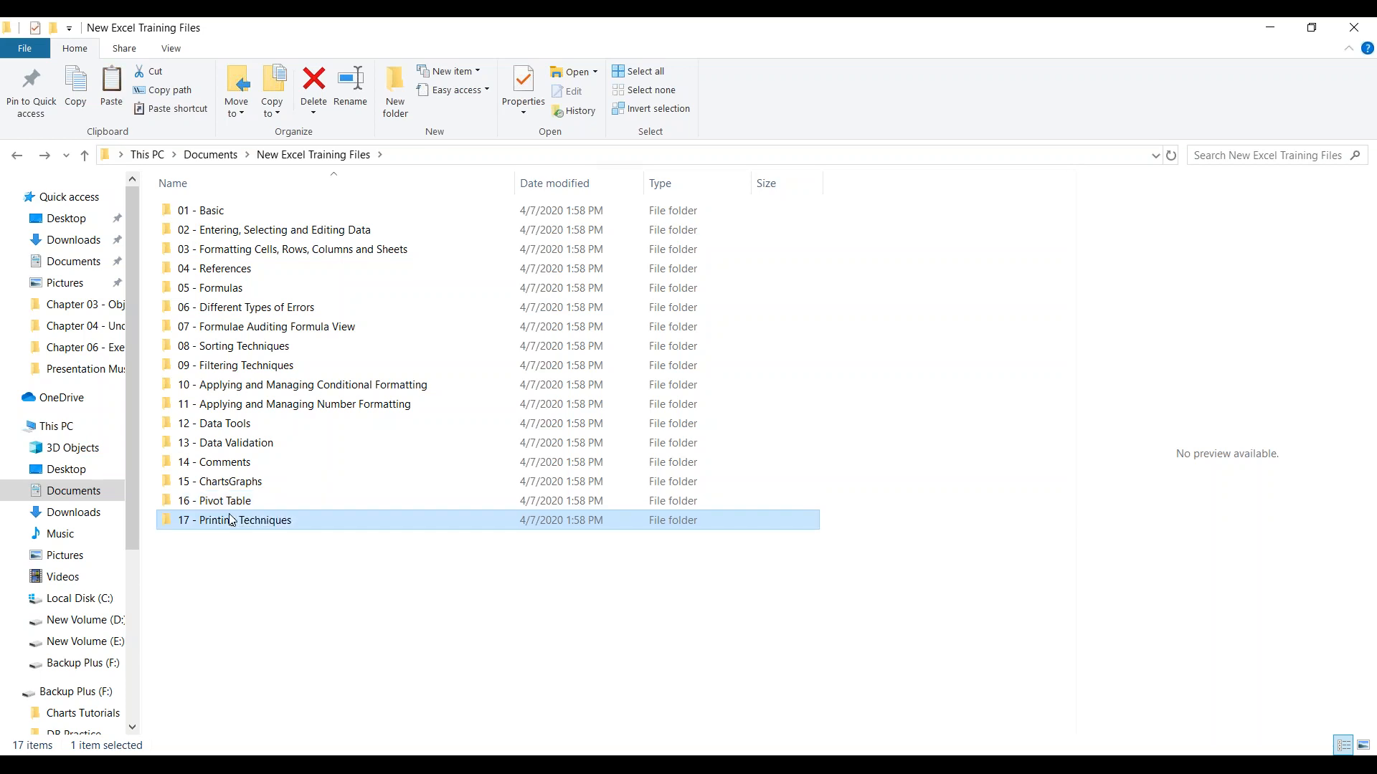
left_click(224, 652)
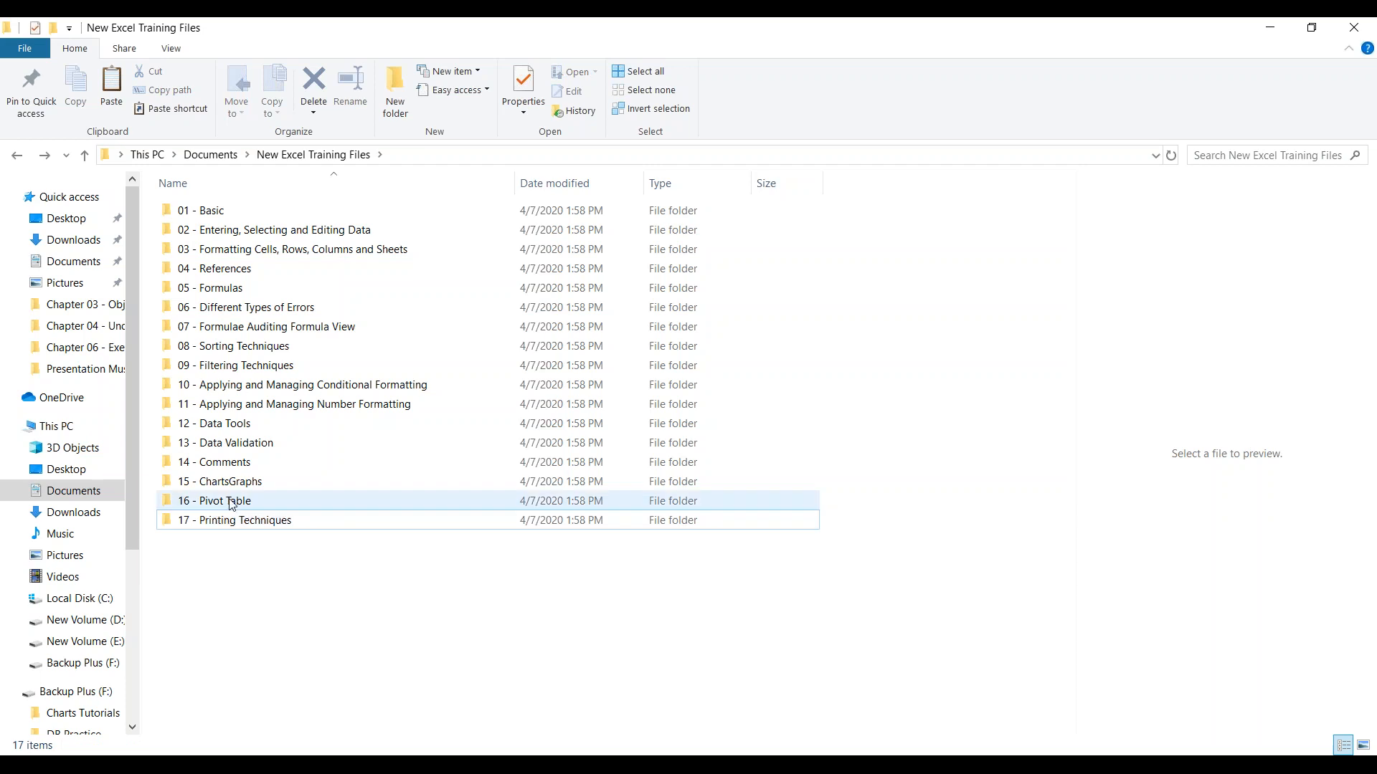
left_click(226, 522)
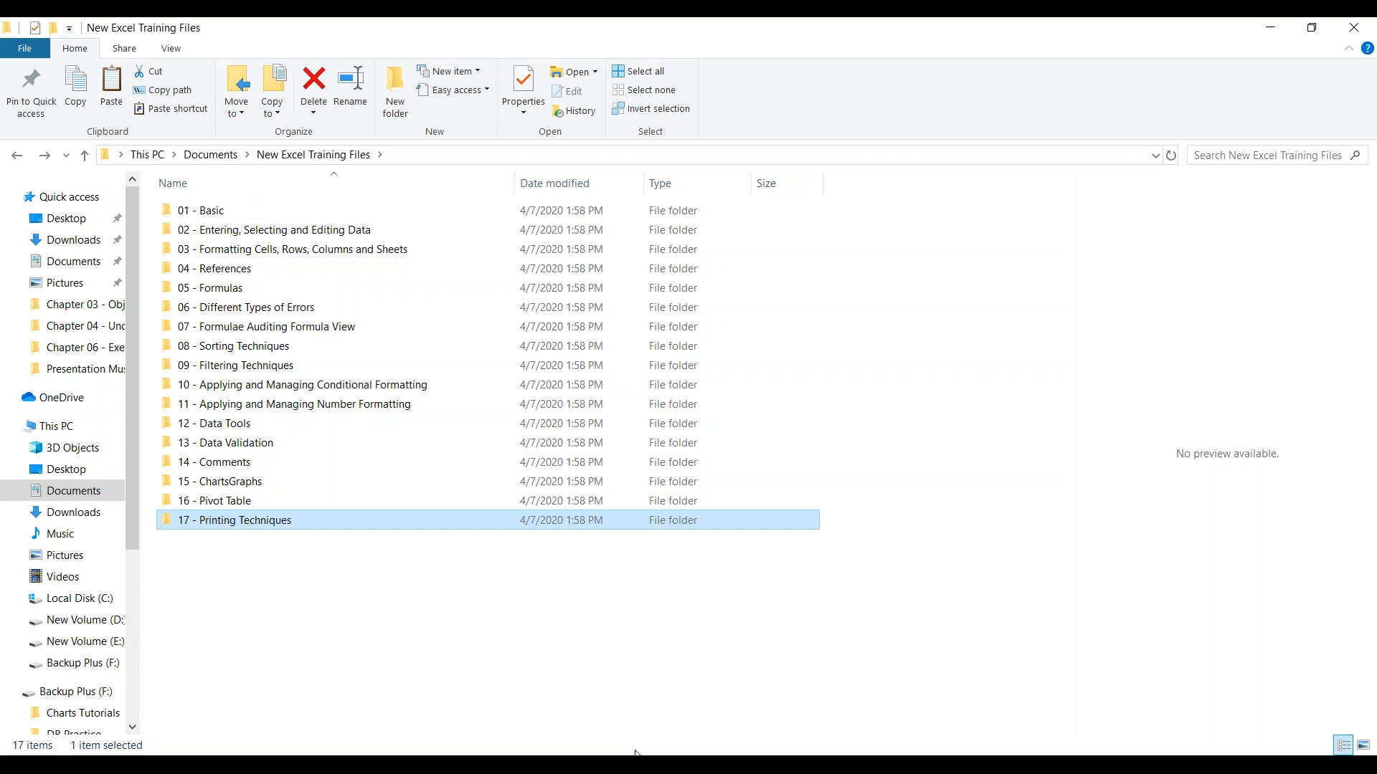
Look inside the 02 - Entering, Selecting and Editing Data folder, then go back and open the 01 - Basic folder.
left_click(444, 235)
left_click(420, 249)
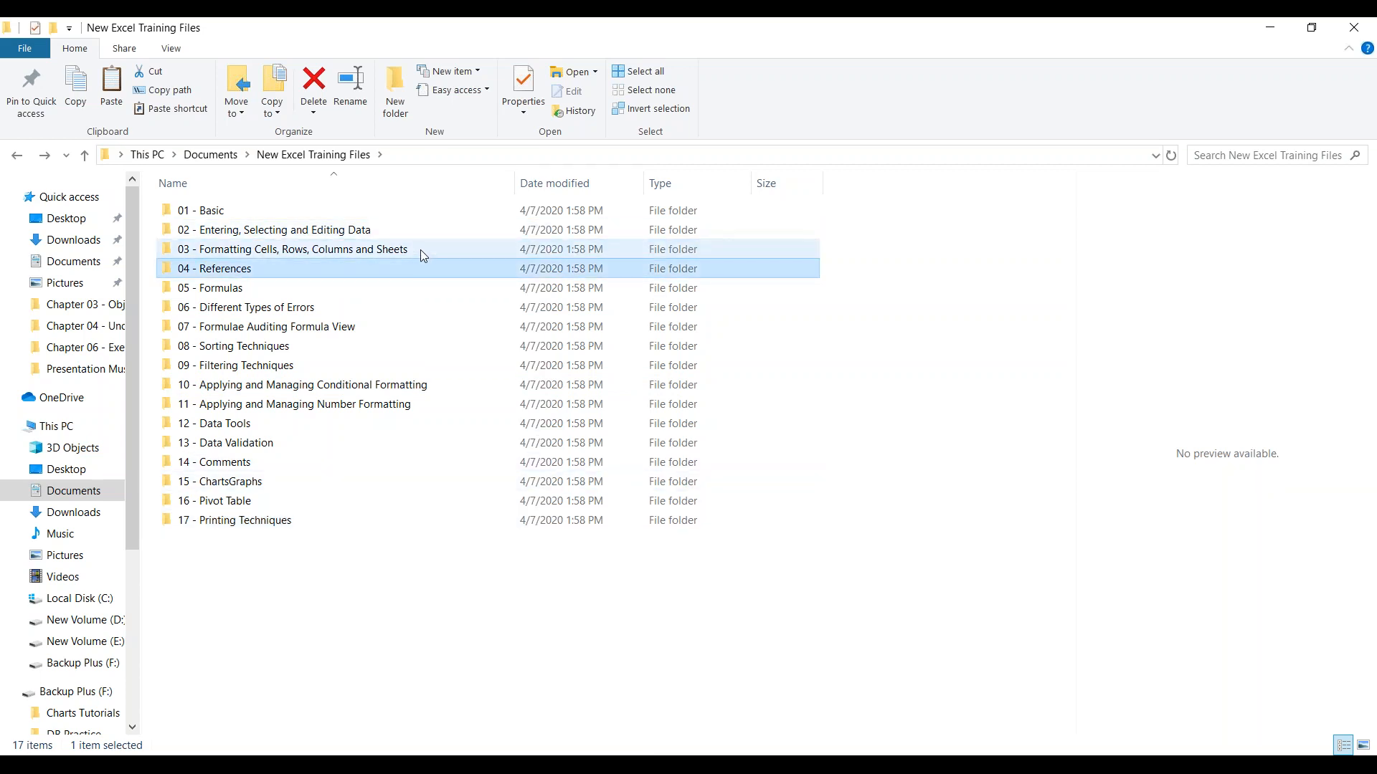
left_click(308, 234)
double_click(309, 233)
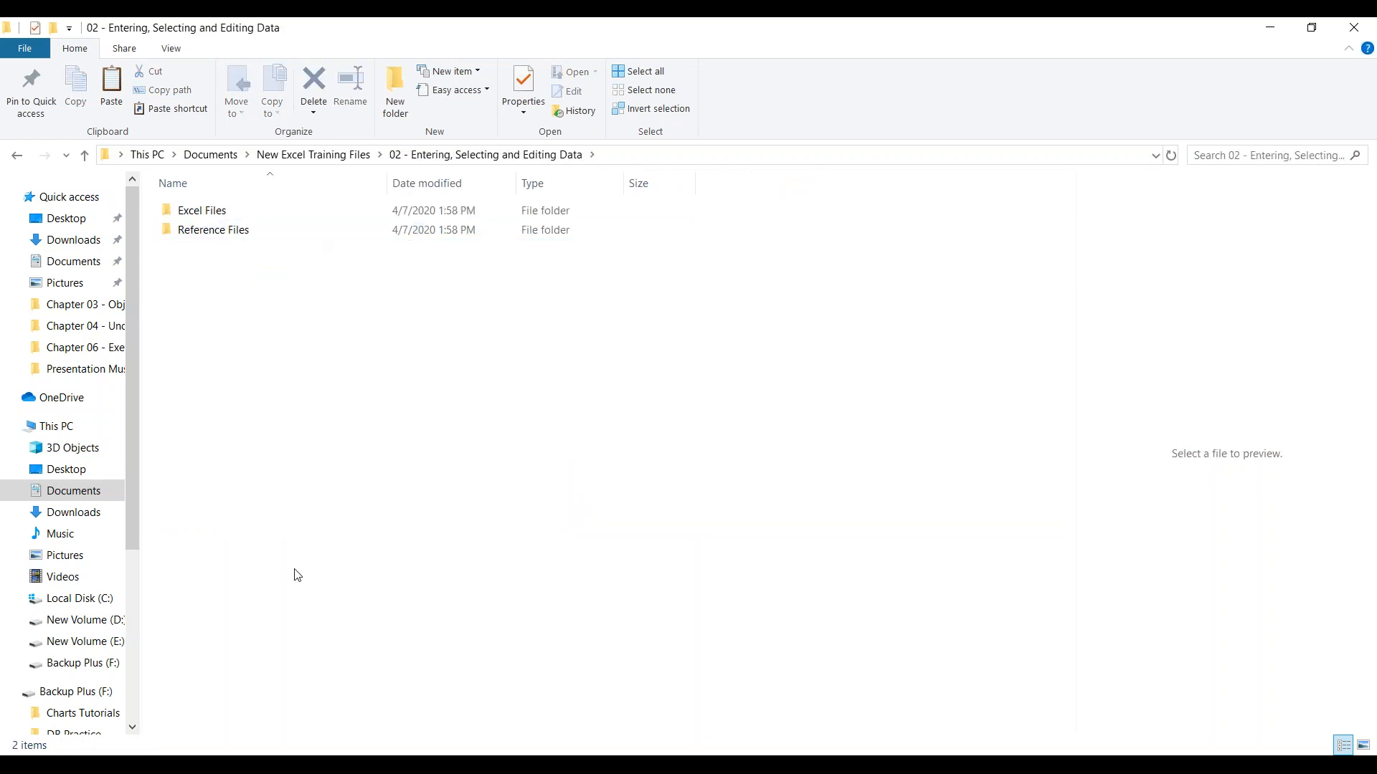
key("alt+Left")
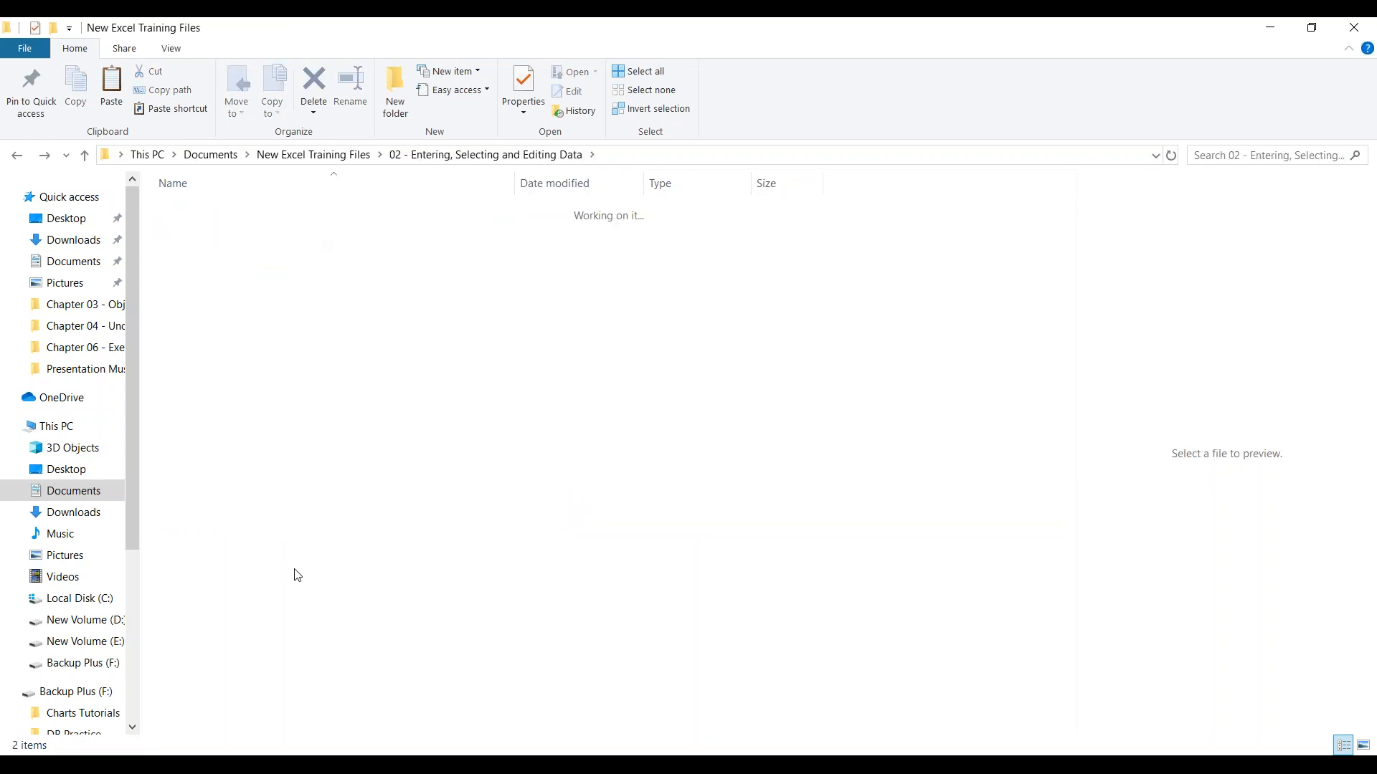
double_click(215, 211)
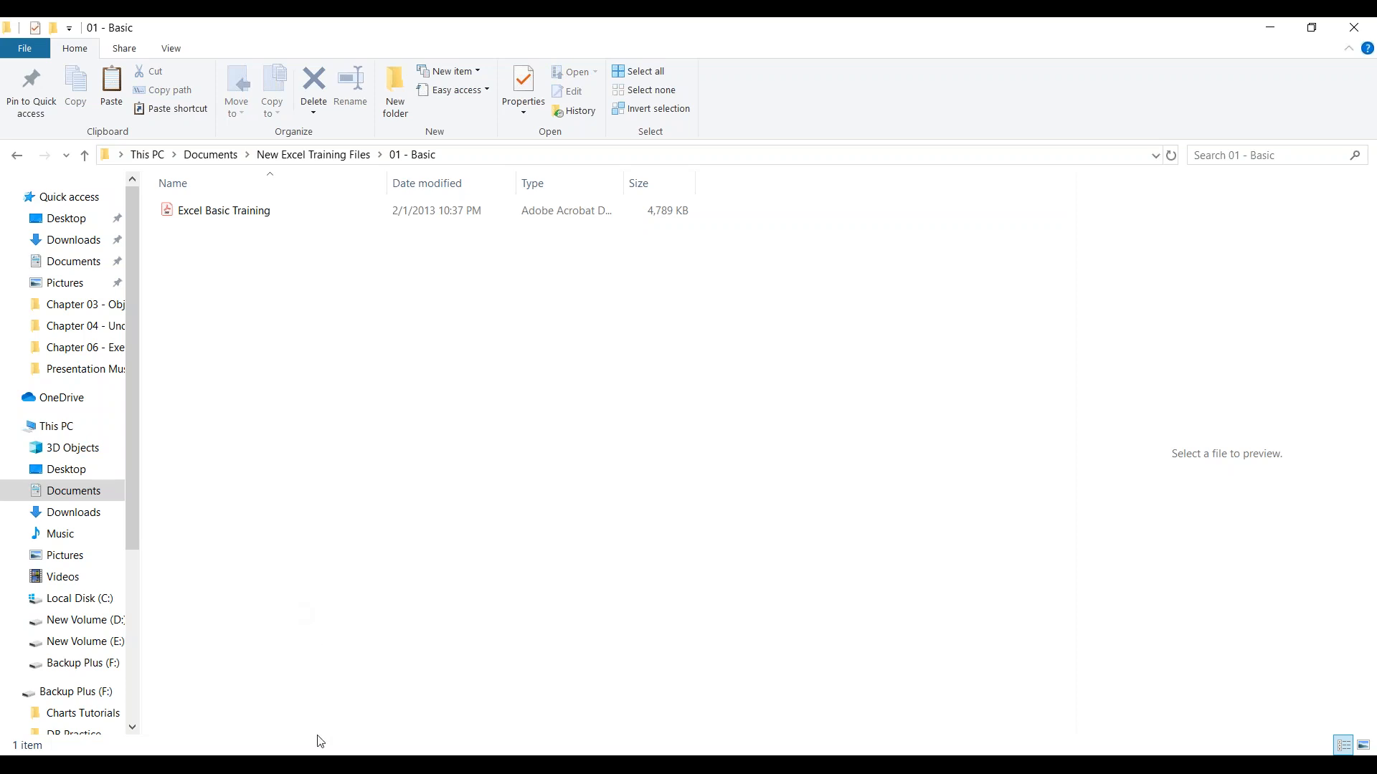
Switch to the blank Book1 workbook in Excel and select cell K20.
left_click(320, 765)
left_click(719, 764)
left_click(629, 573)
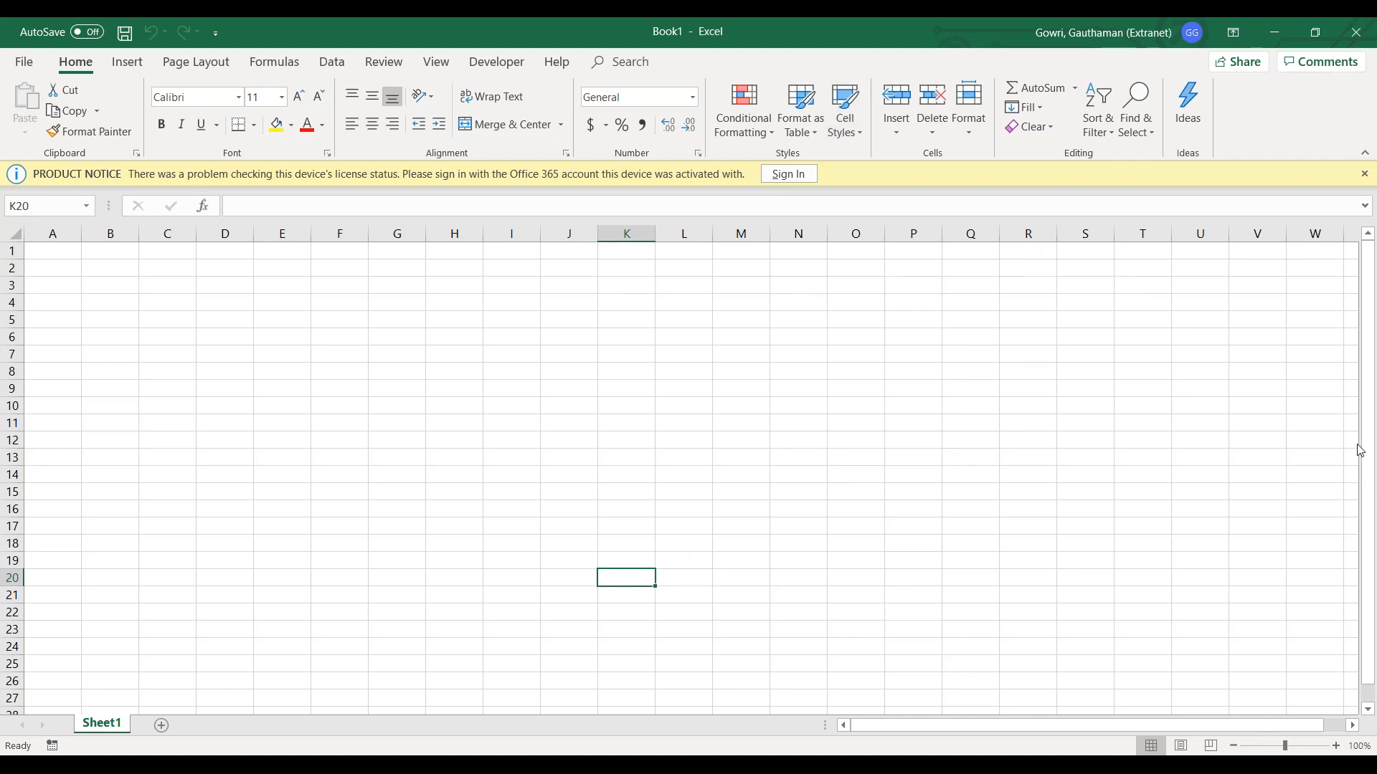
Select single cells across the empty sheet one after another, including C5, F9, D6 and D4, to examine their cell references.
key("alt+Tab")
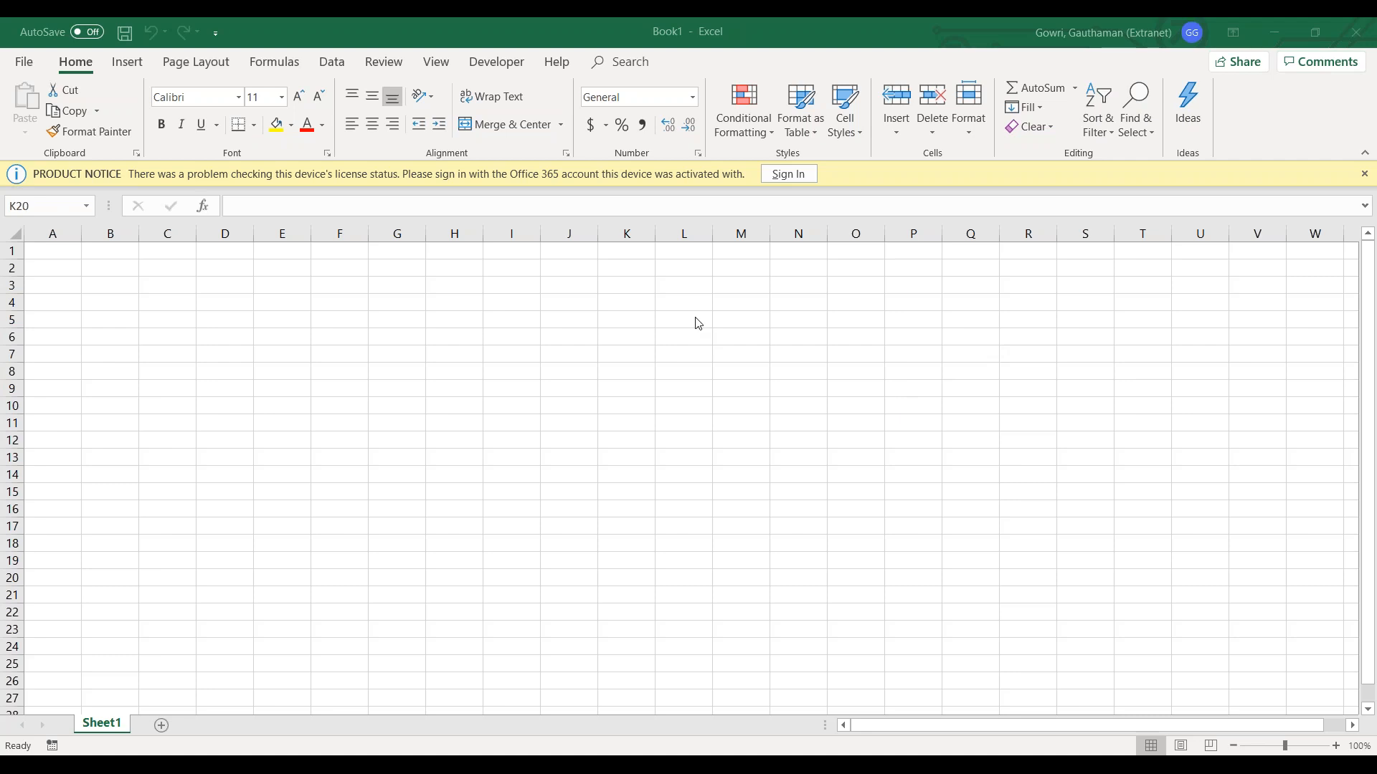
left_click(216, 342)
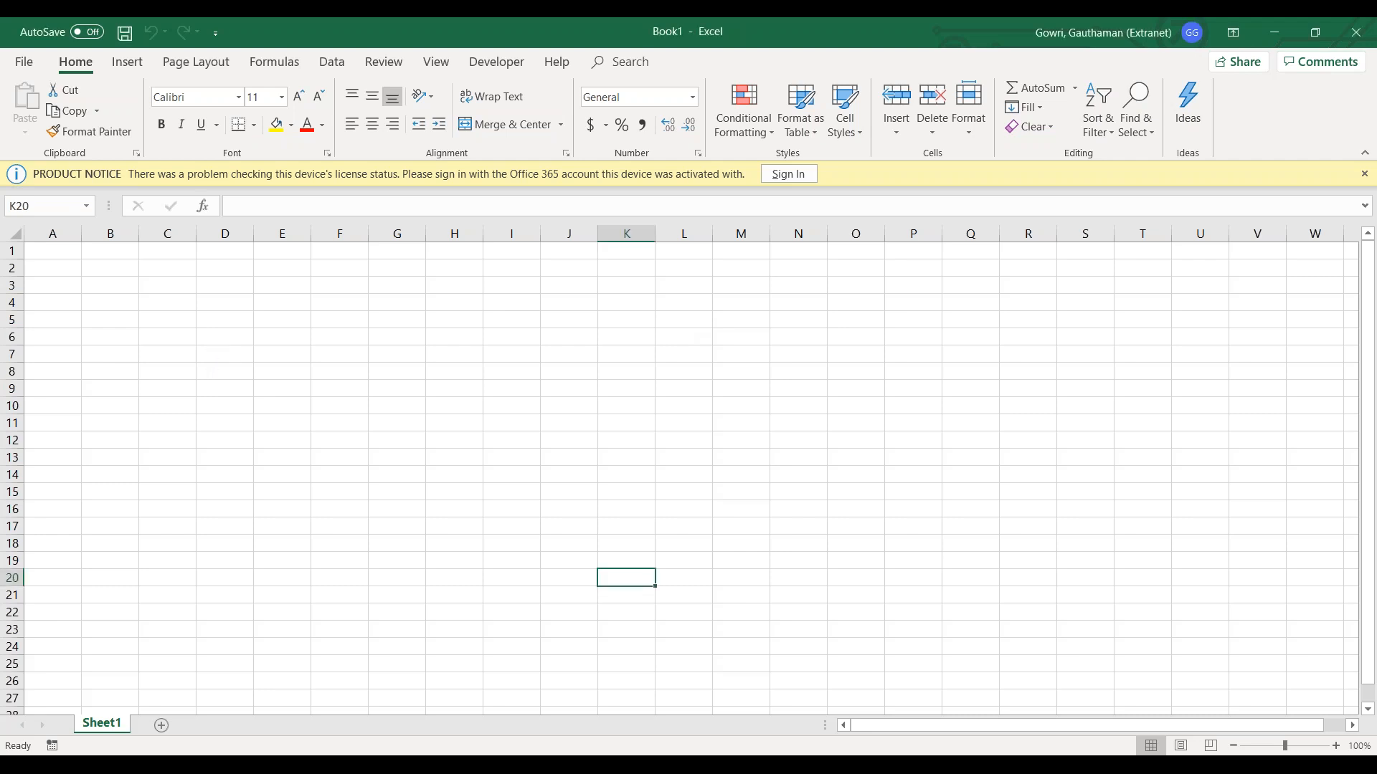
left_click(188, 313)
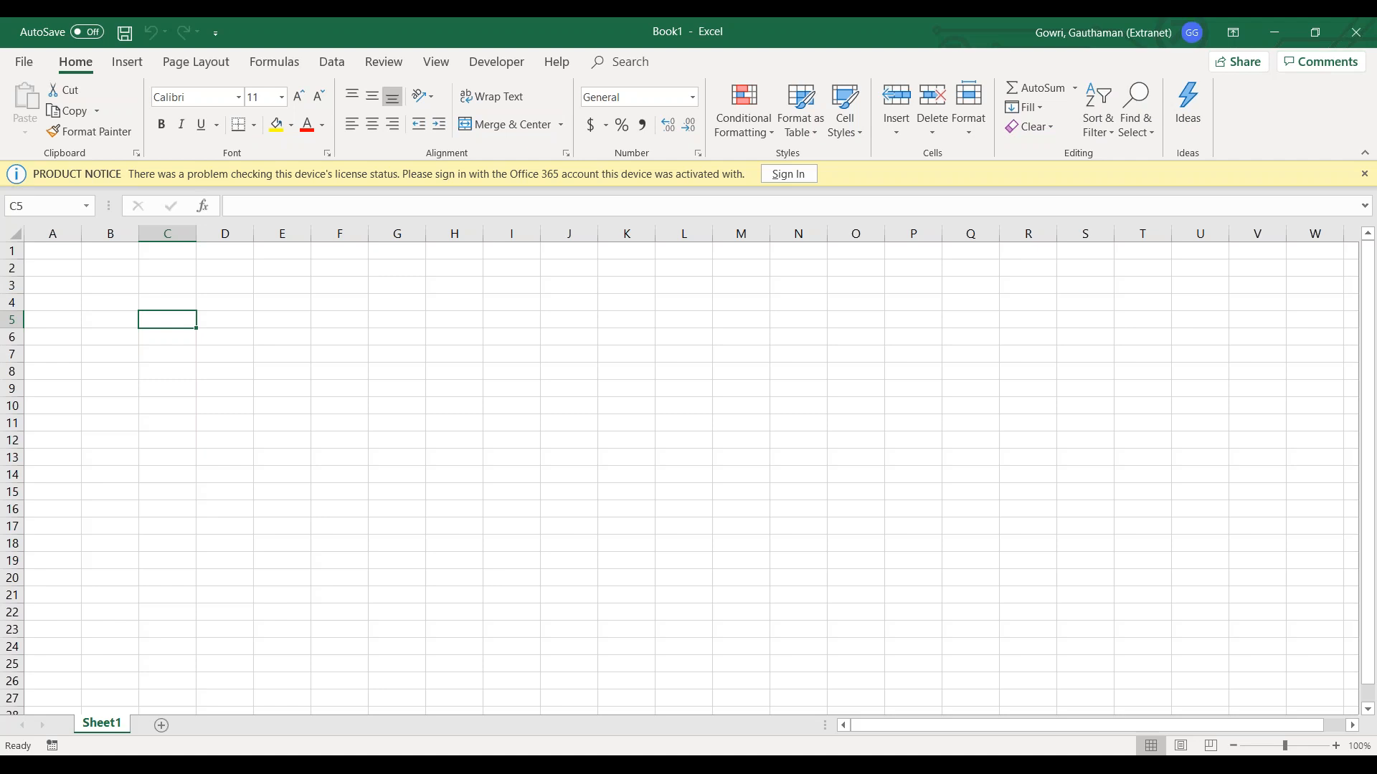
left_click(322, 382)
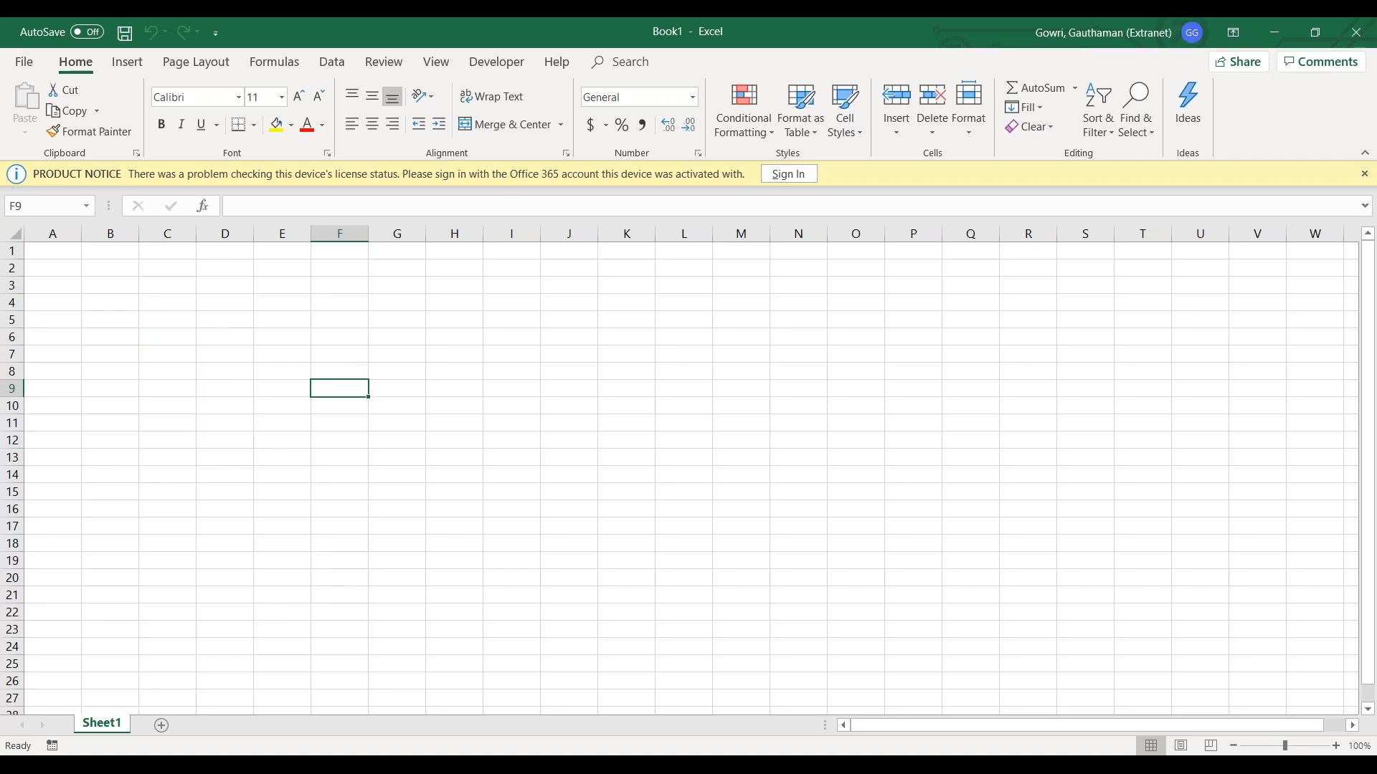
left_click(286, 289)
left_click(221, 338)
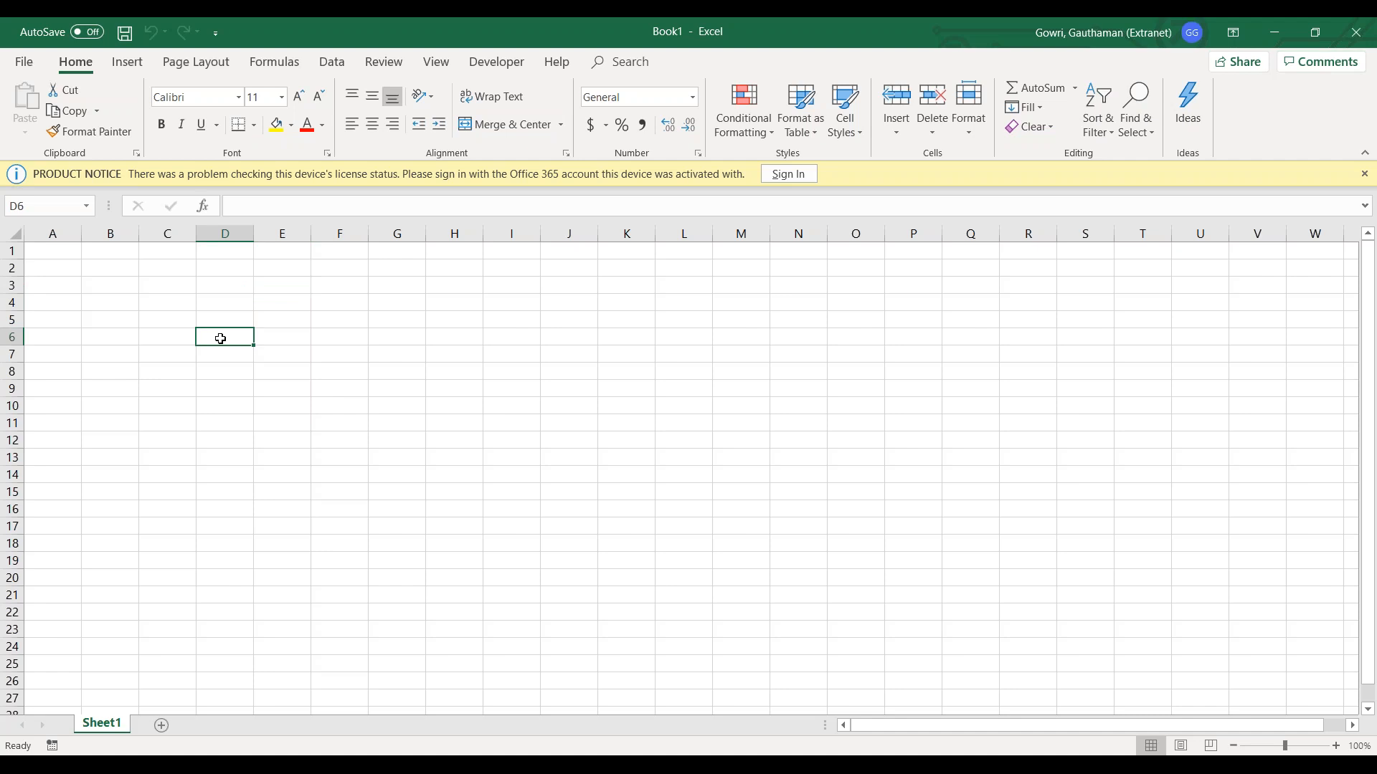
left_click(200, 306)
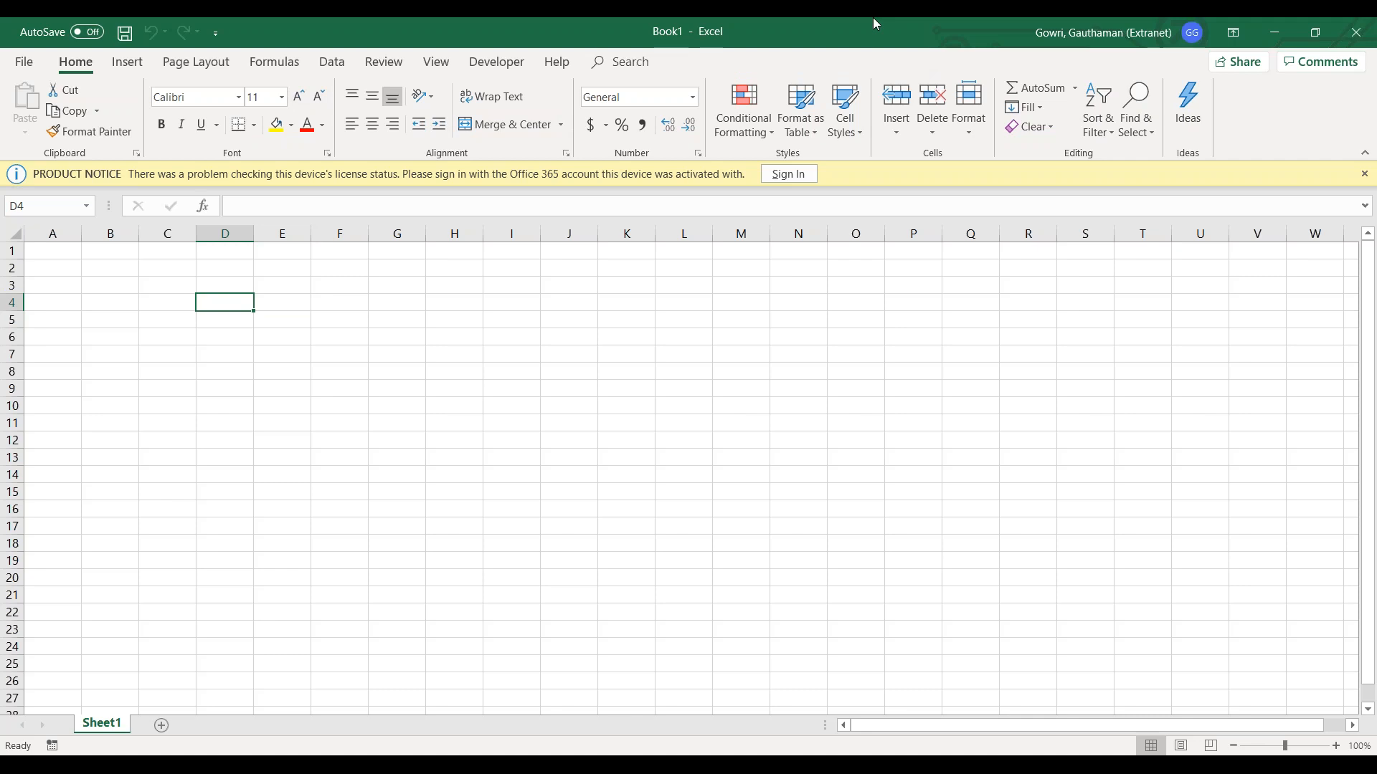
key("alt+F11")
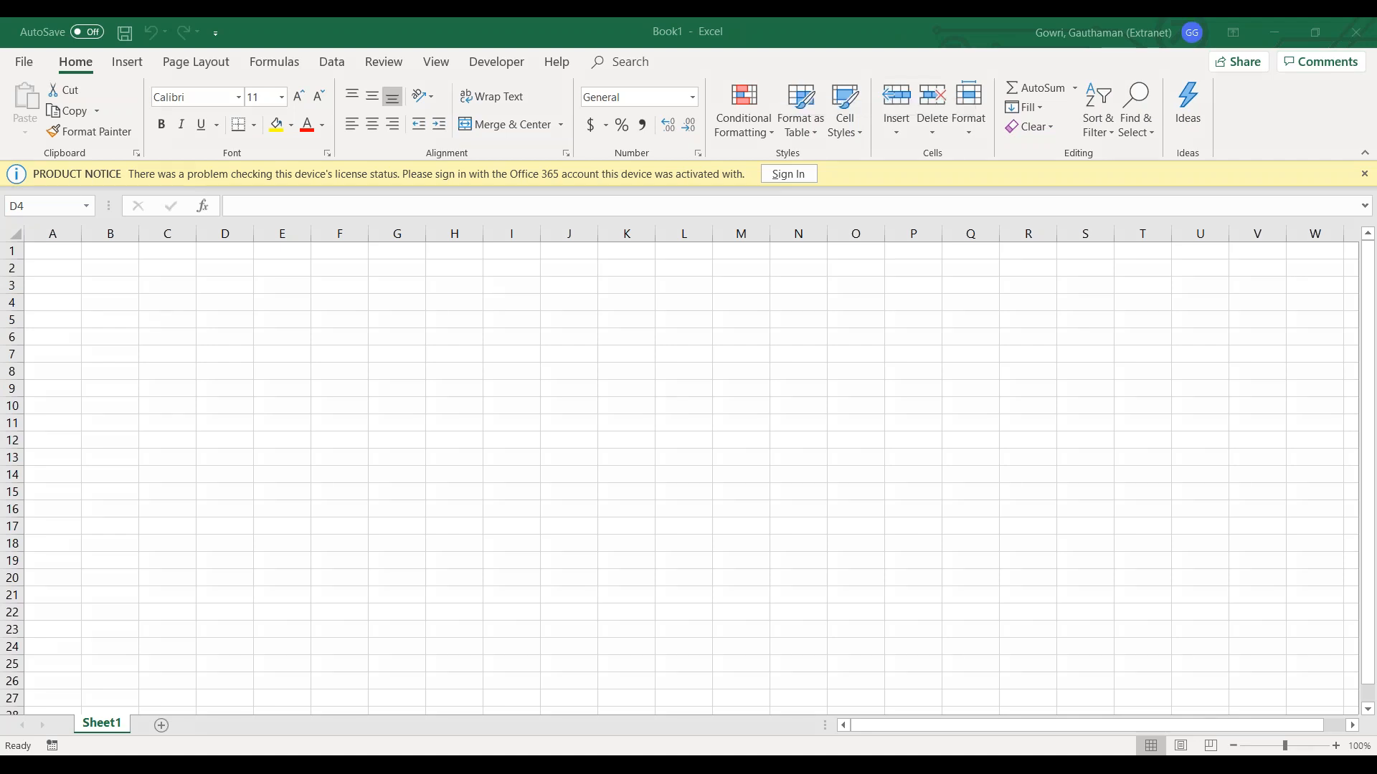
left_click(544, 173)
left_click(226, 332)
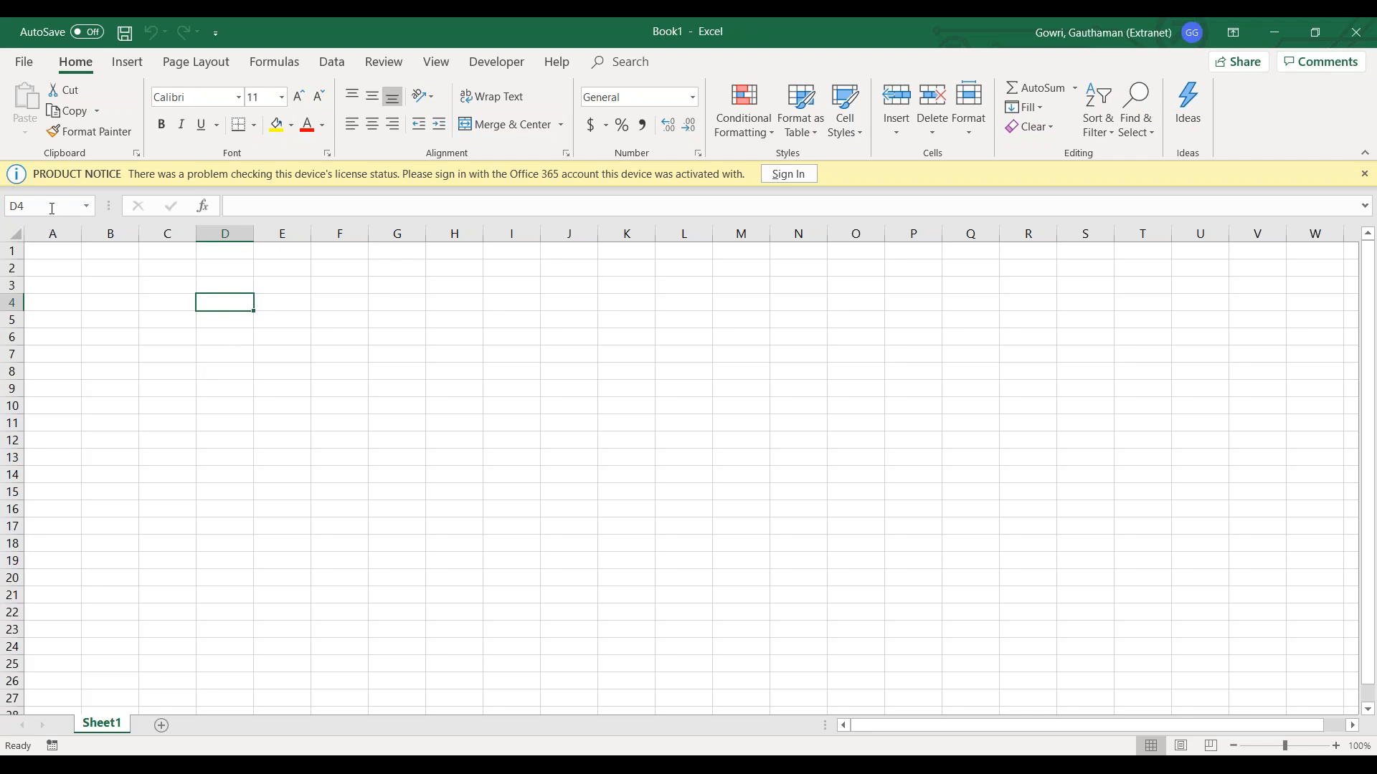
Jump directly to cell A100 by entering its cell reference.
left_click(38, 204)
type("A100")
key("Return")
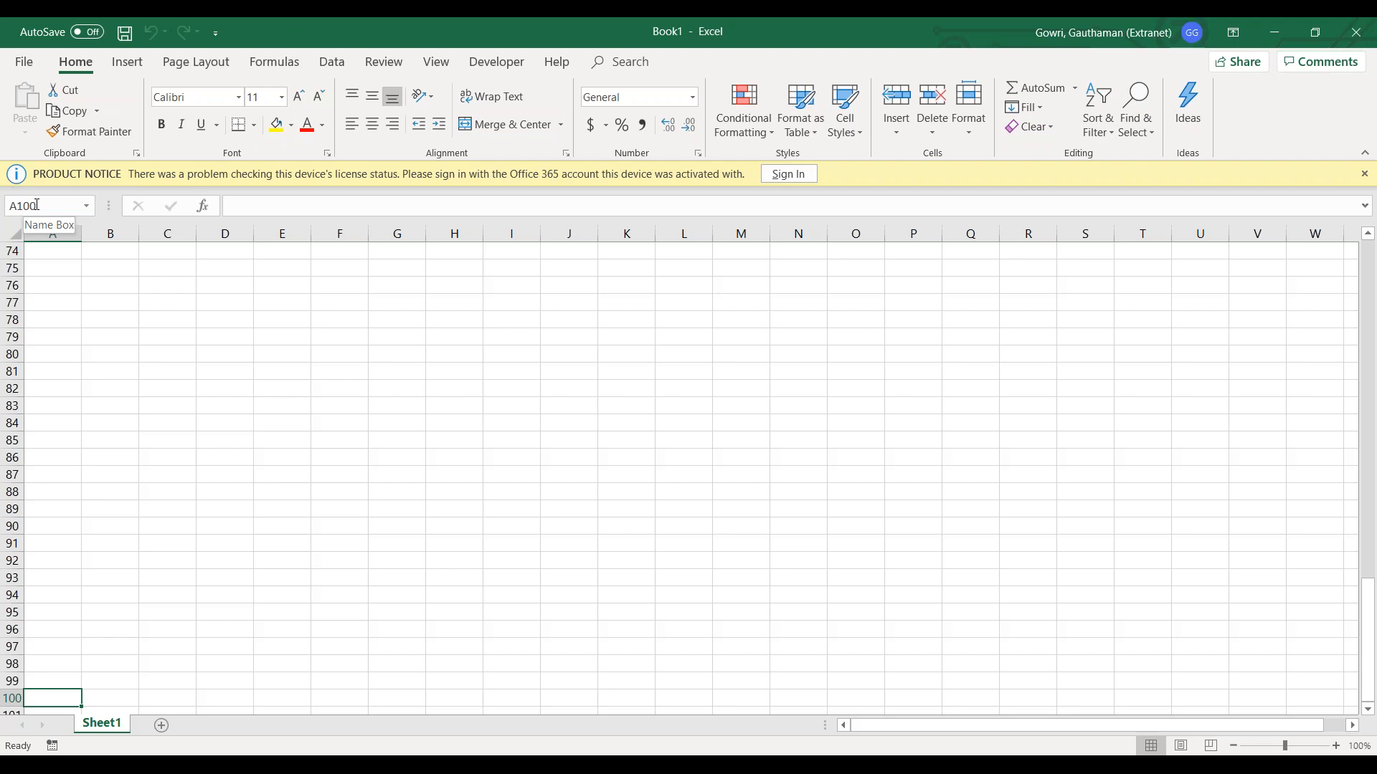
Return to cell A1, then select cell E7, rows 1 through 10 and cell B7 to examine the row and column references.
key("ctrl+Home")
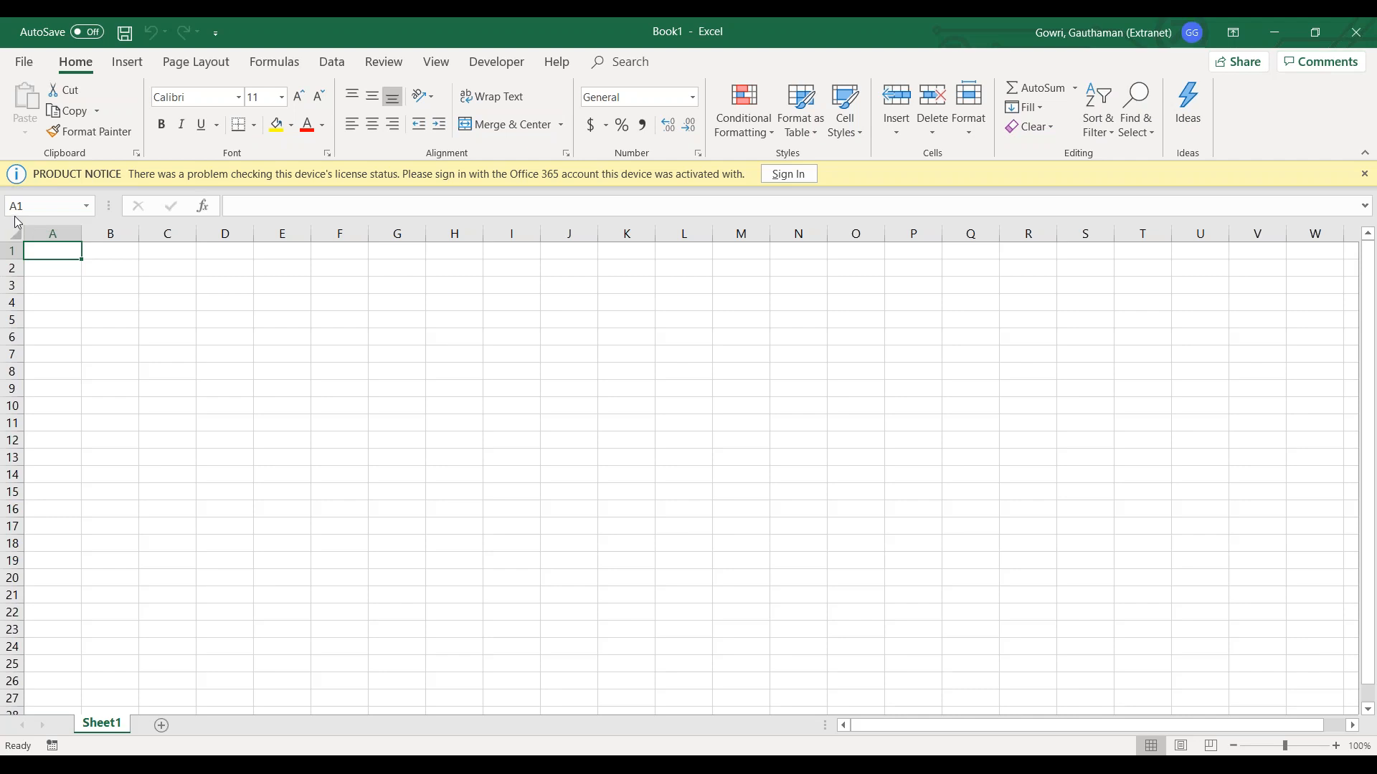
left_click(277, 350)
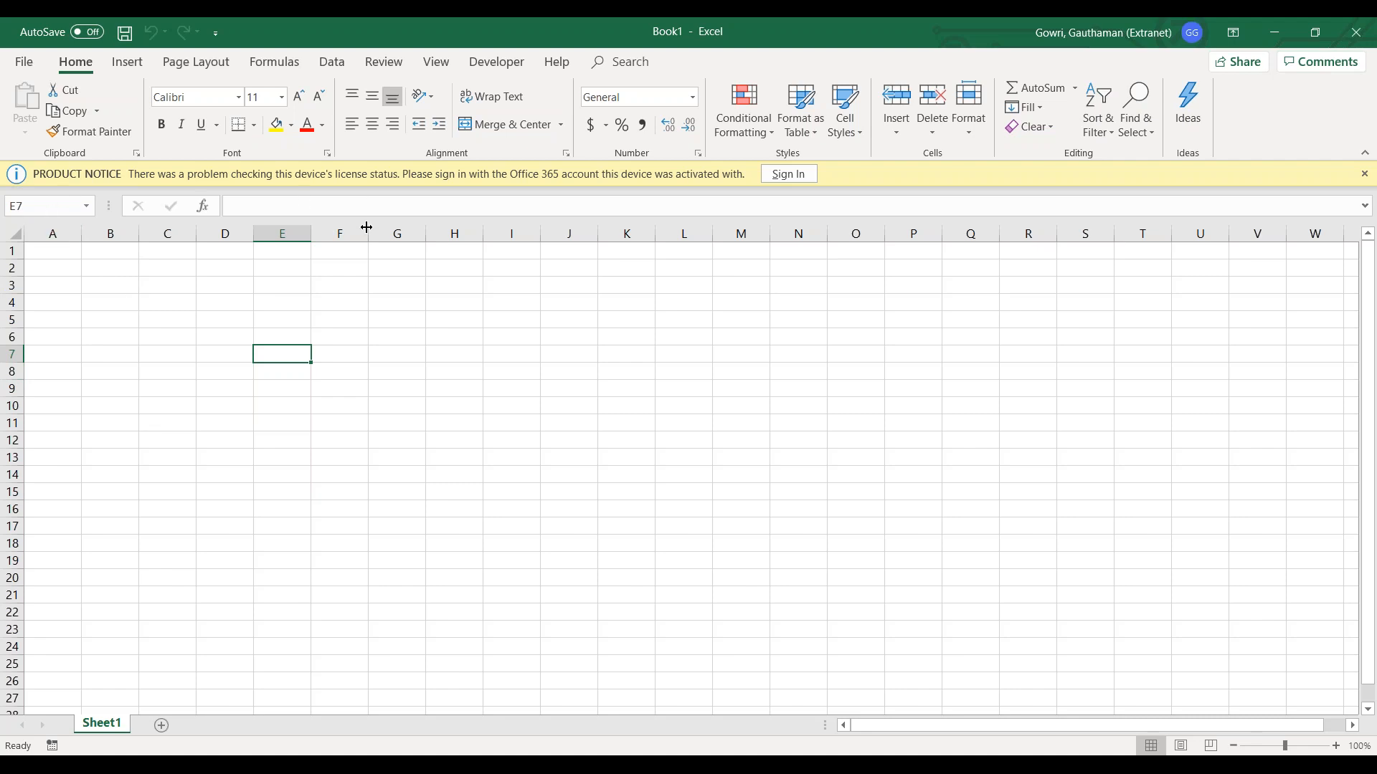
left_click_drag(11, 251, 13, 405)
left_click(126, 347)
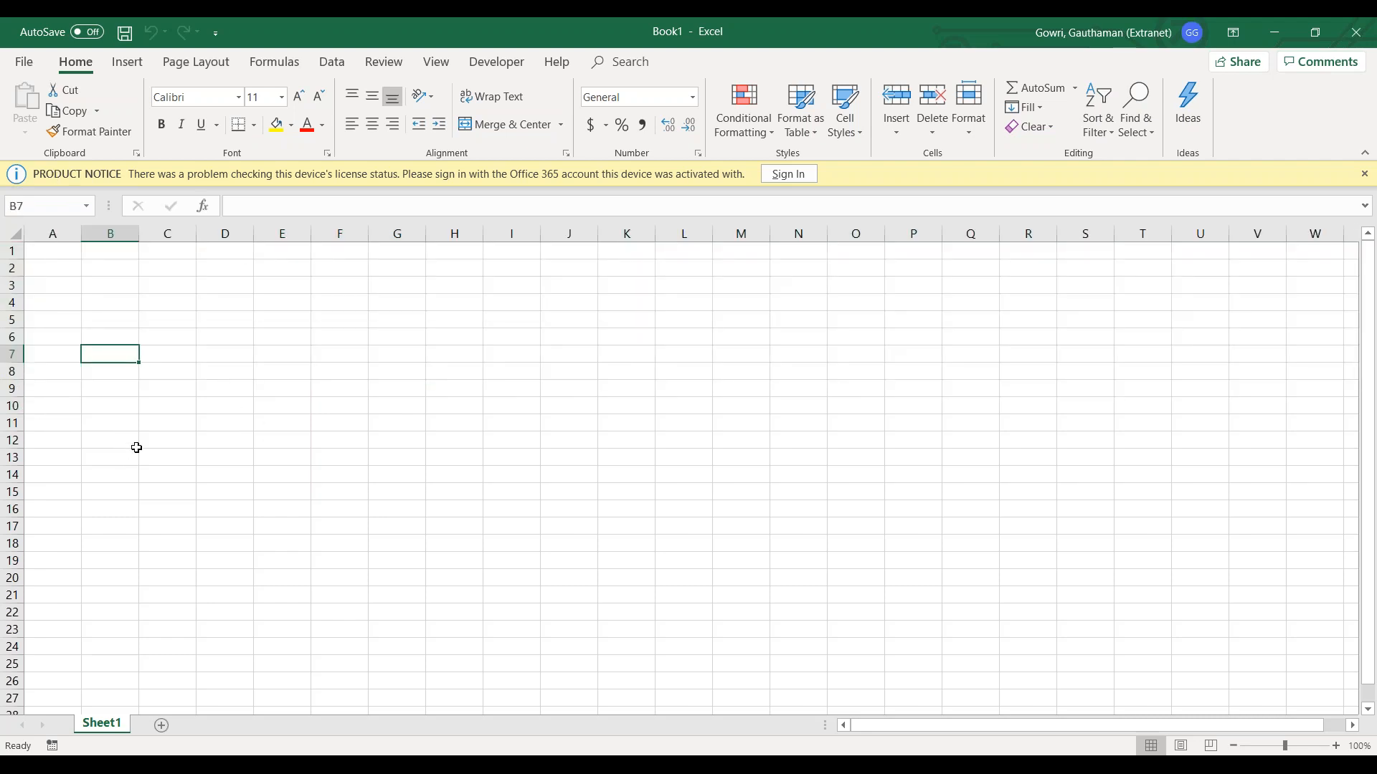
Select cells D7 and D8, then the entire worksheet, and finish on cell E15.
left_click(203, 355)
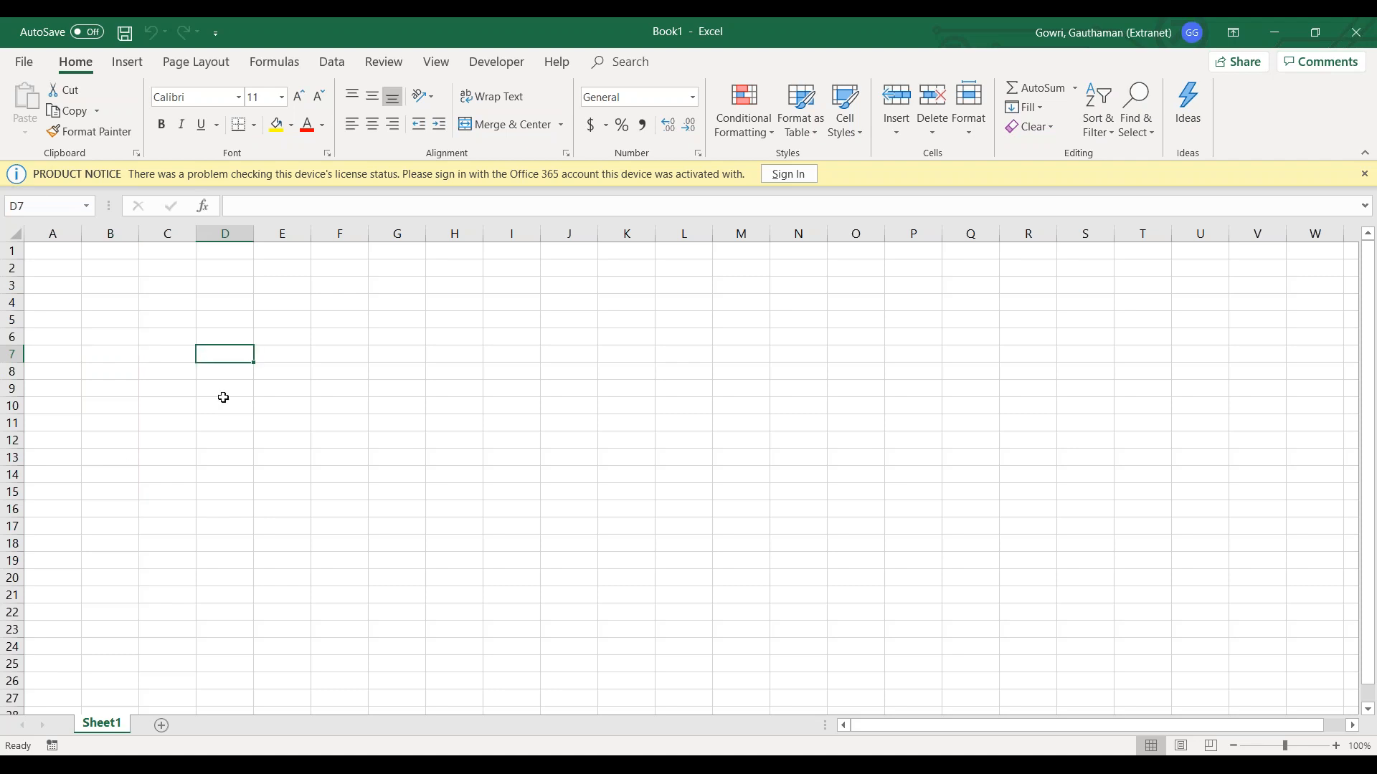
left_click(234, 373)
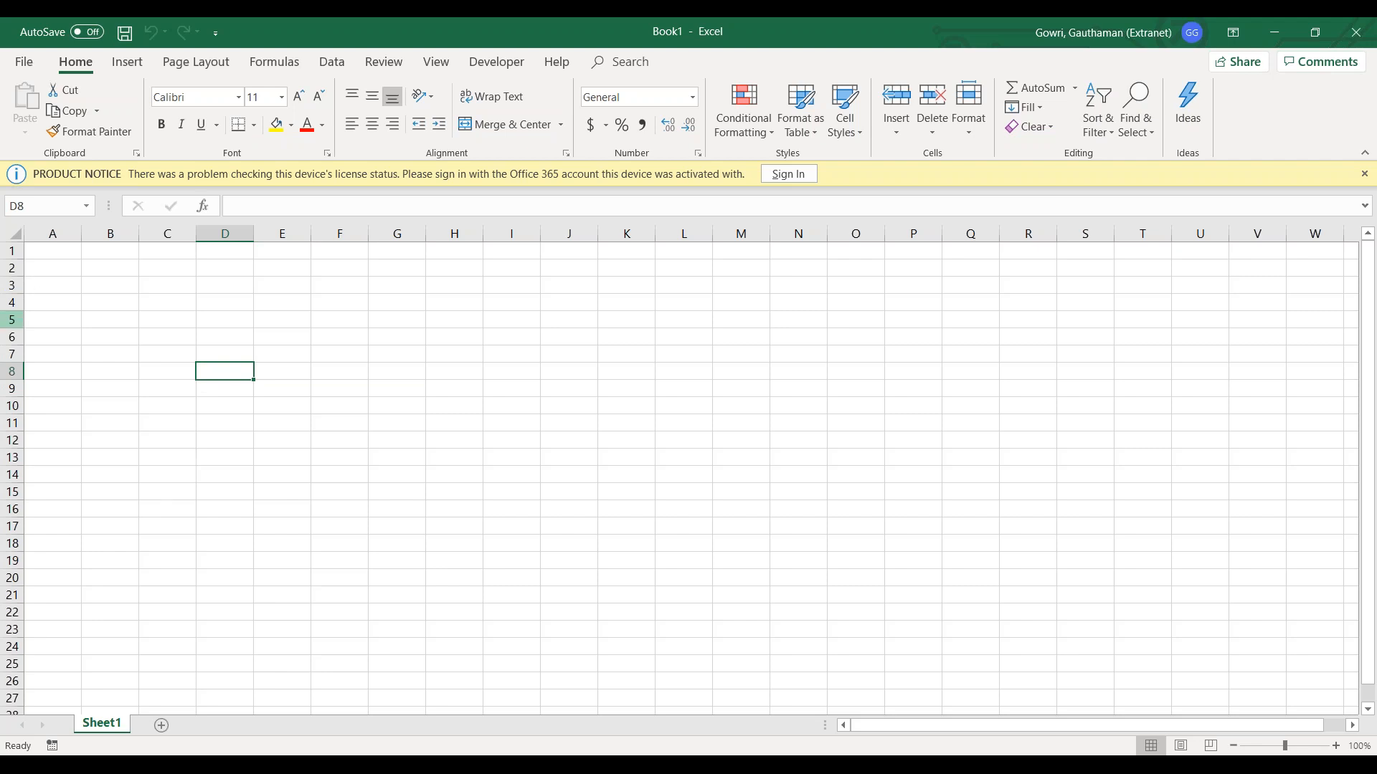
left_click(17, 237)
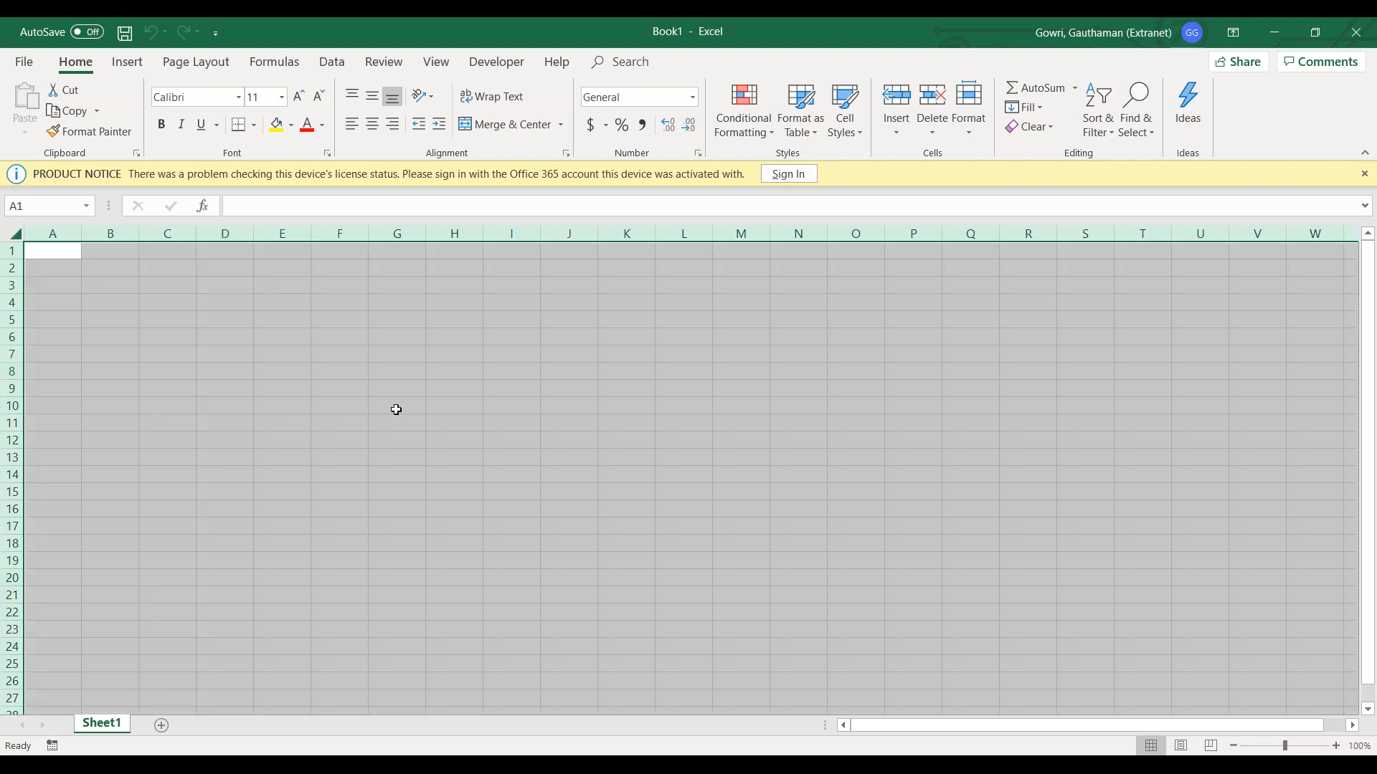
left_click(285, 497)
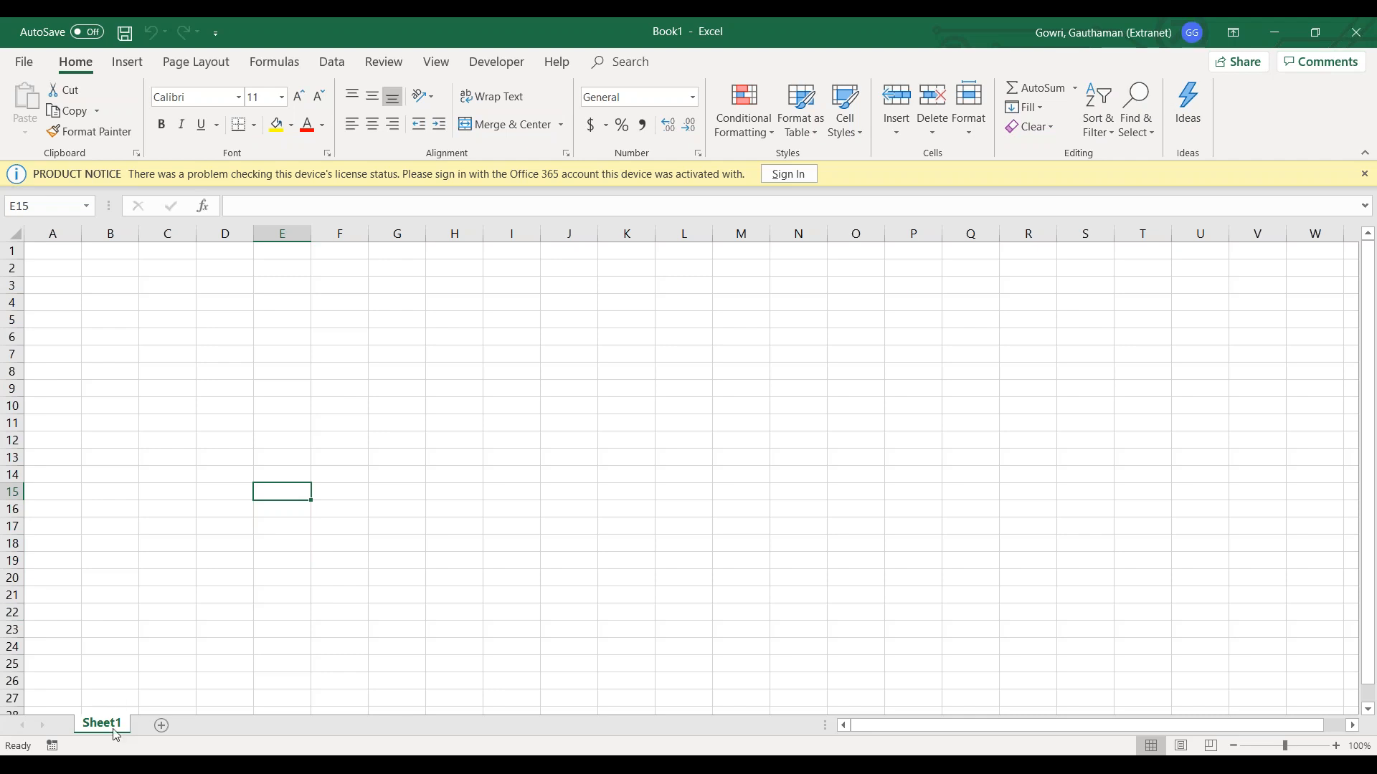
Add four new blank worksheets after Sheet1.
left_click(161, 725)
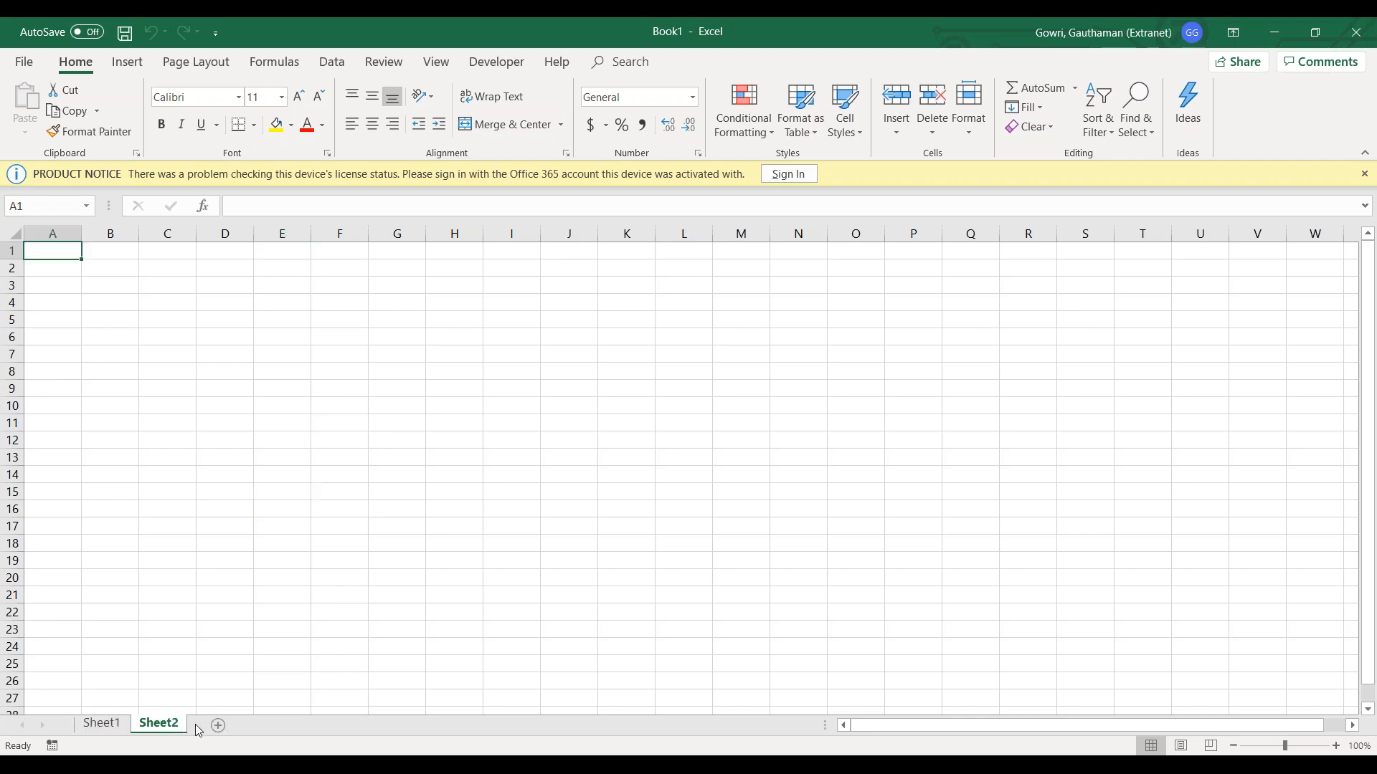
left_click(217, 726)
left_click(273, 726)
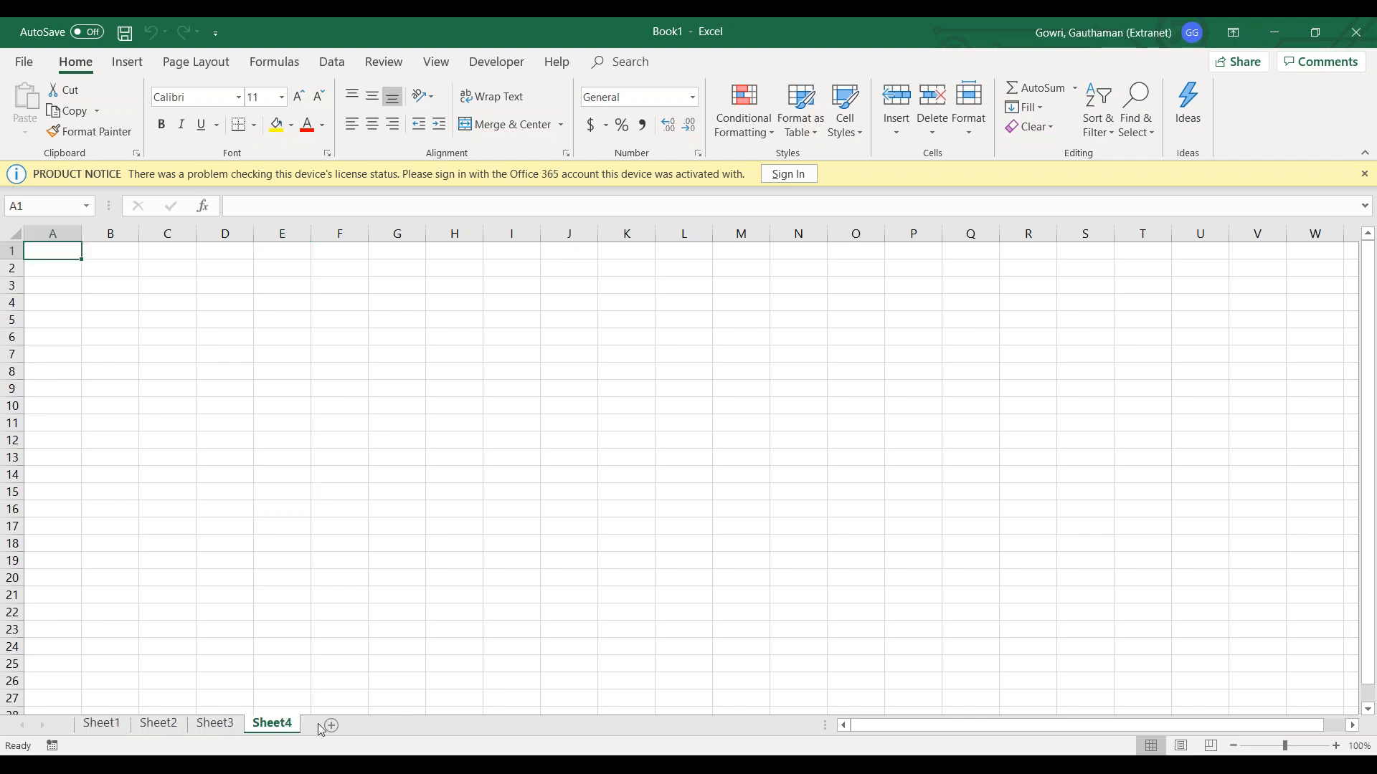
left_click(332, 726)
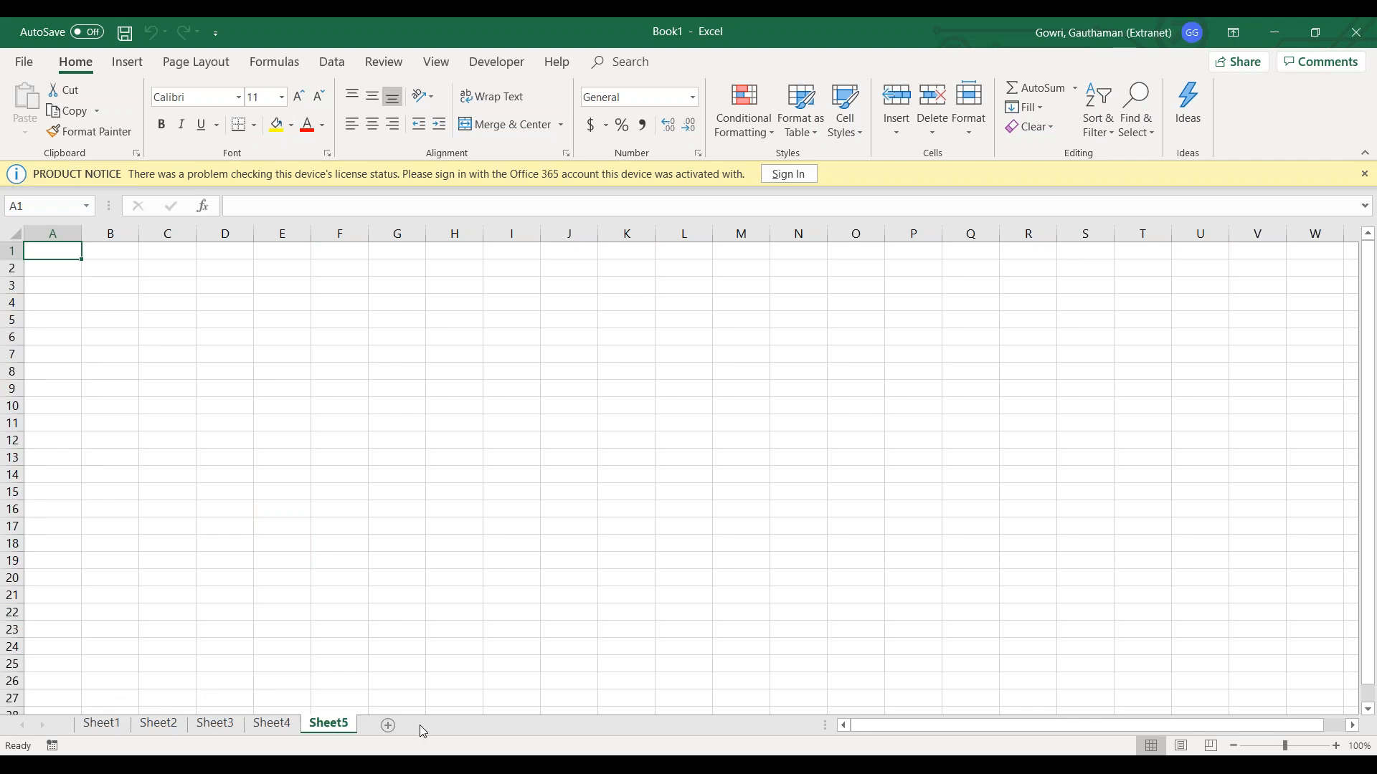
Narrow the space for the sheet names so that not all fit, and scroll between the first and last sheets.
left_click_drag(825, 726, 326, 730)
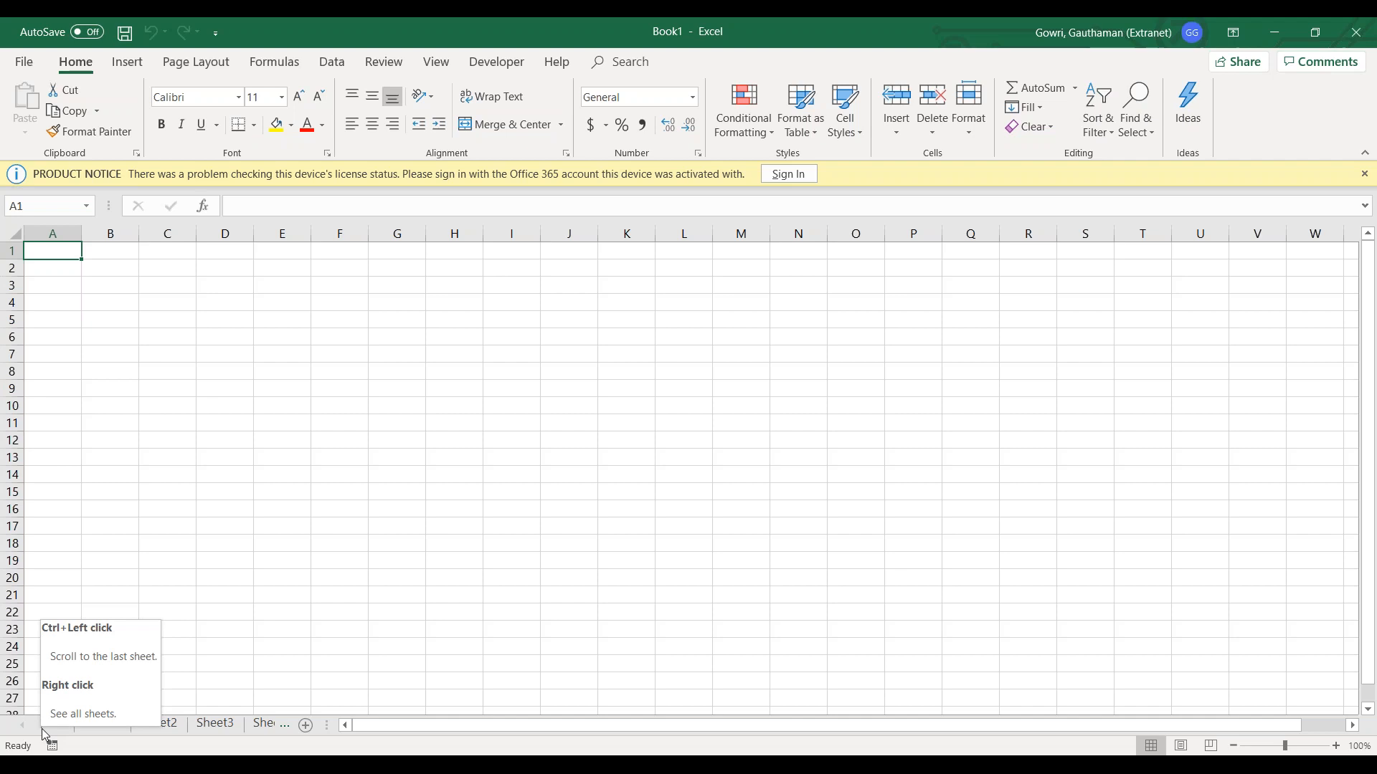
left_click(42, 728)
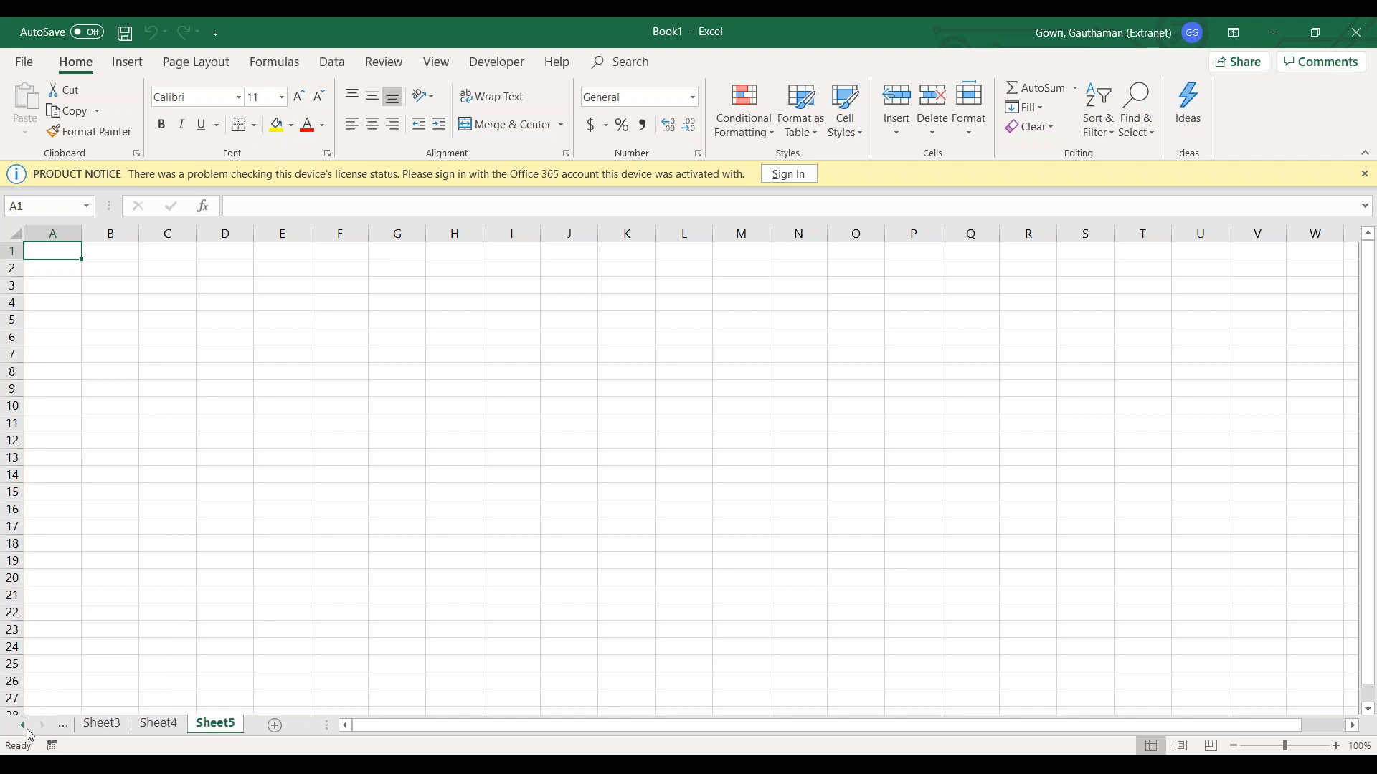
left_click(23, 728)
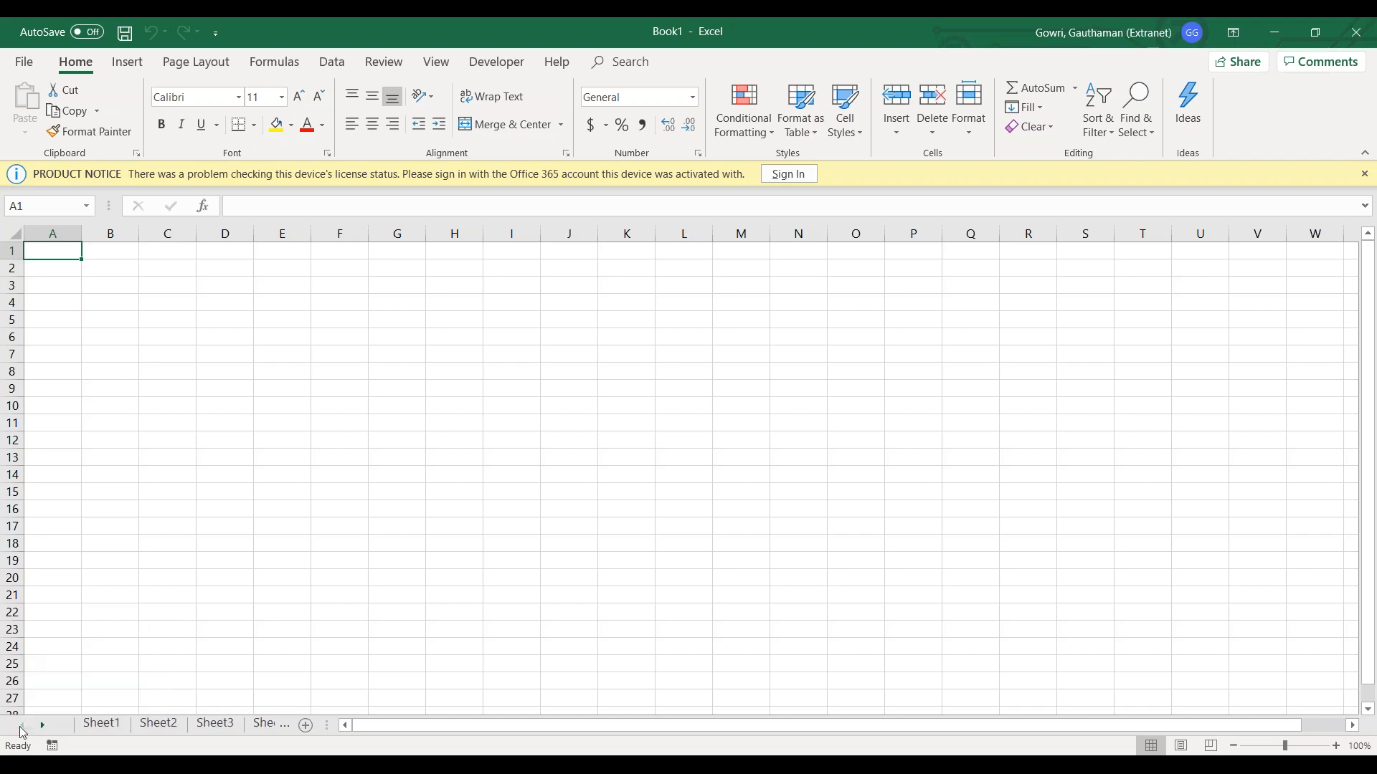
left_click(41, 724)
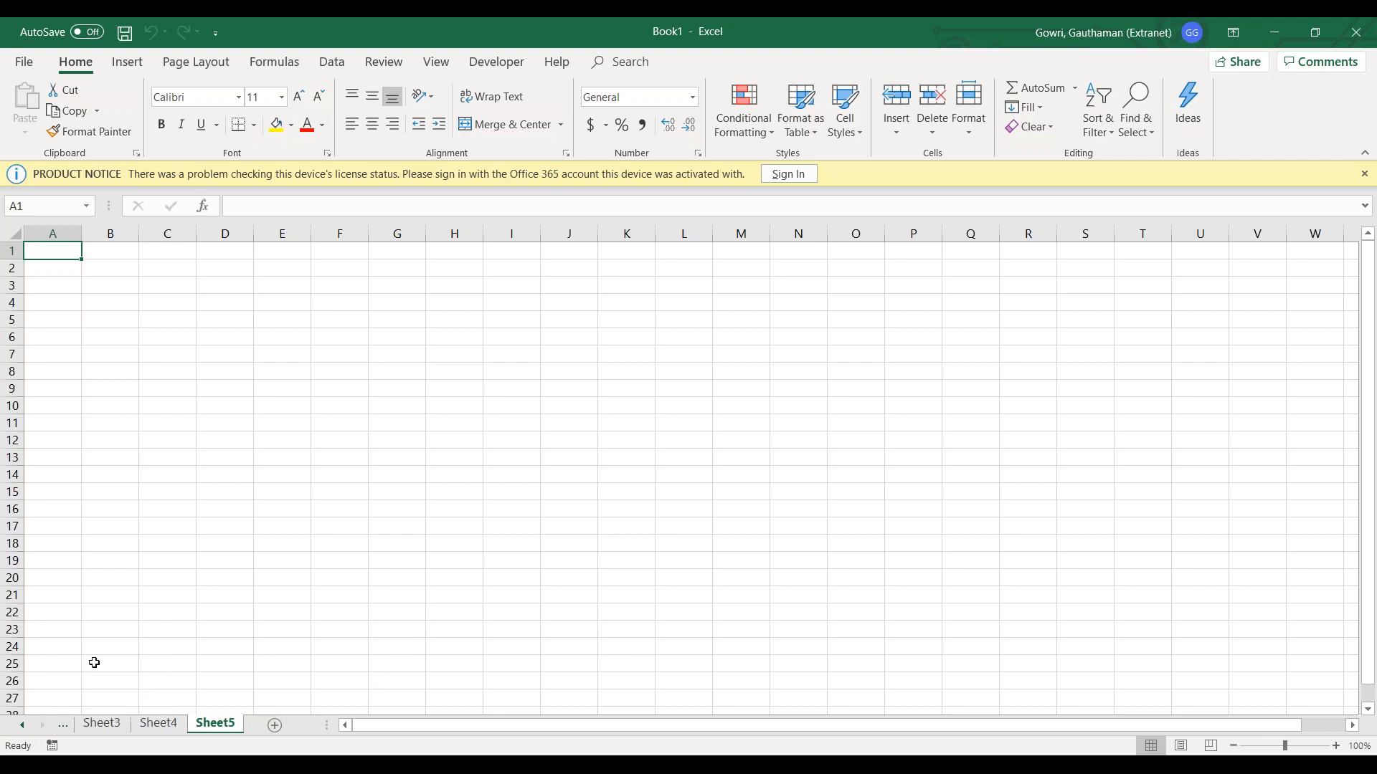
Activate Sheet3 from the list of all sheets in the workbook.
right_click(35, 728)
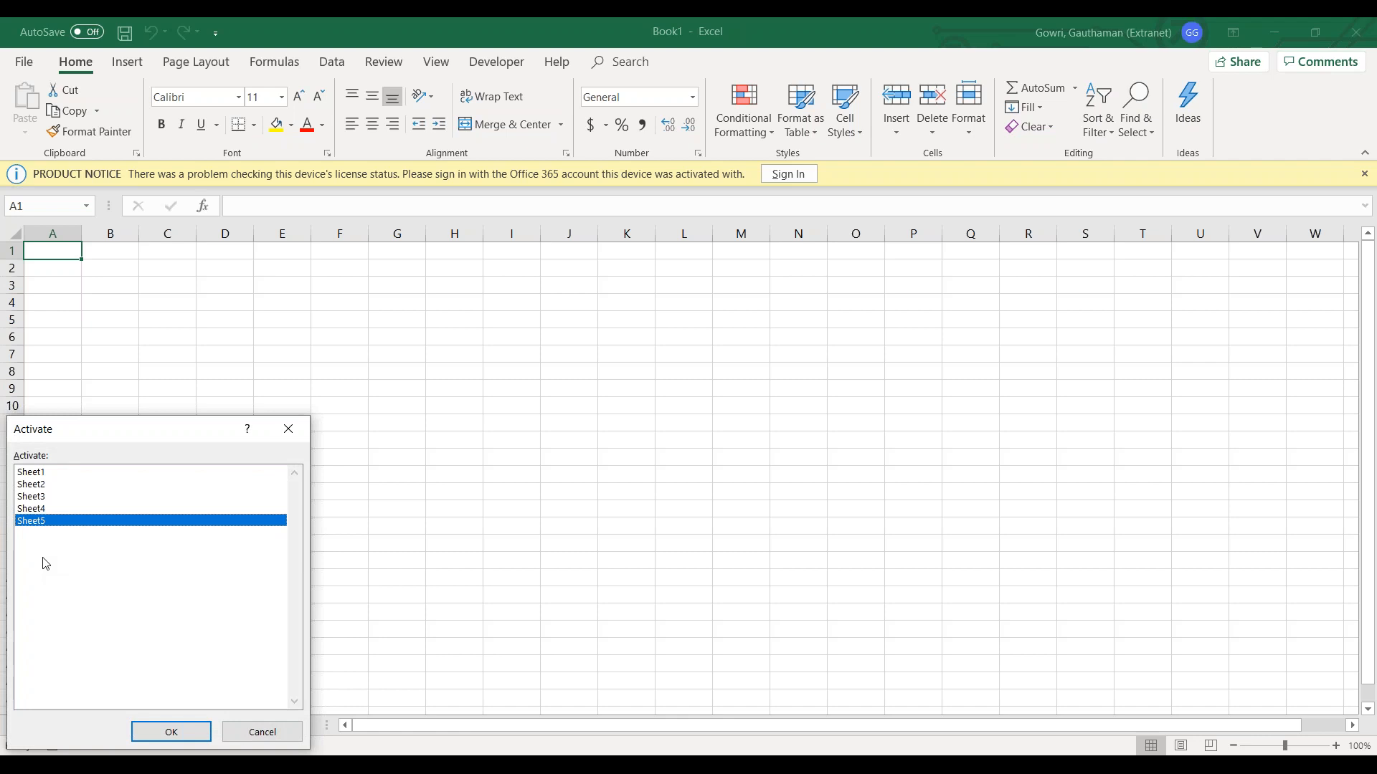
left_click(36, 497)
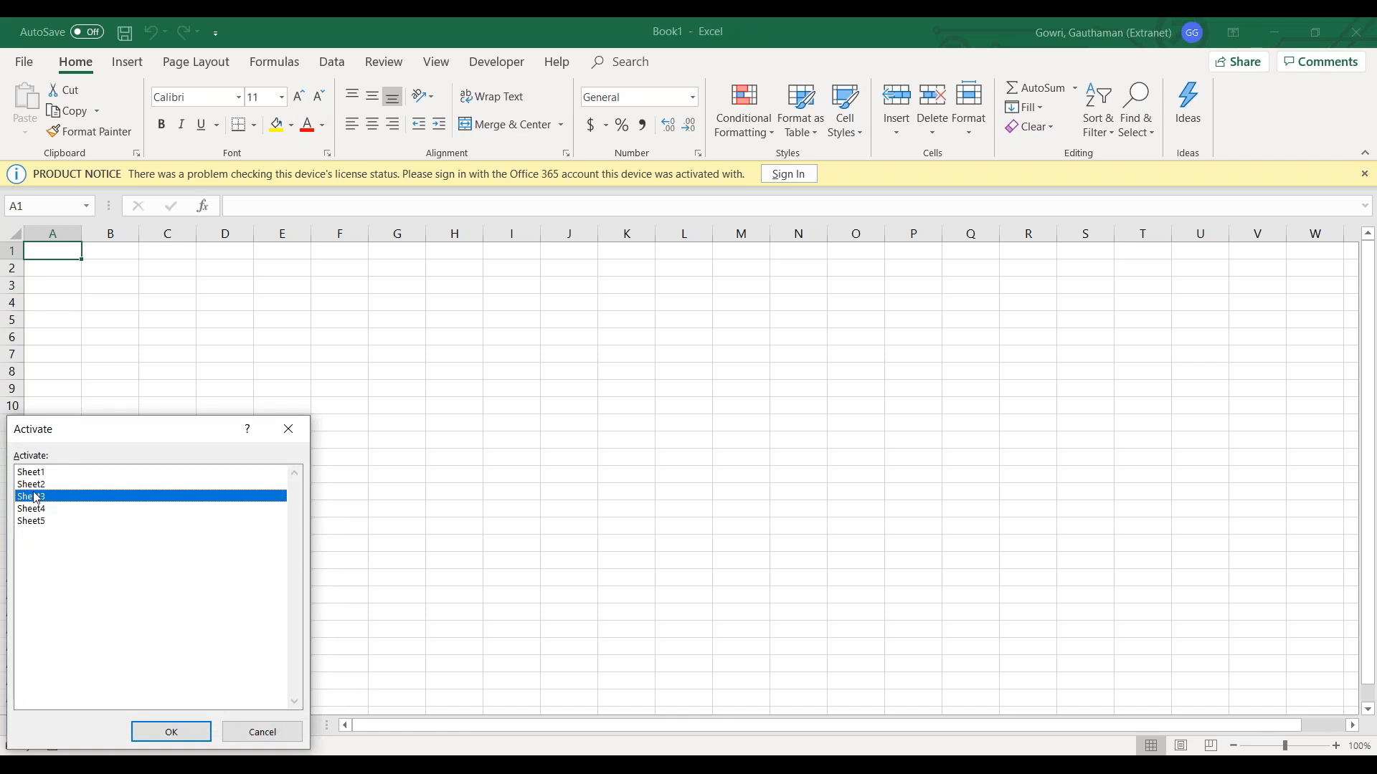
left_click(197, 733)
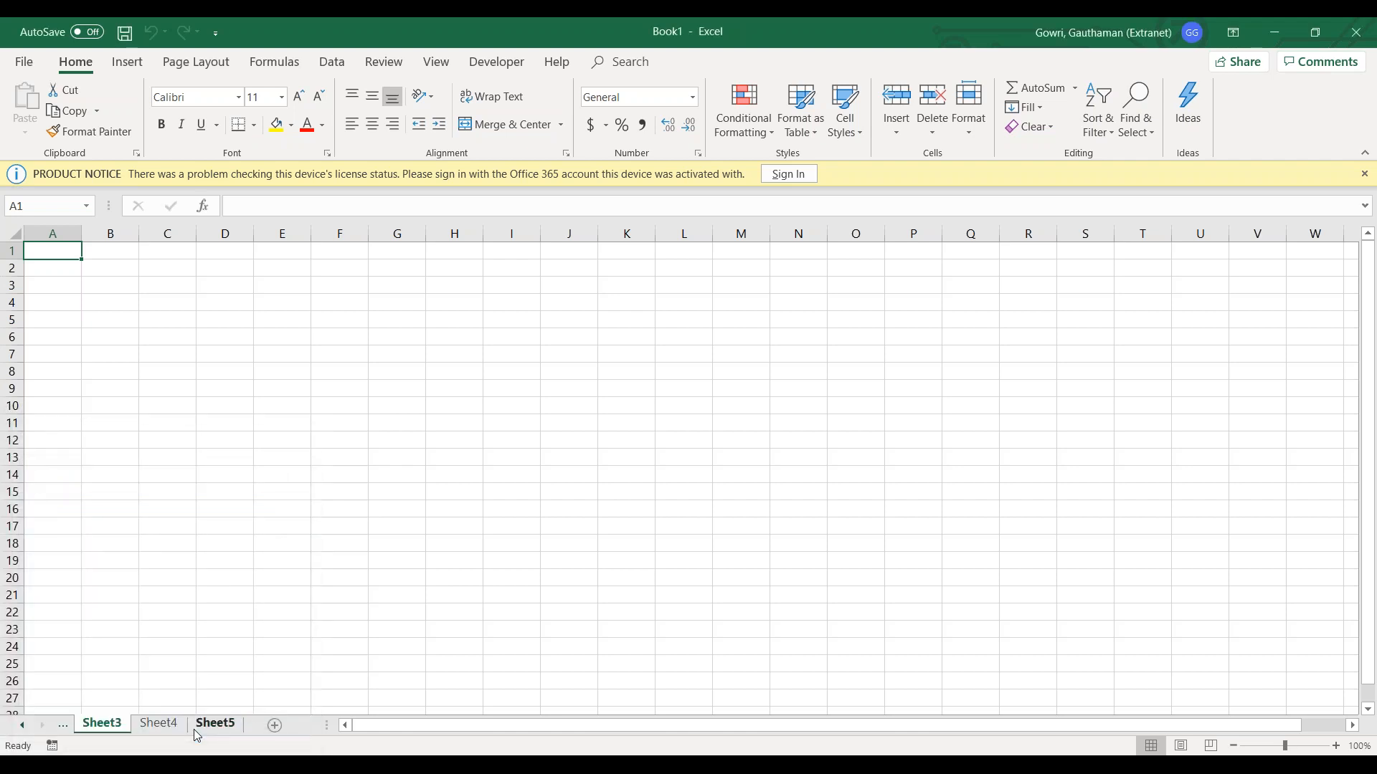
left_click_drag(582, 728, 471, 735)
key("alt+F11")
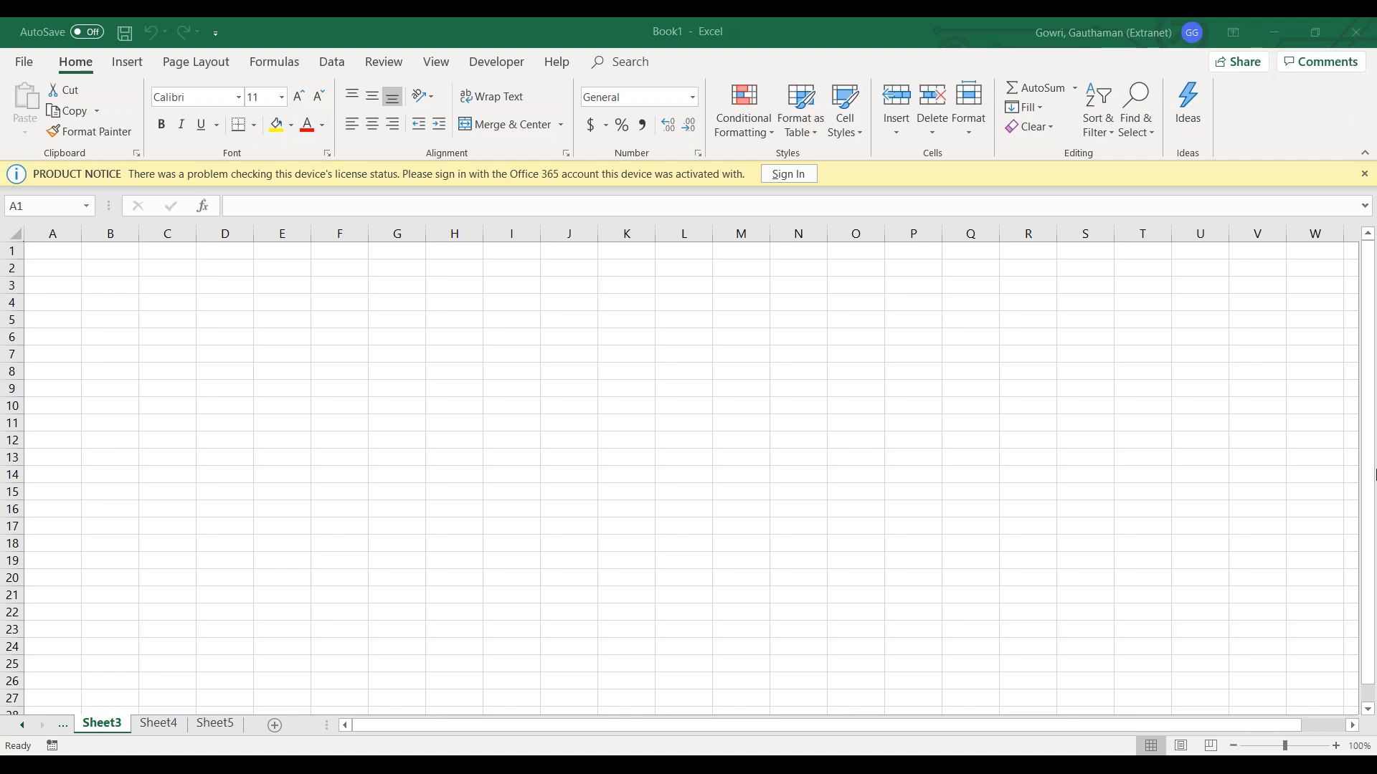
left_click(1371, 473)
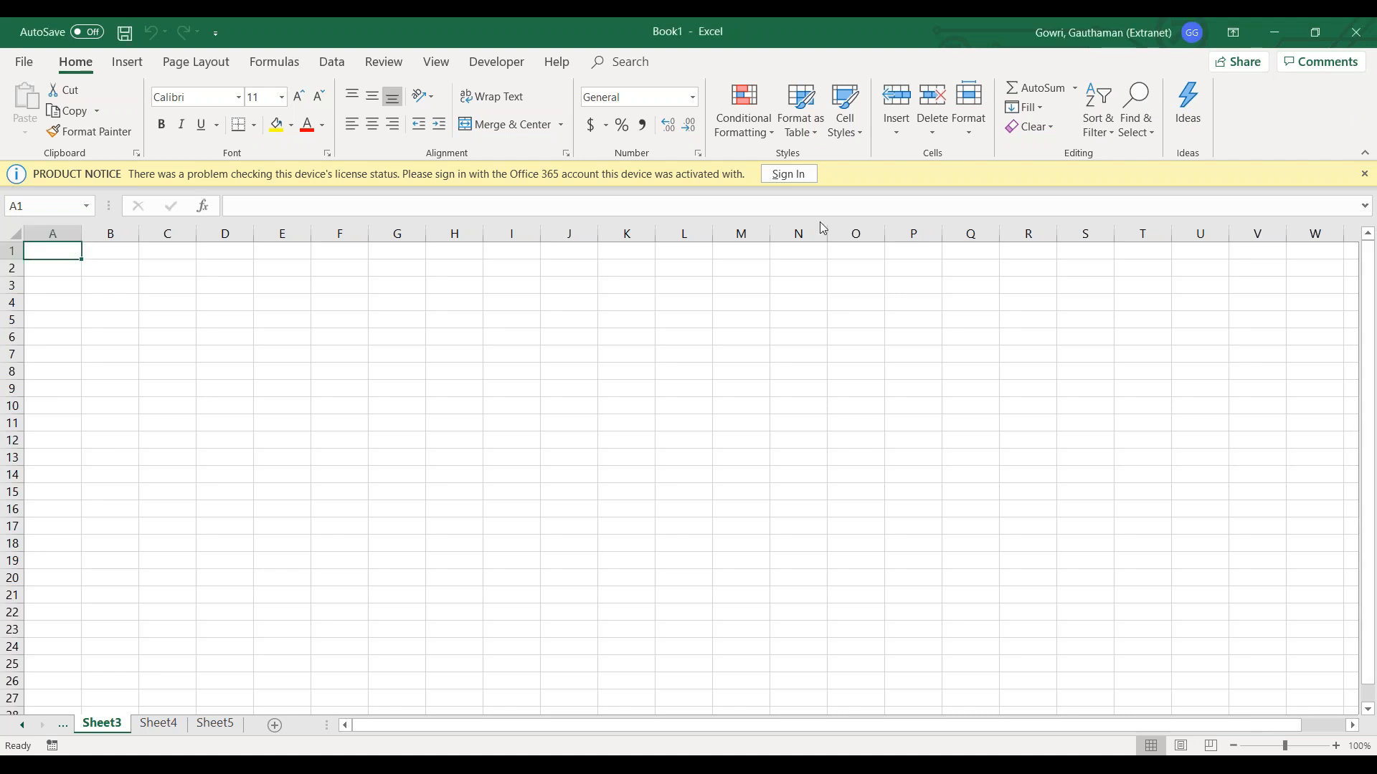
key("alt+F11")
Fill every cell of the range D5:L17 on Sheet3 with the text iTAS in one entry.
left_click(203, 488)
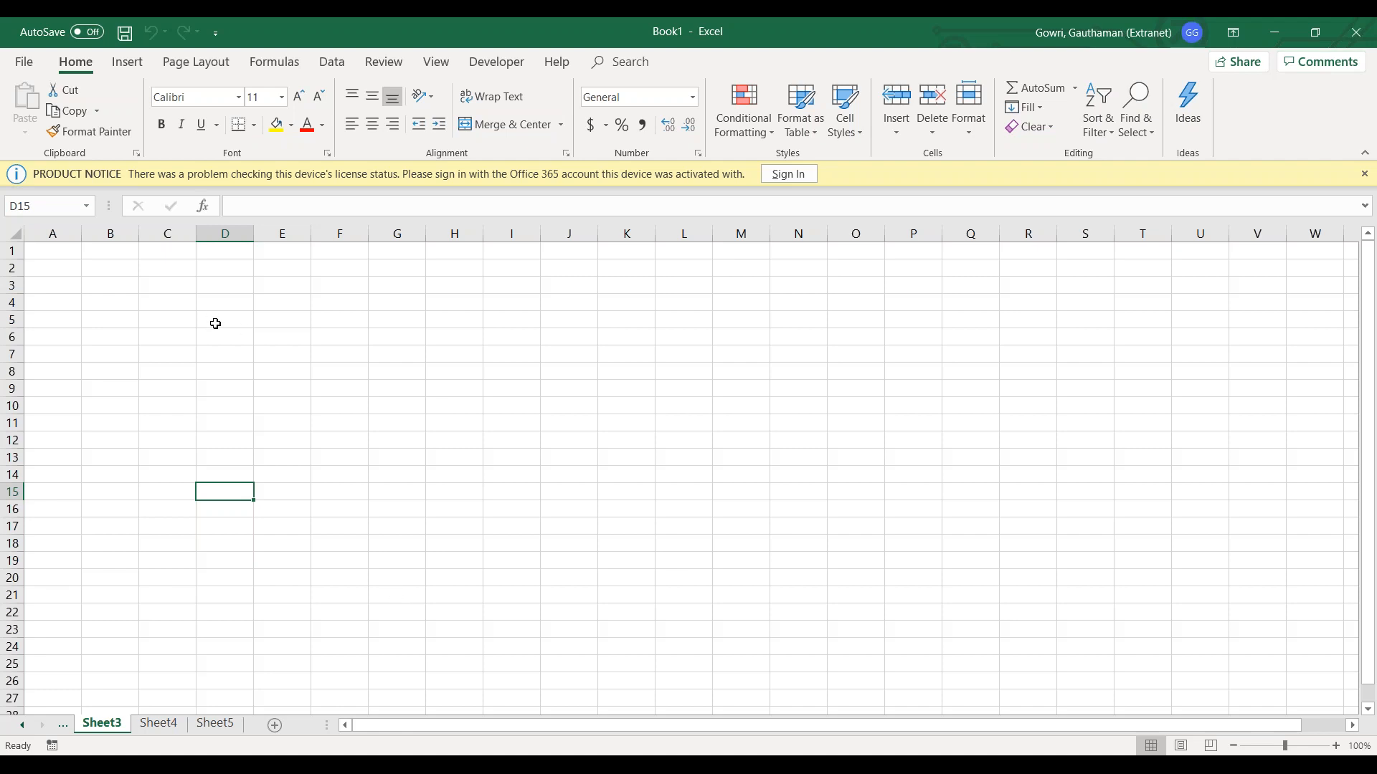
left_click_drag(224, 320, 704, 531)
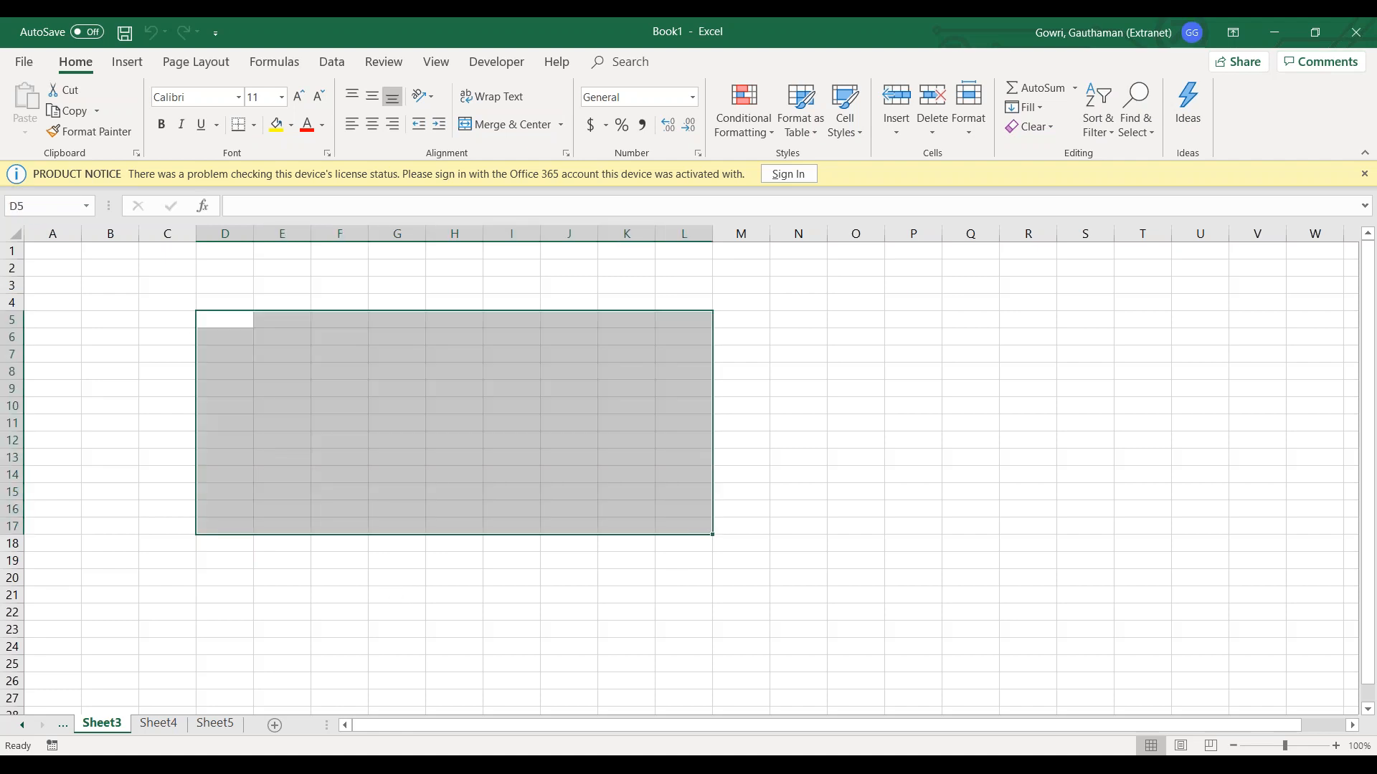
type("iTAS")
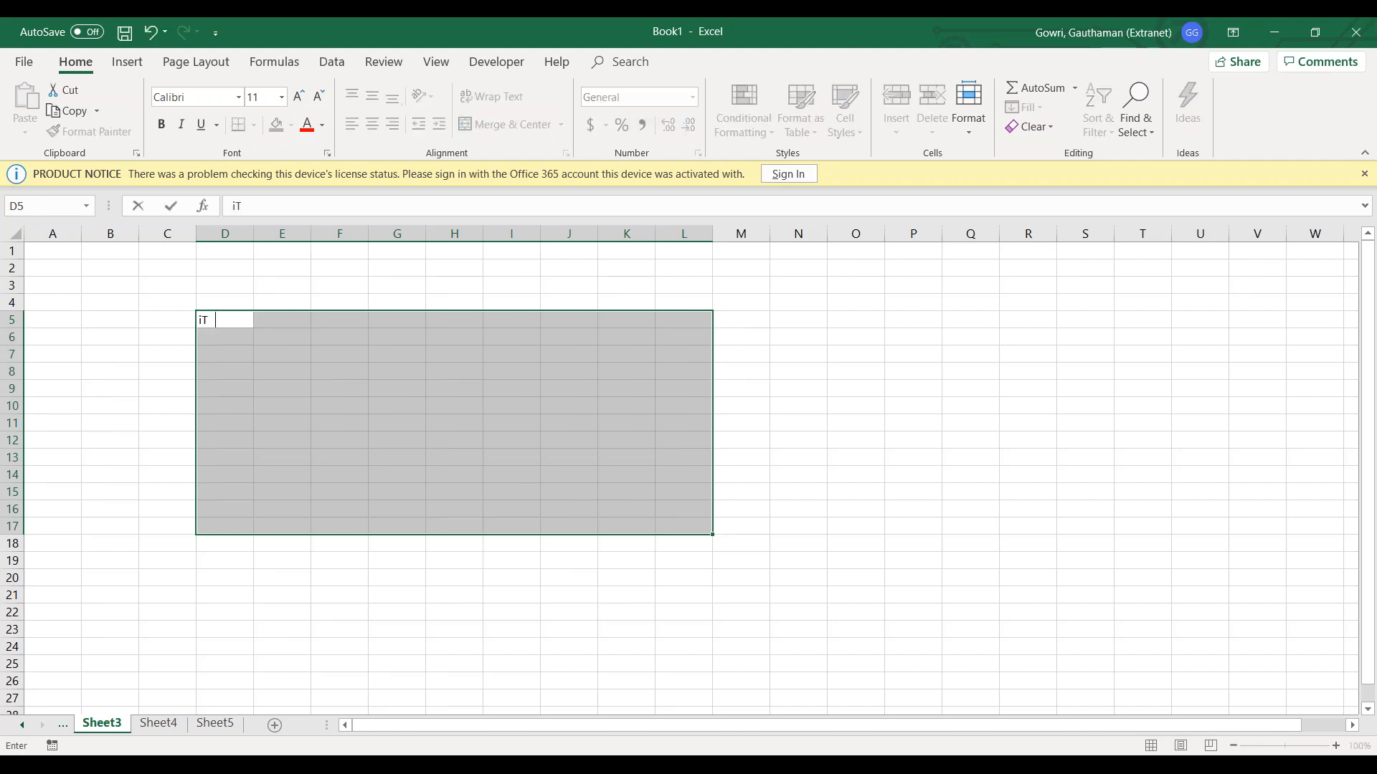
key("ctrl+Return")
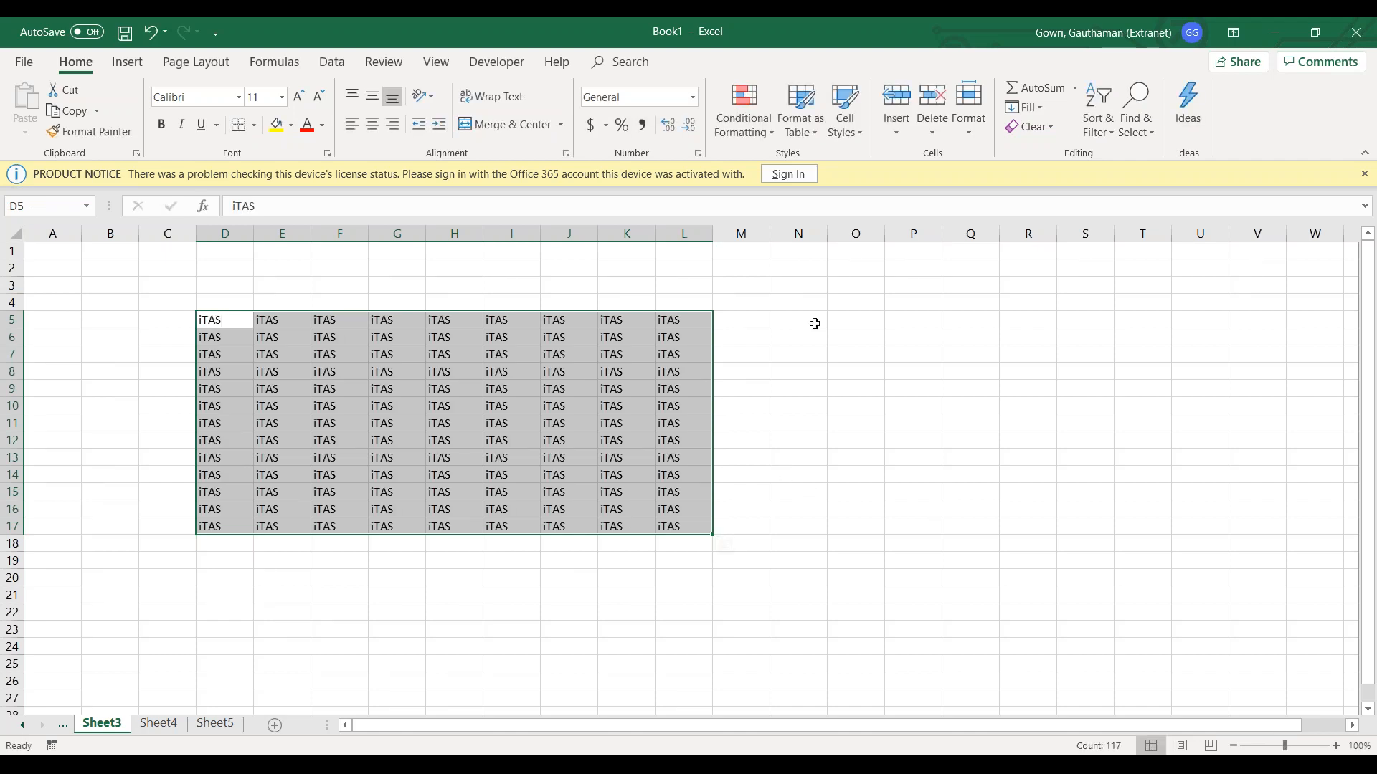
Fill every cell of the range N5:O22 with the number 123 in one entry.
left_click_drag(815, 323, 844, 613)
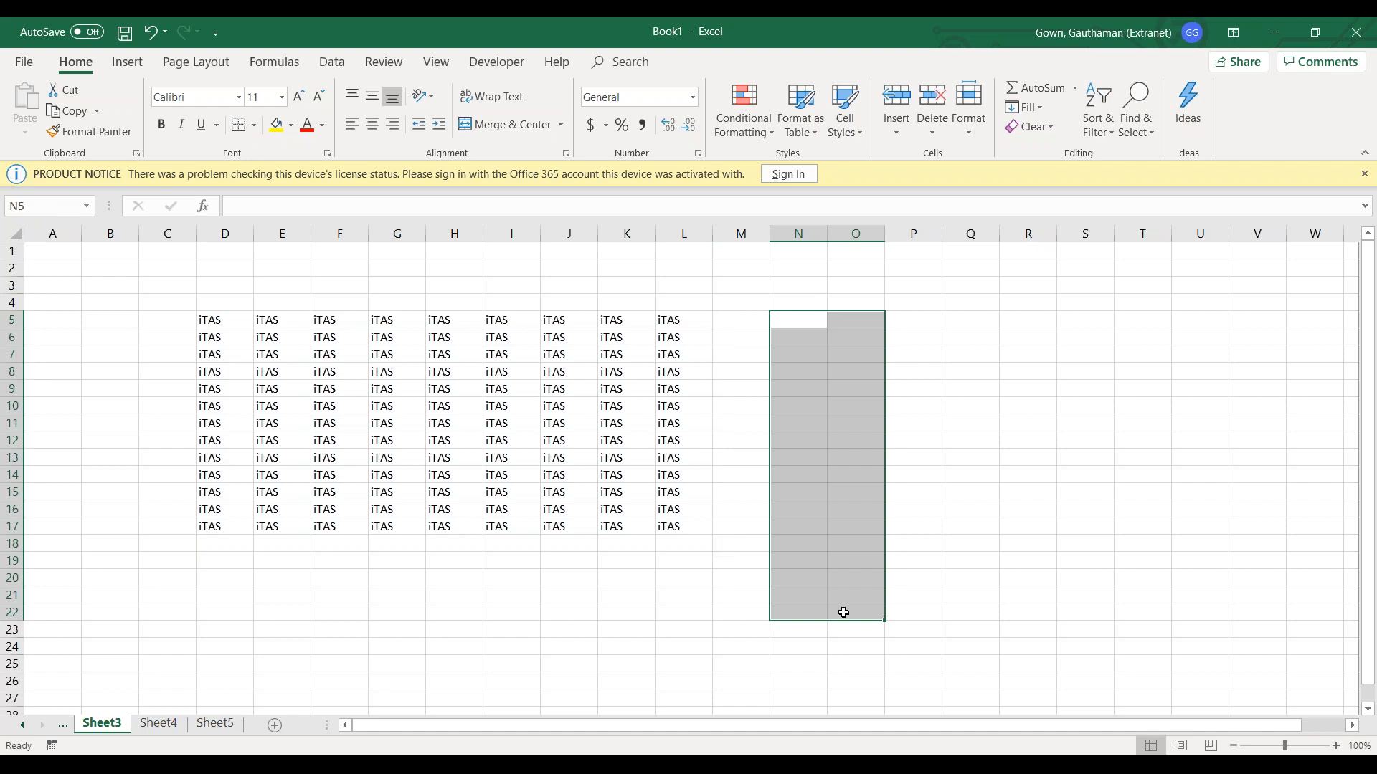
type("i")
key("BackSpace")
type("123")
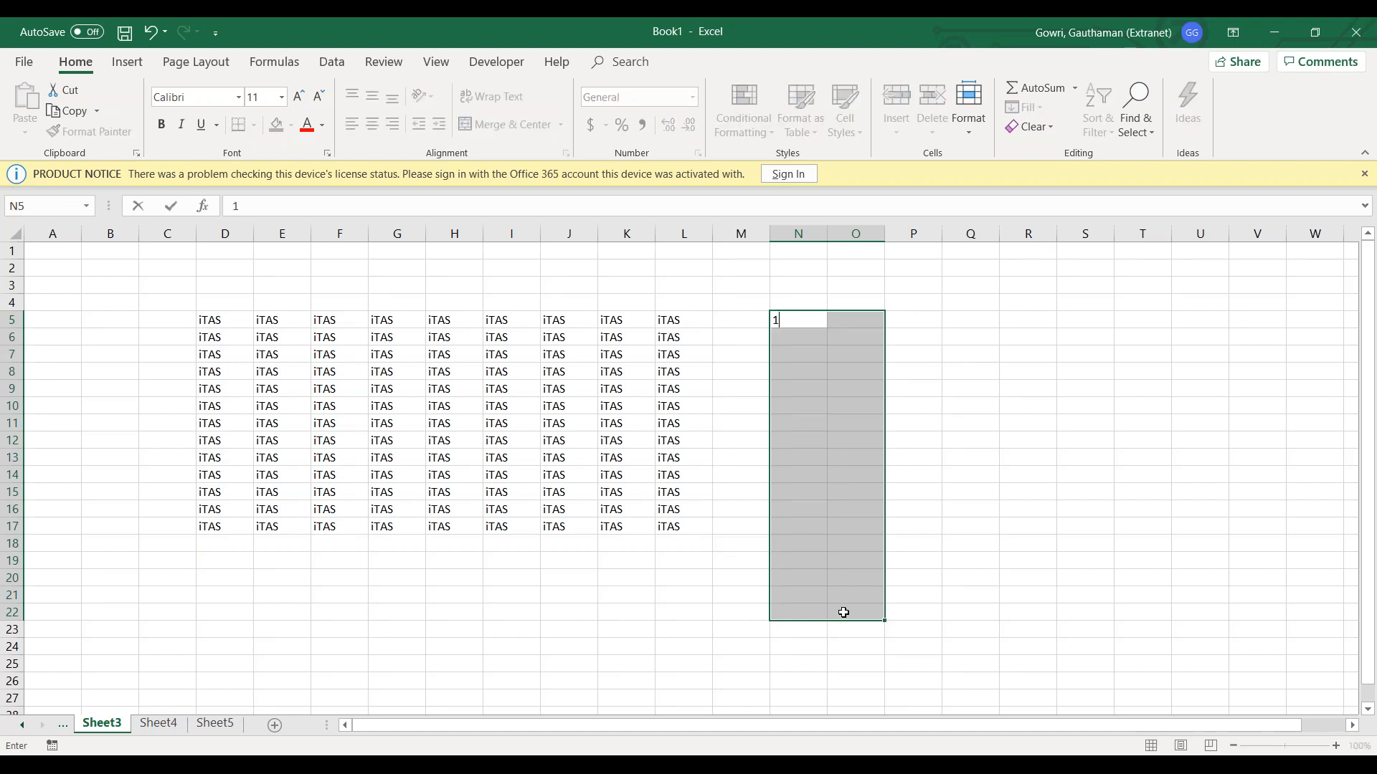
key("ctrl+Return")
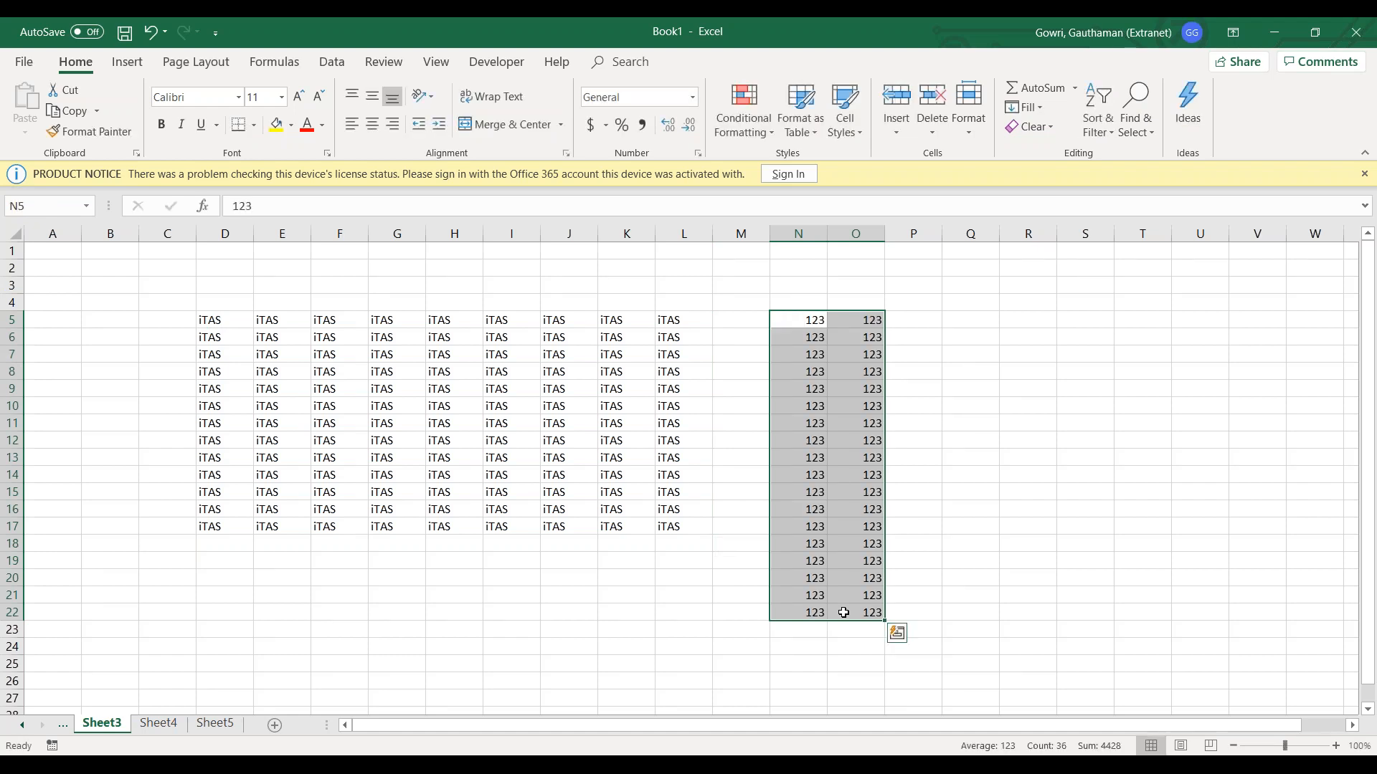
Select the whole iTAS block D5:L17 to examine its cell count.
left_click(536, 644)
left_click_drag(209, 323, 664, 523)
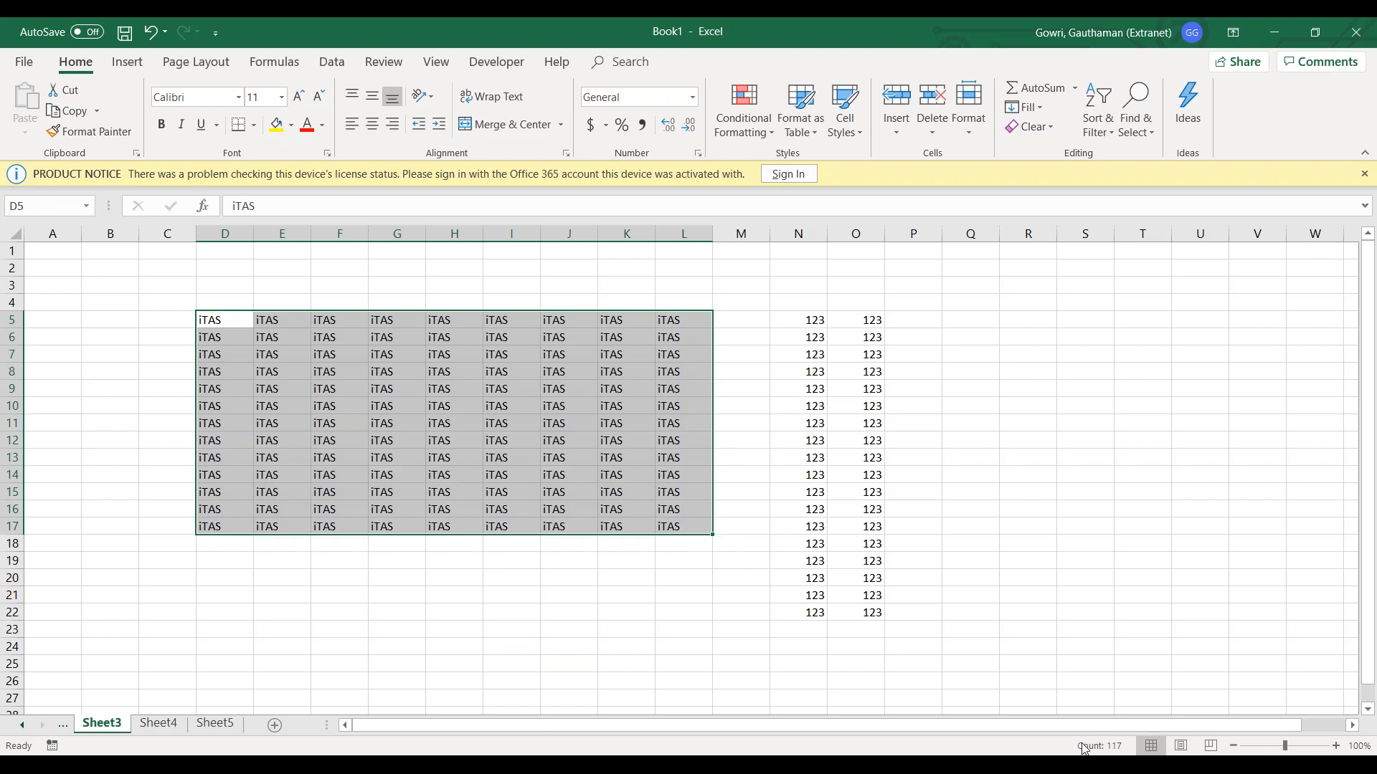
left_click(574, 24)
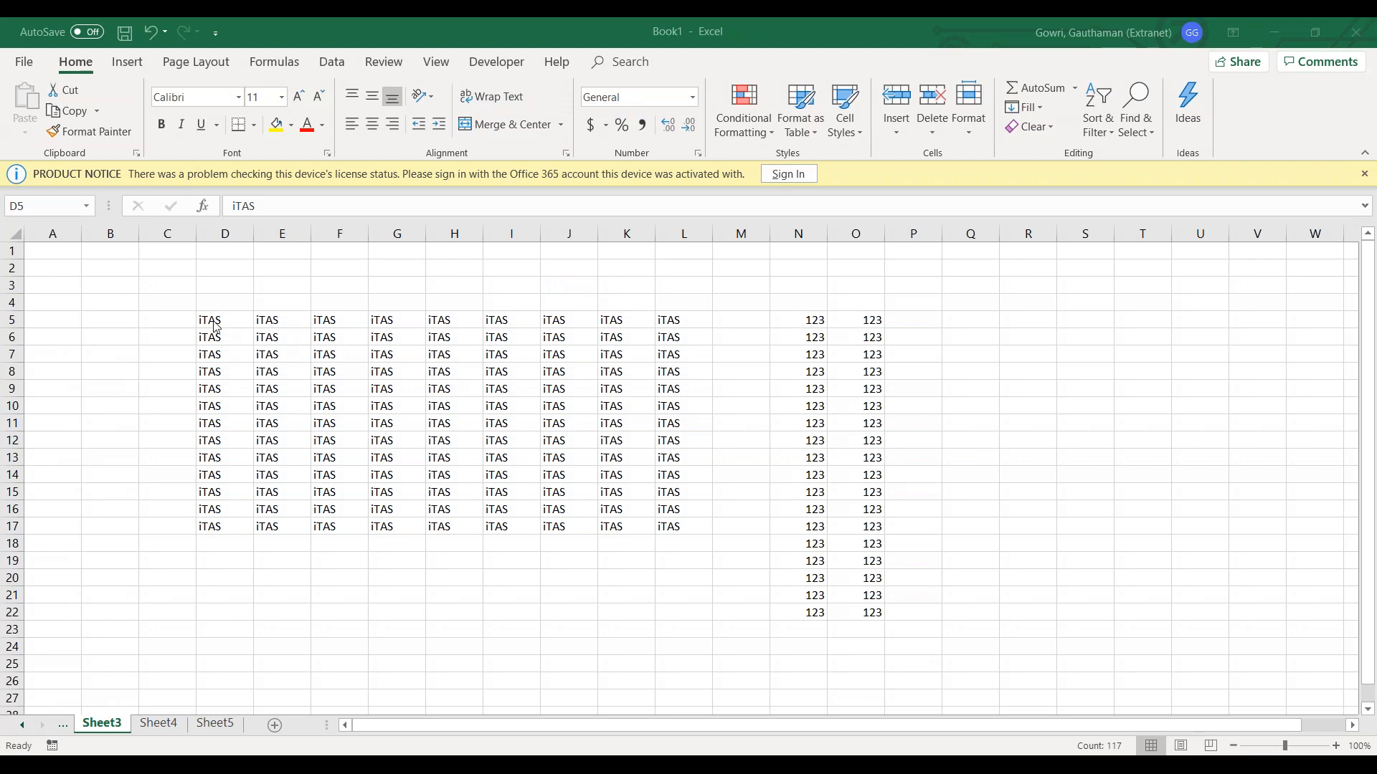
key("ctrl+a")
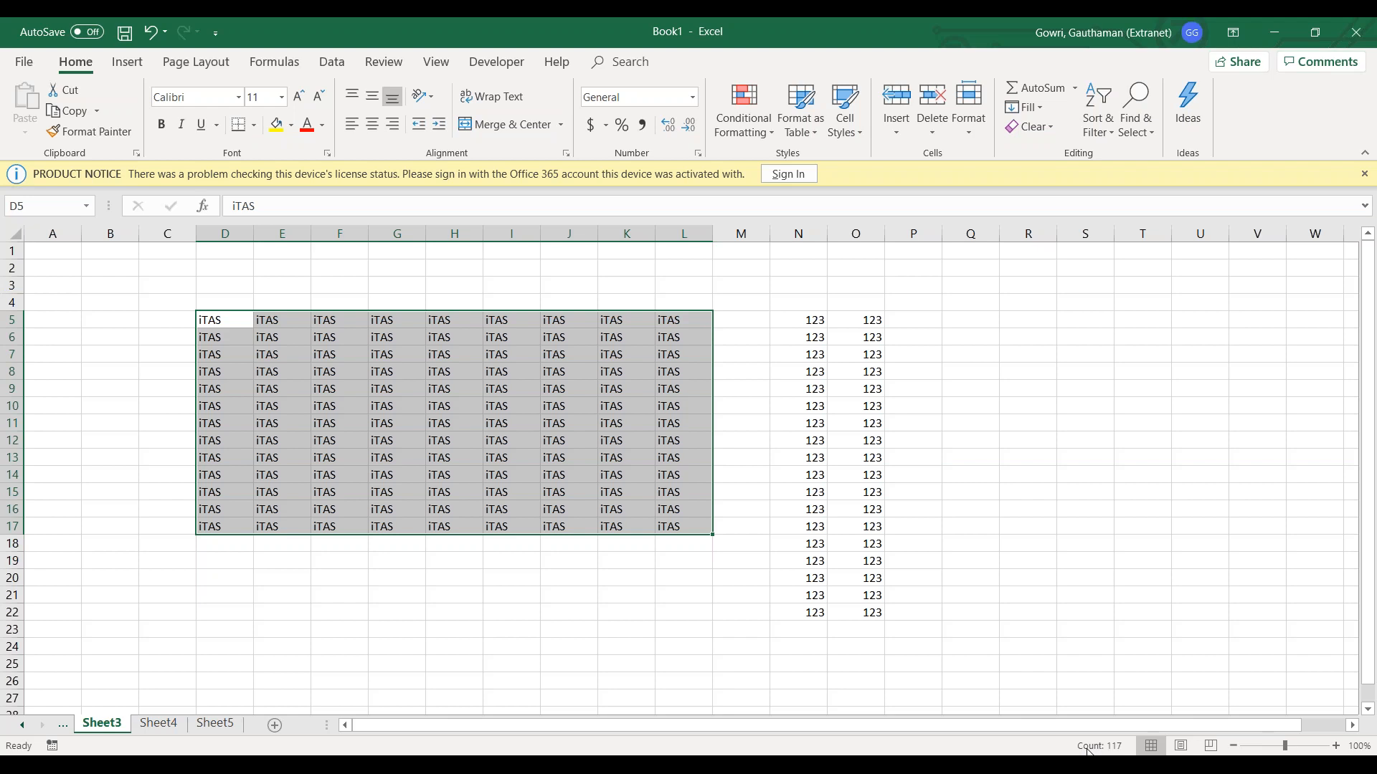
Select the number block N5:O22 starting from cell N5 to examine its average, count and sum.
left_click(801, 320)
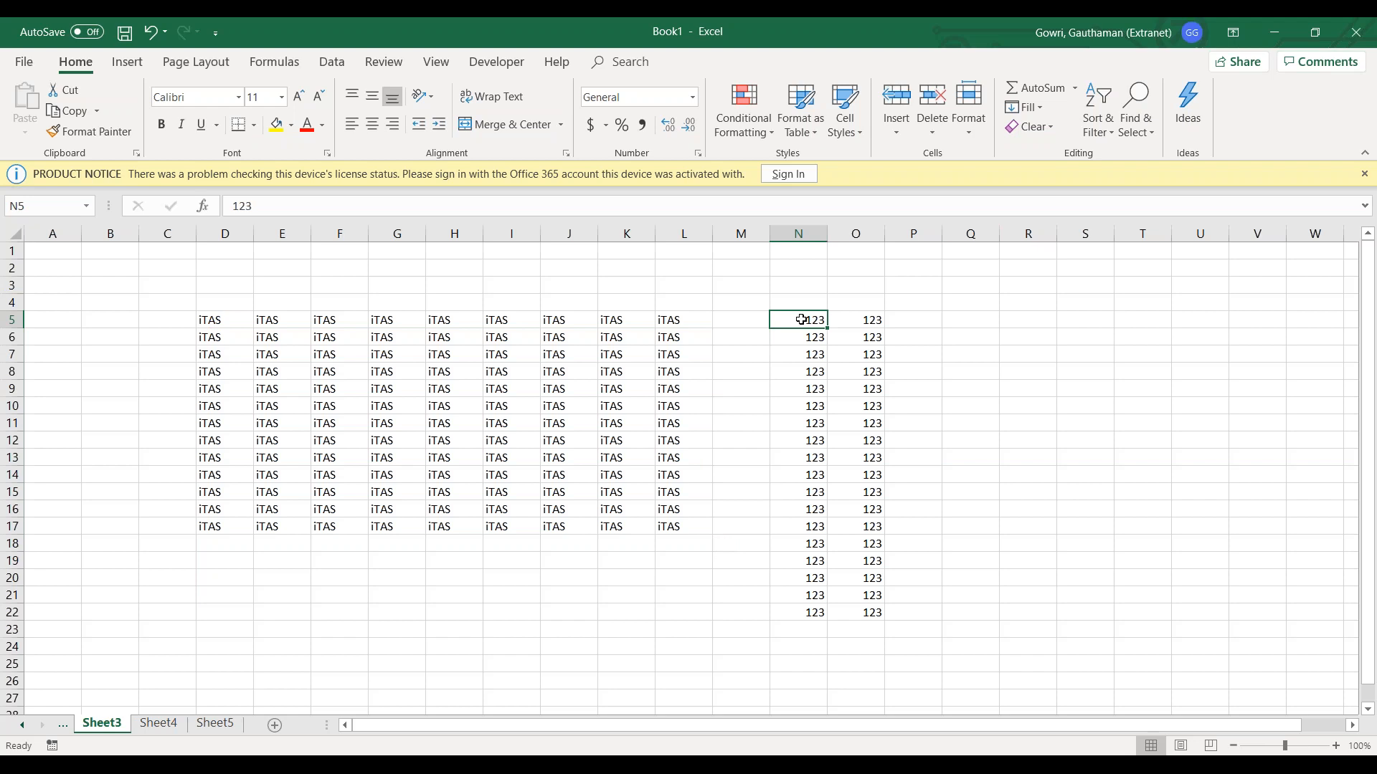
key("ctrl+shift+Down")
key("shift+Right")
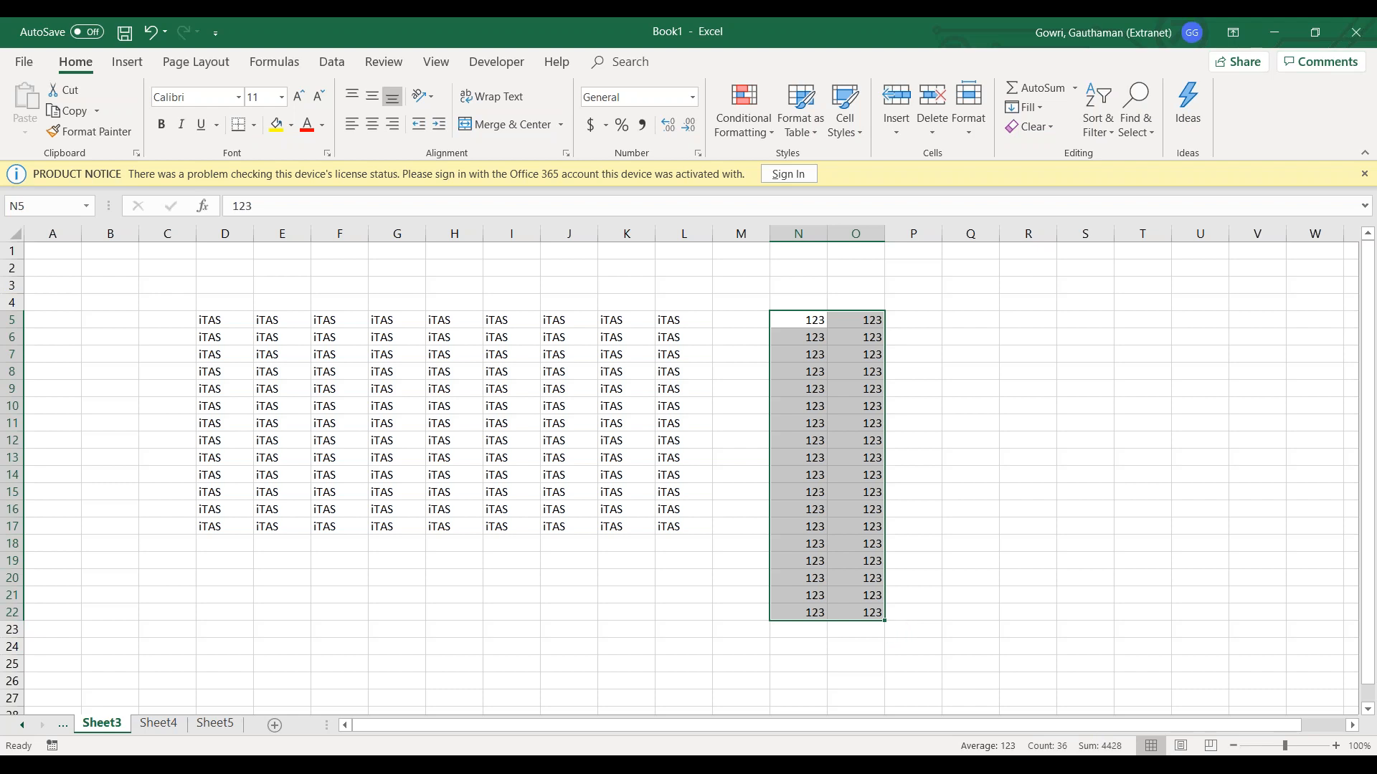
Add Minimum and Maximum to the calculations shown in the status bar.
right_click(651, 750)
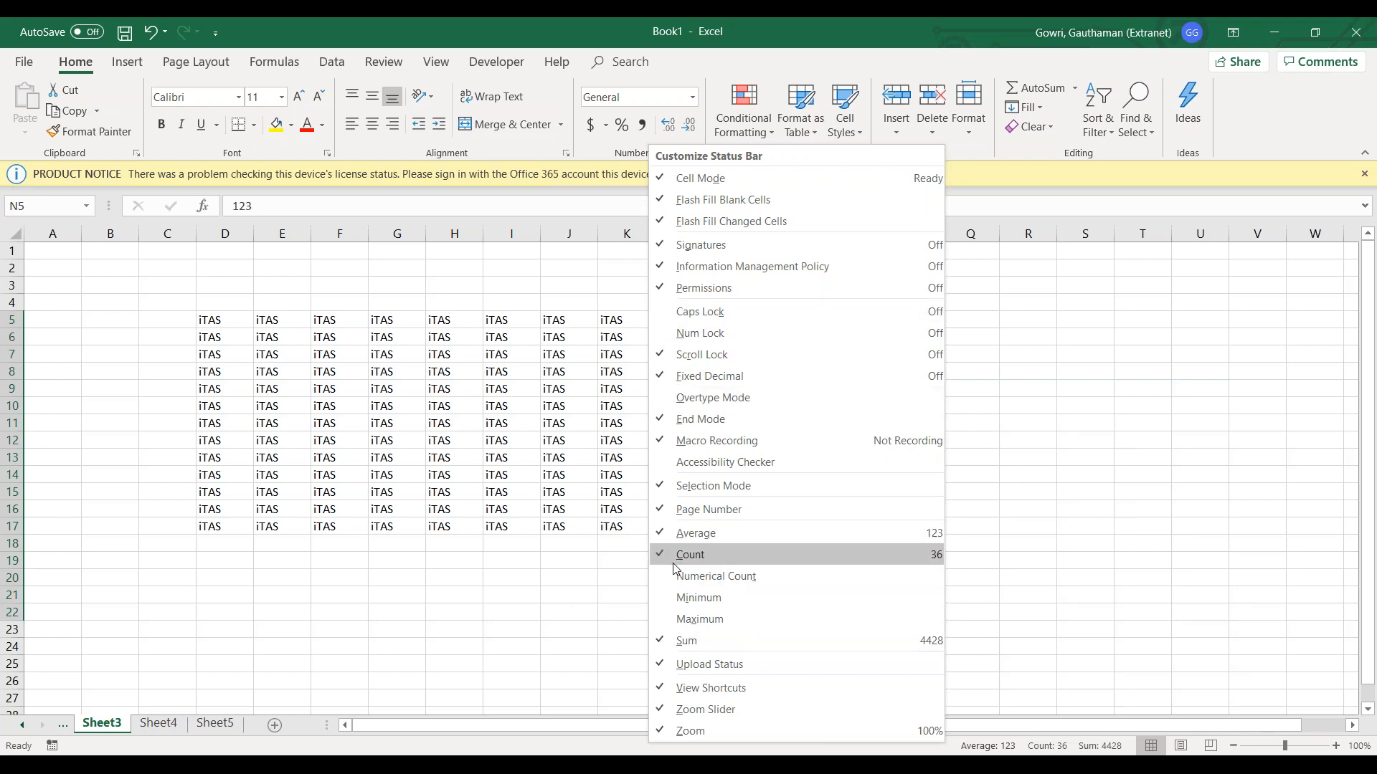
left_click(670, 600)
left_click(665, 618)
left_click(578, 573)
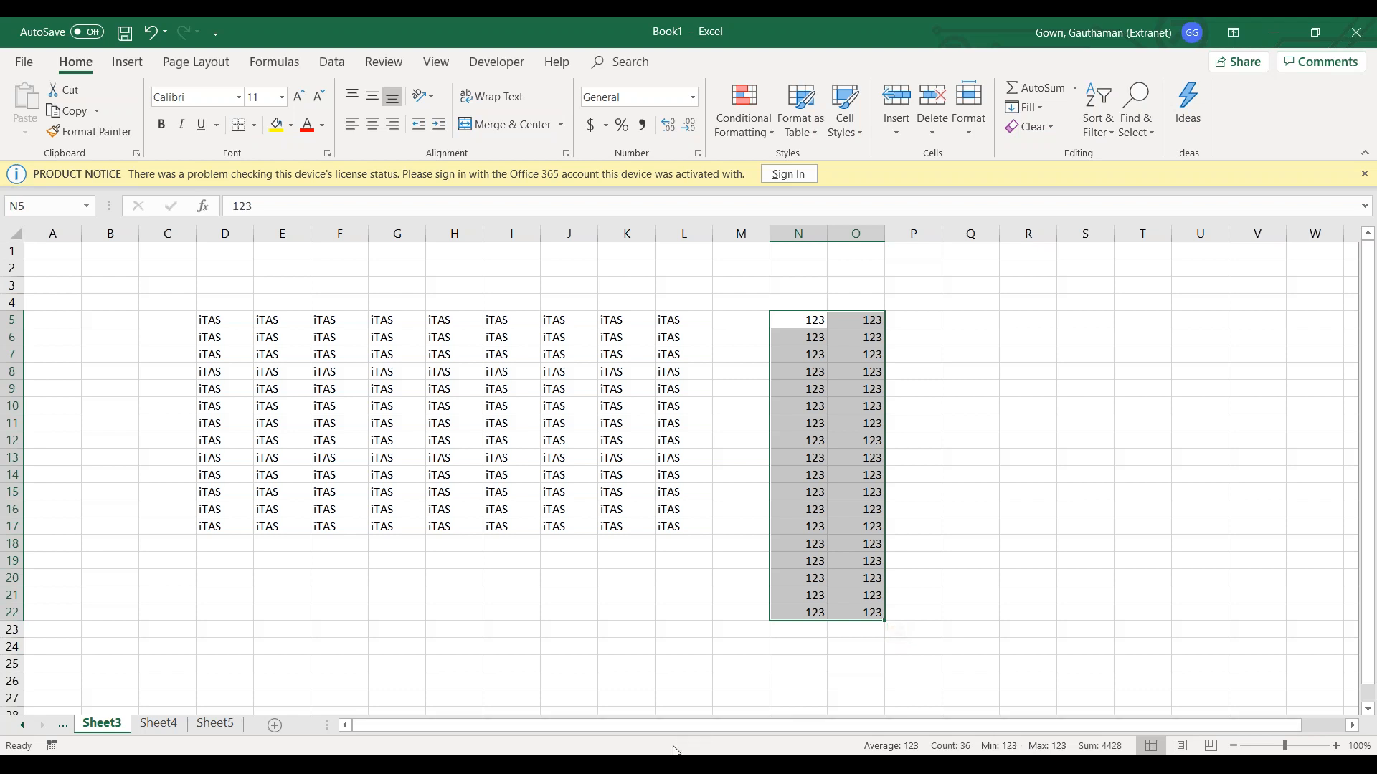
Select the empty cell J21, then cell J9 inside the iTAS block.
left_click(590, 600)
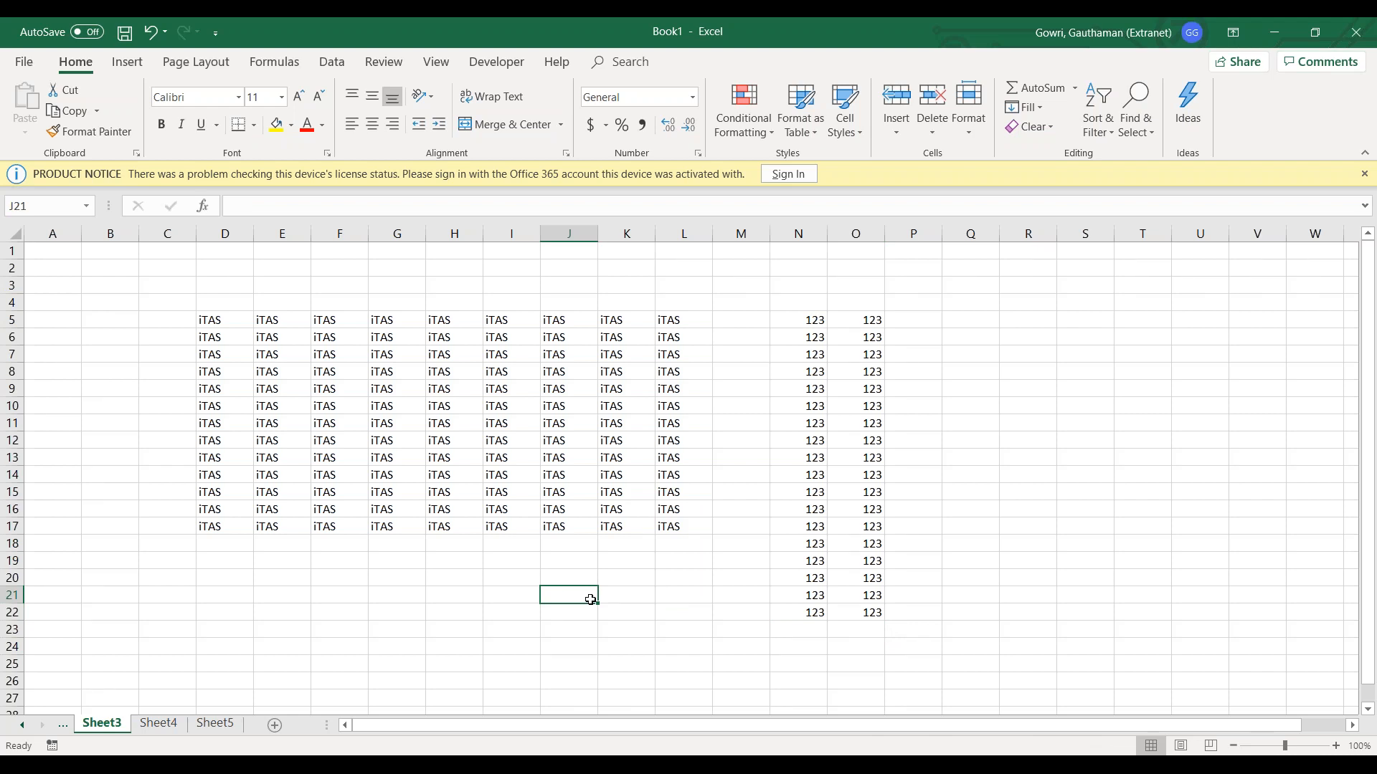
left_click(581, 391)
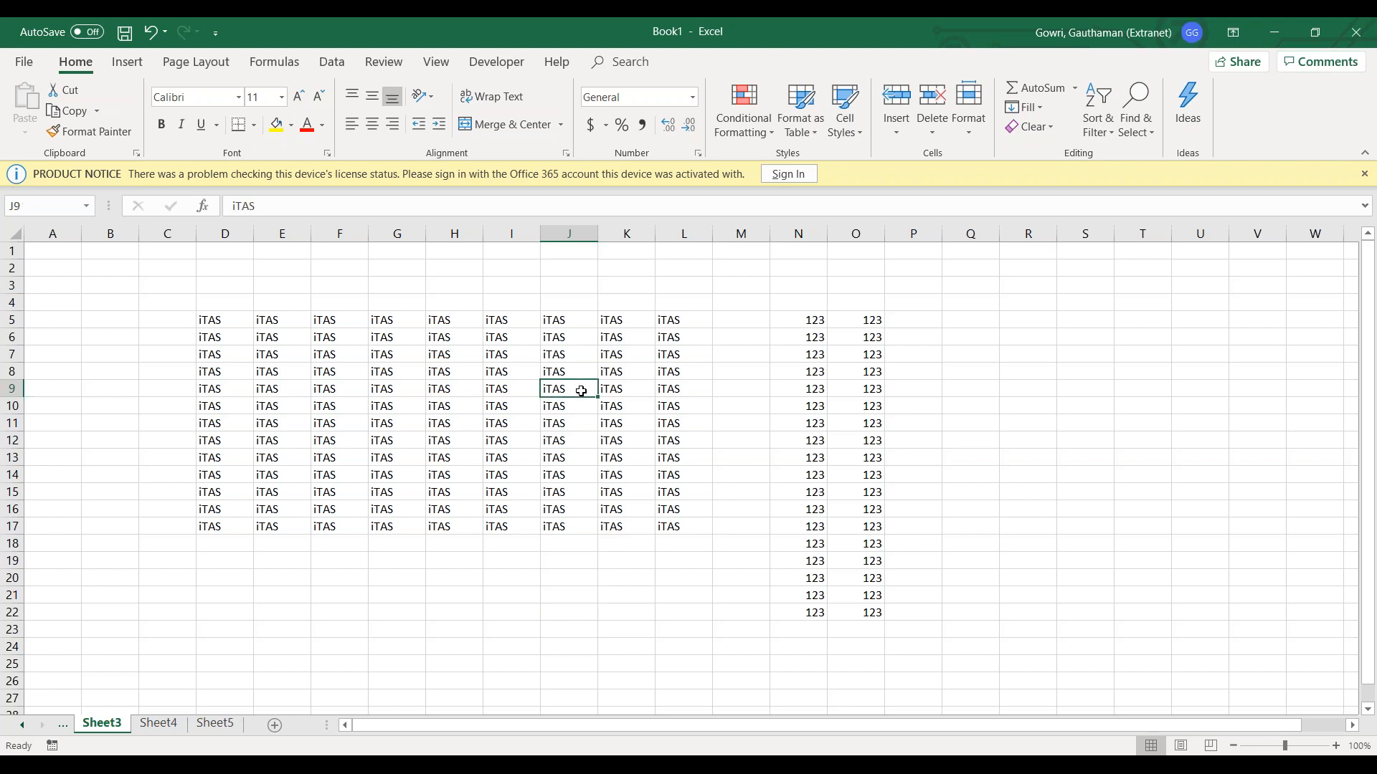
Select the range J9:K11, copy it and cancel the pending copy.
key("shift+Down")
key("shift+Right")
key("shift+Down")
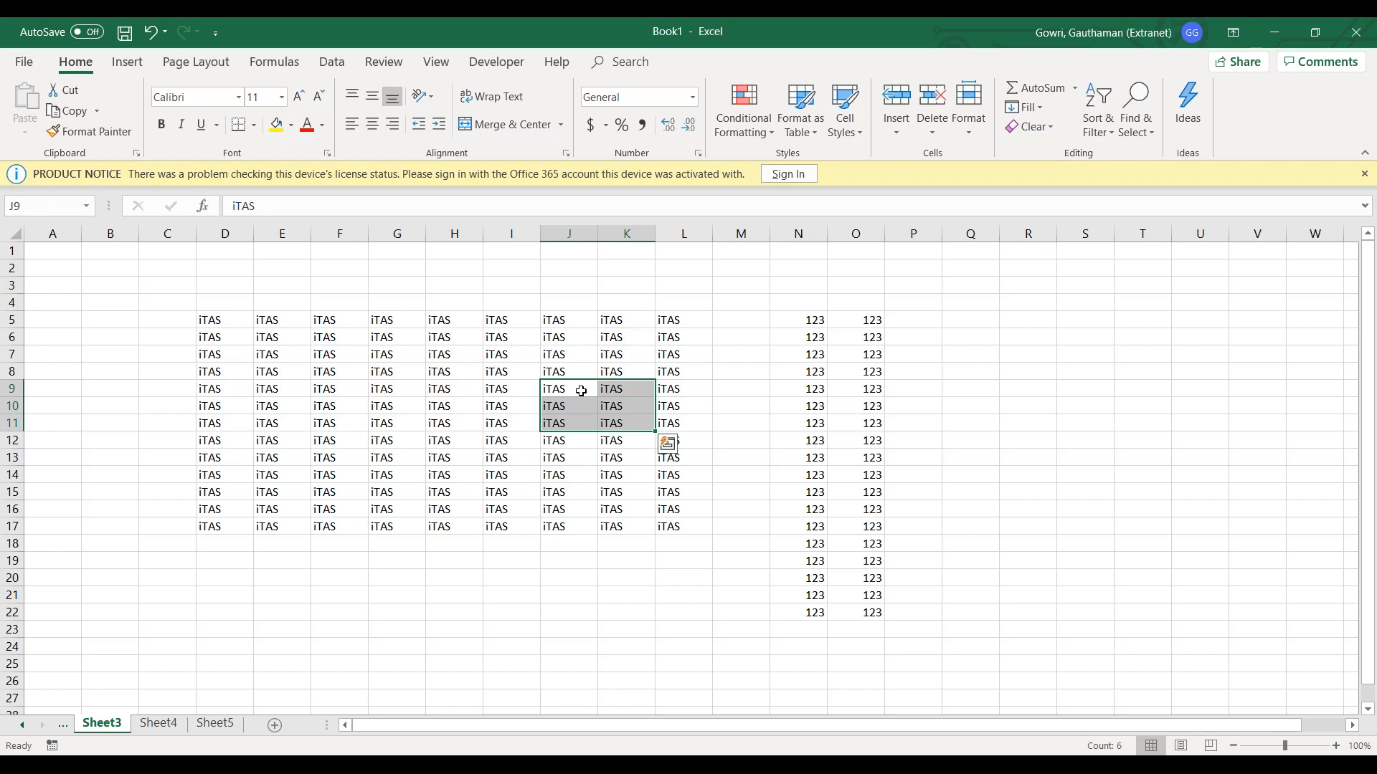
key("ctrl+c")
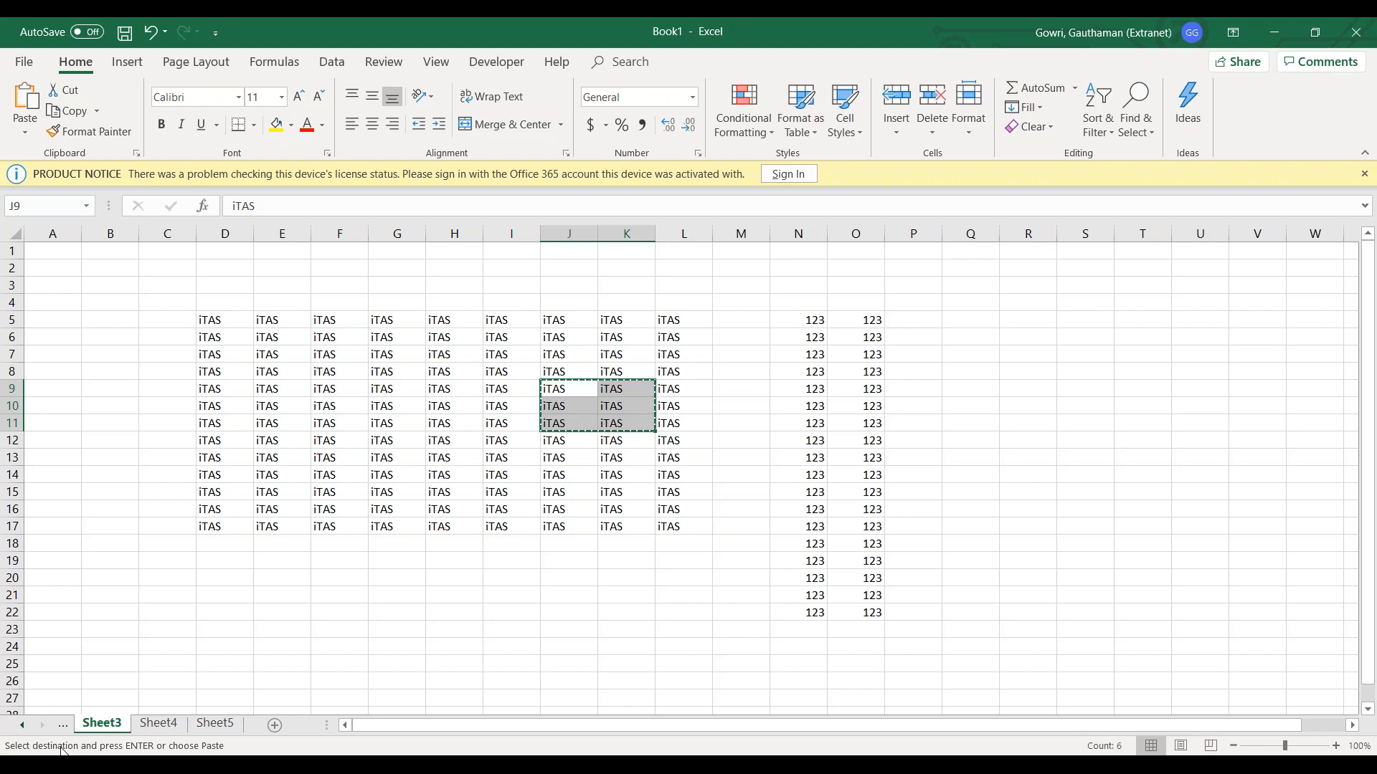
key("Escape")
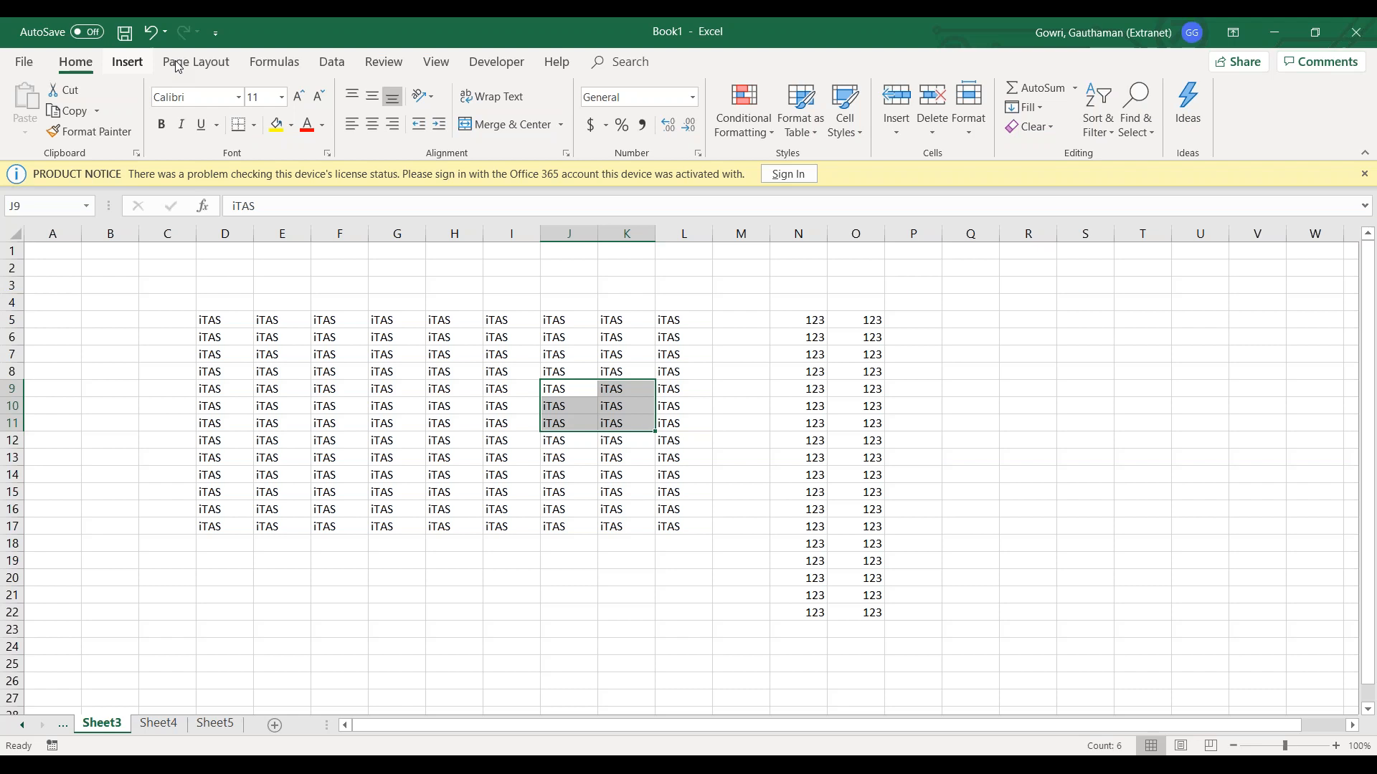
left_click(134, 63)
left_click(293, 63)
left_click(69, 63)
left_click(328, 68)
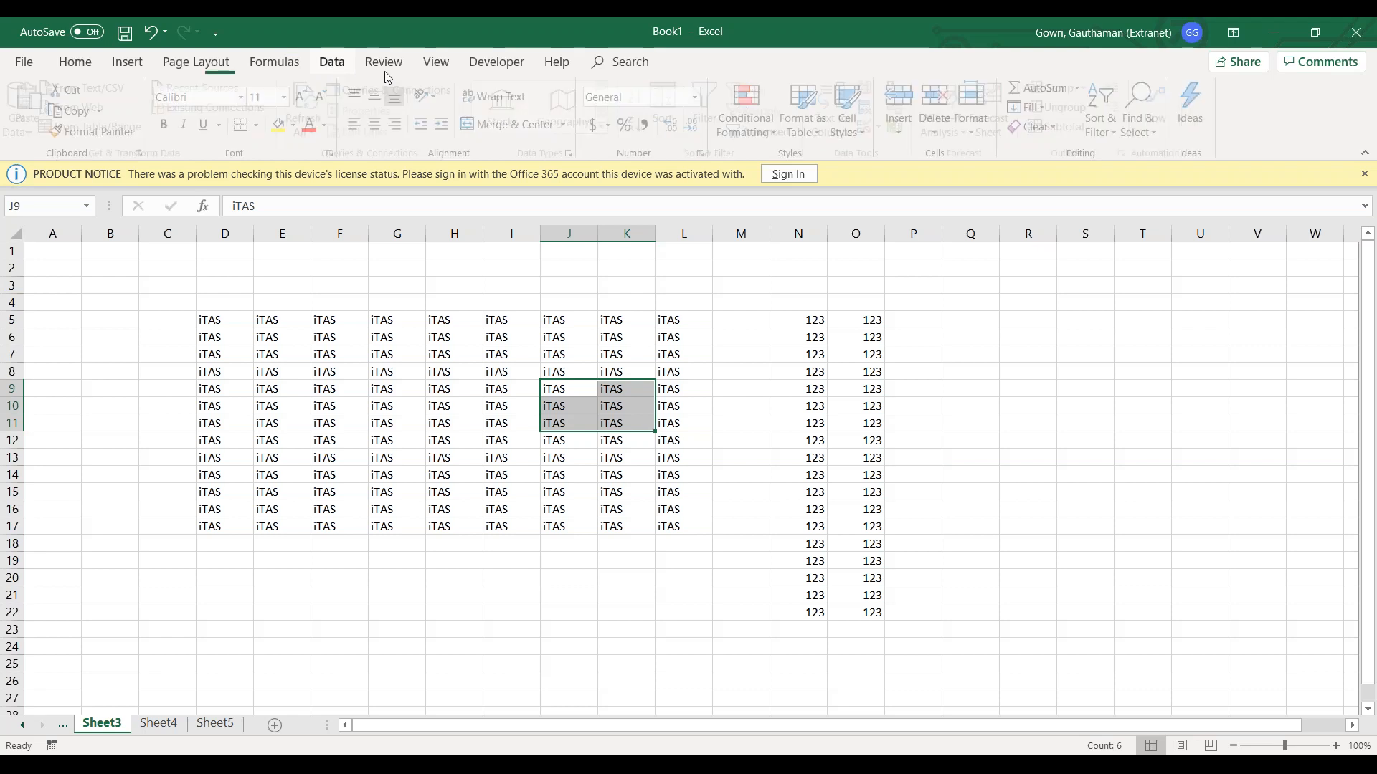
left_click(386, 72)
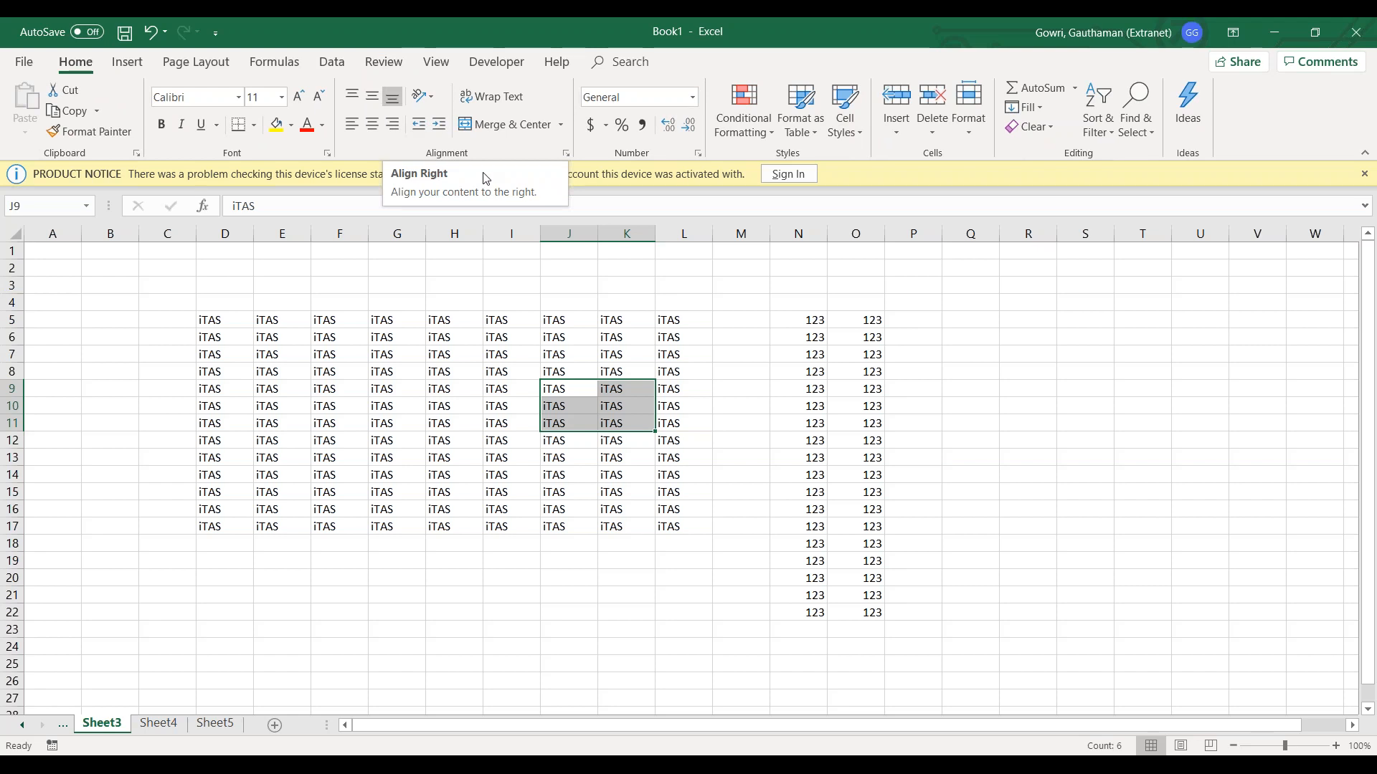
Select cell N5 and add the Filter command to the Quick Access Toolbar.
left_click(776, 316)
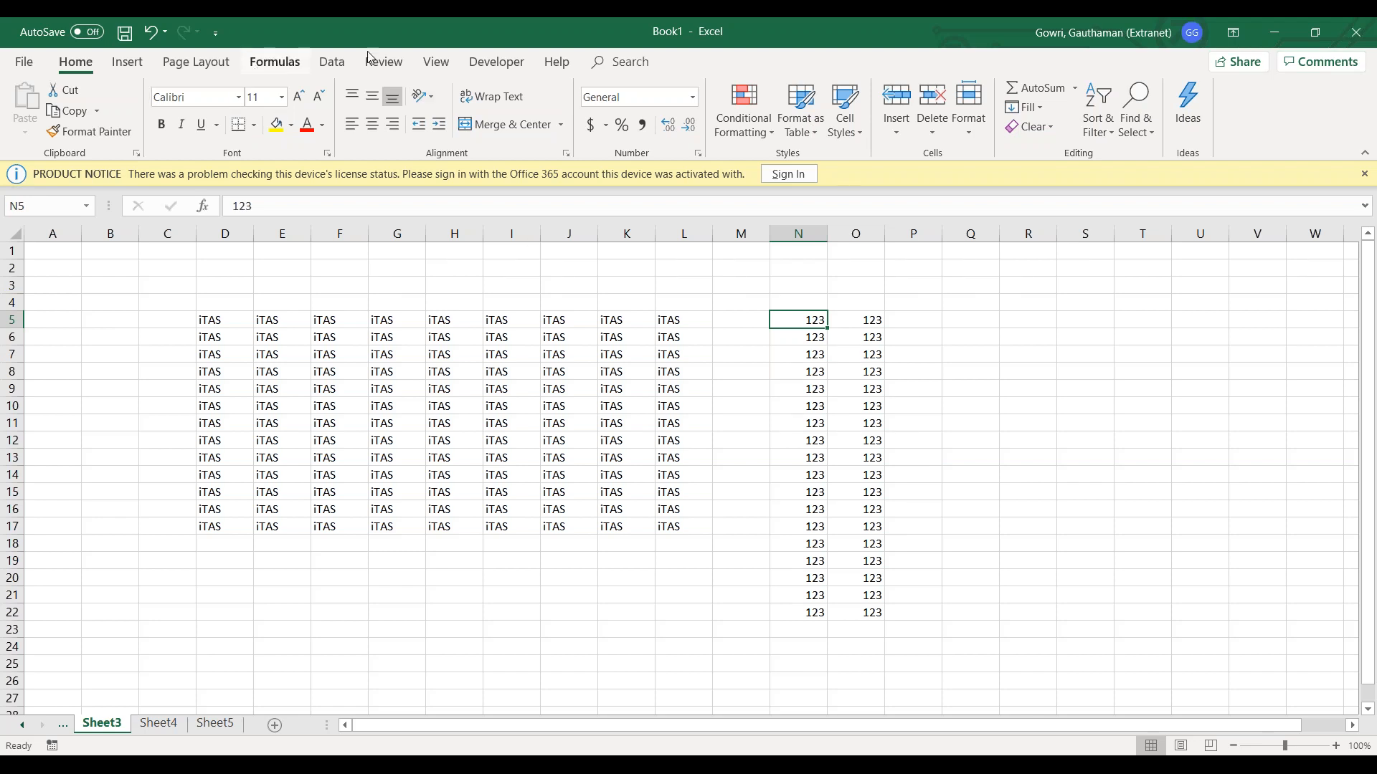
left_click(332, 63)
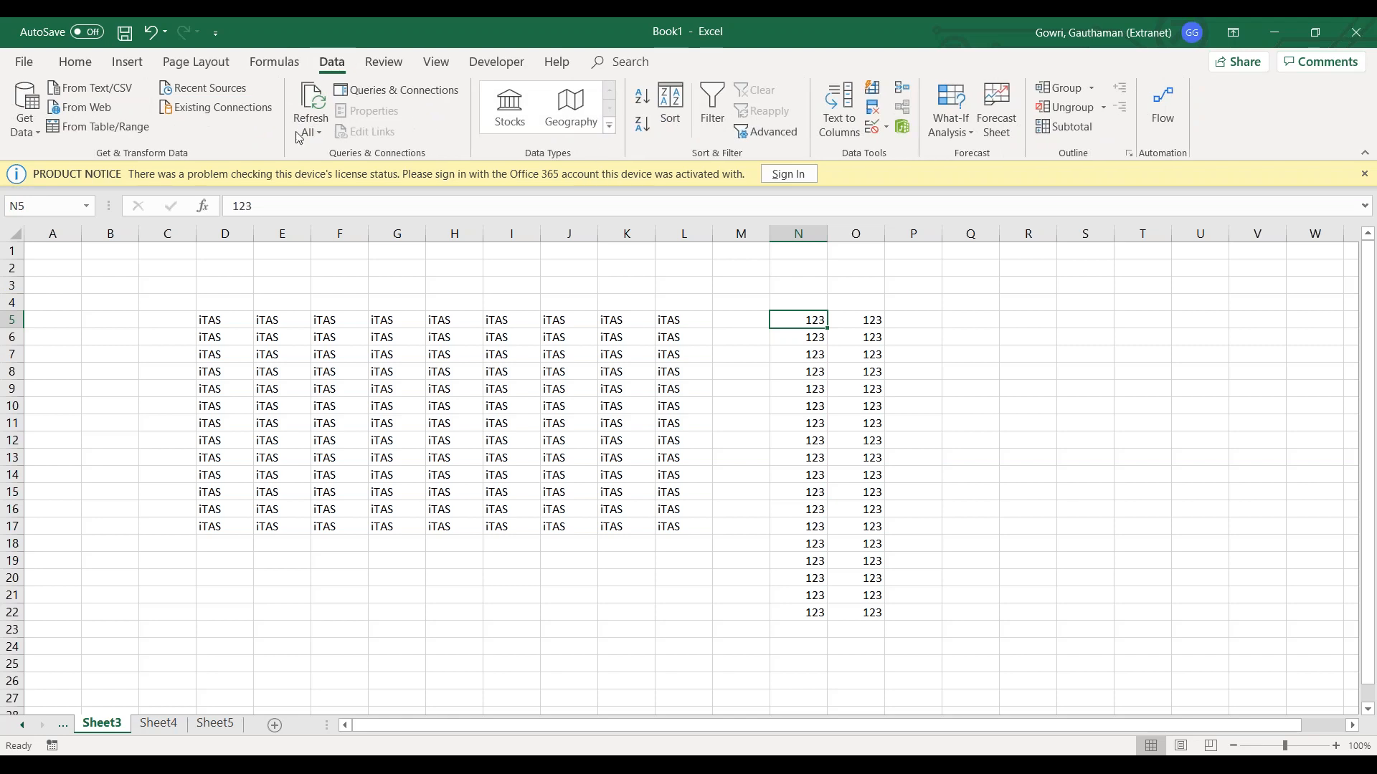
right_click(713, 105)
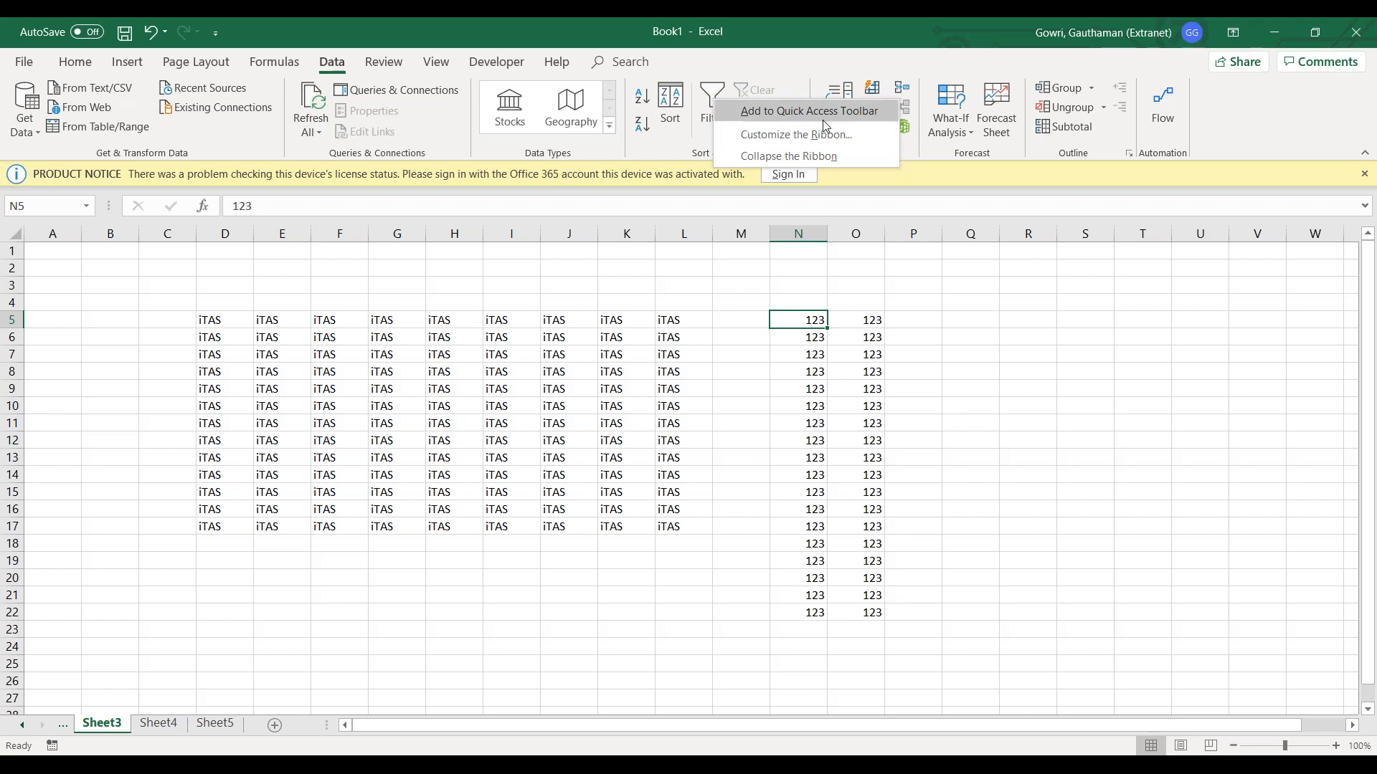
left_click(819, 115)
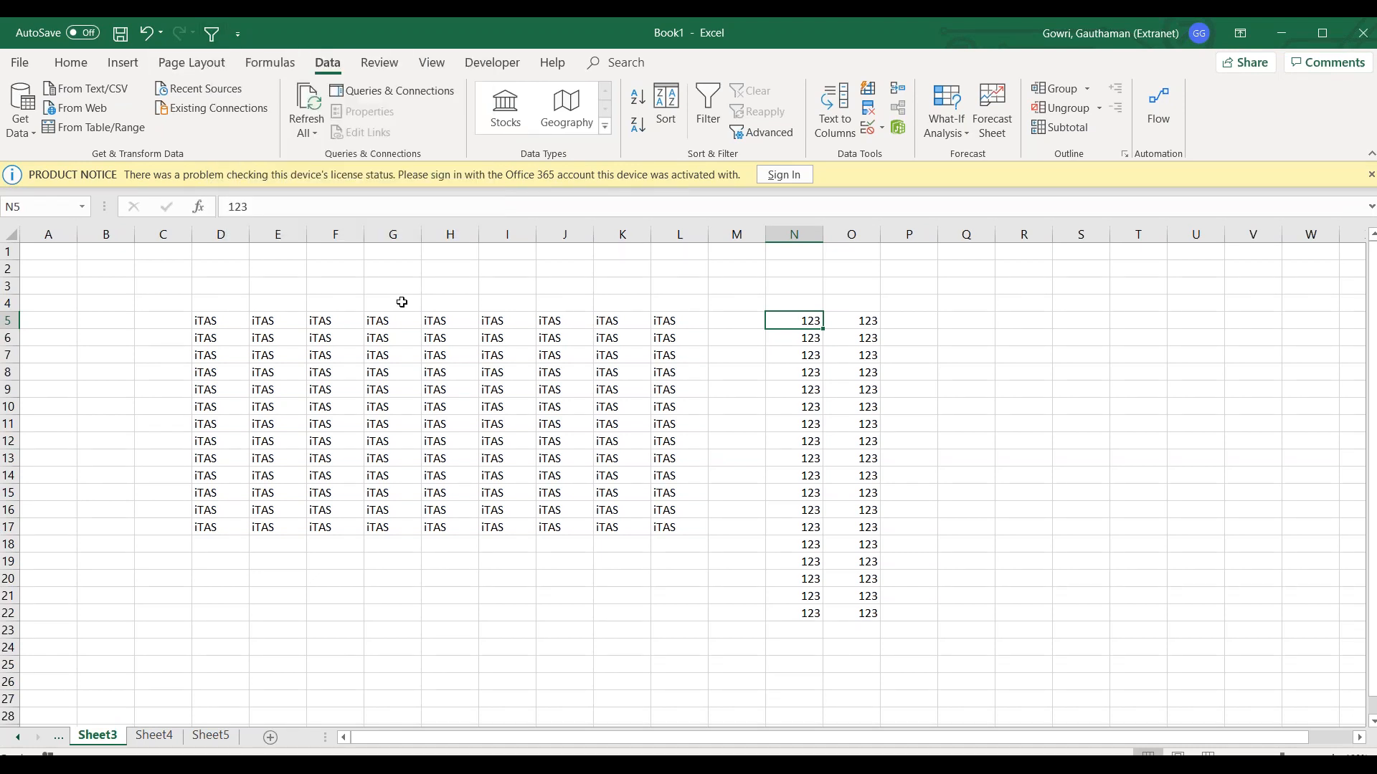
left_click(206, 63)
left_click(115, 63)
left_click(85, 66)
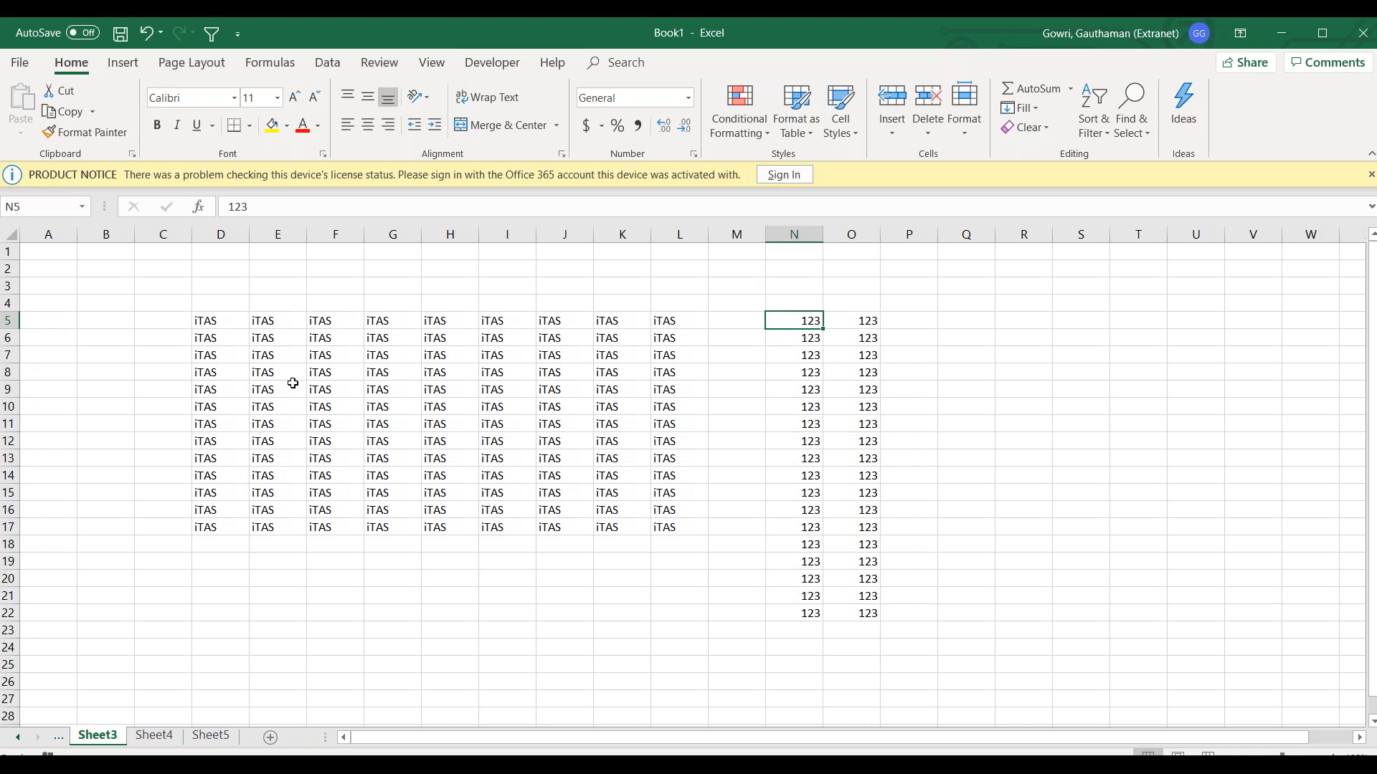
Show the Quick Access Toolbar below the ribbon and return it above the ribbon.
left_click(240, 40)
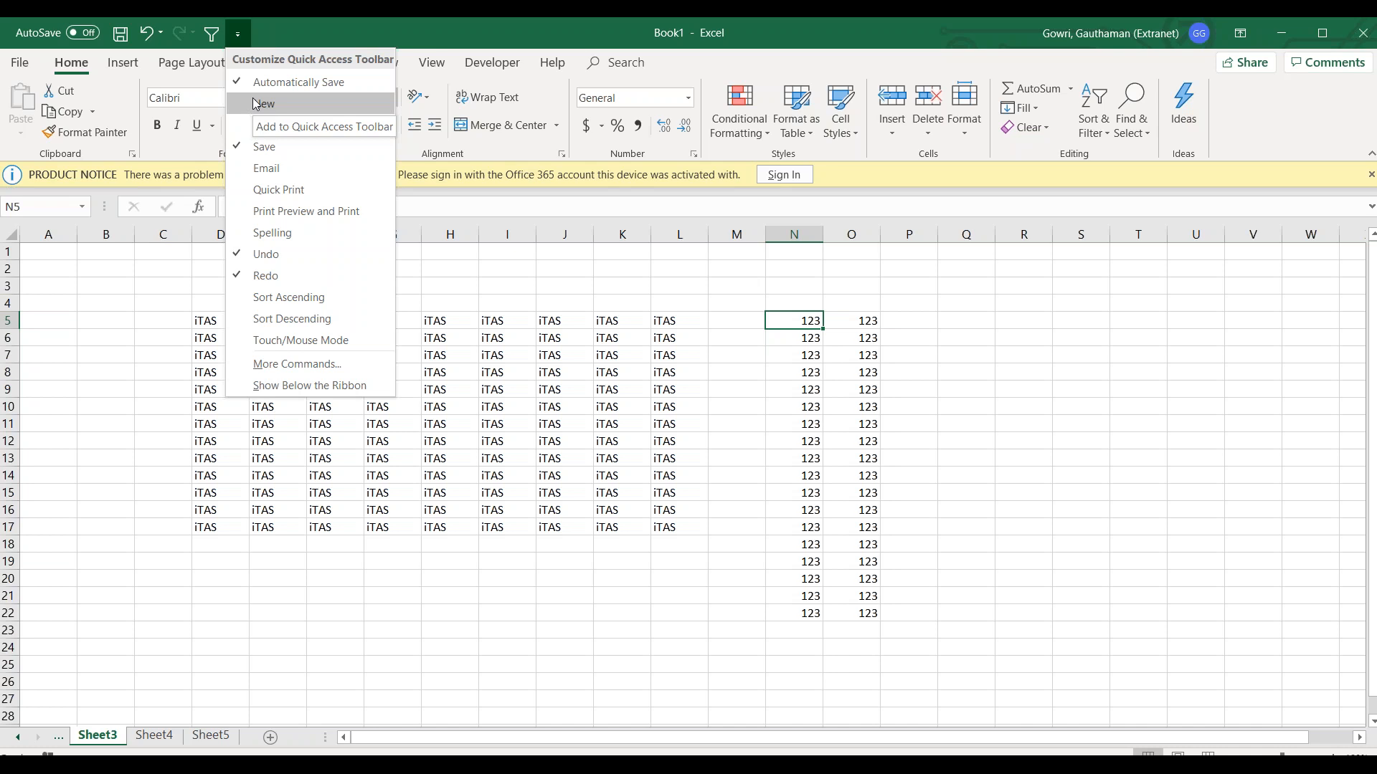
left_click(268, 384)
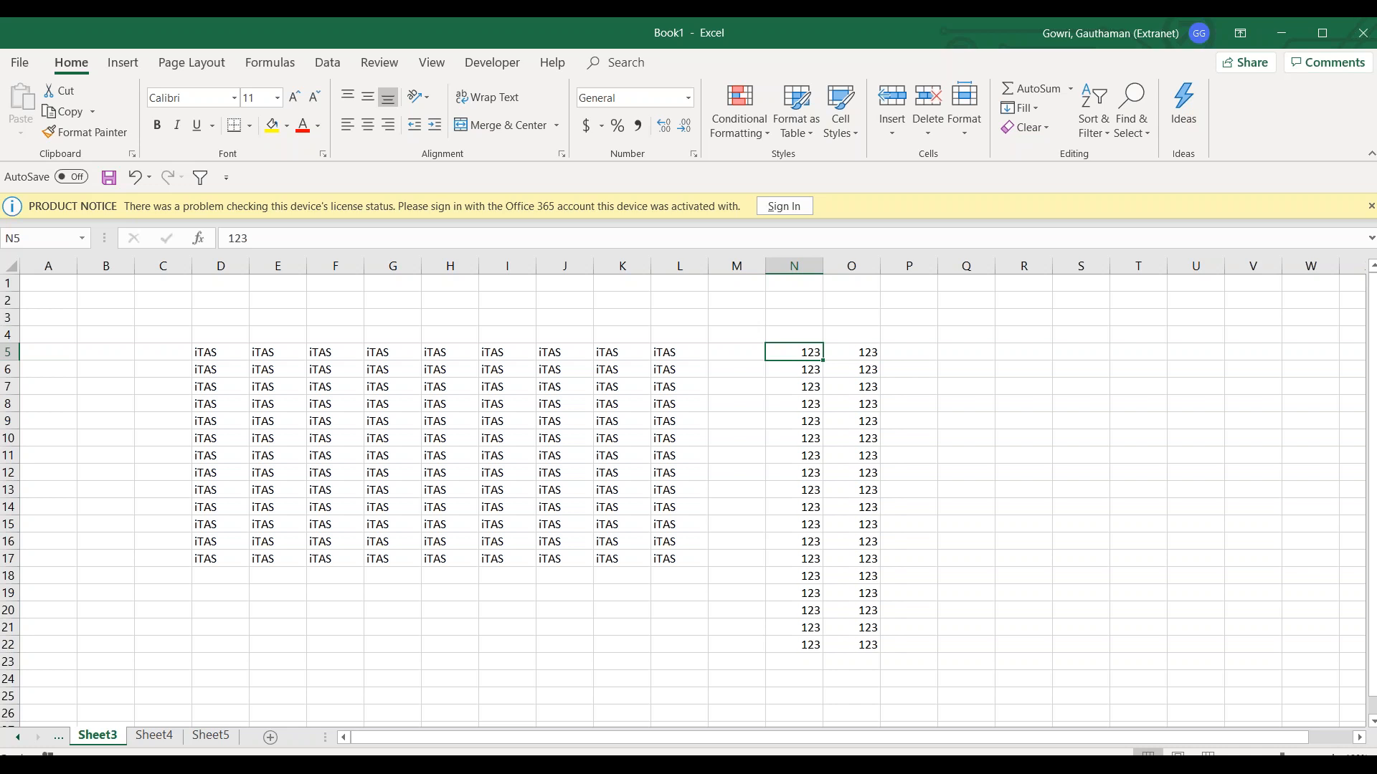
left_click(227, 178)
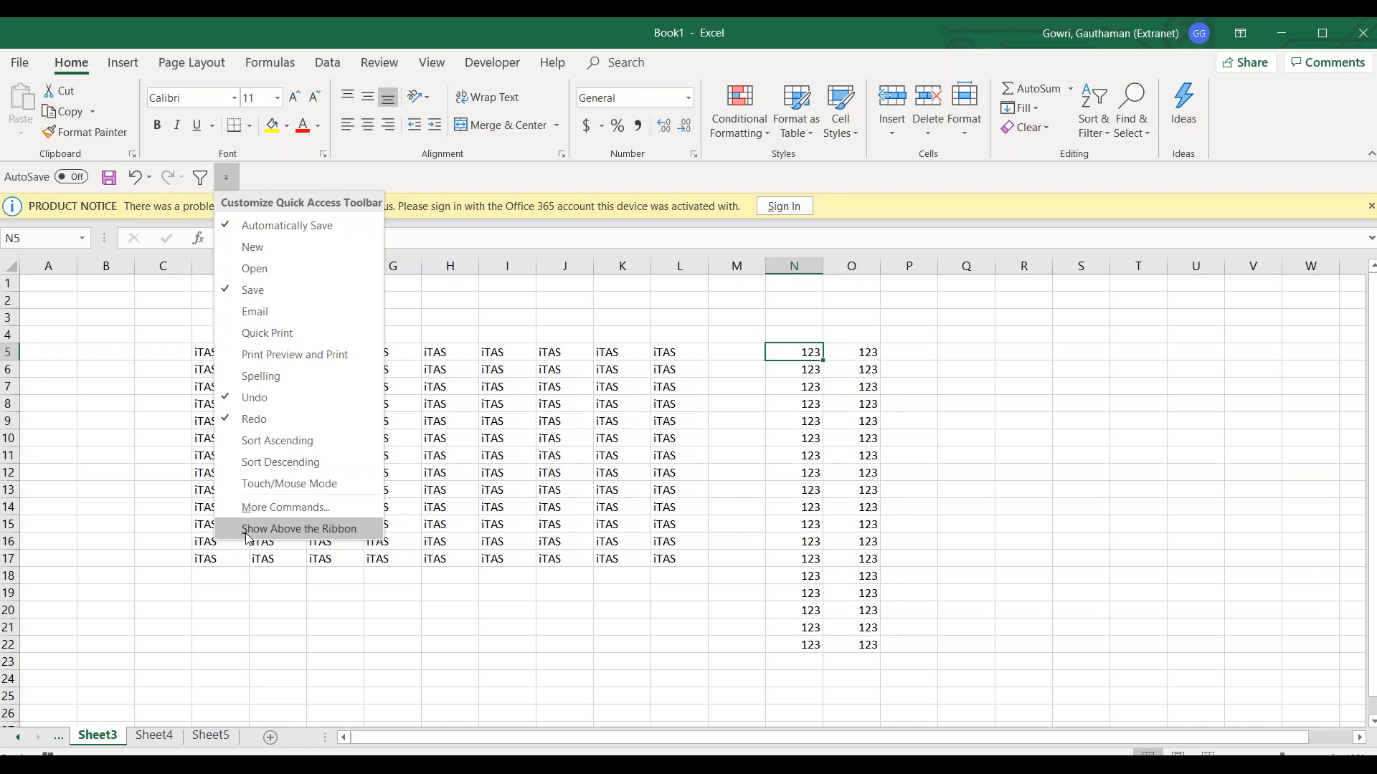
left_click(299, 530)
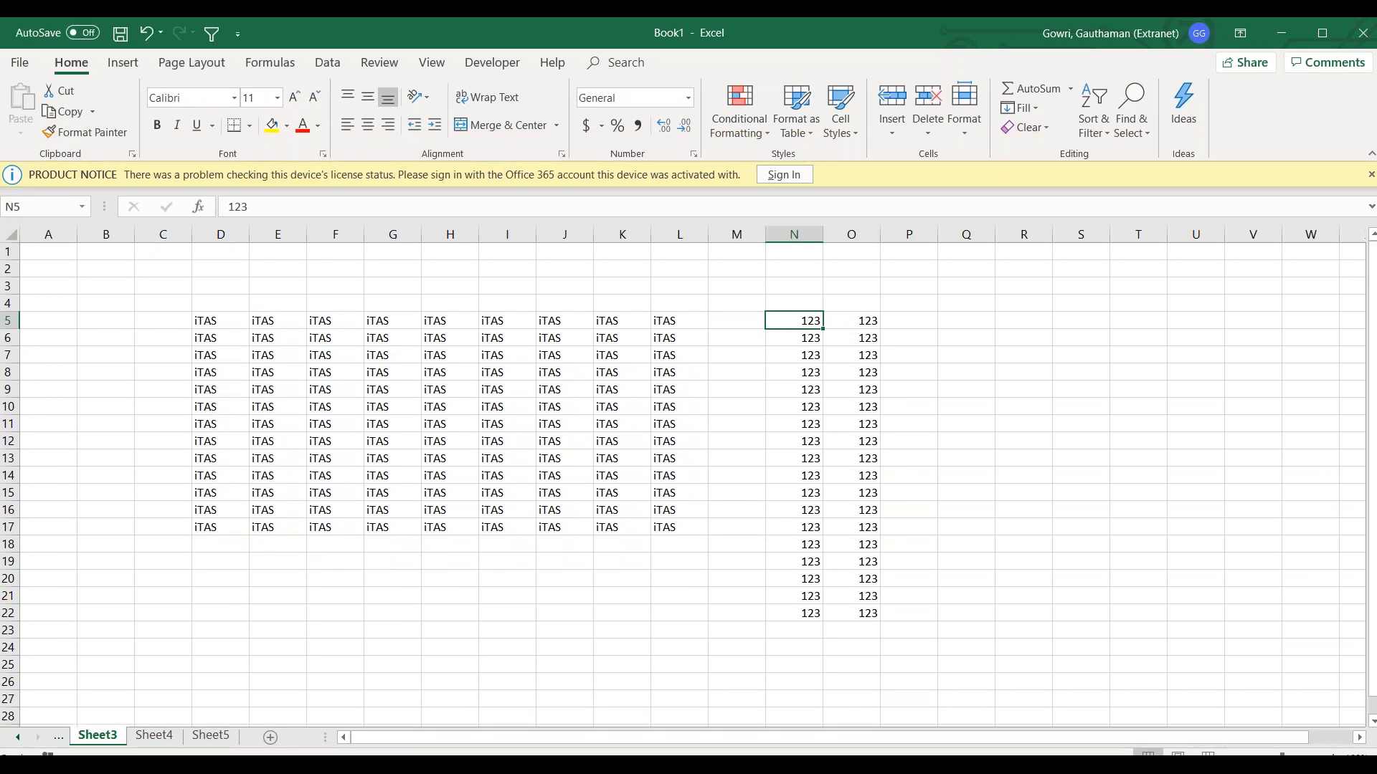
Place the Quick Access Toolbar below the ribbon.
left_click(212, 39)
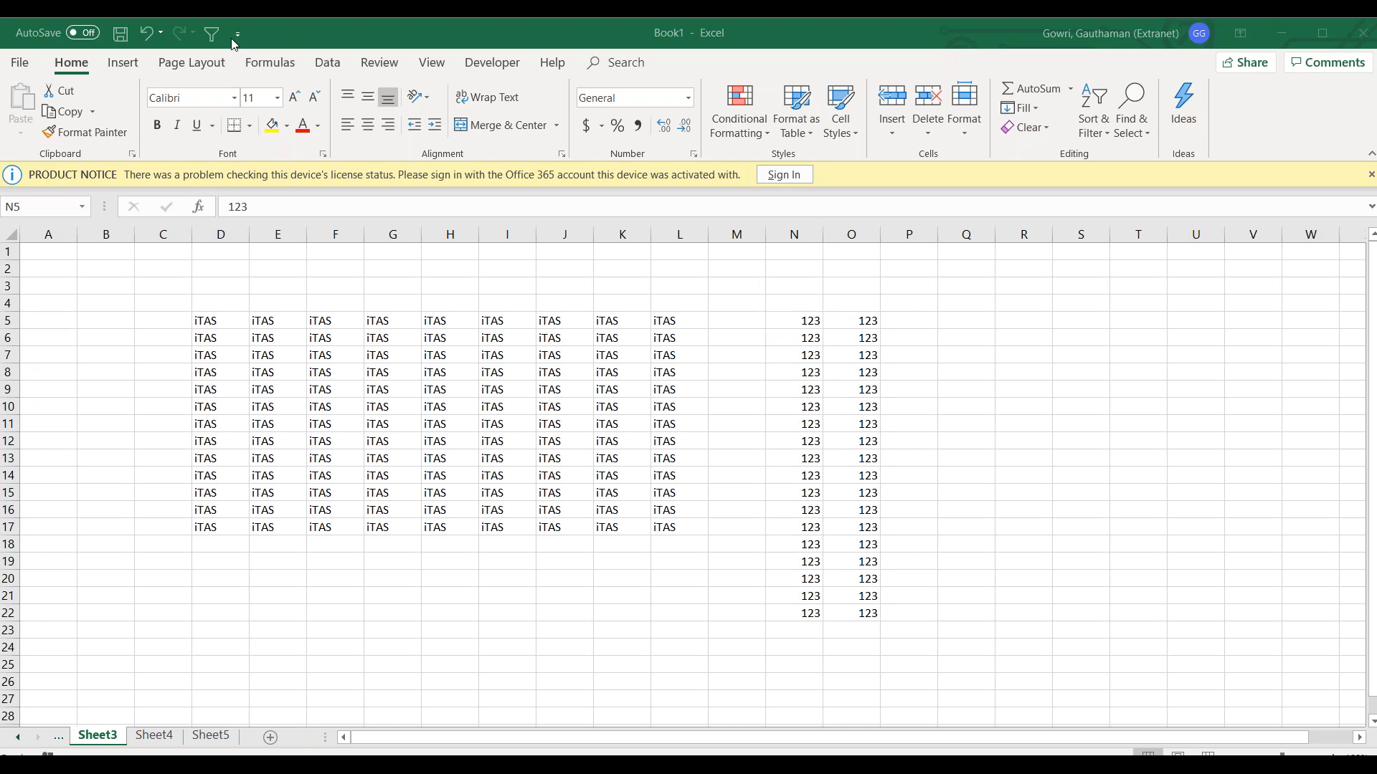
left_click(243, 44)
left_click(241, 37)
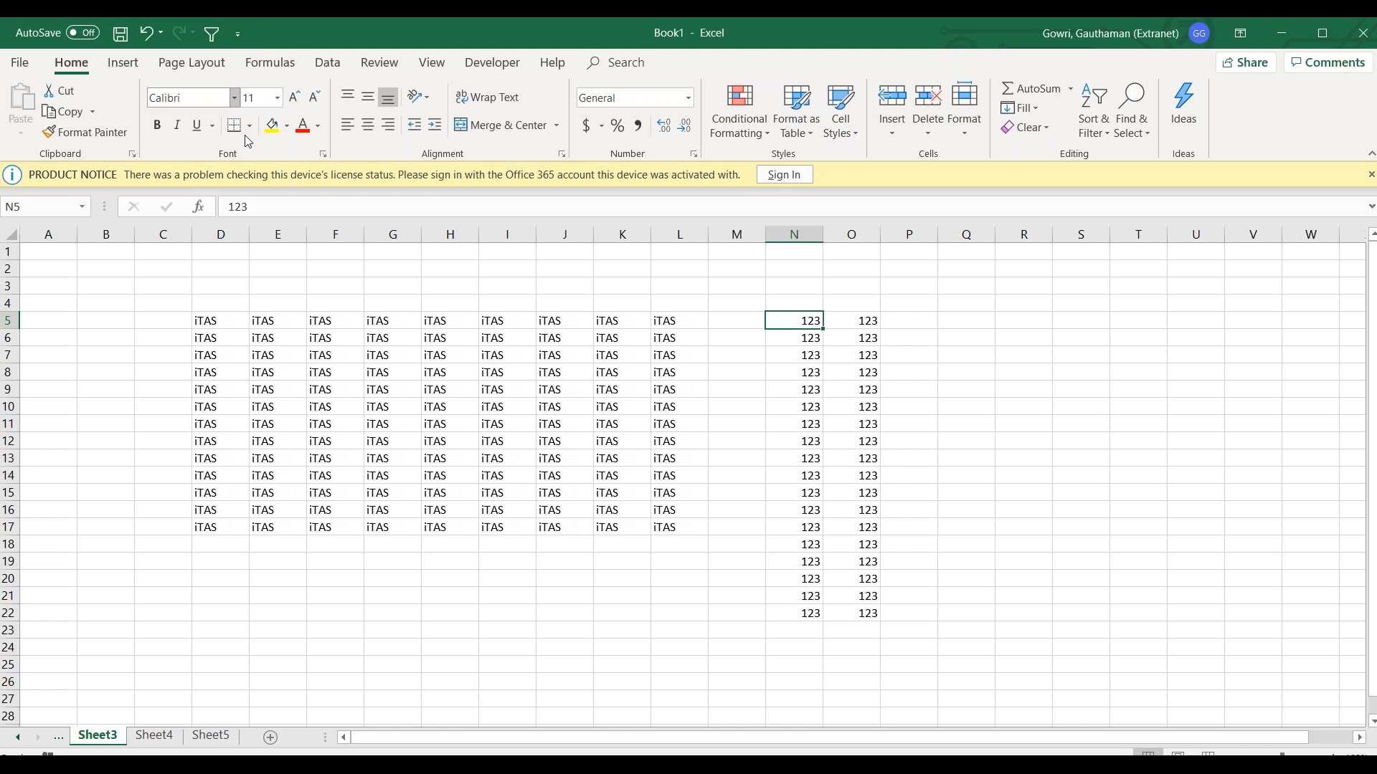
left_click(237, 33)
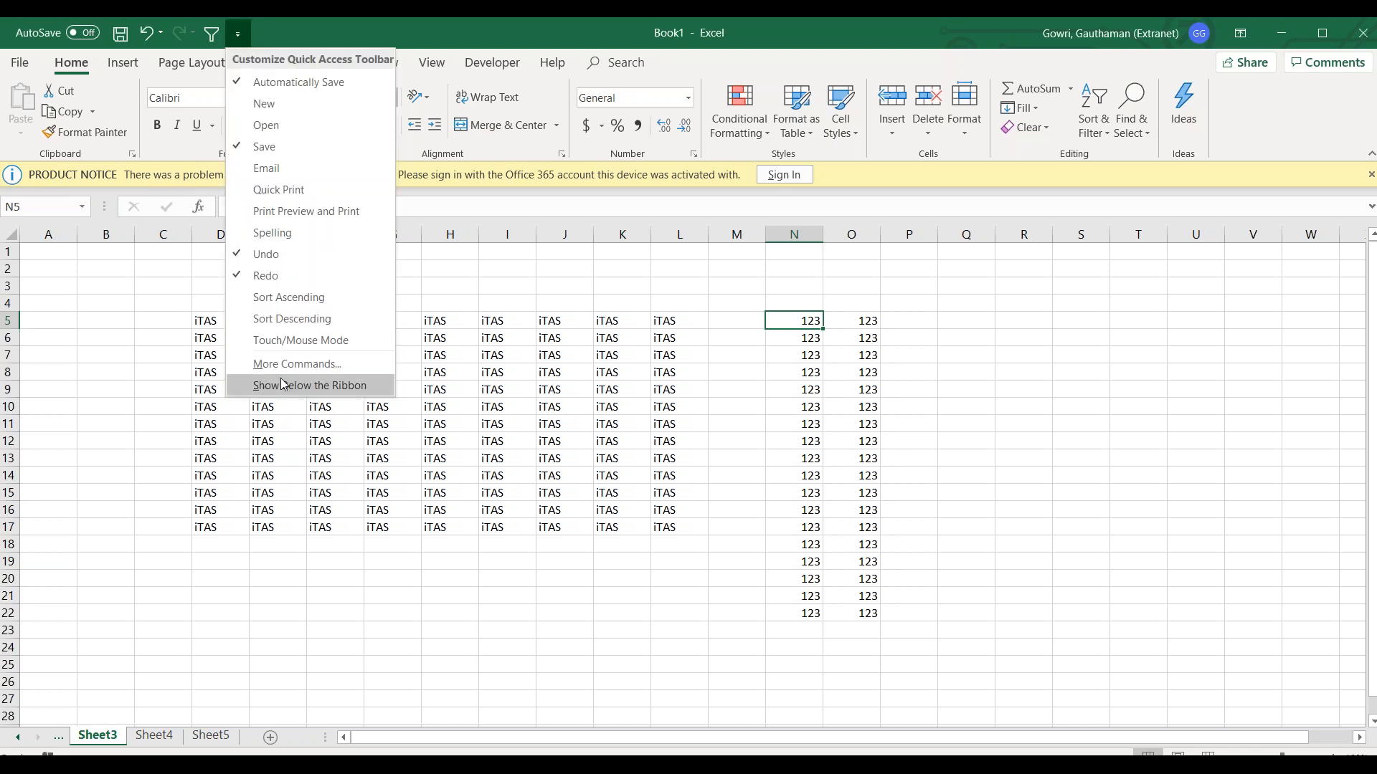
left_click(281, 383)
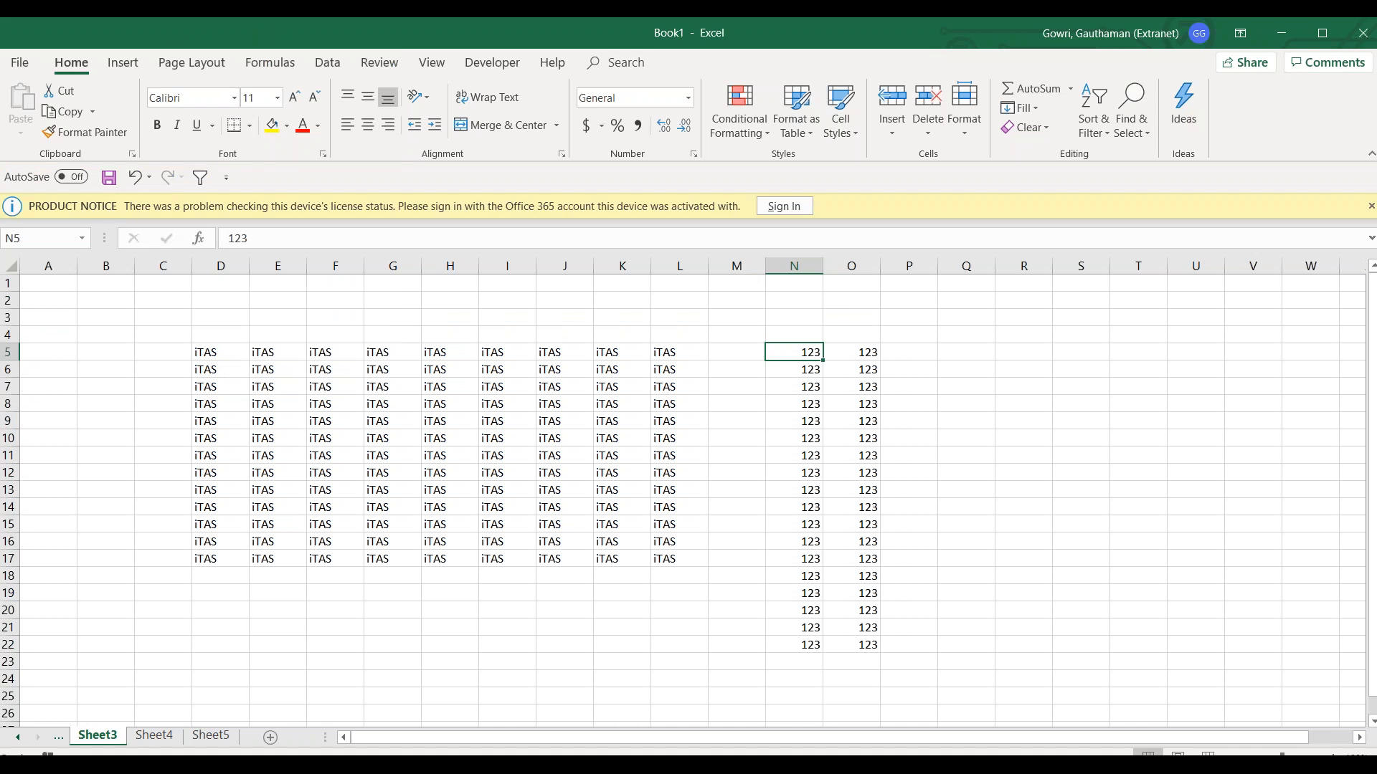
Add the whole Alignment group to the Quick Access Toolbar and look at the commands it contains.
right_click(399, 161)
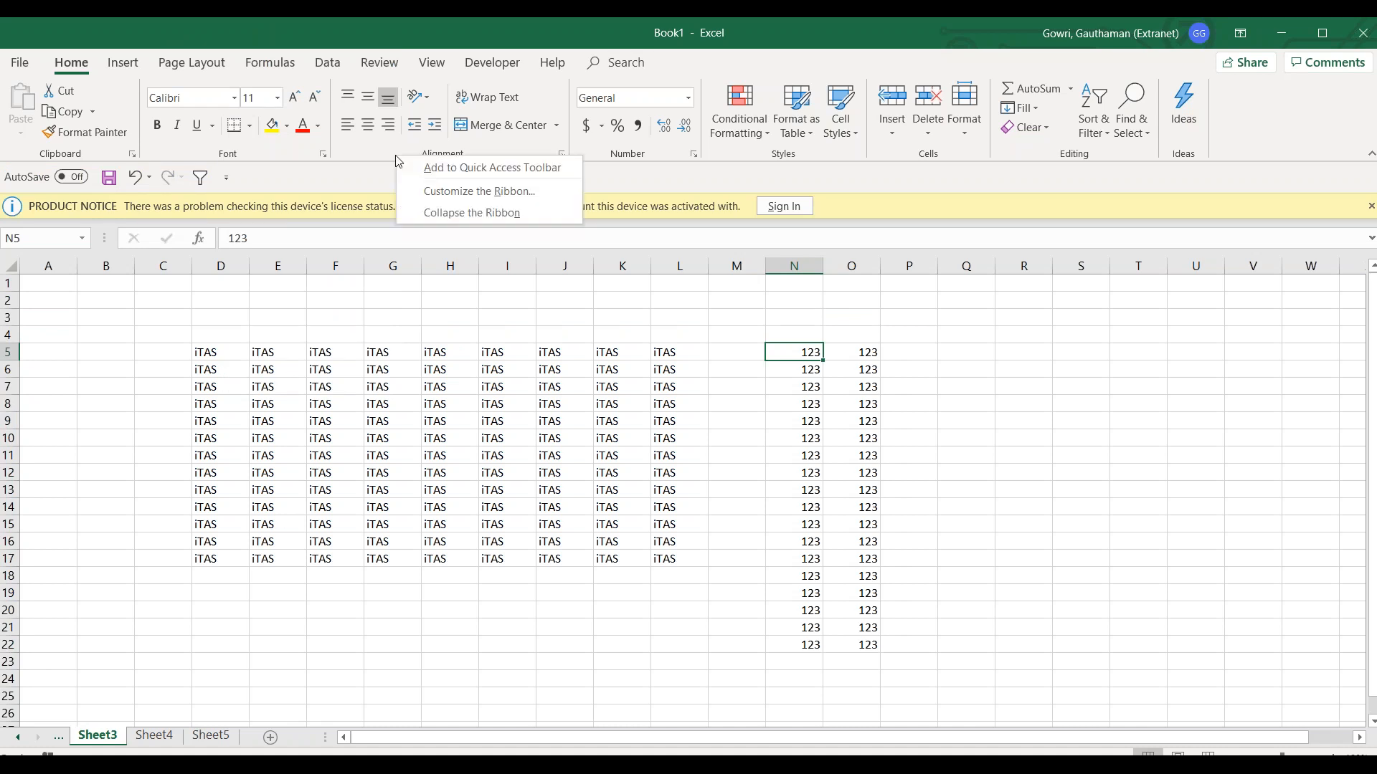
left_click(439, 169)
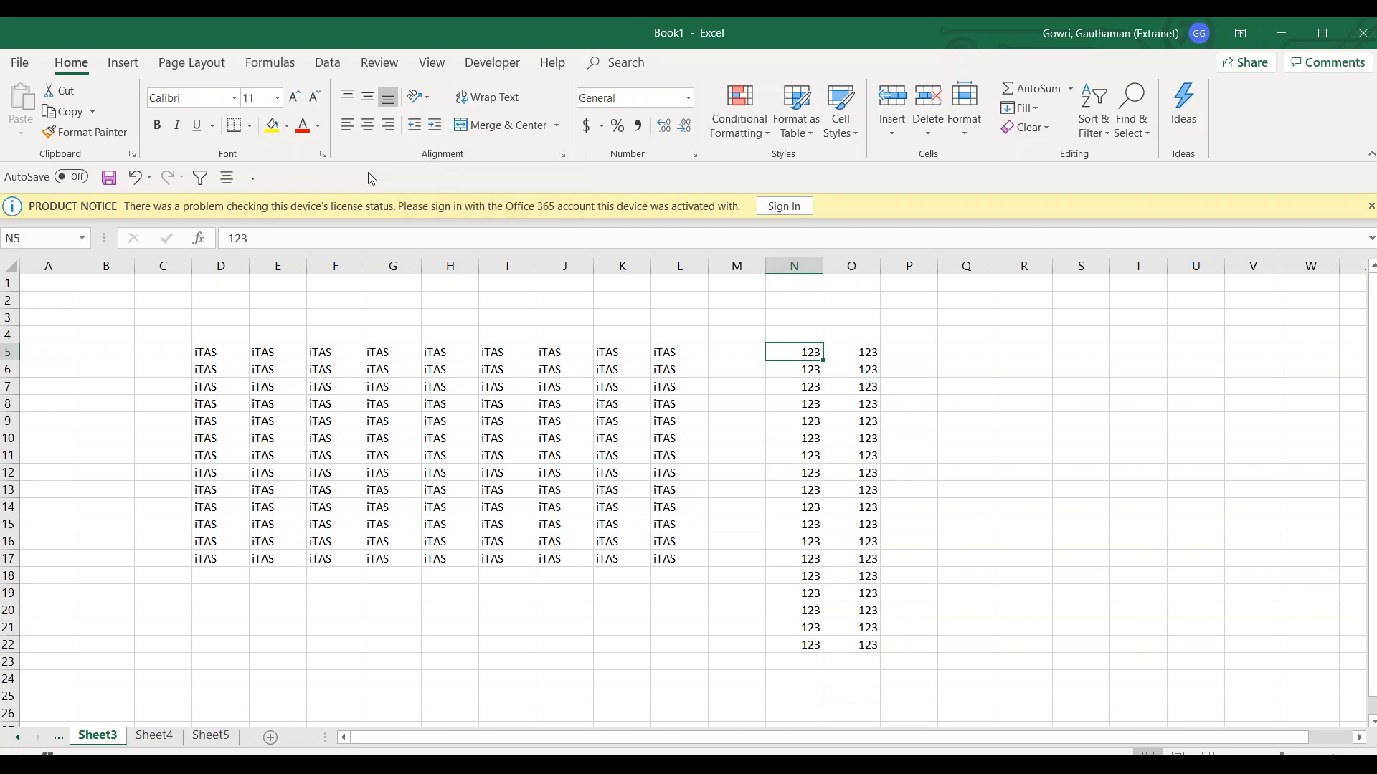
left_click(233, 180)
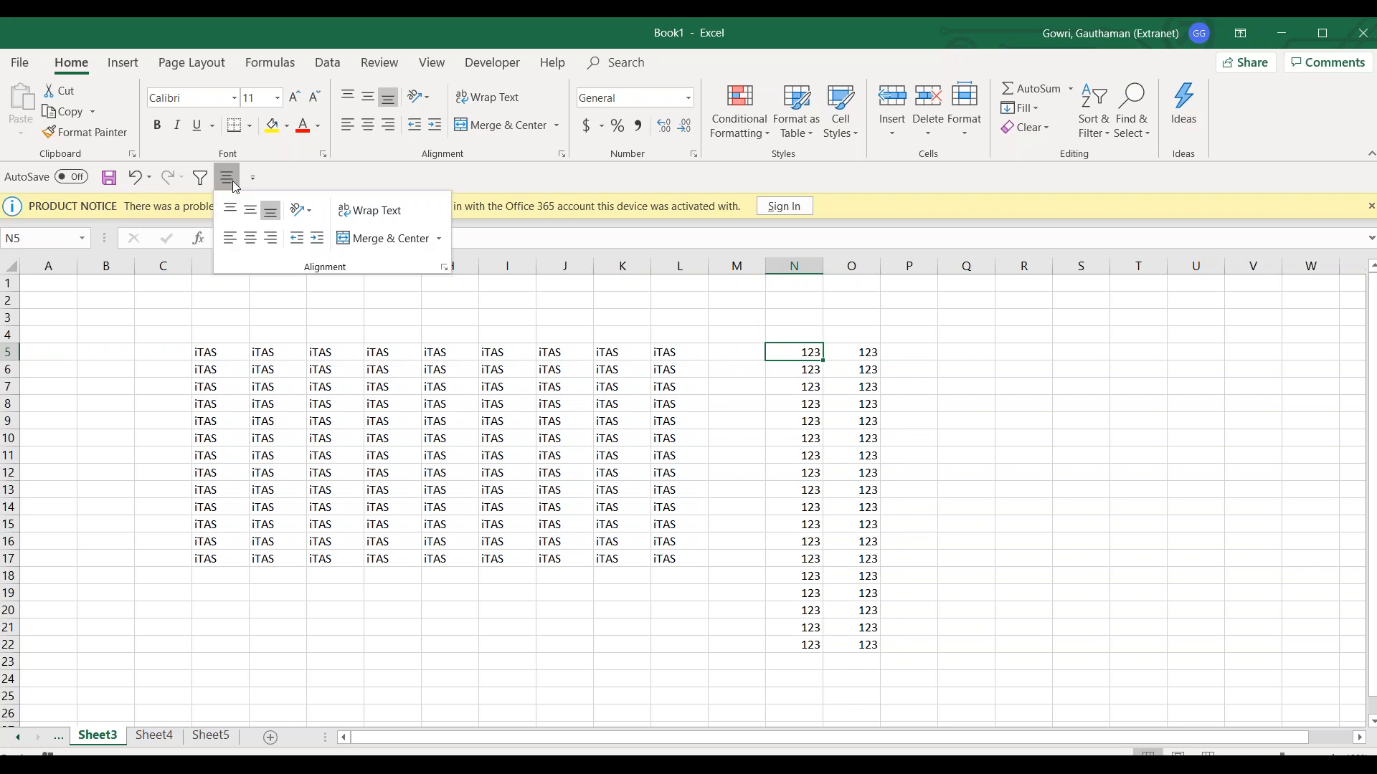
left_click(192, 253)
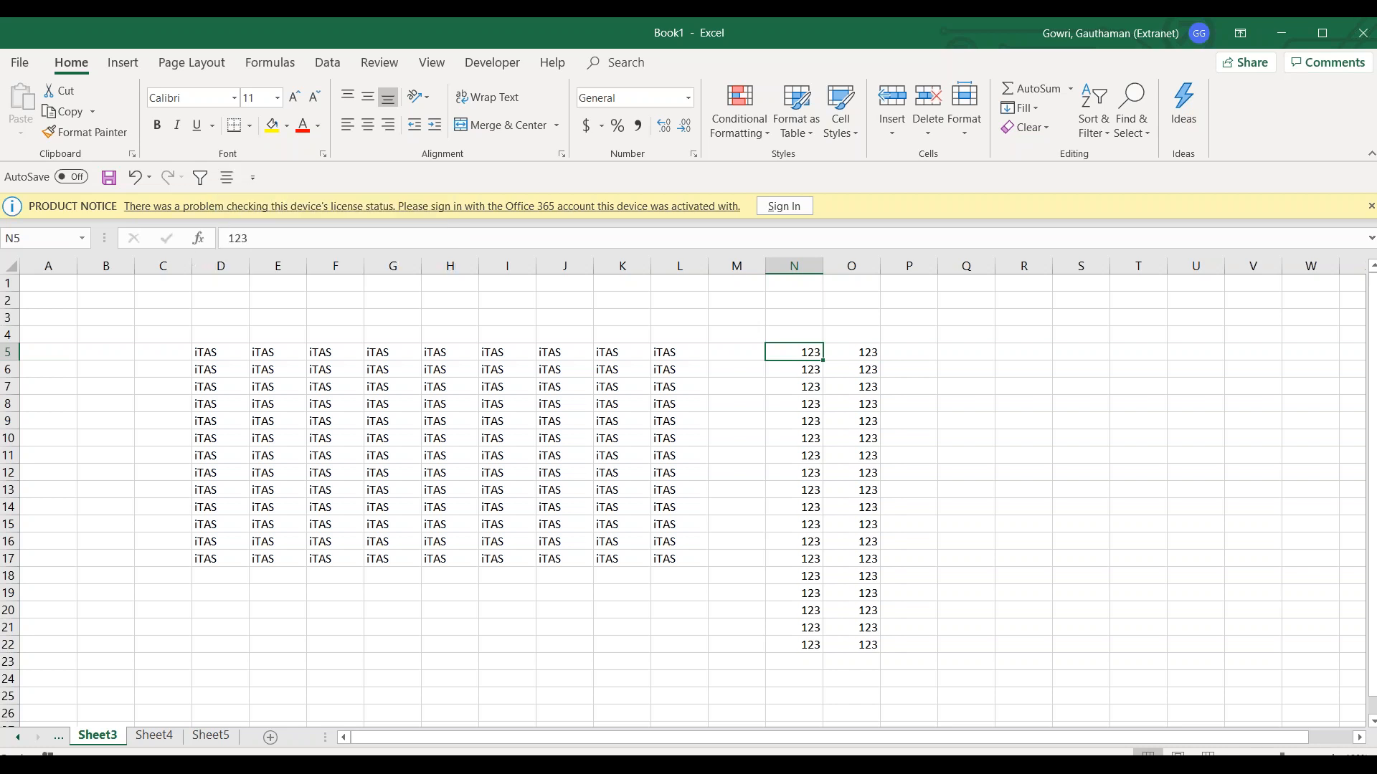
Remove the Alignment group and Filter from the Quick Access Toolbar and move the toolbar back above the ribbon.
right_click(234, 179)
left_click(289, 183)
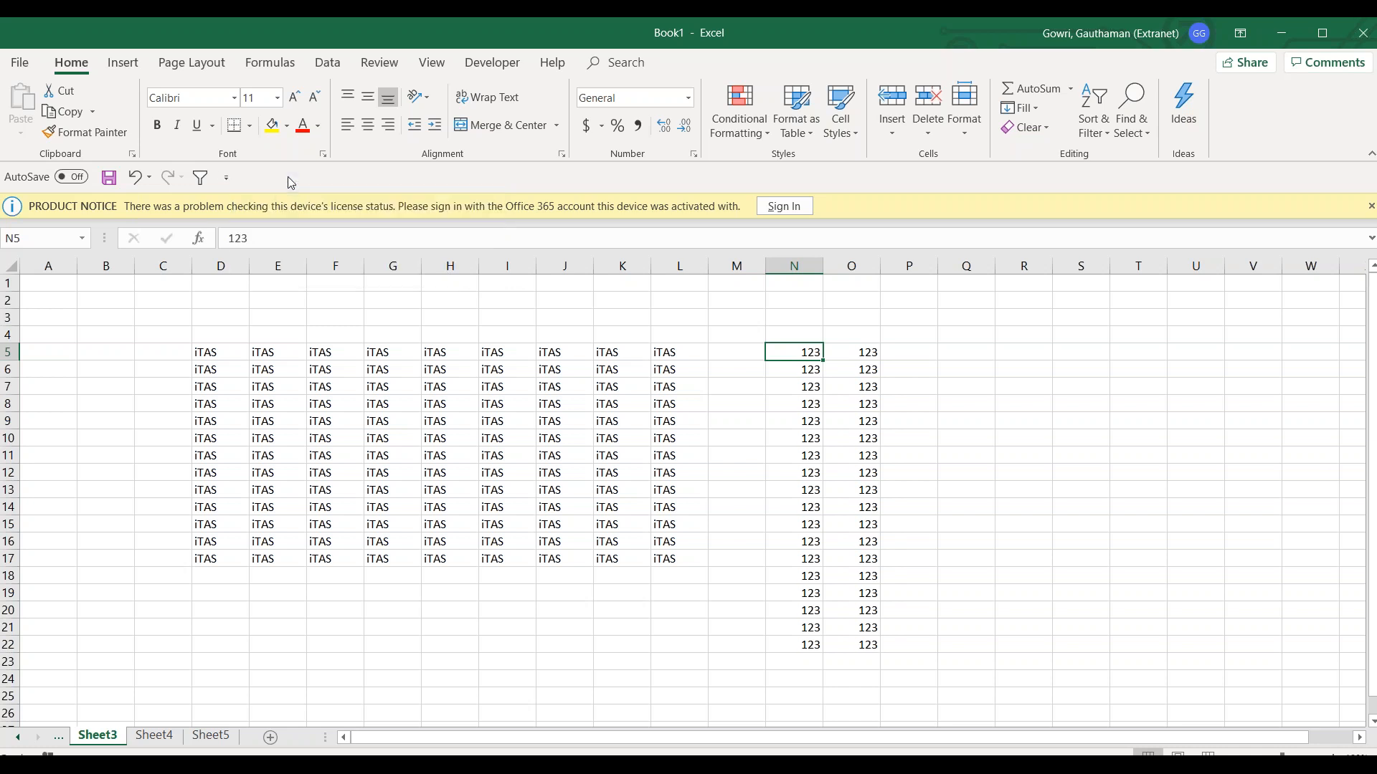
right_click(202, 185)
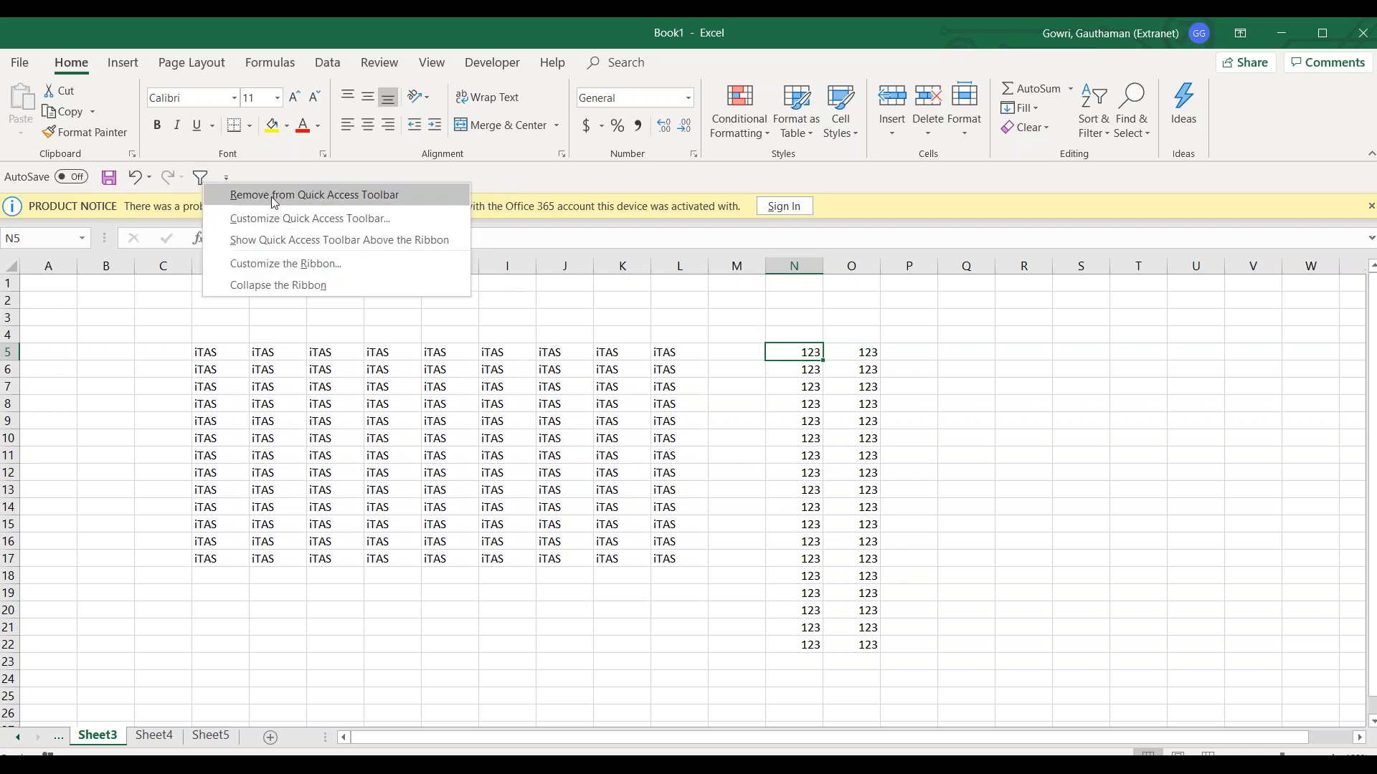
left_click(271, 195)
left_click(202, 184)
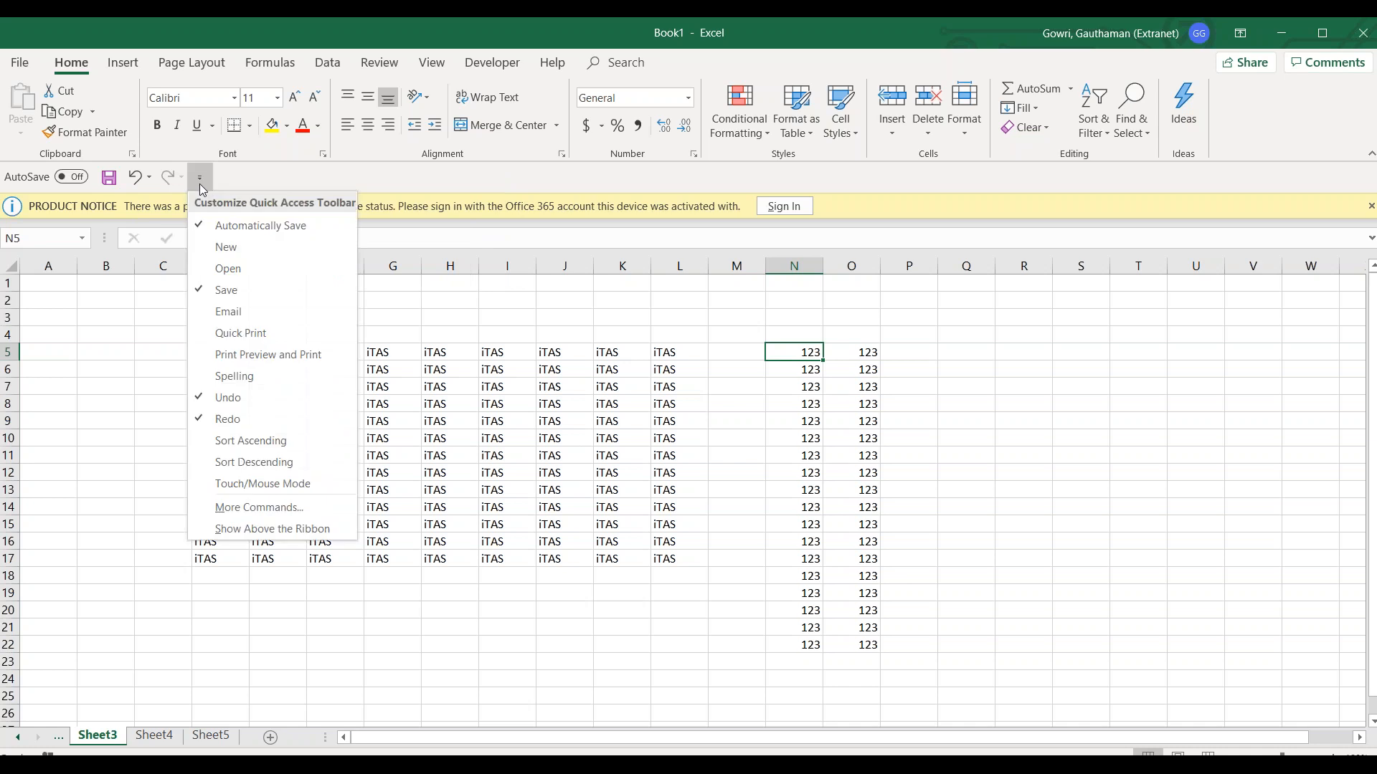
left_click(266, 521)
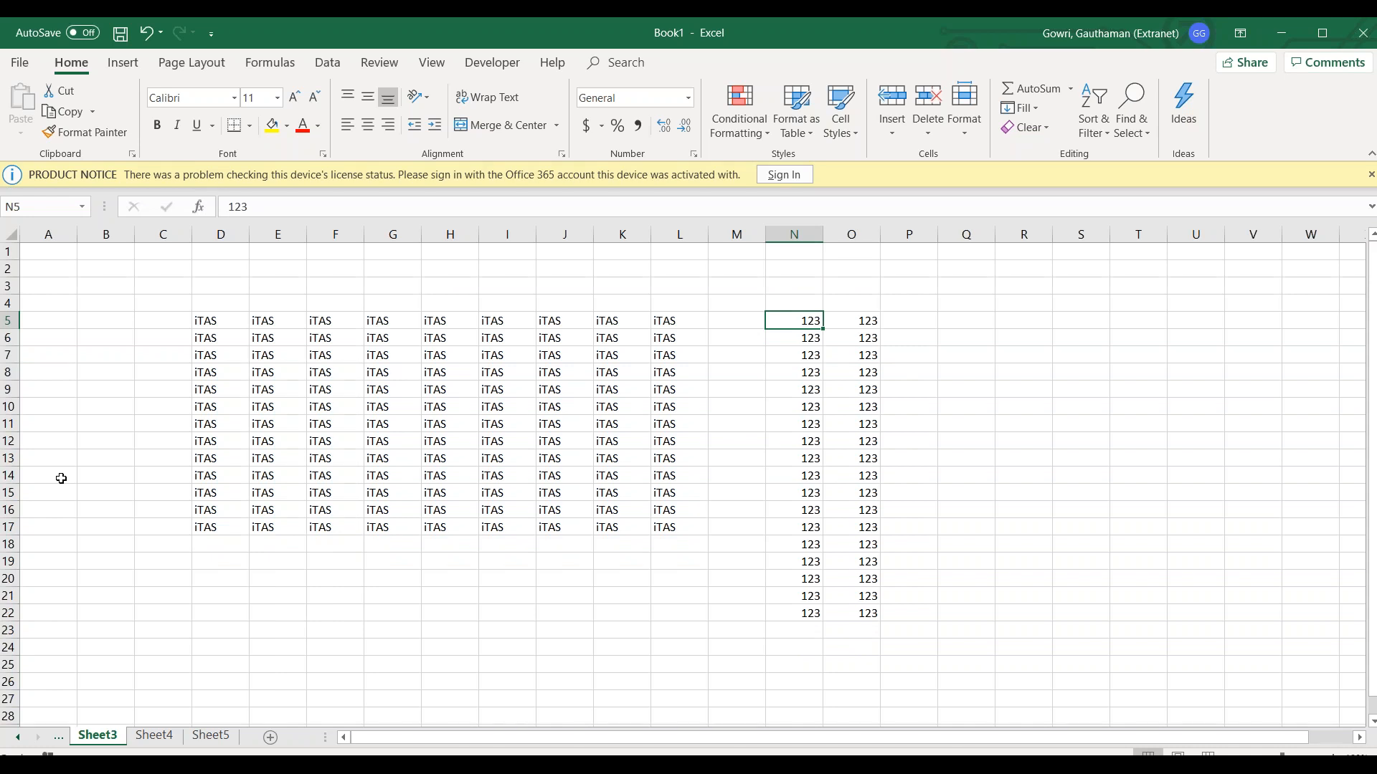
Display the ribbon's shortcut key tips, dismiss them and select cell F13.
key("alt")
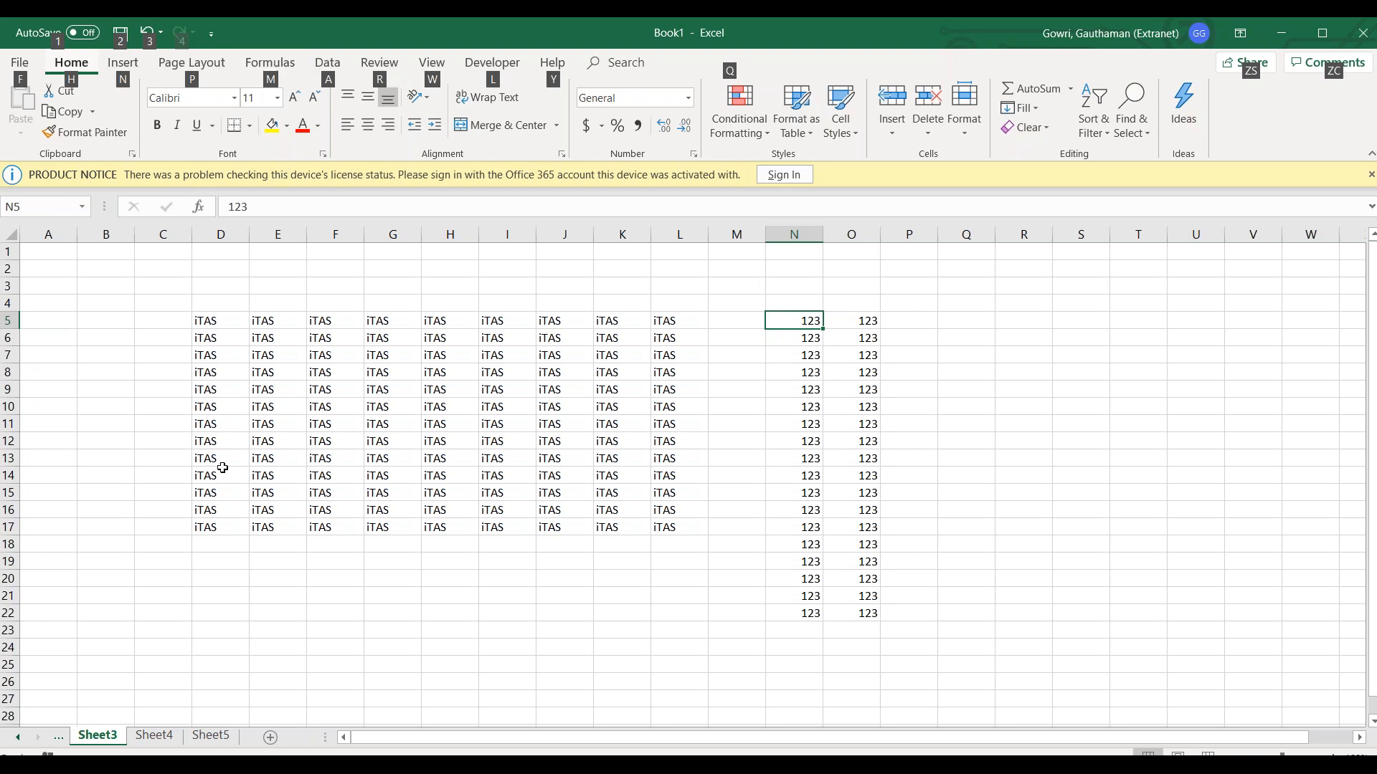
key("Escape")
left_click(314, 459)
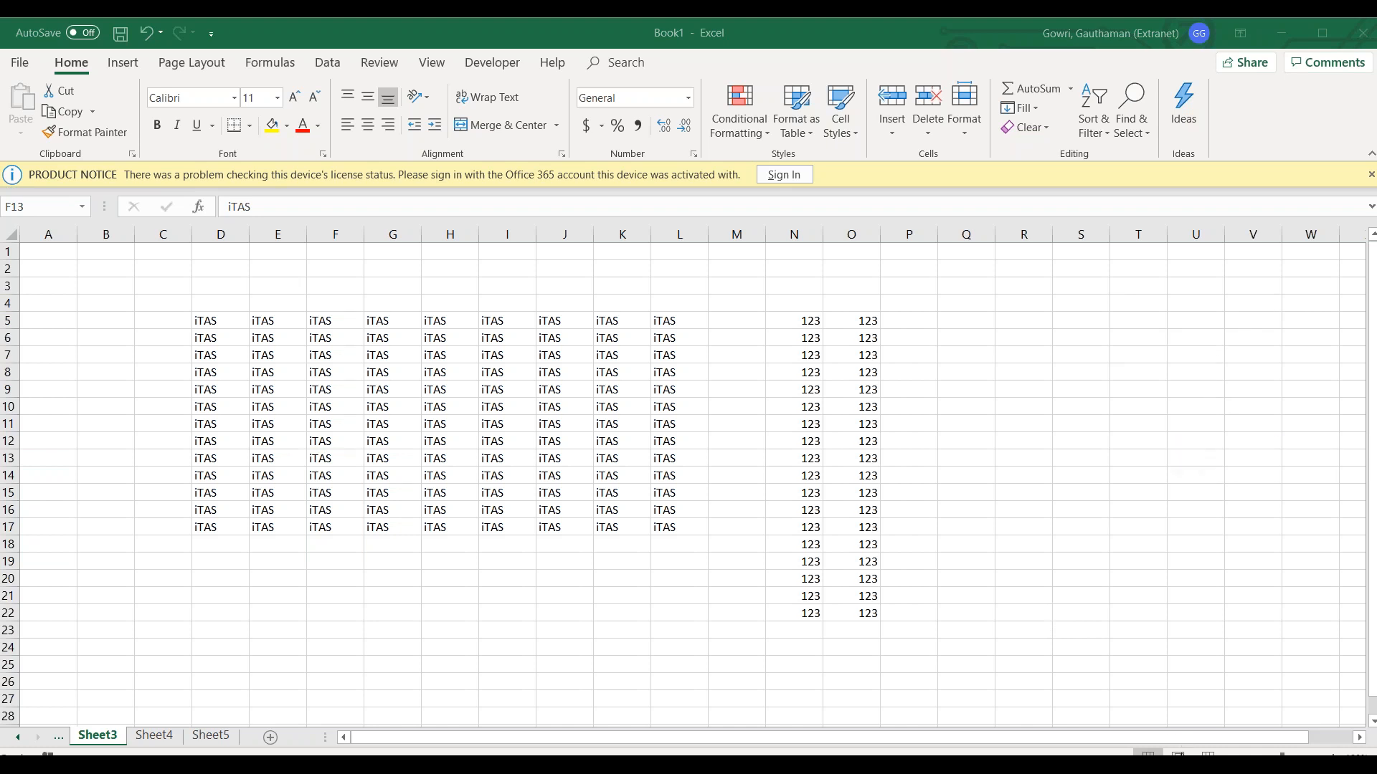
Maximize the workbook window and switch Sheet3 to Page Layout view.
left_click(944, 30)
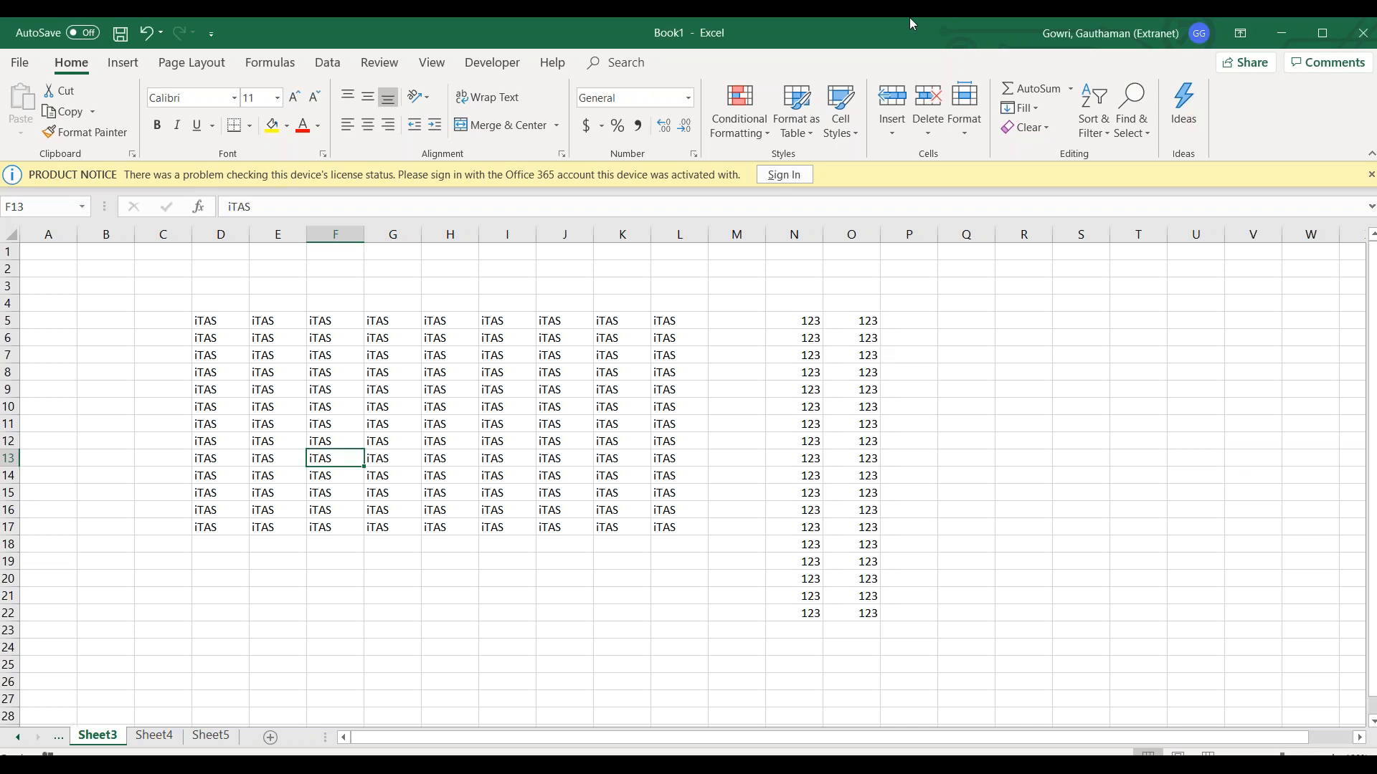
double_click(929, 17)
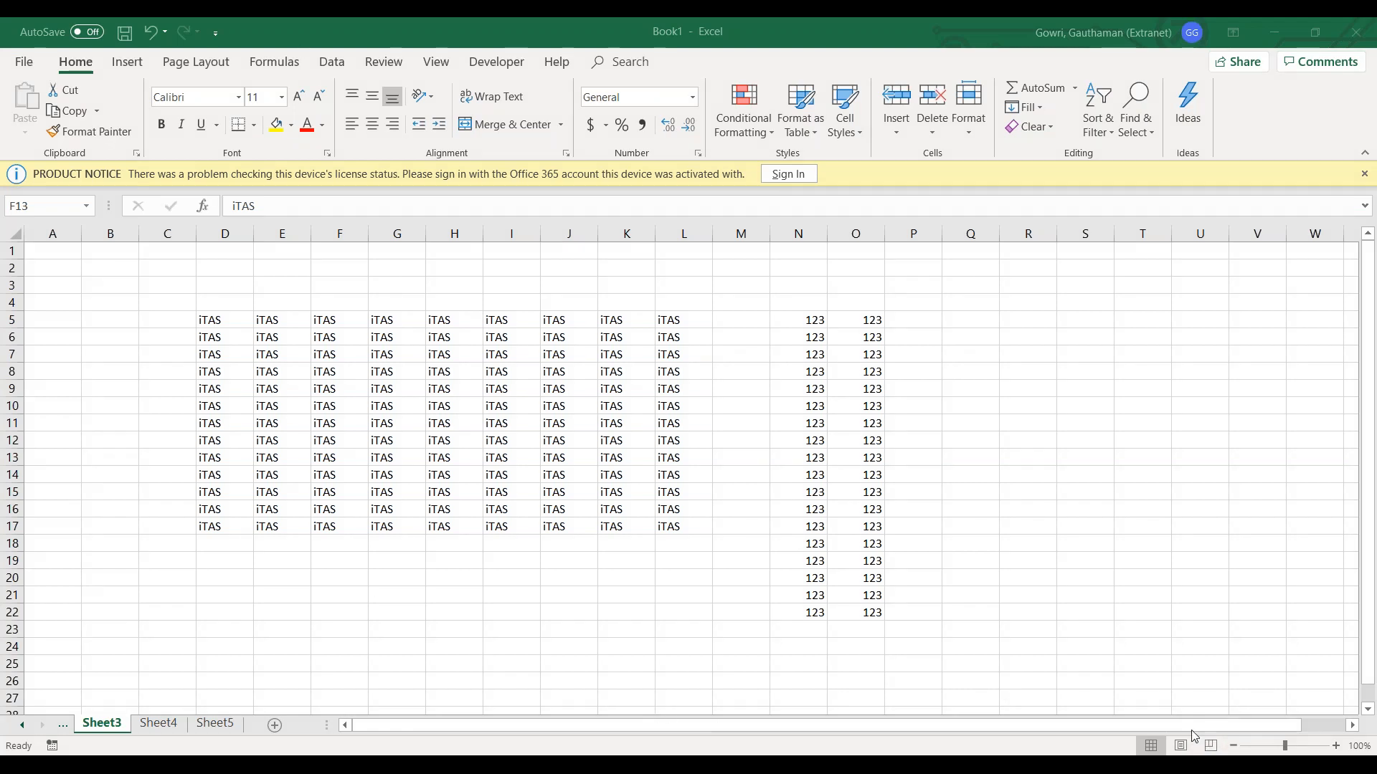
left_click(1179, 747)
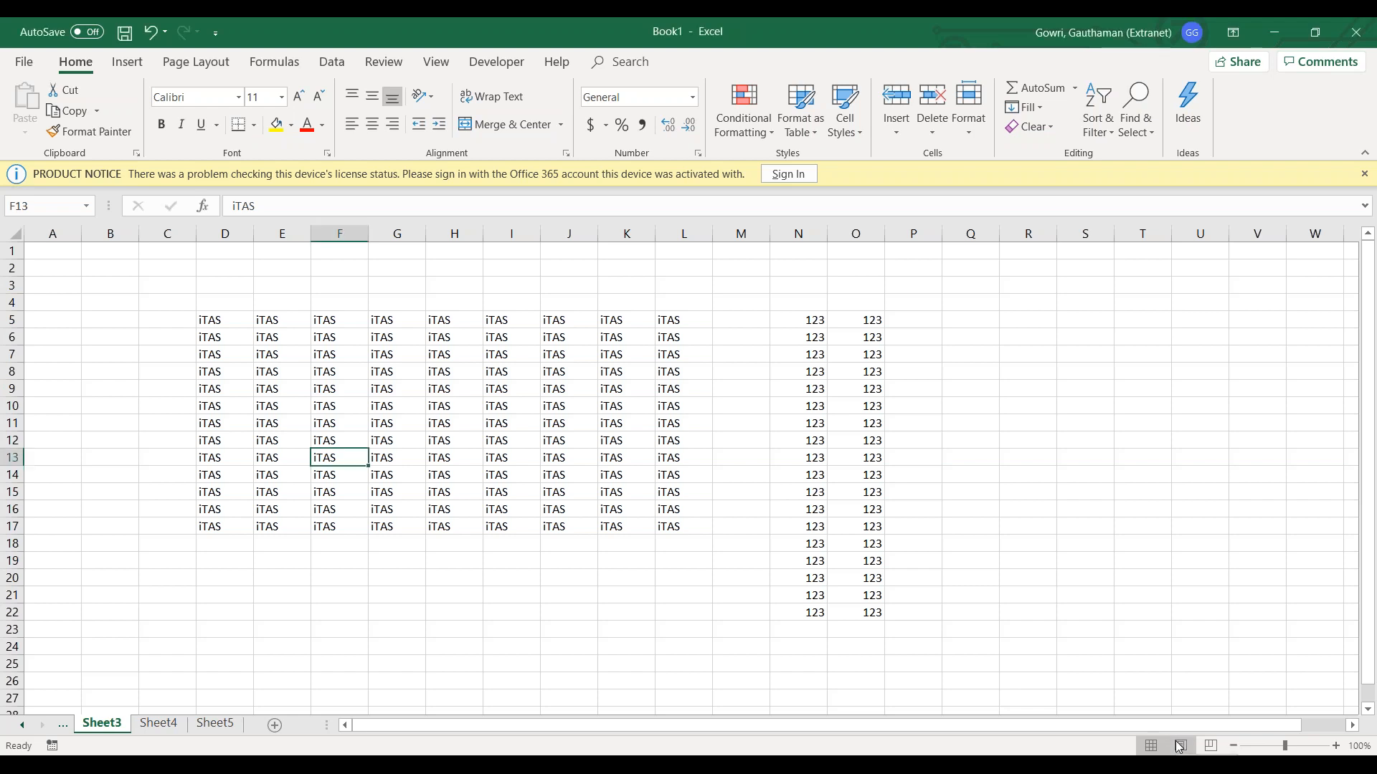
left_click(1179, 748)
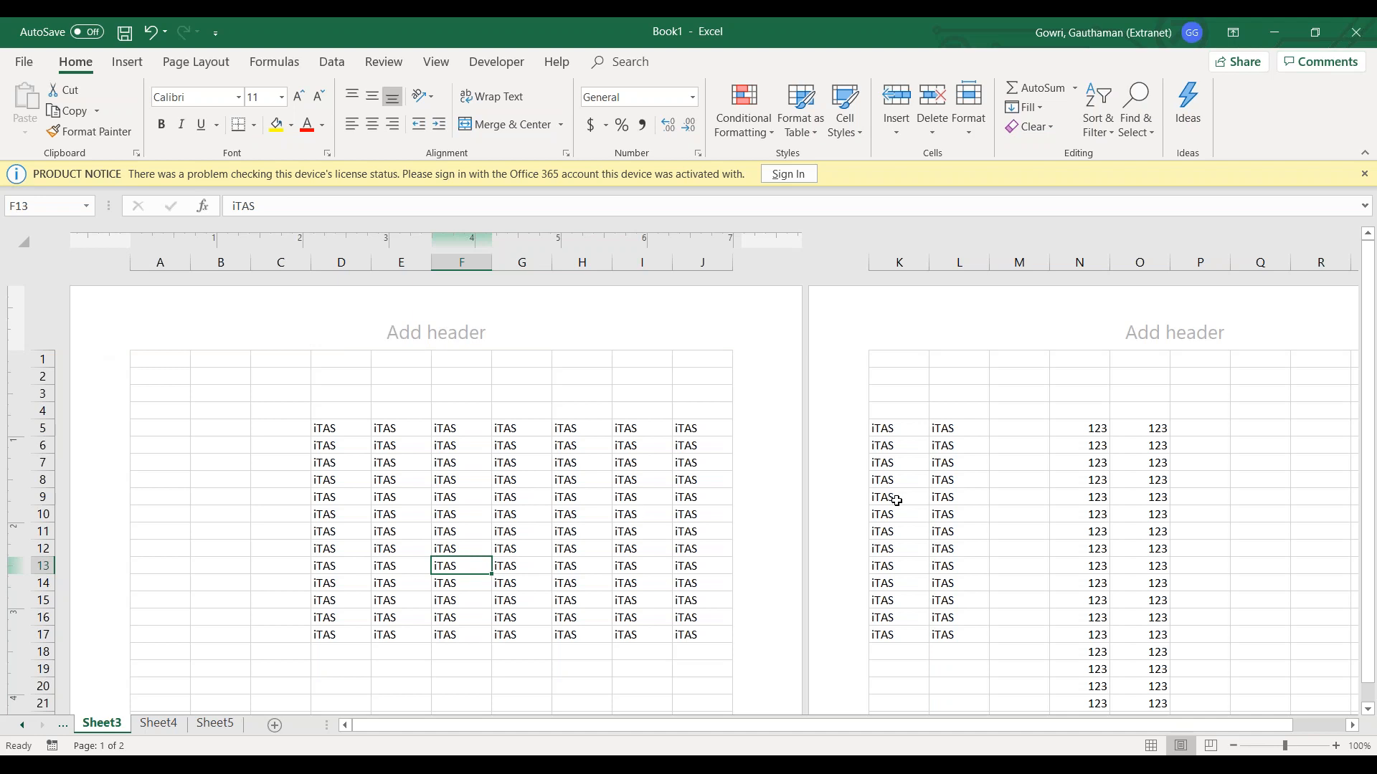
Move the active cell down column F and back up to F1 to examine the sheet's page layout.
key("Down")
key("Down")
key("Down")
key("Down")
key("Down")
key("Down")
key("Down")
key("Down")
key("Down")
key("Up")
key("Up")
key("Up")
key("Up")
key("Up")
key("Up")
key("Up")
key("Up")
key("Up")
key("Up")
key("Up")
key("Up")
key("Up")
key("Up")
key("Up")
key("Up")
key("Up")
key("Up")
key("Up")
key("Up")
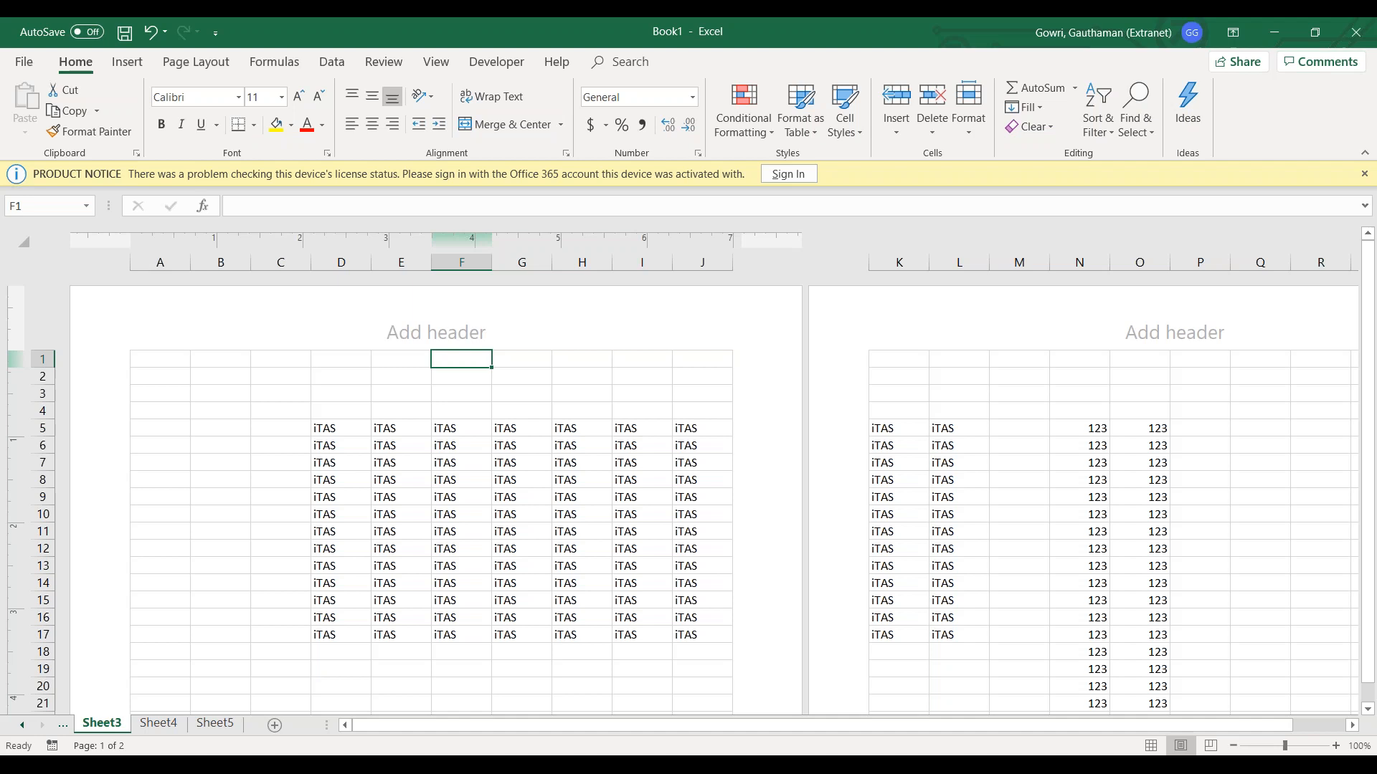
Switch Sheet3 to Page Break Preview and bring up the page setup commands.
left_click(1212, 746)
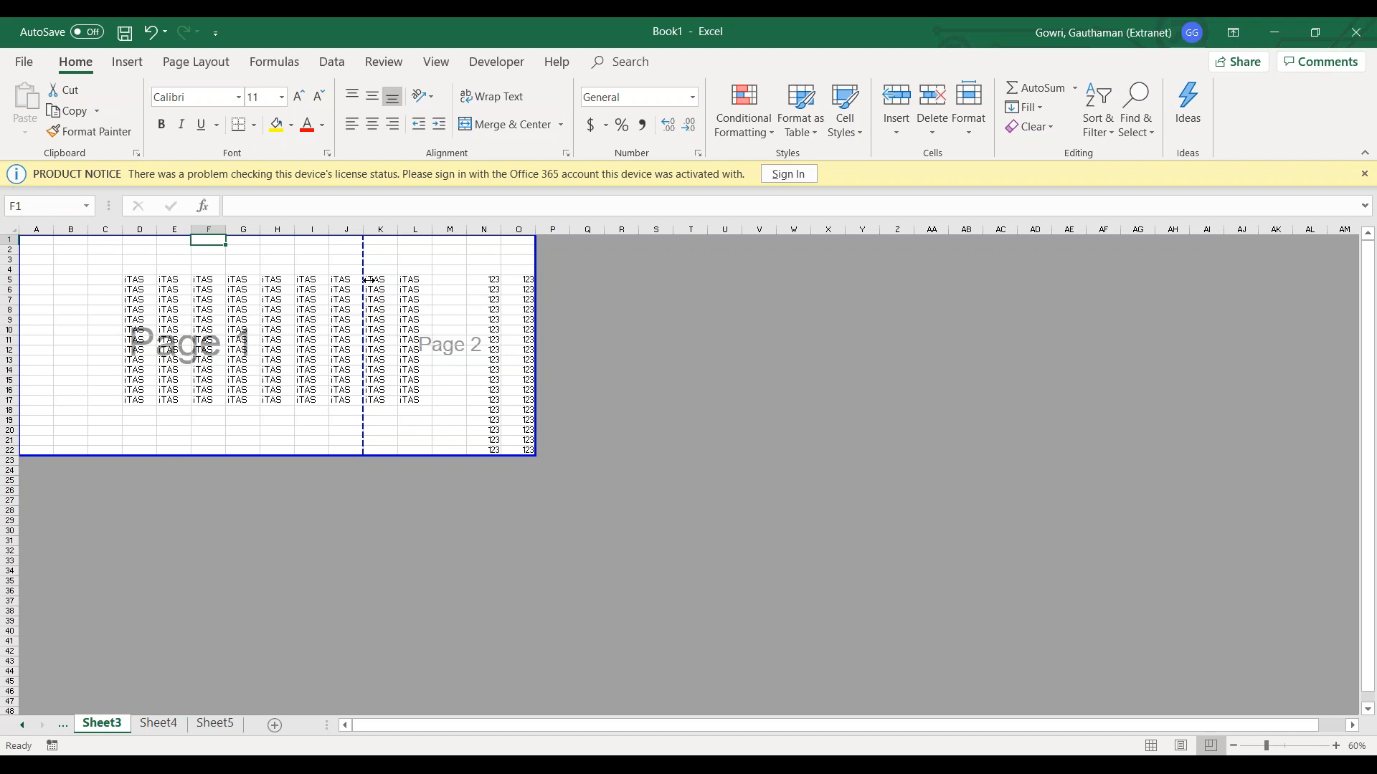
left_click(210, 74)
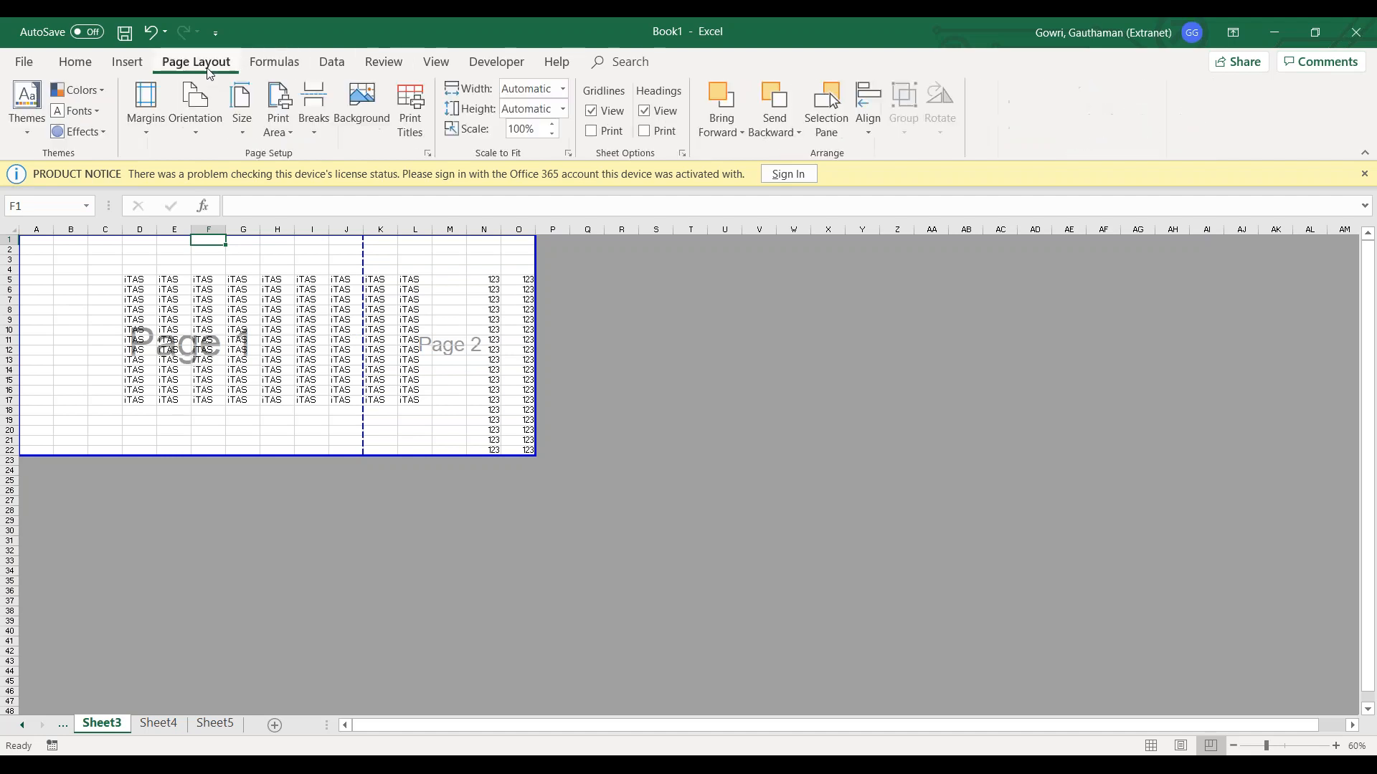
Try the A5 paper size on Sheet3, finishing with the paper size set to A4.
left_click(239, 128)
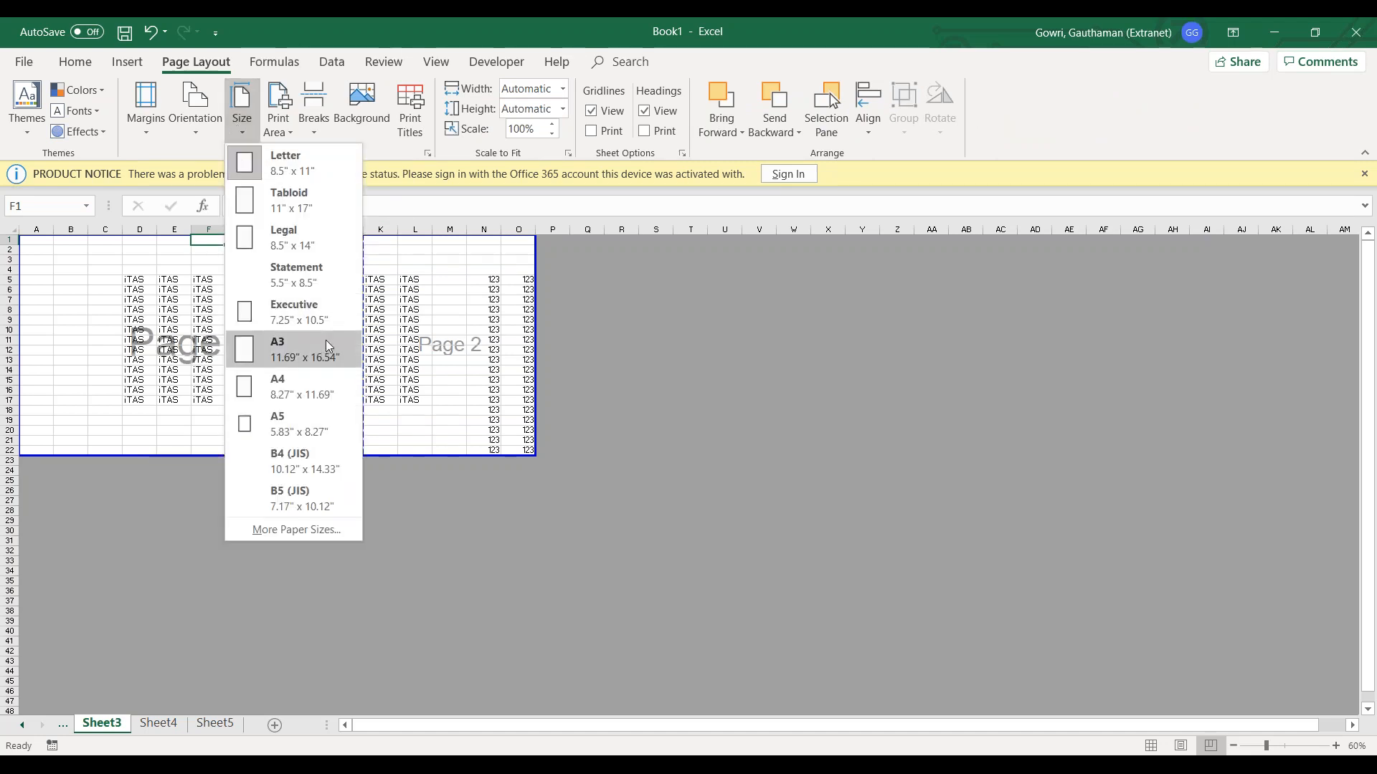
left_click(314, 410)
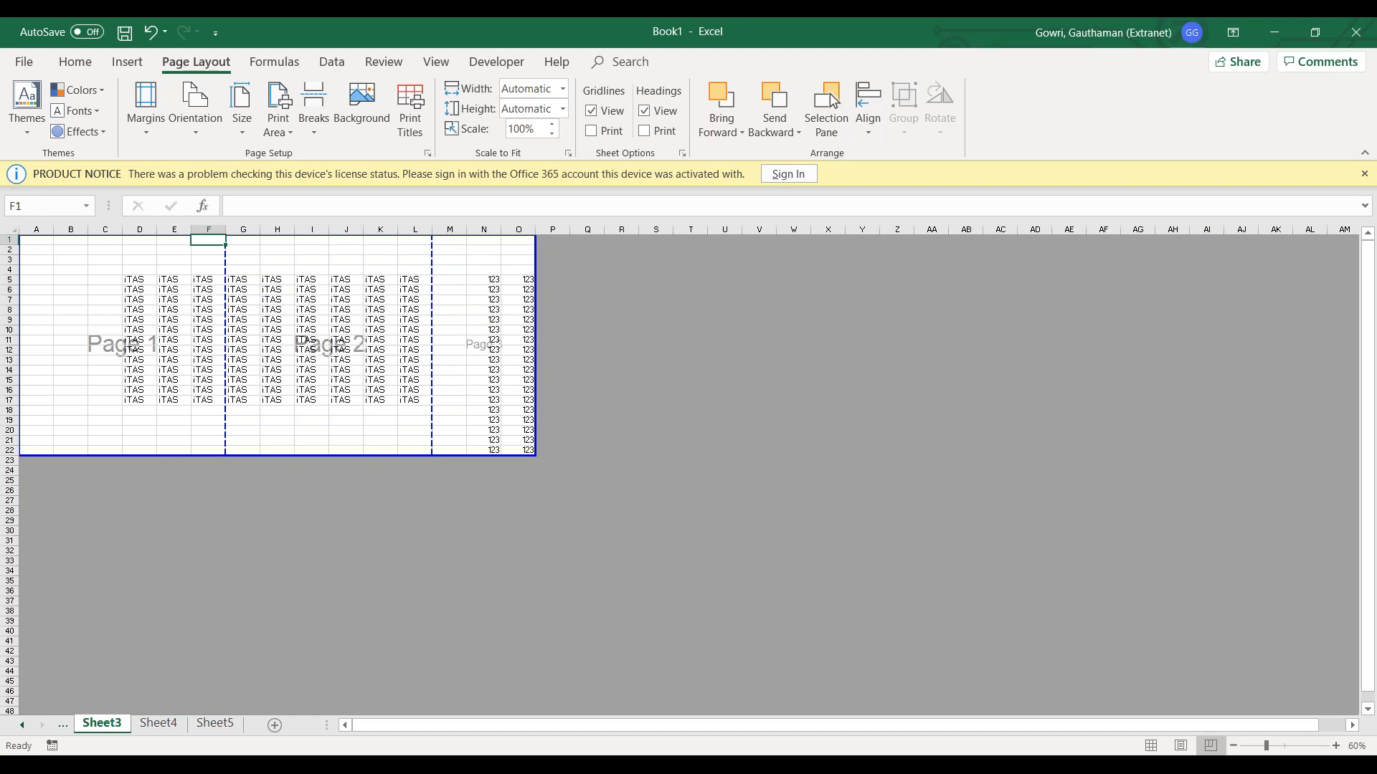
left_click(241, 108)
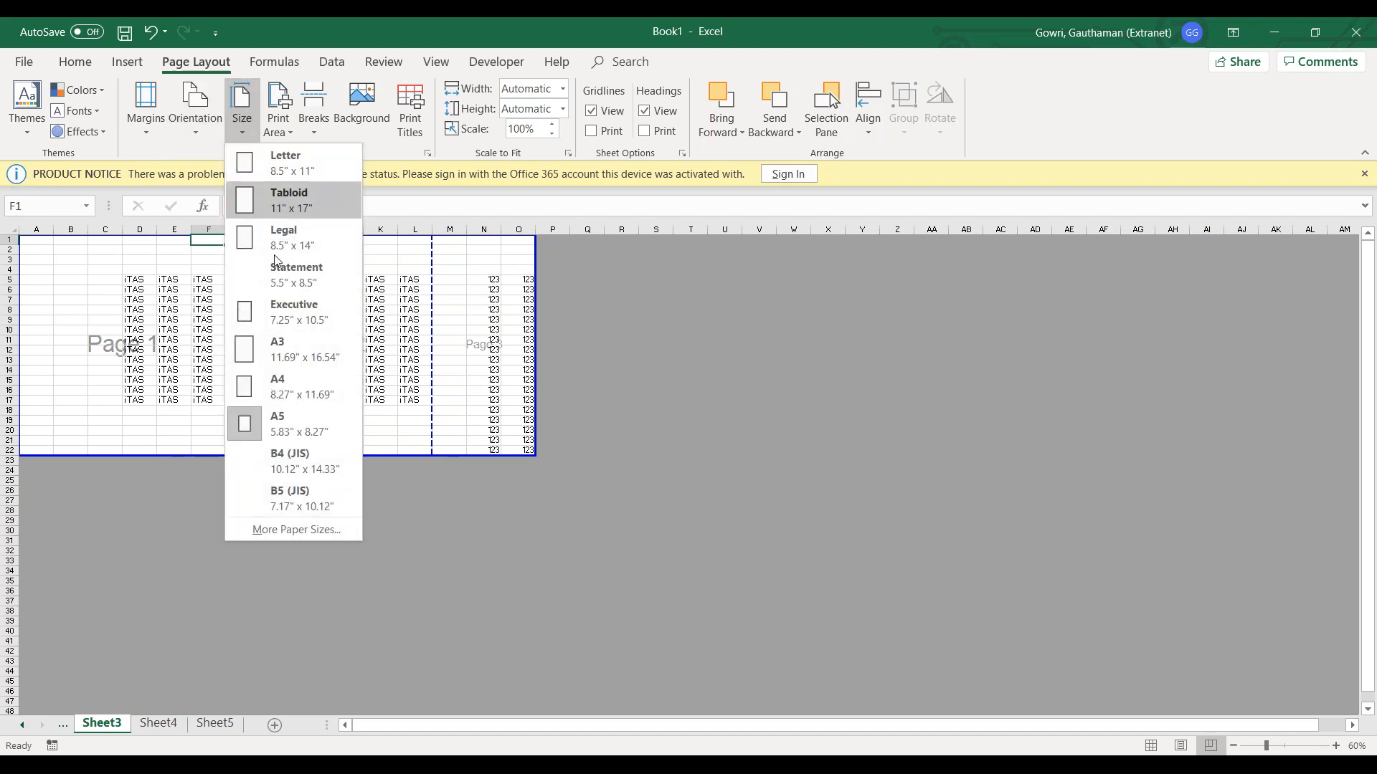
left_click(272, 391)
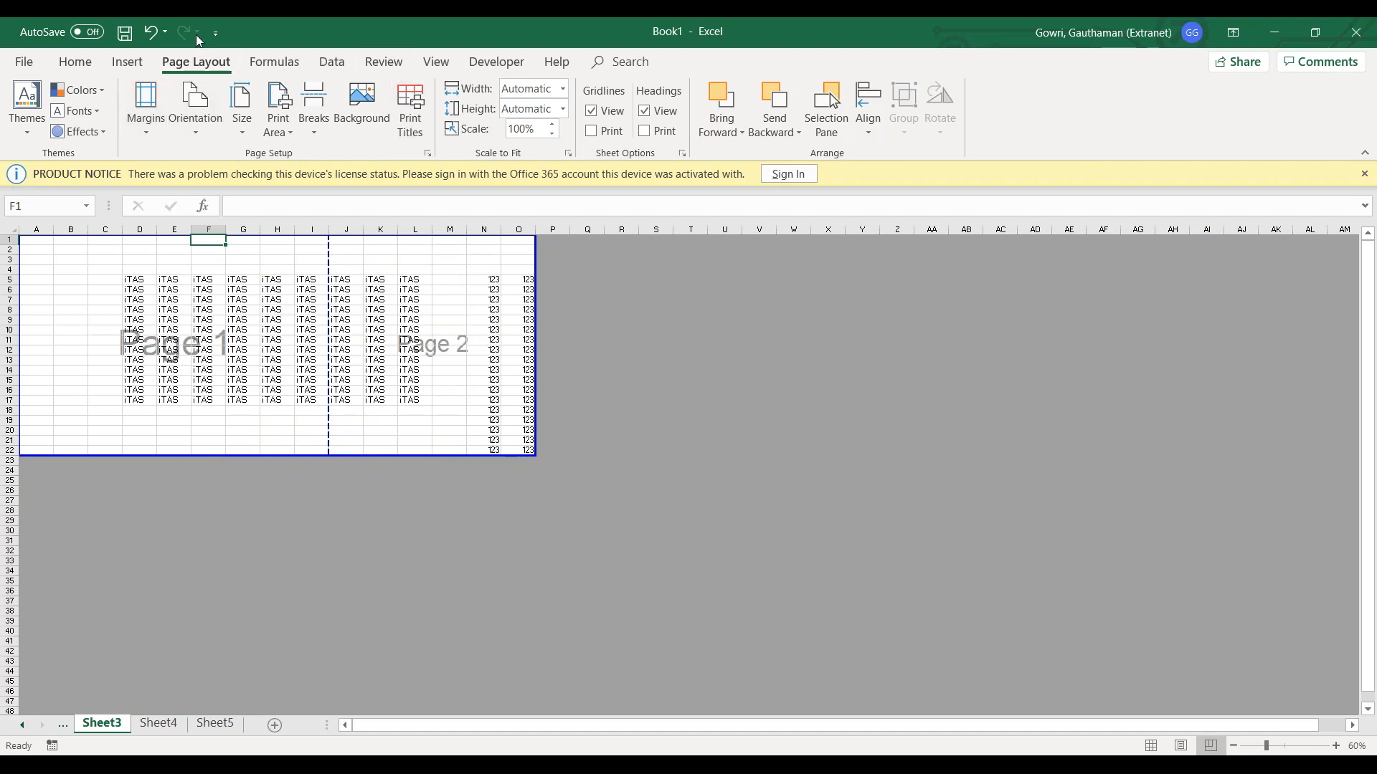
Bring back the home editing commands and return Sheet3 to Normal view.
left_click(75, 61)
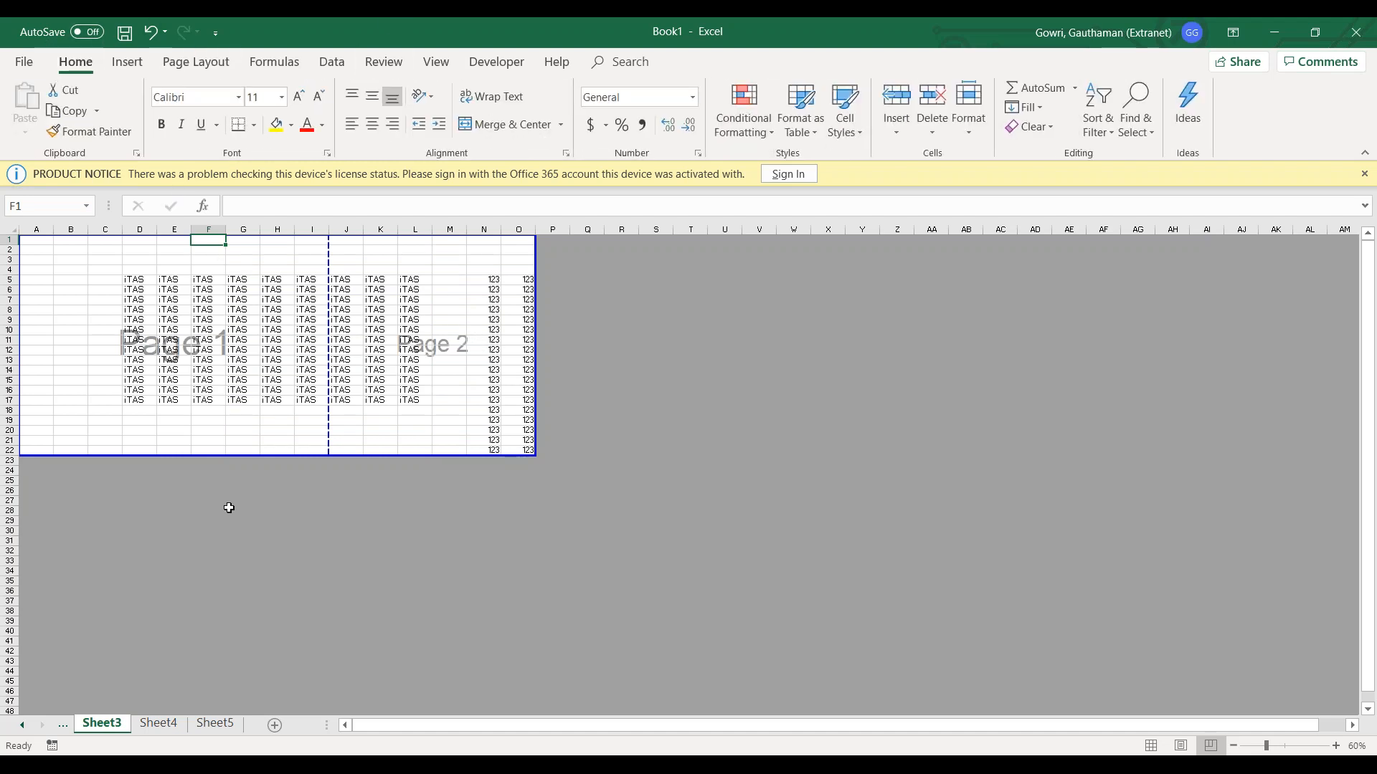
left_click(1156, 747)
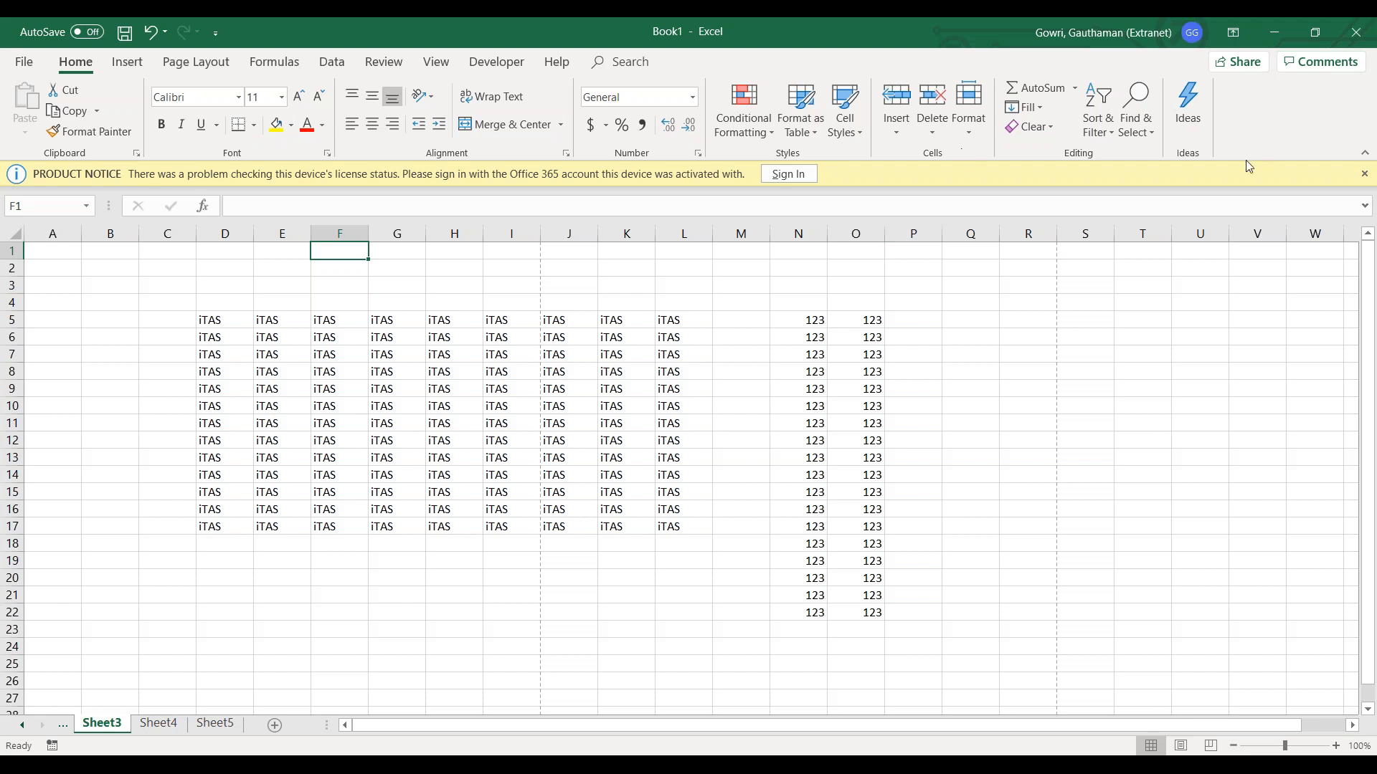
key("alt+Tab")
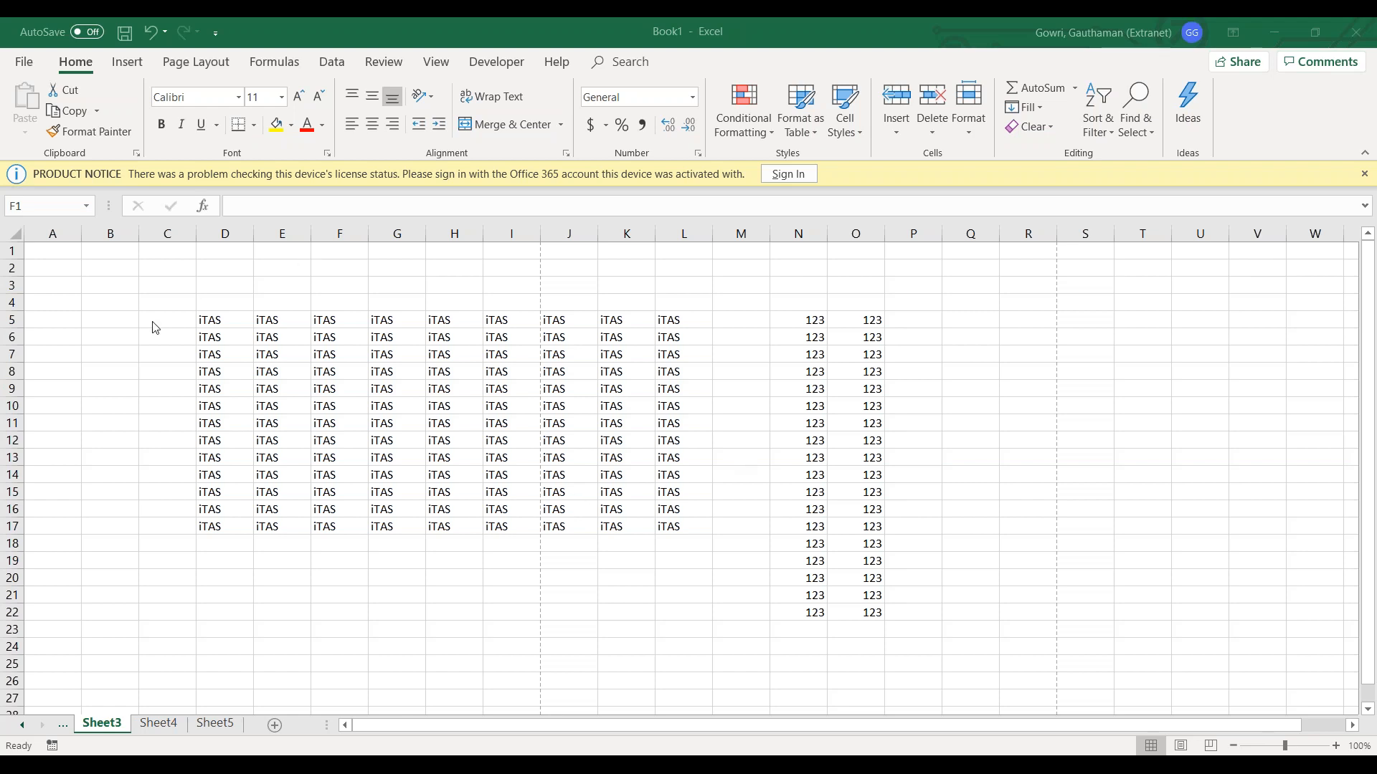
Select cell A8 and jump to the sheet's last row and last column, cell XFD1048576.
left_click(51, 370)
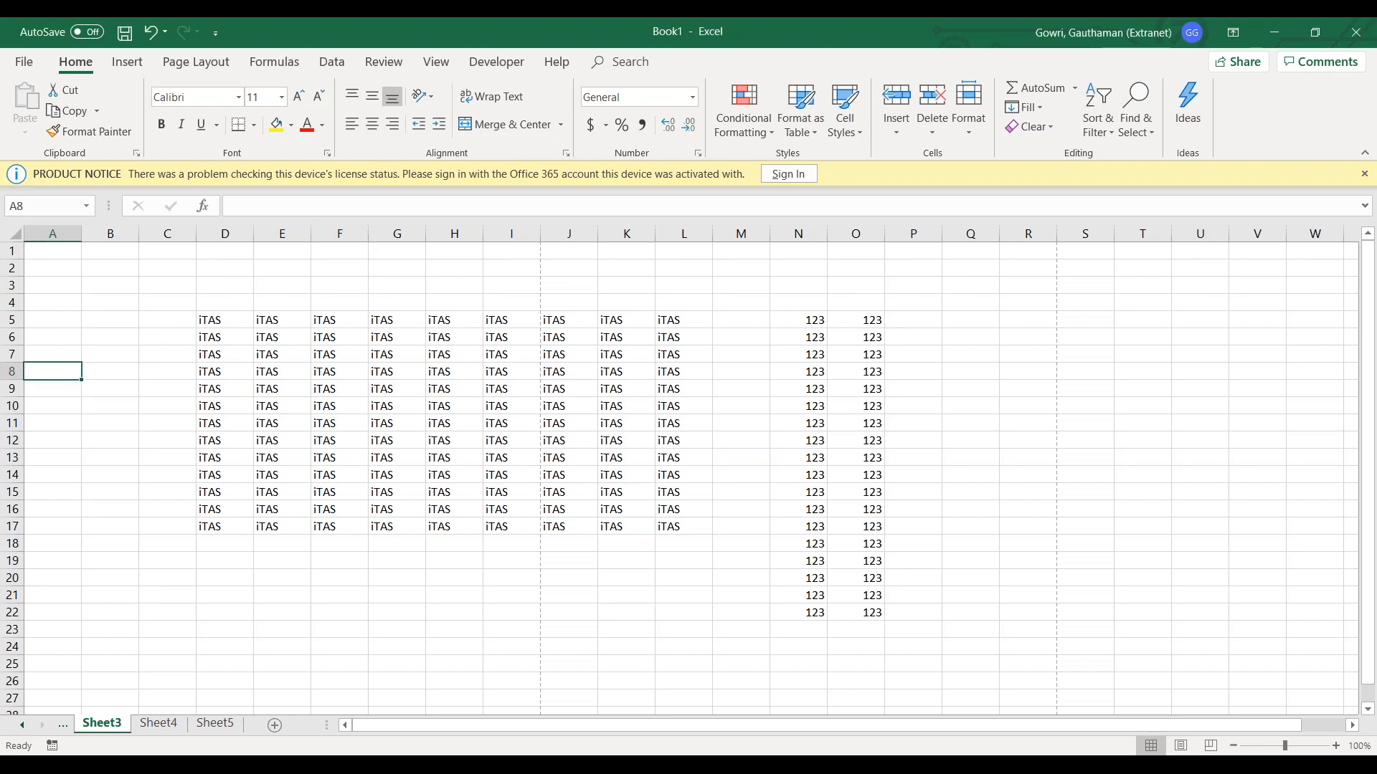
key("ctrl+Down")
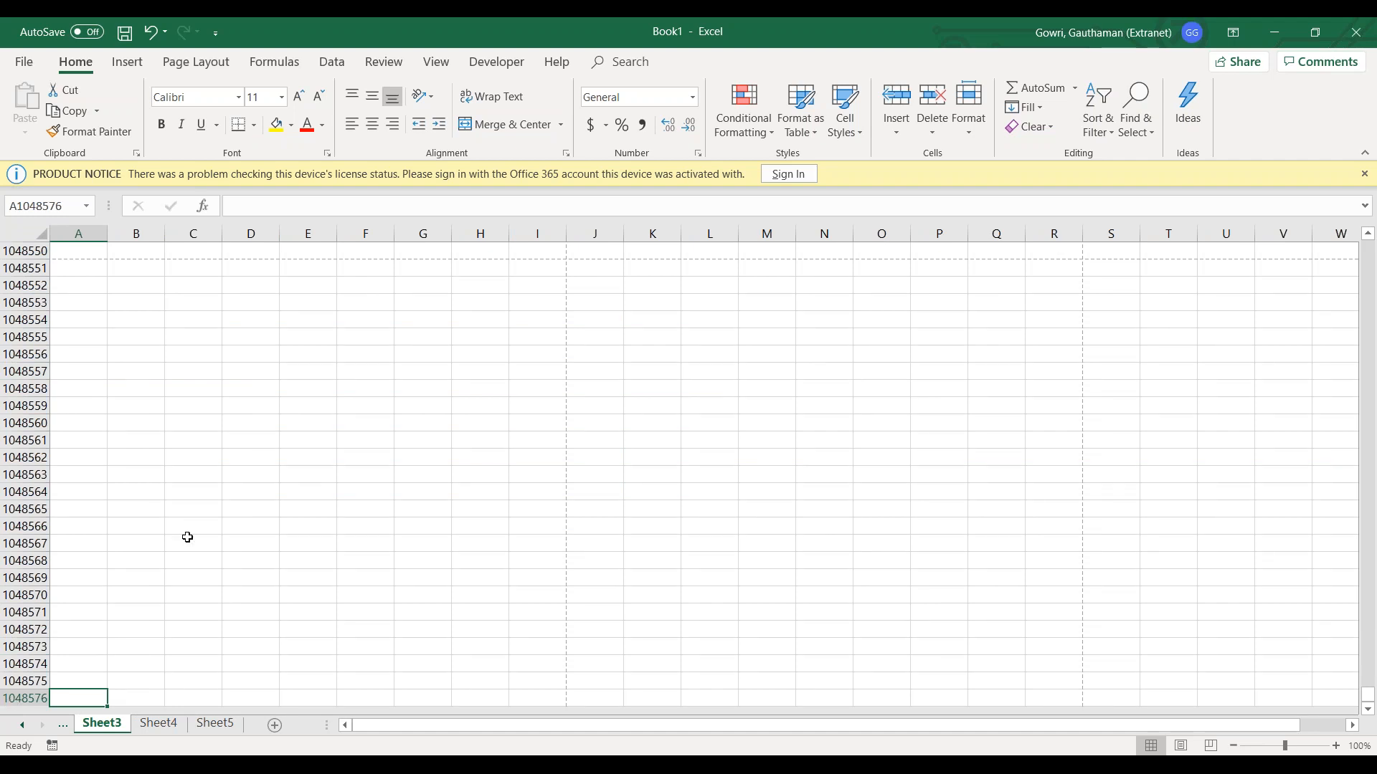
key("ctrl+Right")
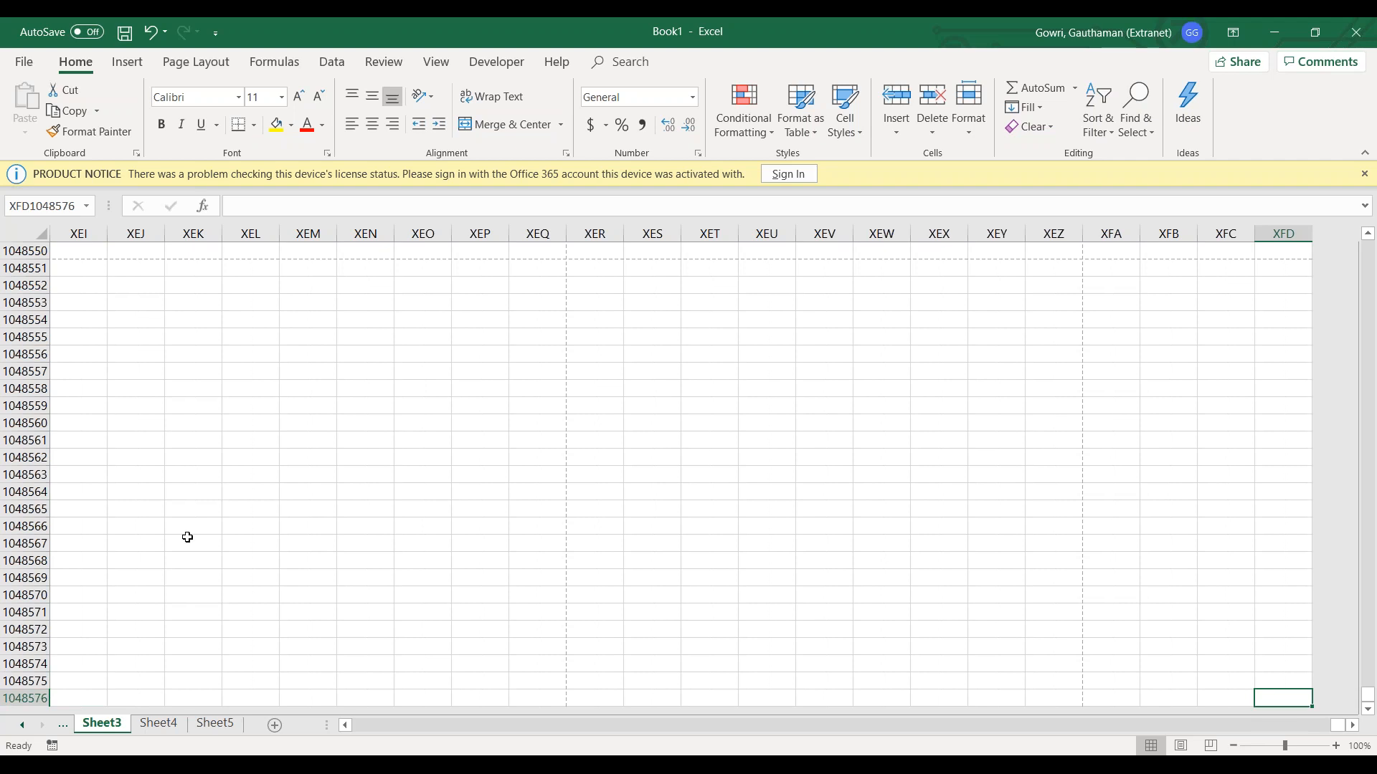
Select a cell in row 1048571 several columns before the end and jump to the last column, XFD.
left_click(913, 727)
left_click(1025, 728)
left_click_drag(1025, 730, 1025, 730)
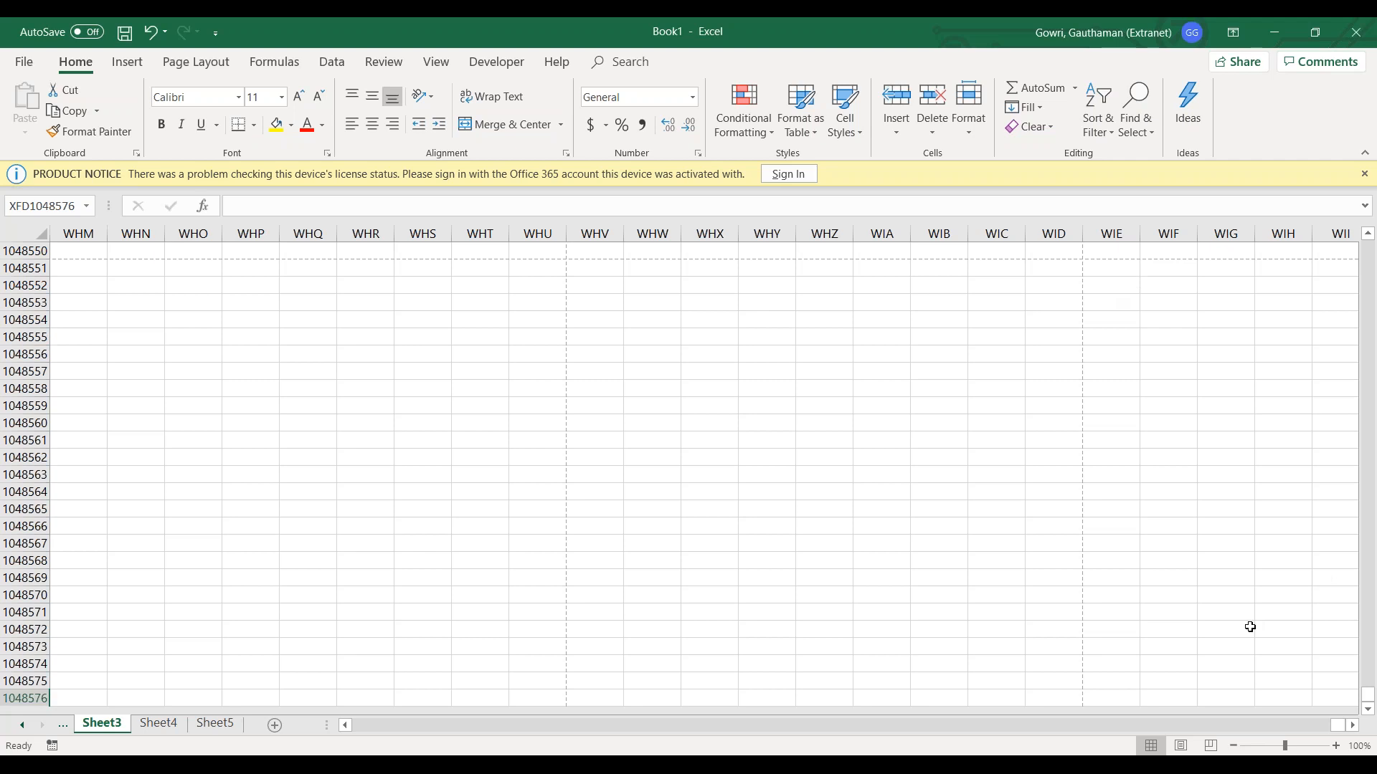
left_click(1330, 614)
type("=")
key("Escape")
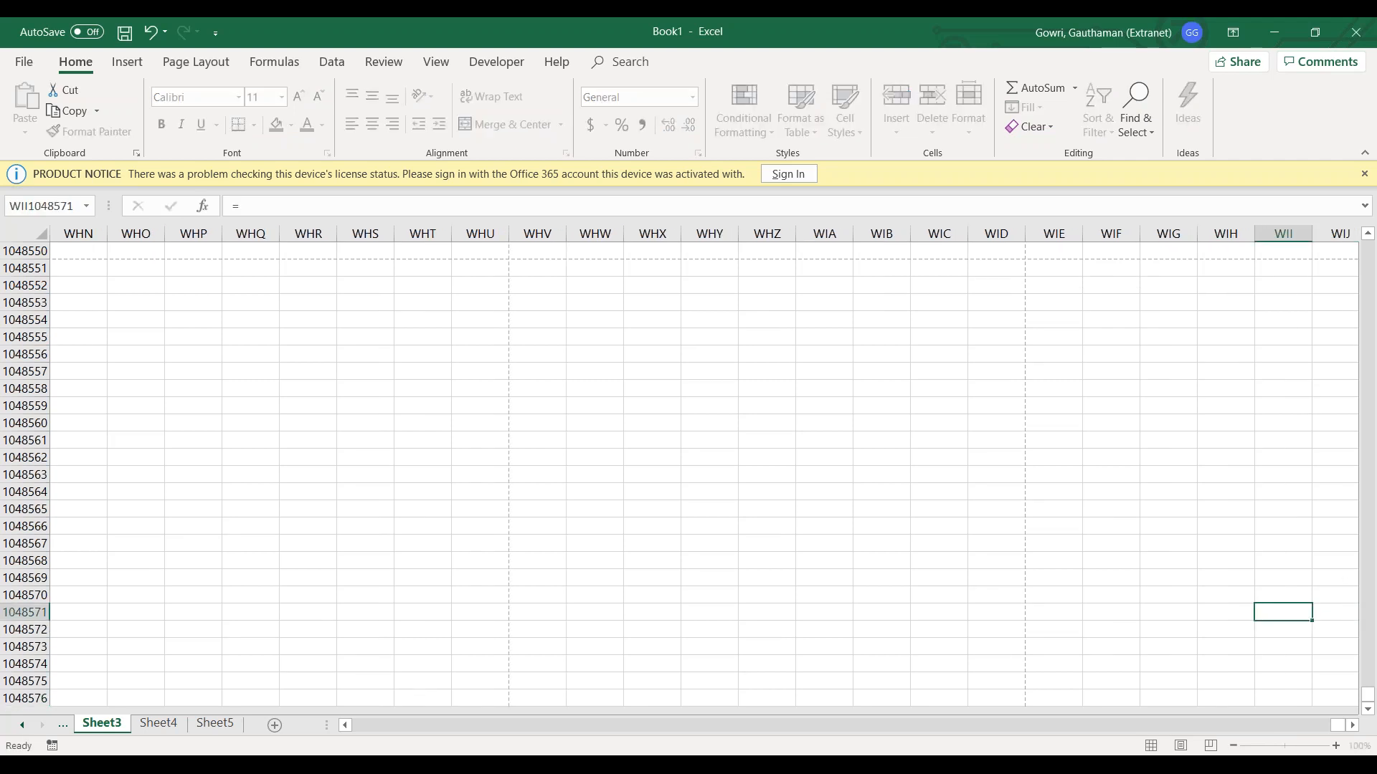
key("Right")
key("Right")
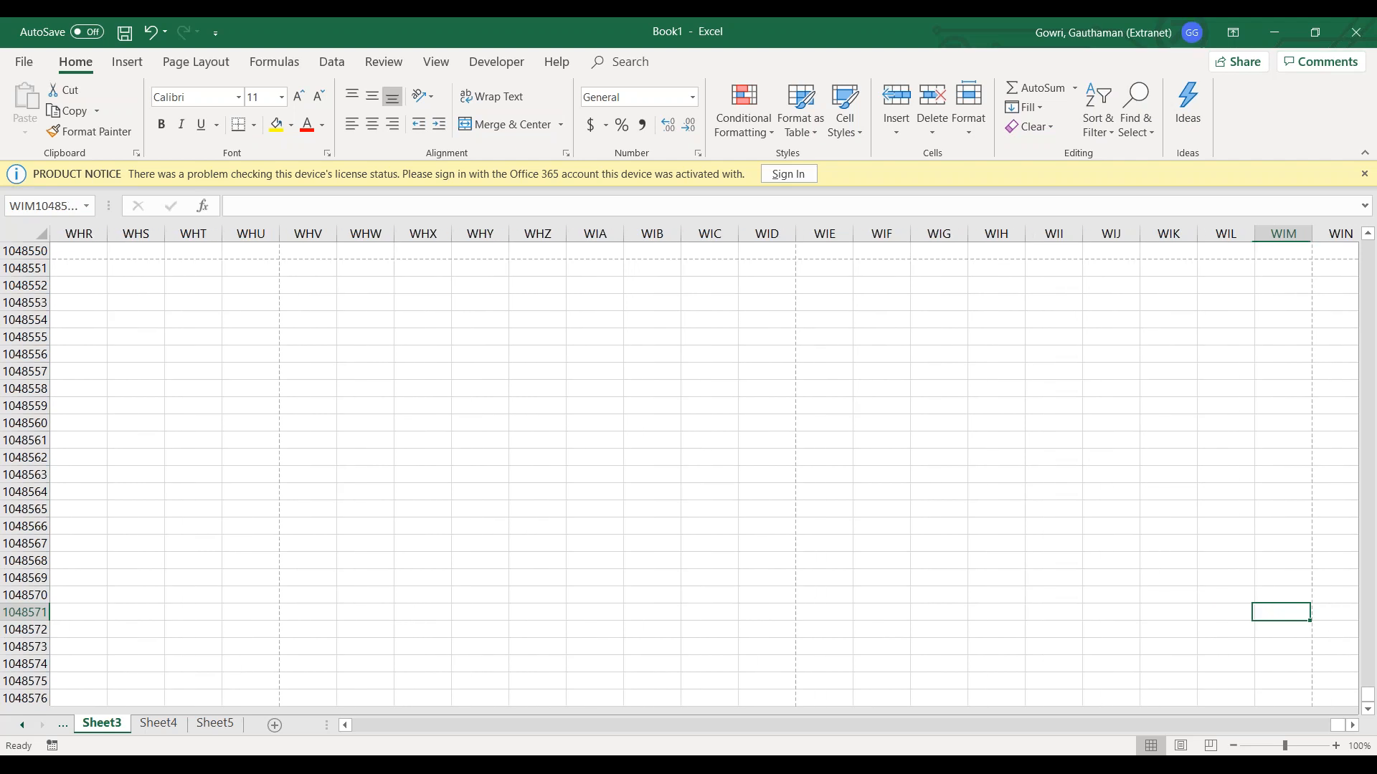
key("ctrl+Right")
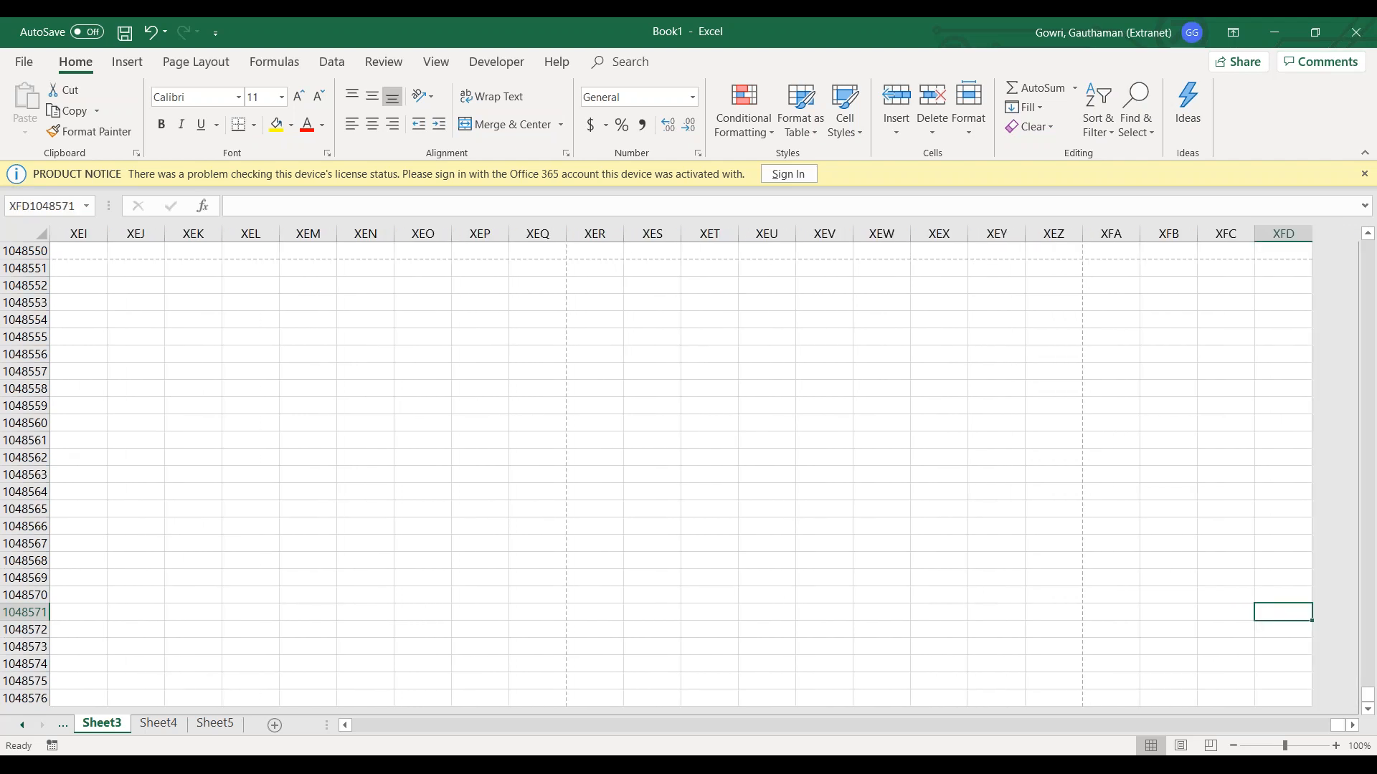
Enter the formula =COLUMN() in cell XFD1048571 to get the last column's number.
type("=cou")
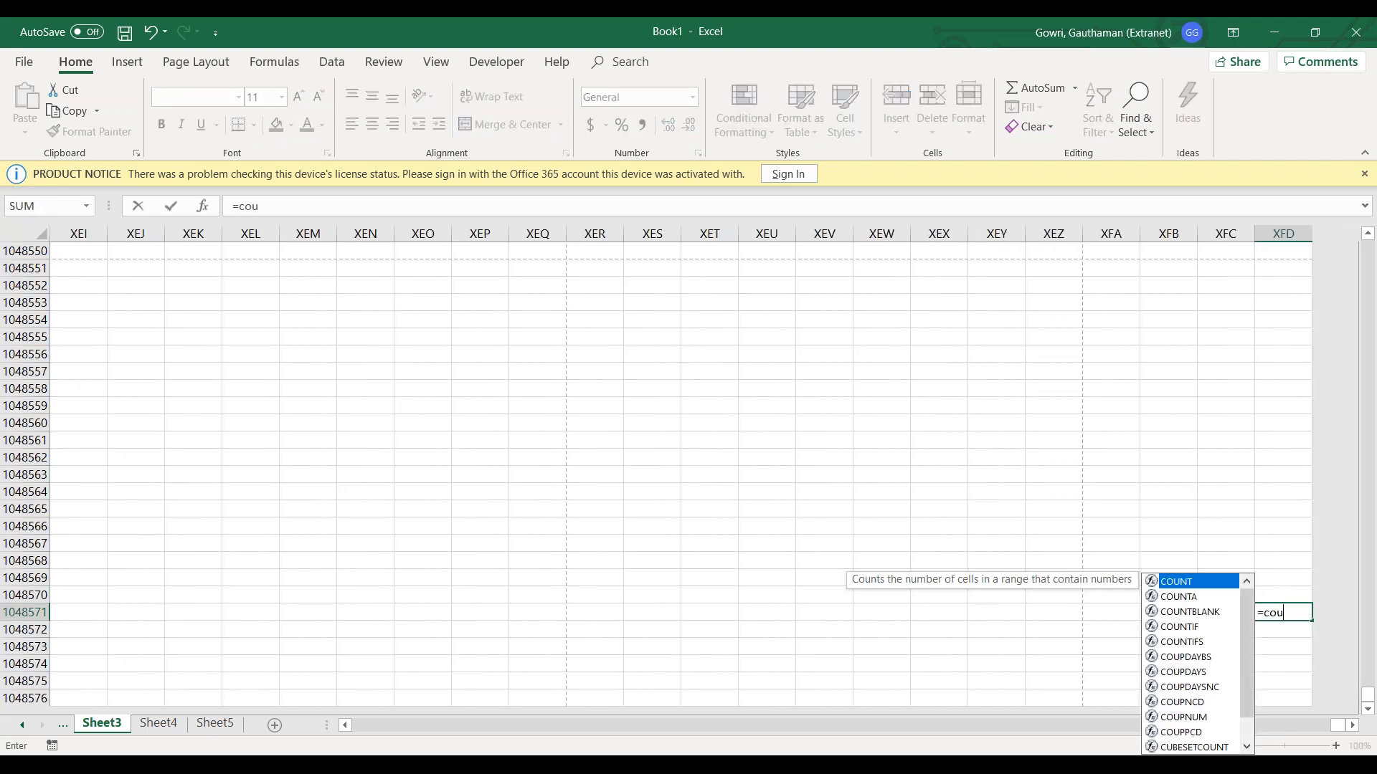
key("BackSpace")
type("lu")
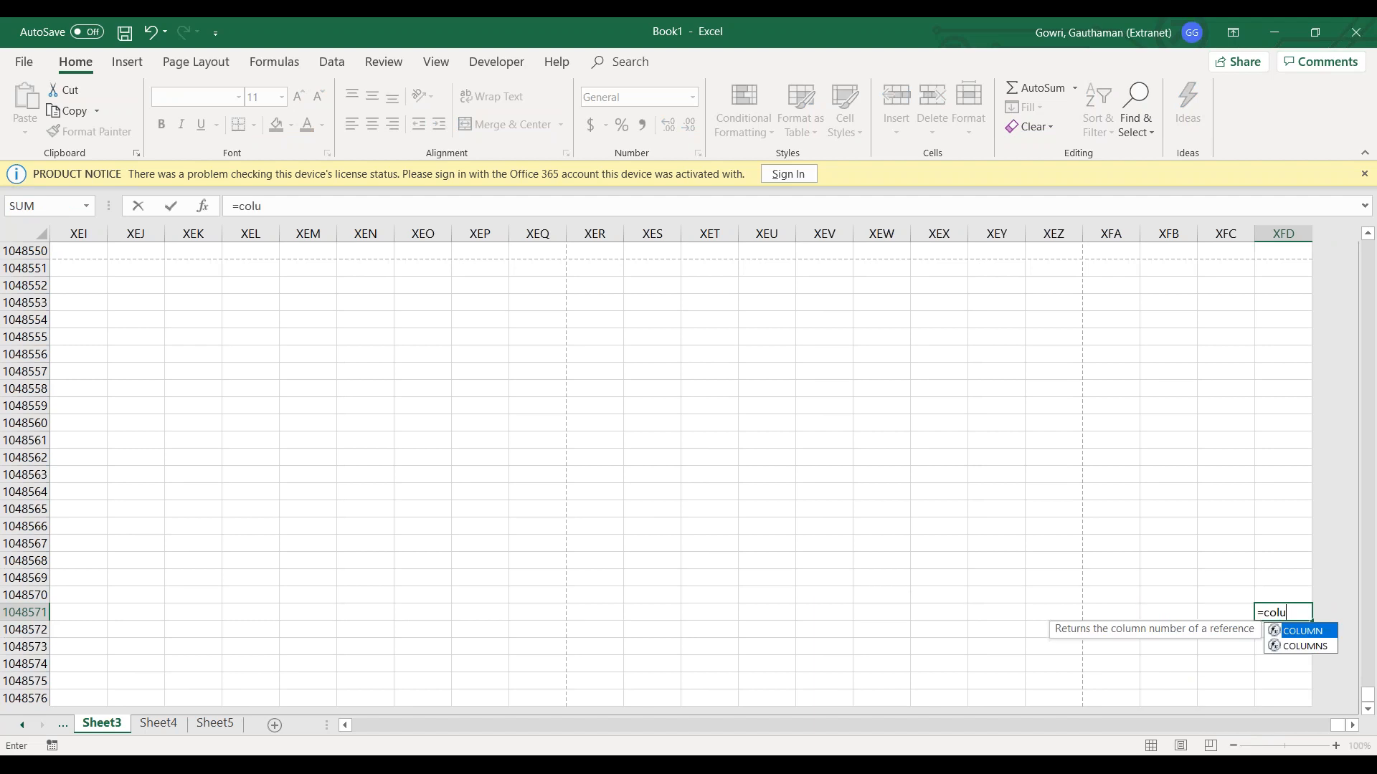
key("Tab")
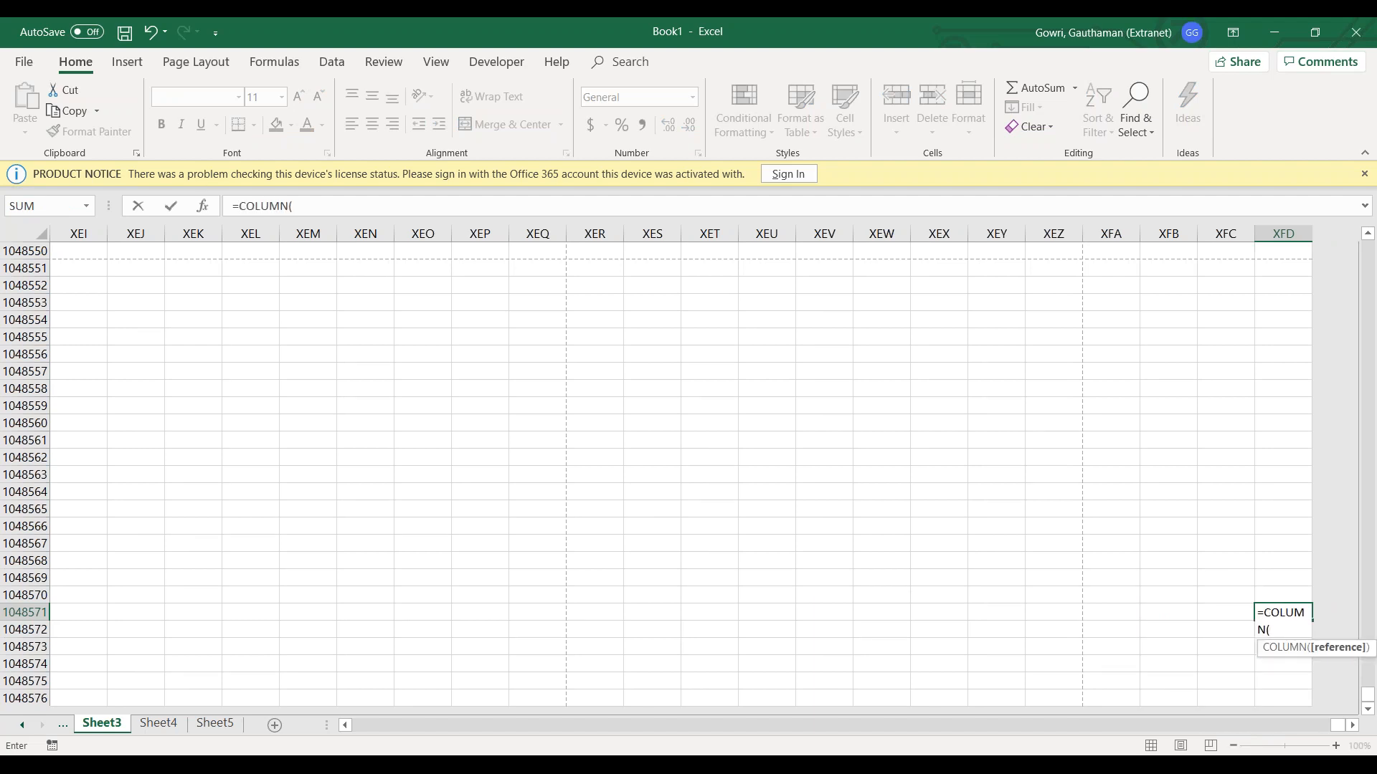
type(")")
key("Return")
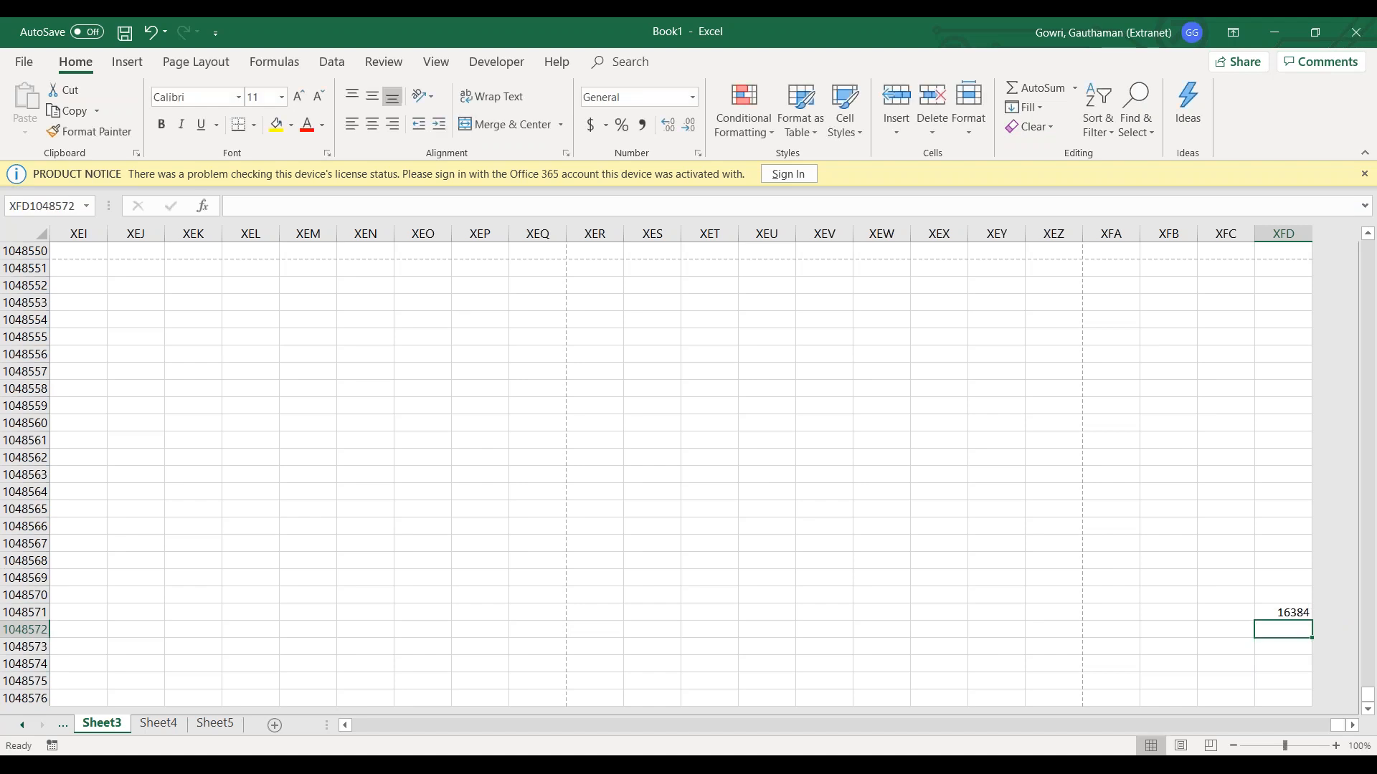
Delete the COLUMN formula from cell XFD1048571 and return to cell A1.
left_click(1290, 610)
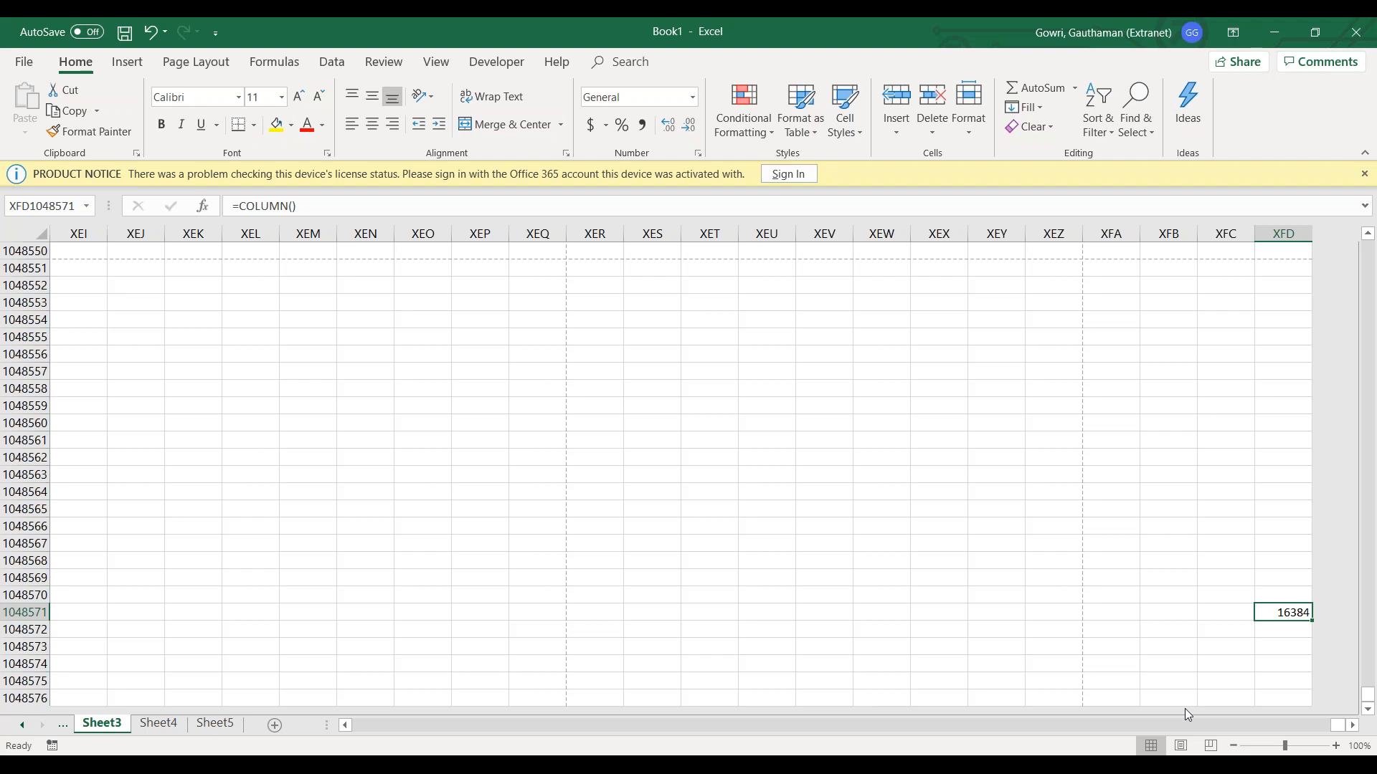
key("Delete")
key("ctrl+Home")
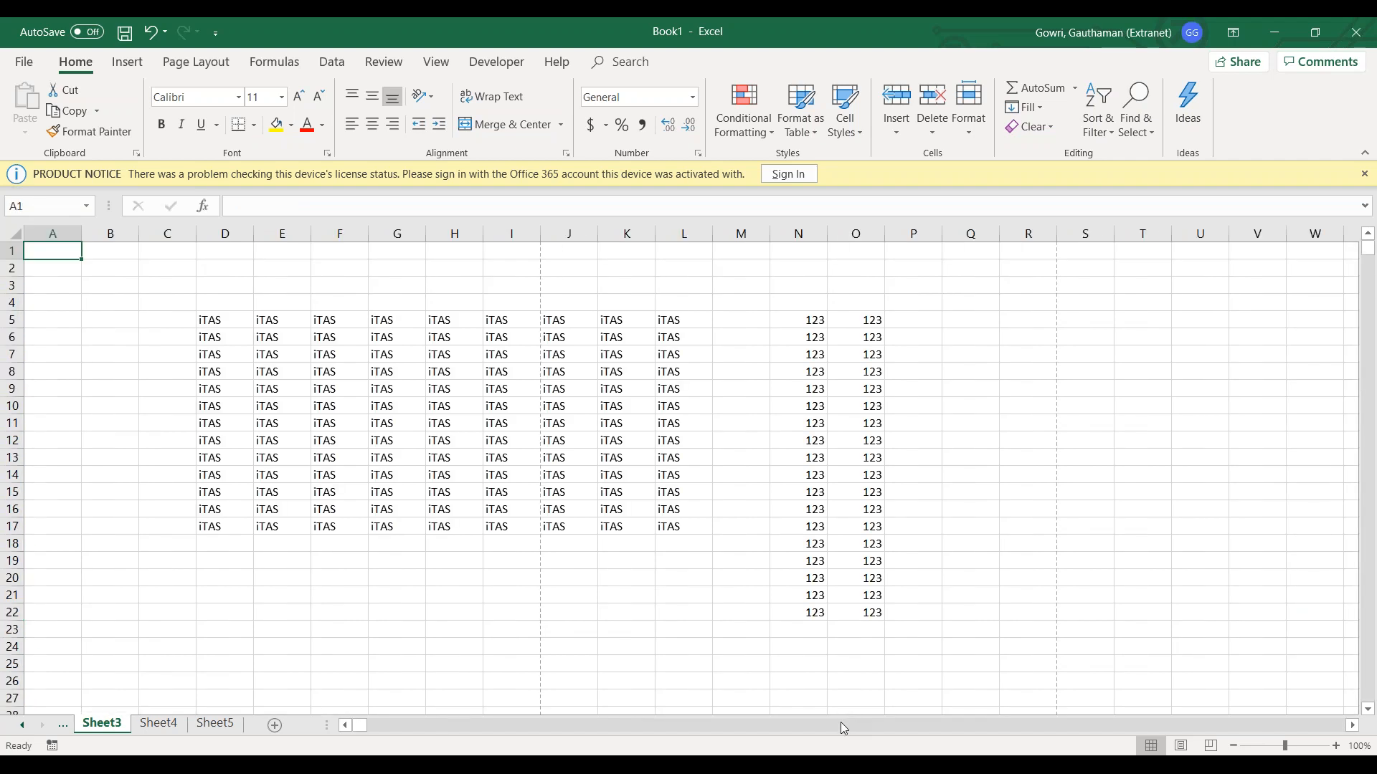
Switch to Sheet1, the first worksheet, and select cell A2.
left_click(69, 723)
left_click(69, 723)
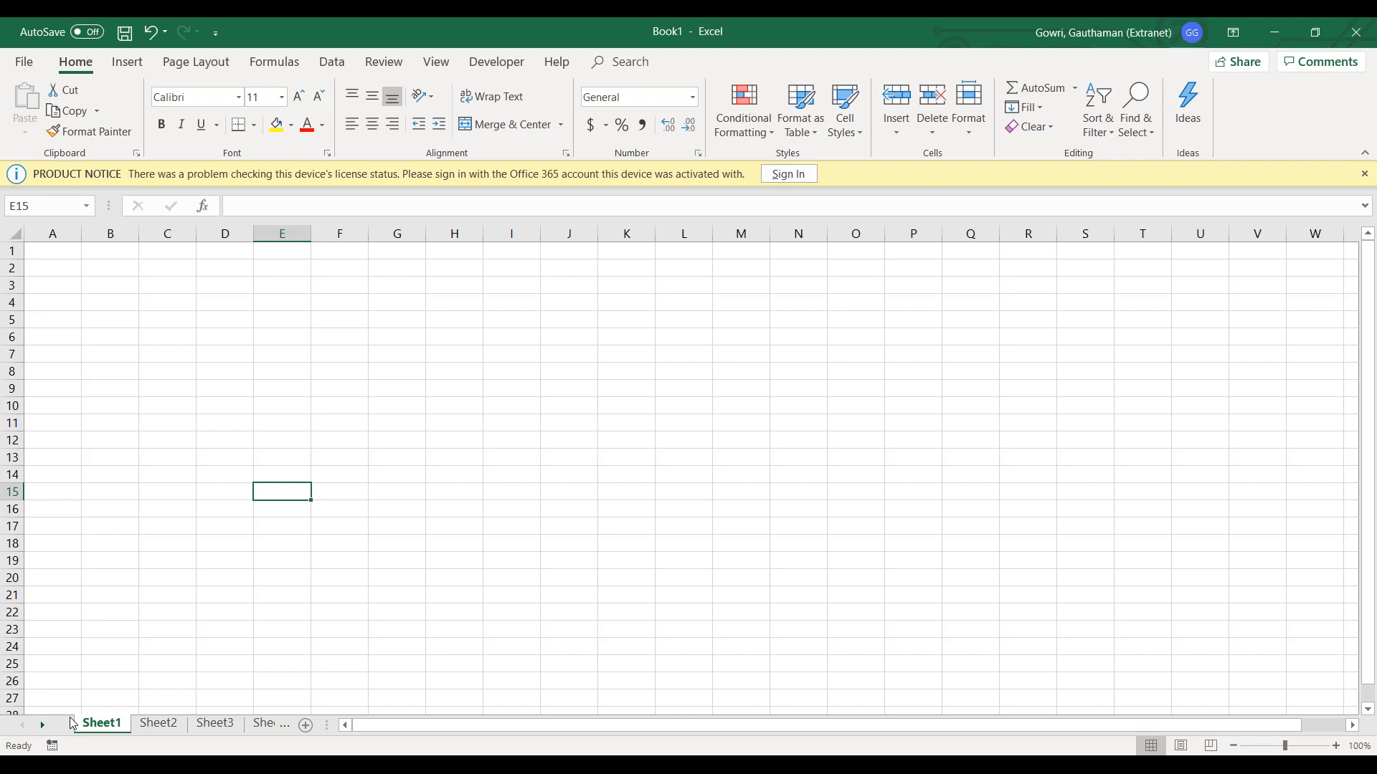
left_click(43, 727)
left_click(27, 728)
left_click(77, 438)
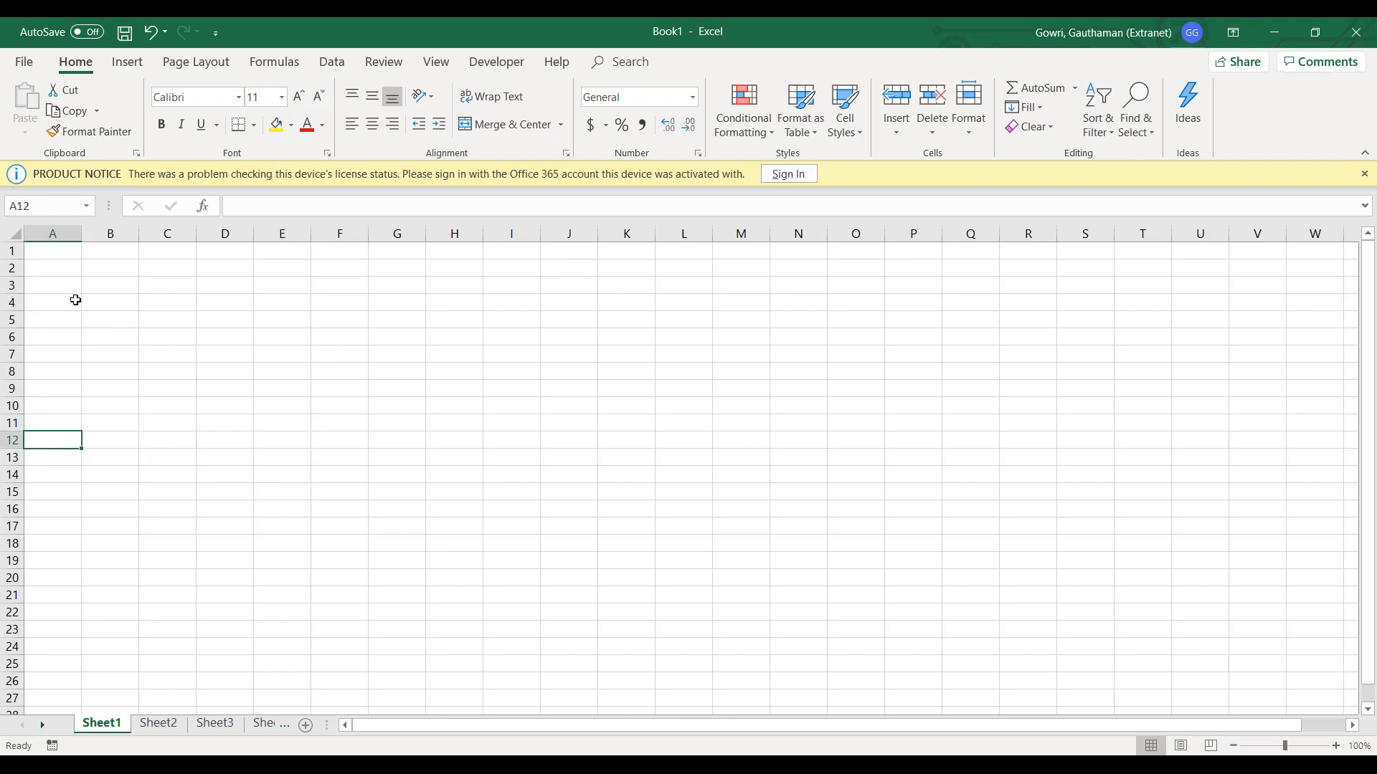
left_click(71, 261)
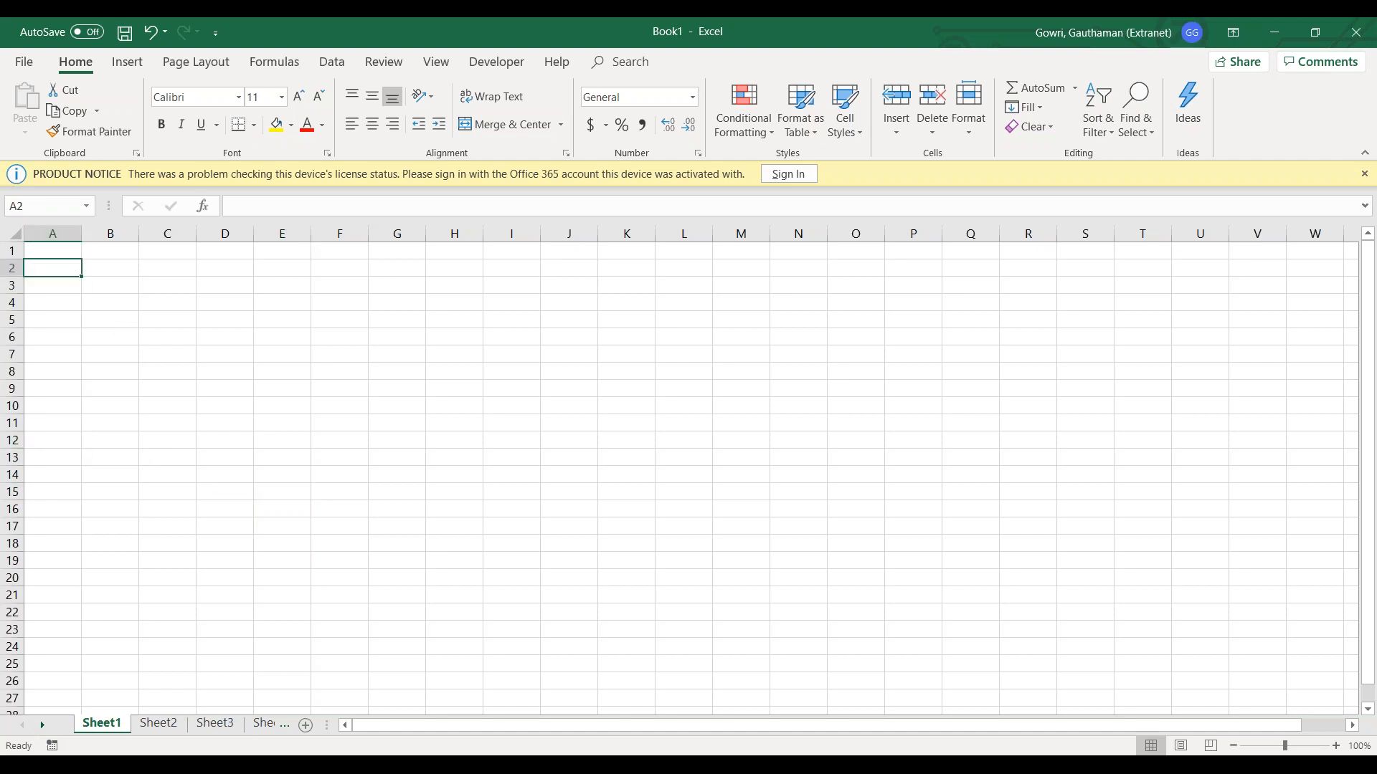
Open the workbook's Info page and show all of its document properties.
left_click(25, 63)
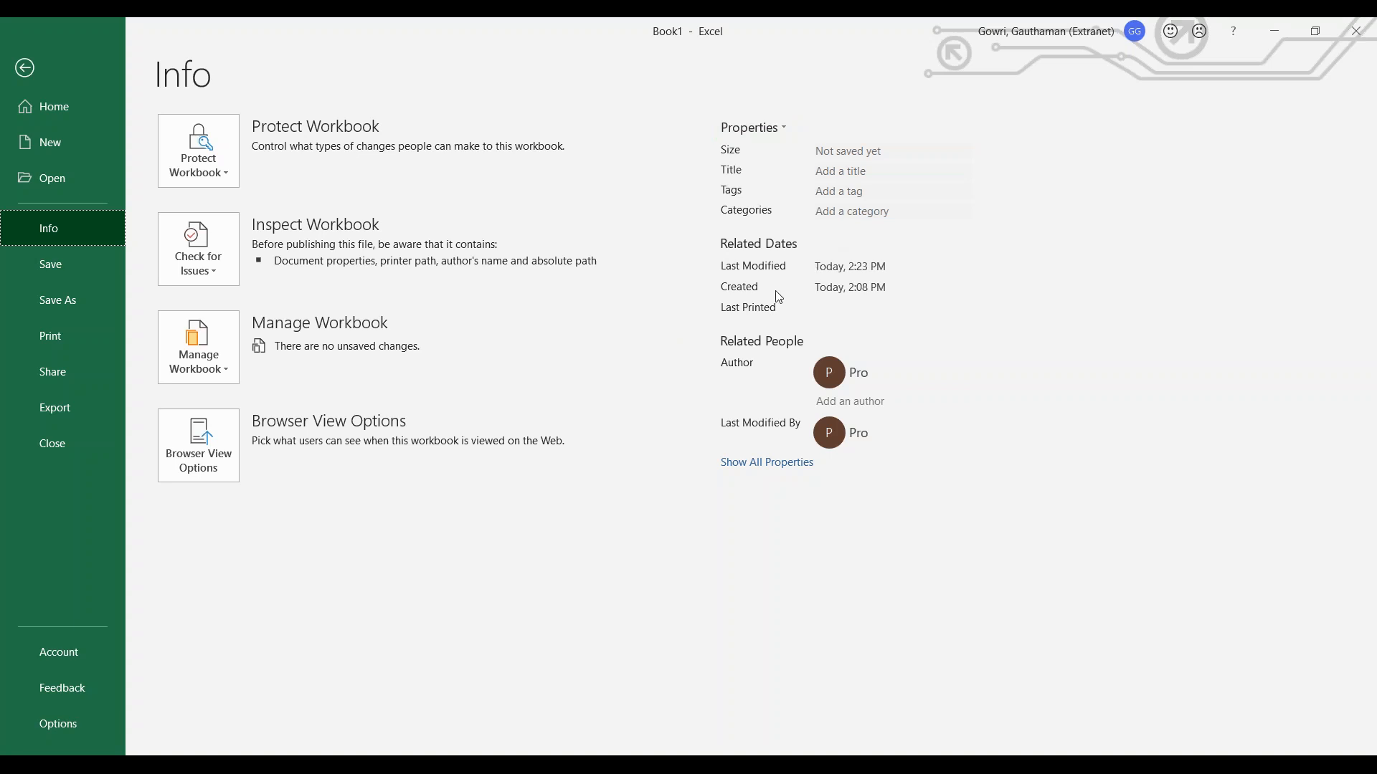
left_click(753, 463)
left_click(802, 470)
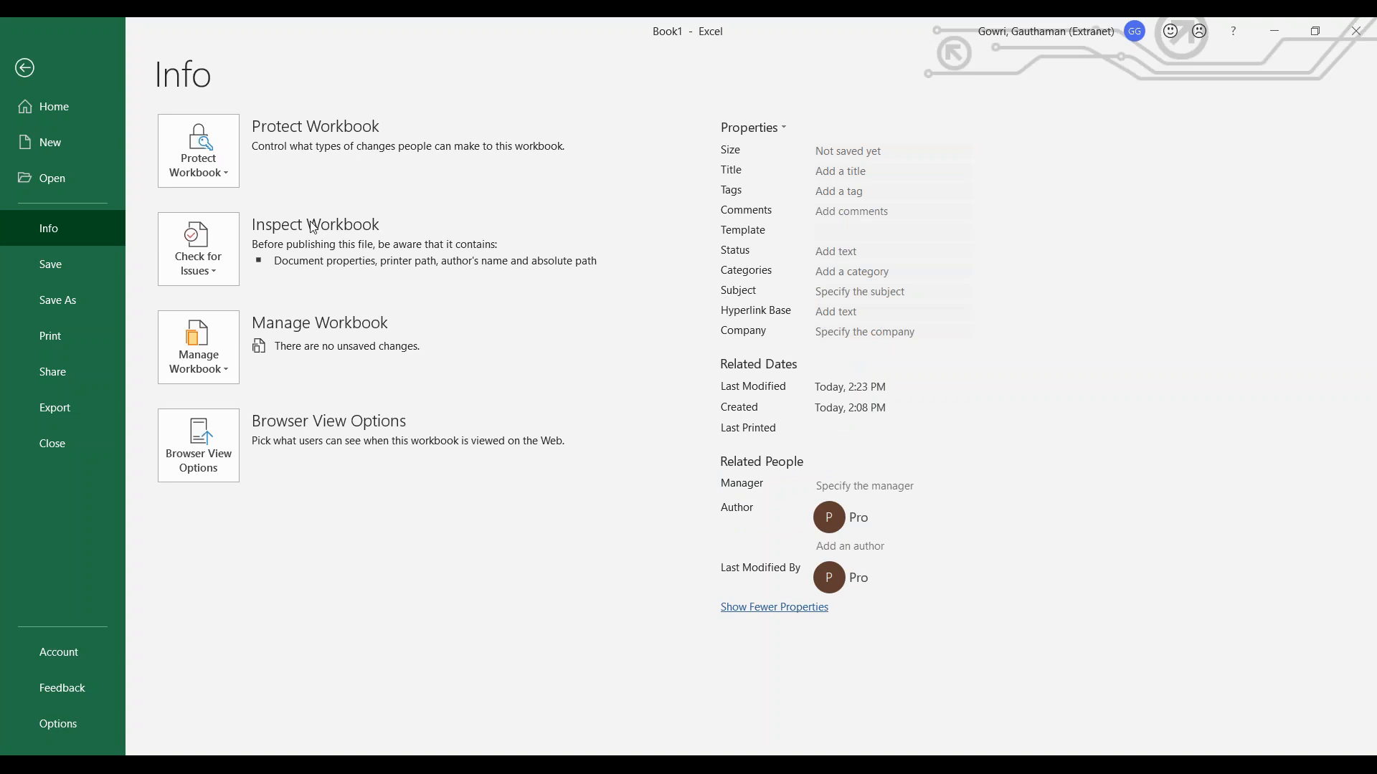
Review the Protect Workbook options on the Info page and return to Sheet1.
left_click(231, 170)
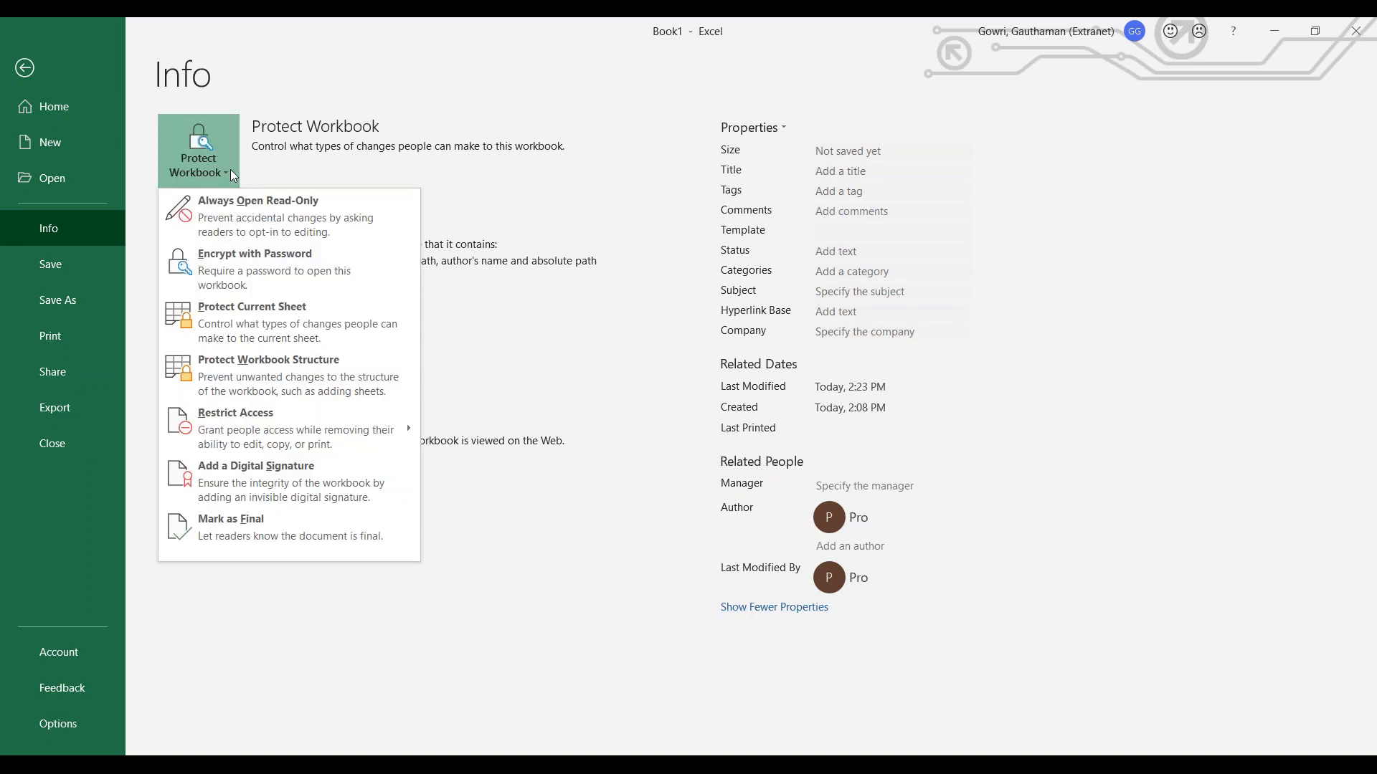
left_click(403, 172)
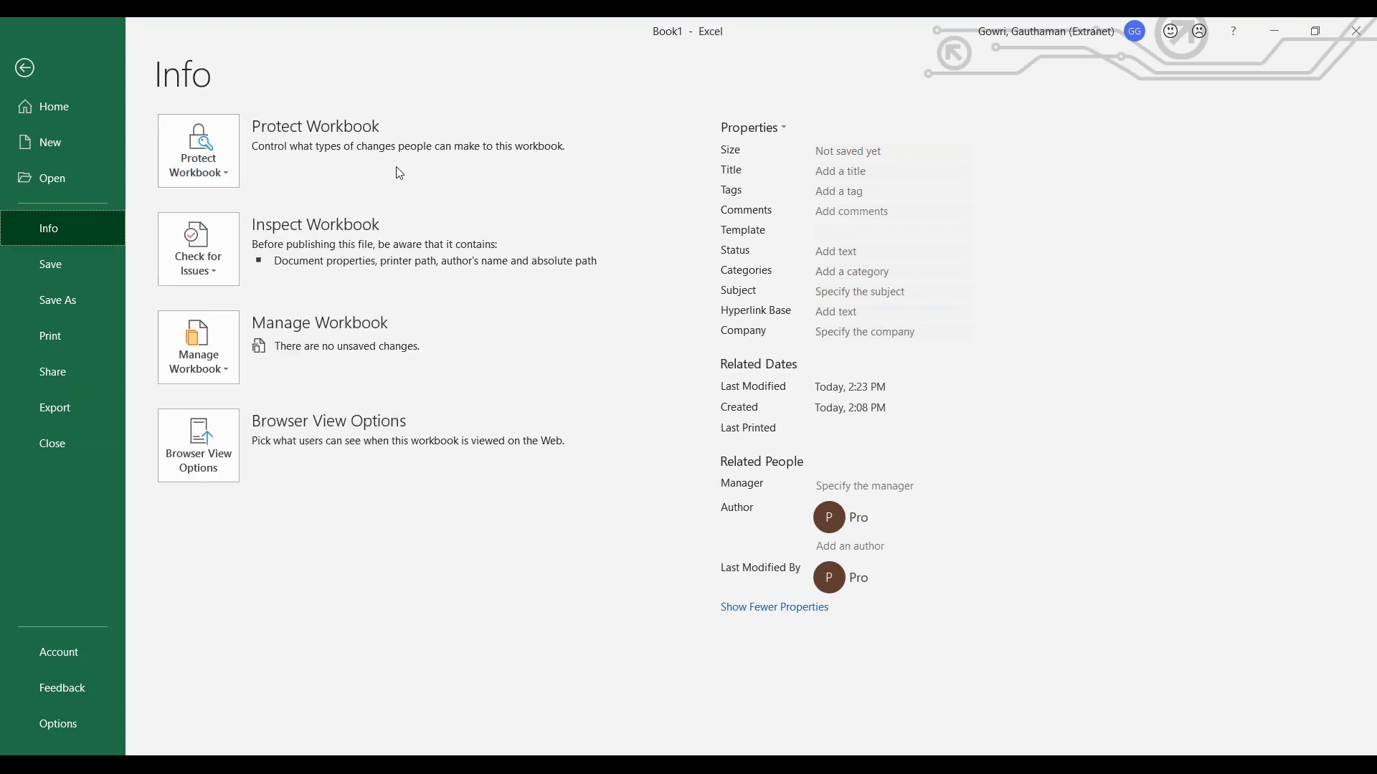
left_click(234, 174)
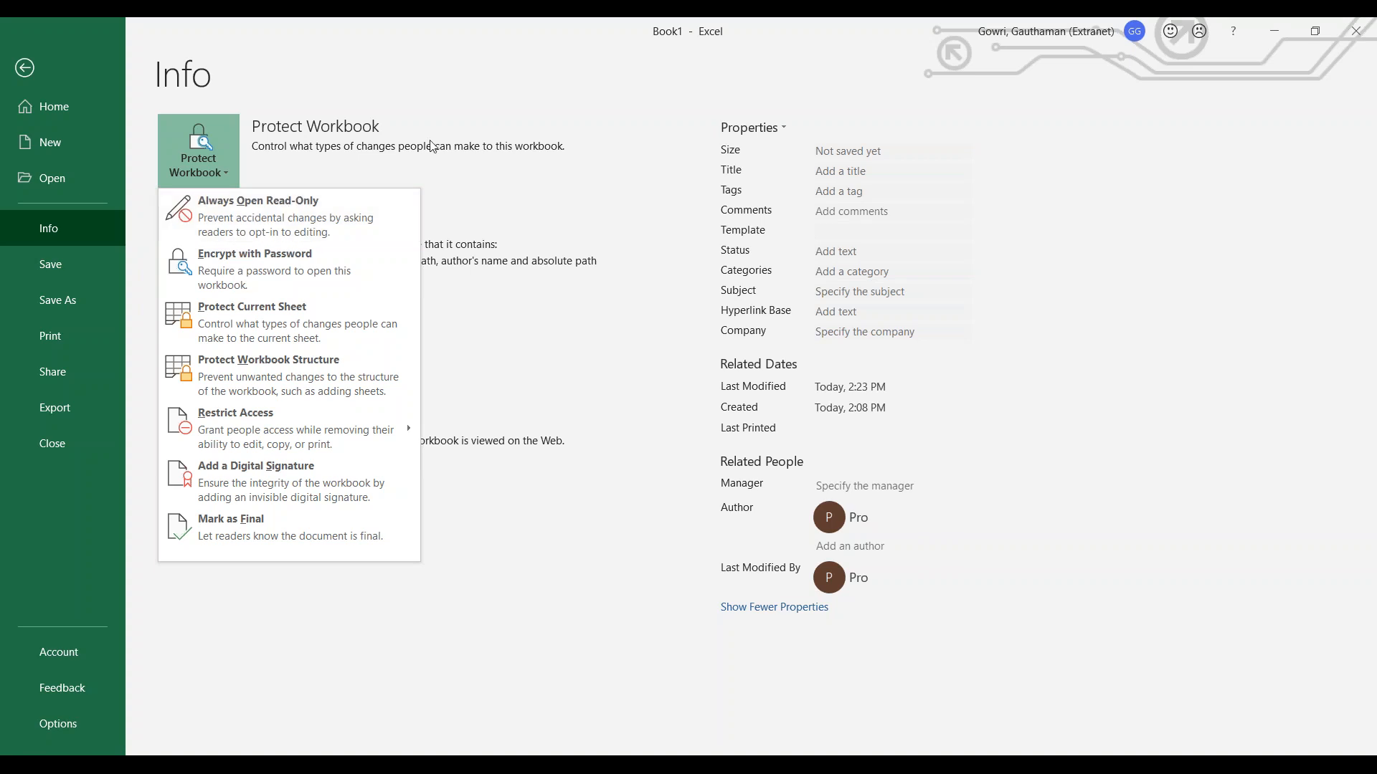
left_click(318, 154)
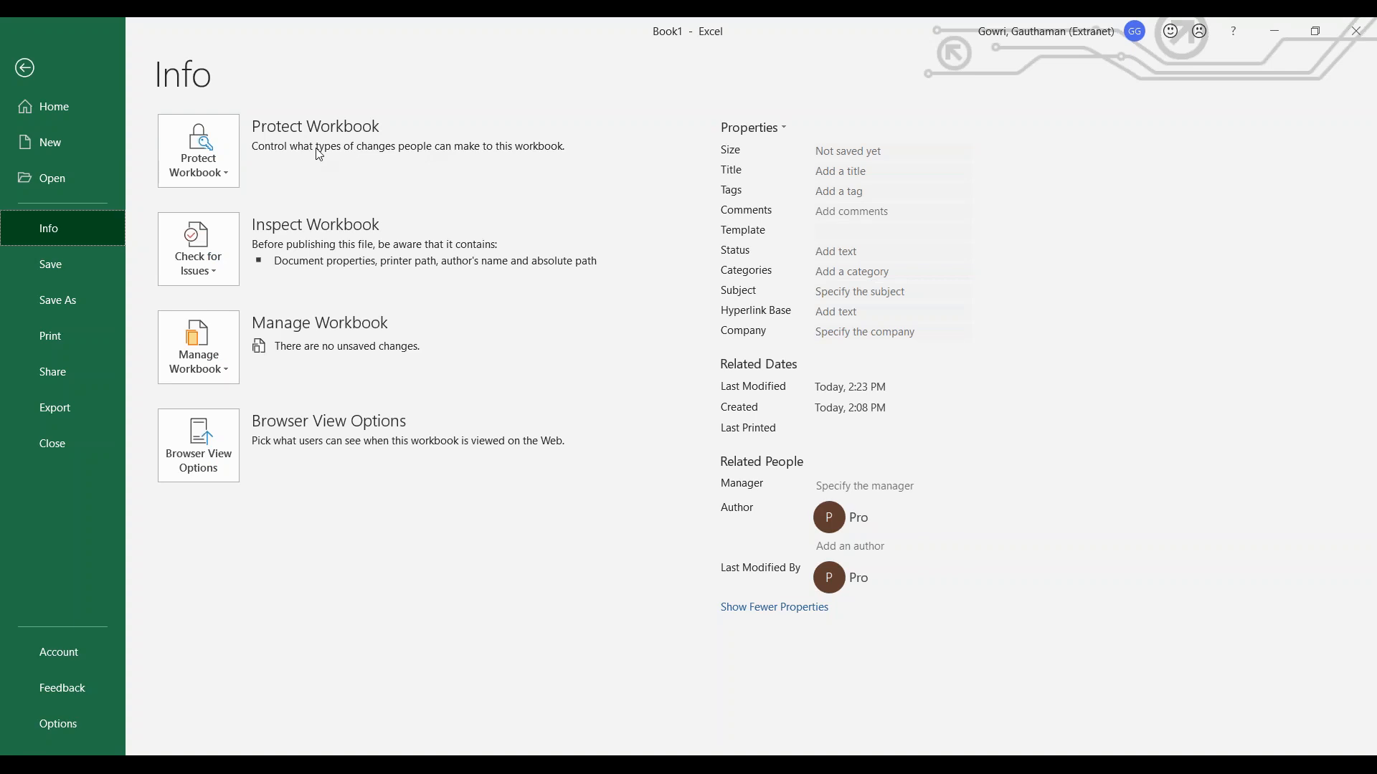
left_click(226, 175)
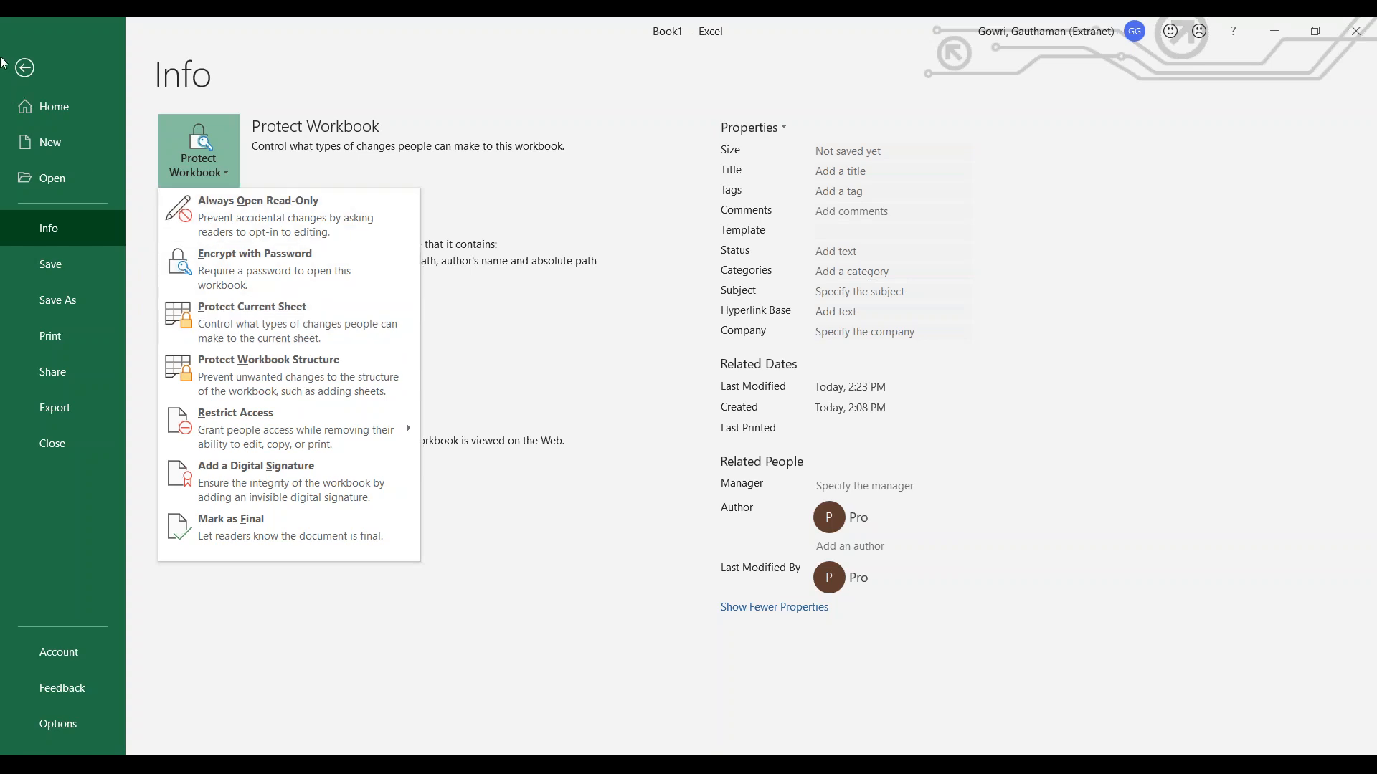
left_click(24, 67)
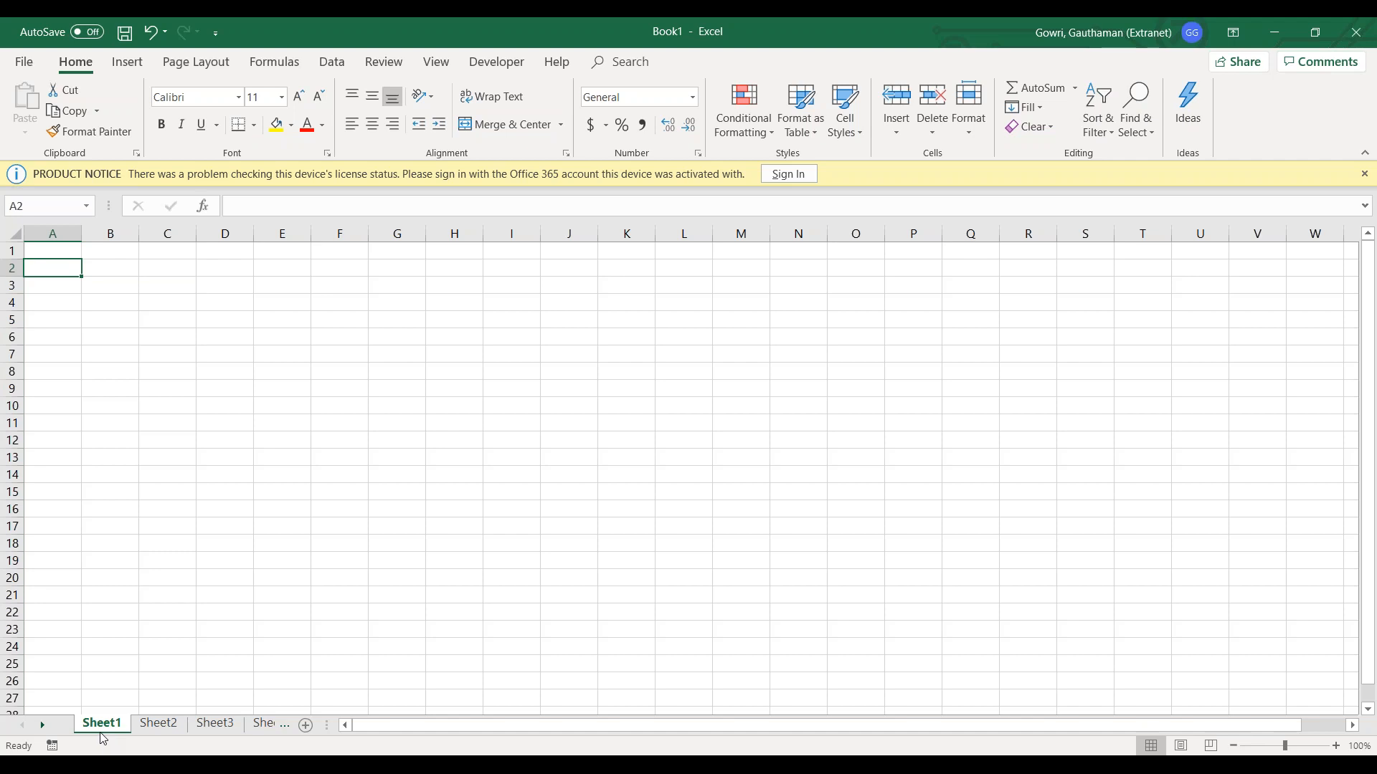
Protect Sheet2 without a password, keeping the default permissions to select locked and unlocked cells.
left_click(153, 730)
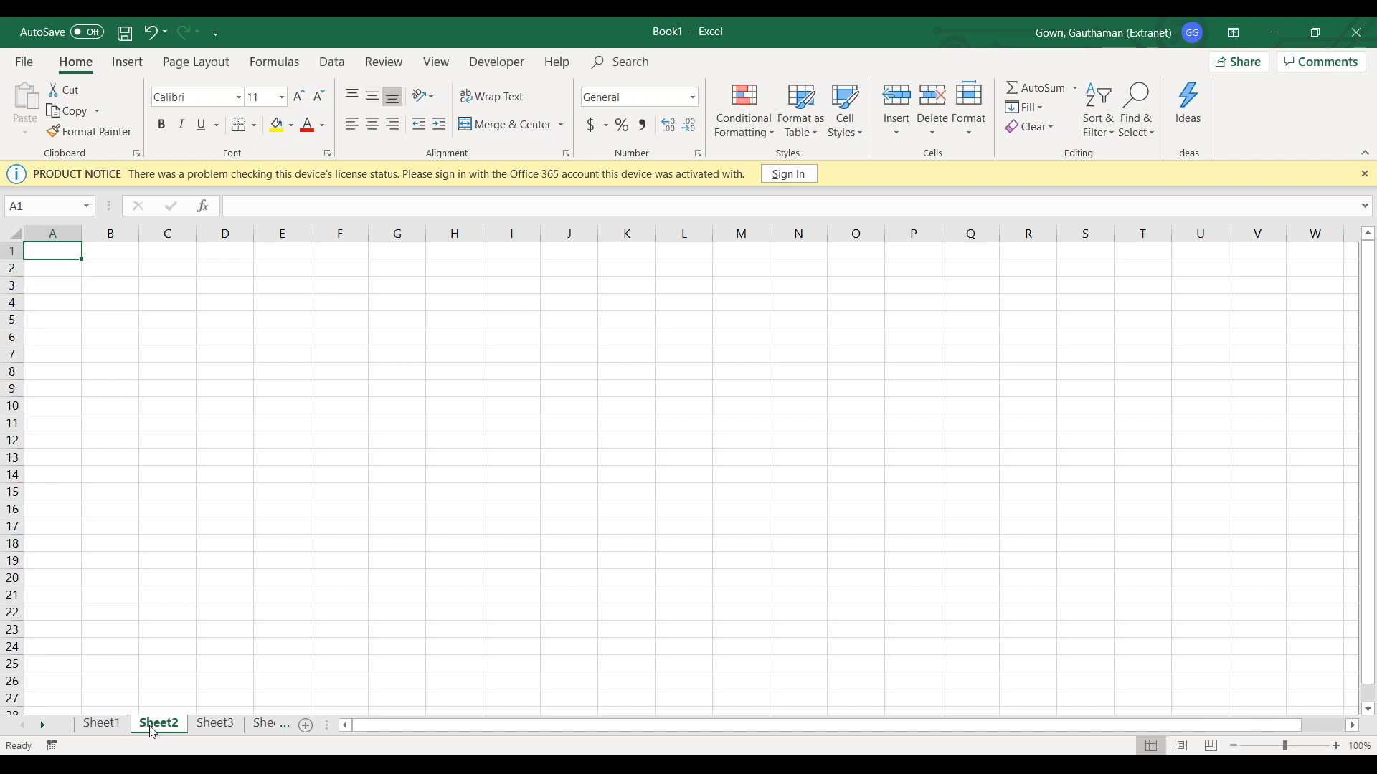
left_click(24, 61)
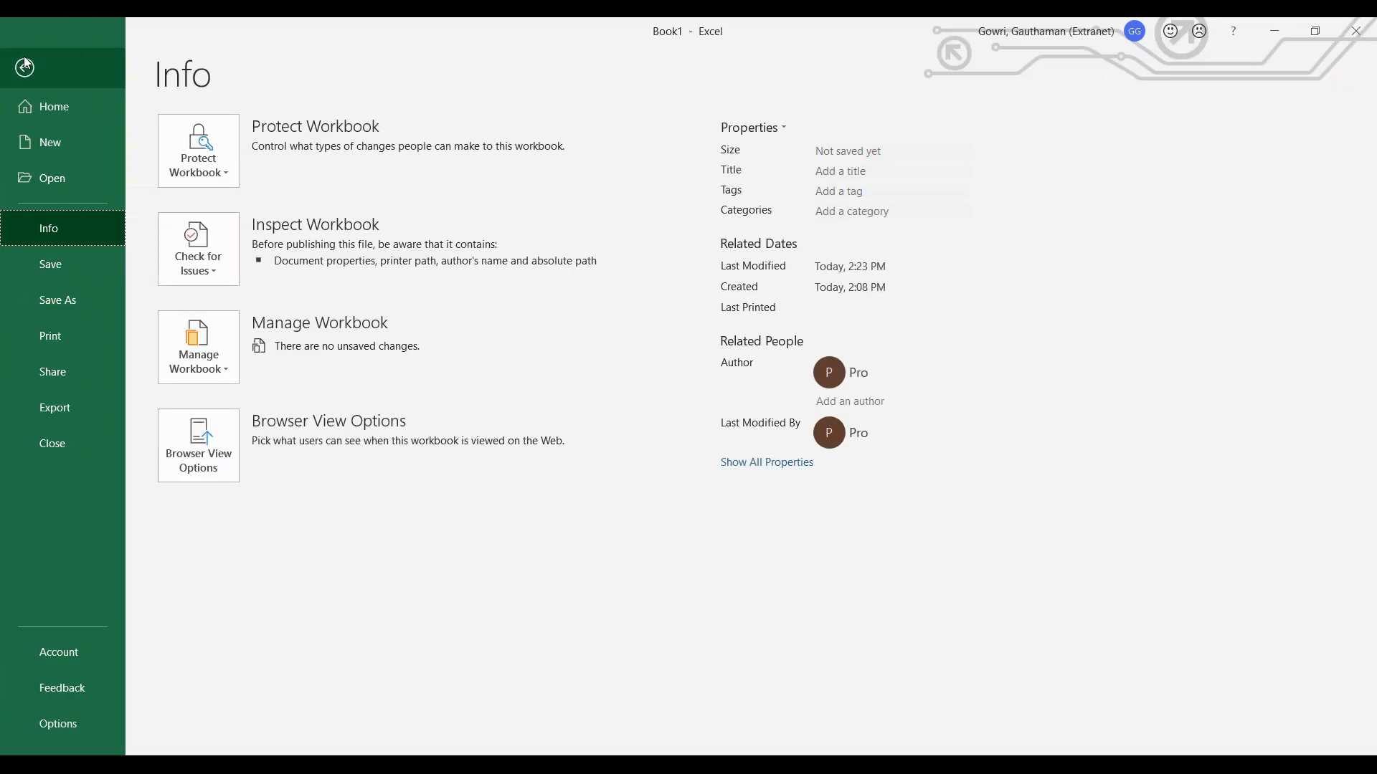
left_click(198, 175)
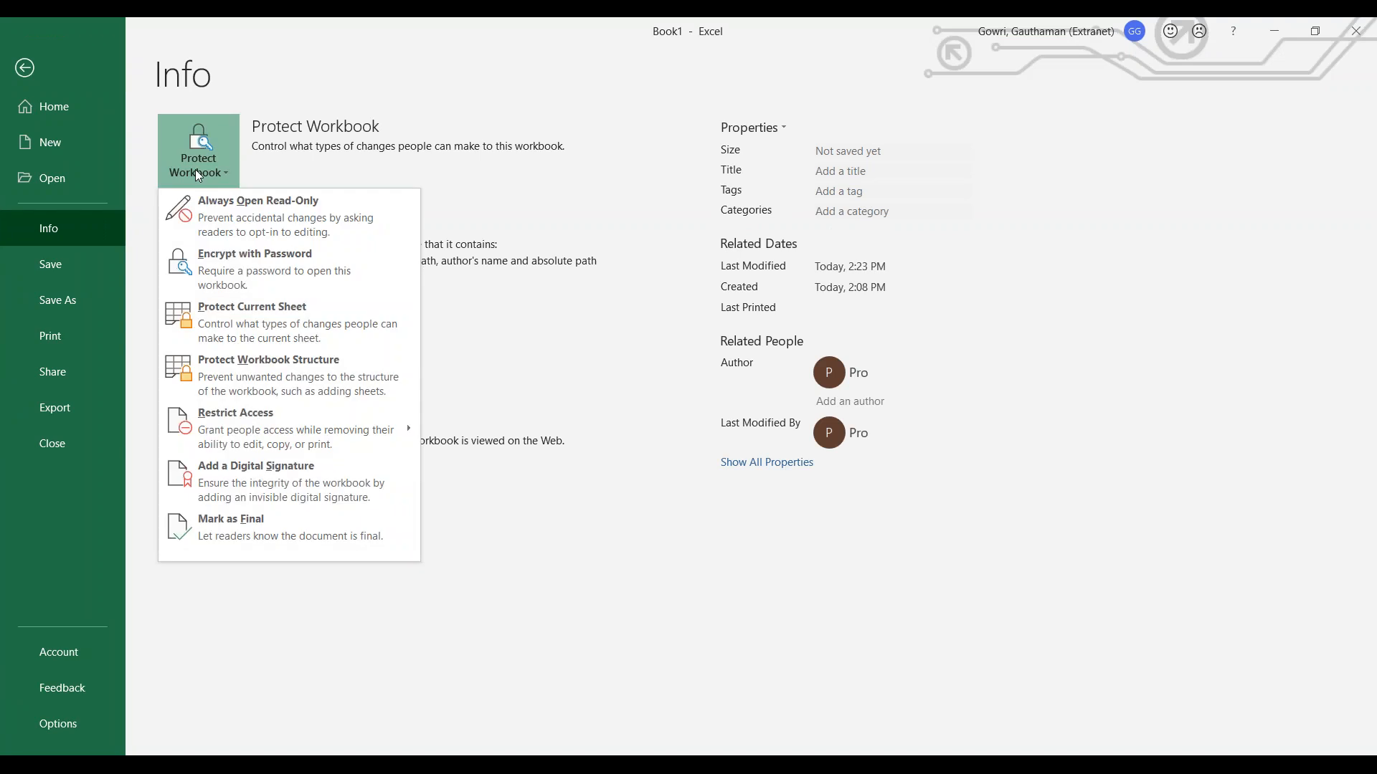
left_click(265, 345)
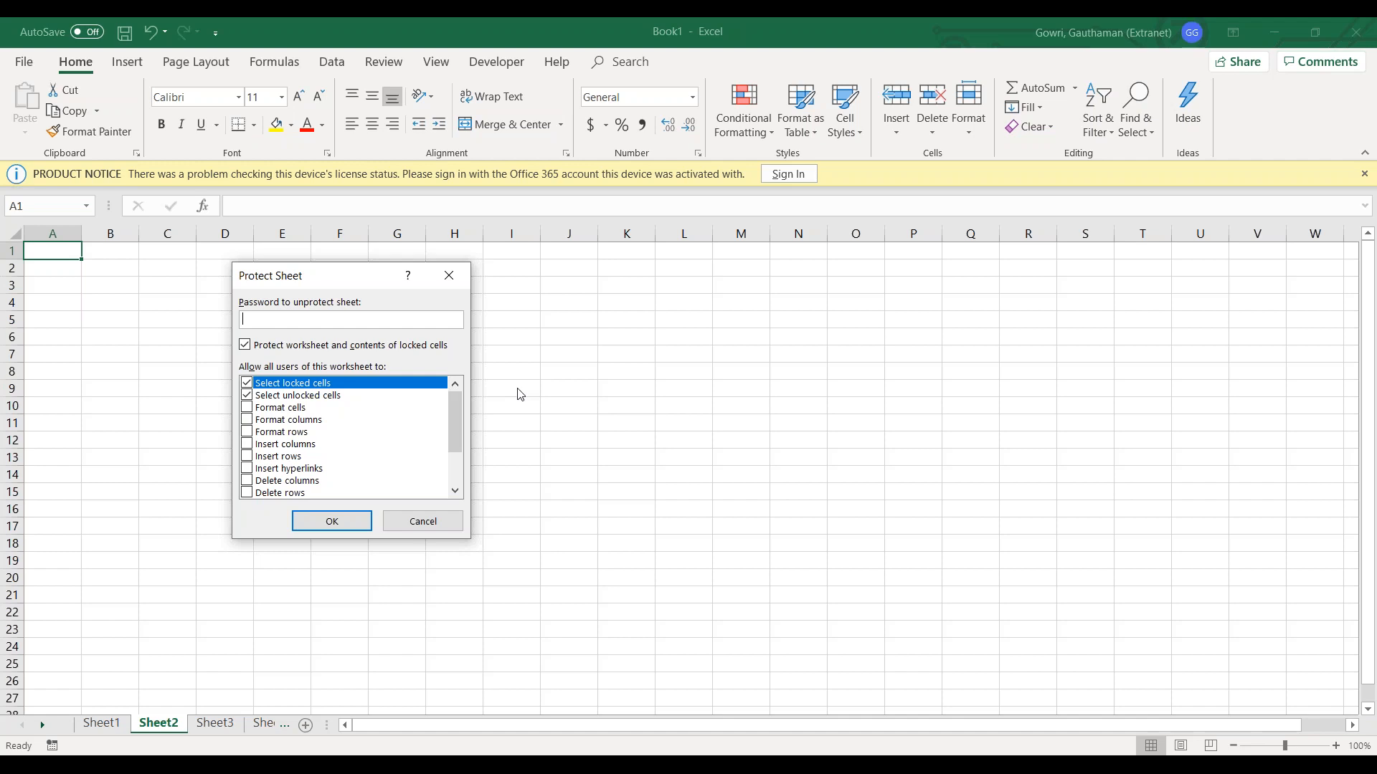
left_click_drag(456, 433, 463, 362)
scroll(457, 428, "down", 2)
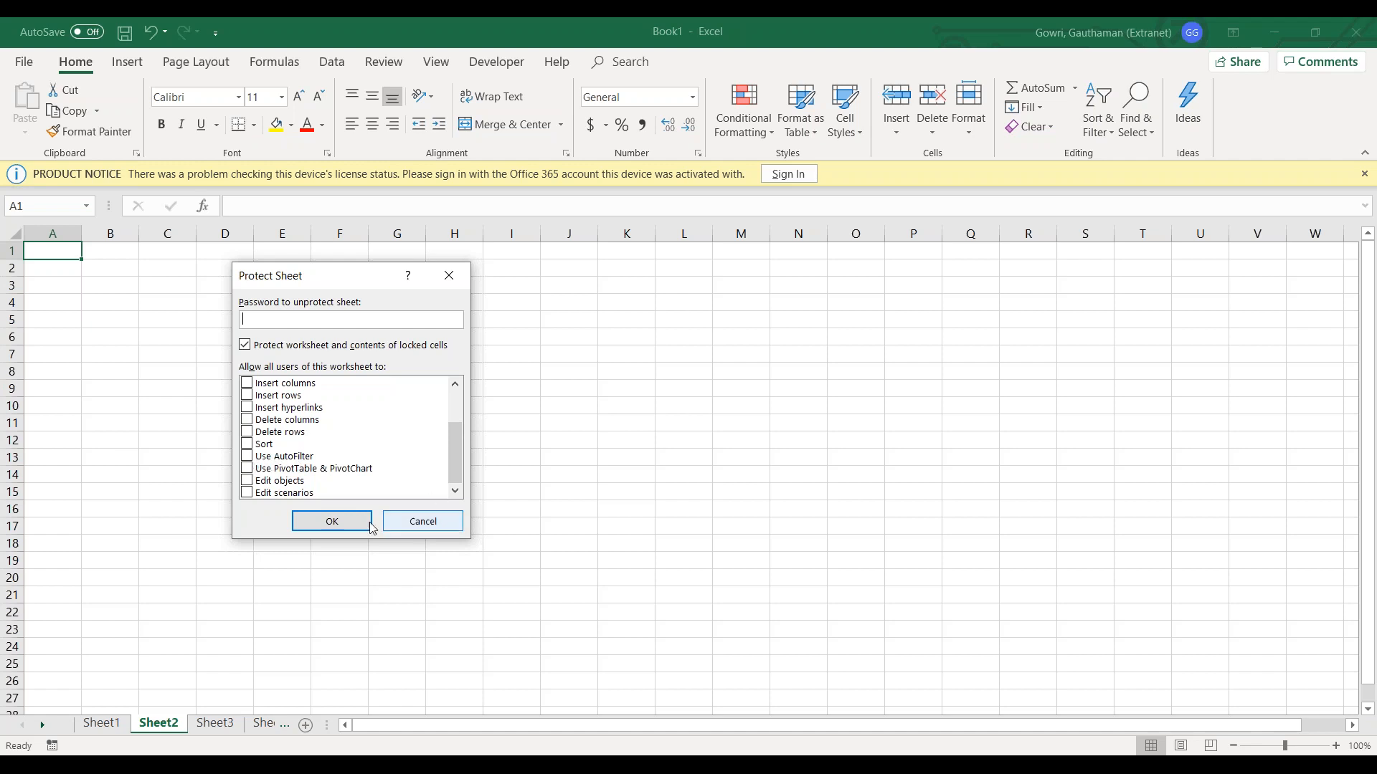
left_click(334, 521)
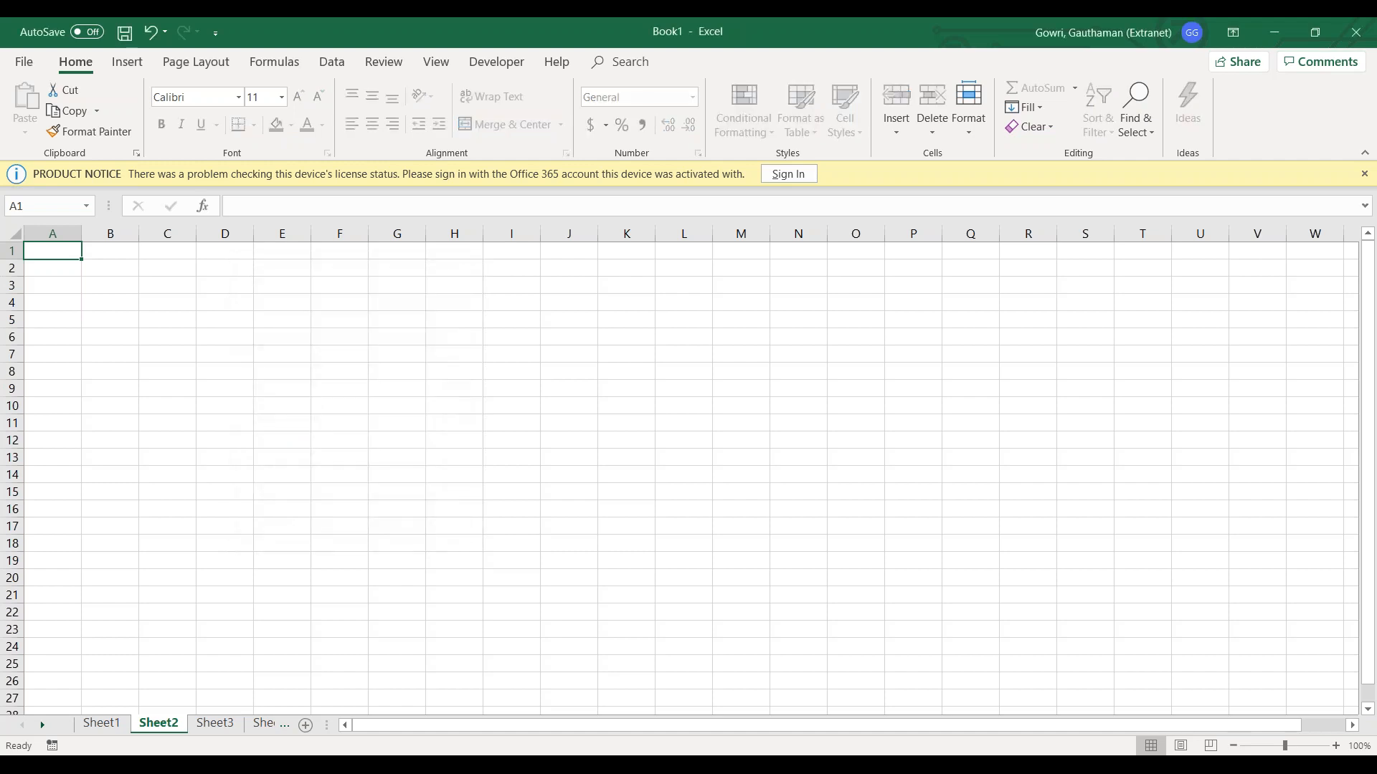
Try to enter the letter a in cell D8 to test the sheet protection, and dismiss the warning.
left_click(252, 373)
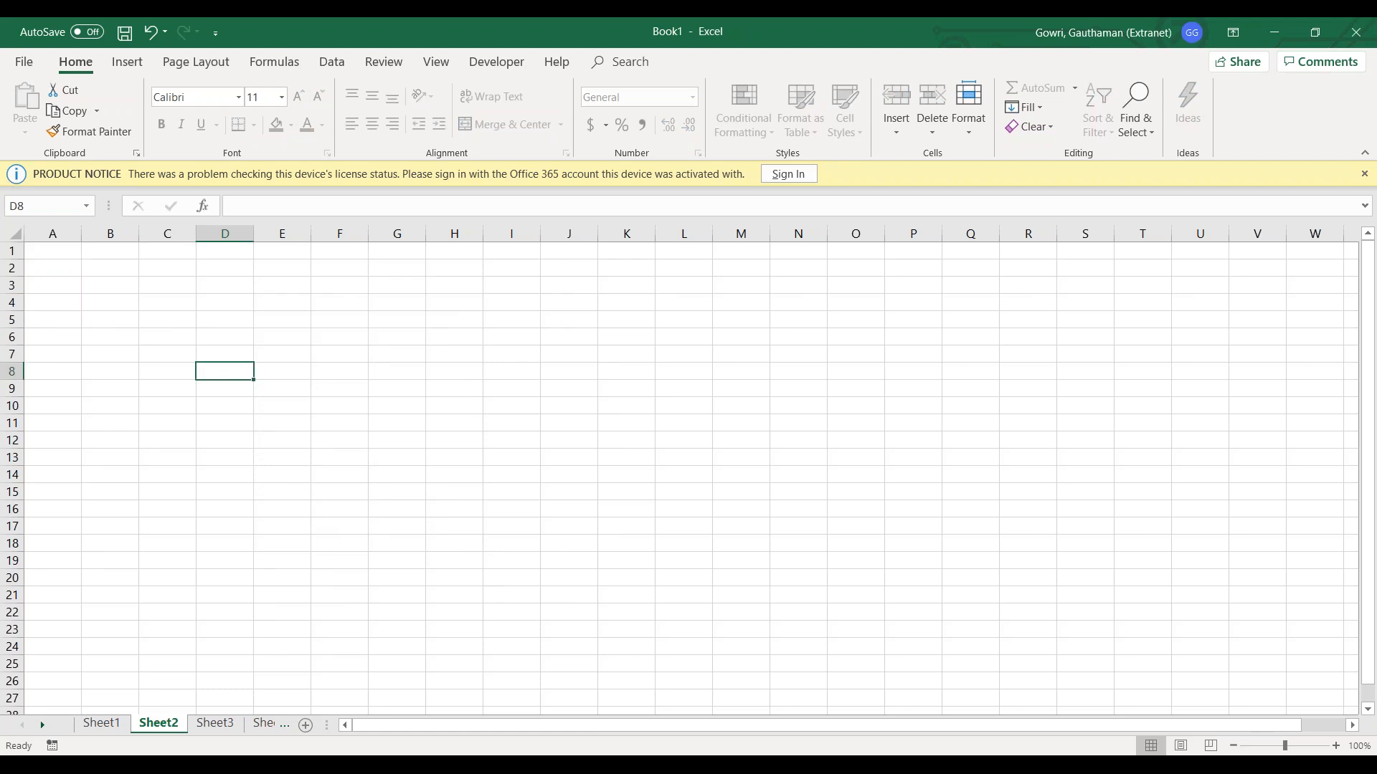
key("a")
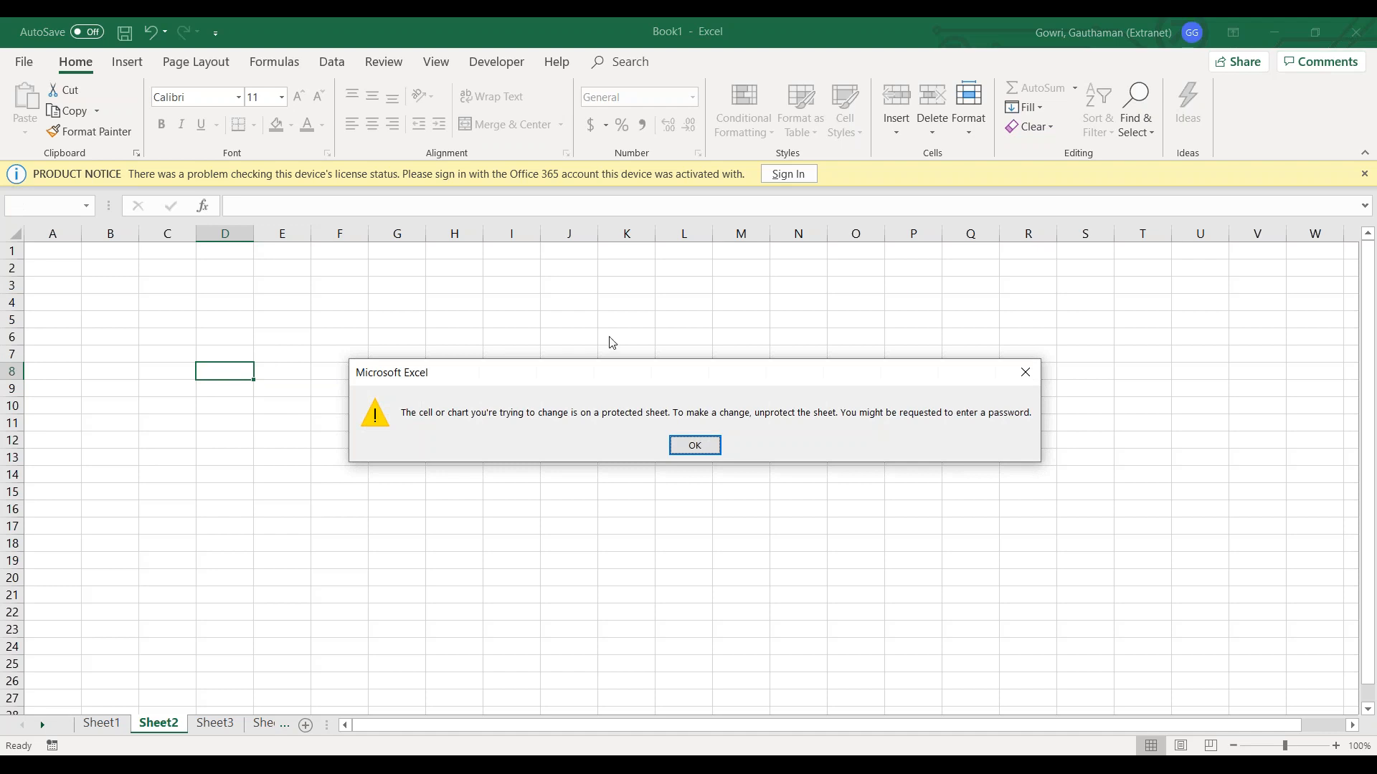
left_click(696, 447)
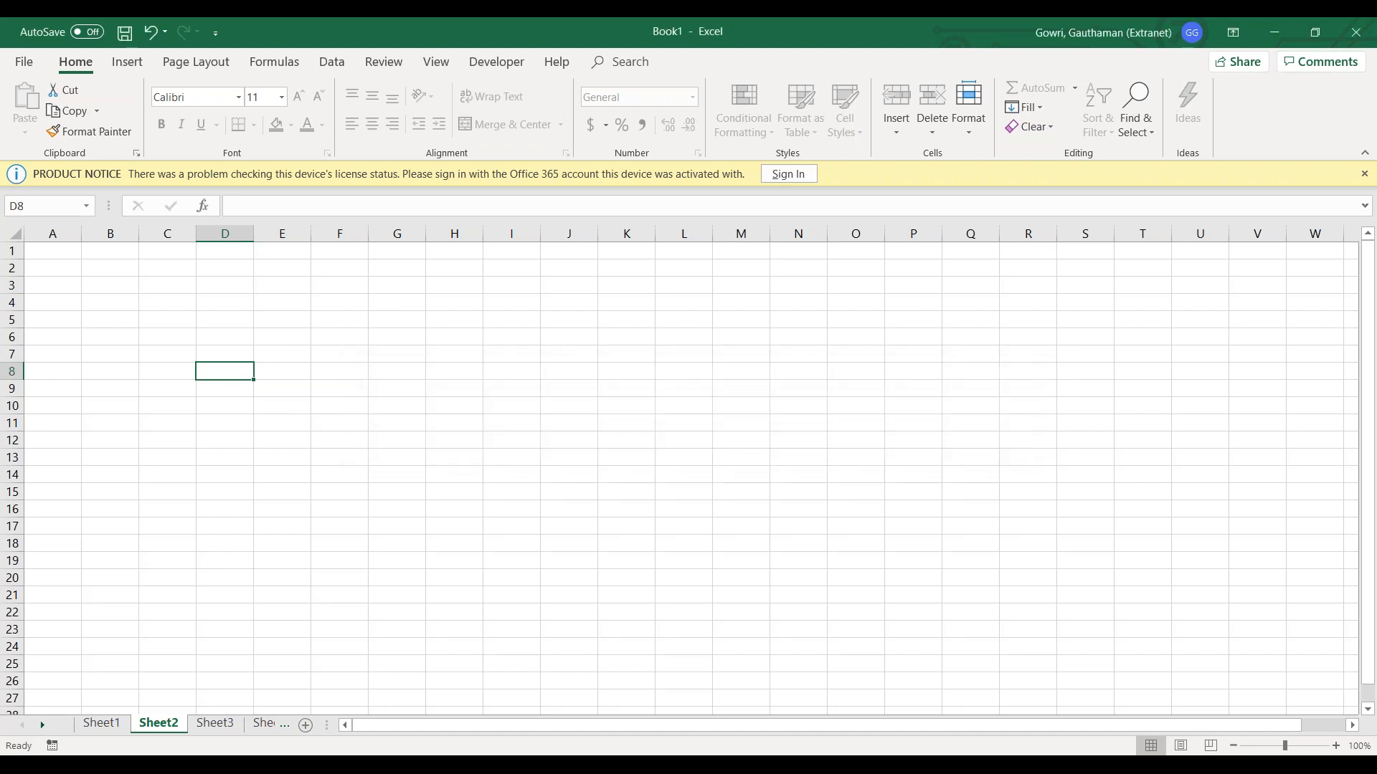
Check the workbook's protection status on the Info page and remove the protection from Sheet2.
left_click(26, 63)
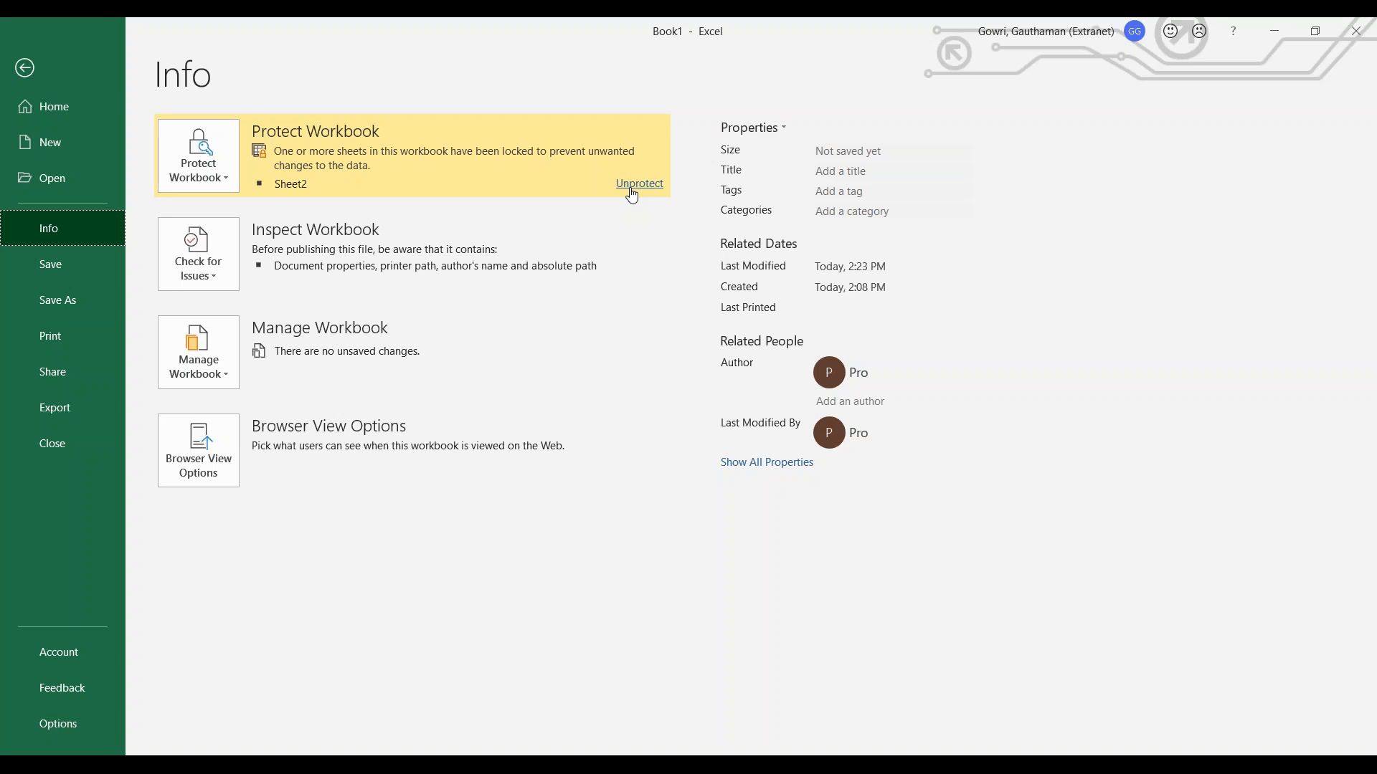
left_click(29, 79)
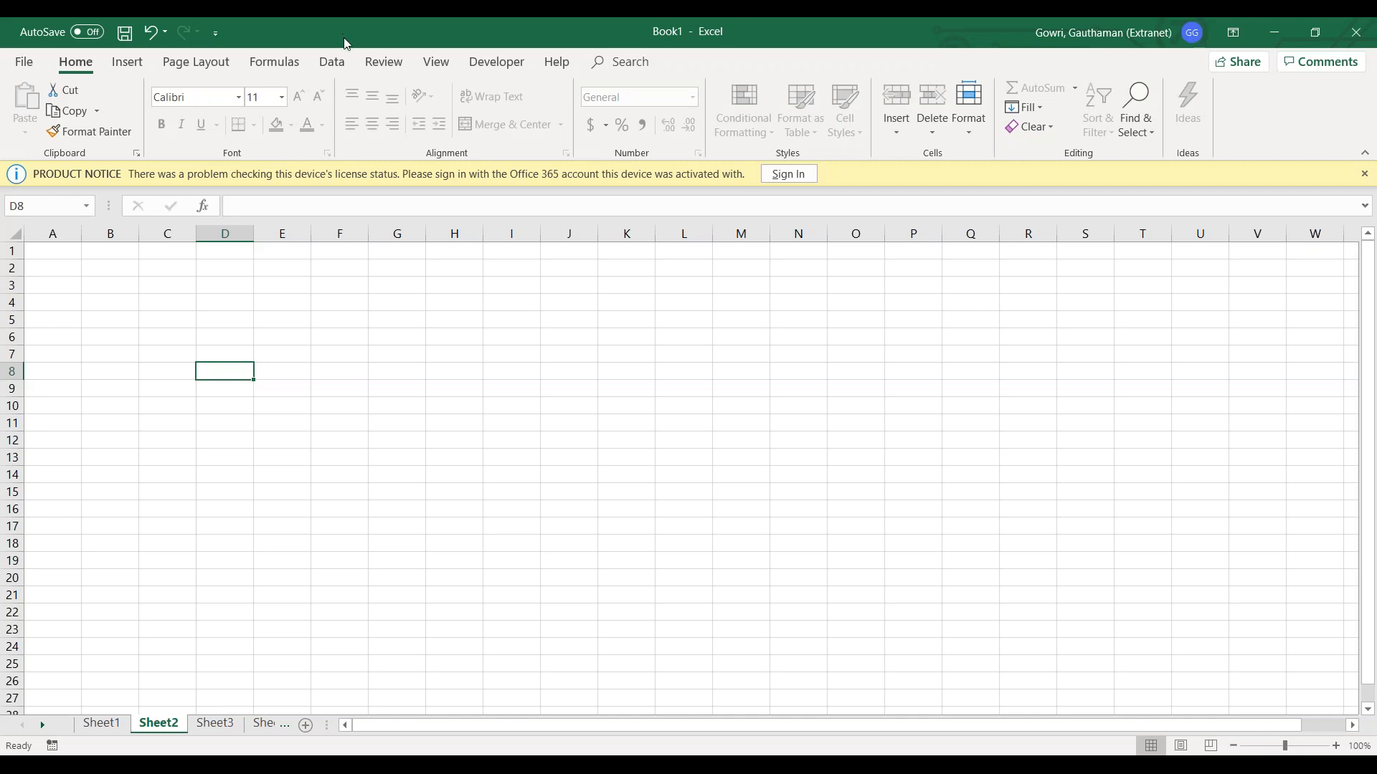
left_click(375, 65)
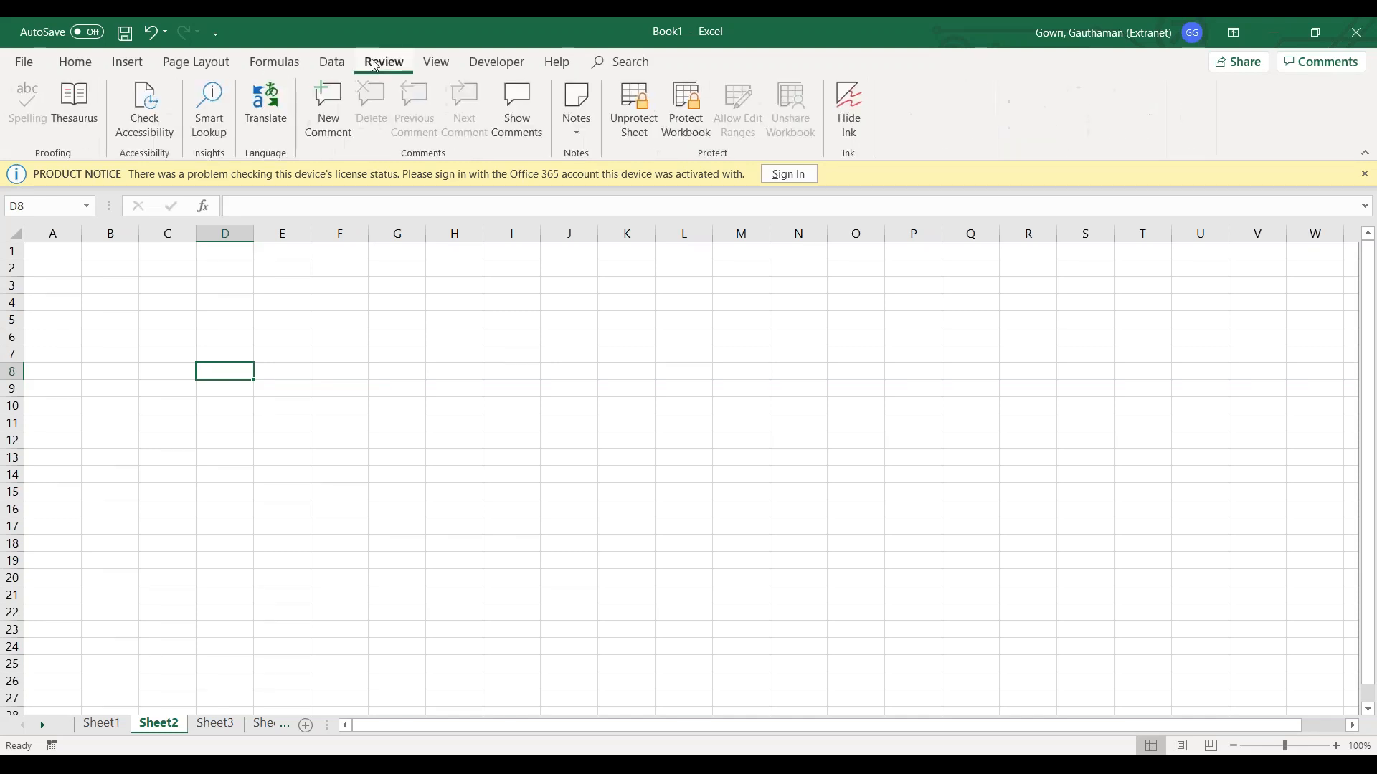
left_click(622, 126)
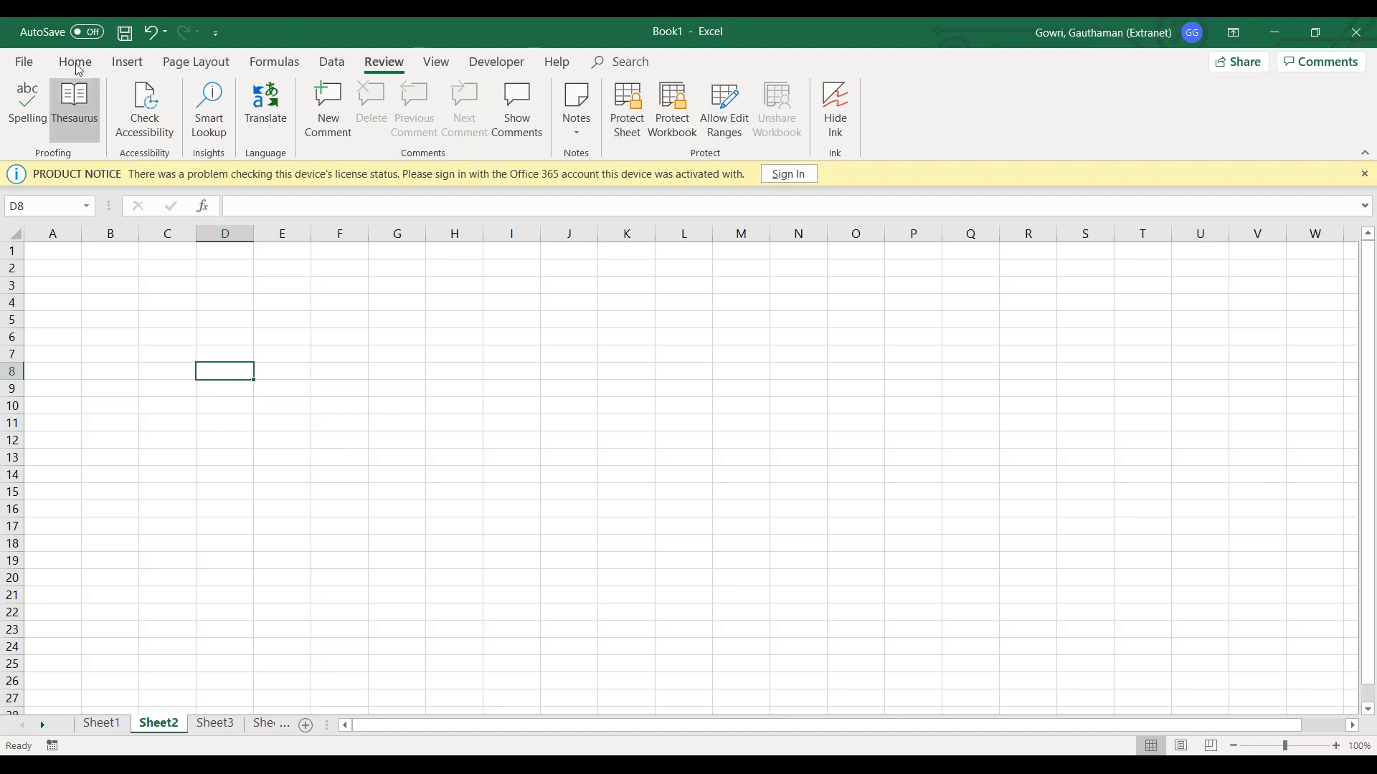
Review the Protect Workbook options, including Protect Workbook Structure, Restrict Access and Mark as Final.
left_click(25, 63)
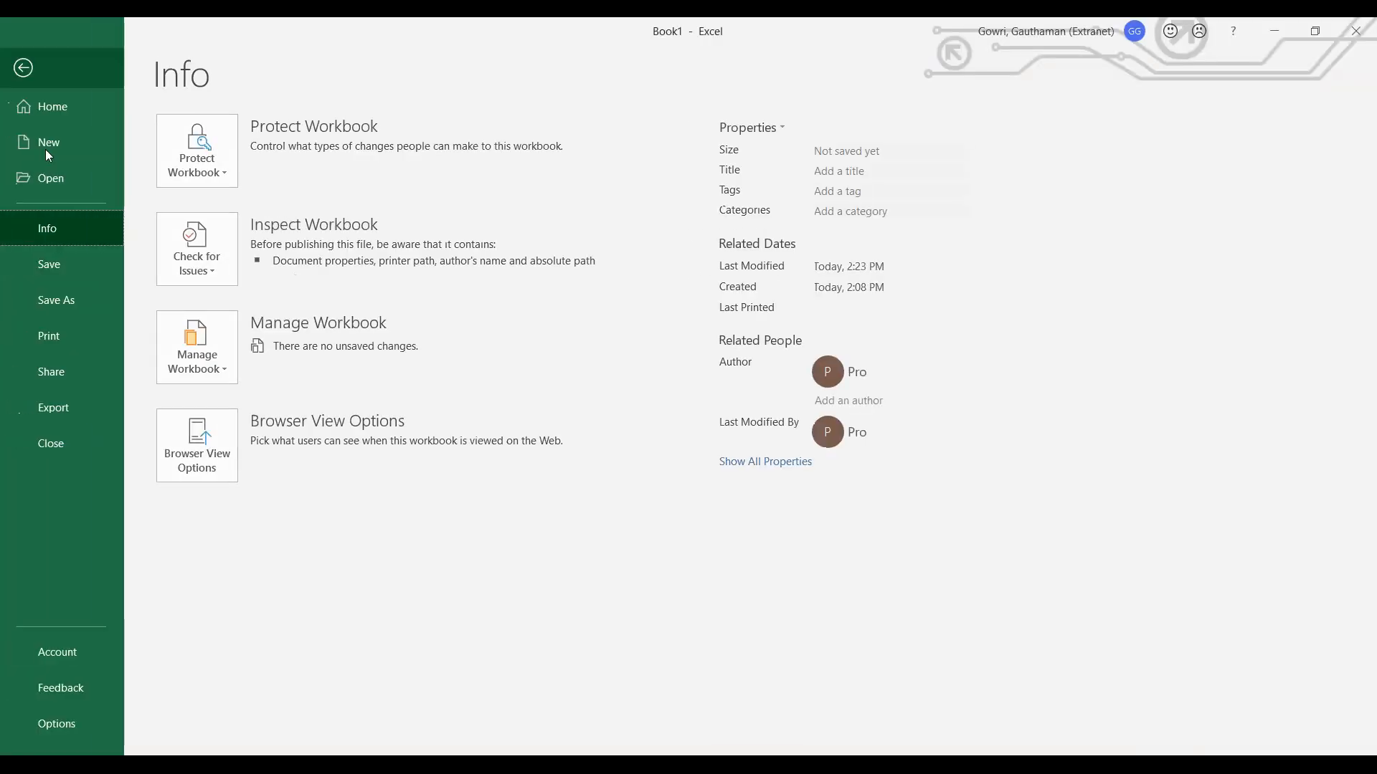
left_click(218, 172)
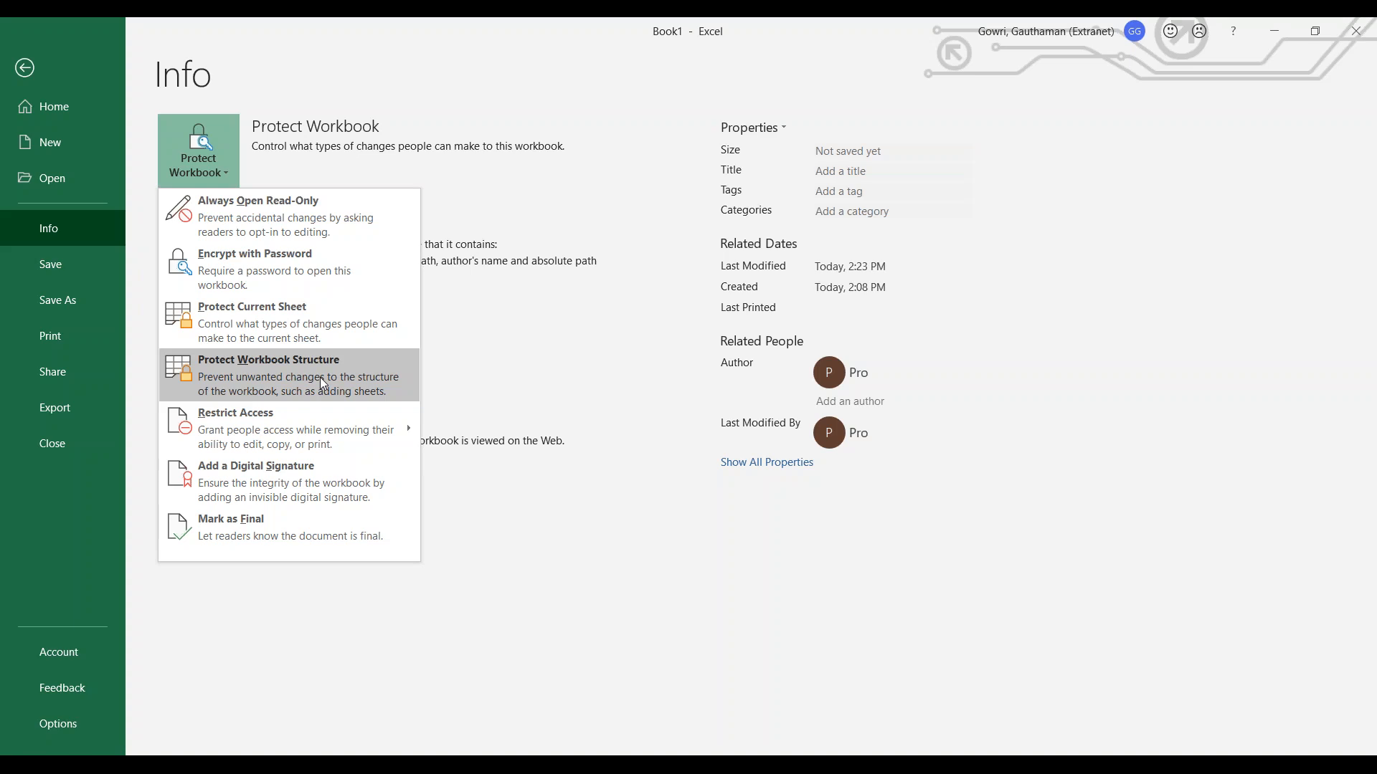
mouse_move(272, 417)
mouse_move(316, 437)
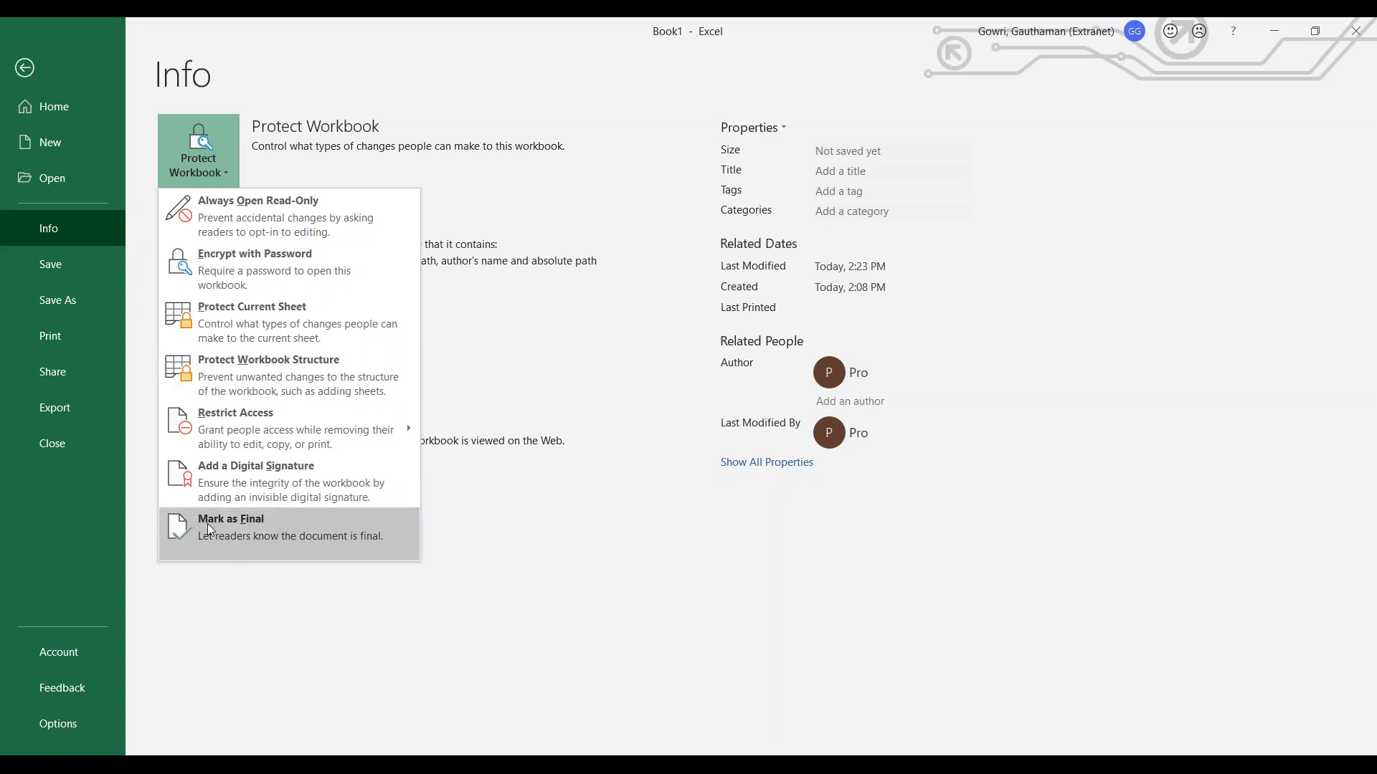
left_click(338, 609)
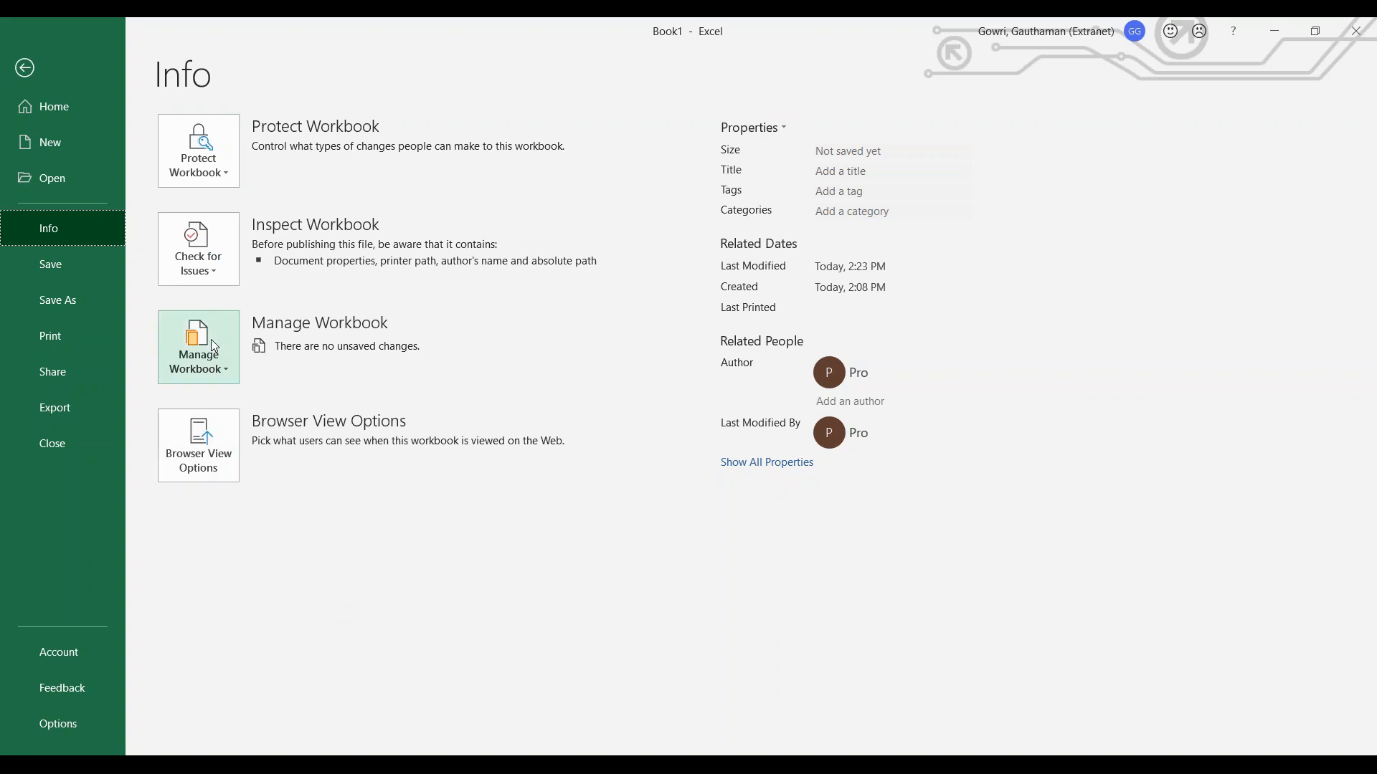
Start Inspect Document for the workbook and save the file as Book1 in the Documents folder.
left_click(226, 278)
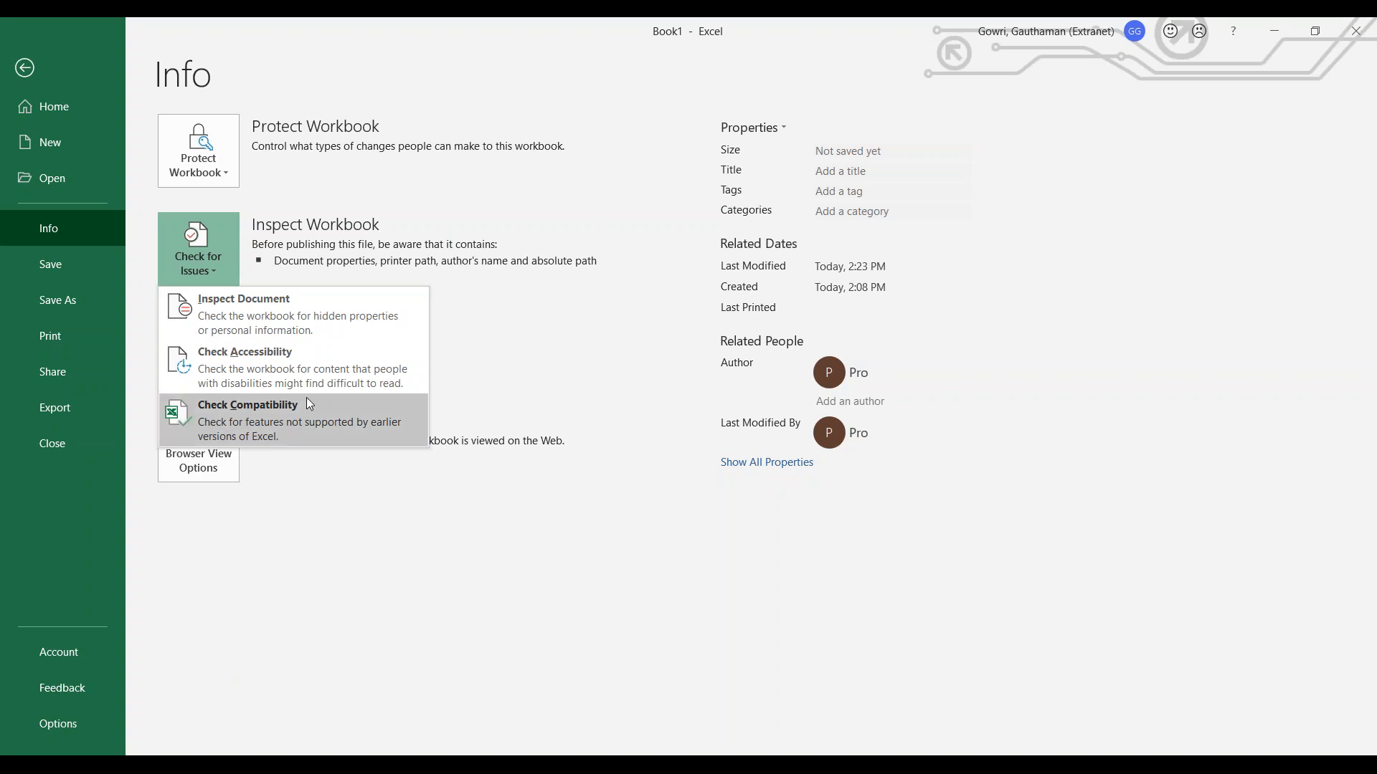
left_click(331, 301)
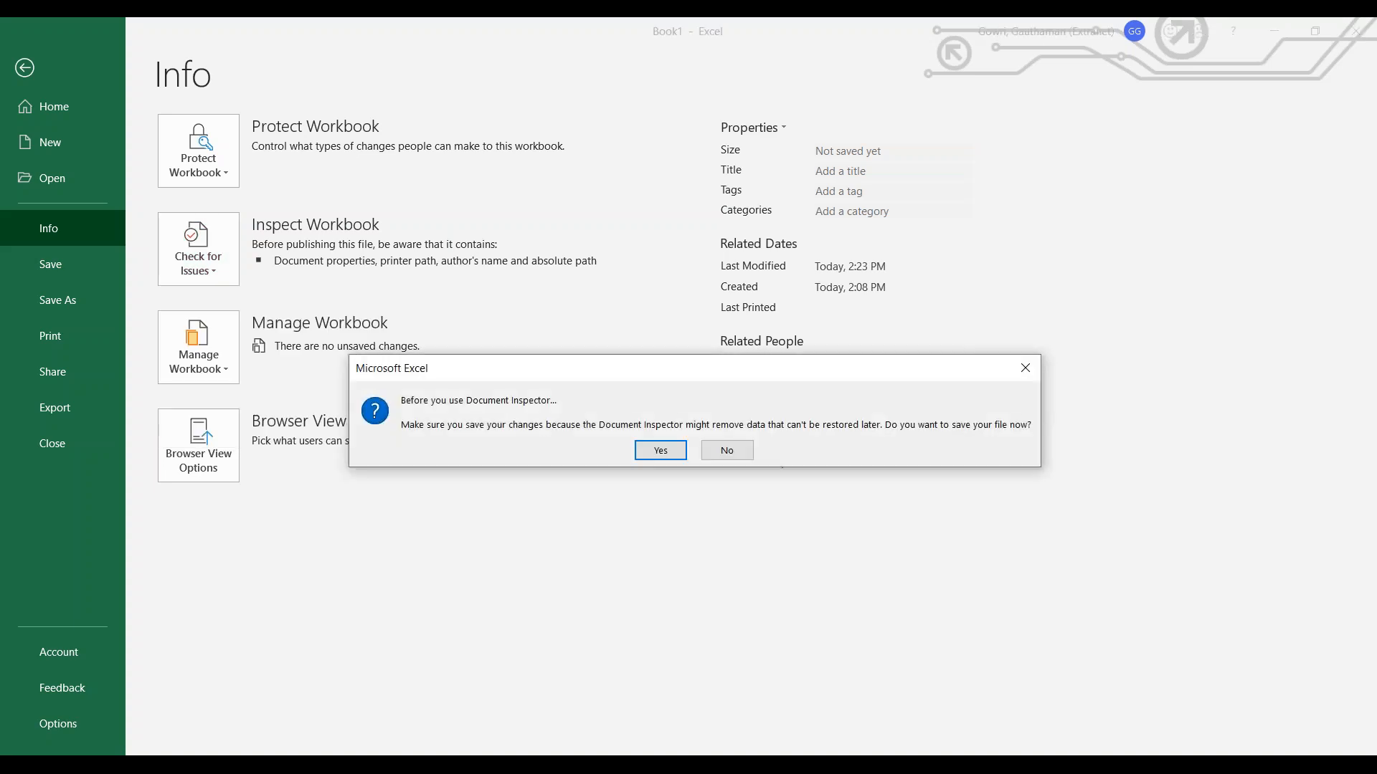
left_click(661, 450)
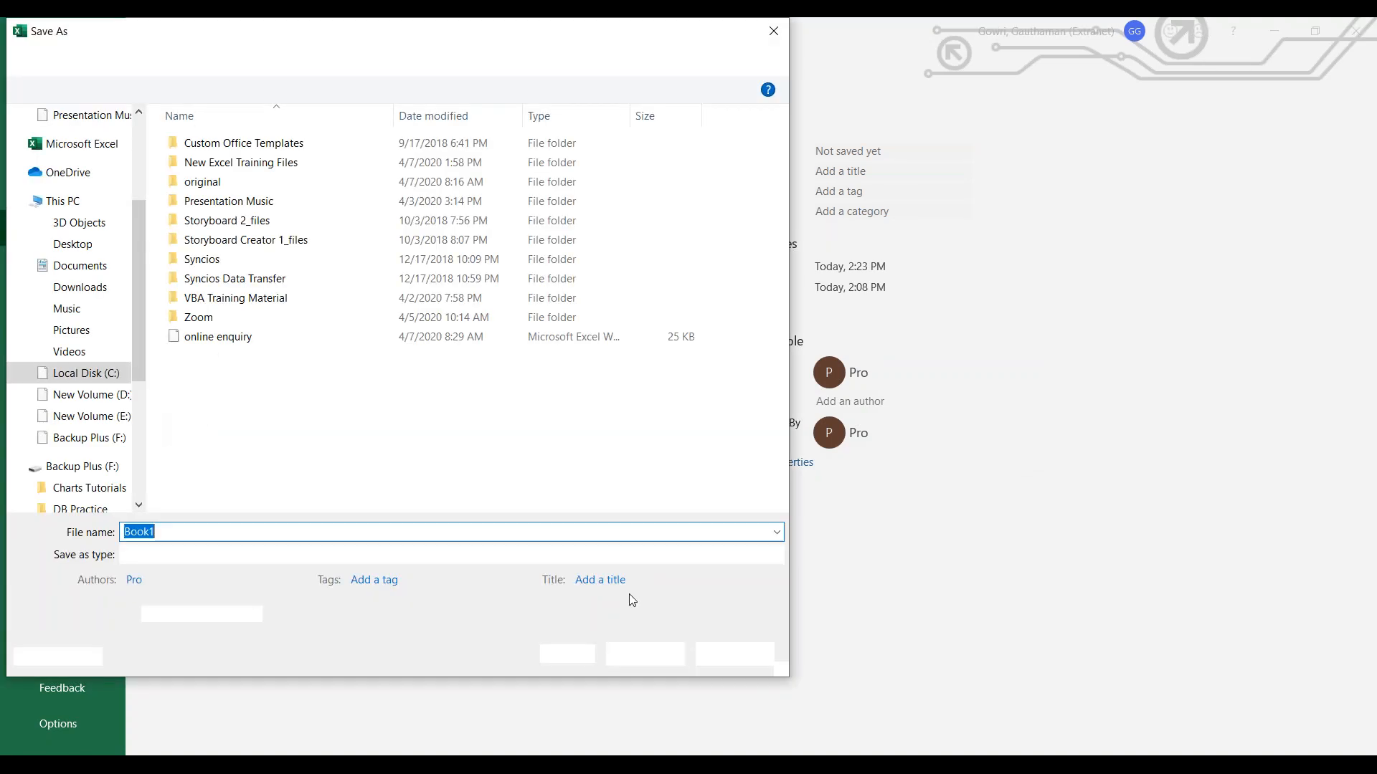
left_click(636, 654)
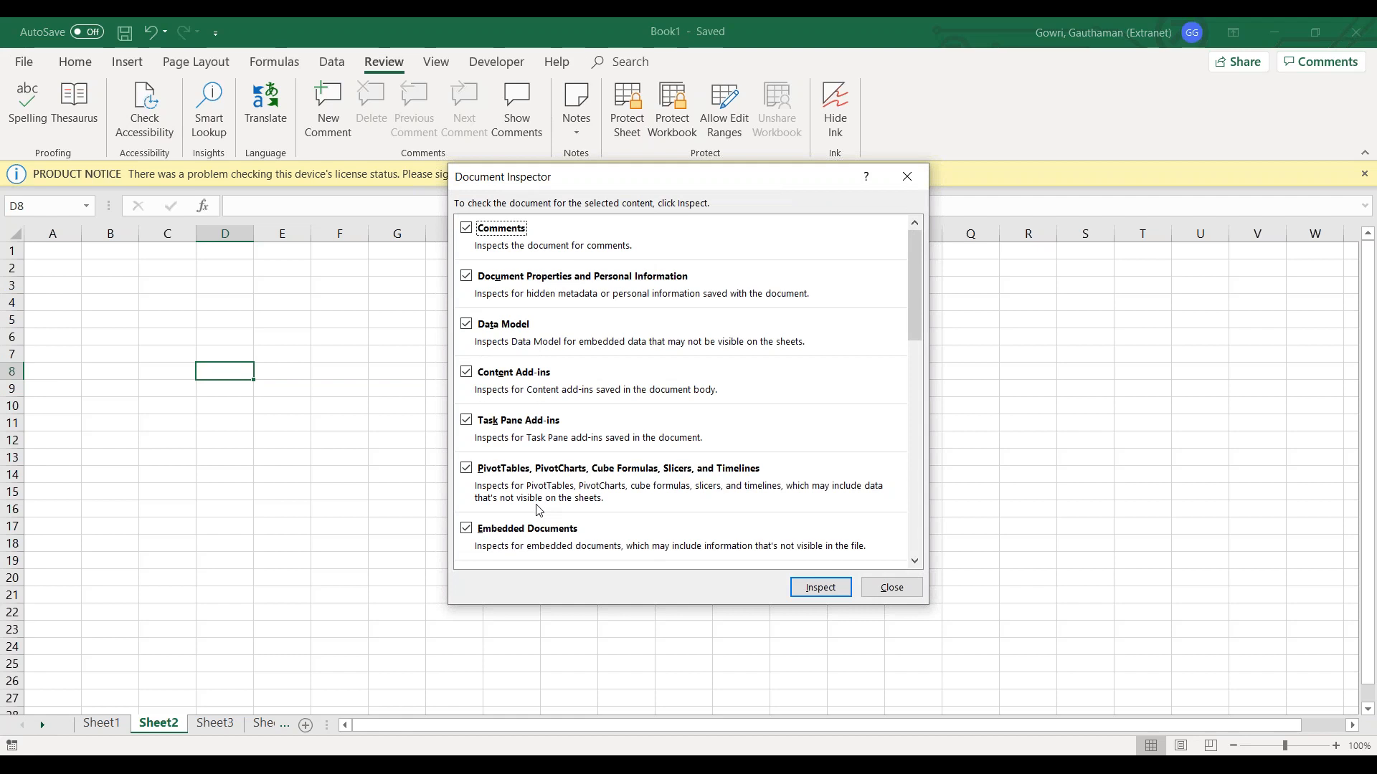
Inspect the workbook with the default Document Inspector categories, review all results and close the inspector.
left_click_drag(915, 332, 937, 226)
left_click_drag(916, 309, 883, 545)
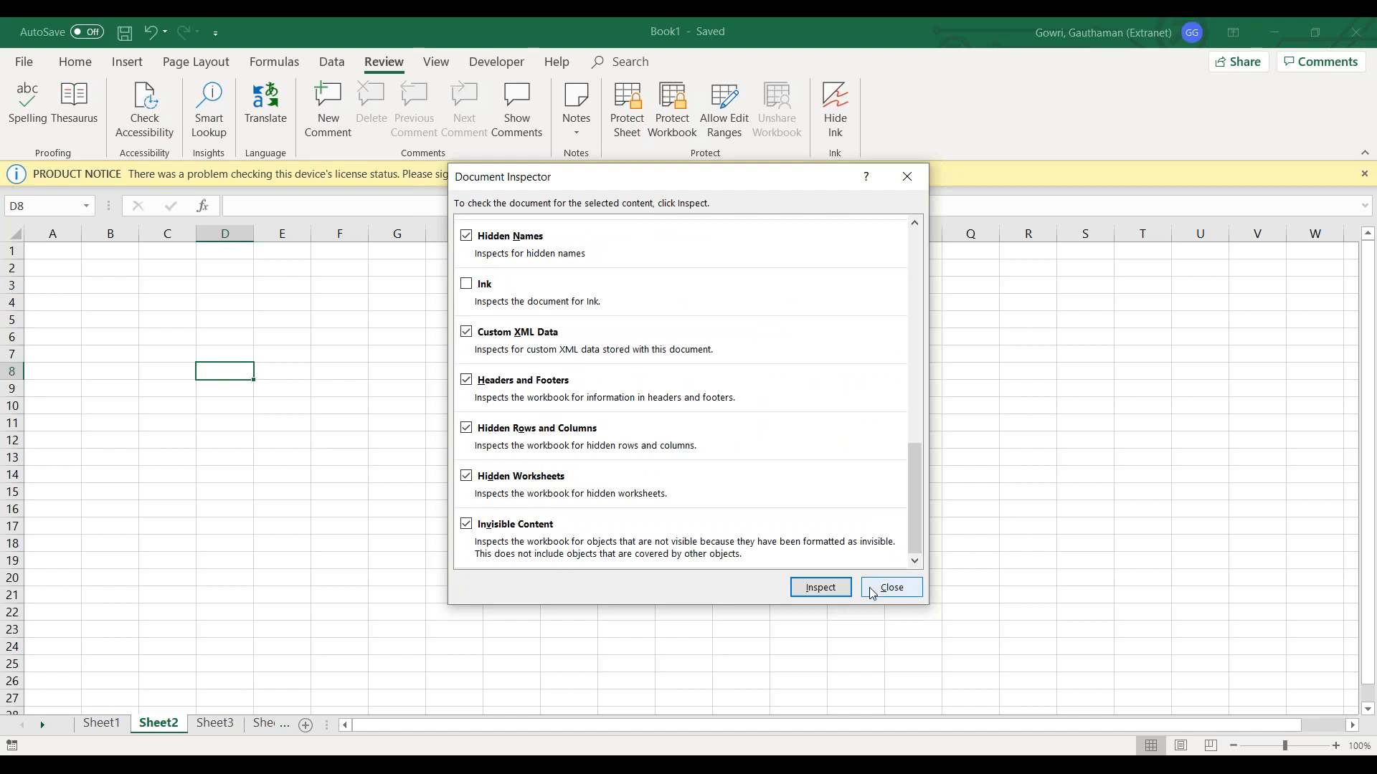
left_click(818, 588)
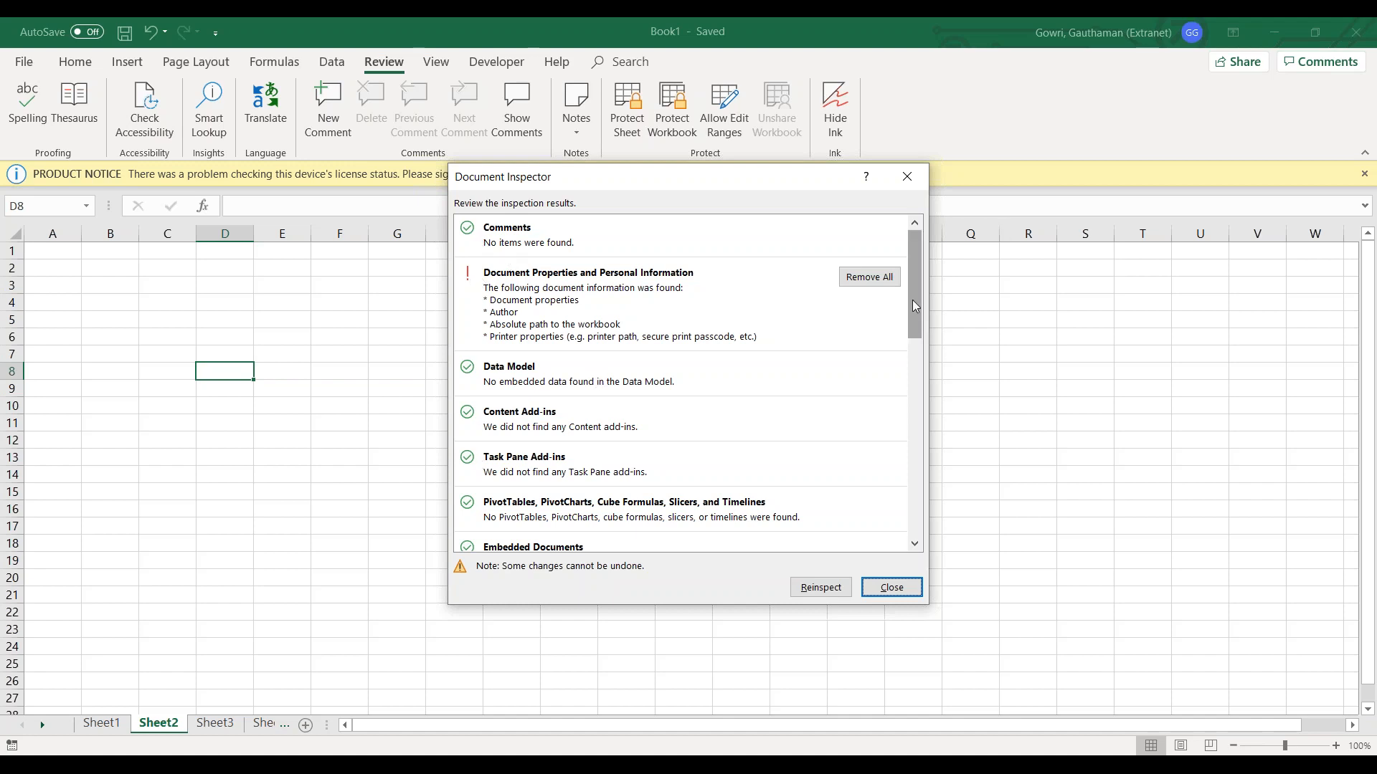
left_click_drag(916, 332, 906, 513)
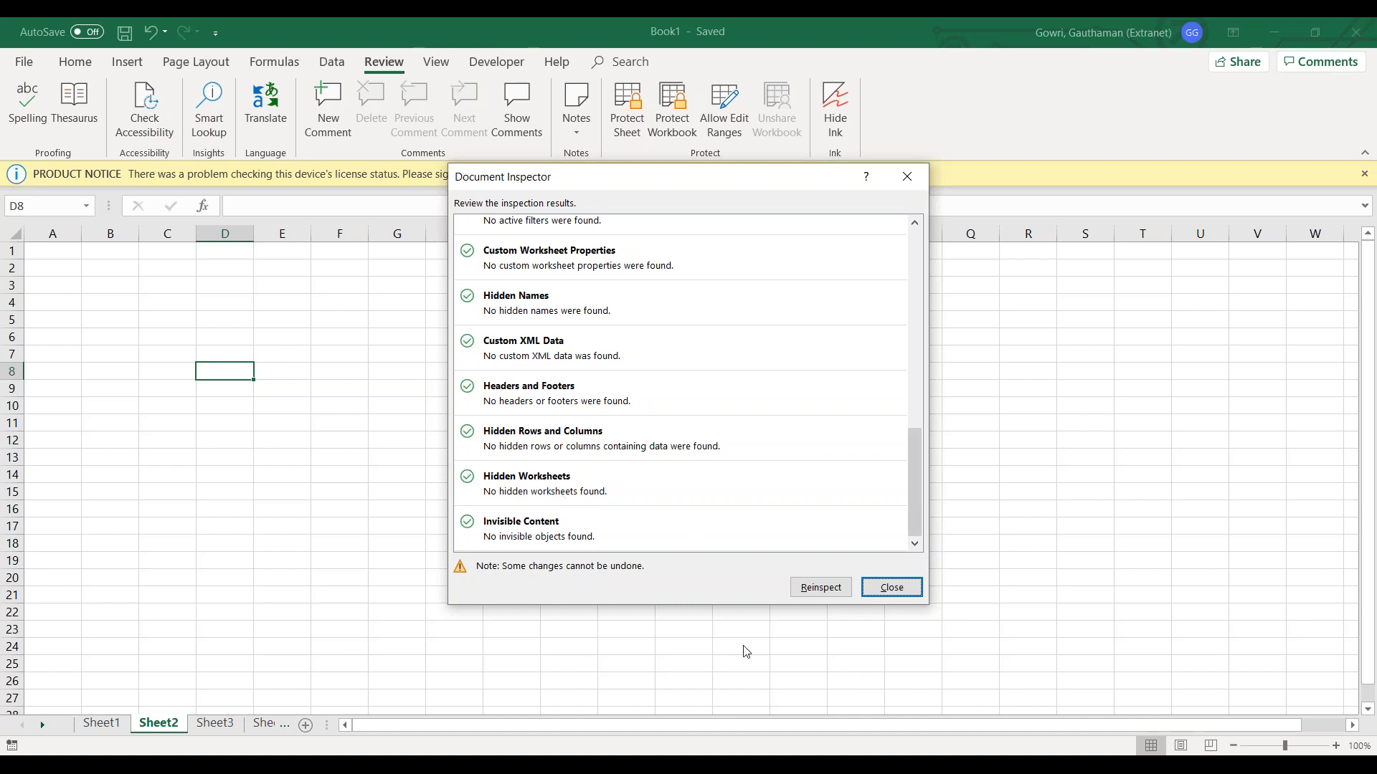
left_click(892, 588)
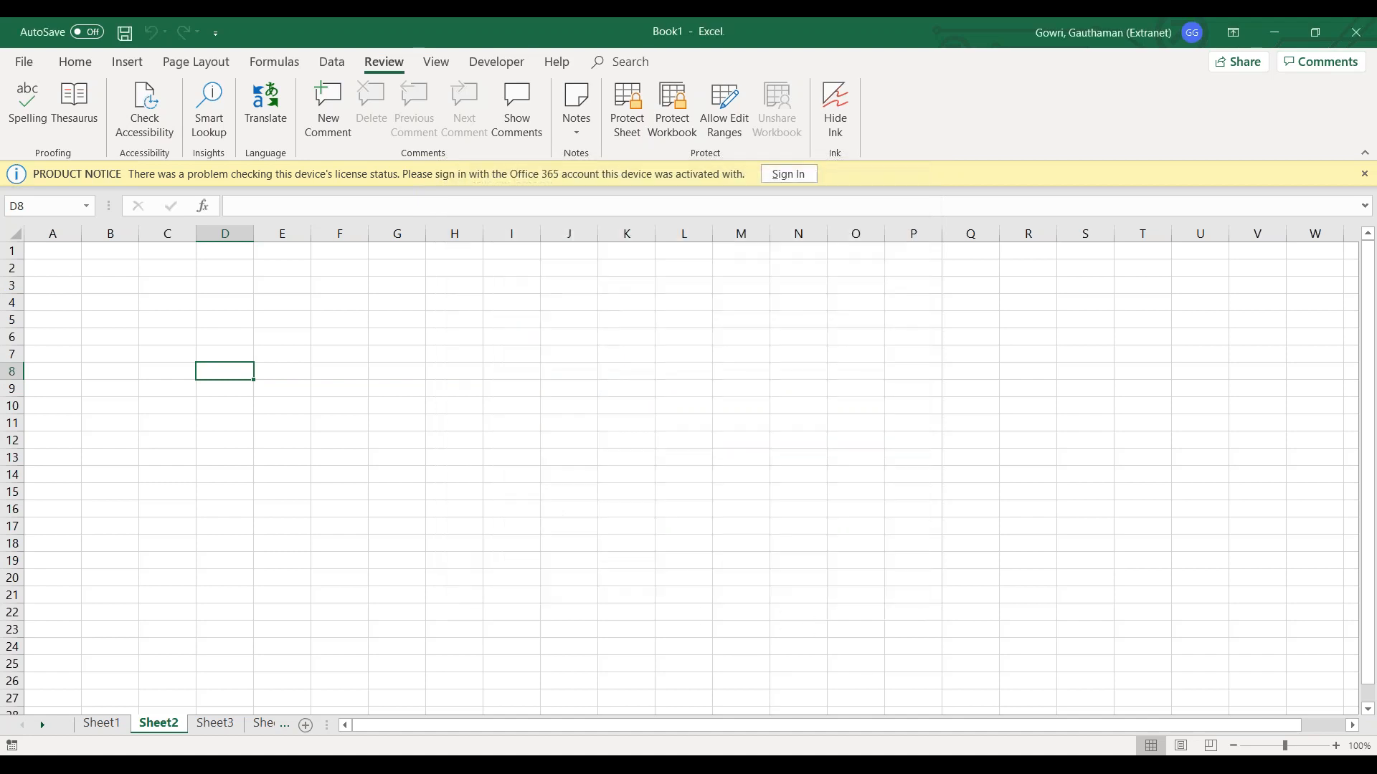
Examine the Manage Workbook options on the Info page, including Recover Unsaved Workbooks.
left_click(24, 62)
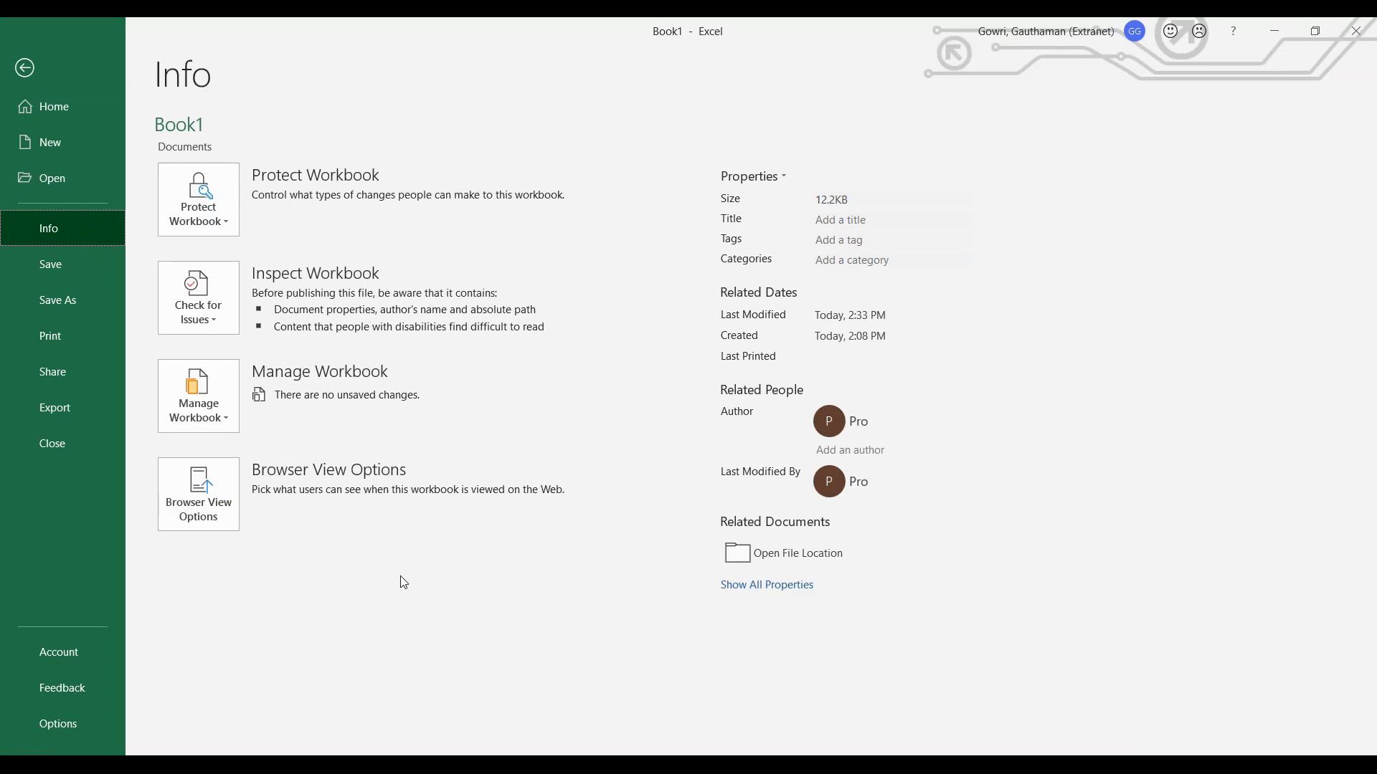
left_click(189, 388)
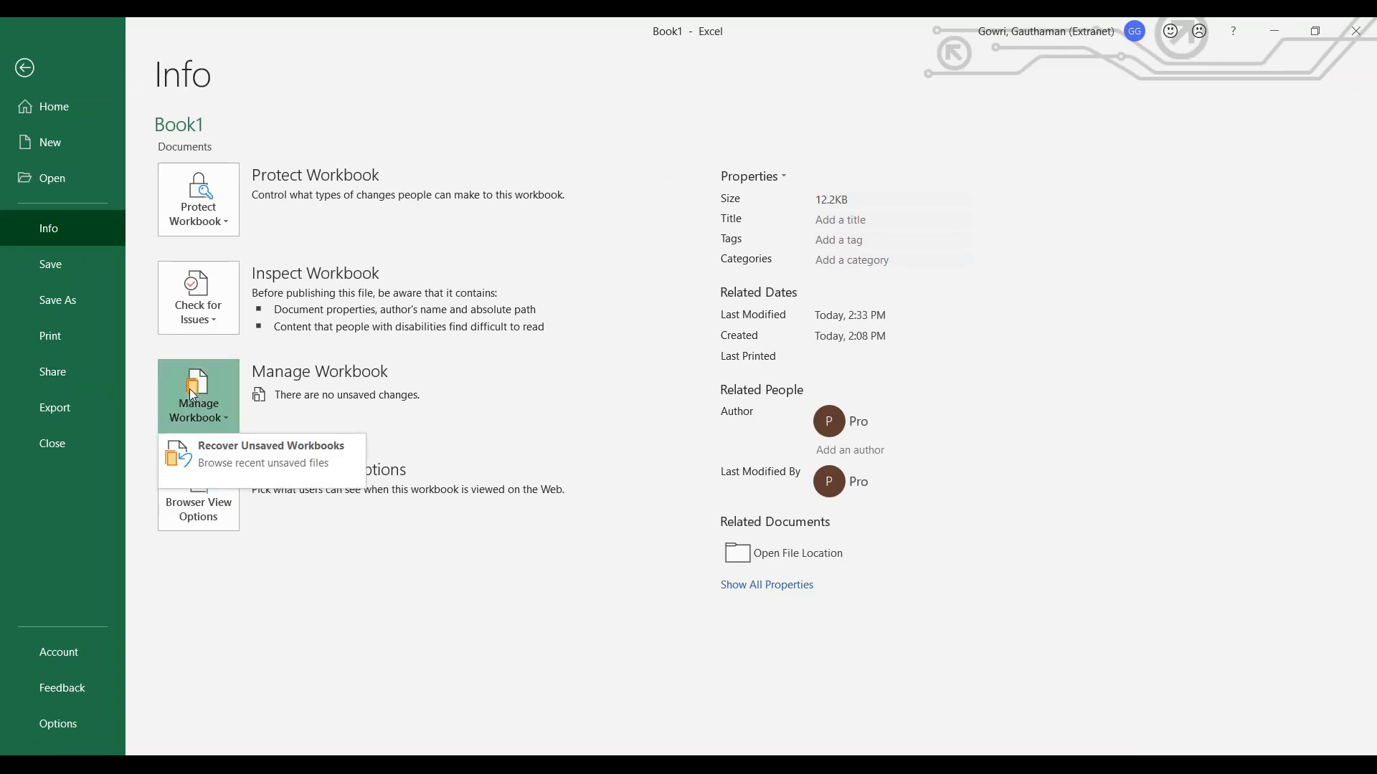
key("Escape")
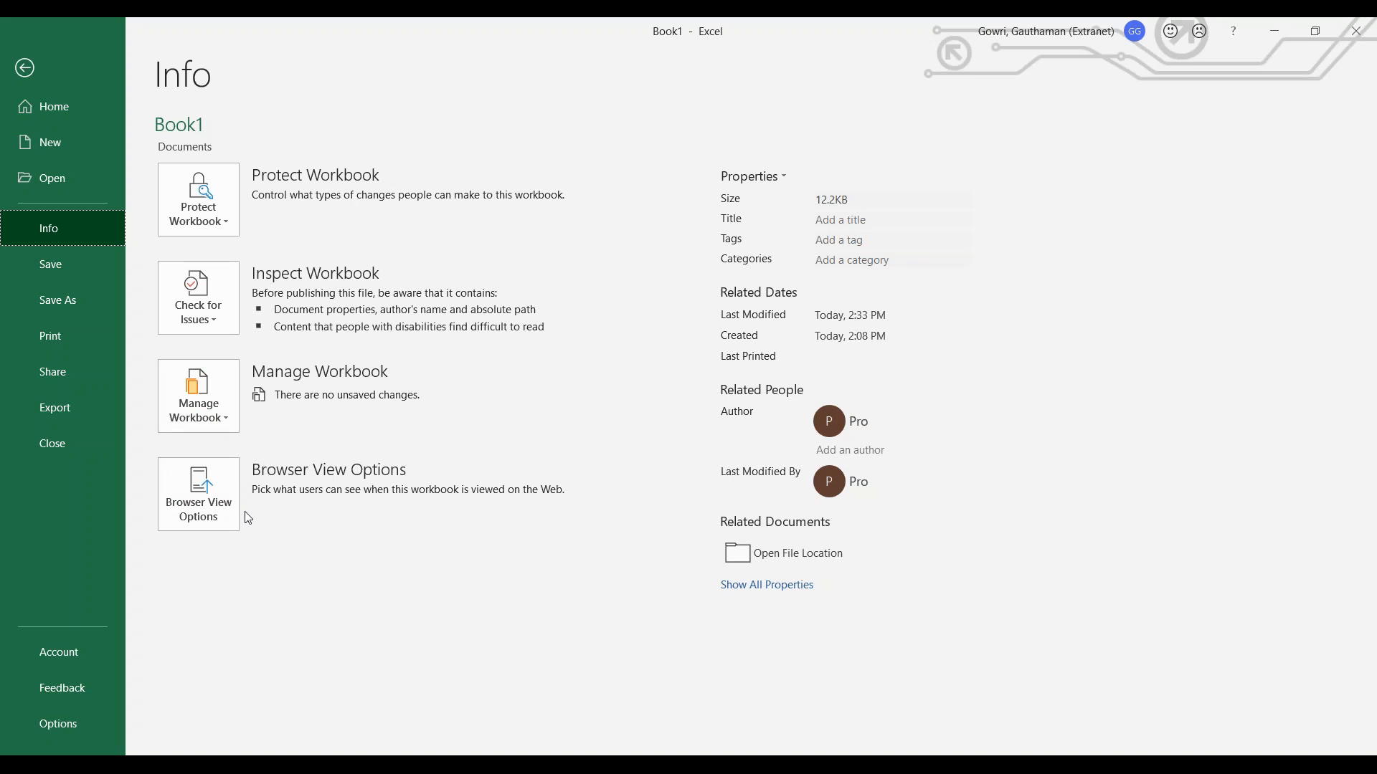
left_click(230, 420)
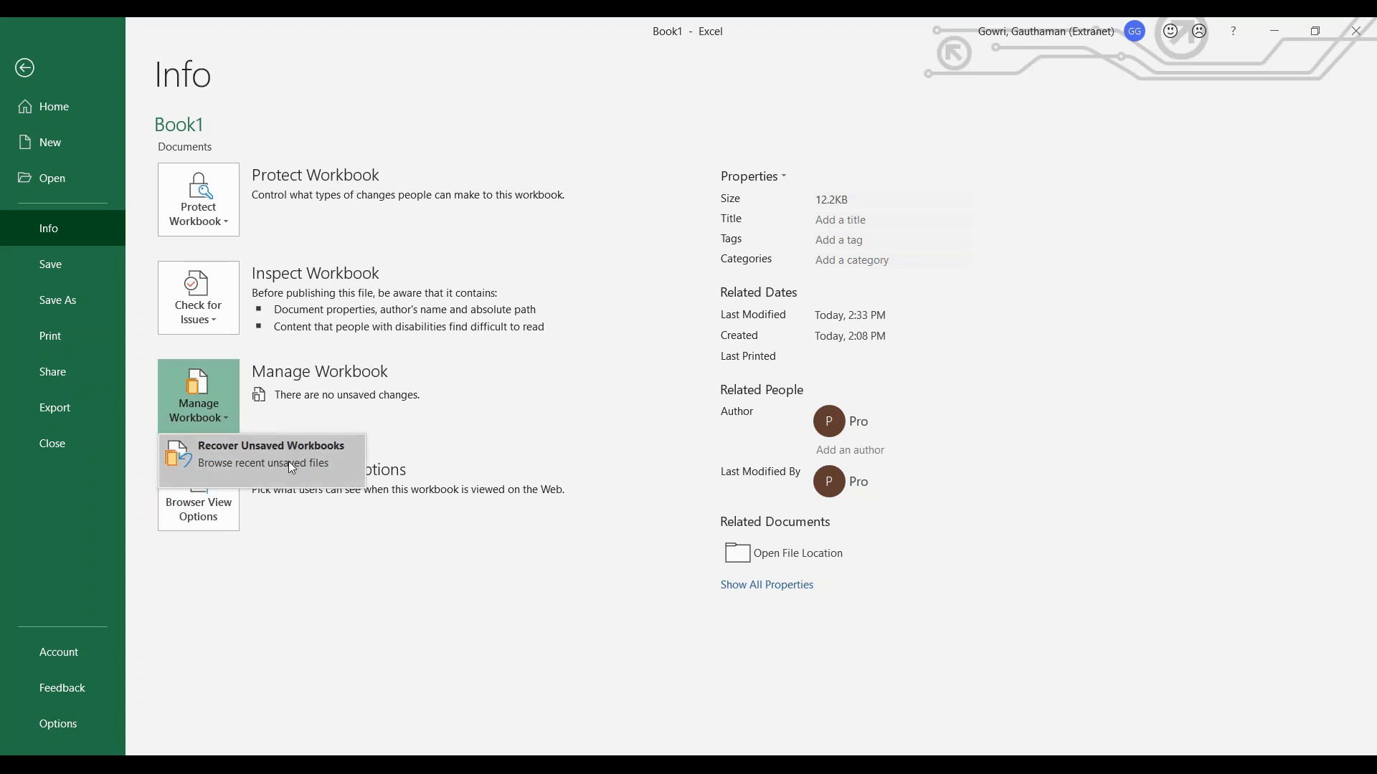
key("Escape")
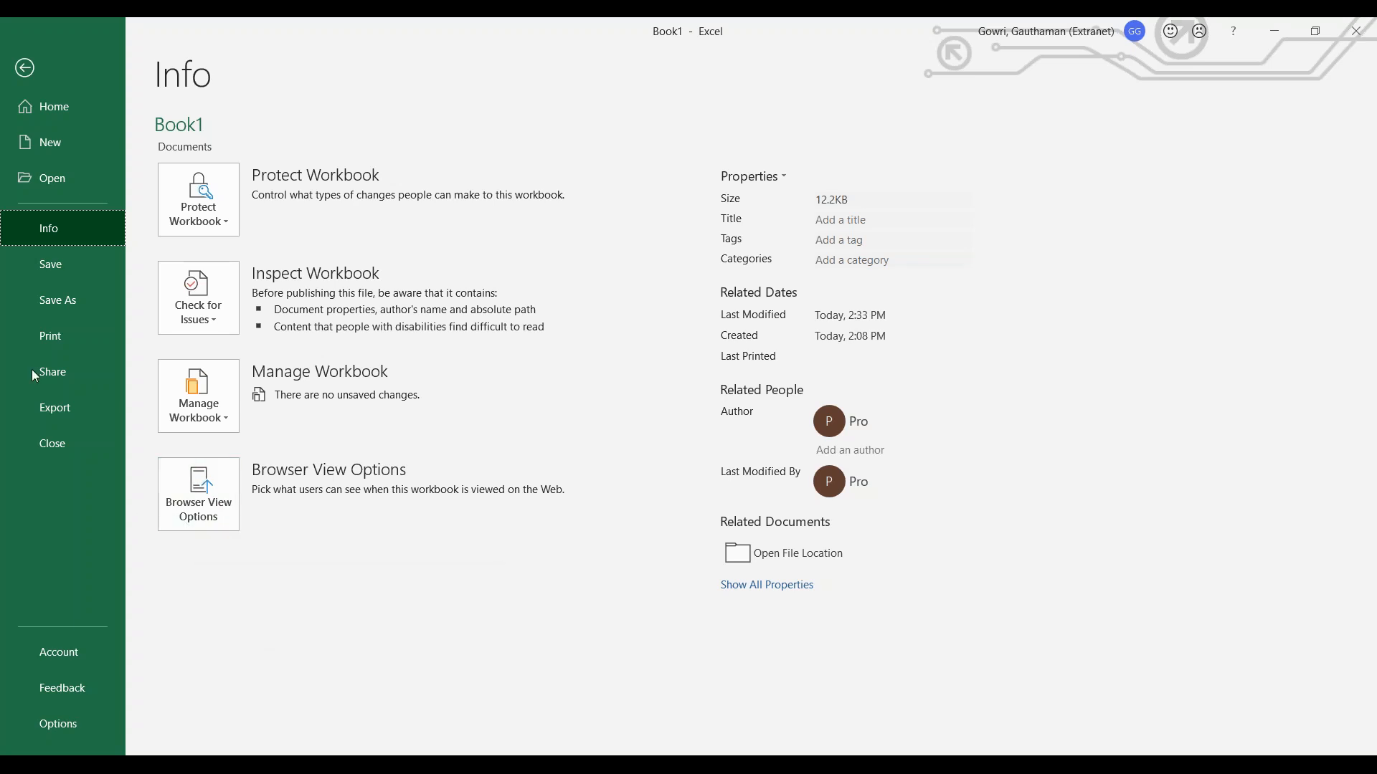
Save the workbook and view its Save As locations and file options.
left_click(53, 270)
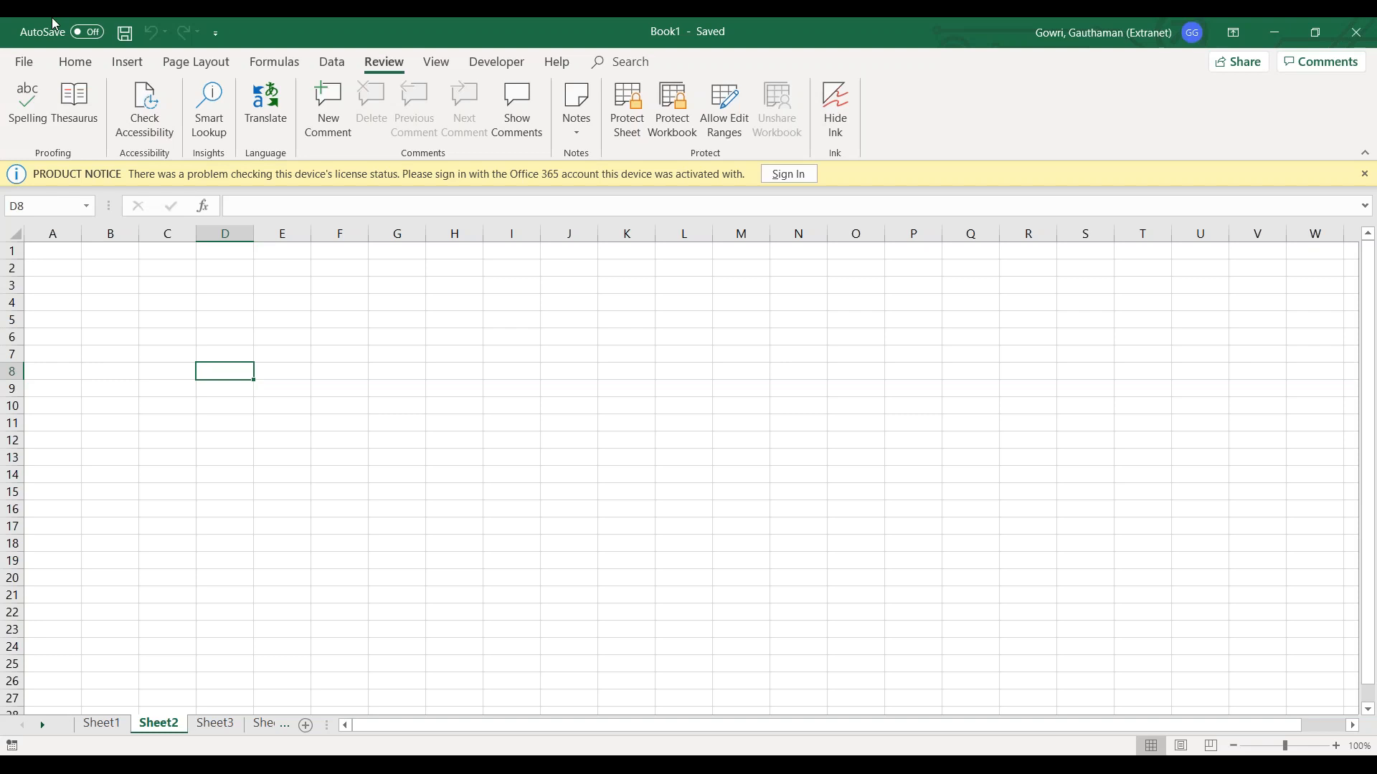
left_click(24, 61)
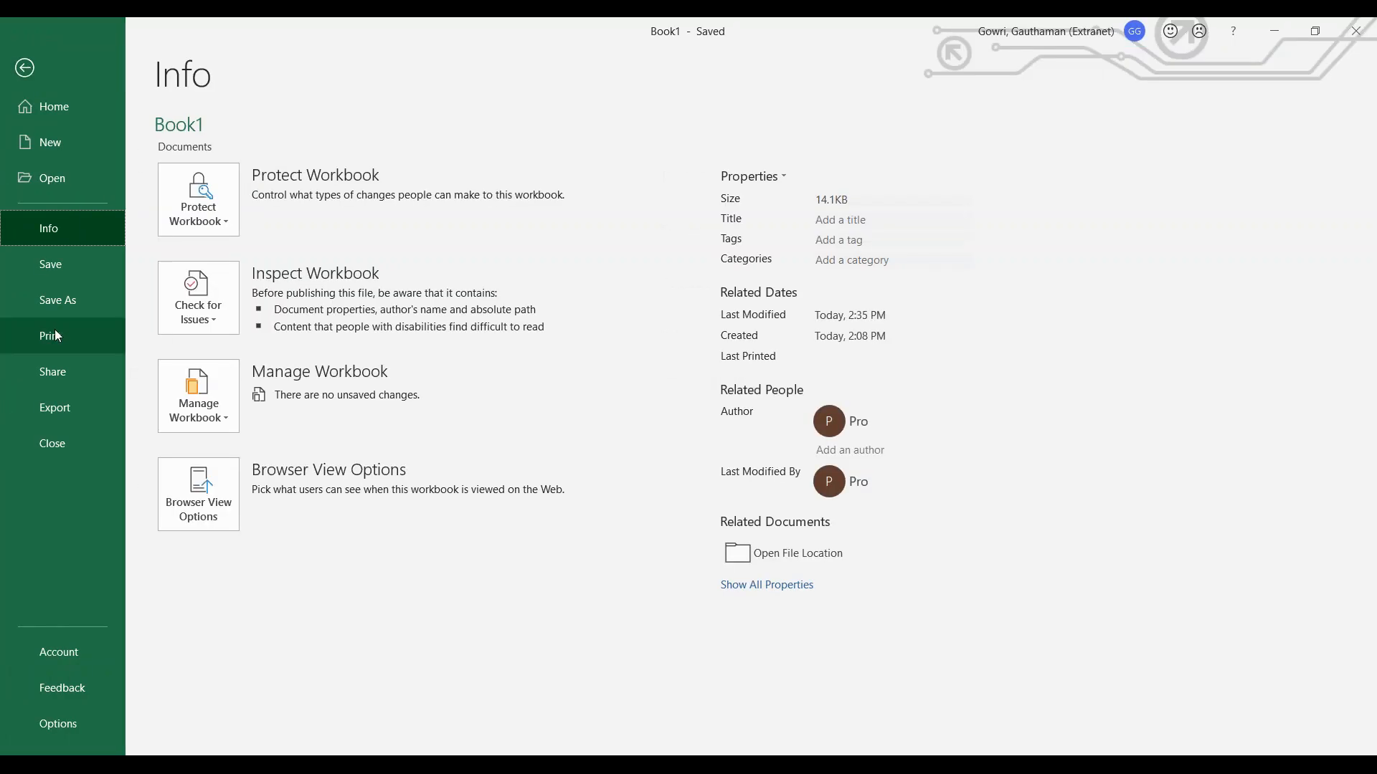
left_click(51, 311)
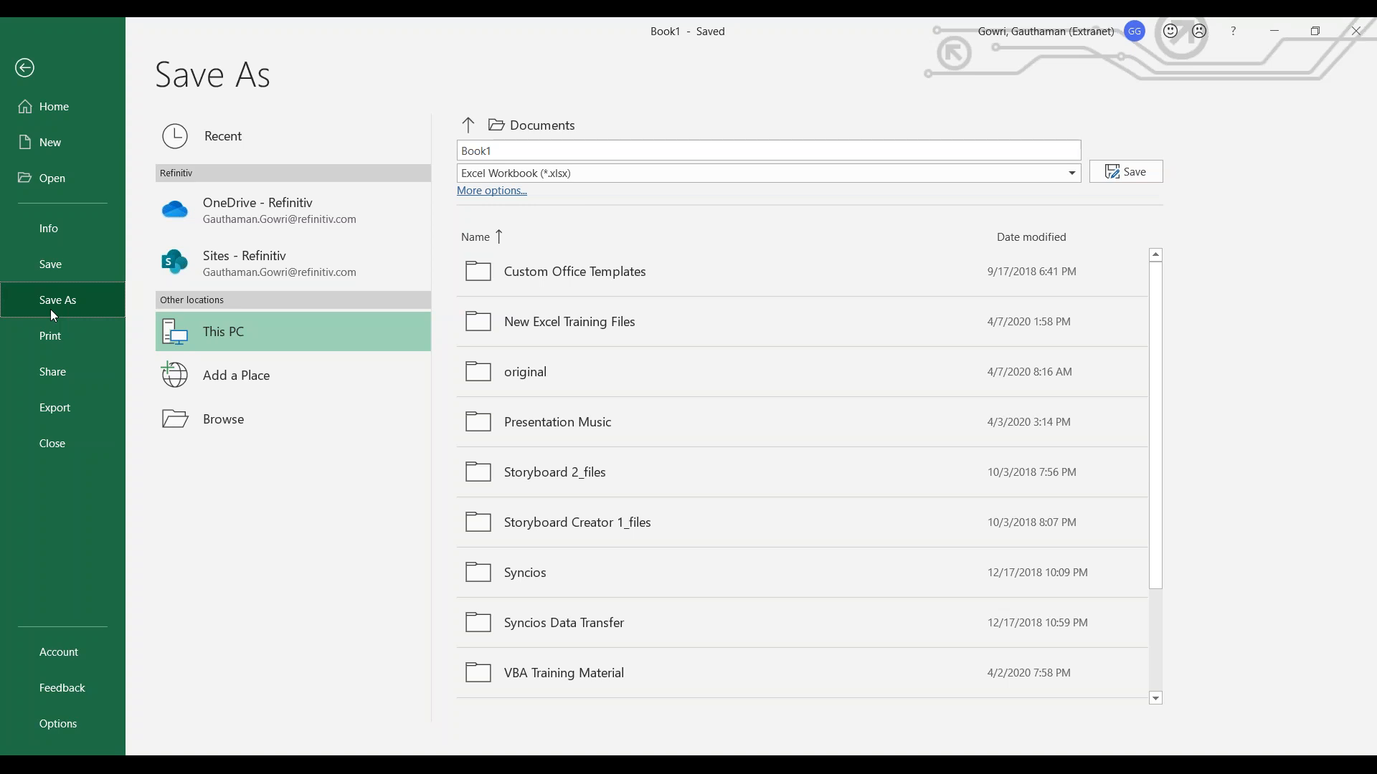
View the workbook's print settings and open its Share options.
left_click(44, 338)
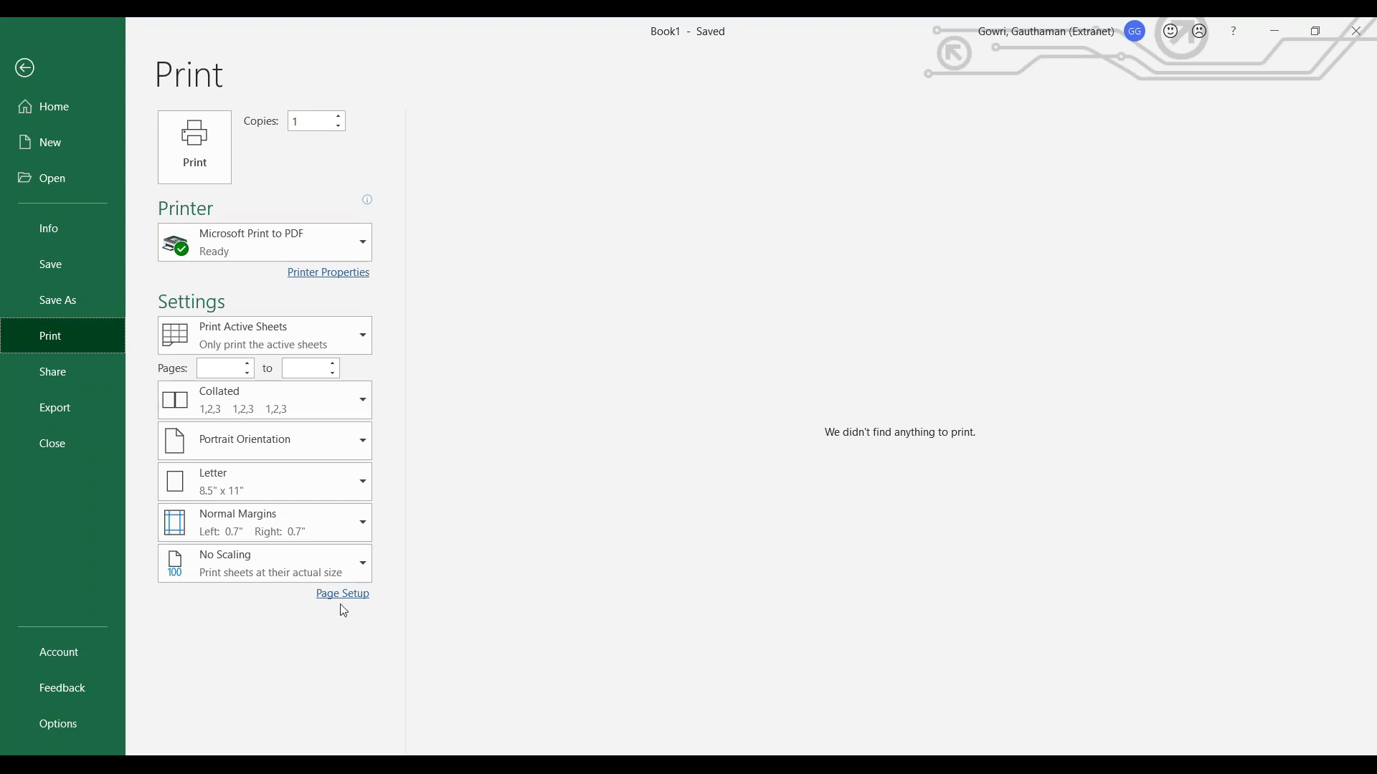
left_click(62, 357)
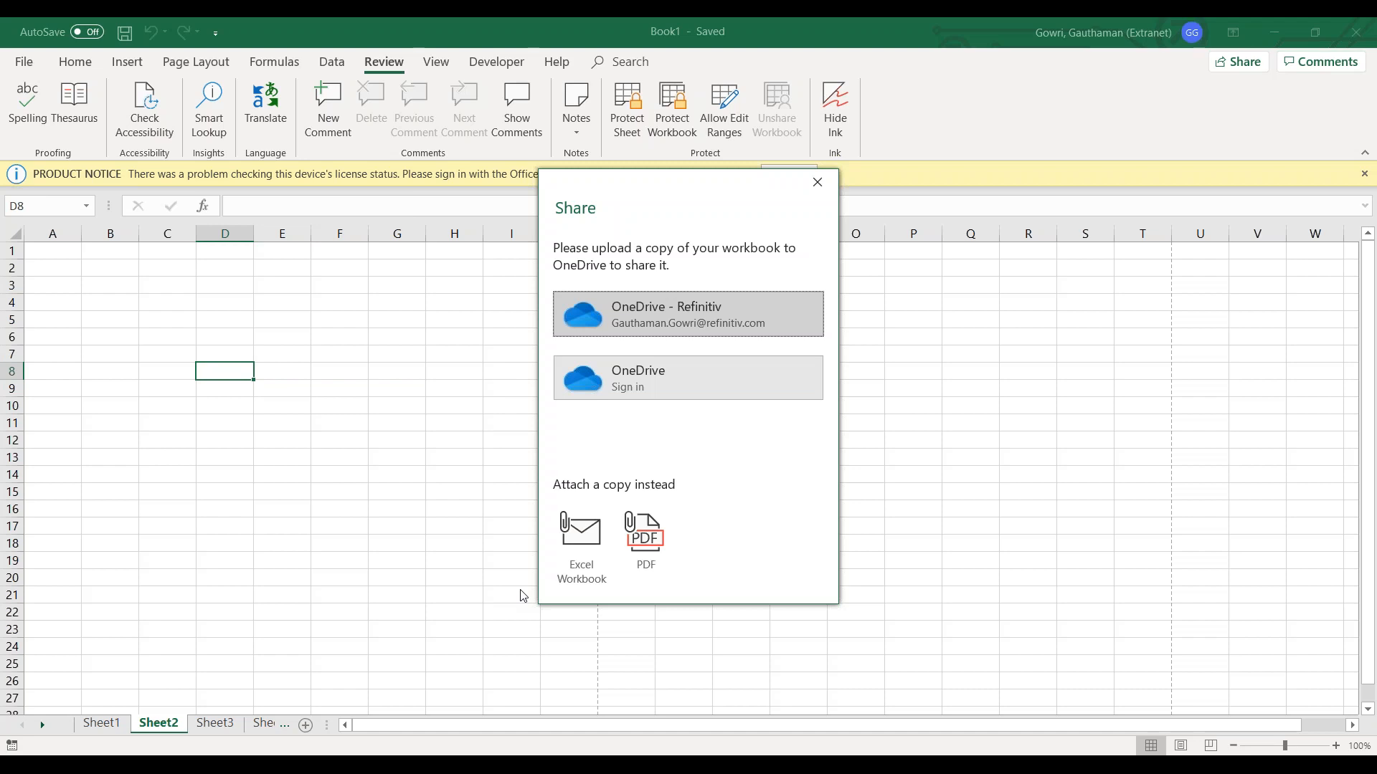
Dismiss the Share options, view the Export options, and close the Book1 workbook.
left_click(818, 184)
left_click(22, 62)
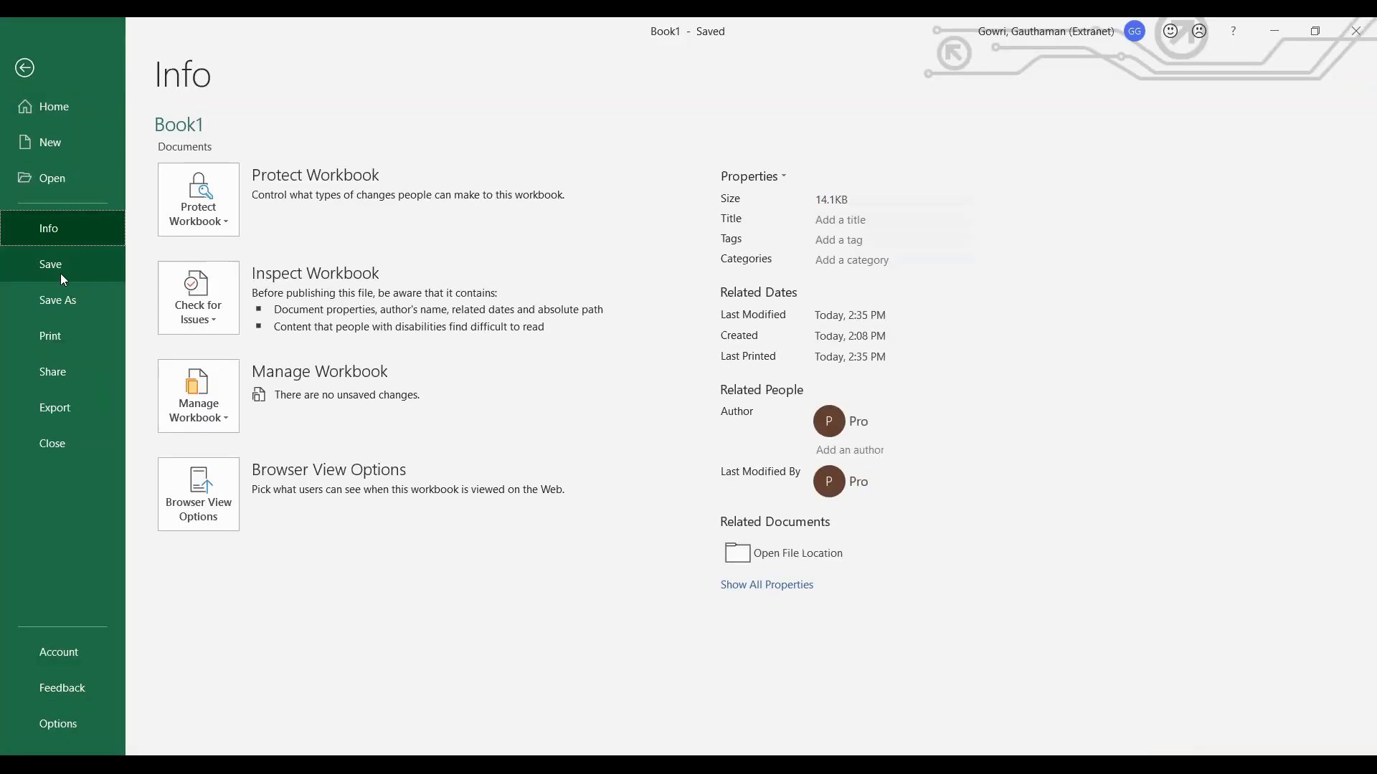
left_click(80, 417)
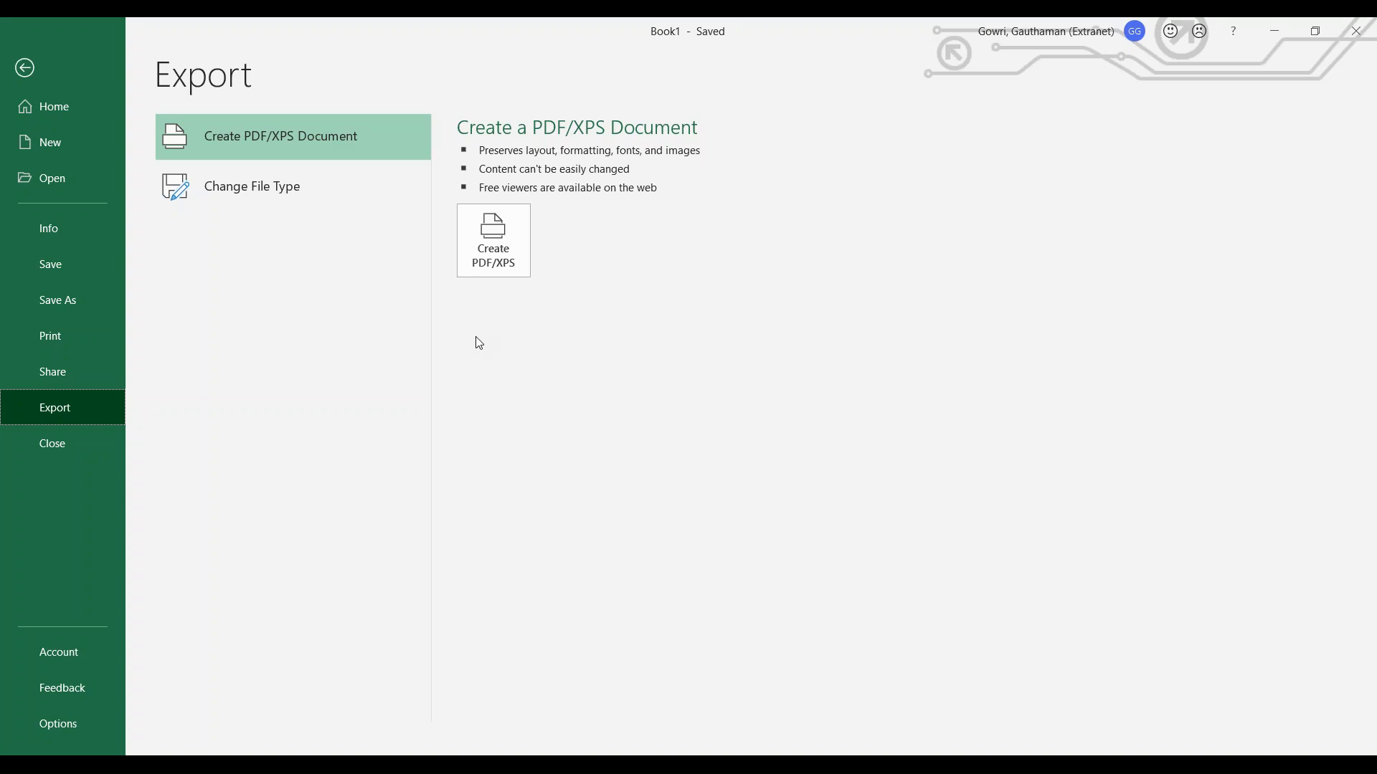
left_click(49, 446)
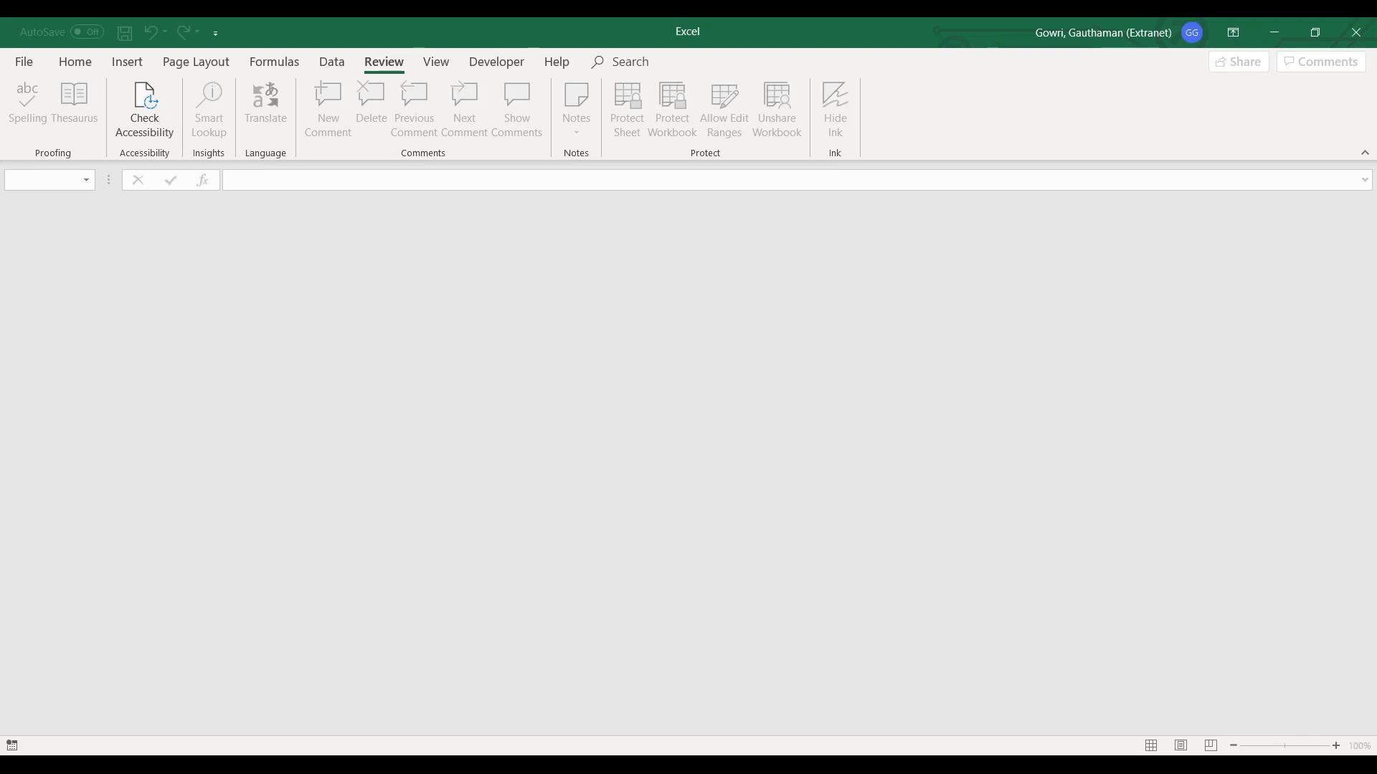
Browse the recent workbooks list and pin the workbook 01 - Display Value from Macros.
left_click(25, 63)
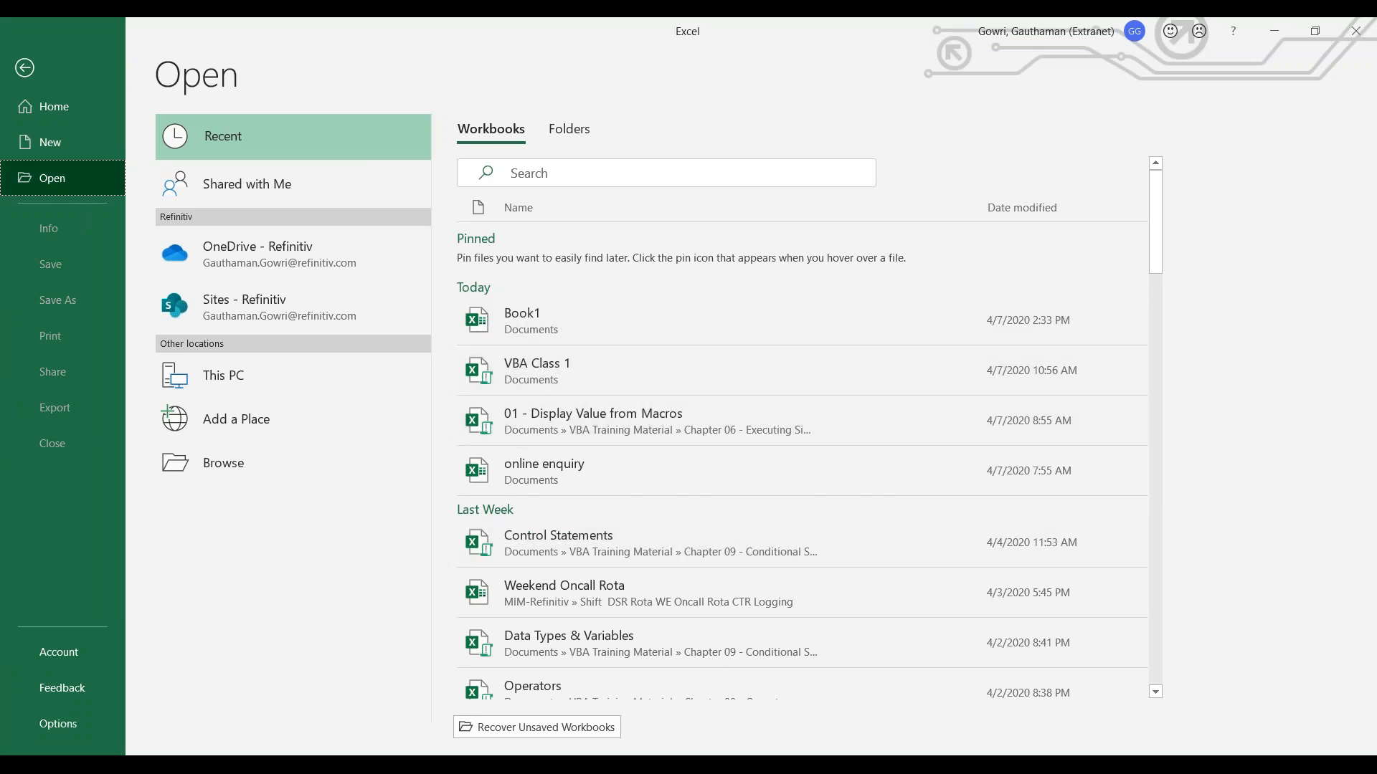
left_click(1155, 692)
left_click(1158, 692)
left_click(1155, 692)
left_click_drag(1159, 385, 1153, 185)
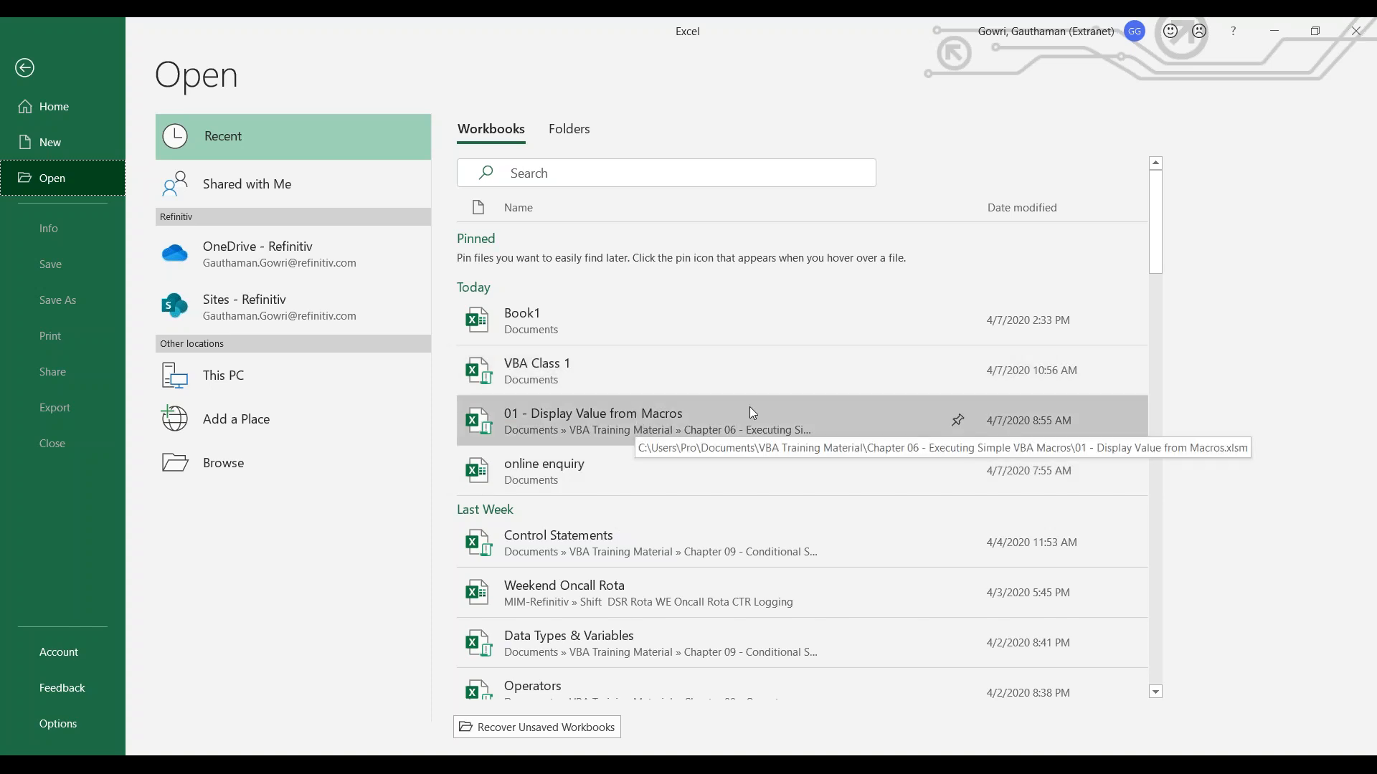
left_click(958, 422)
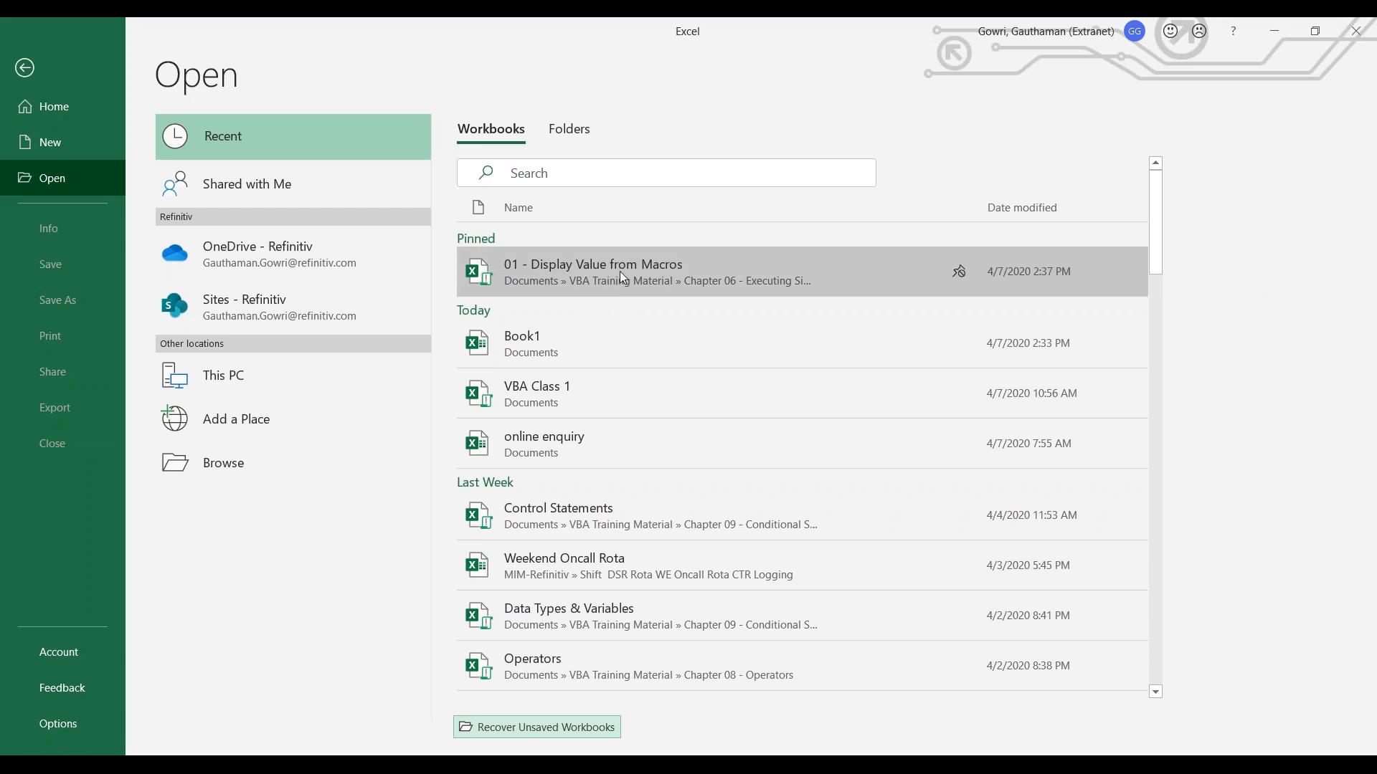
Open the pinned workbook 01 - Display Value from Macros, check its place in the recent workbooks list, and close it.
left_click(934, 277)
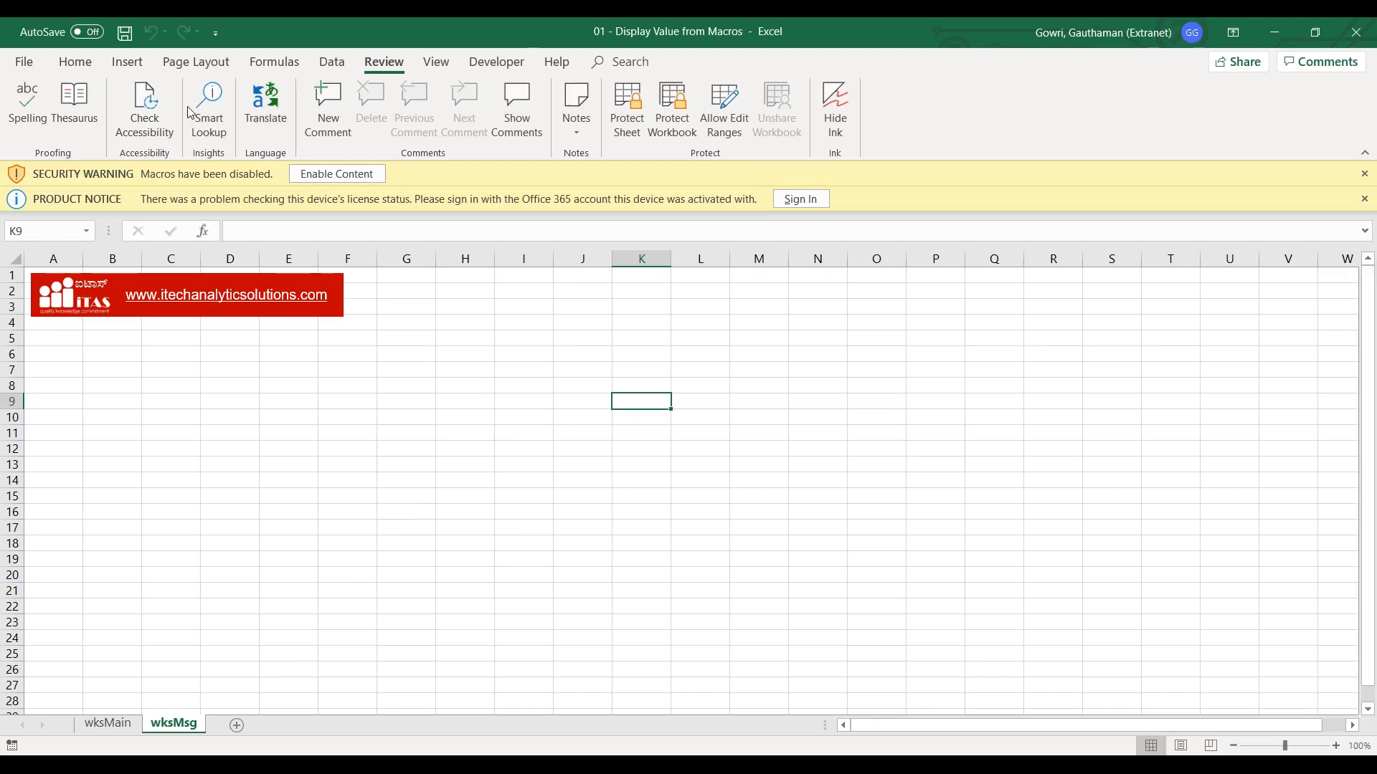
left_click(25, 62)
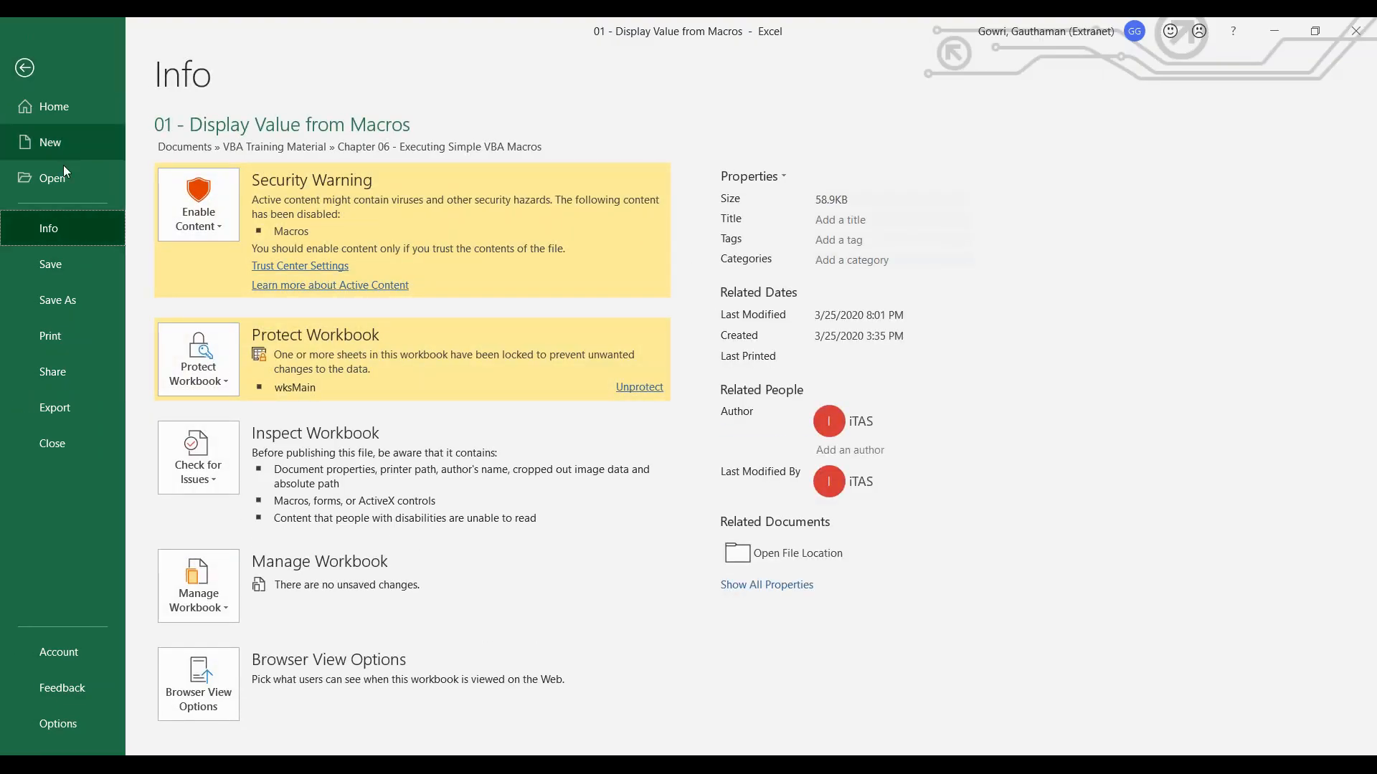
left_click(63, 184)
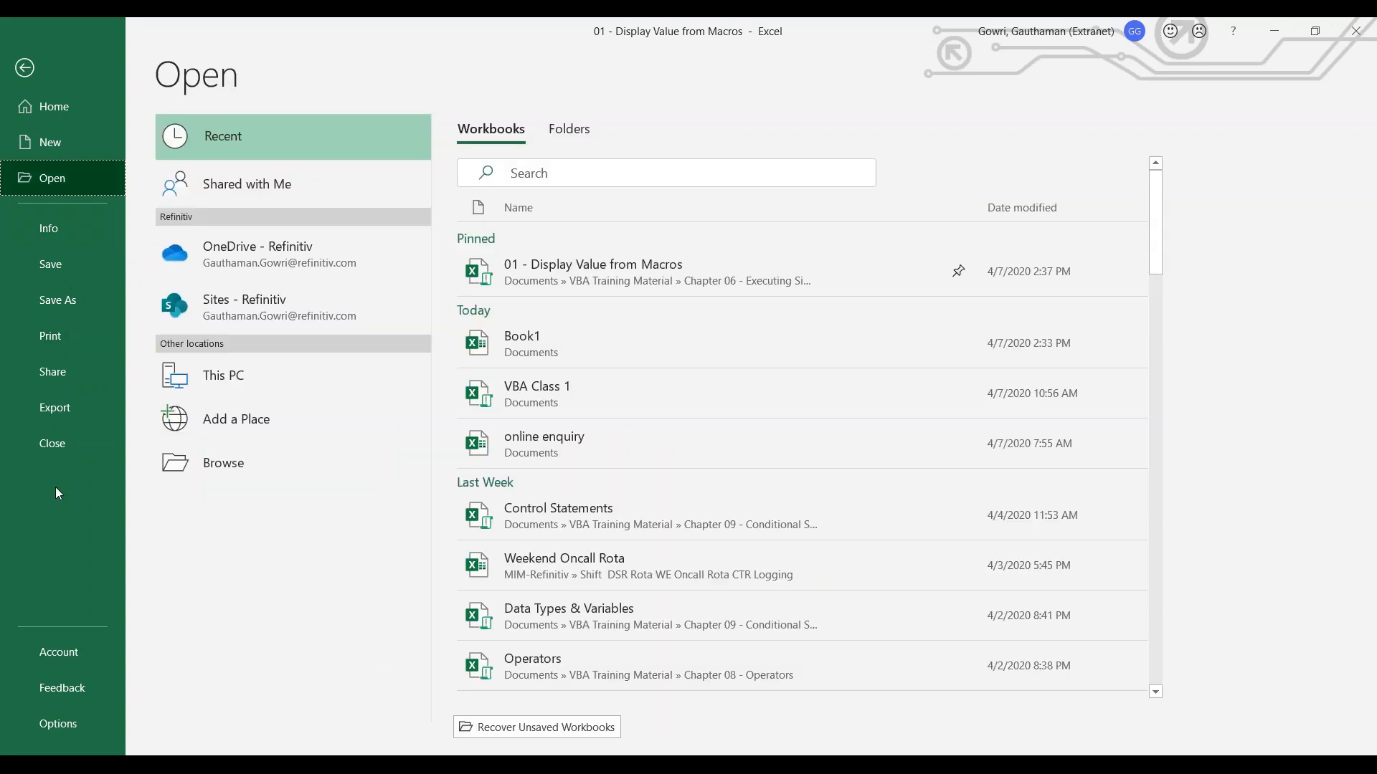
left_click(61, 445)
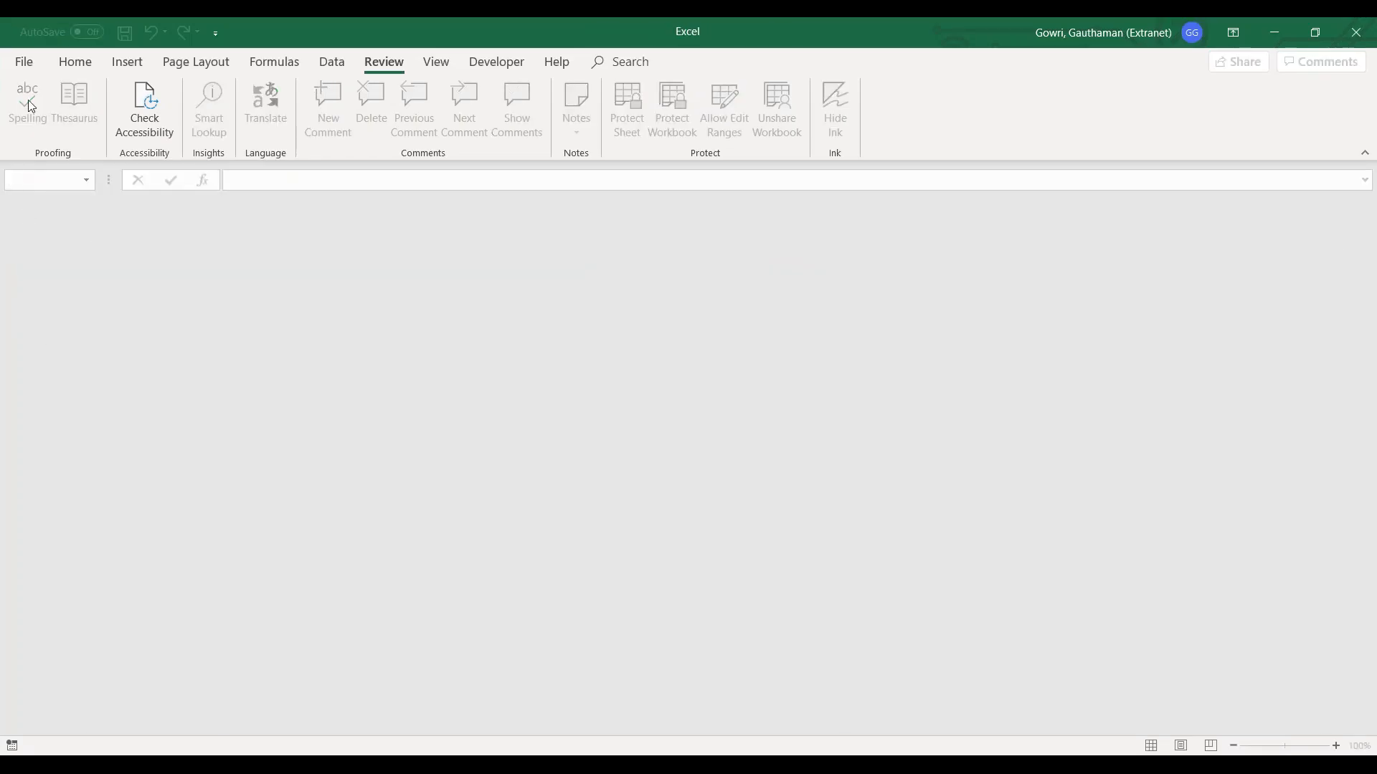
Reopen Book1 from the recent workbooks, view its Info page, and return to the sheet.
left_click(26, 62)
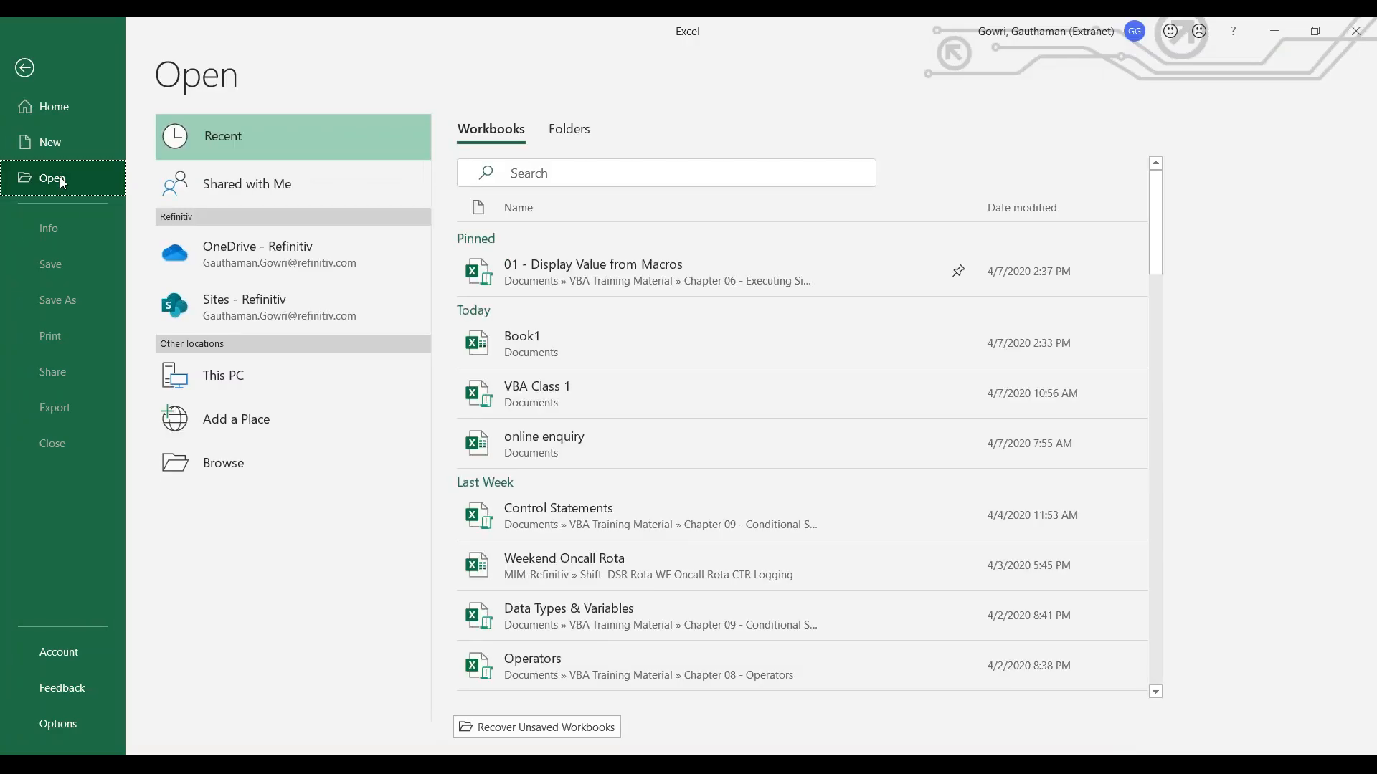
left_click(580, 350)
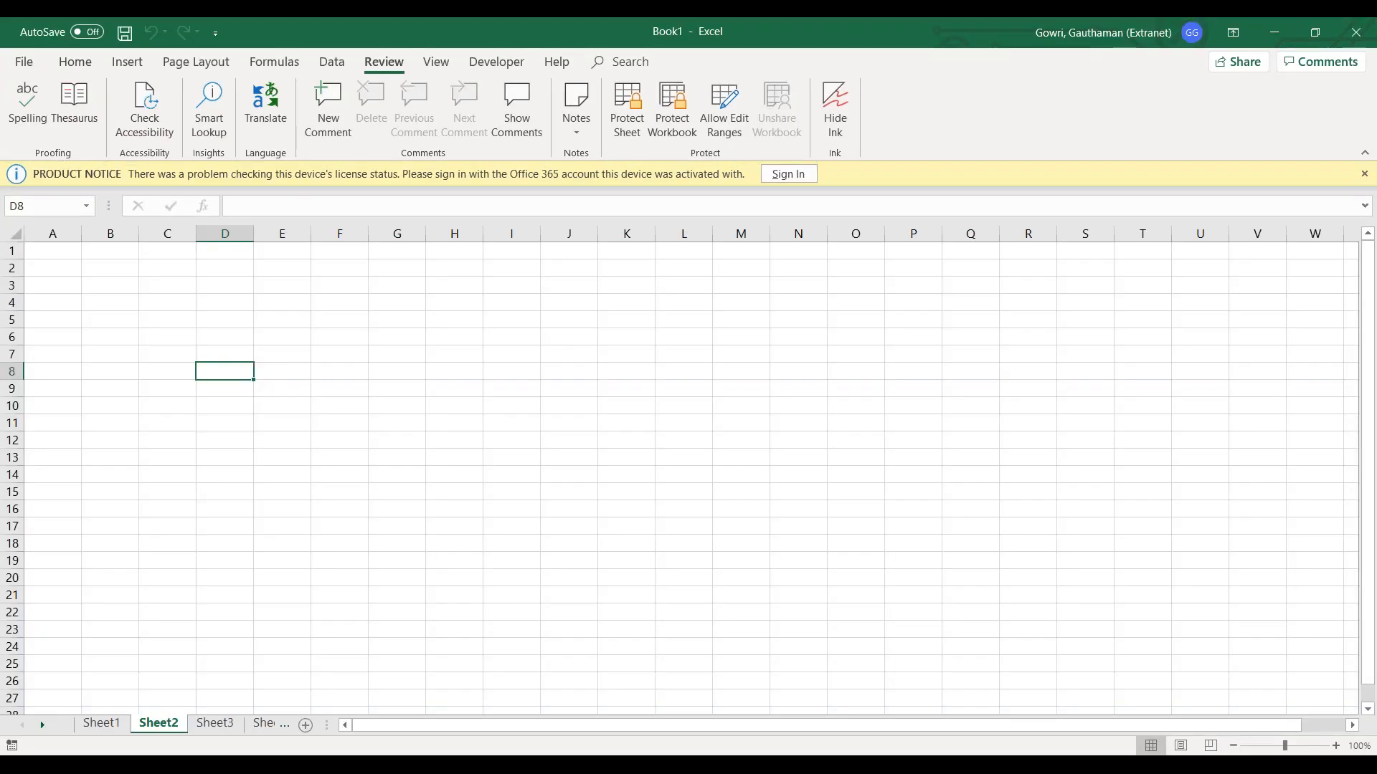
left_click(24, 62)
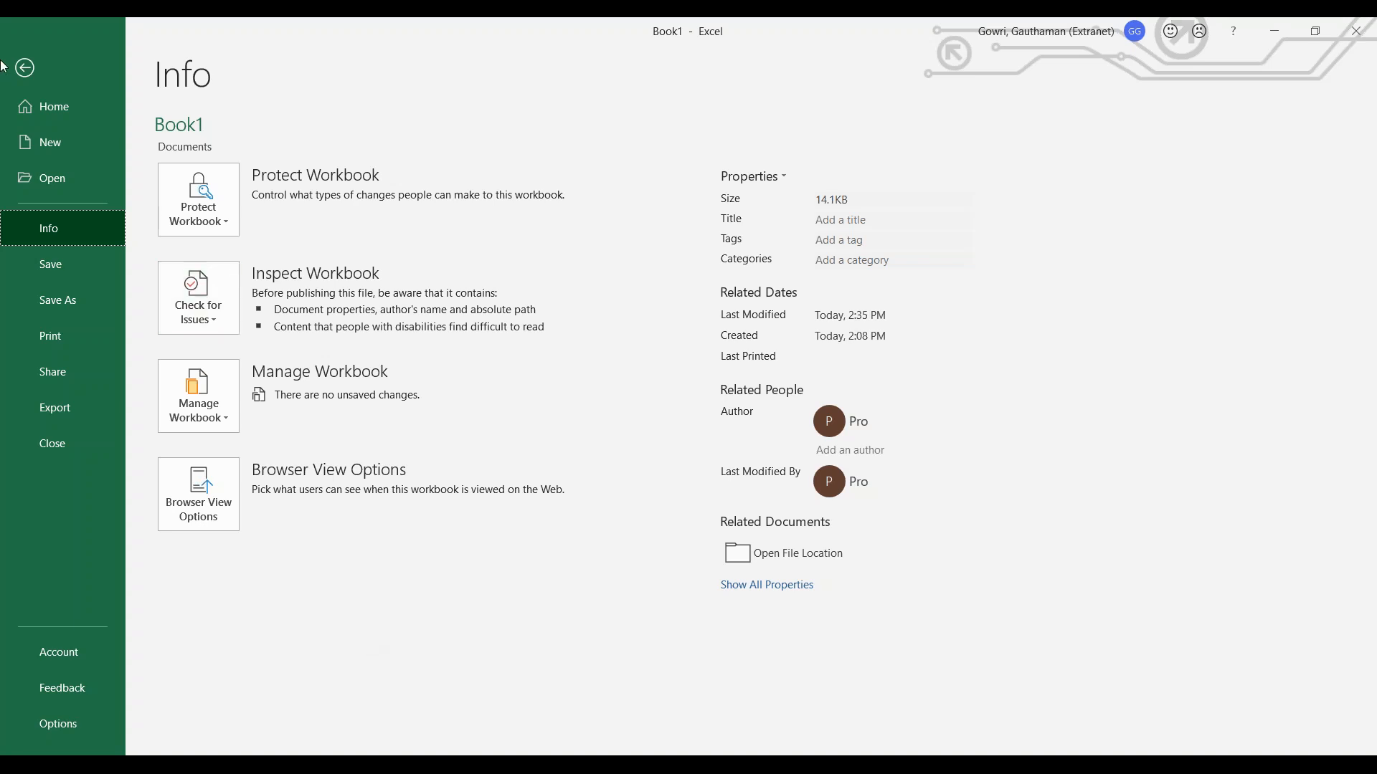
left_click(24, 69)
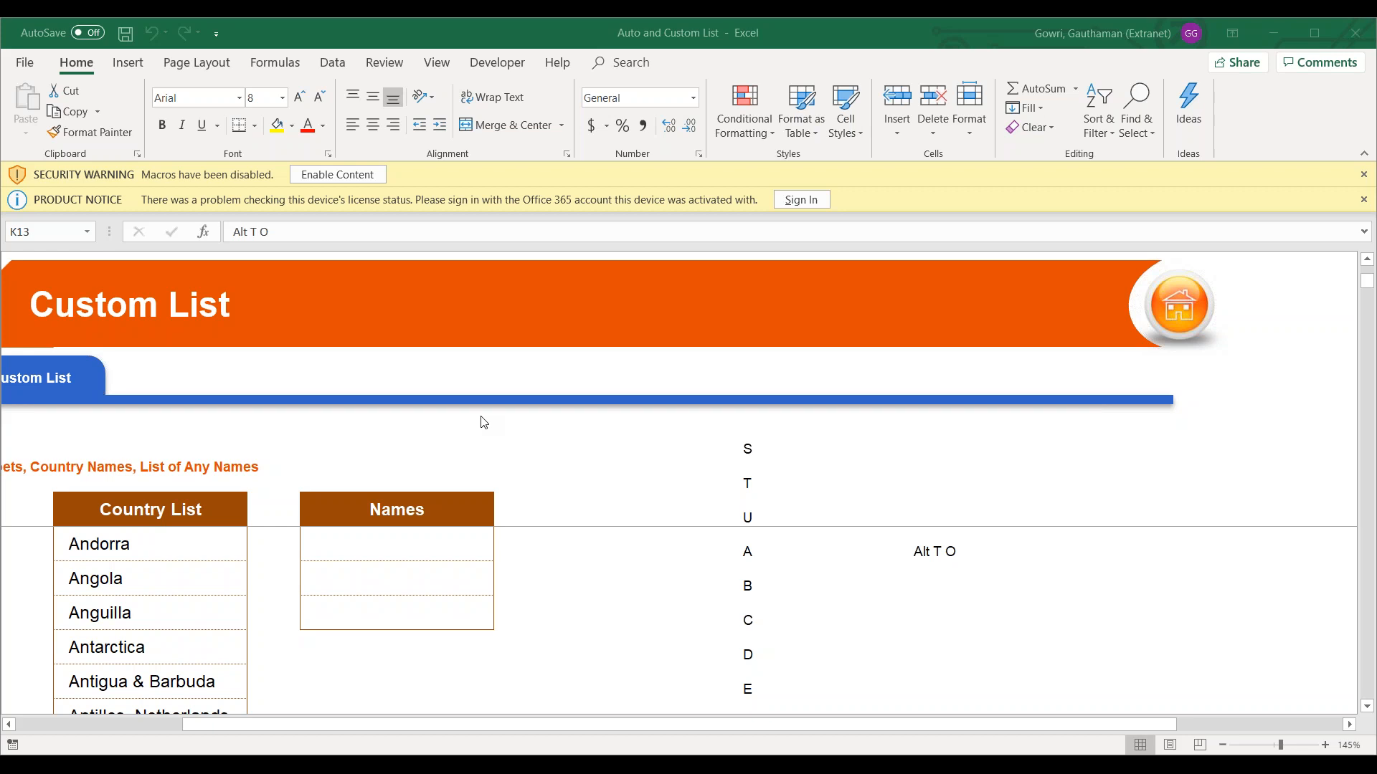
Enable the macros in the Auto and Custom List workbook and go from its cover page to the Auto List sheet.
left_click(372, 176)
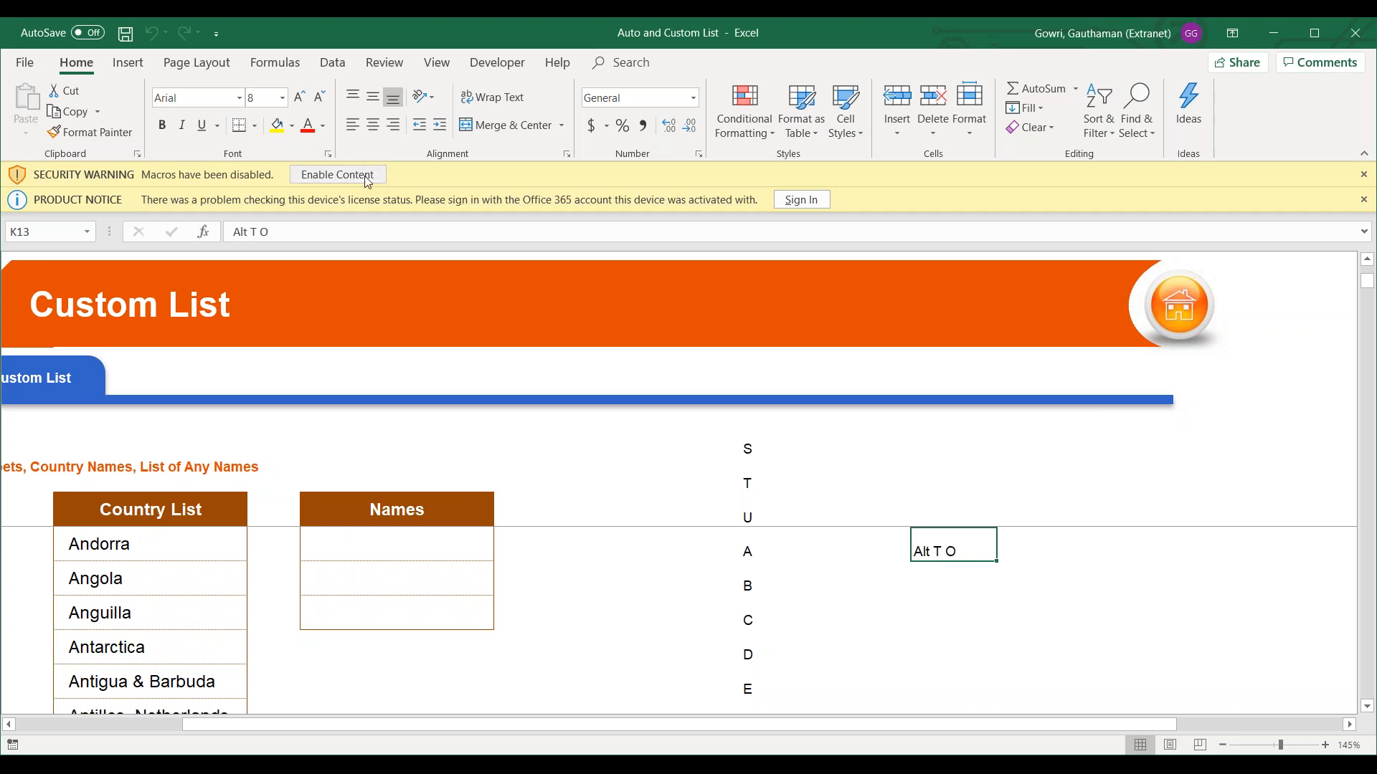
left_click(355, 175)
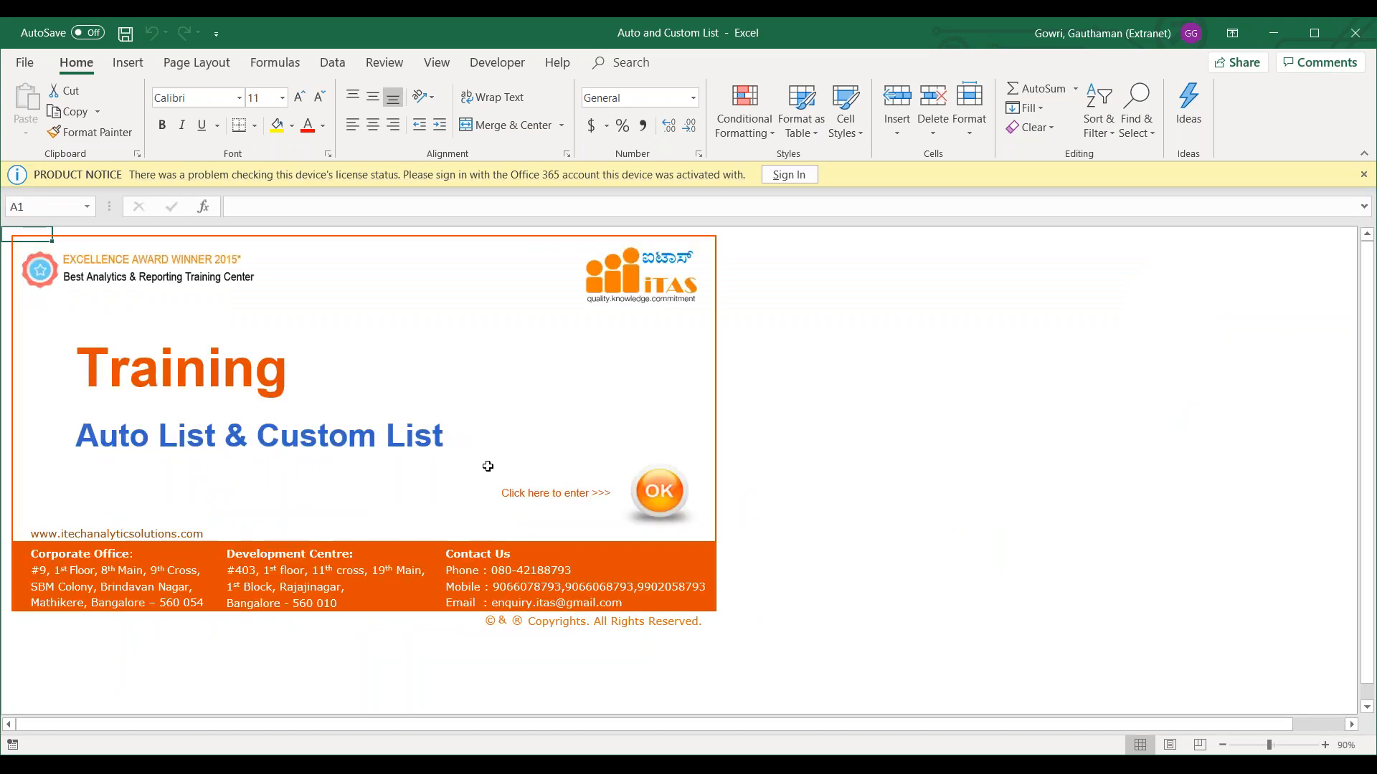
left_click(668, 490)
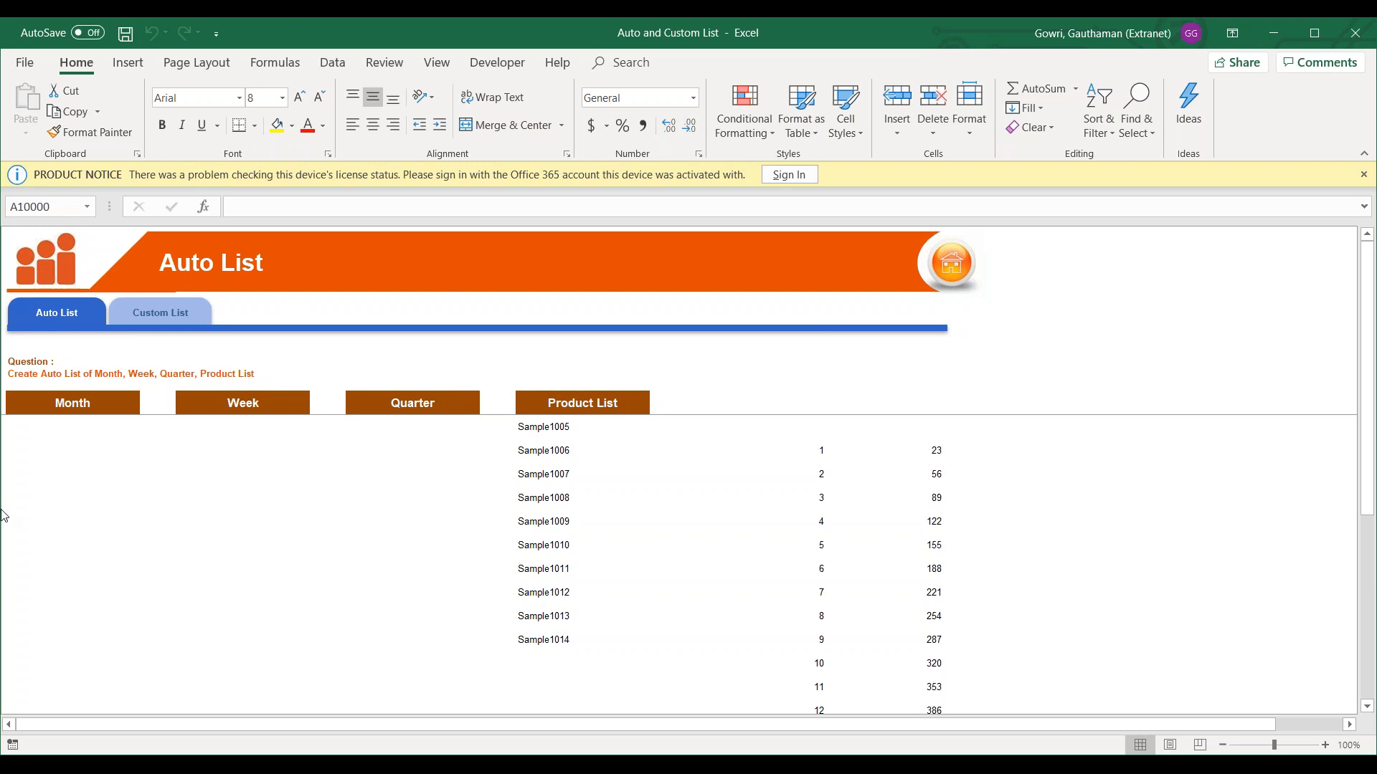
Clear all the sample entries under the Product List heading.
left_click(566, 429)
key("Up")
key("Down")
key("ctrl+shift+Down")
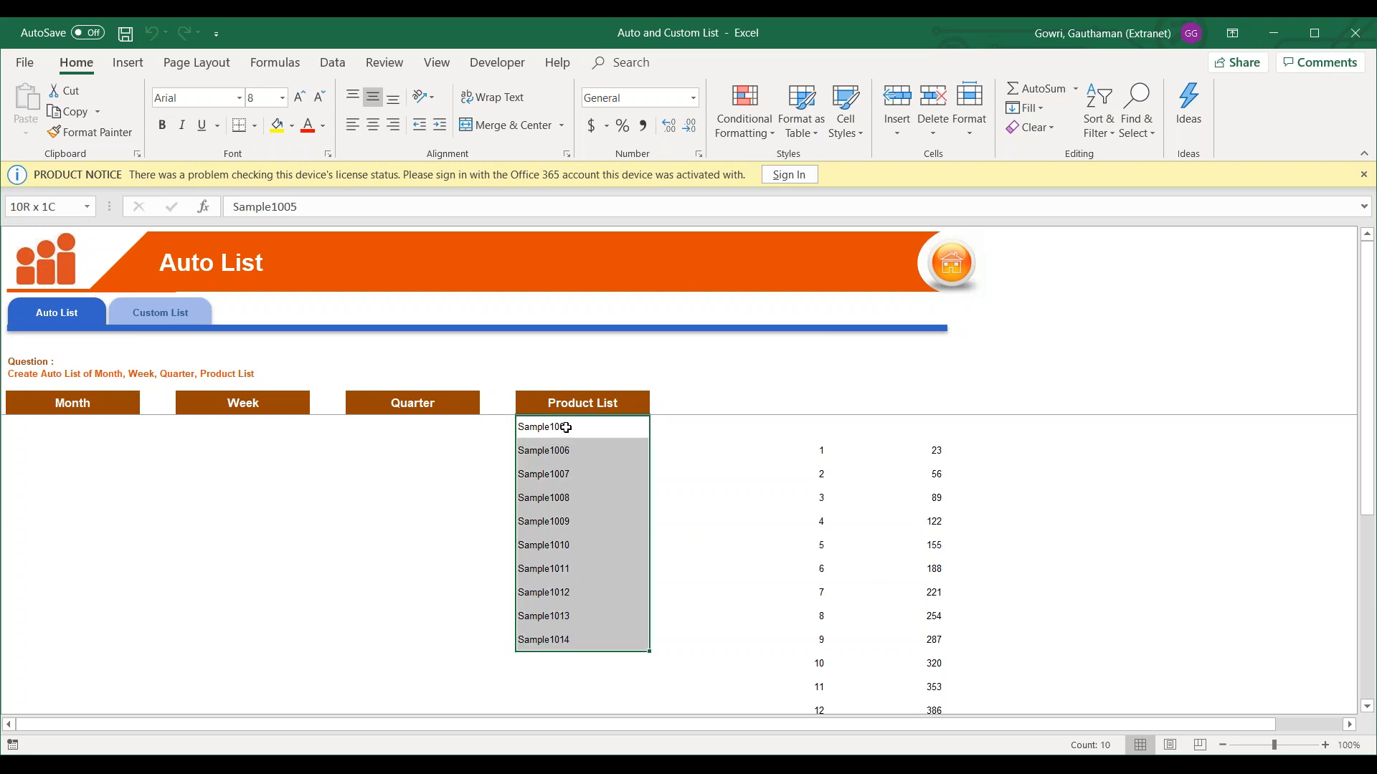
key("Delete")
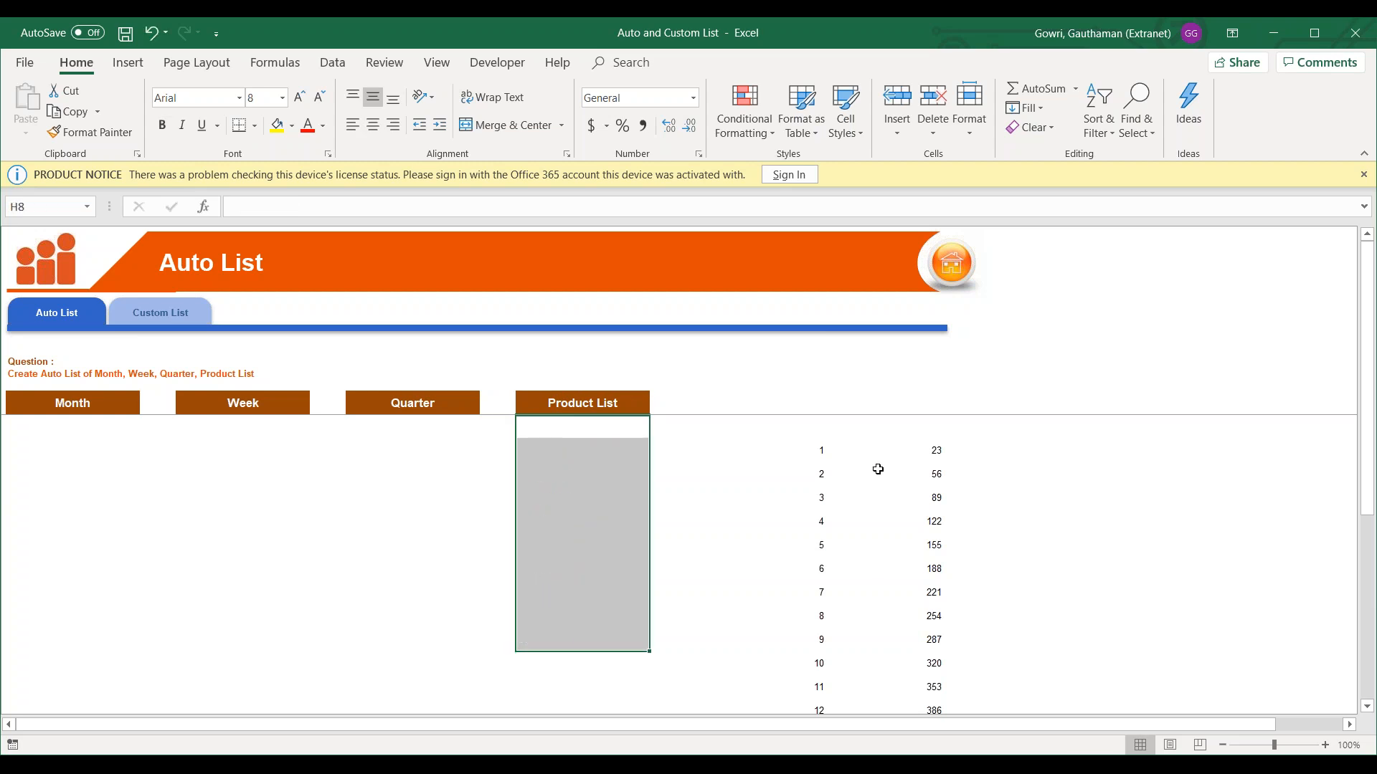
Clear the two columns of practice numbers beside the Product List, starting with 1 and 23.
left_click(817, 444)
key("ctrl+shift+Down")
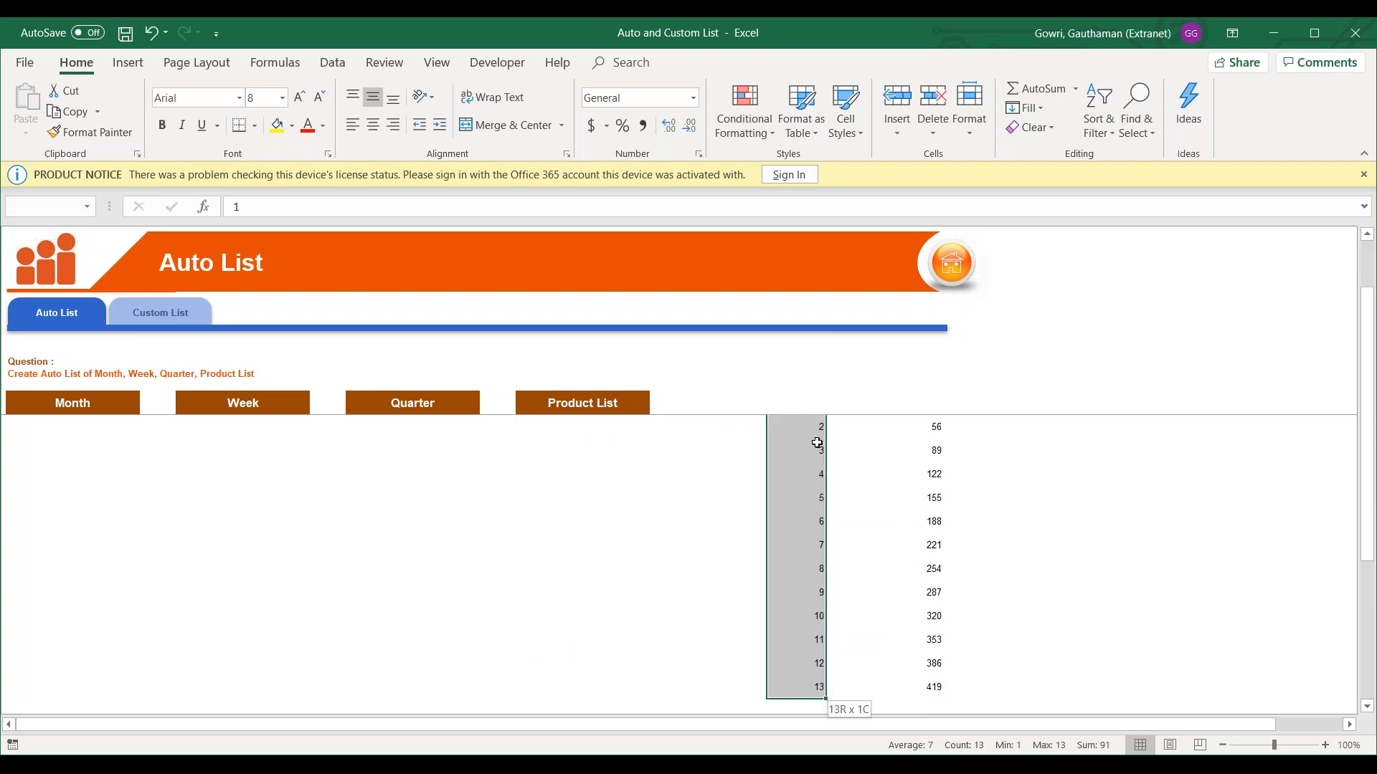
key("Delete")
key("Right")
key("Right")
key("Right")
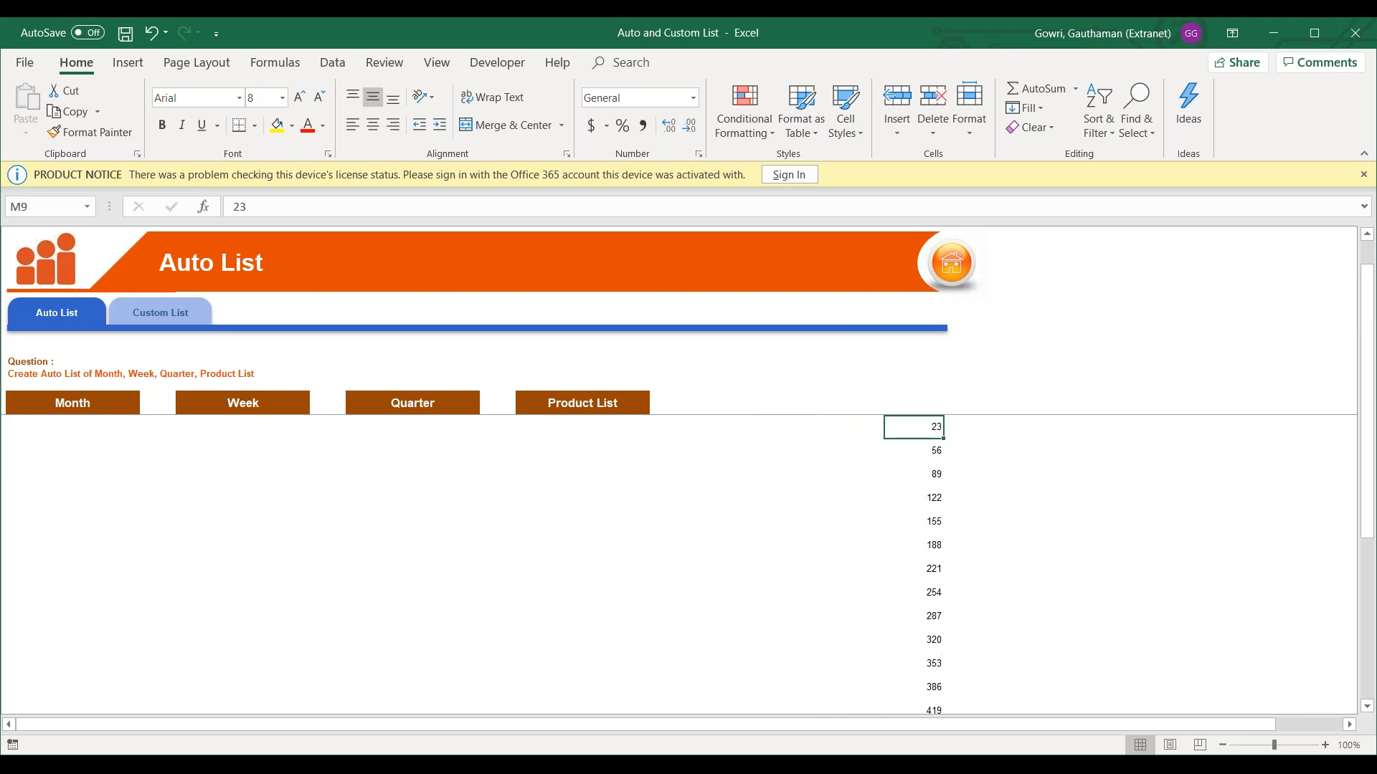
key("Left")
key("ctrl+shift+Down")
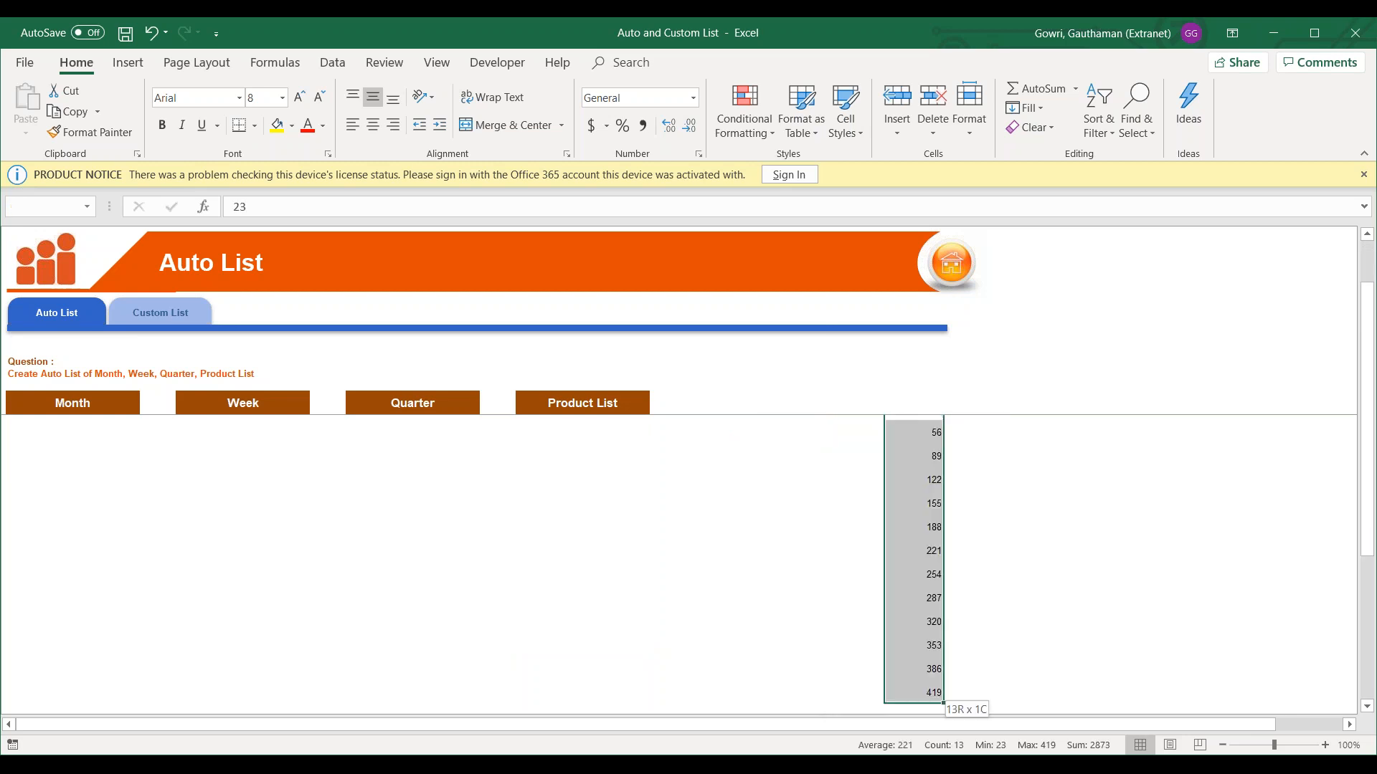
key("Delete")
Enter May in cell B9 under the Month heading, with the sheet zoomed to 140%.
key("Left")
key("Left")
key("Left")
key("Left")
key("Left")
key("Left")
key("Left")
key("Left")
key("Left")
key("Left")
key("Left")
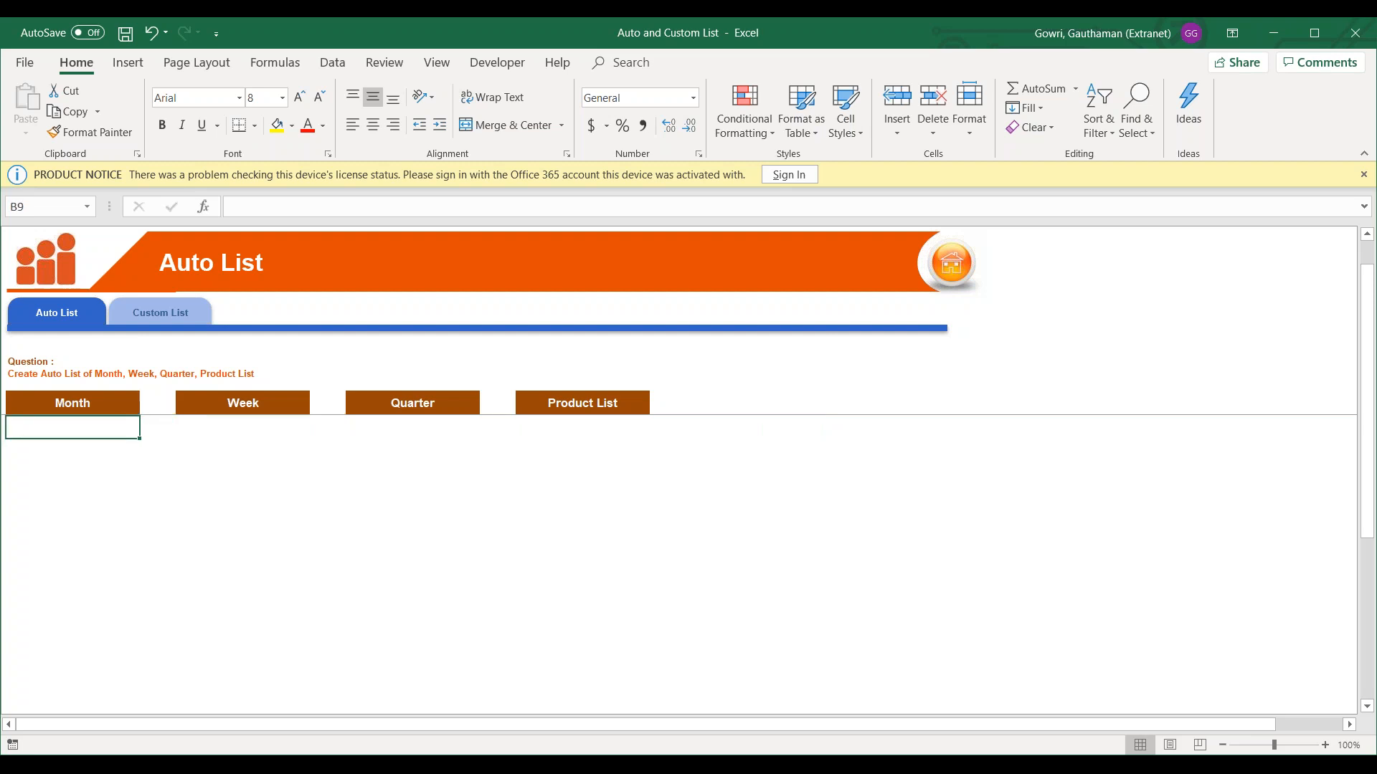
type("May")
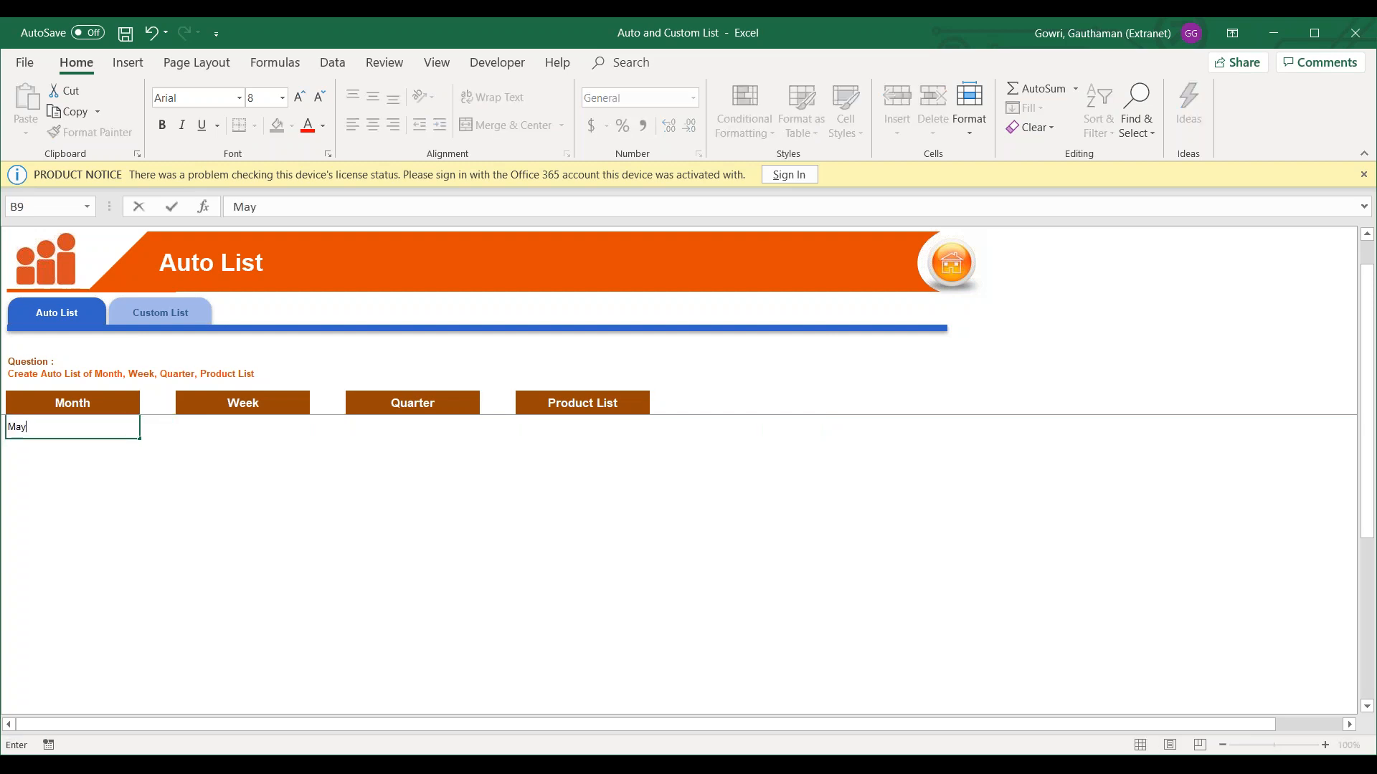
key("Escape")
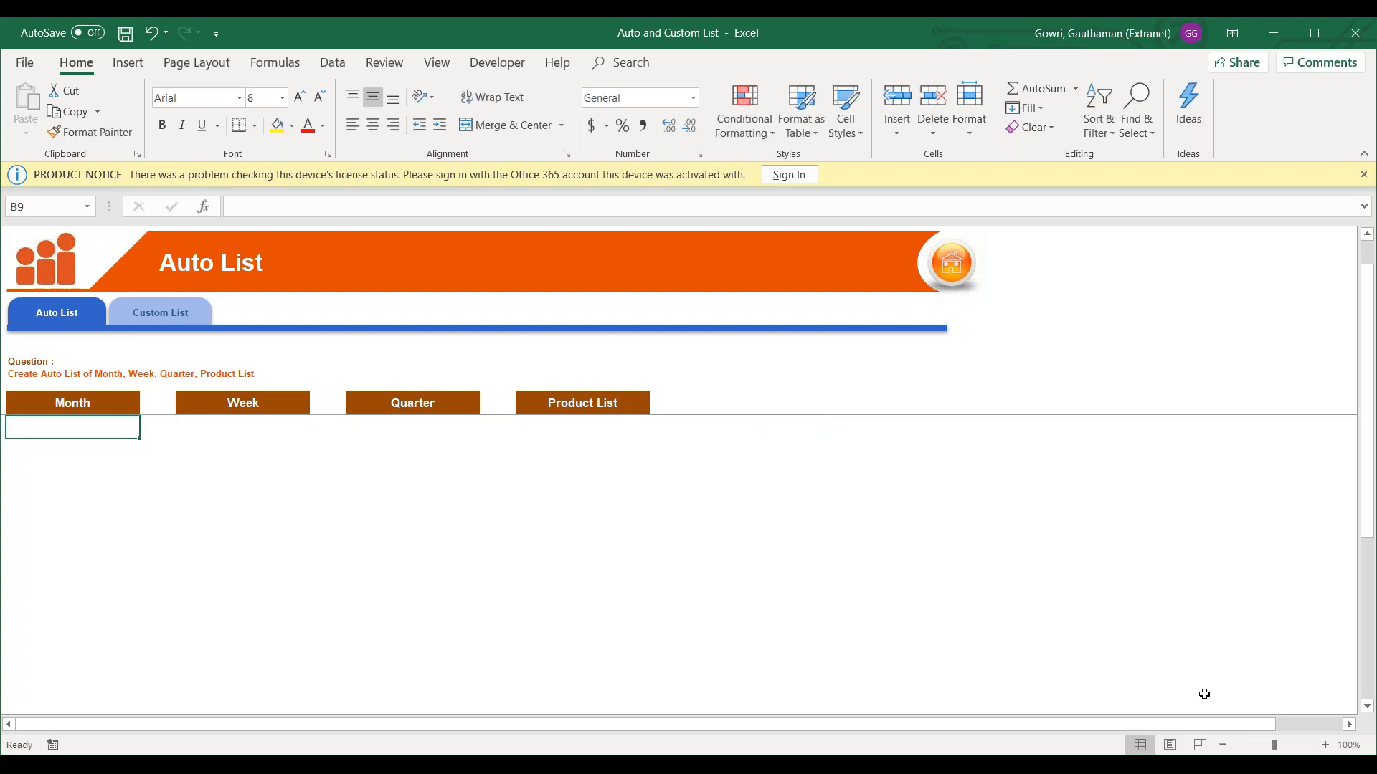
left_click(1325, 746)
left_click(1324, 746)
left_click(1324, 746)
left_click(1324, 746)
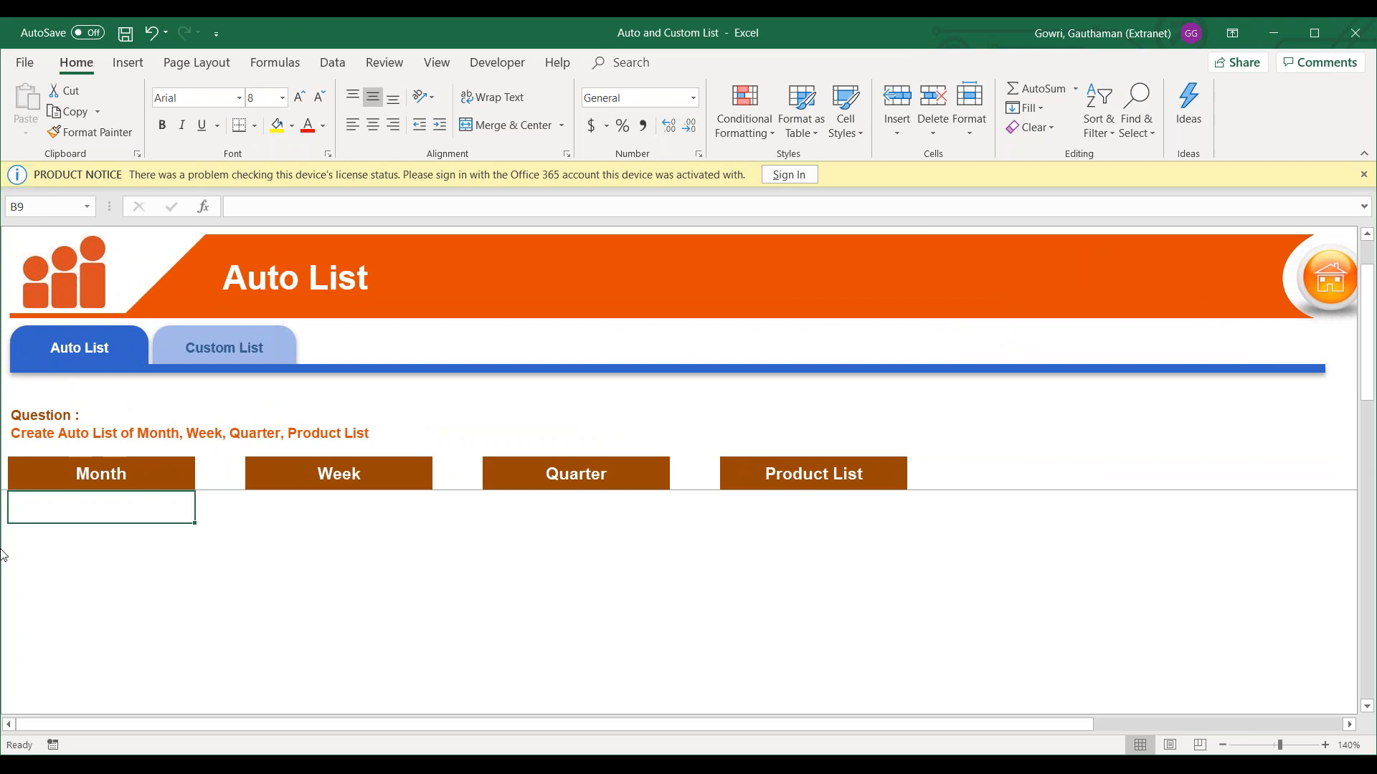
type("May")
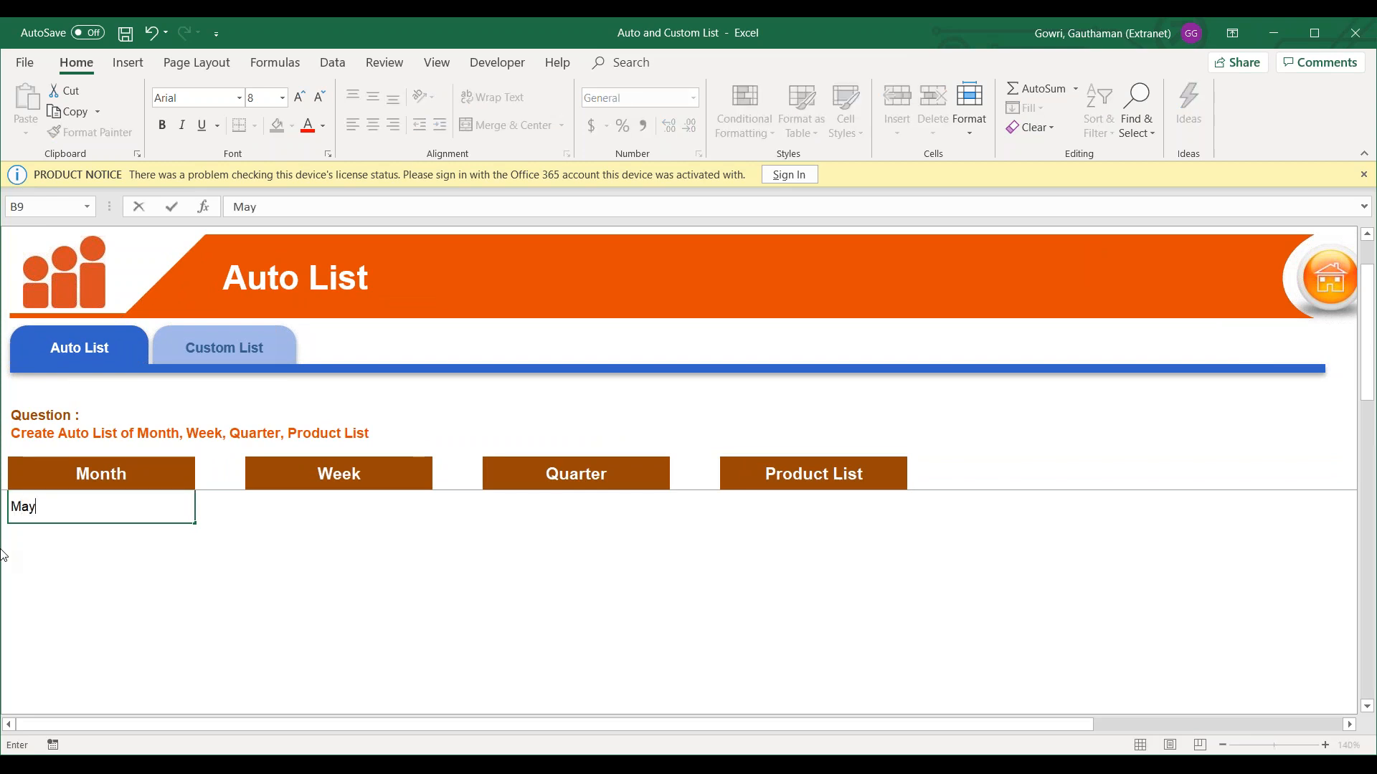
key("Return")
AutoFill the month series down the Month column from May in B9 to B25.
left_click(115, 510)
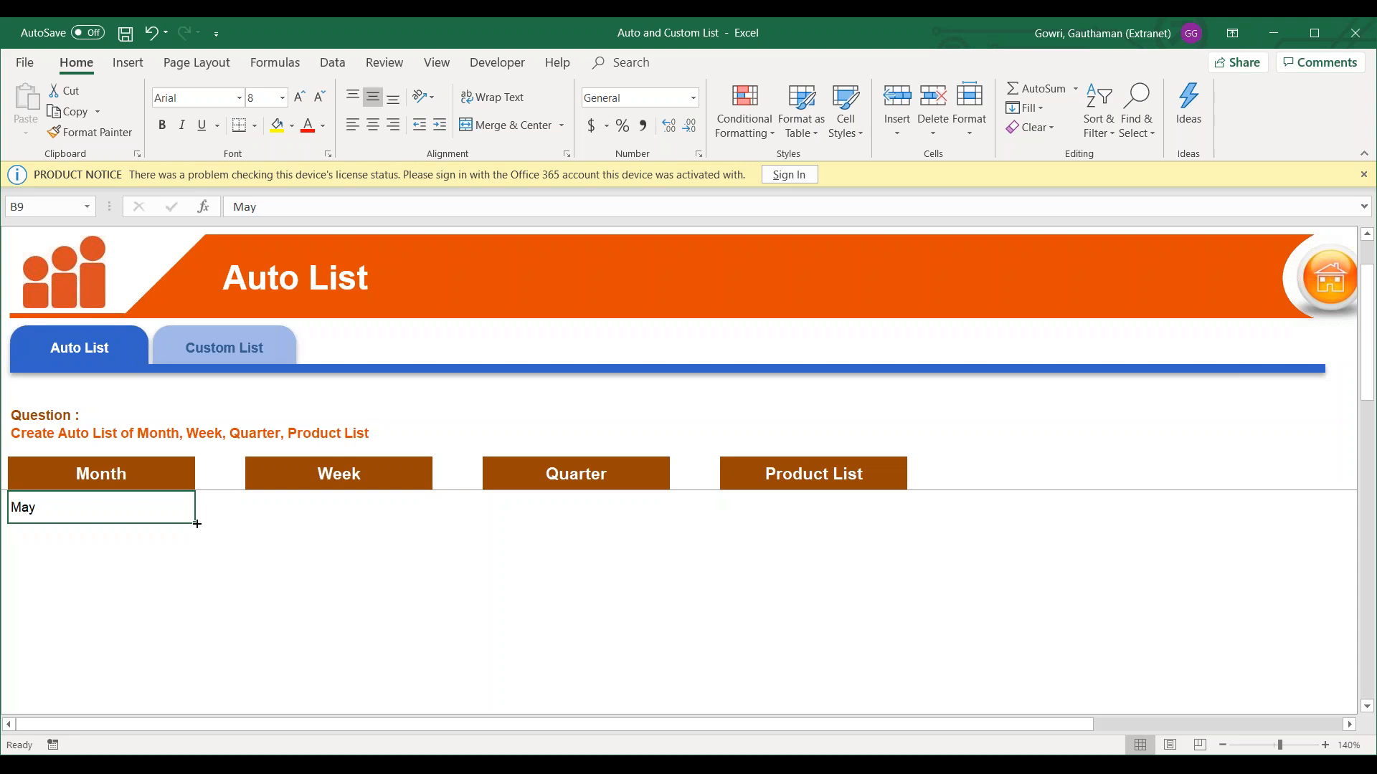
left_click_drag(197, 523, 197, 524)
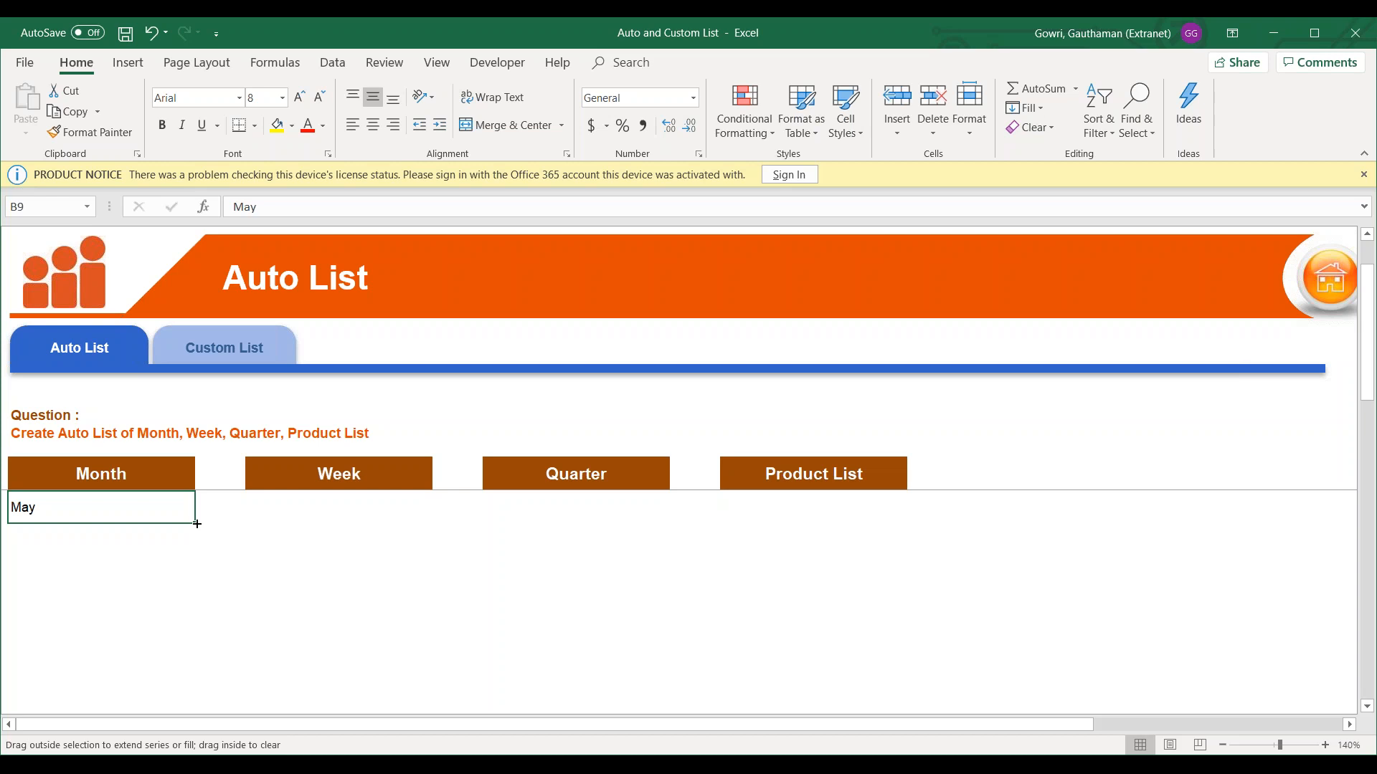
left_click_drag(197, 524, 194, 654)
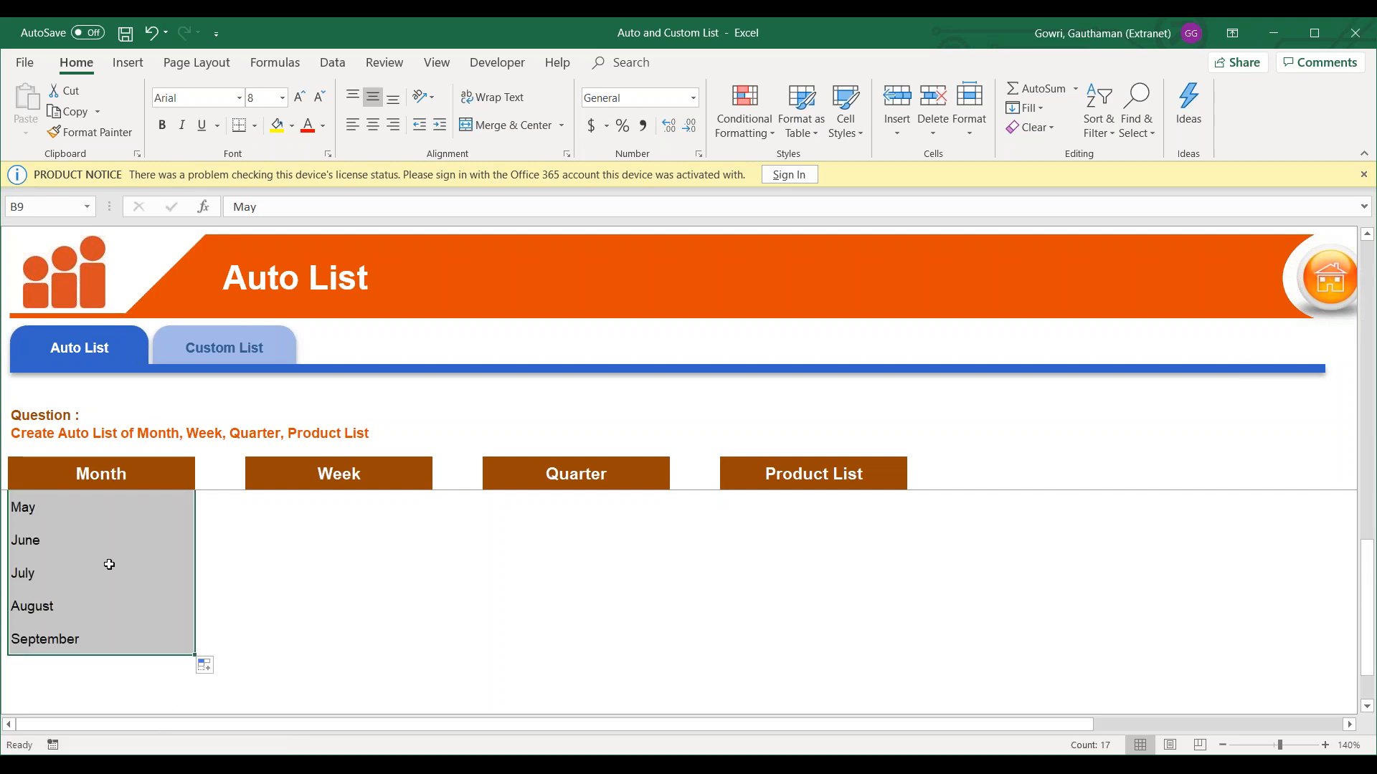
AutoFill the months from May in B9 across to D9, and up one cell to B8.
left_click(111, 561)
key("Up")
key("Up")
key("Up")
key("Up")
key("Up")
key("Up")
key("Up")
key("Up")
key("Up")
key("Up")
key("Up")
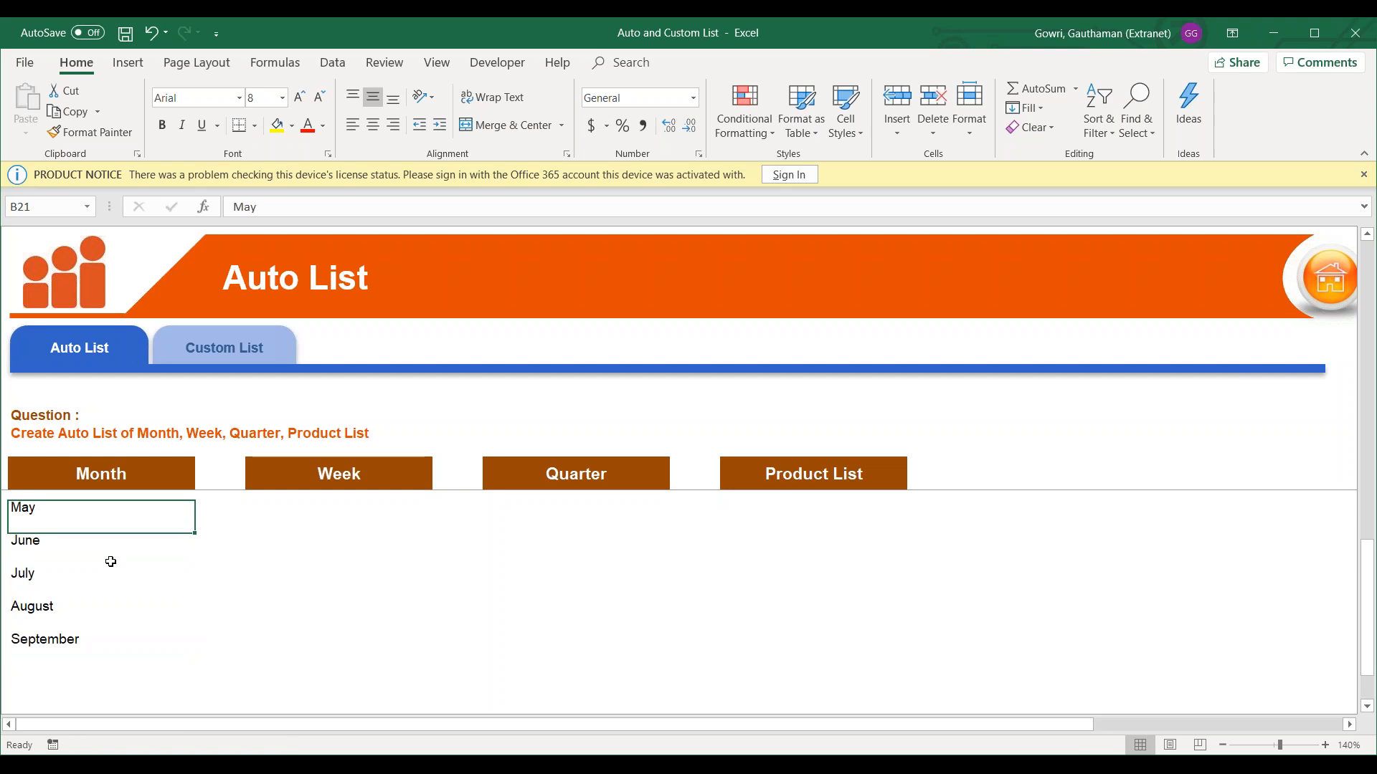
key("Up")
key("Up")
key("Up")
key("Up")
key("Up")
key("Up")
key("Up")
key("Down")
key("Down")
key("Down")
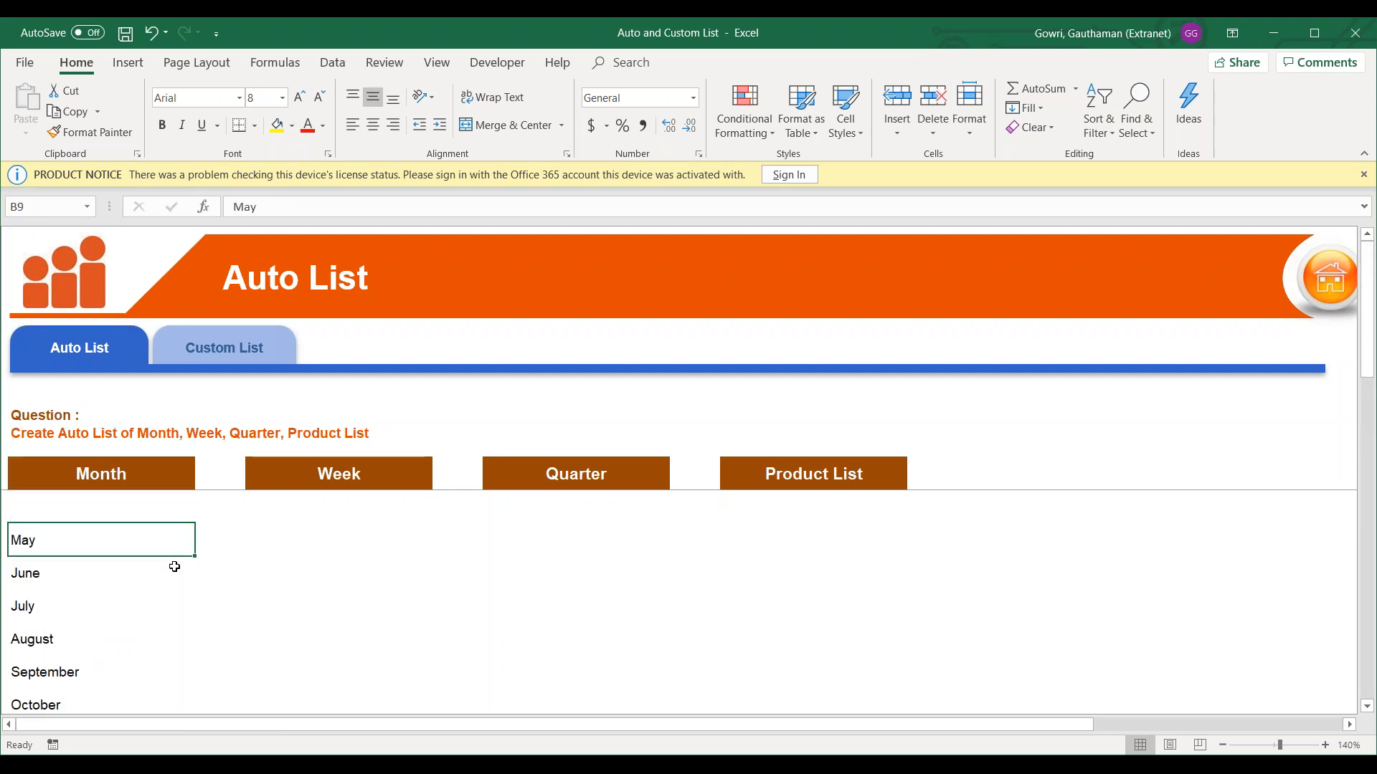
left_click_drag(196, 557, 426, 545)
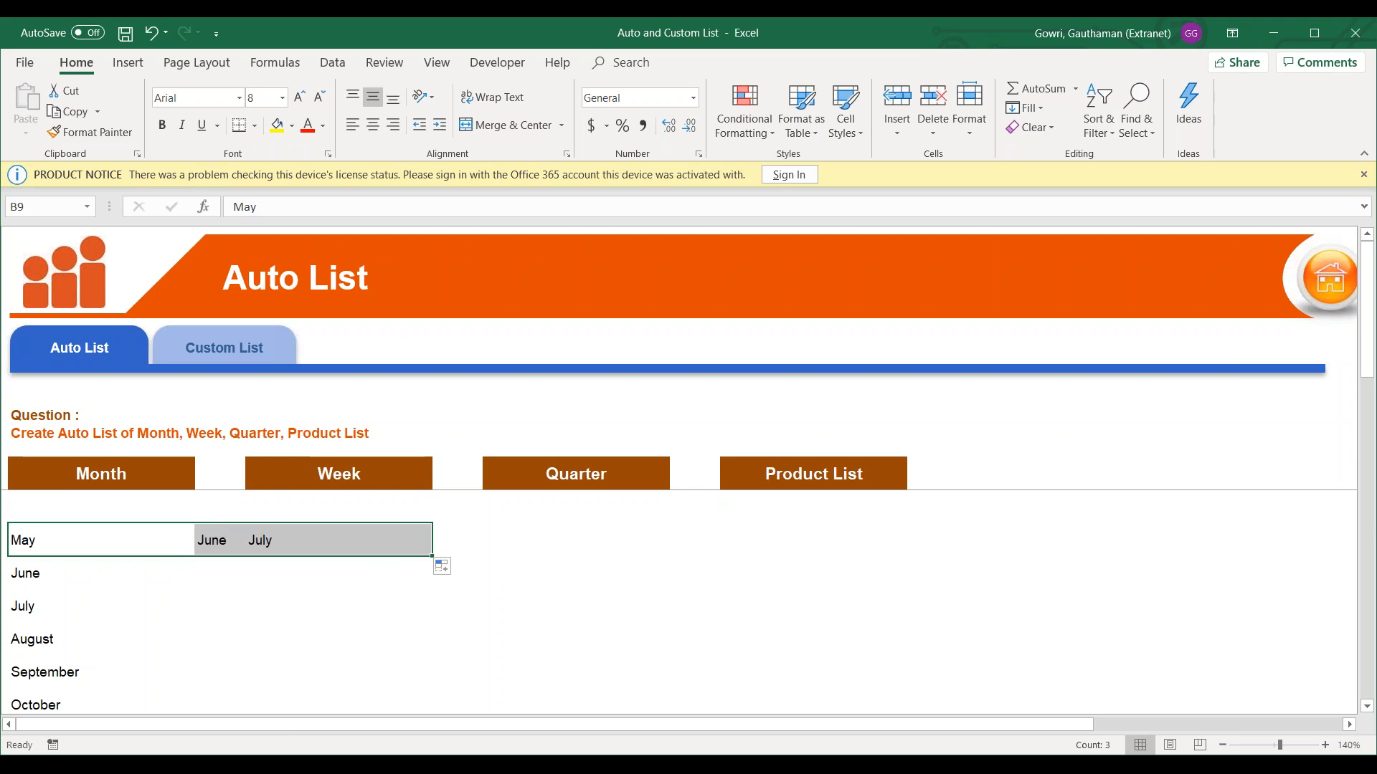
left_click(120, 550)
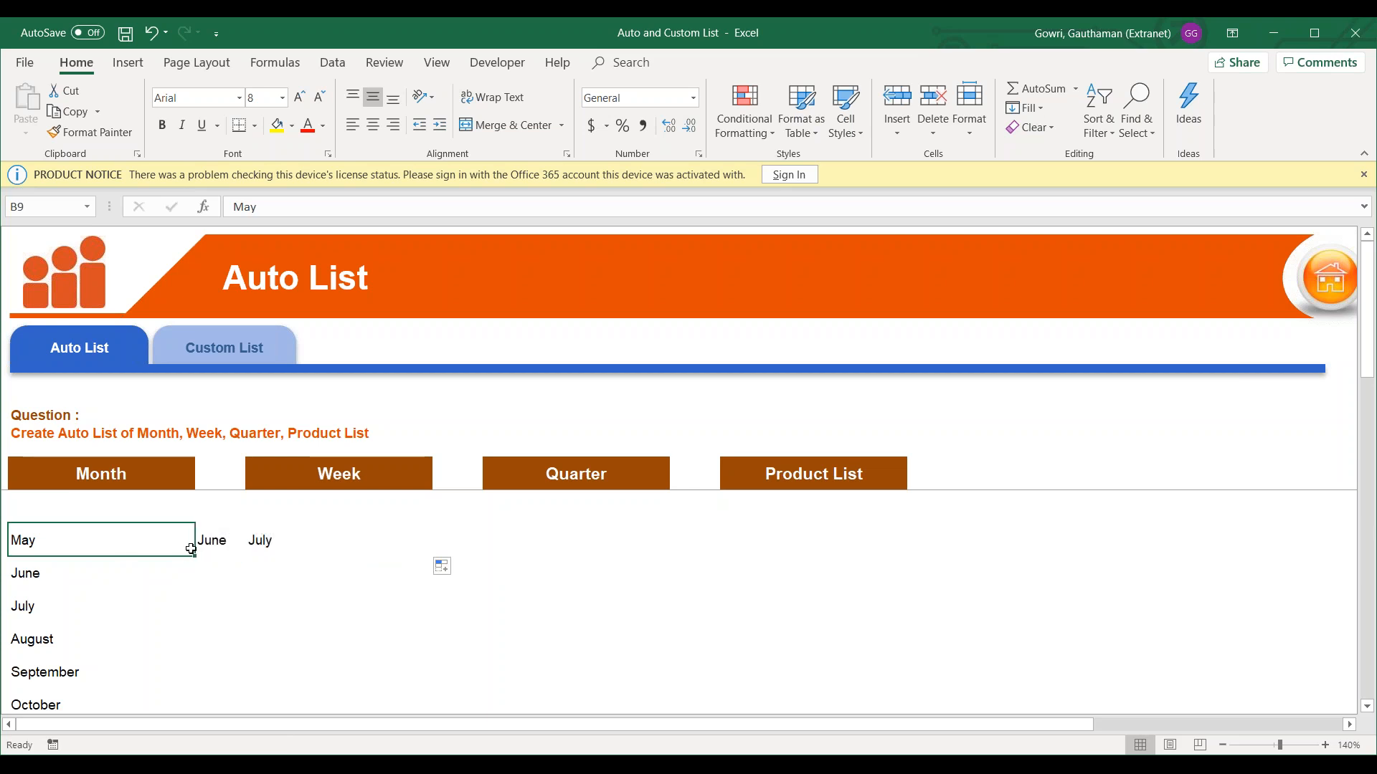
left_click_drag(195, 556, 194, 504)
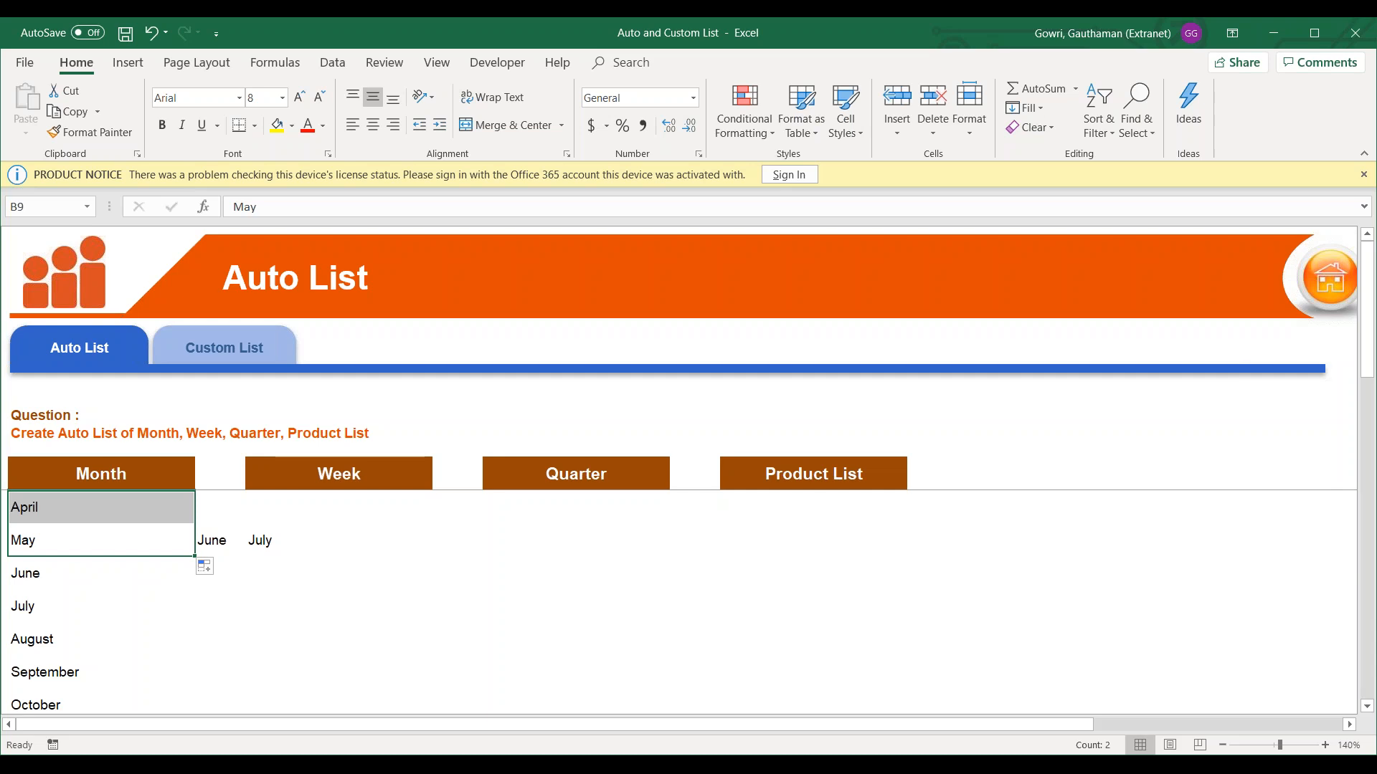
Examine the filled months down the Month column, starting from April in B8.
left_click(77, 585)
left_click(106, 509)
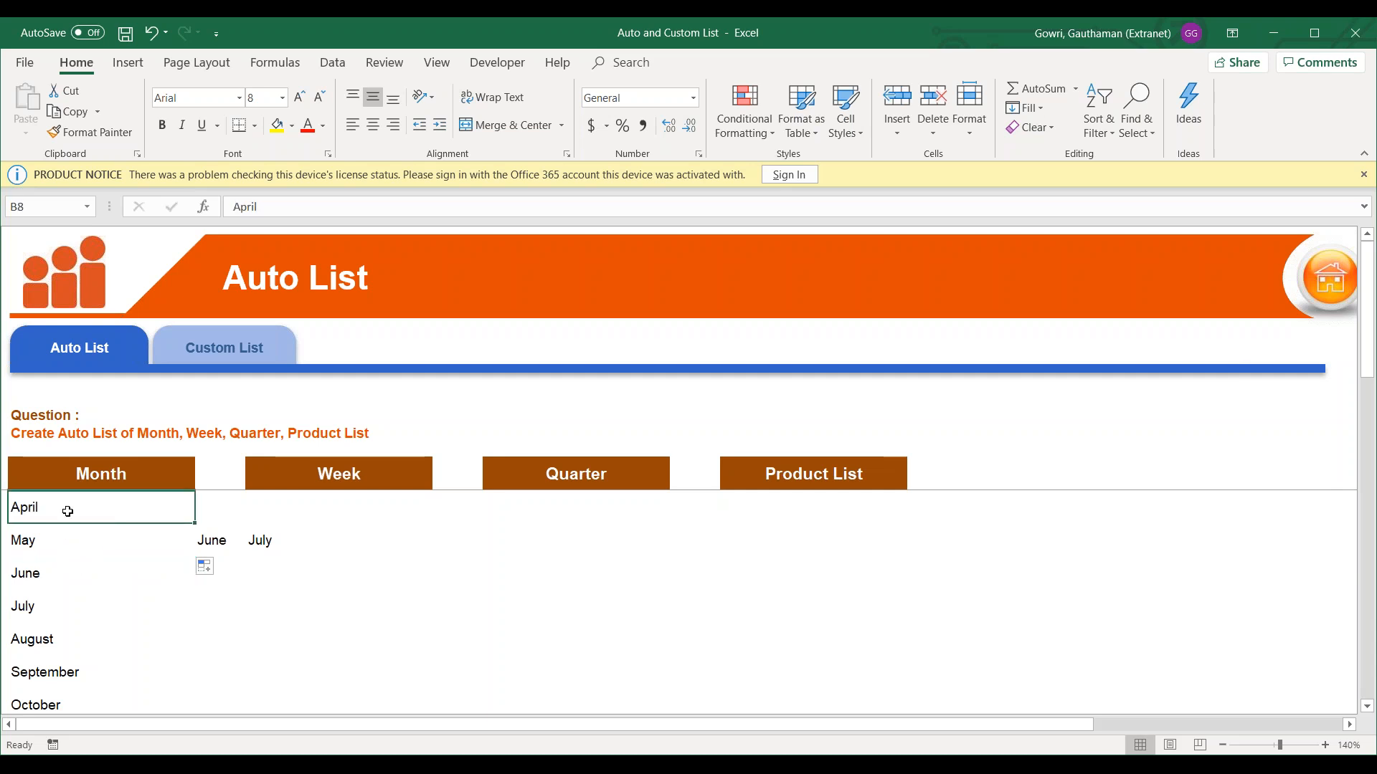
key("Down")
key("Down")
key("Down")
key("Down")
key("Down")
key("Down")
key("Down")
key("Down")
key("Down")
key("Down")
key("Down")
key("Up")
key("Up")
key("Up")
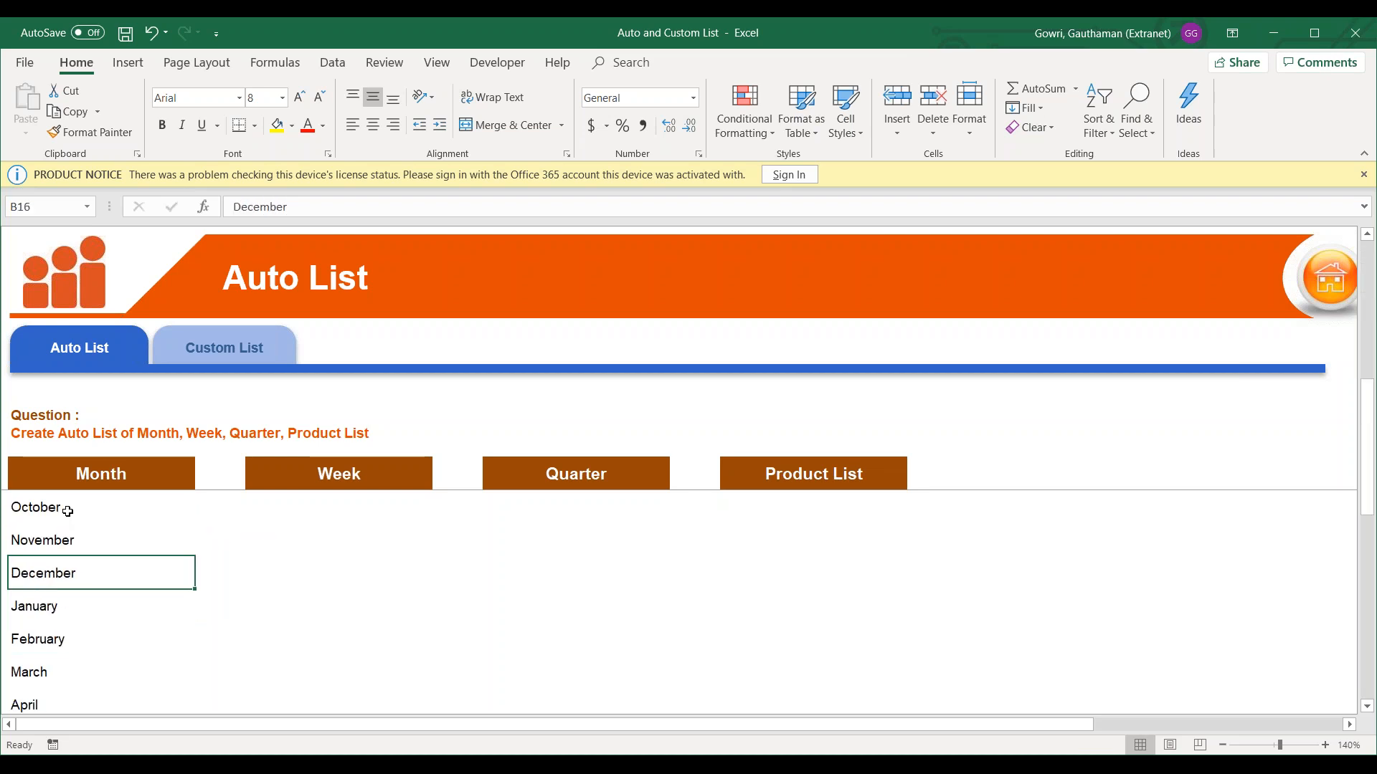
Clear all the filled months from the Month column, B8 to B25.
key("Down")
key("Down")
key("Down")
key("Down")
key("Down")
key("Down")
key("Down")
key("Down")
key("Down")
key("Down")
key("Up")
key("ctrl+shift+Up")
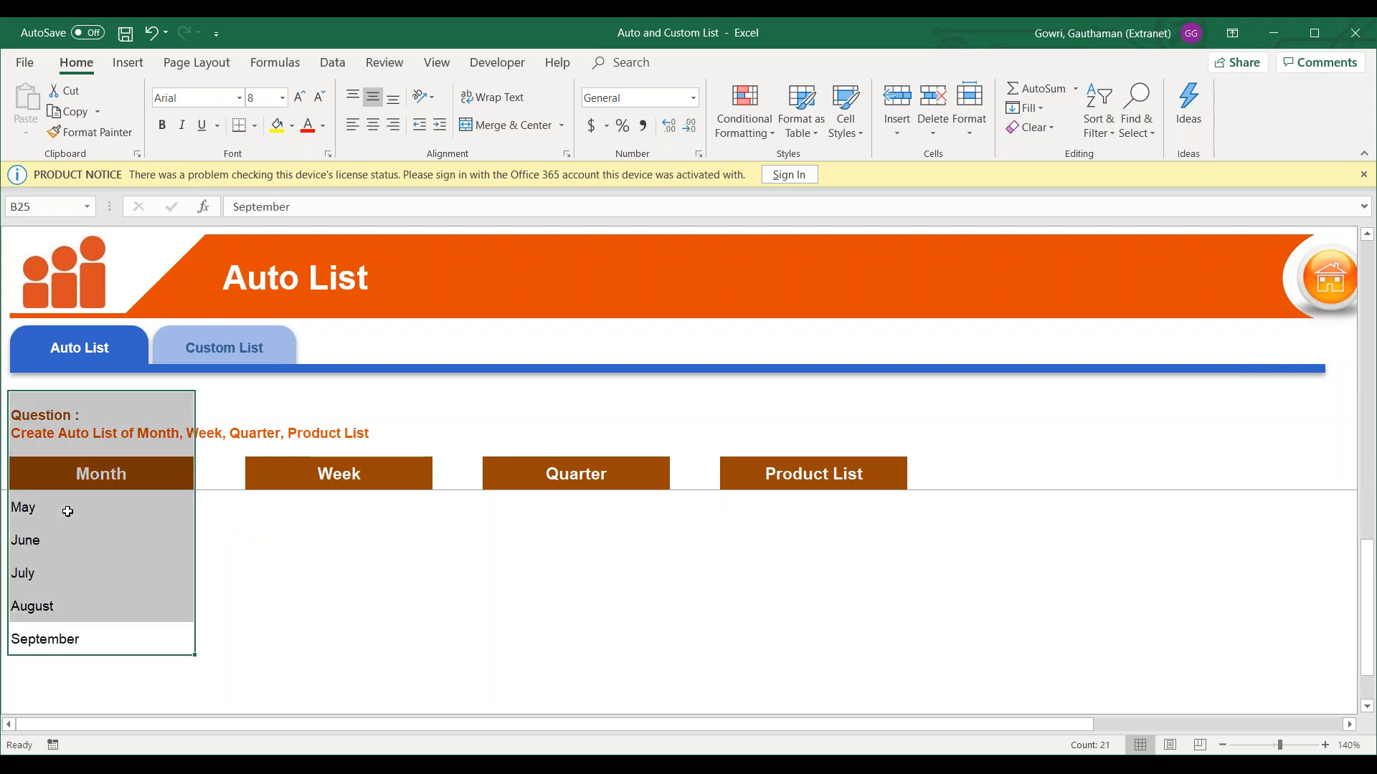
key("shift+Down")
key("shift+Down")
key("shift+Down")
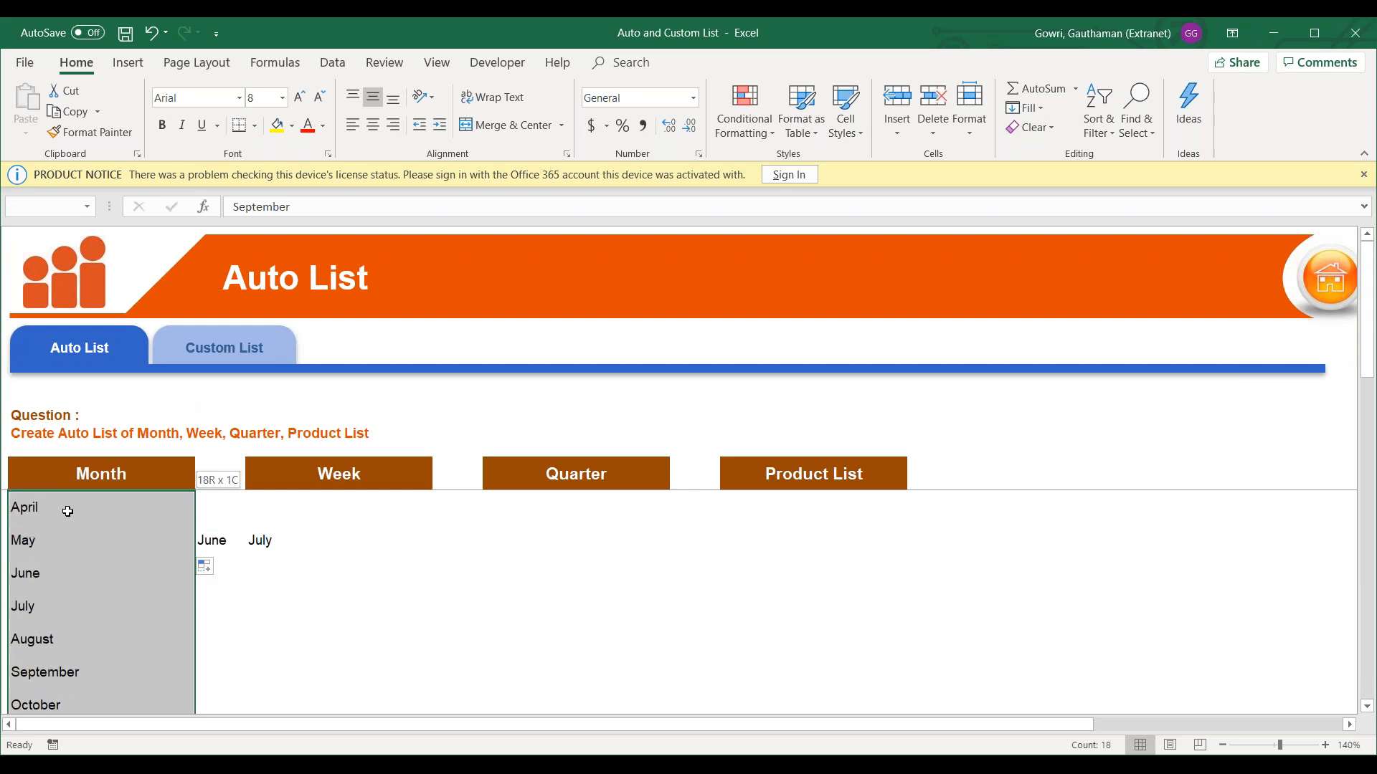
key("Delete")
Clear the leftover June and July entries in C9 and D9.
key("Right")
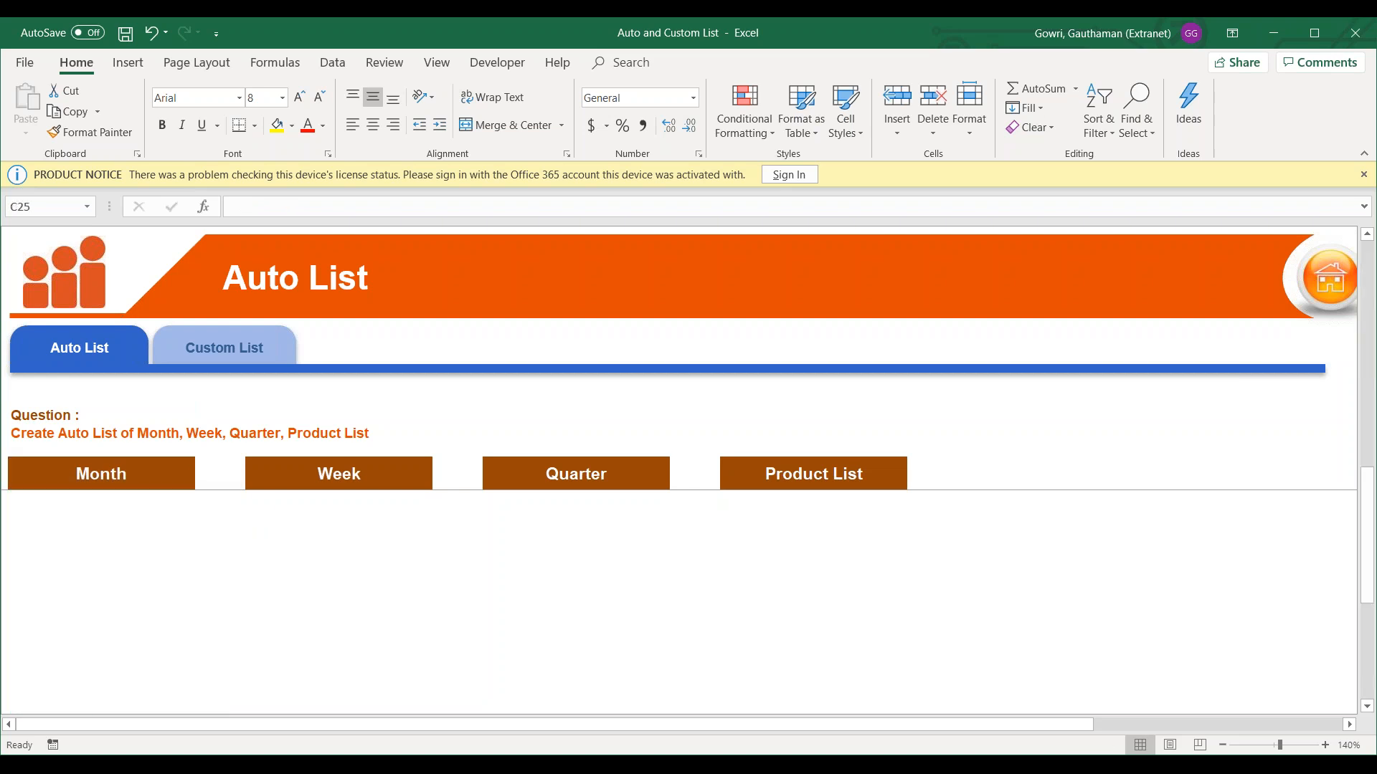
key("ctrl+Up")
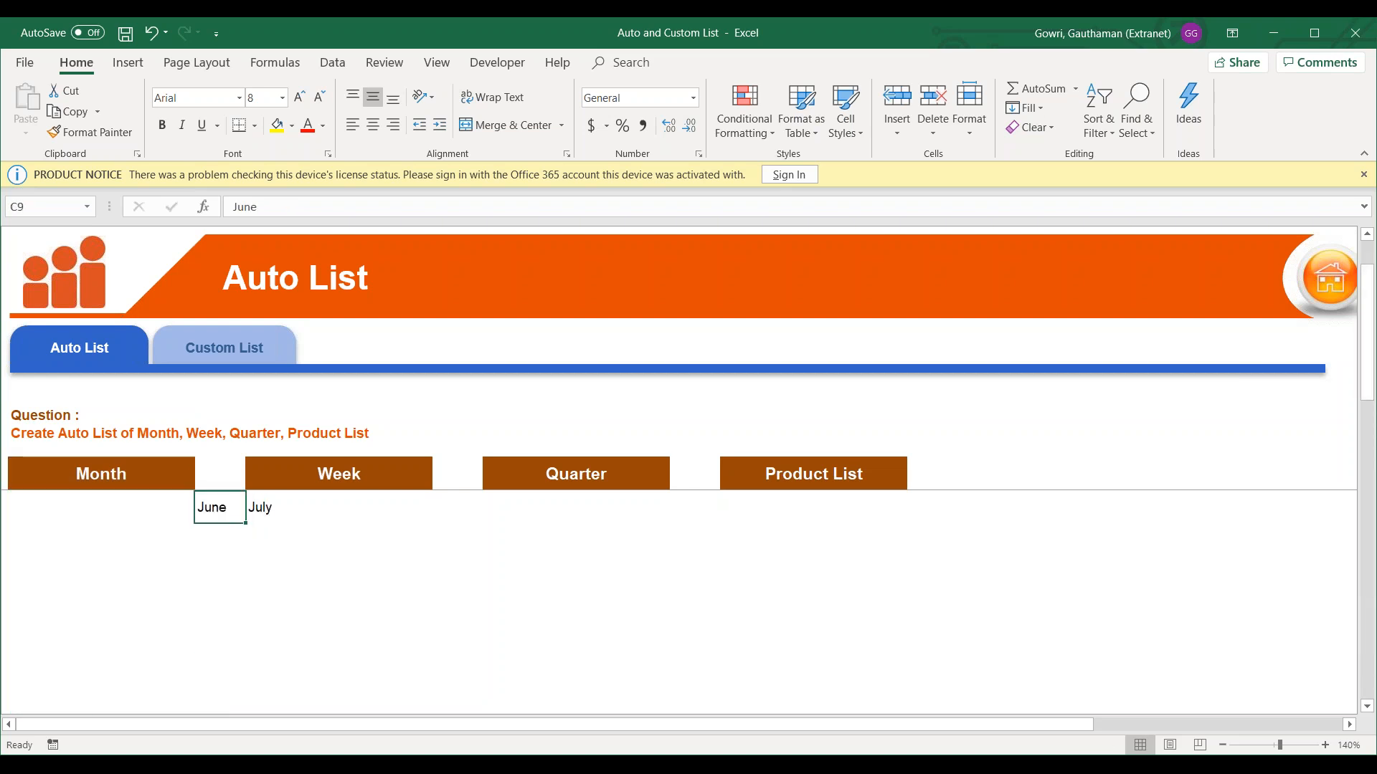
key("shift+Right")
key("Delete")
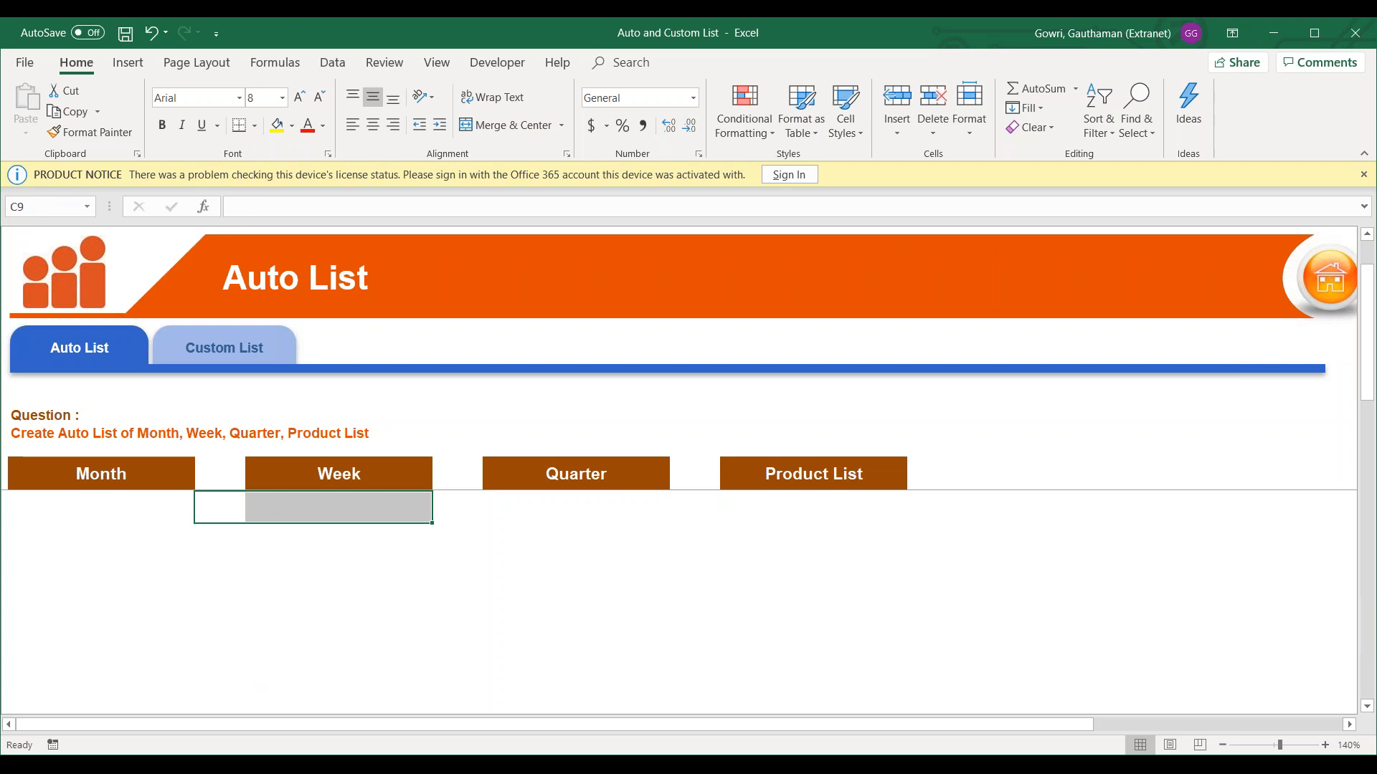
key("Left")
key("Up")
key("Down")
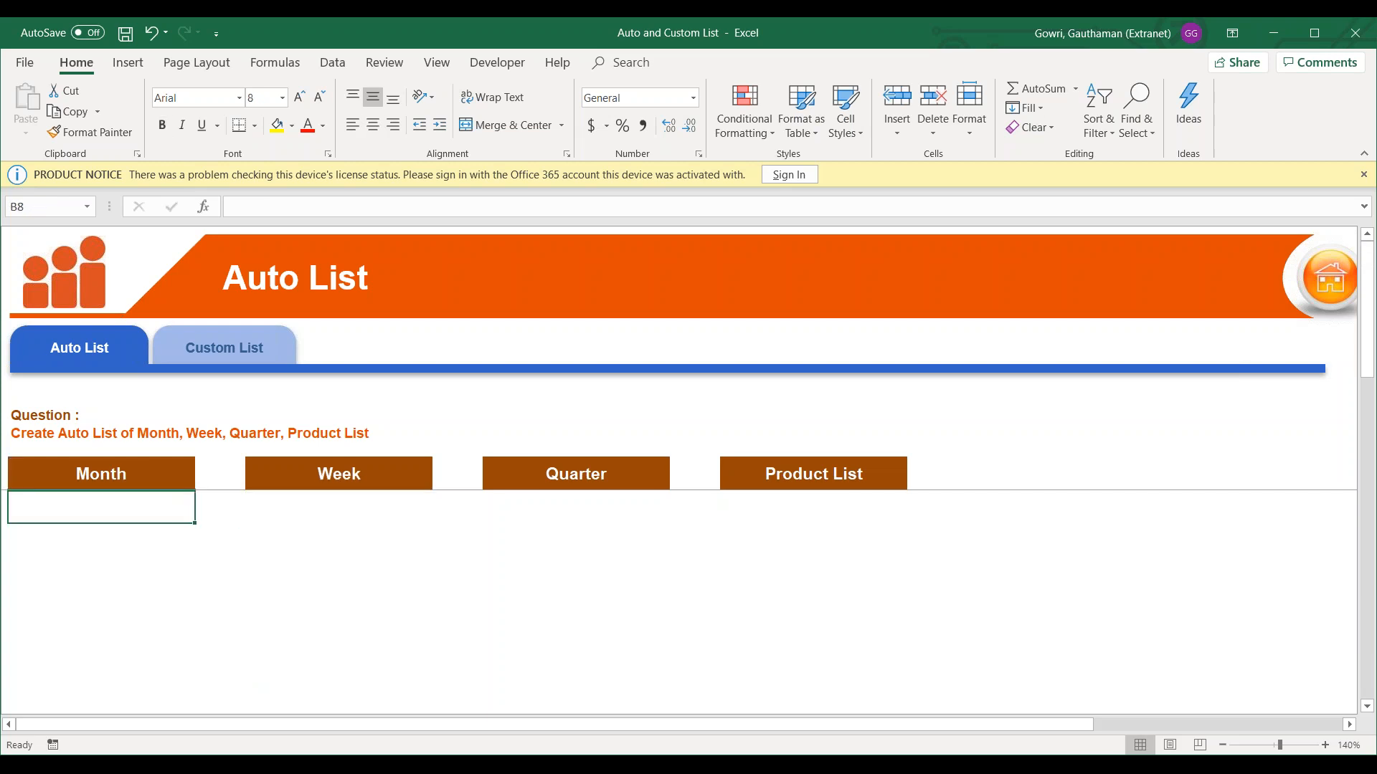
Enter Sunday in D8 under the Week heading and AutoFill the full weekday names down to D12.
left_click(313, 505)
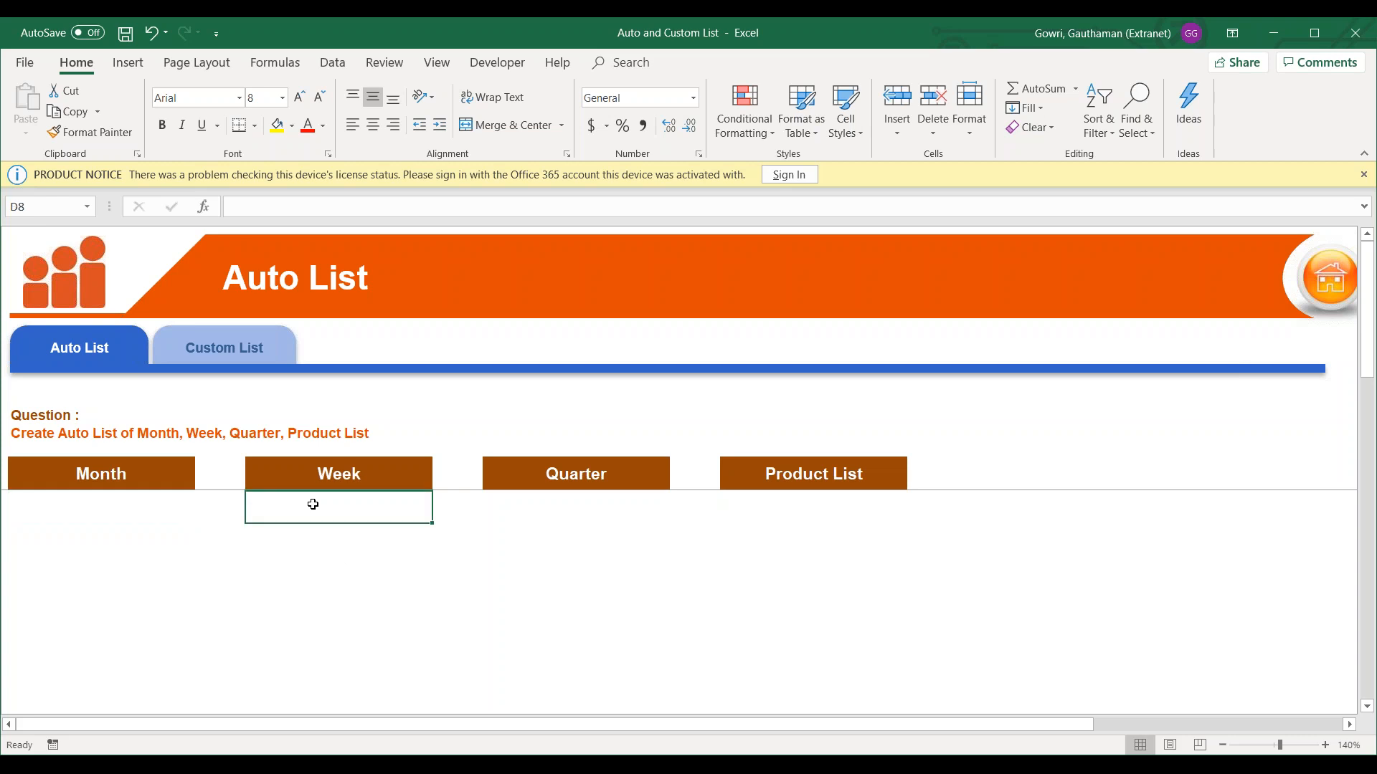
type("Sunday")
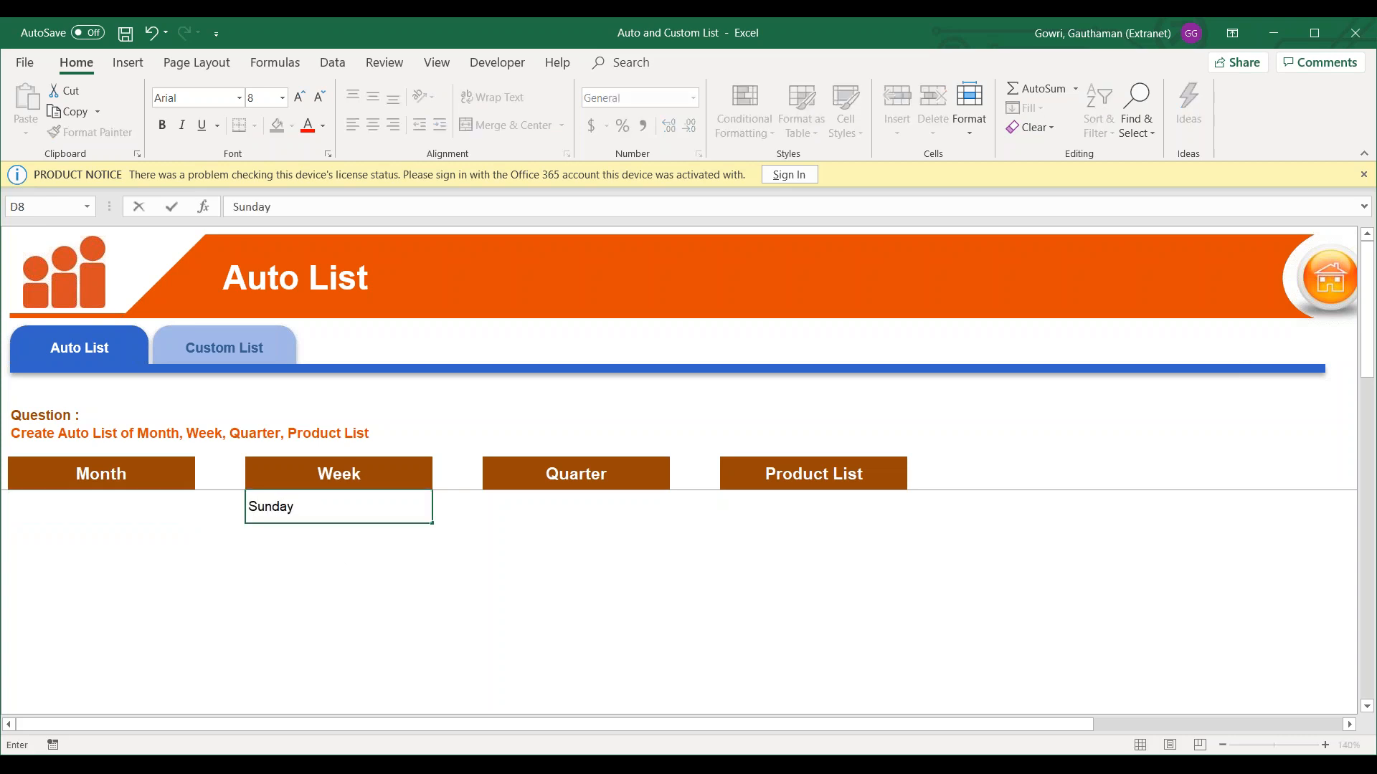
key("Return")
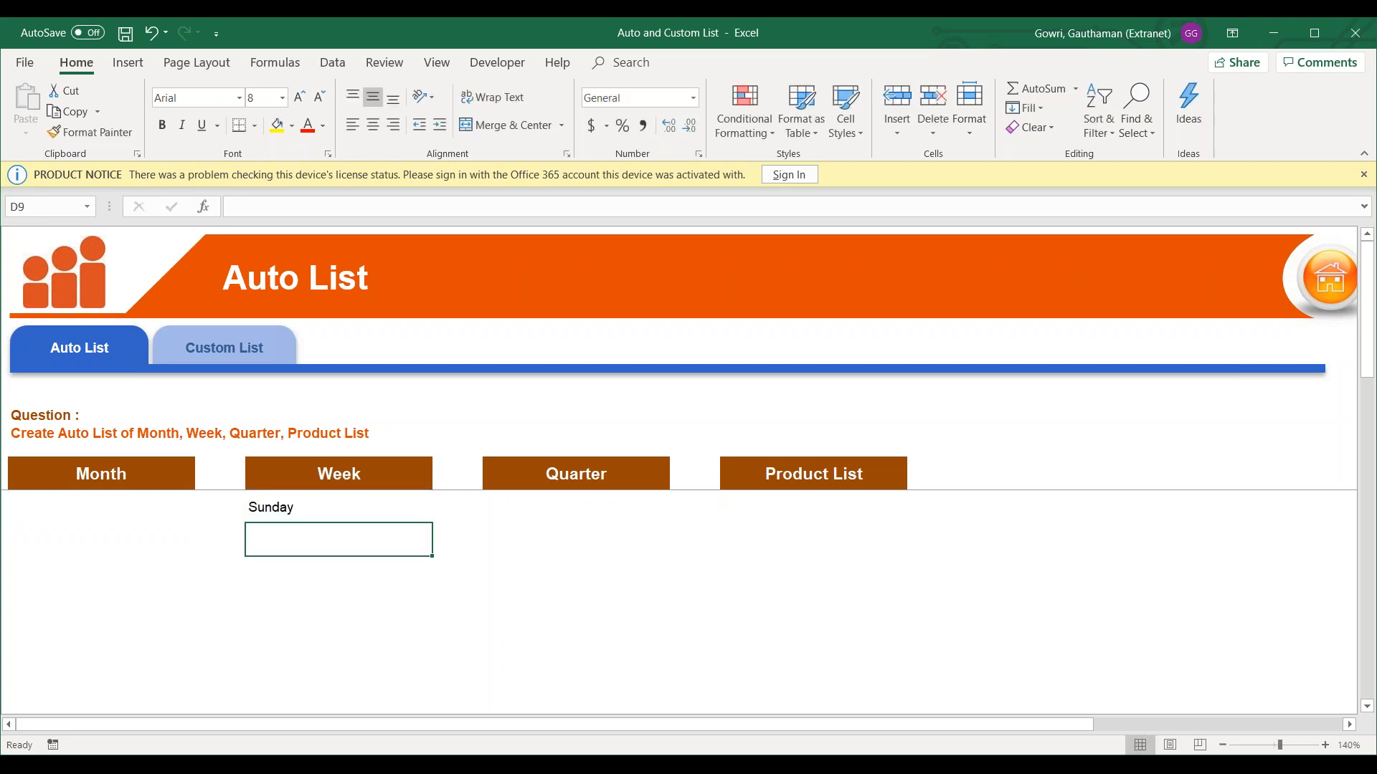
left_click(387, 507)
left_click_drag(432, 524, 430, 649)
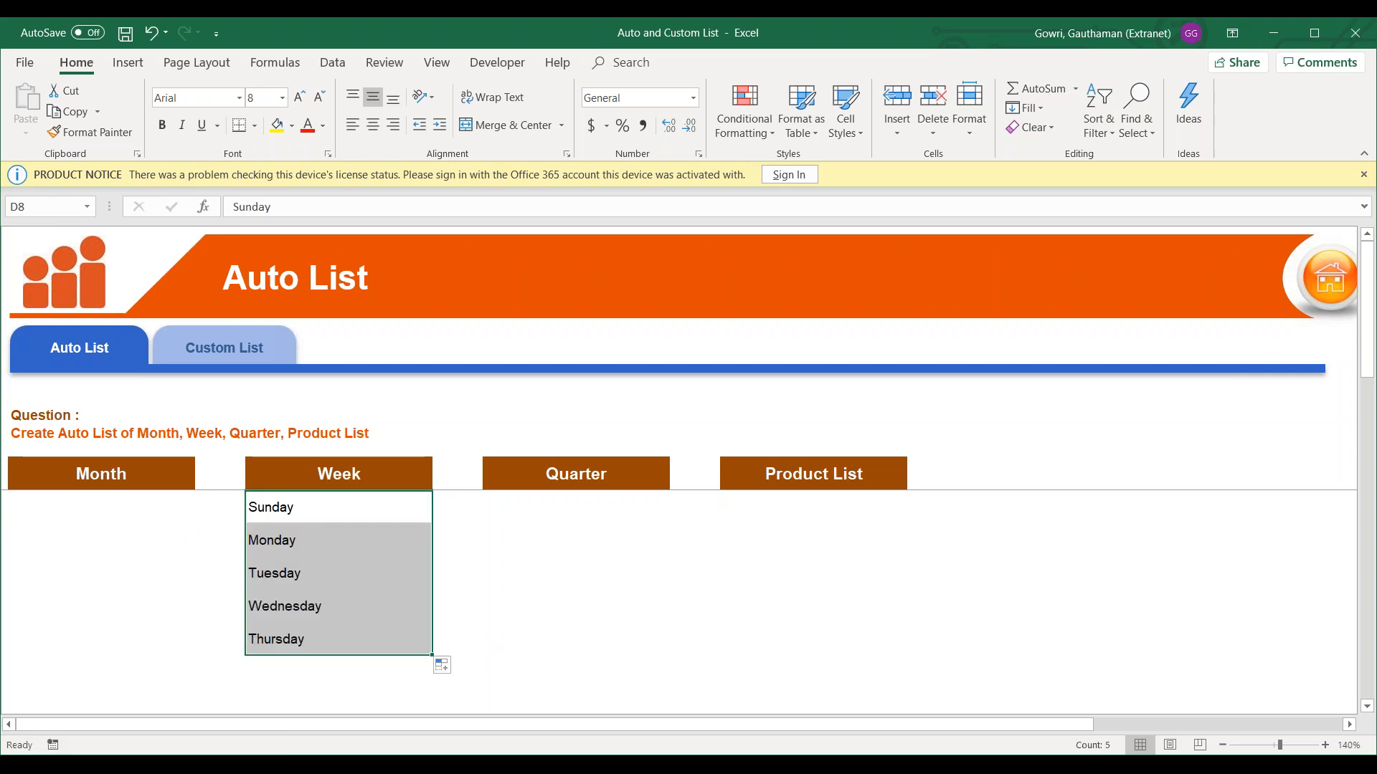
Replace D8 with SUN and AutoFill the abbreviated weekdays down the Week column to D17.
left_click(335, 517)
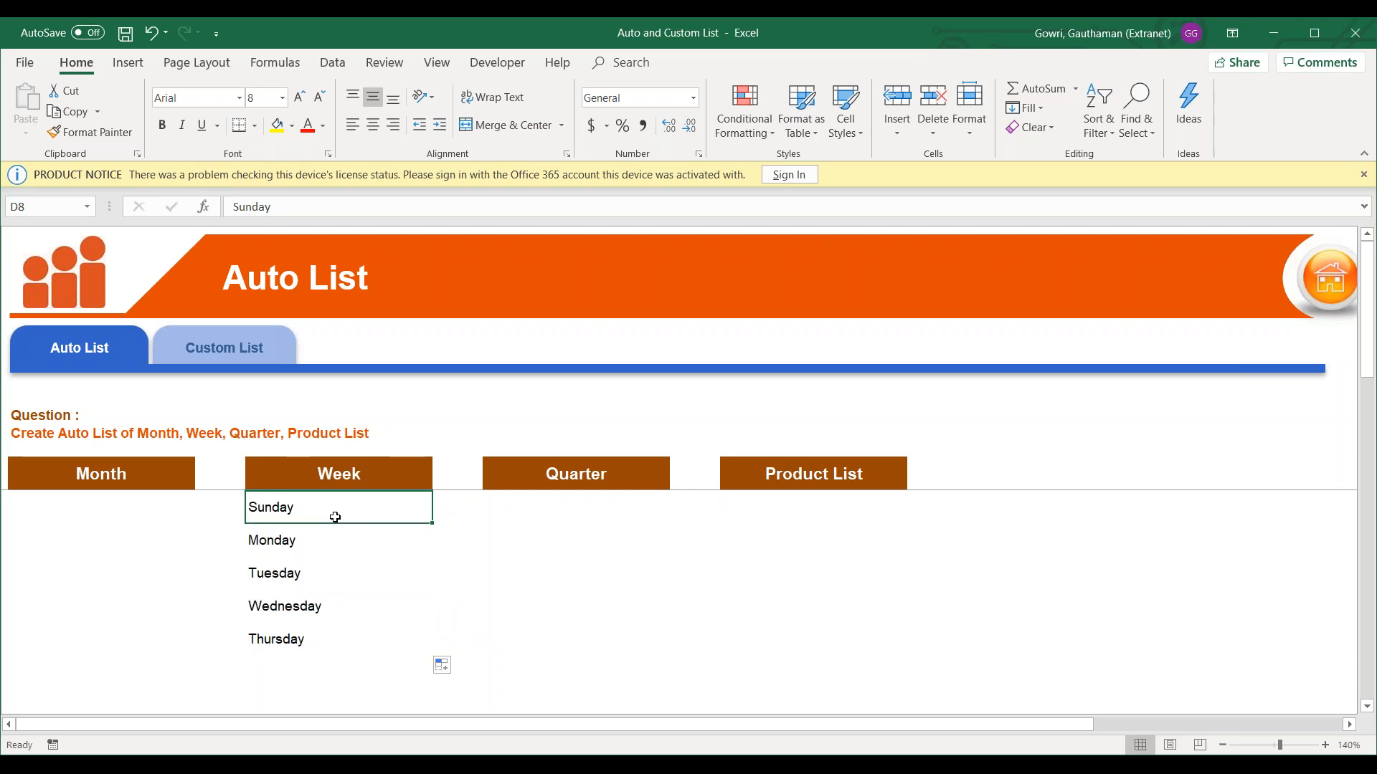
type("SUN")
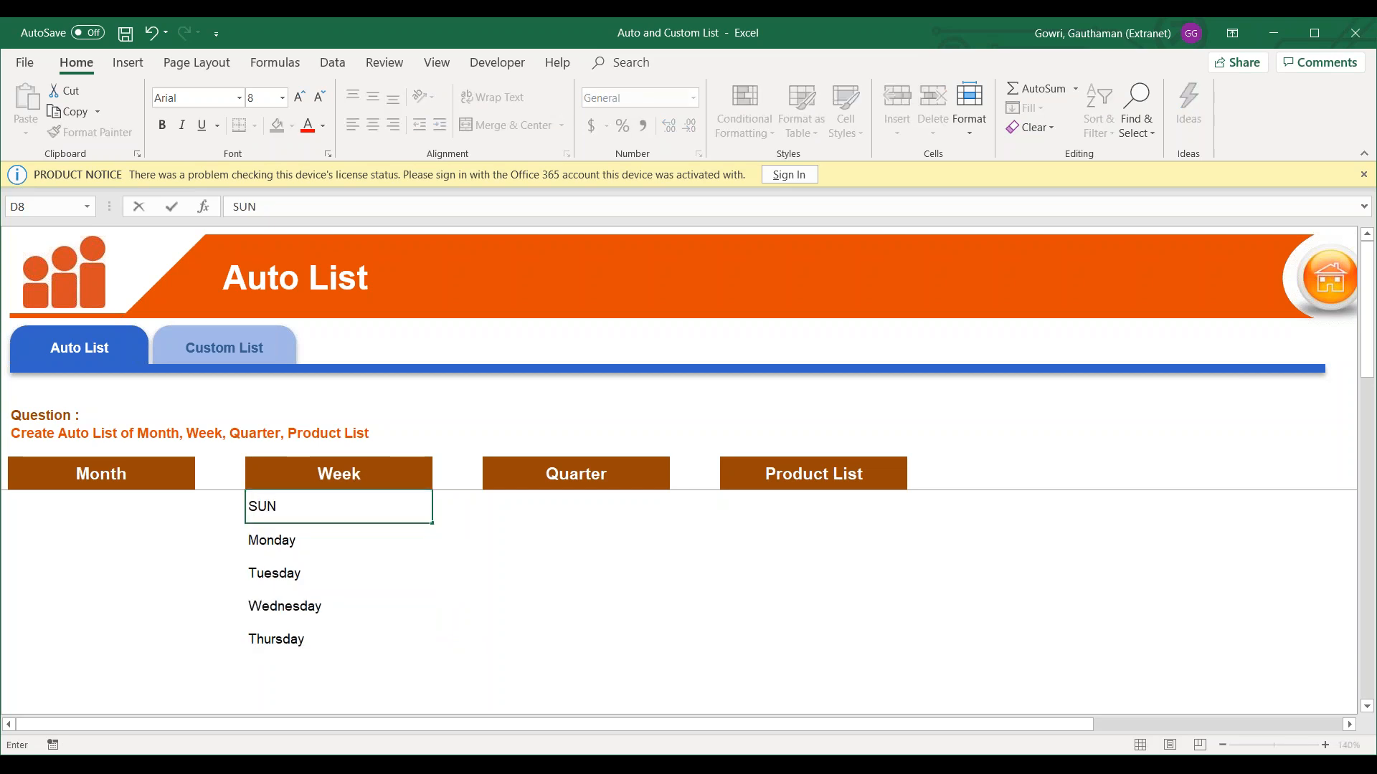
key("Return")
left_click(335, 506)
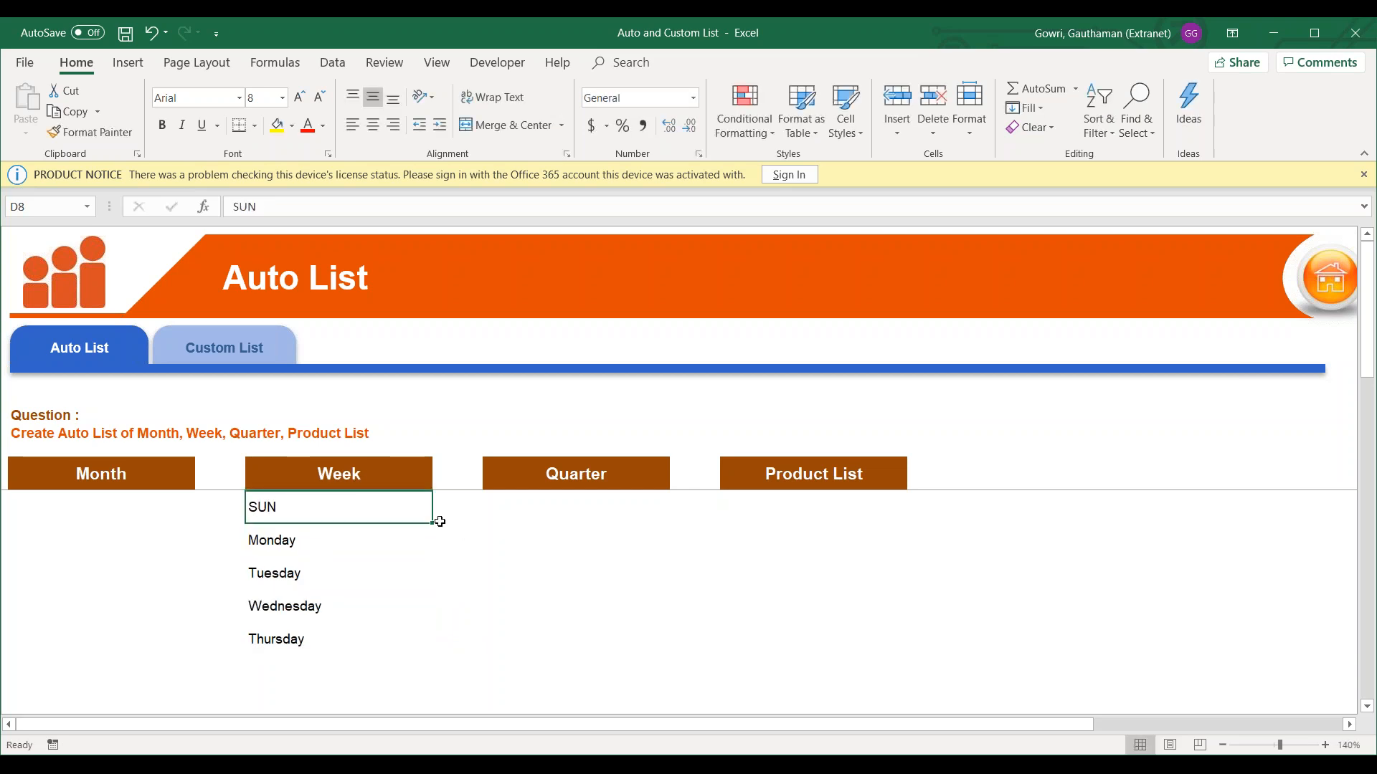
left_click_drag(432, 524, 432, 655)
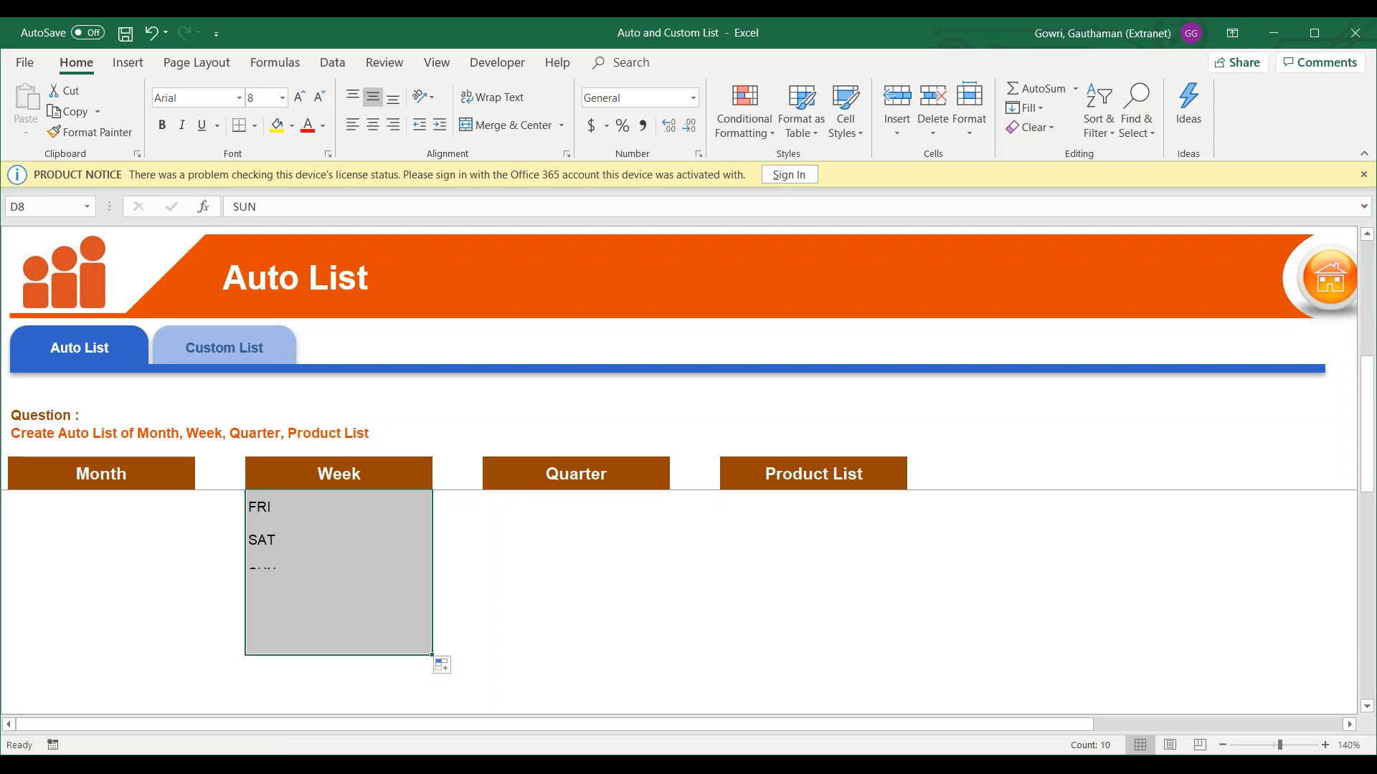
key("Up")
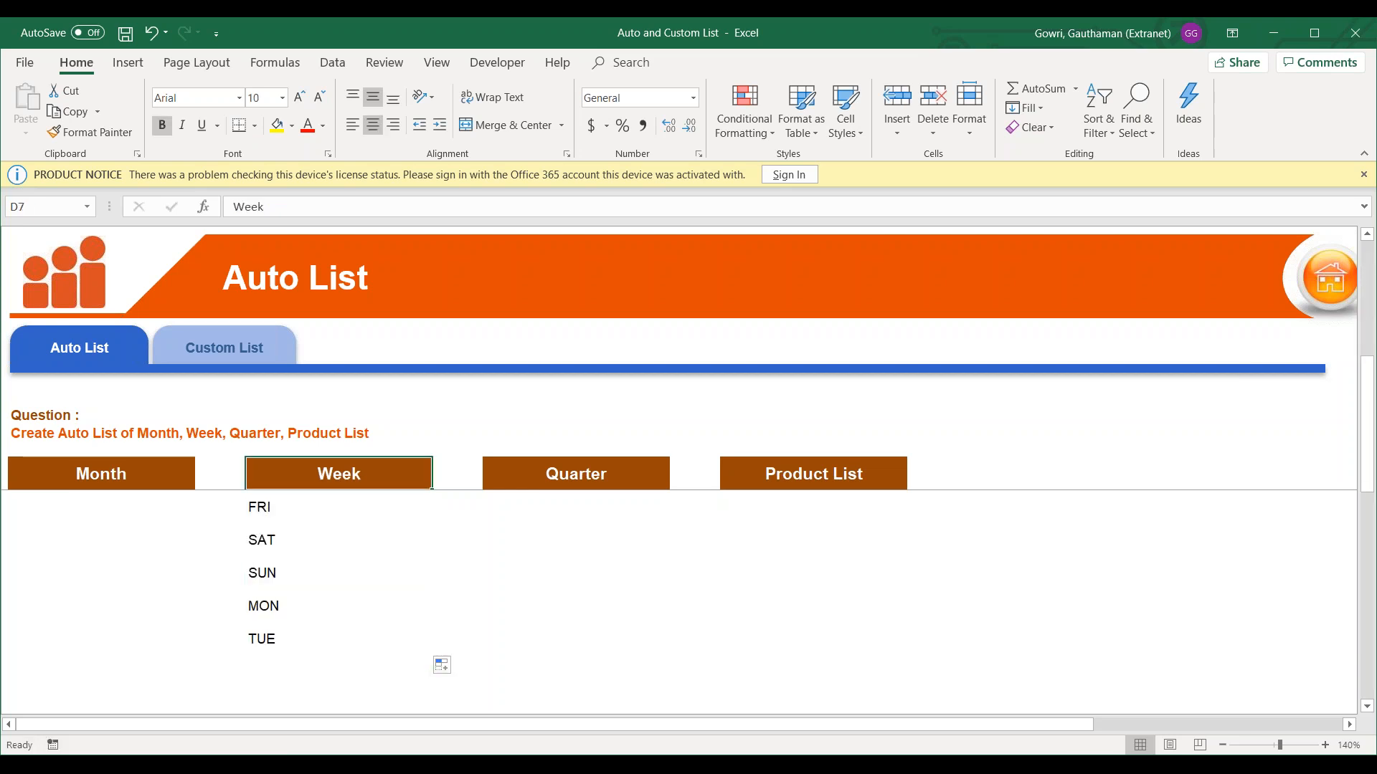
key("Down")
Enter Q1 in F8 under the Quarter heading and AutoFill the quarters down to F13.
left_click(593, 499)
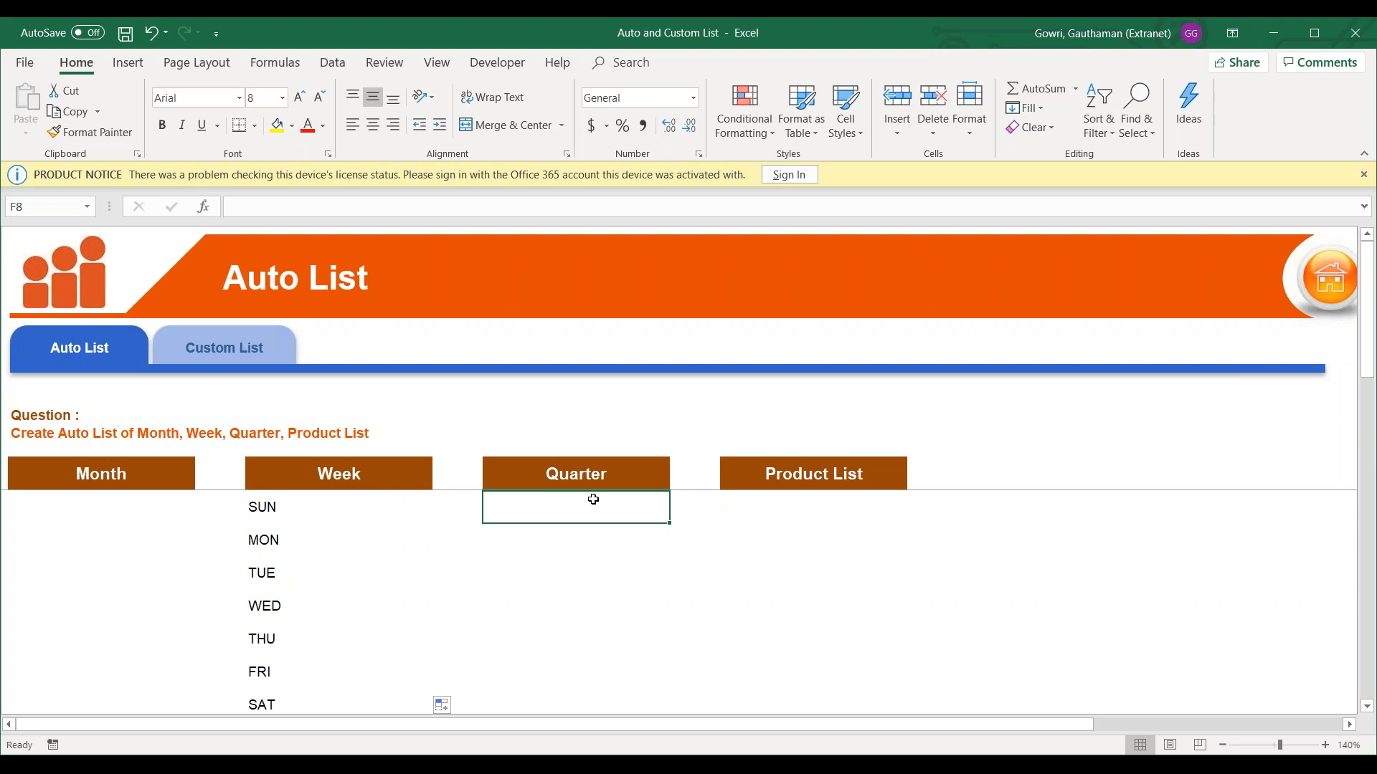
type("Q1")
key("Return")
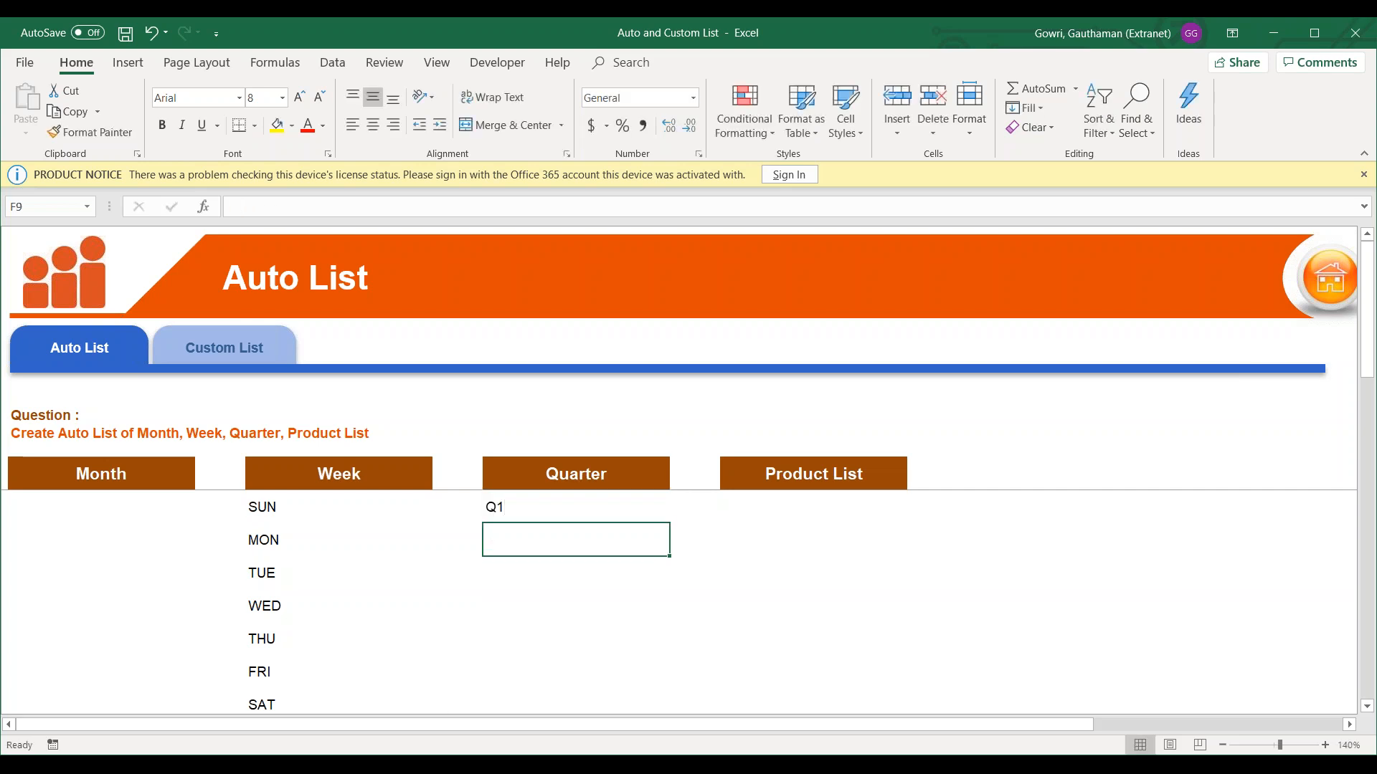
left_click(599, 505)
left_click_drag(669, 523, 675, 686)
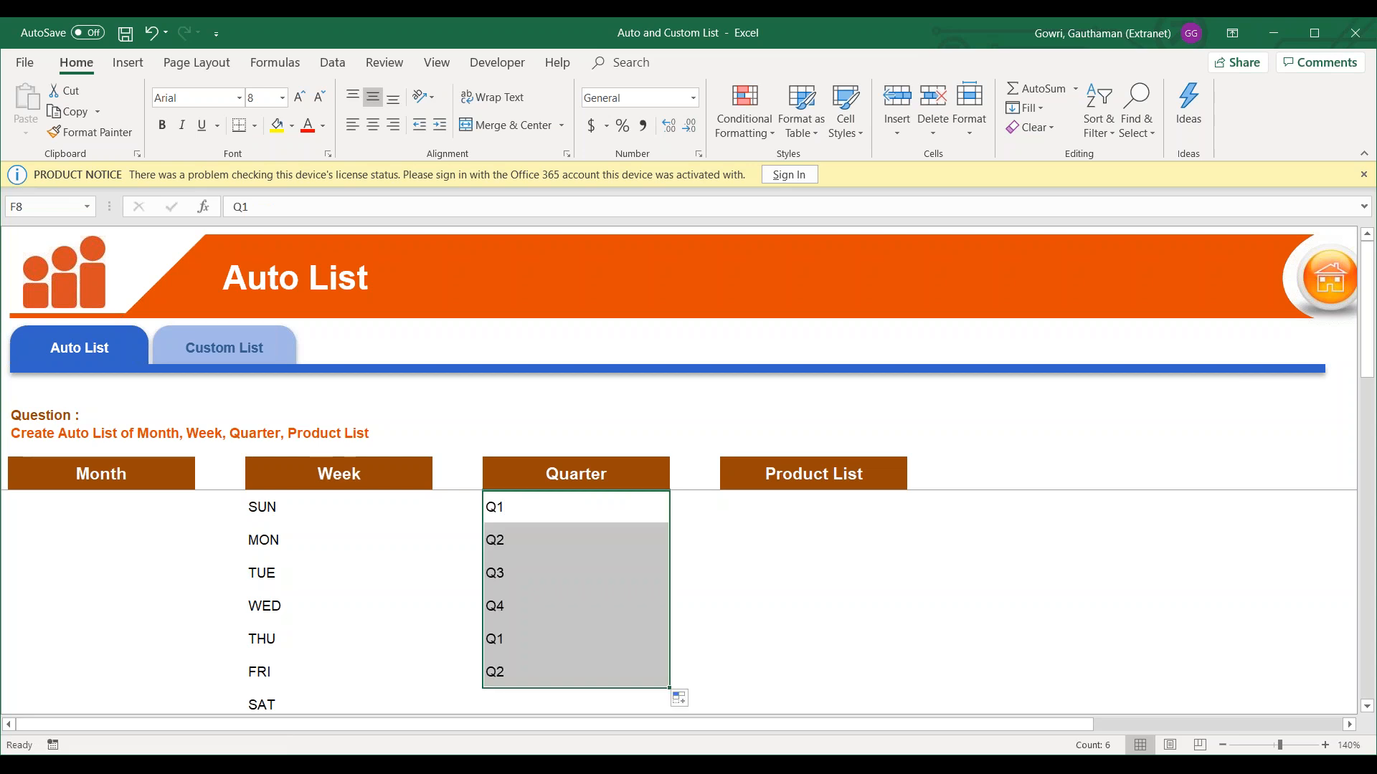
Enter Class 1 in H8 under the Product List heading and AutoFill the numbered classes down to H16.
left_click(779, 497)
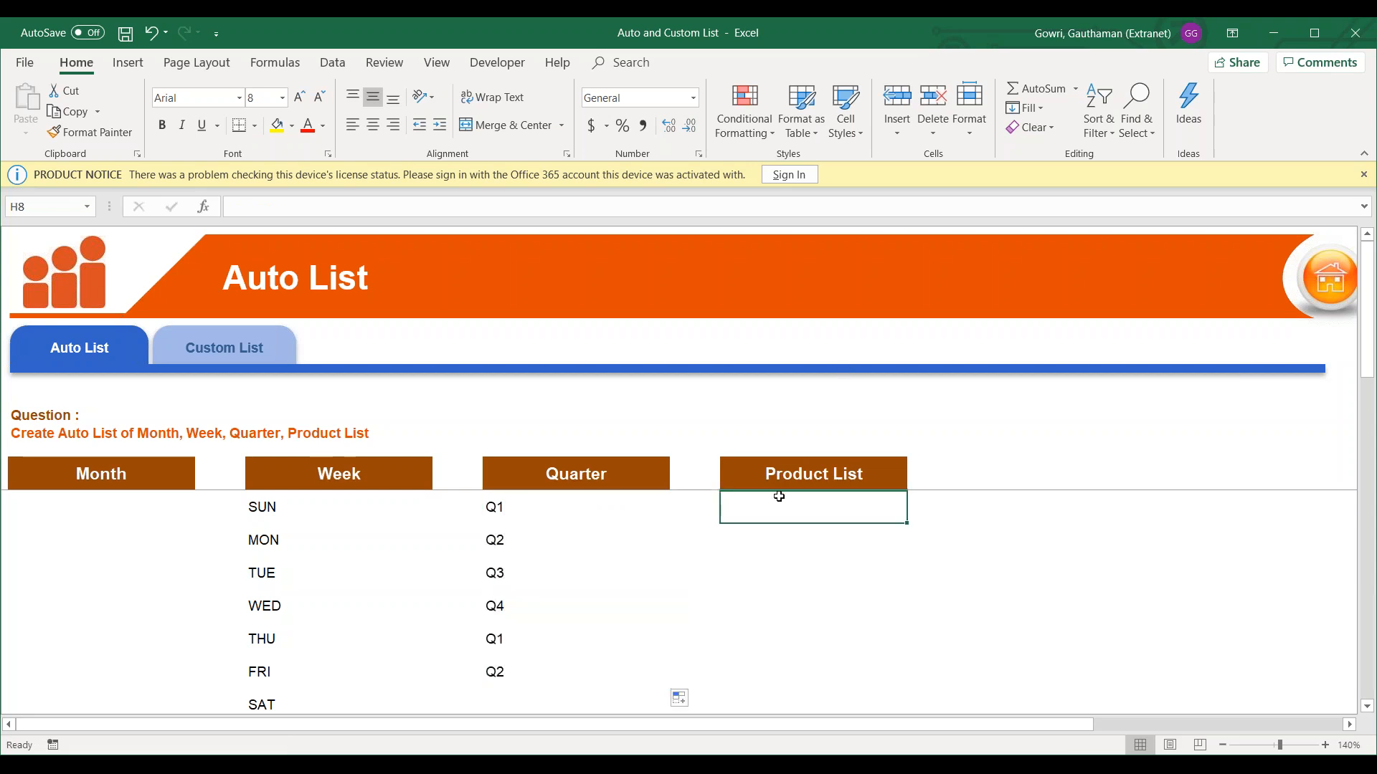
key("Up")
key("Down")
type("Class")
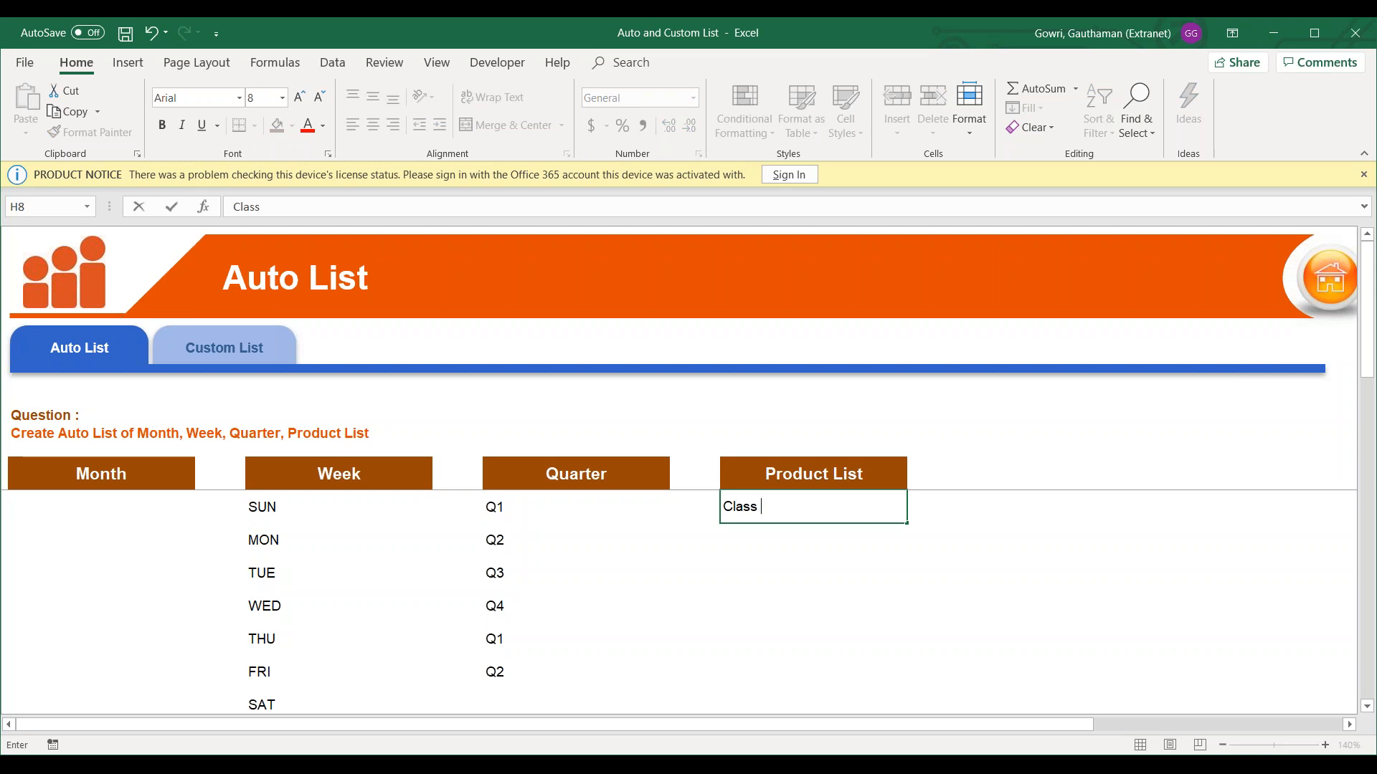
type("1")
key("Return")
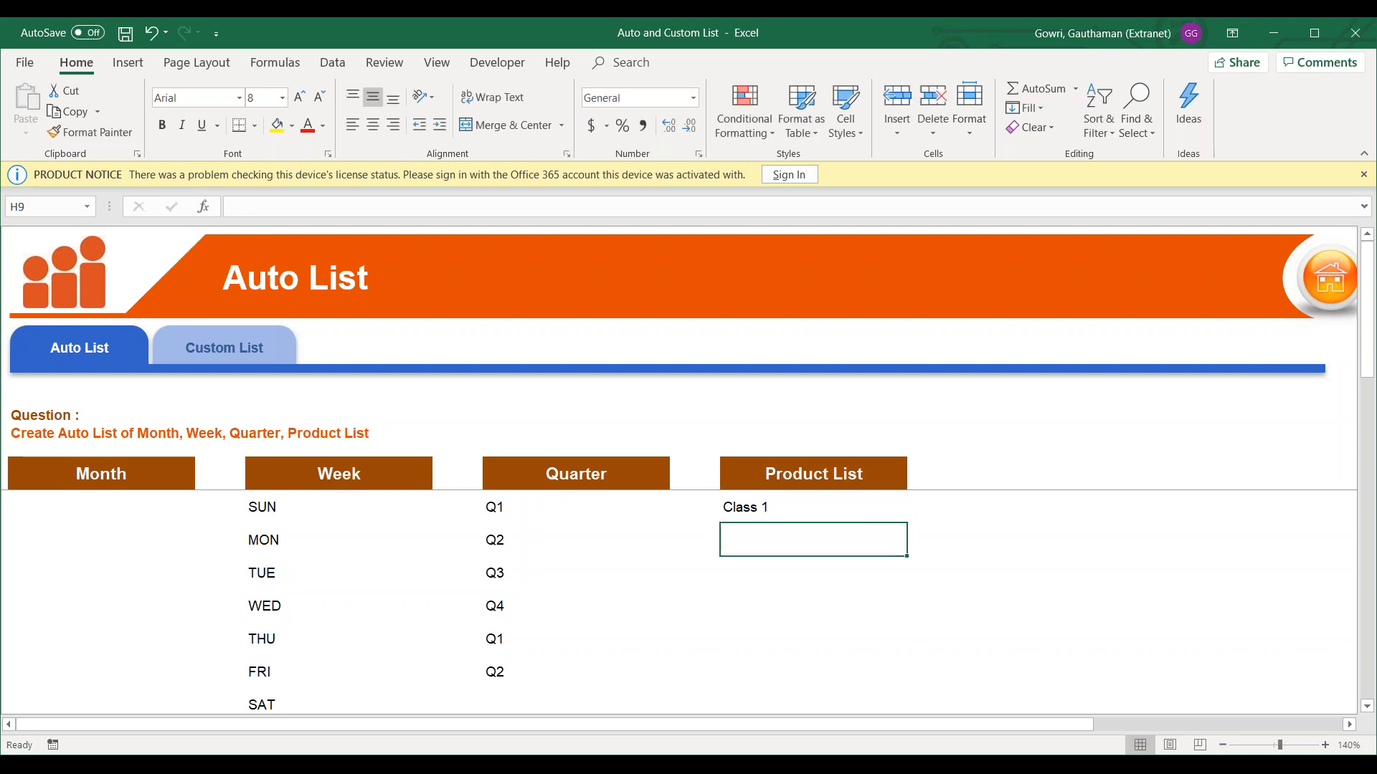
left_click(882, 513)
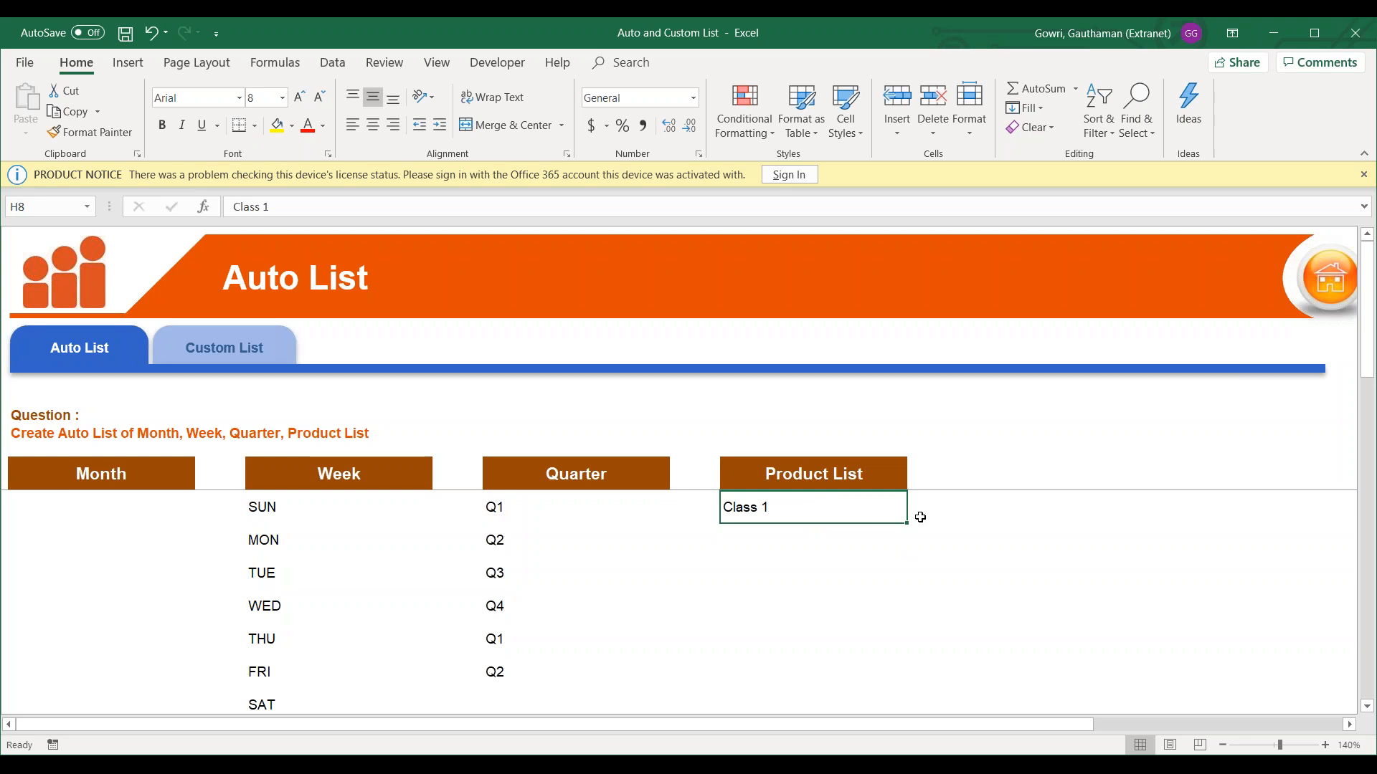
left_click_drag(906, 524, 881, 723)
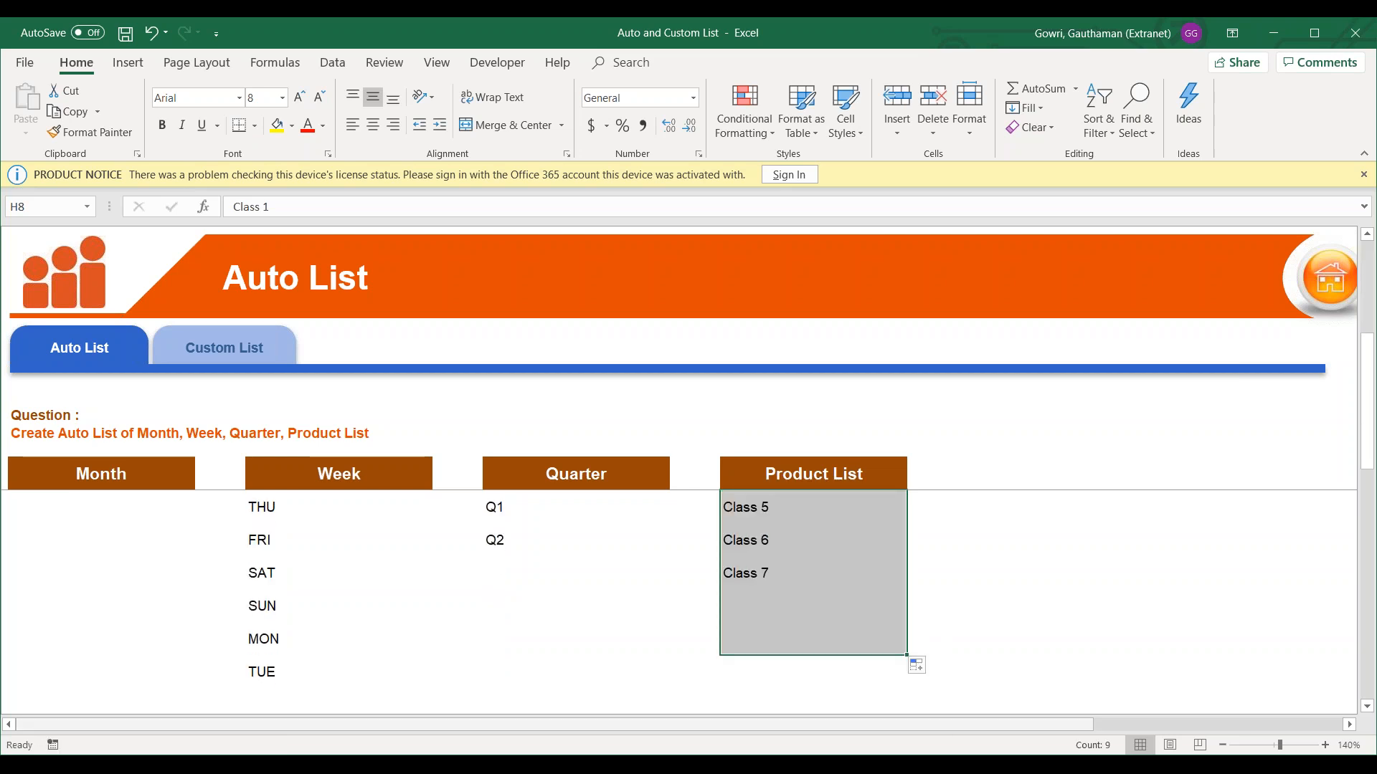
Examine the class entries filled down the Product List column.
left_click(857, 640)
key("Up")
key("Up")
key("Up")
key("Up")
key("Up")
key("Up")
key("Up")
key("Up")
key("Down")
key("Down")
key("Down")
key("Down")
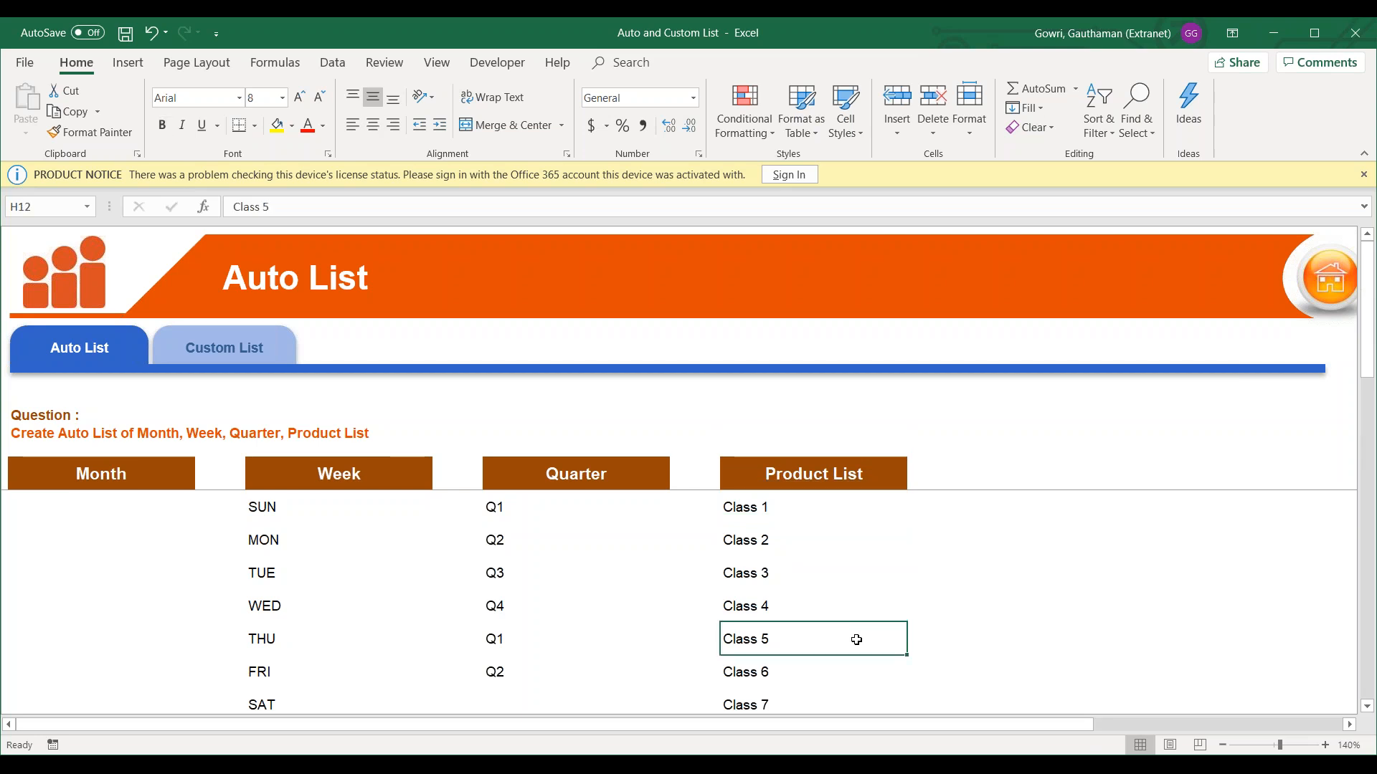
key("Right")
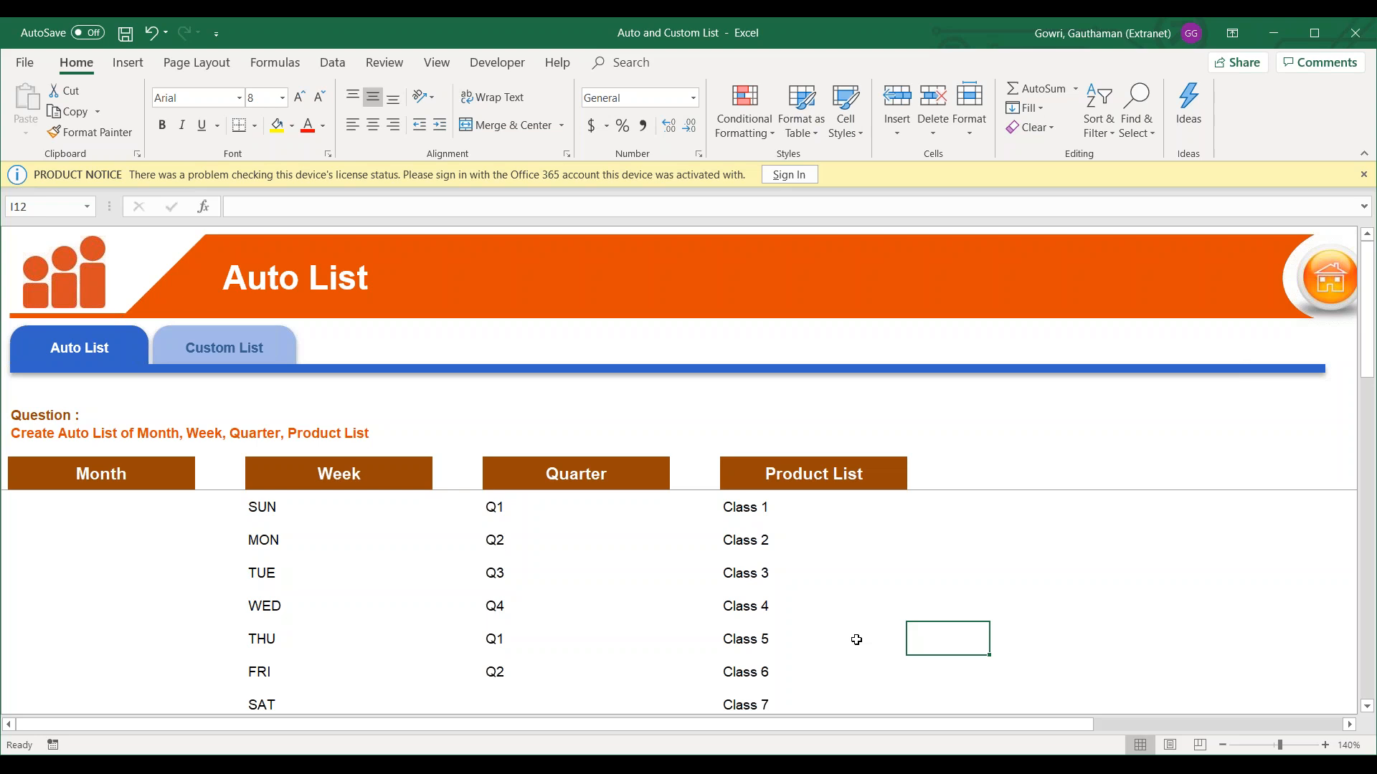
Enter the starting numbers 12 in J9 and 15 in J10, beside the Product List.
left_click(1052, 552)
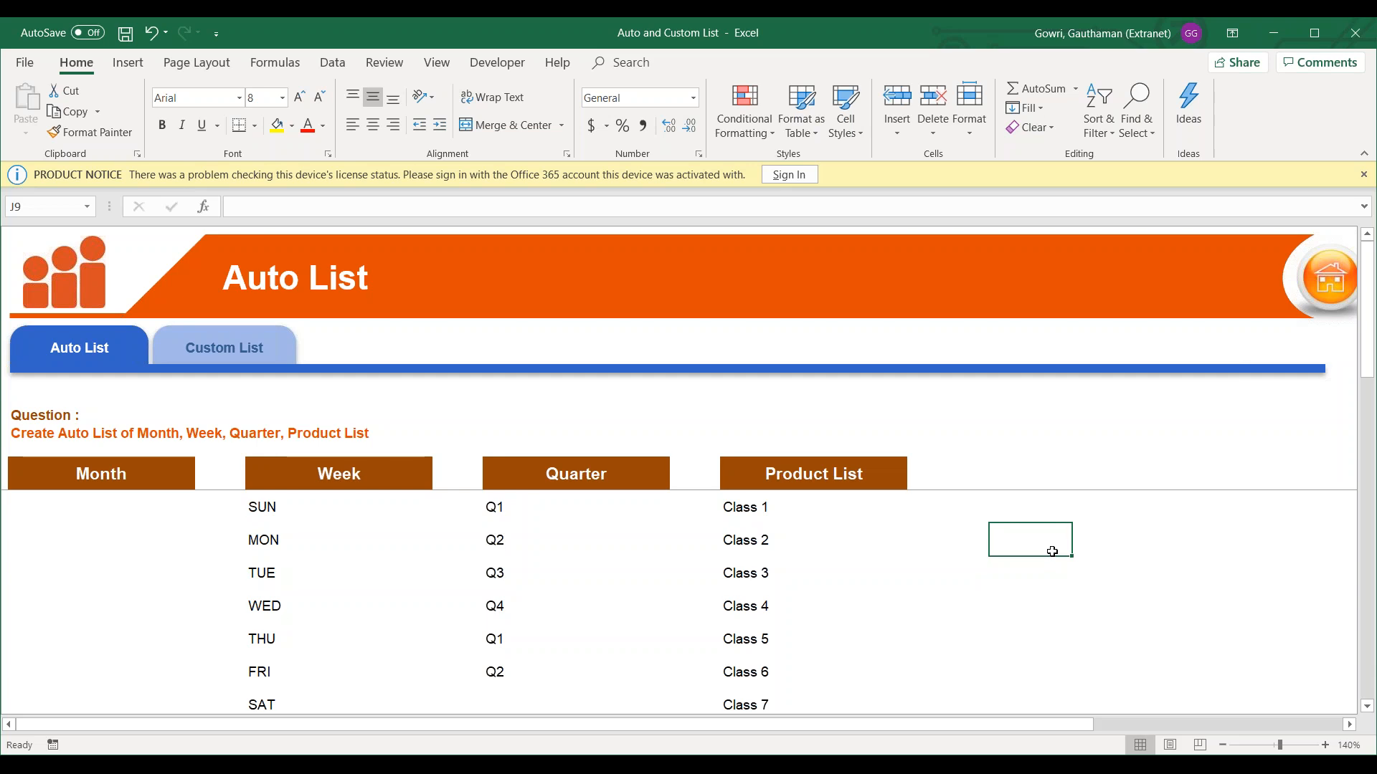
type("12")
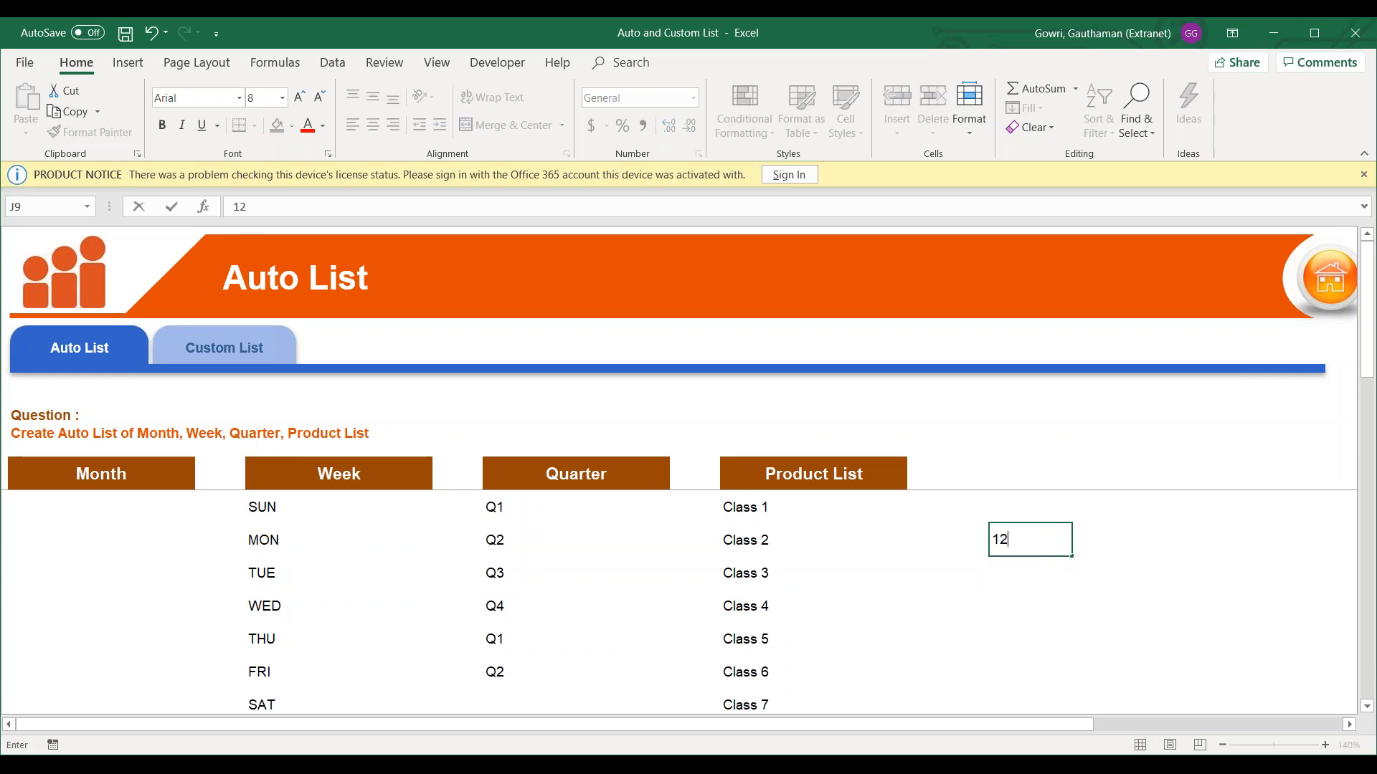
key("Return")
type("1111111111115")
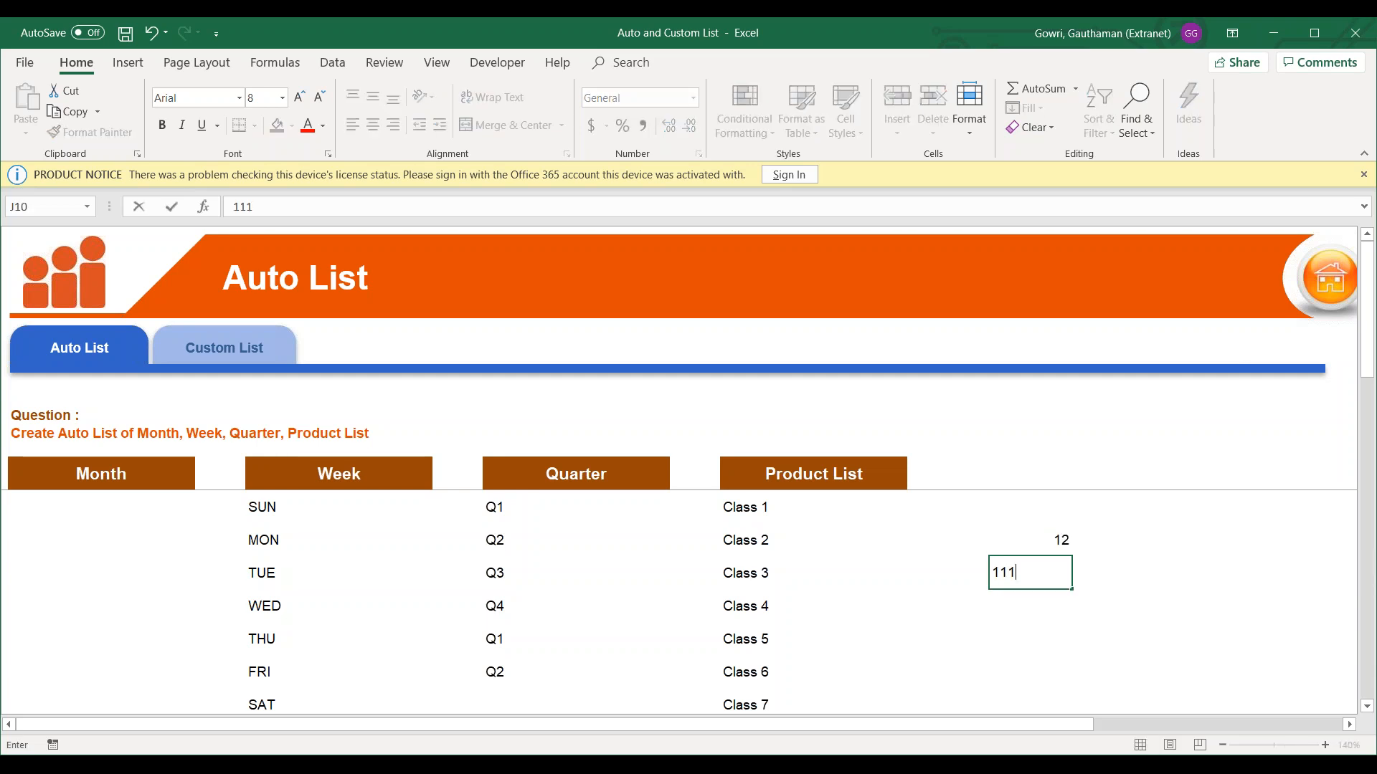
key("BackSpace")
key("BackSpace")
key("BackSpace")
key("BackSpace")
key("BackSpace")
key("BackSpace")
key("BackSpace")
key("BackSpace")
key("BackSpace")
key("BackSpace")
key("BackSpace")
key("BackSpace")
type("5")
key("Return")
key("Up")
key("Up")
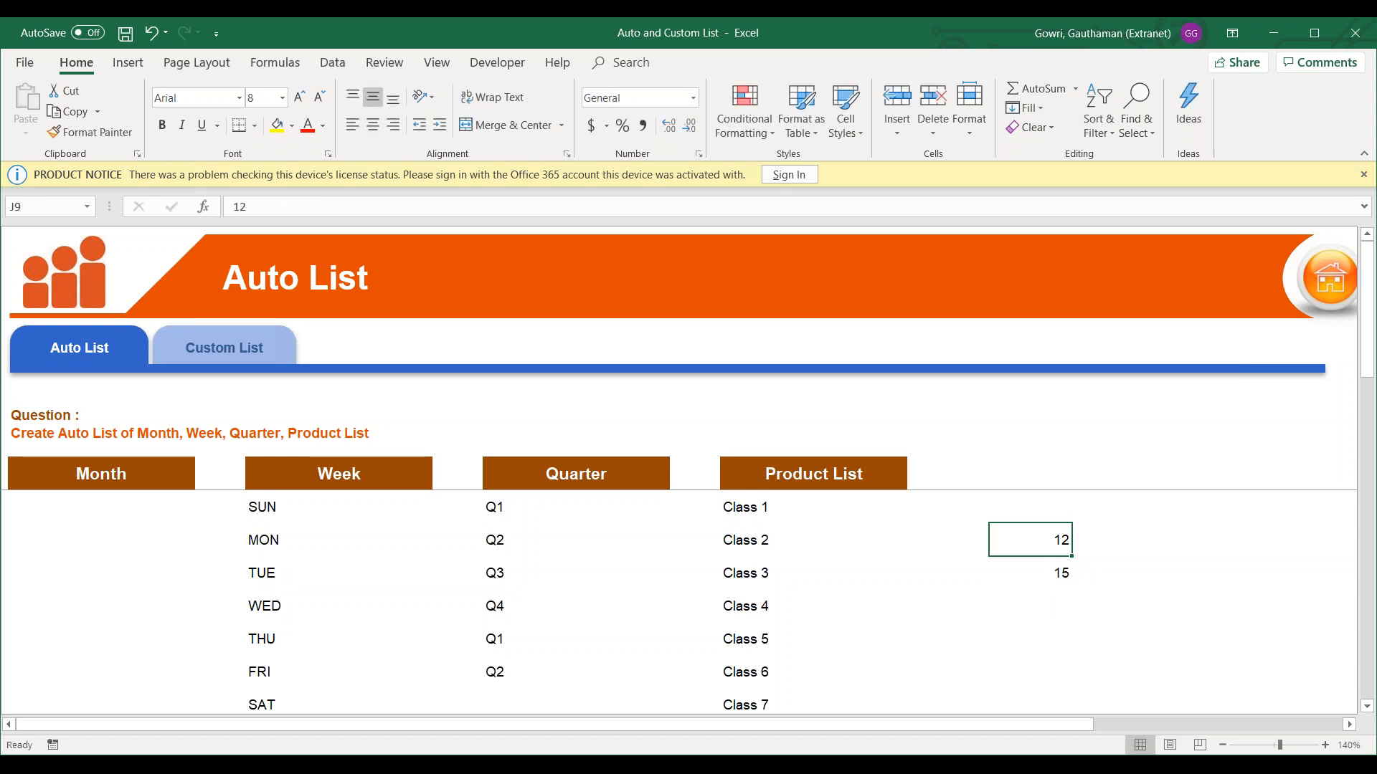
AutoFill the number series from 12 and 15 in J9:J10 down to J16 and check its first values.
key("shift+Down")
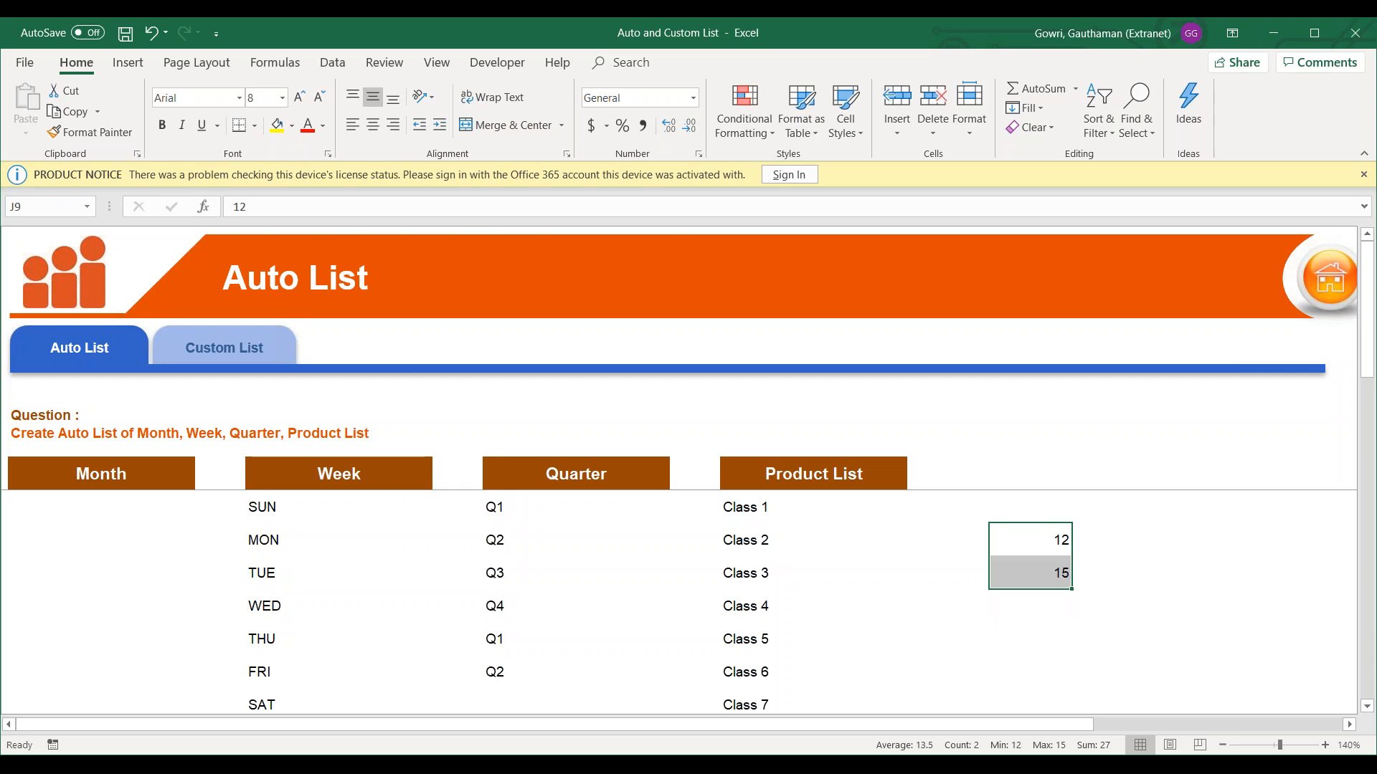
left_click_drag(1071, 589, 1071, 658)
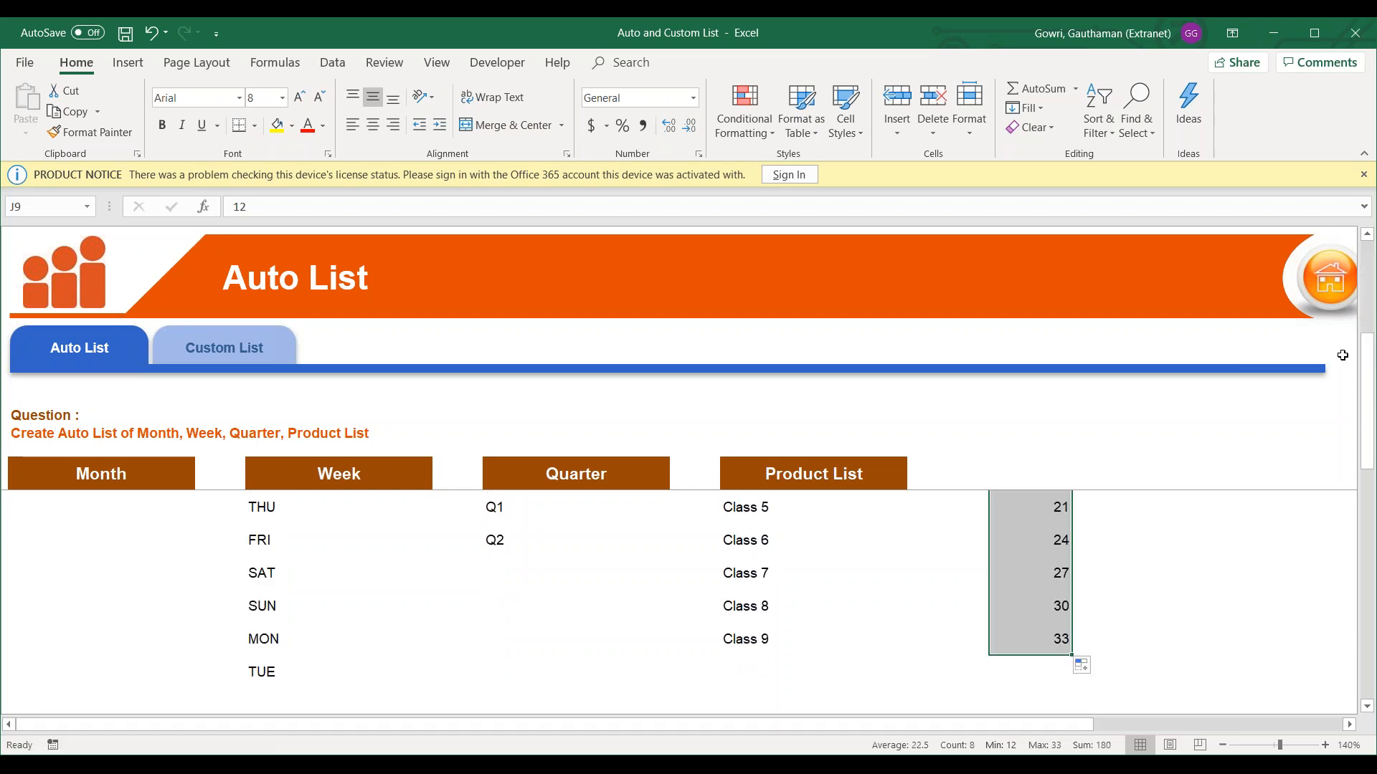
left_click_drag(1373, 387, 1373, 309)
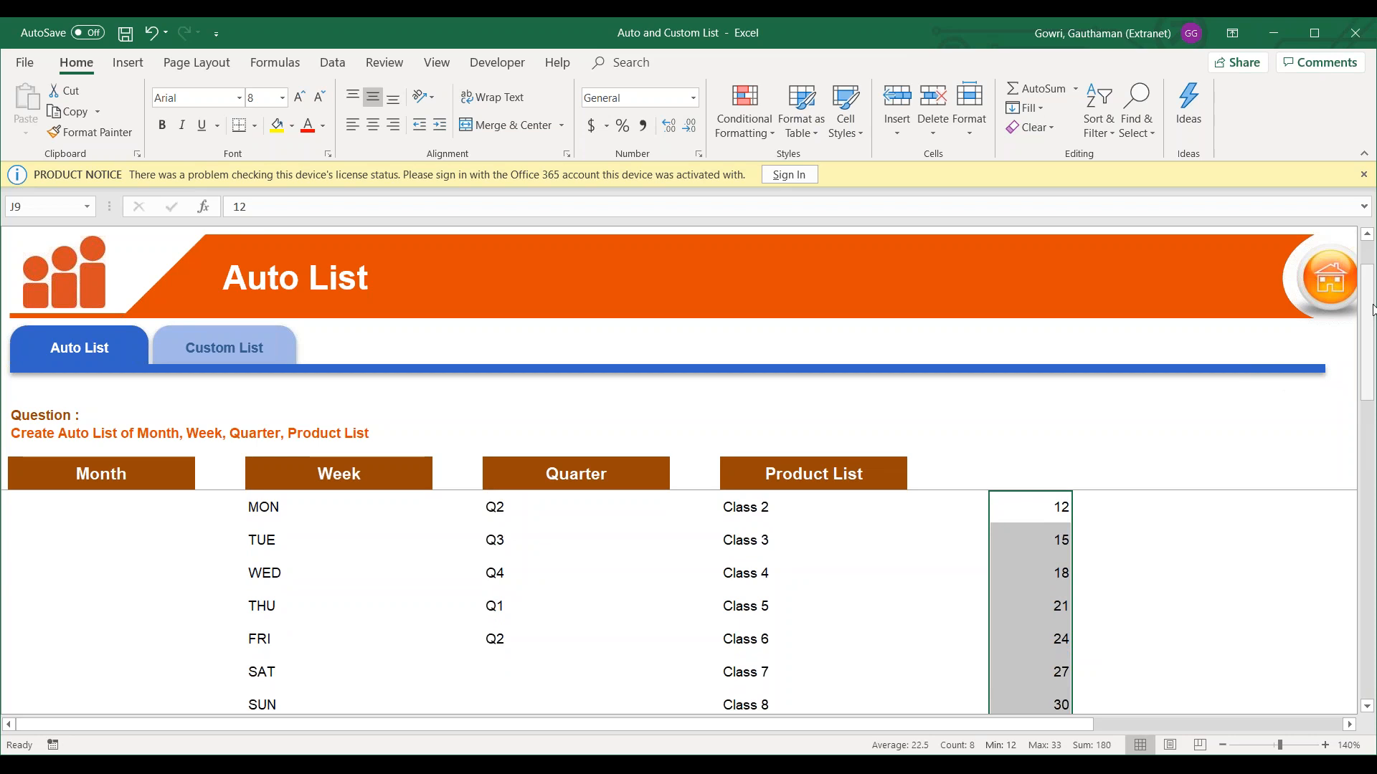
left_click(1053, 510)
left_click(1046, 536)
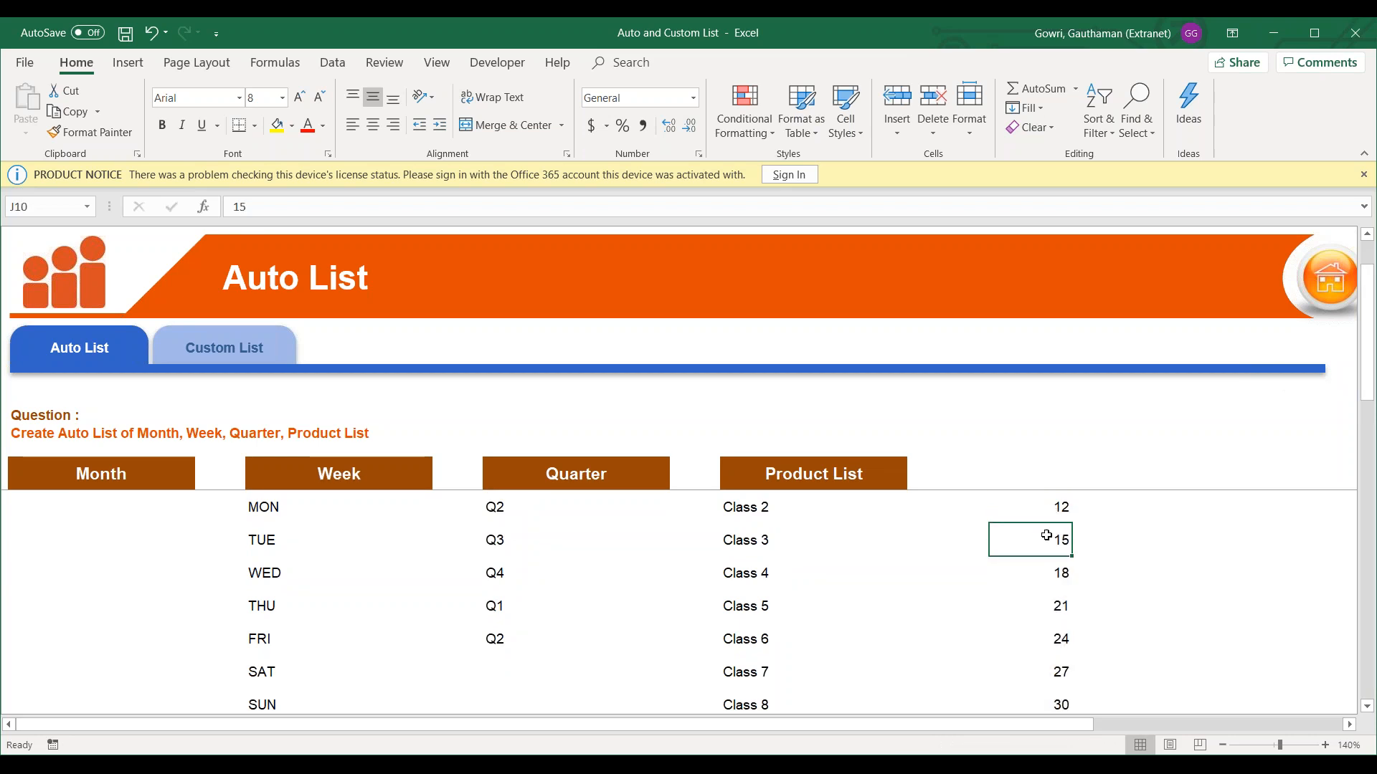
Examine the increments between the filled values of the number series in J10:J14.
left_click(1048, 571)
left_click(1046, 603)
left_click(1045, 626)
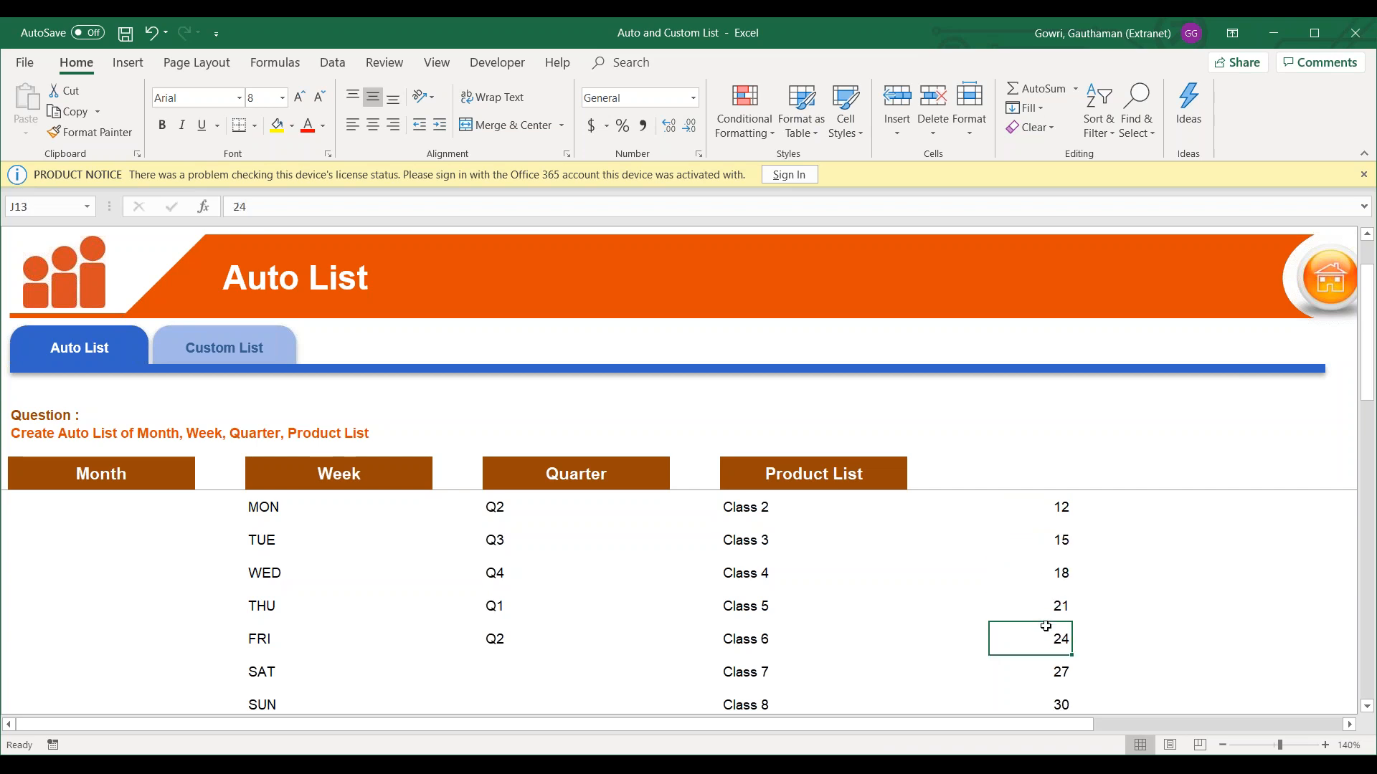
left_click(1045, 666)
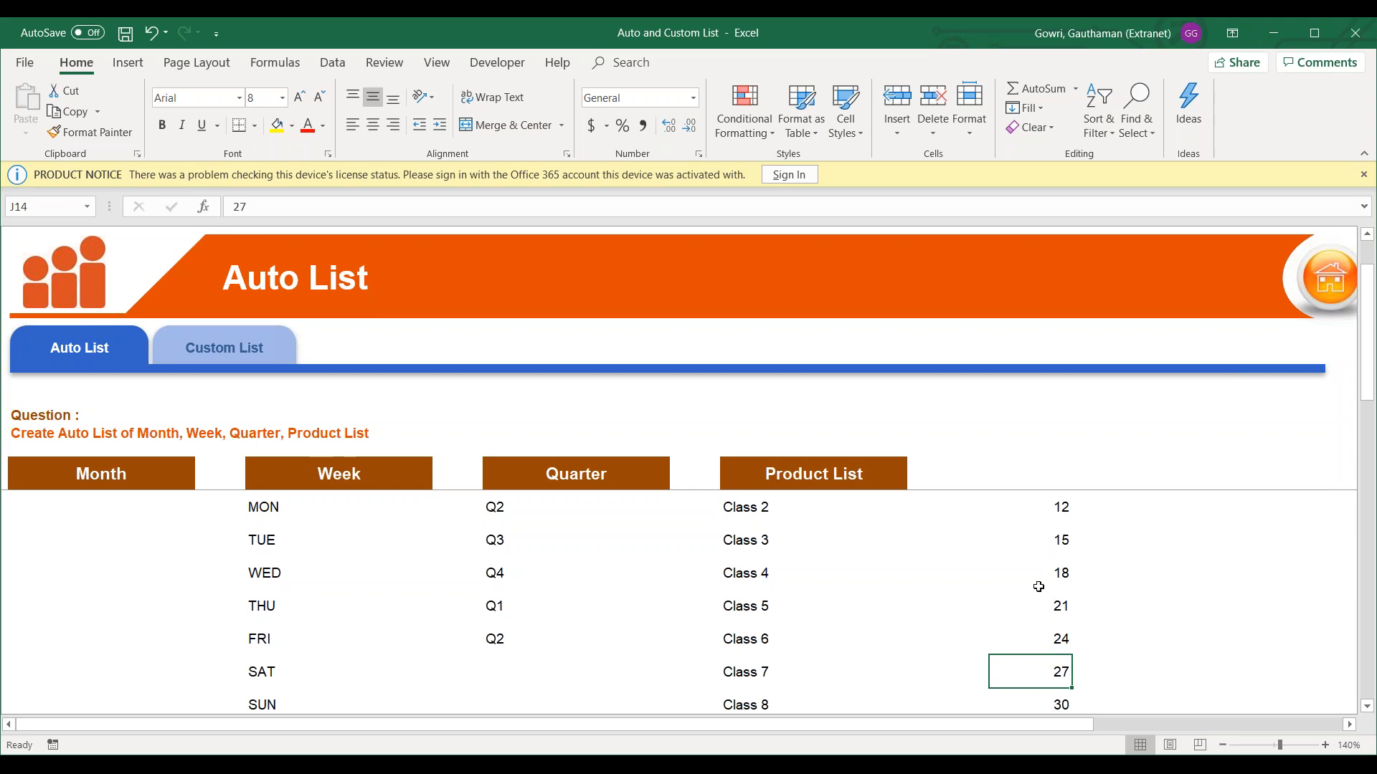
left_click_drag(1048, 572, 1045, 547)
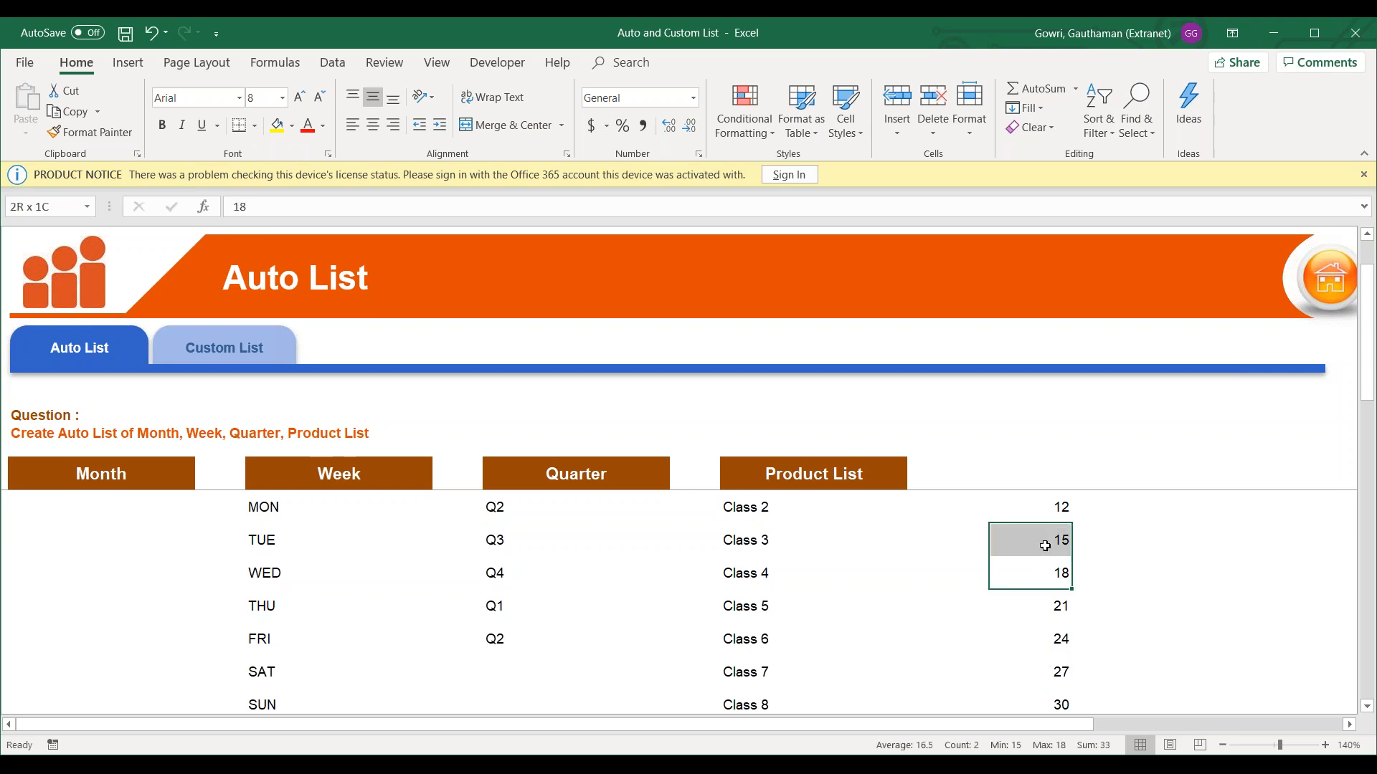
mouse_move(1042, 606)
left_mouse_down()
mouse_move(1044, 574)
mouse_move(1050, 631)
mouse_move(1049, 618)
left_mouse_up()
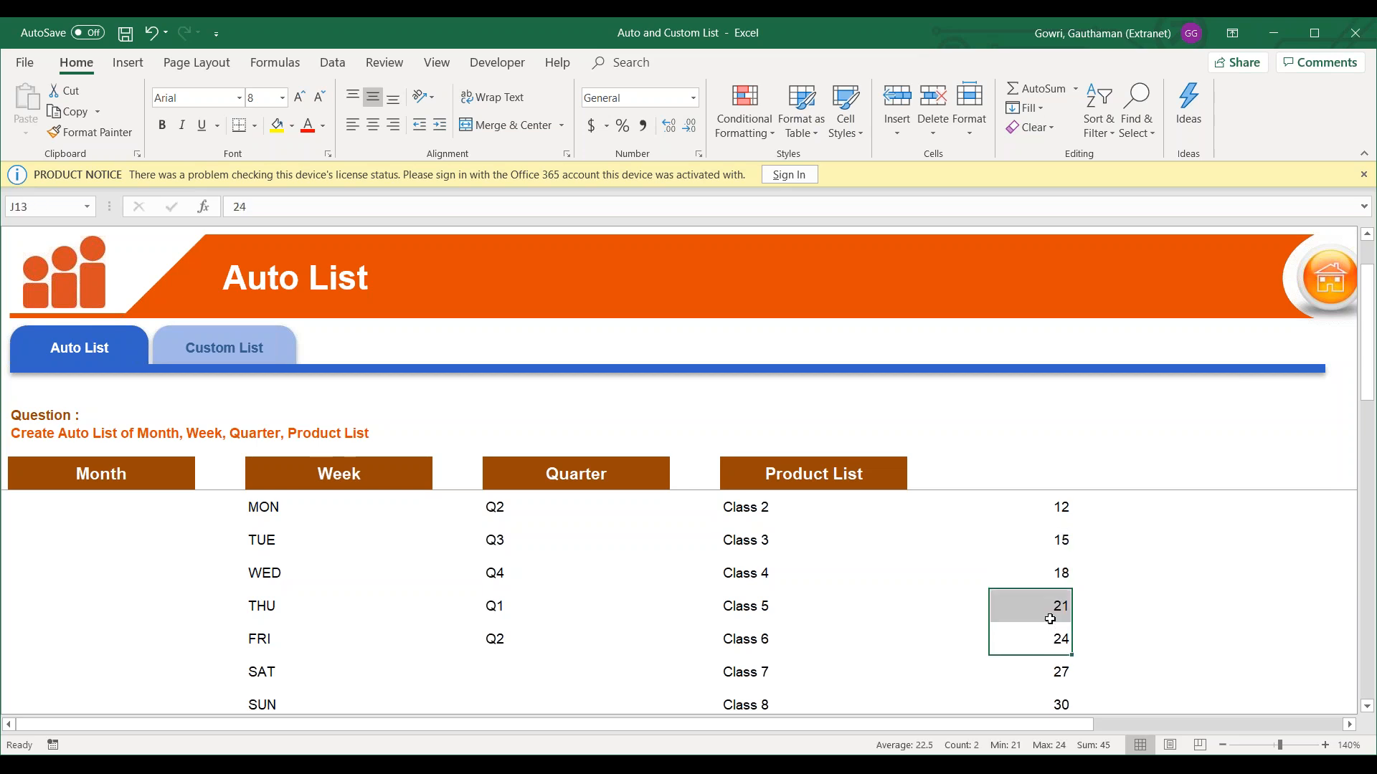
Enter 10 in L9 and 20 in L10, and AutoFill the number series down to L21.
left_click(1162, 510)
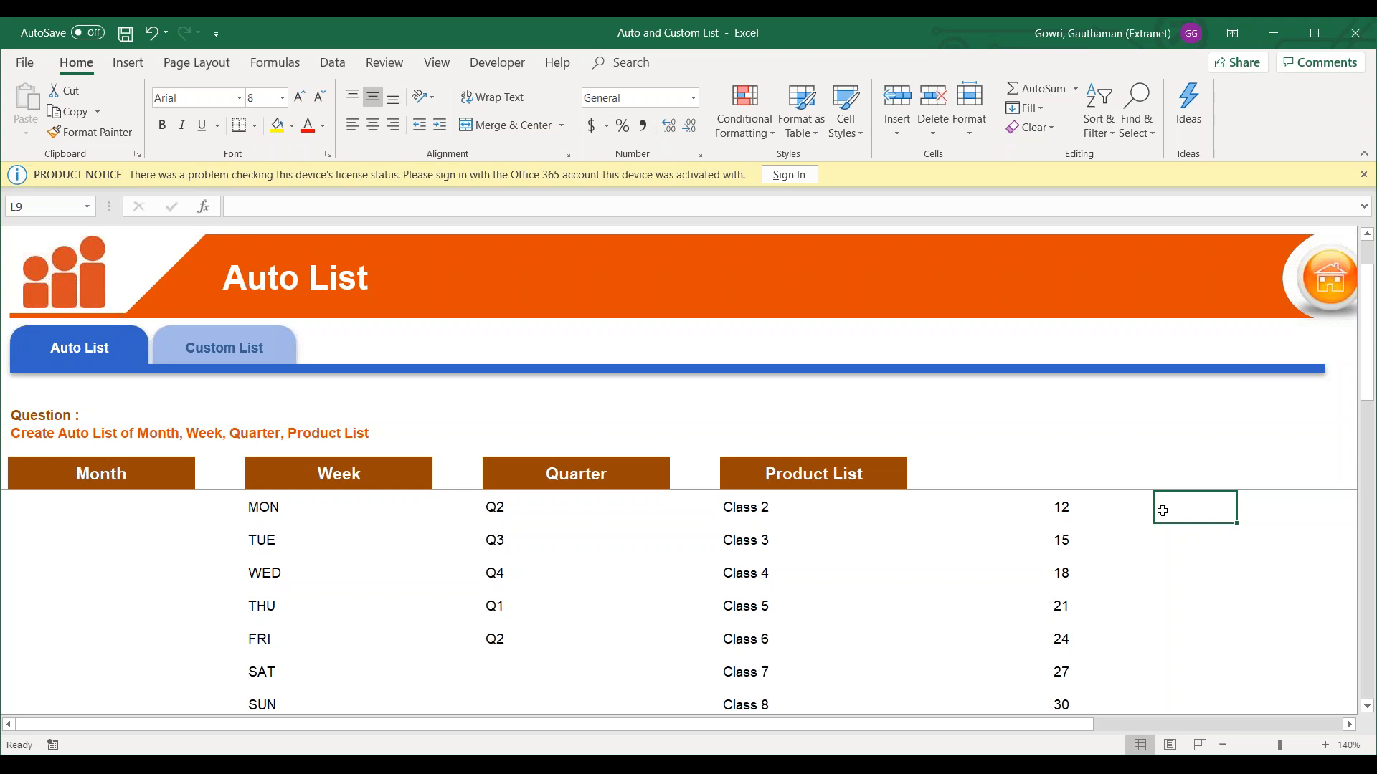
type("10")
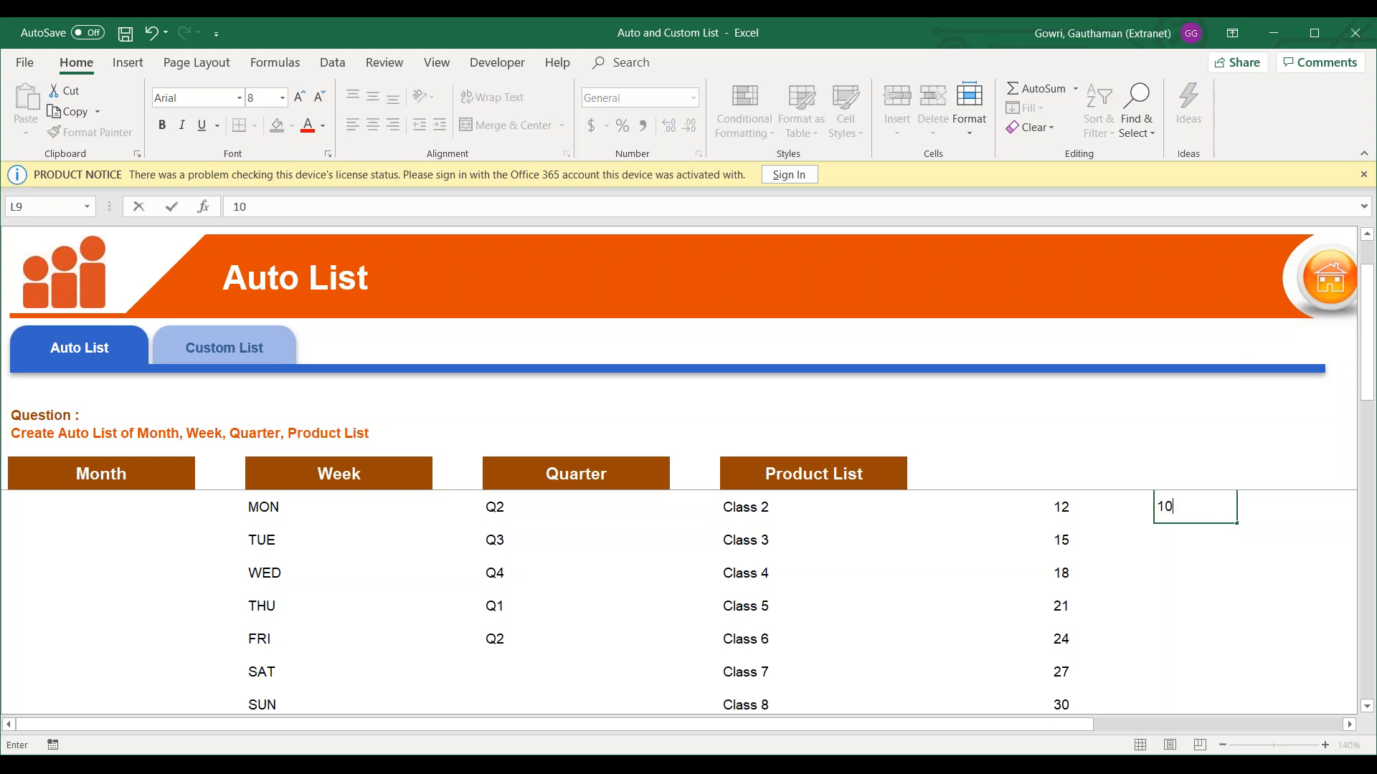
key("Return")
type("20")
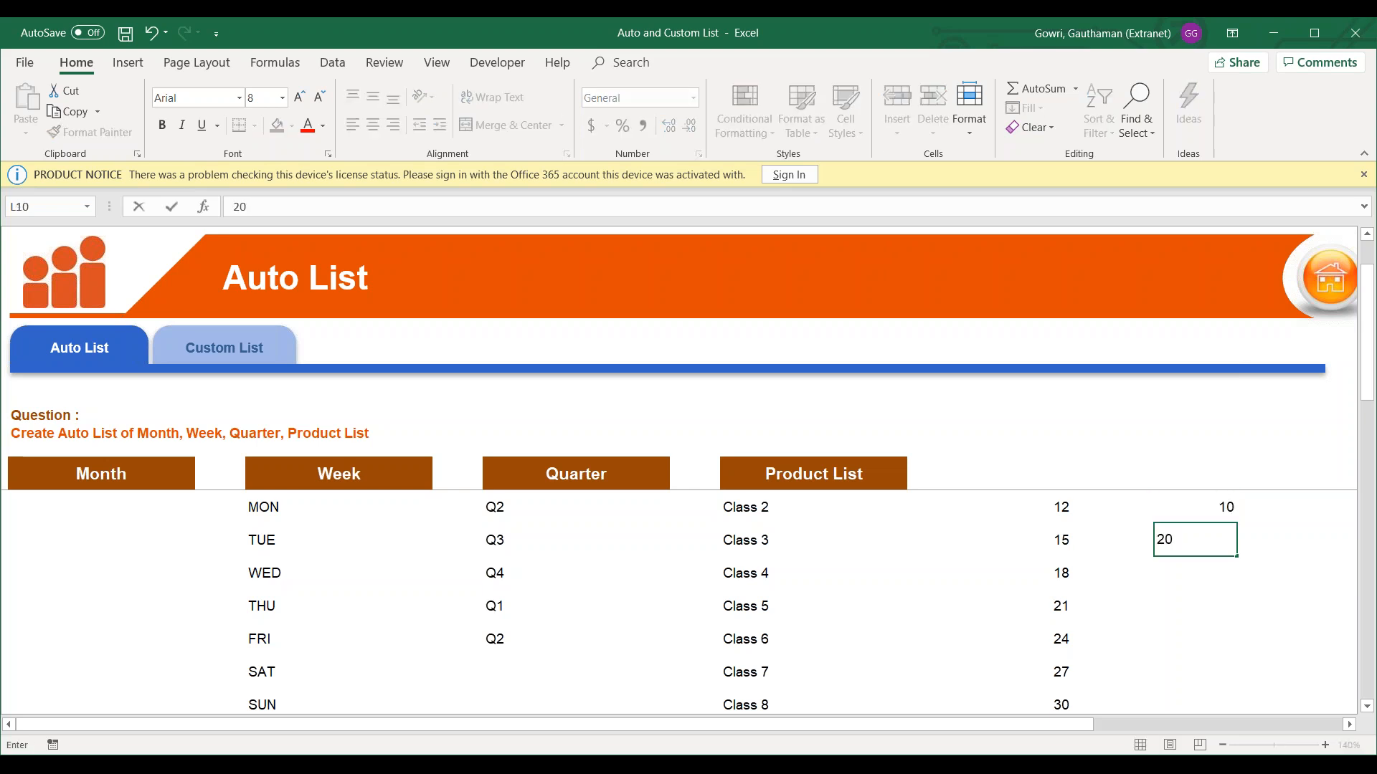
key("Return")
left_click_drag(1194, 507, 1238, 654)
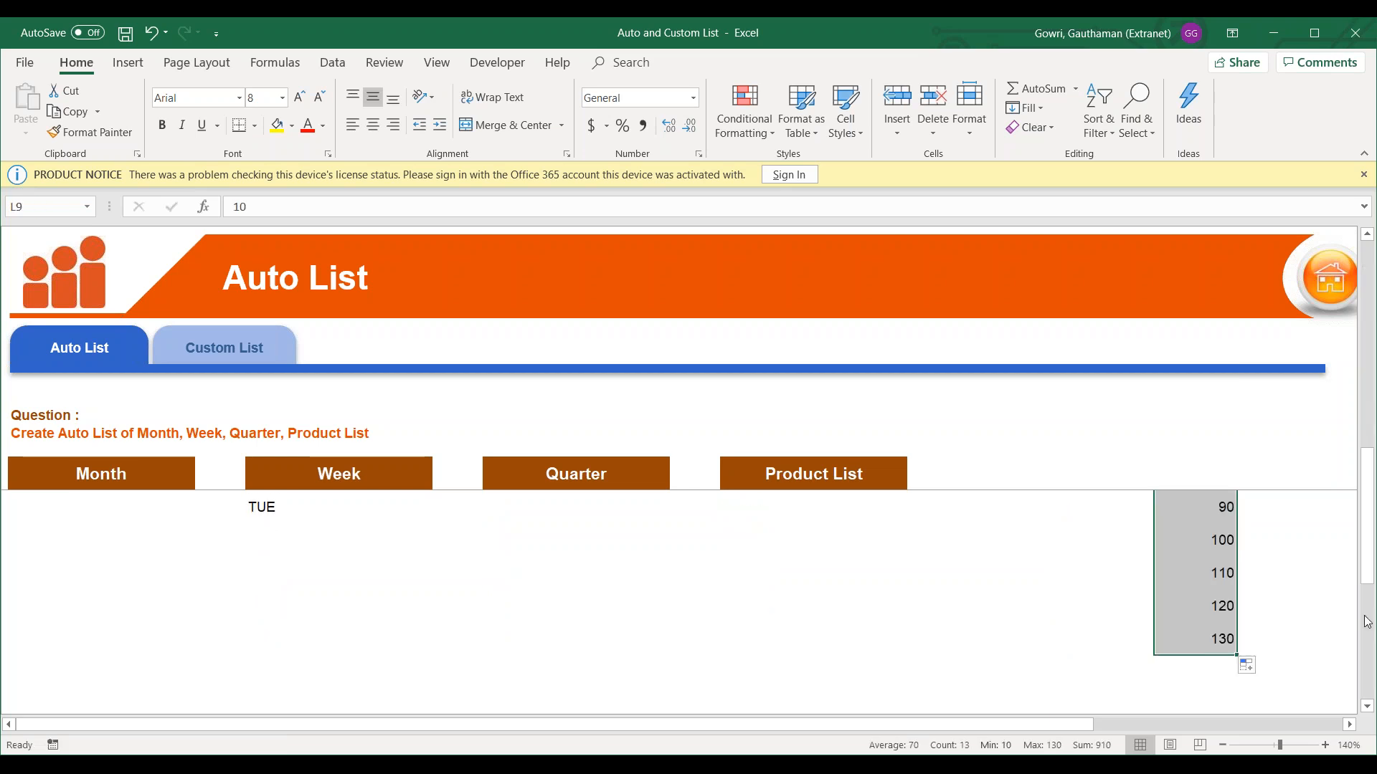
left_click_drag(1367, 578, 1367, 370)
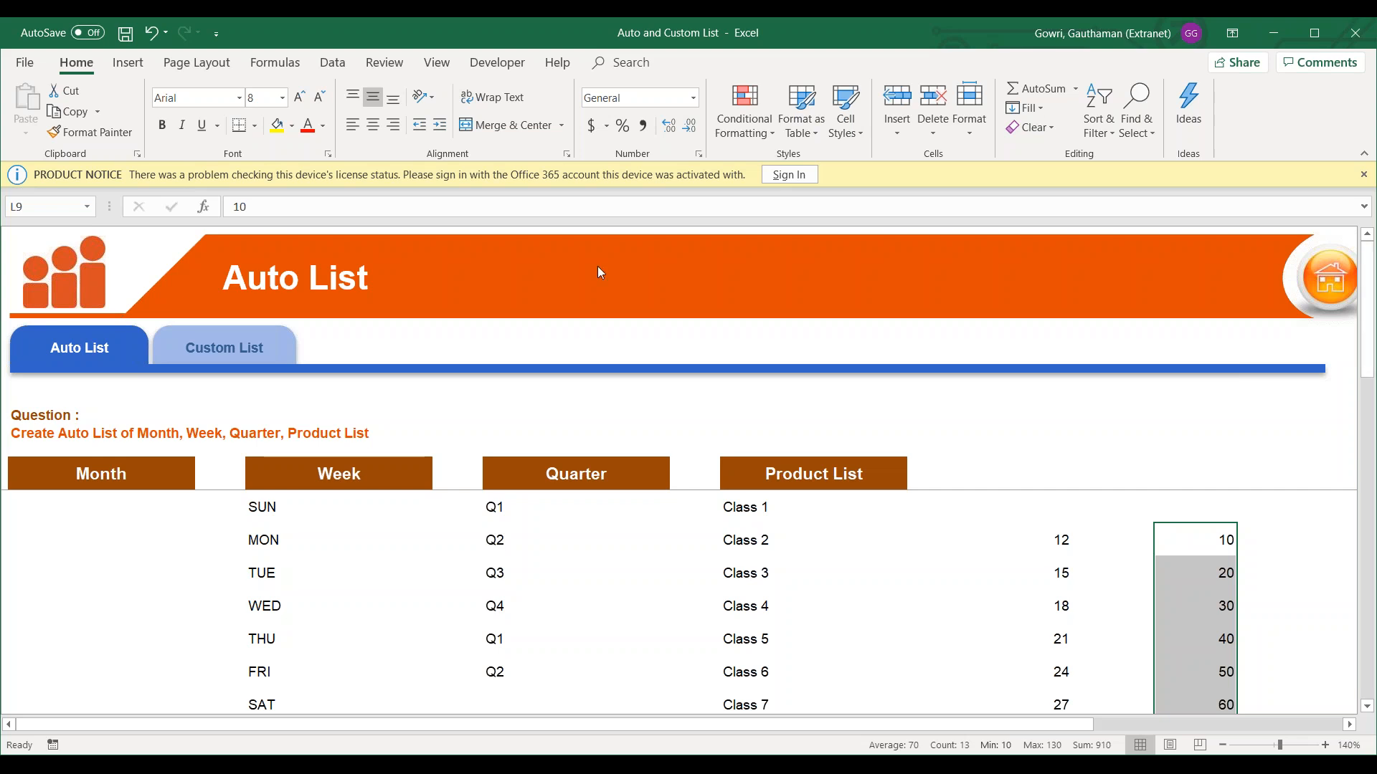
Open the Custom List sheet and clear the leftover letters and notes beside the Names column, starting from I5.
left_click(256, 343)
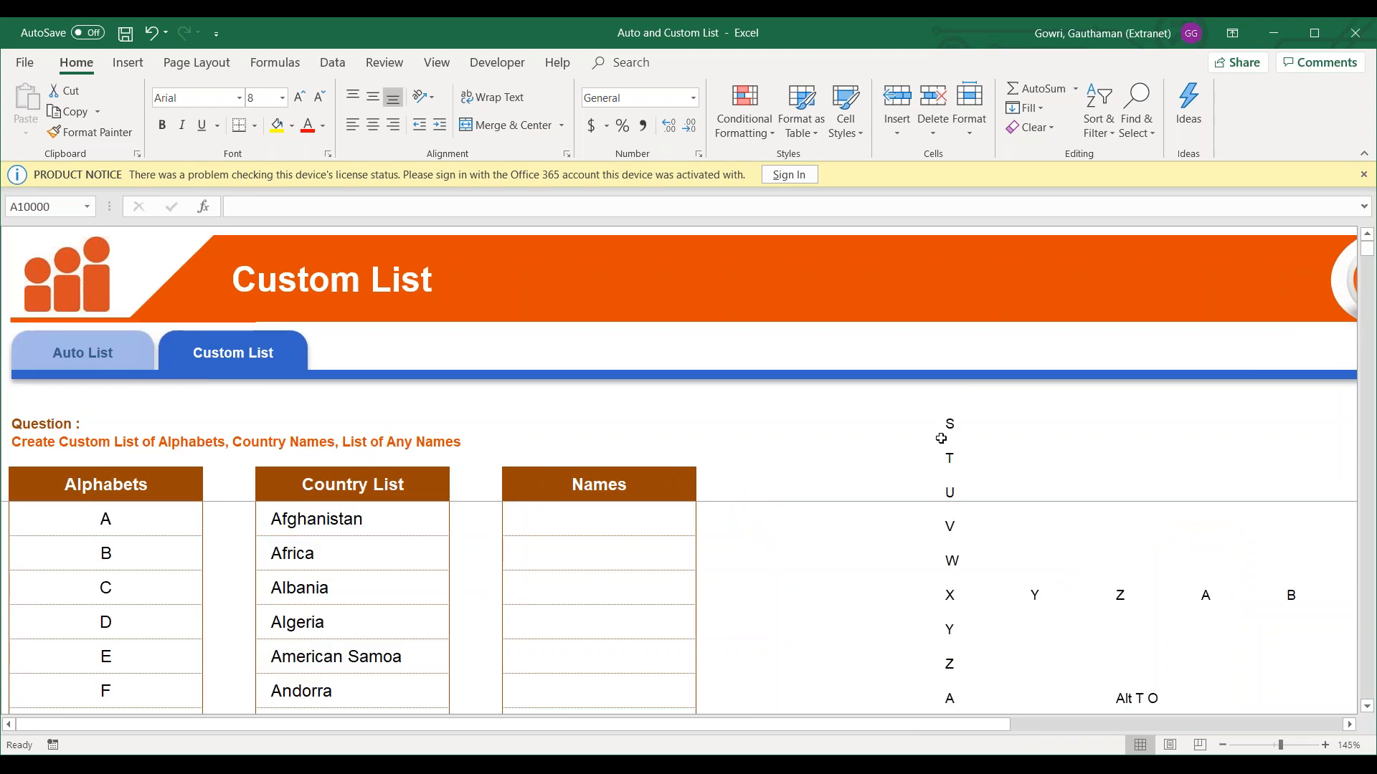
left_click(952, 425)
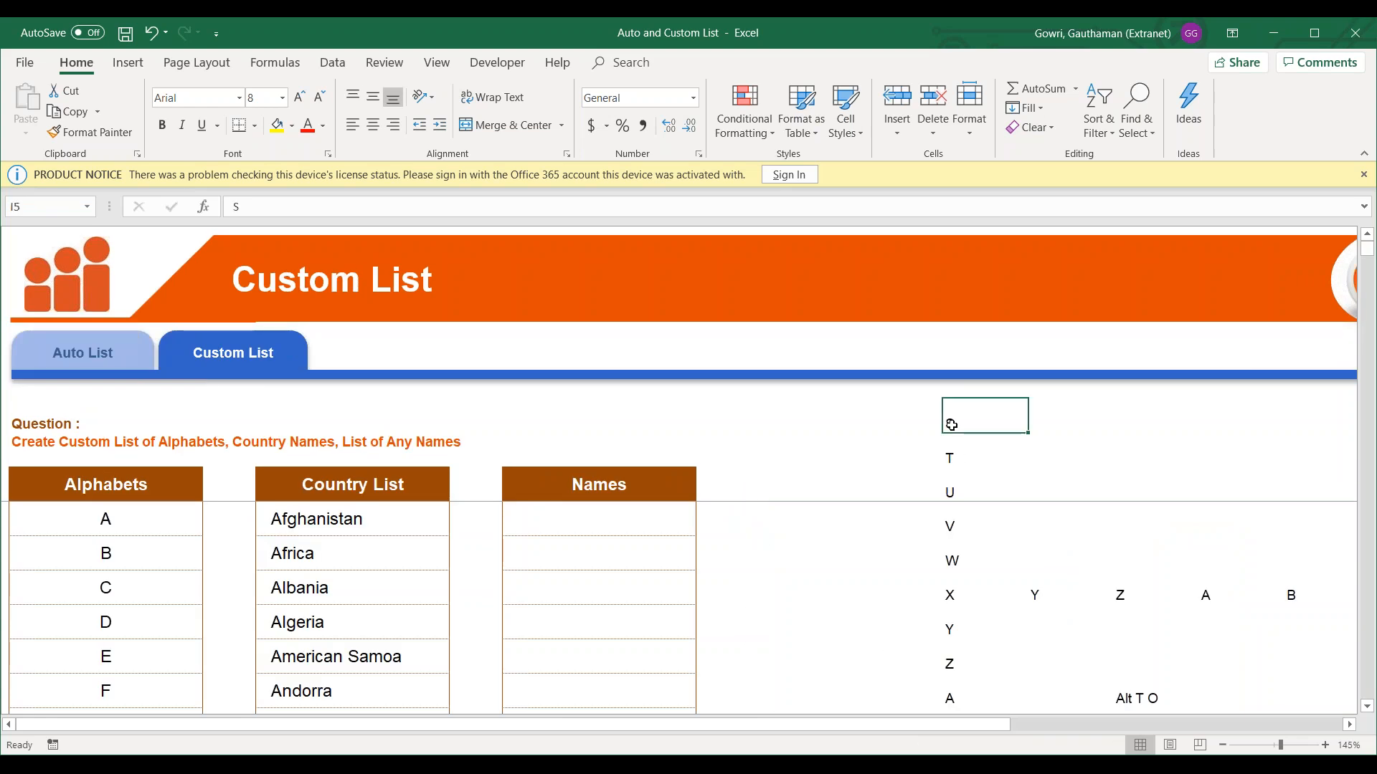
key("ctrl+shift+Down")
key("shift+Right")
key("shift+Right")
key("shift+Right")
key("shift+Right")
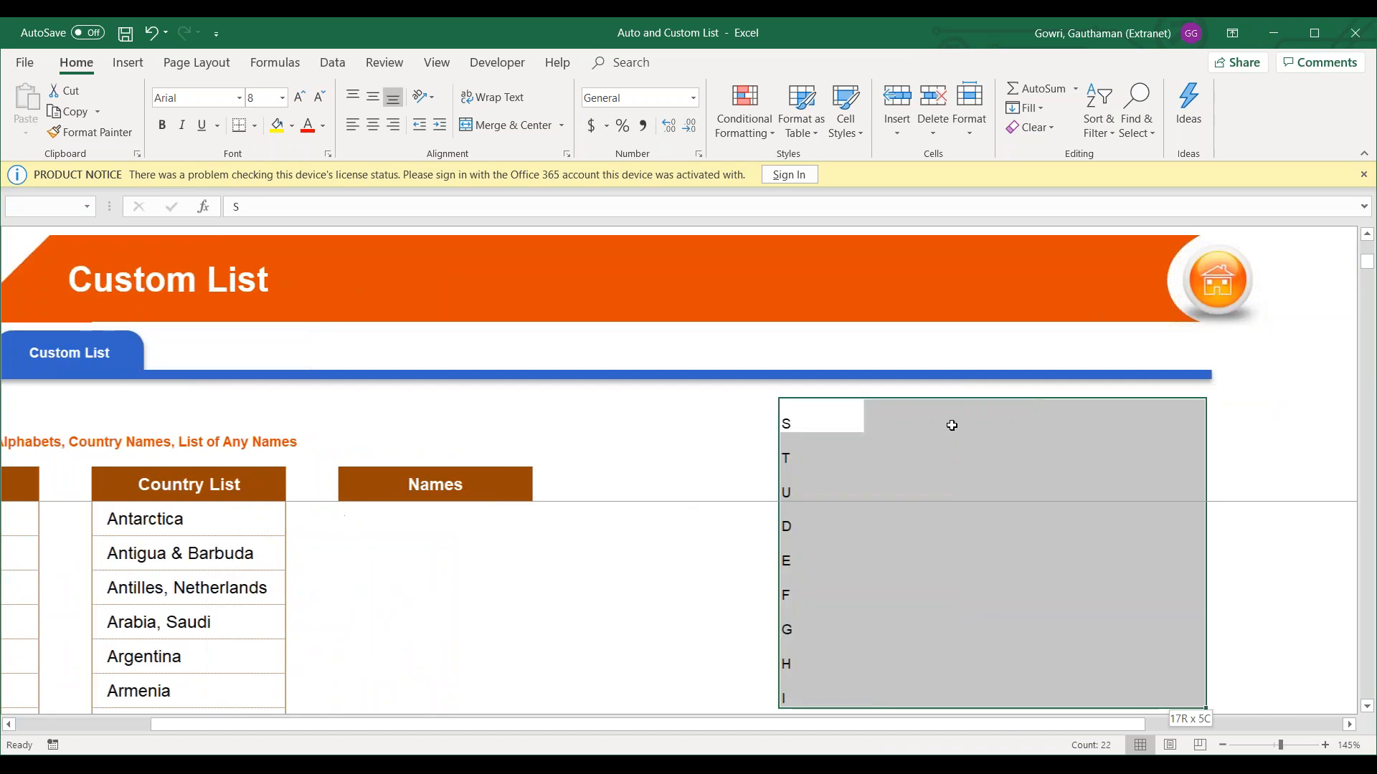
key("shift+Right")
key("Delete")
key("Left")
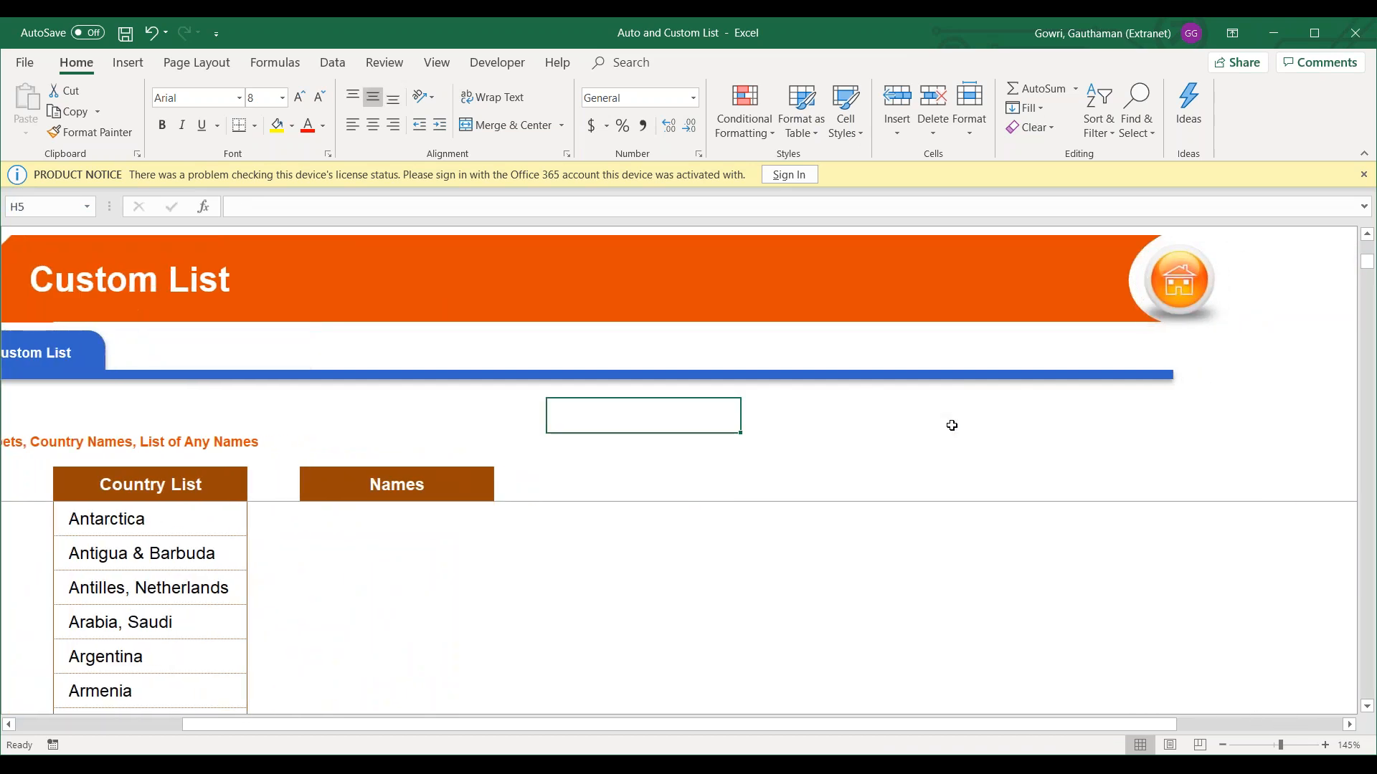
Select the letters A to Z under the Alphabets heading, starting at B8, to review the list's extent.
key("Home")
key("Down")
key("Down")
key("Down")
key("Right")
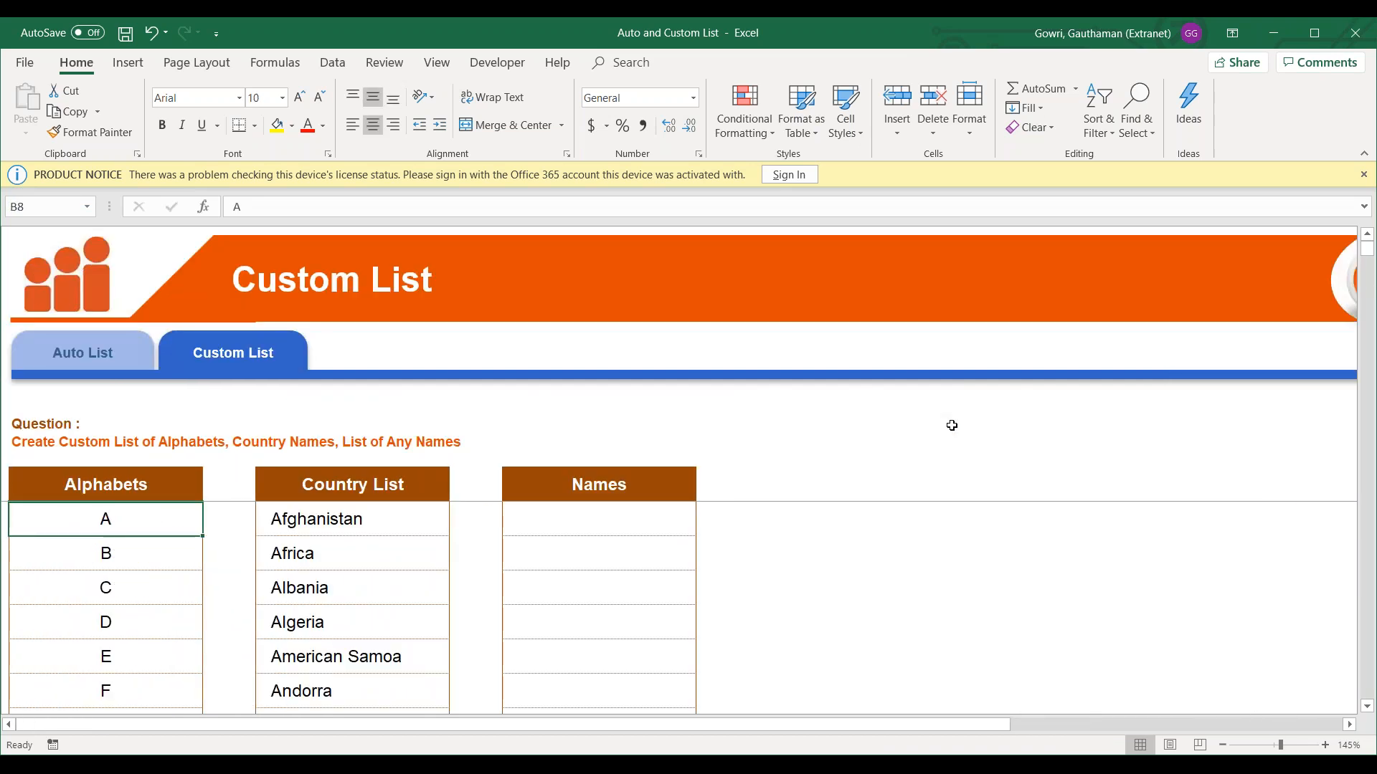
key("ctrl+shift+Down")
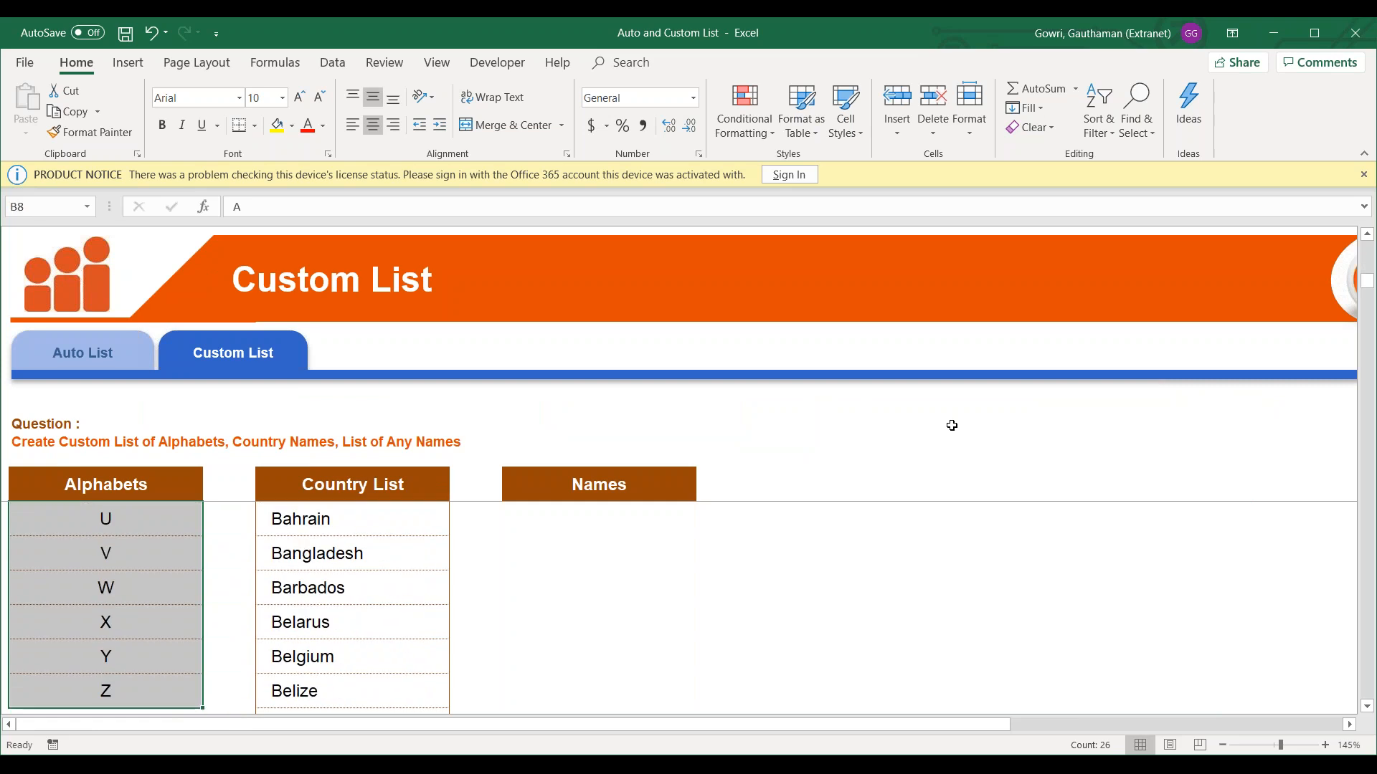
Review the full Country List from Afghanistan in D8 to Zimbabwe, and return to the first letter in B8.
key("Right")
key("Up")
key("Right")
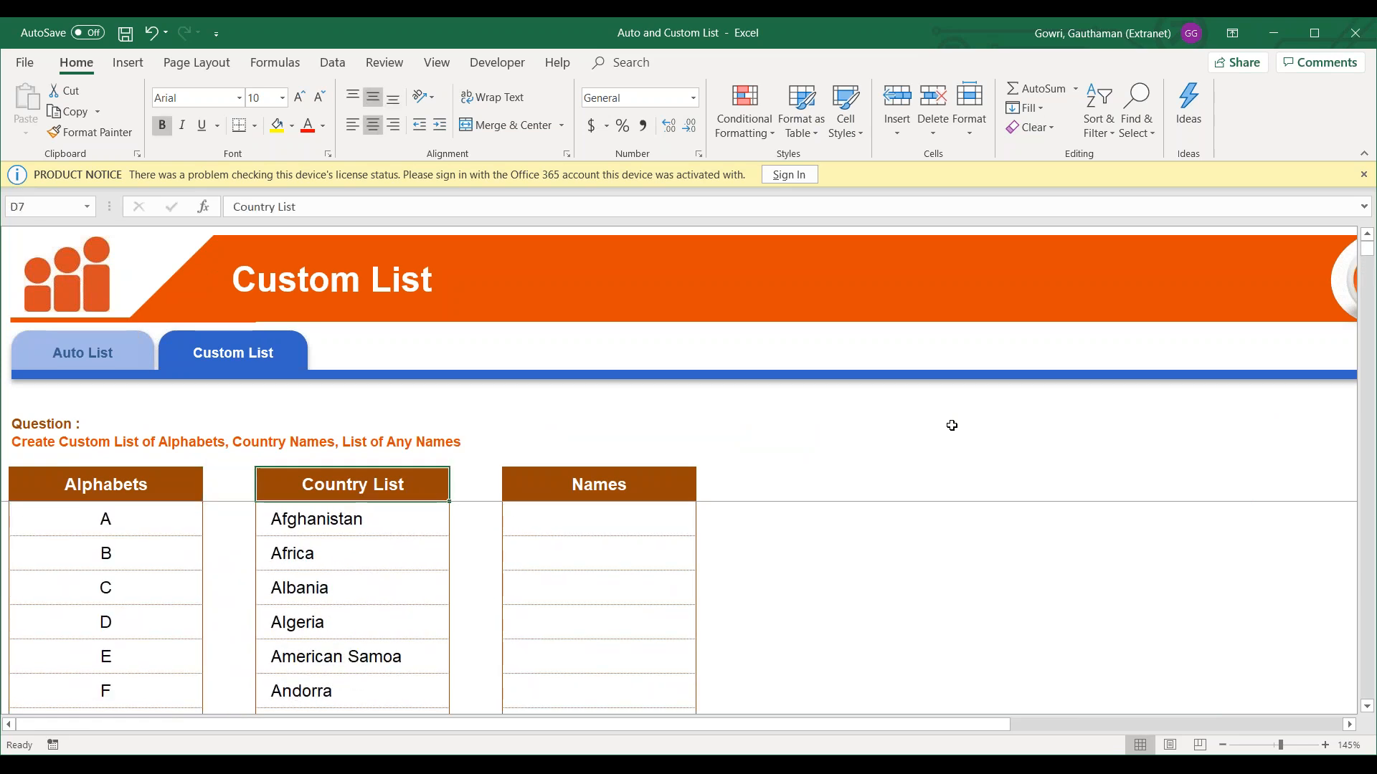
key("Down")
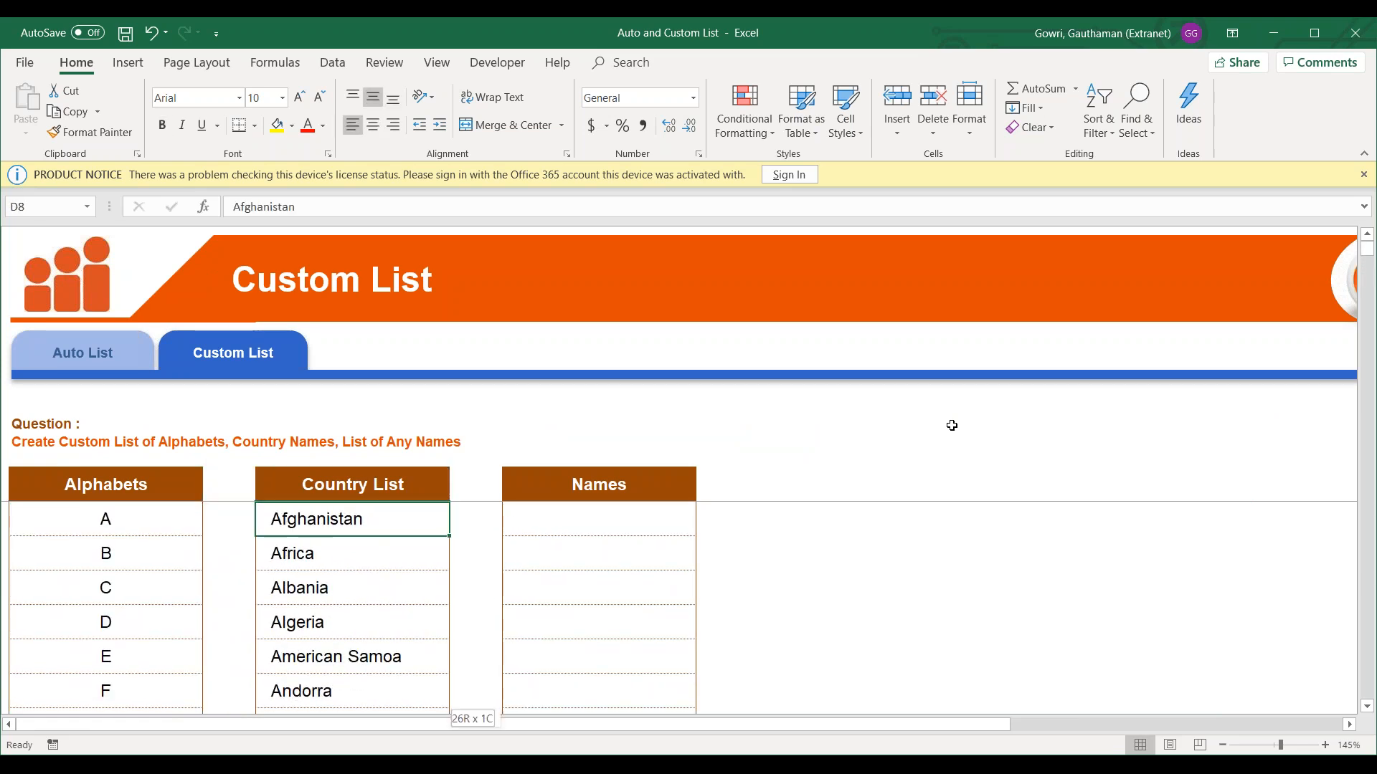
key("ctrl+shift+Down")
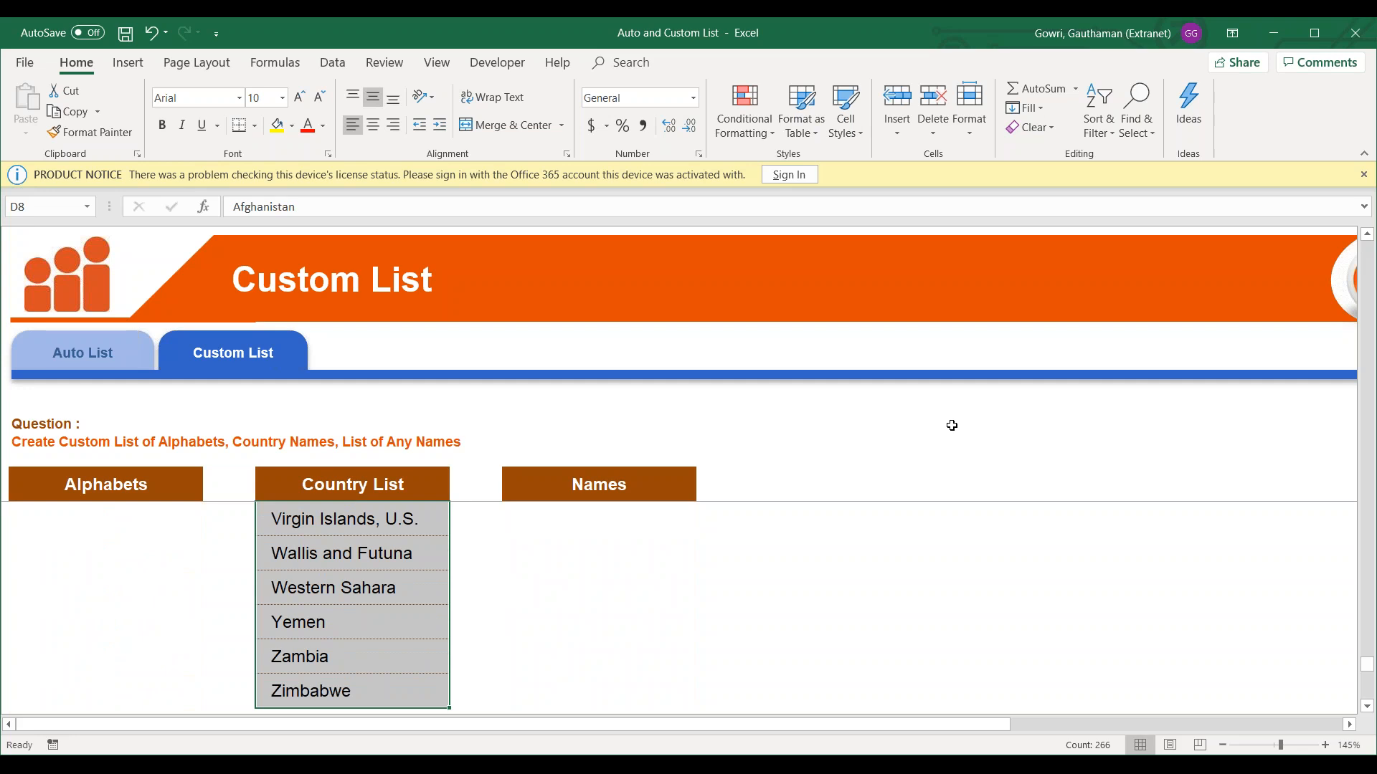
key("Up")
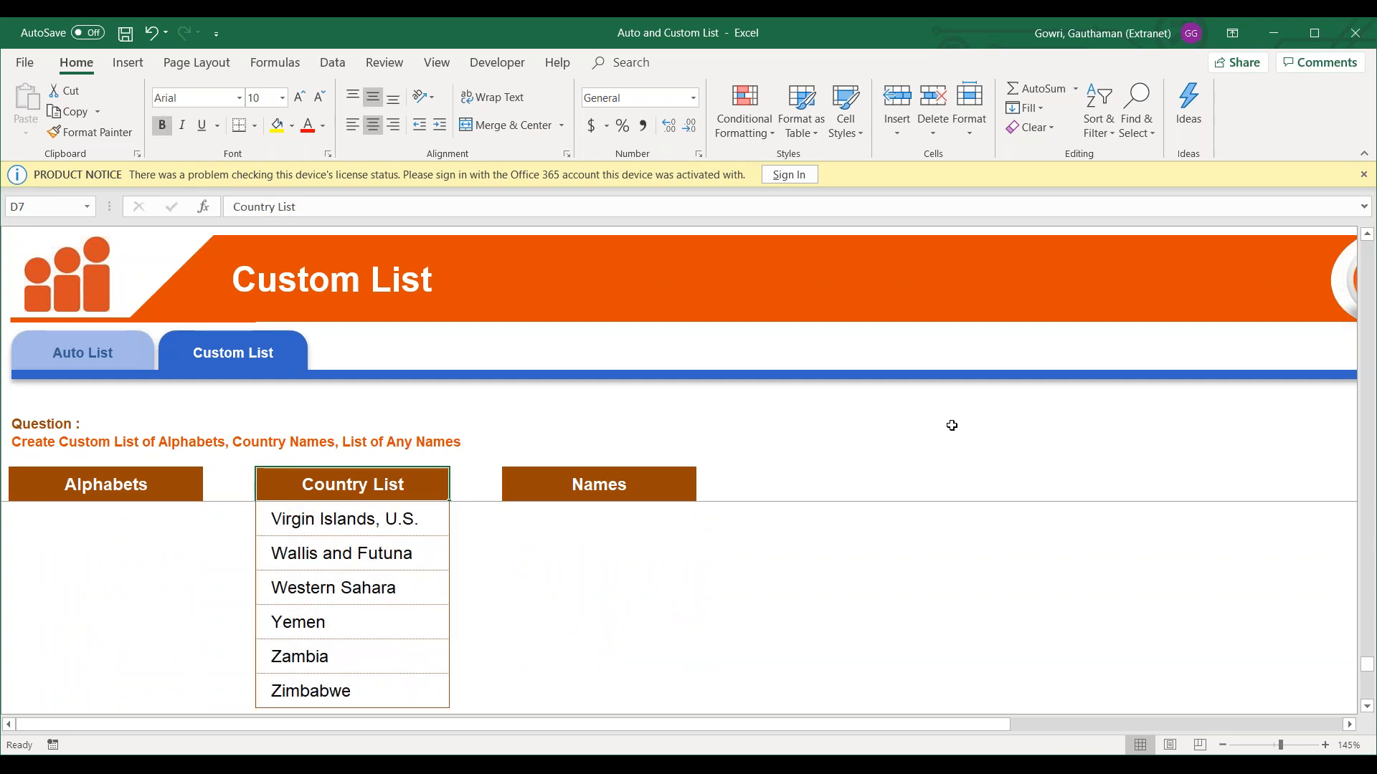
key("Down")
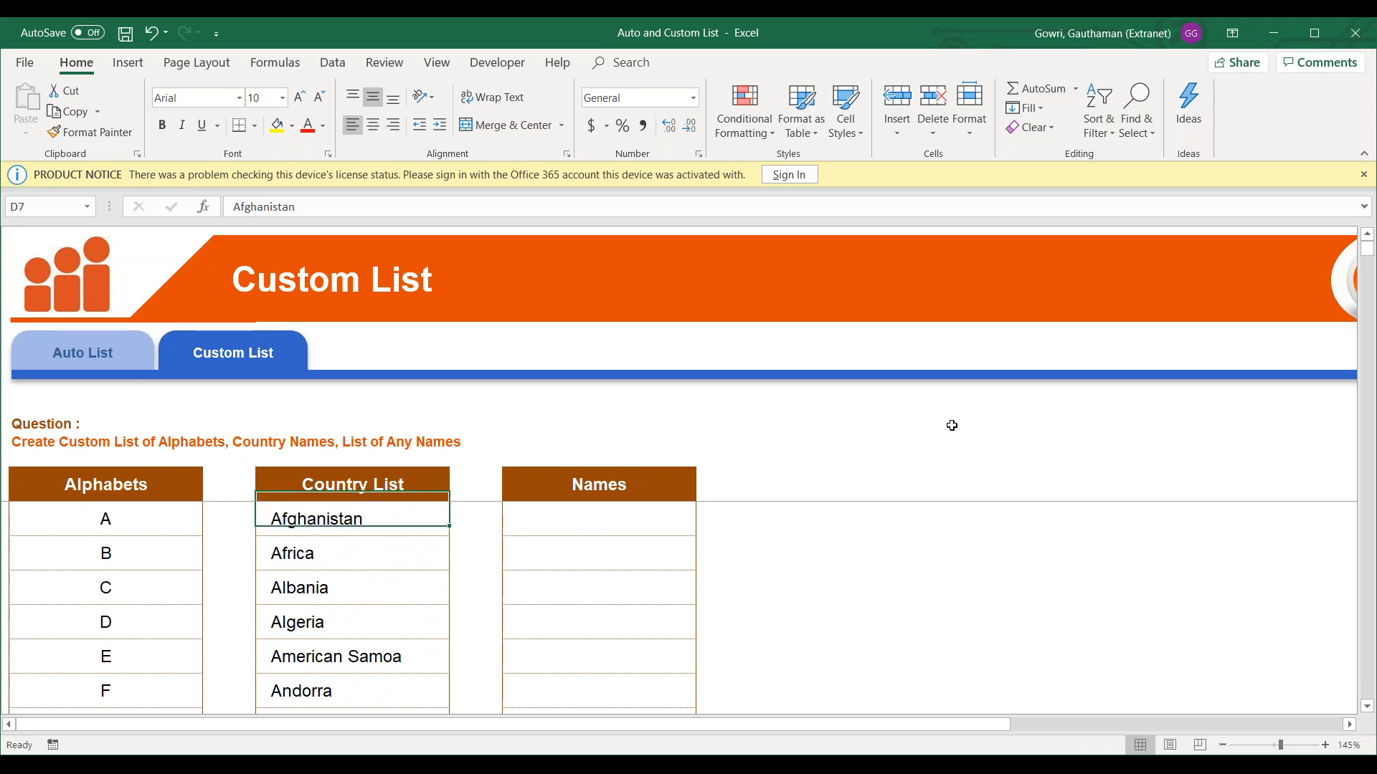
key("Up")
key("Left")
key("Left")
key("Down")
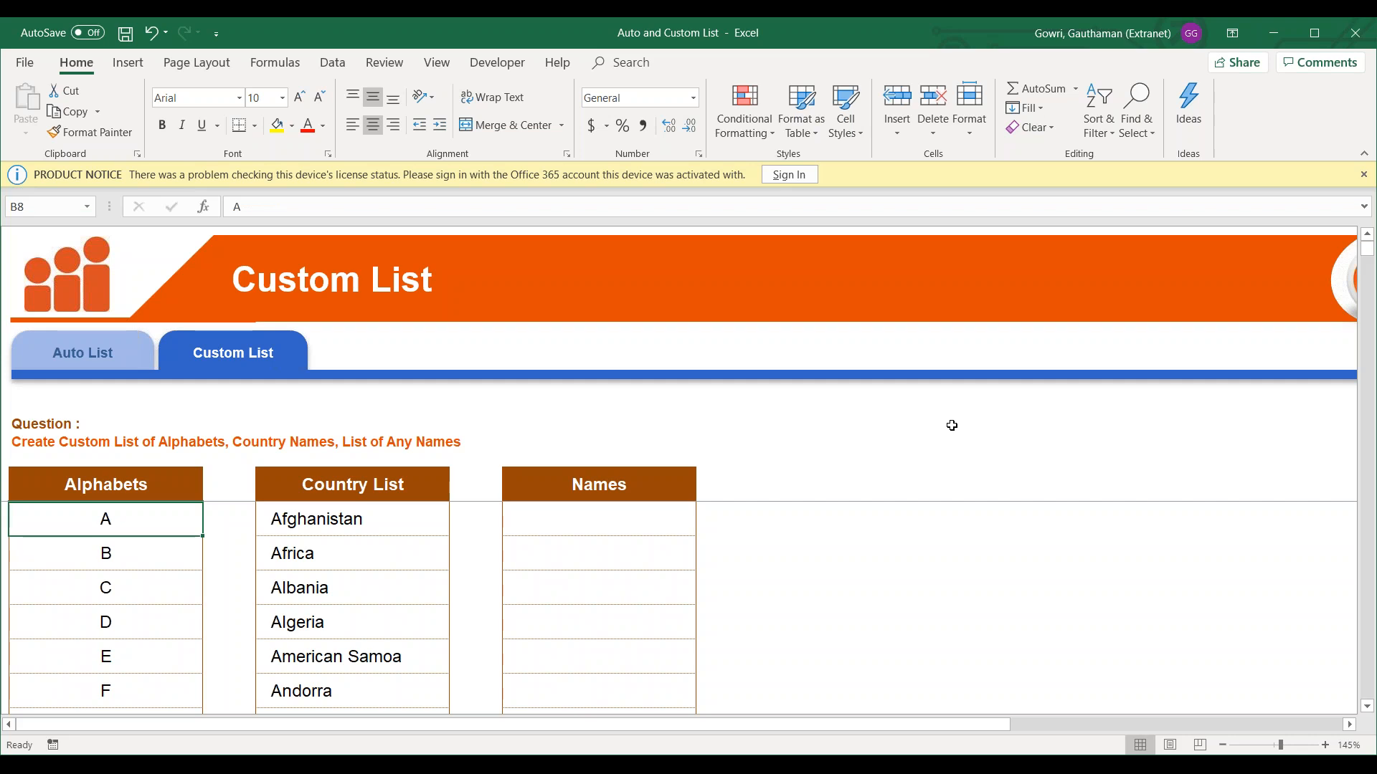
Try to AutoFill the letter A from H10 across to L10, and clear the filled cells.
left_click(877, 579)
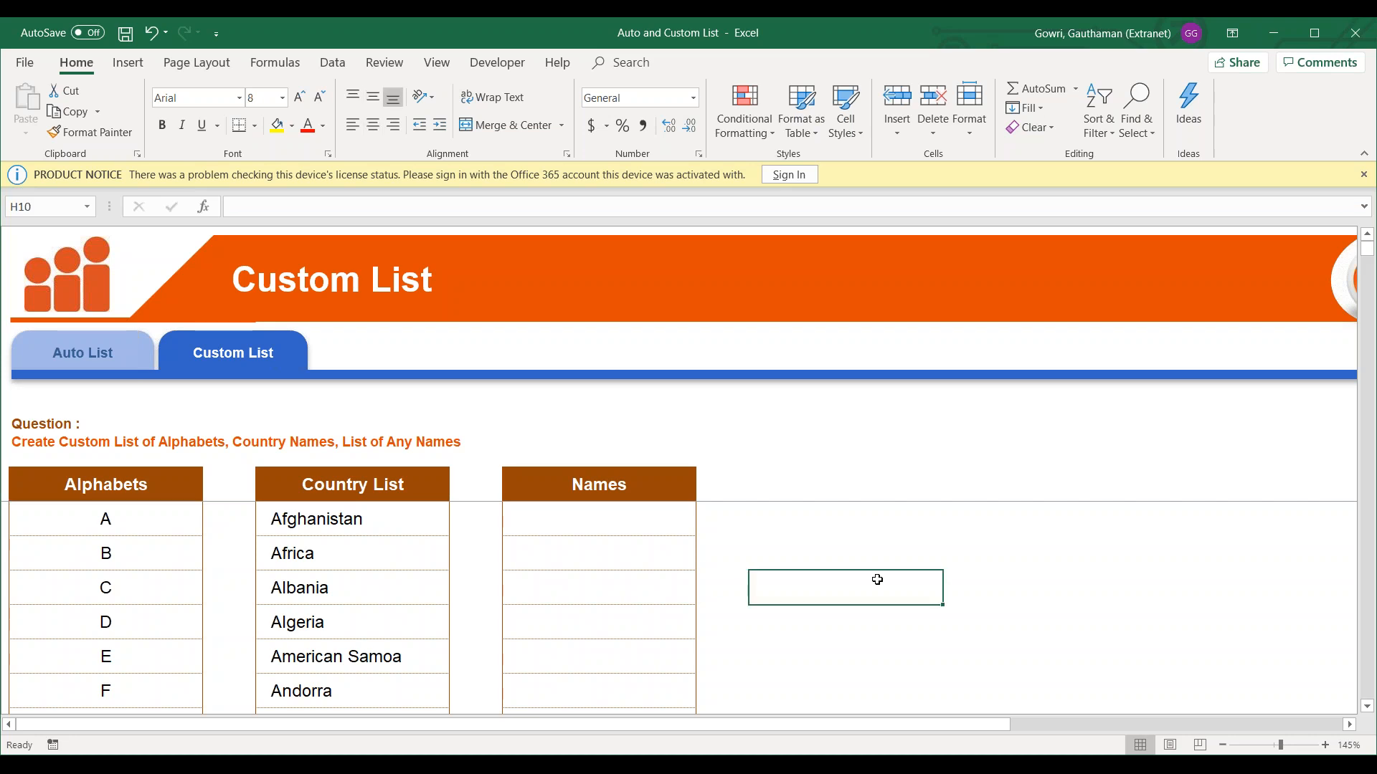
type("A")
key("Return")
left_click(932, 597)
left_click_drag(943, 604, 1284, 606)
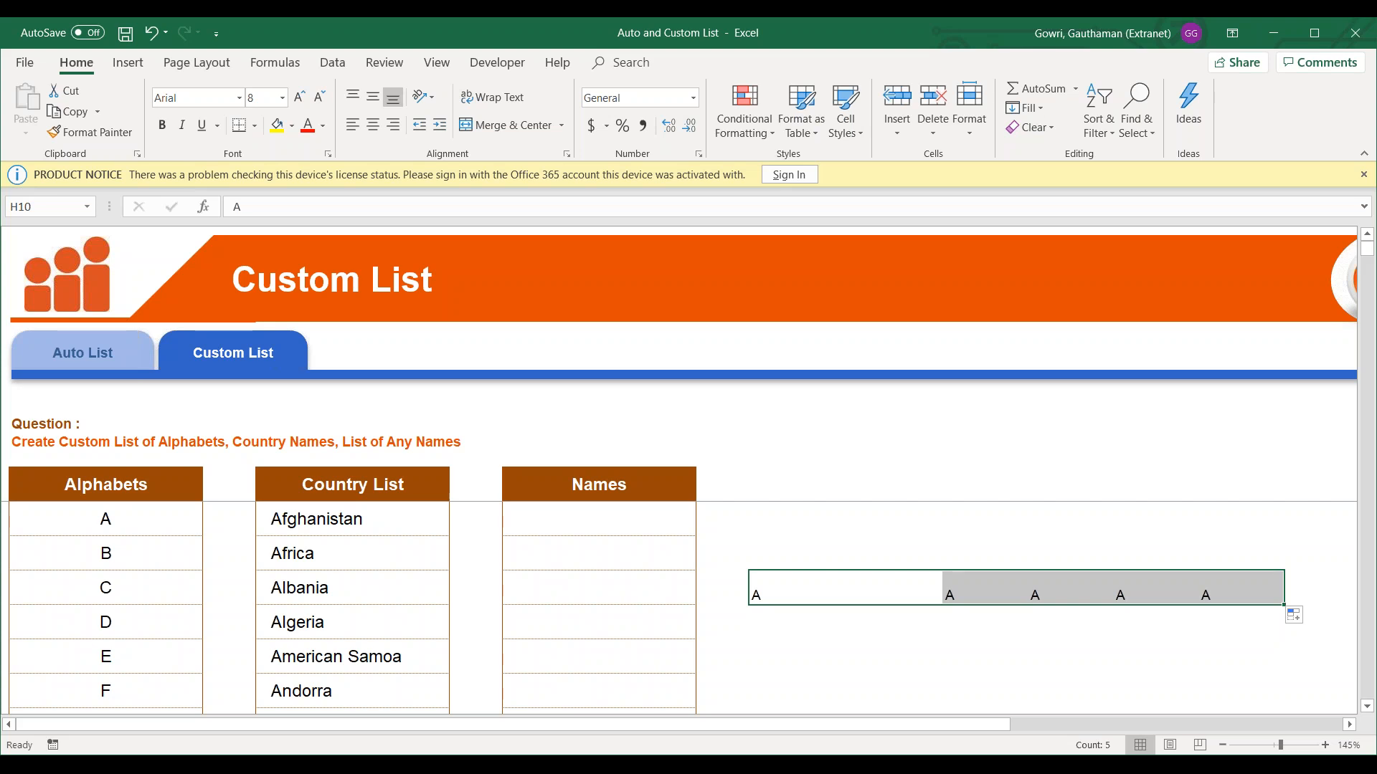
key("Delete")
Open the Custom Lists editor from the General section of Excel's Advanced options.
left_click(427, 545)
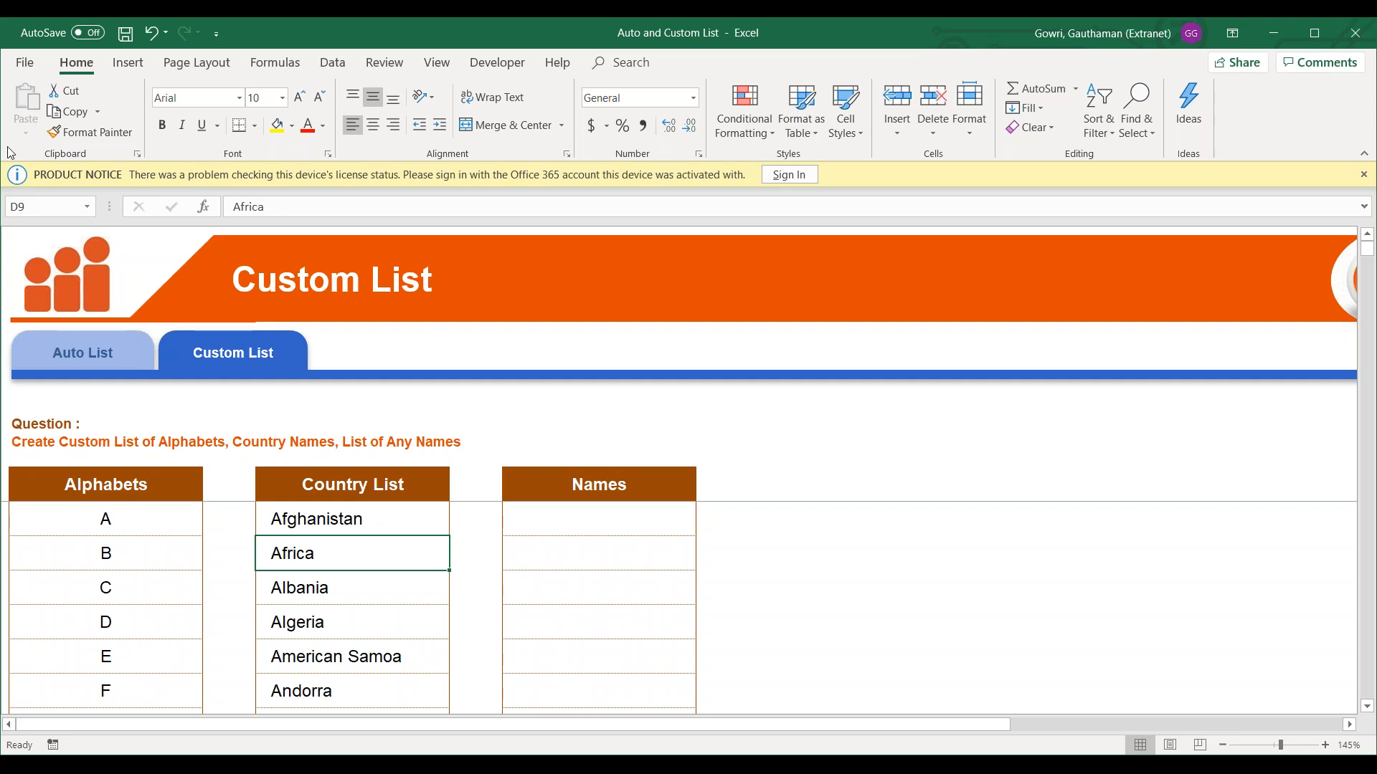
left_click(31, 70)
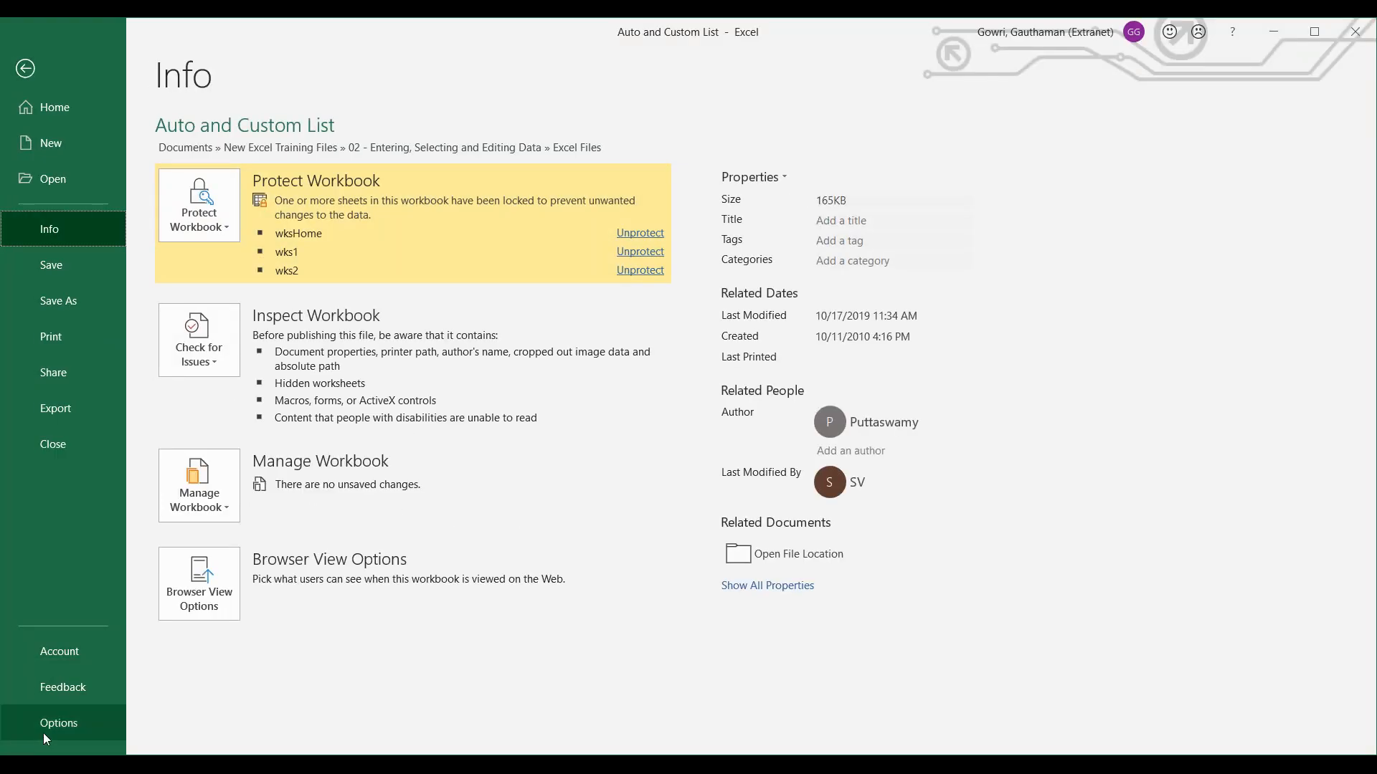
key("Escape")
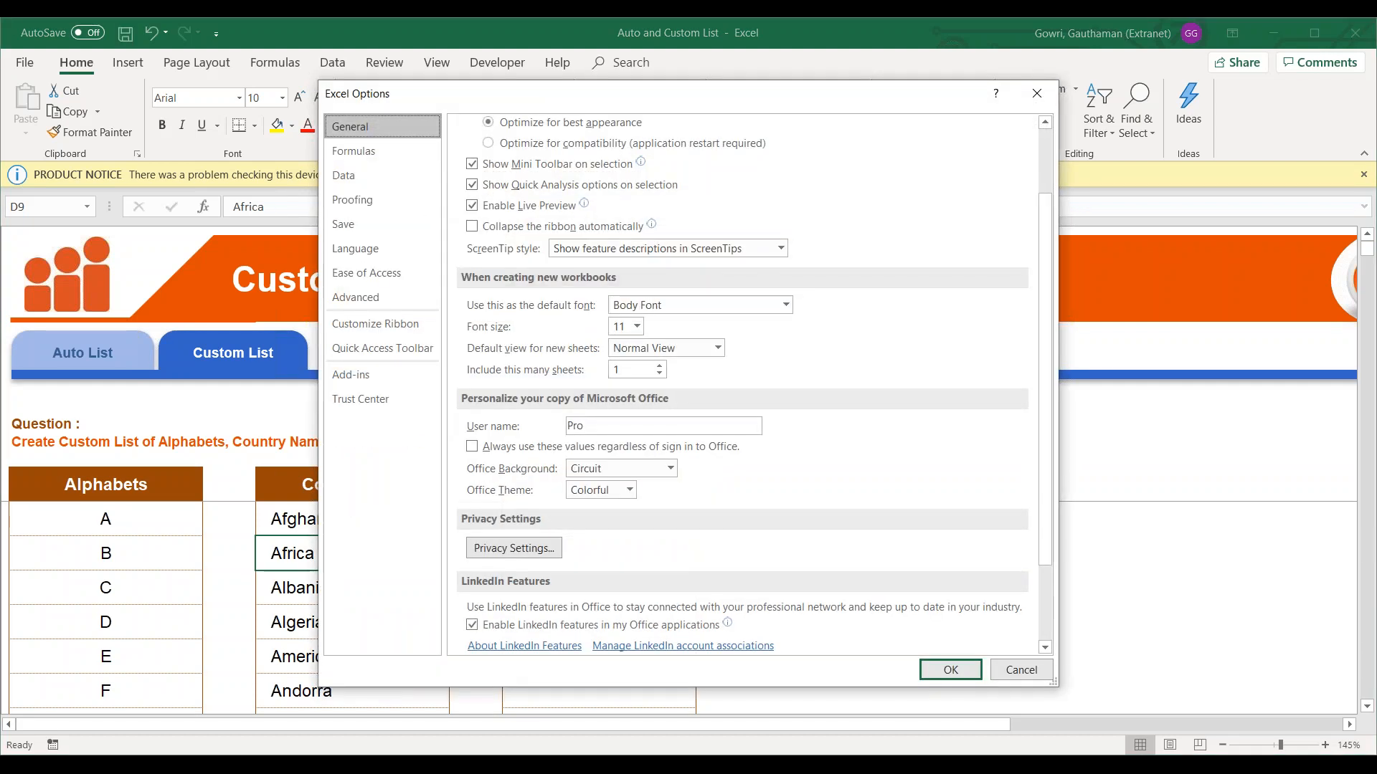
left_click_drag(526, 98, 459, 83)
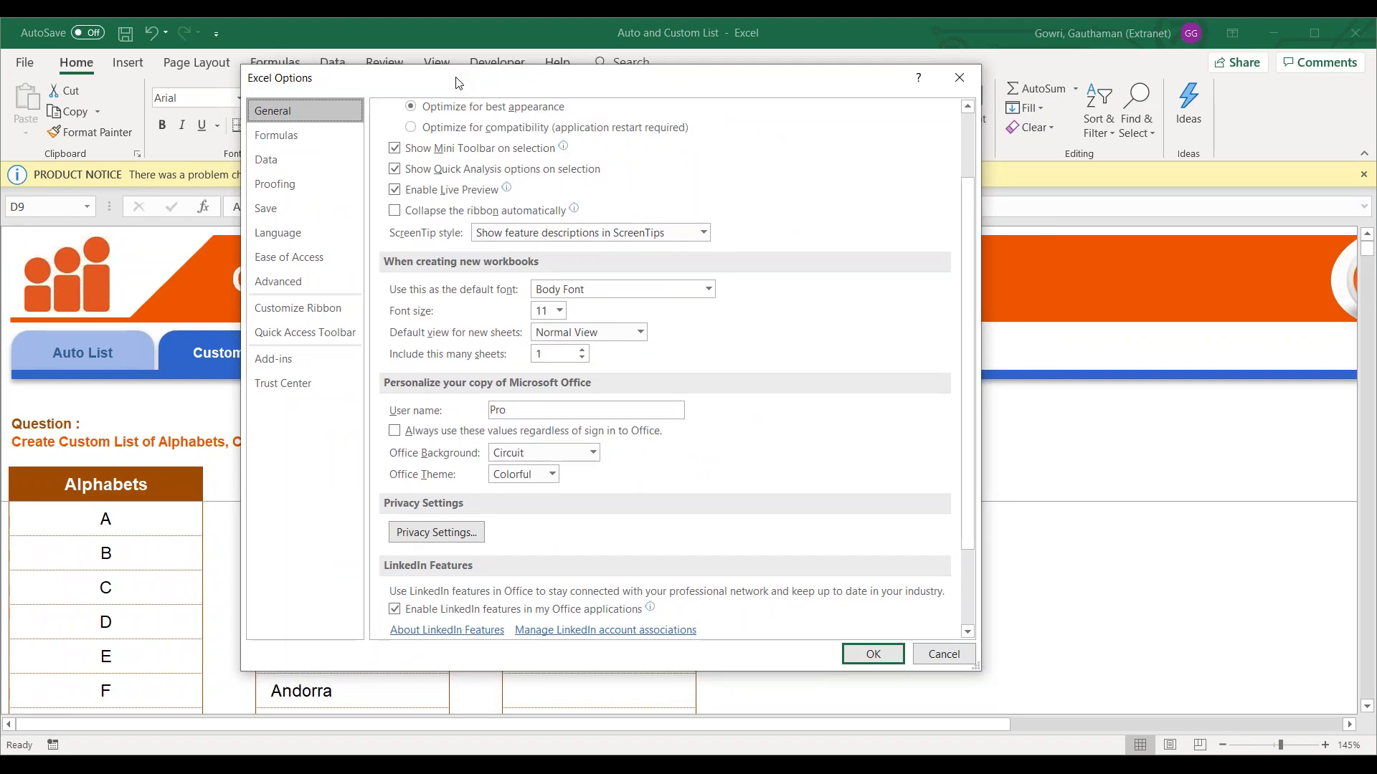
left_click(301, 286)
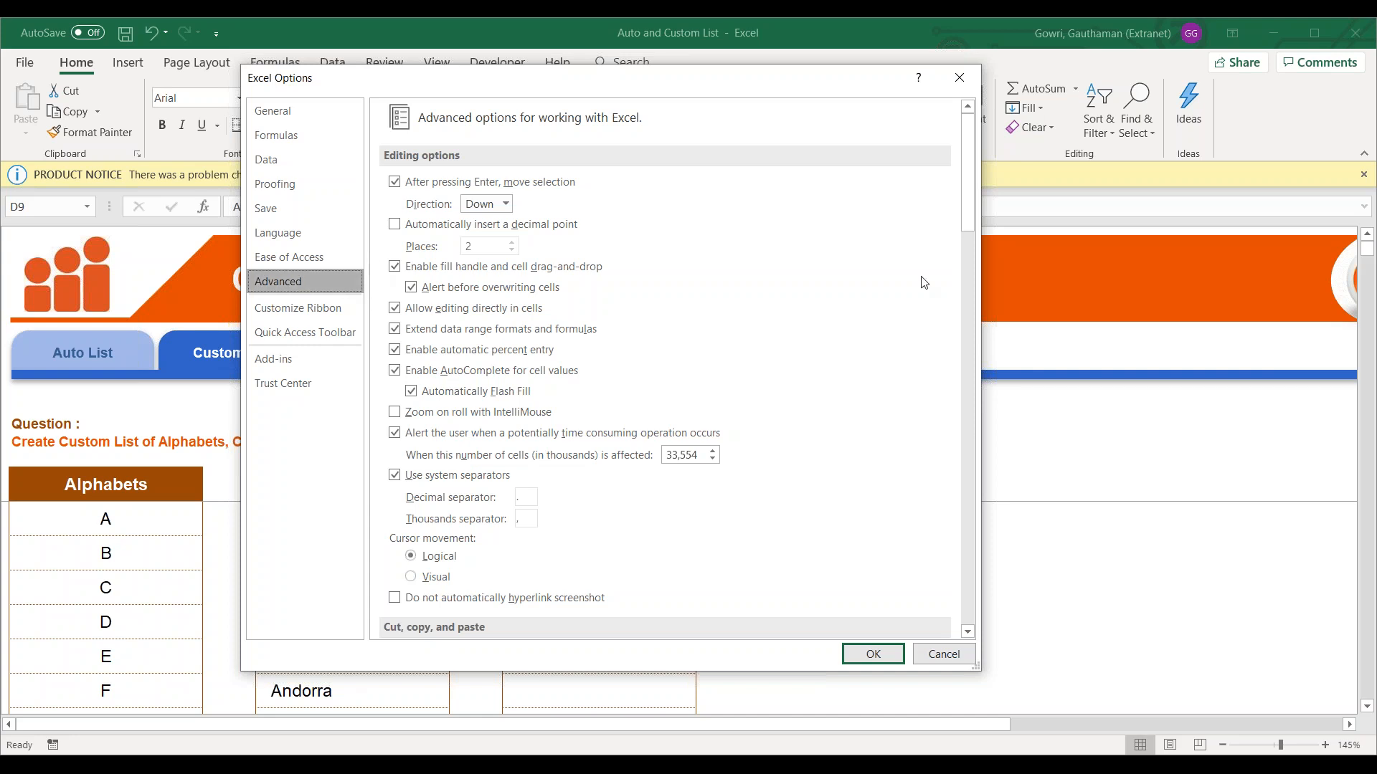
left_click_drag(975, 222, 972, 614)
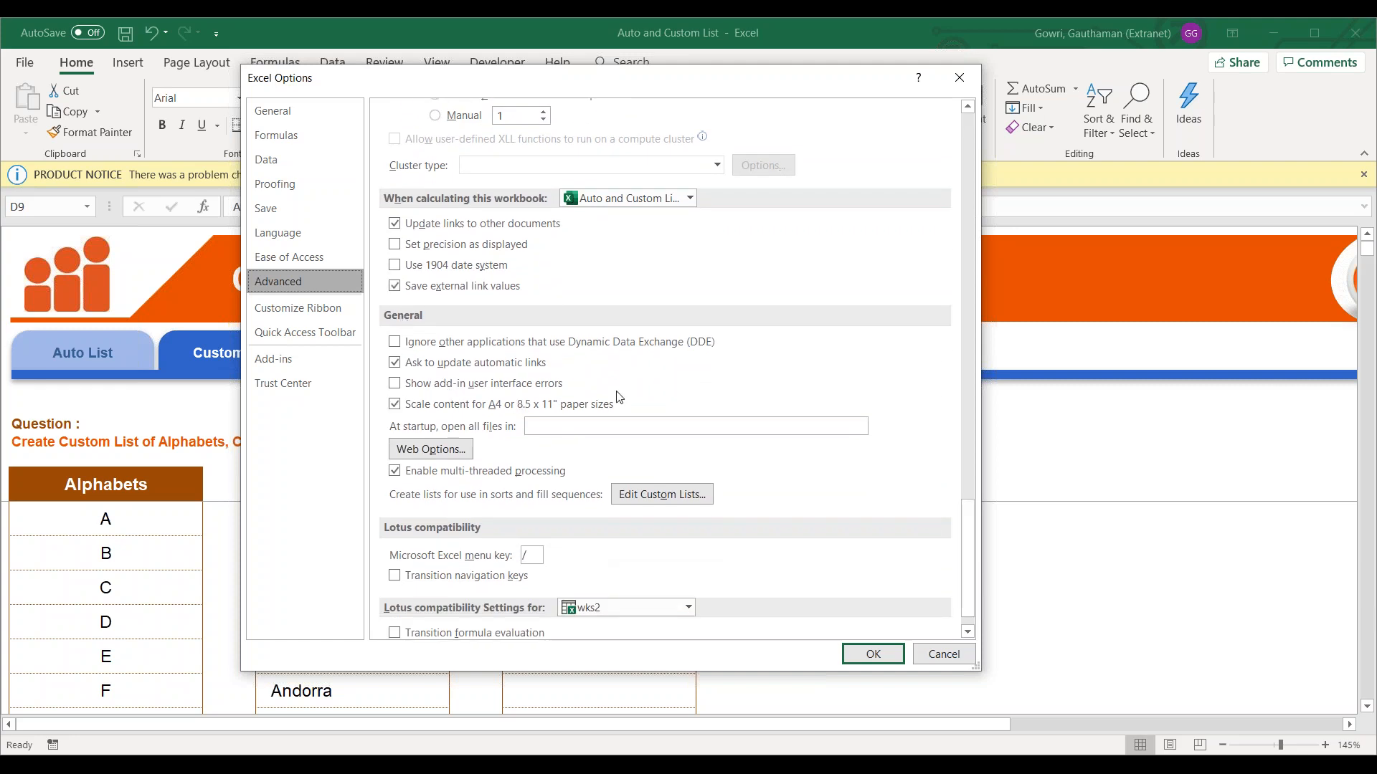
left_click(652, 502)
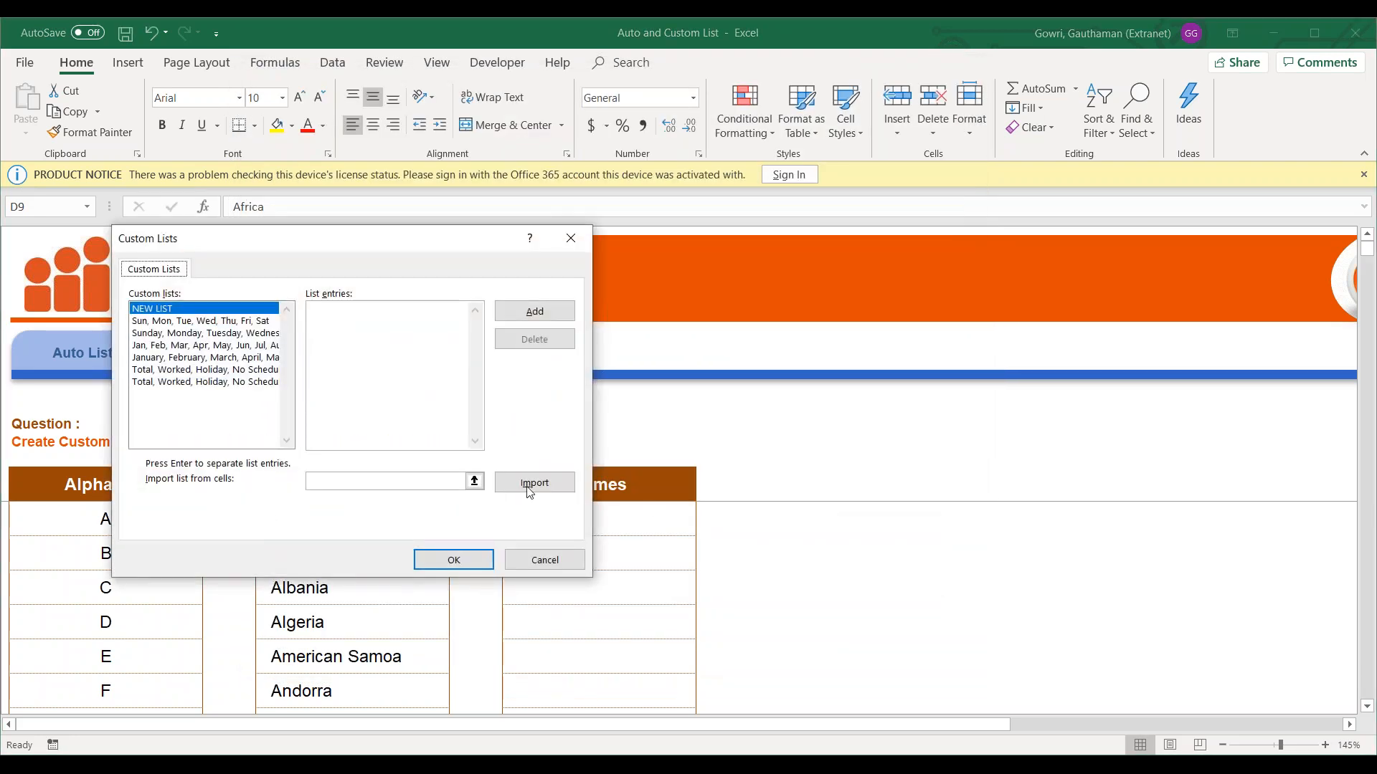
Compare the entries of the built-in day and month lists with those of the user-defined list starting with Total.
left_click(218, 324)
left_click(219, 333)
left_click(217, 347)
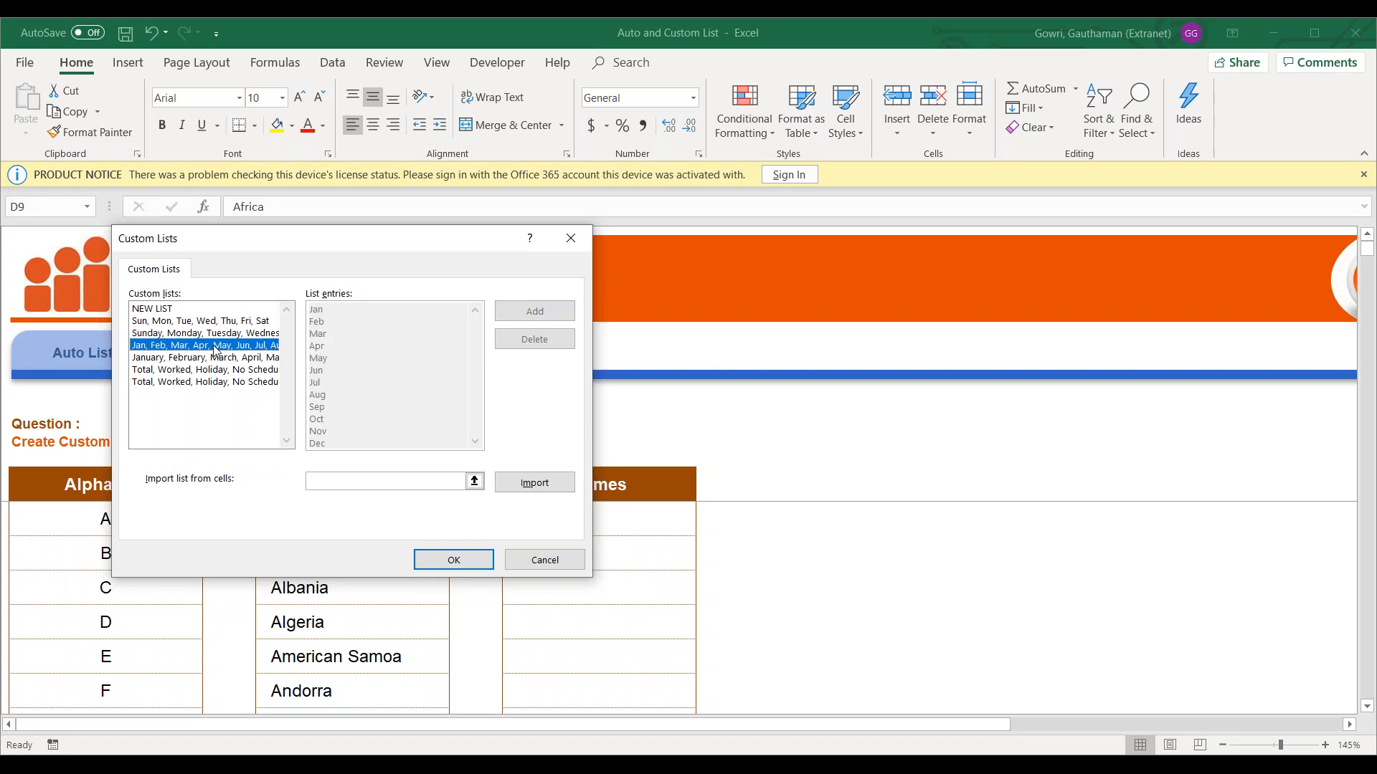
left_click(203, 372)
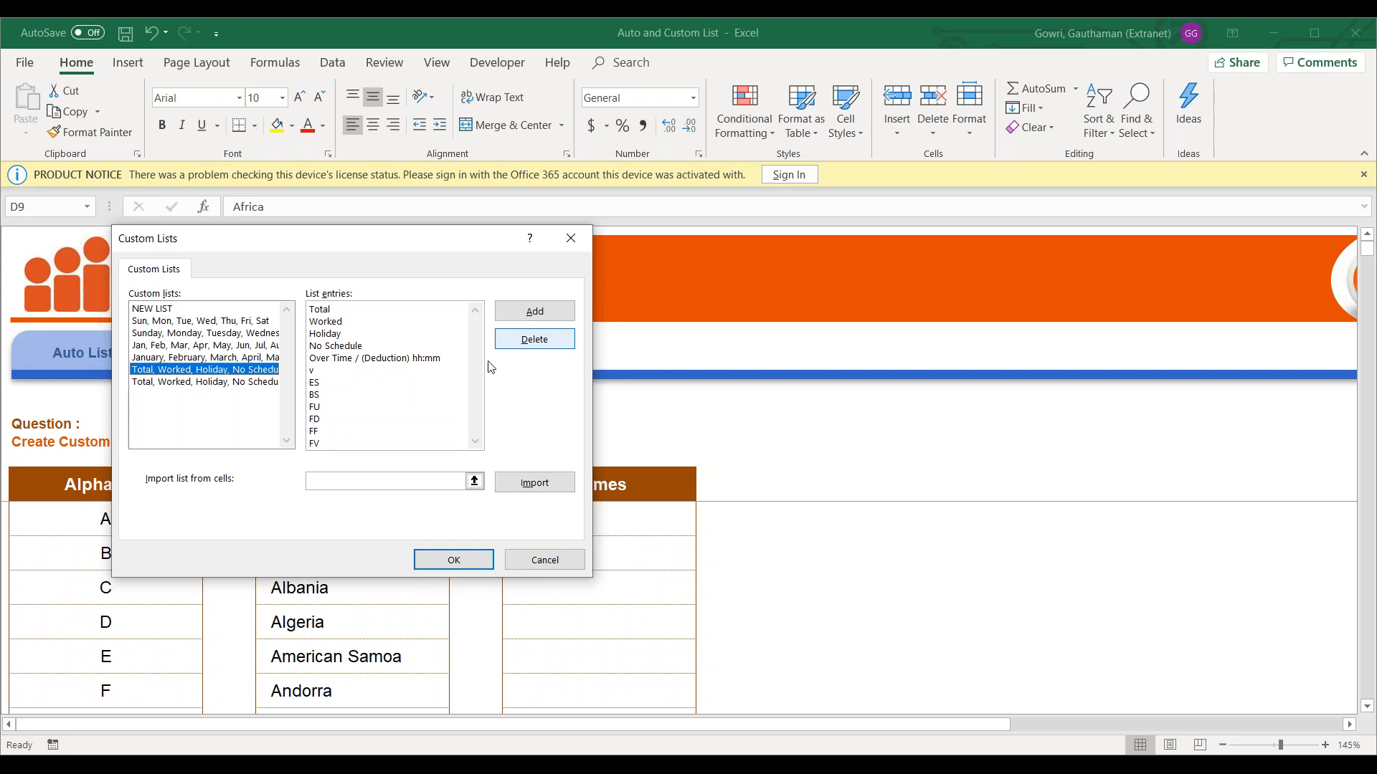
left_click(162, 345)
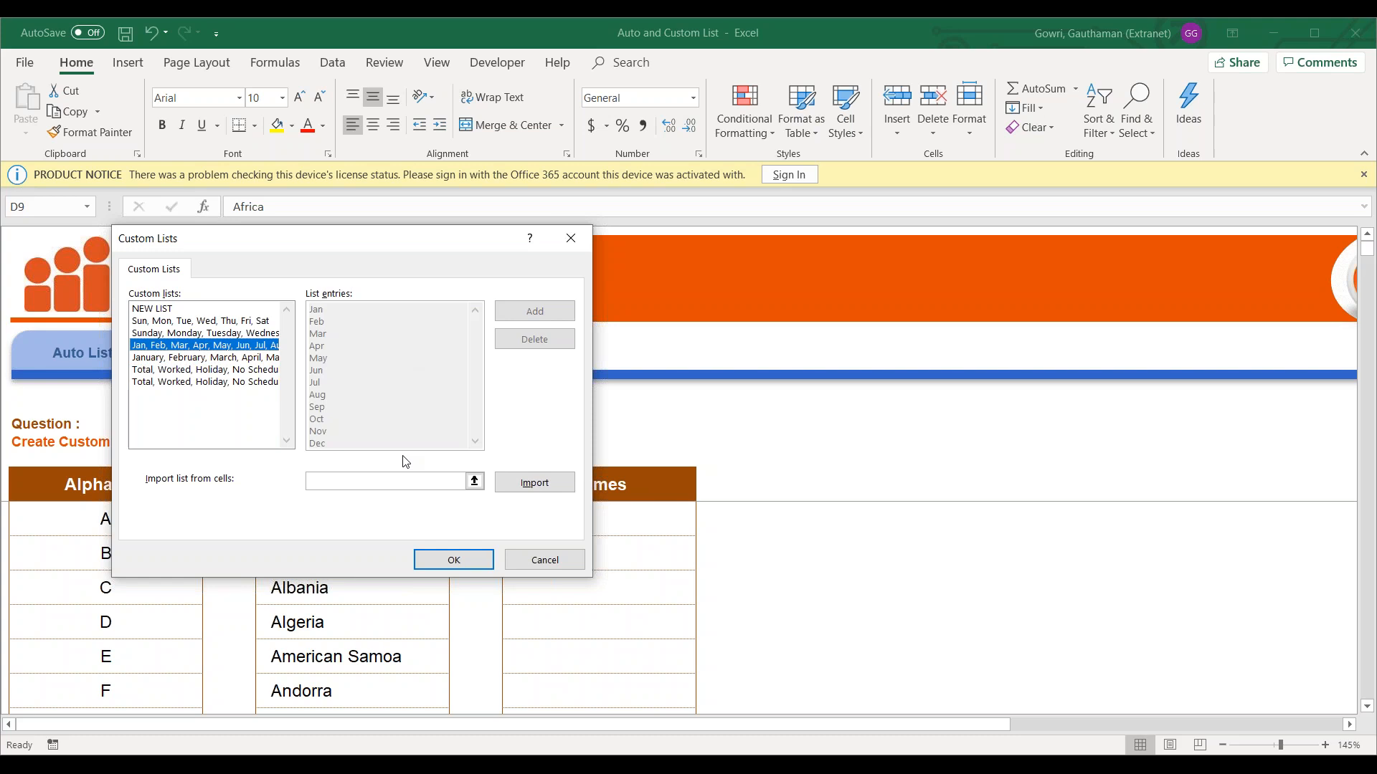
Permanently delete both user-defined custom lists that start with Total, Worked, Holiday.
left_click(175, 371)
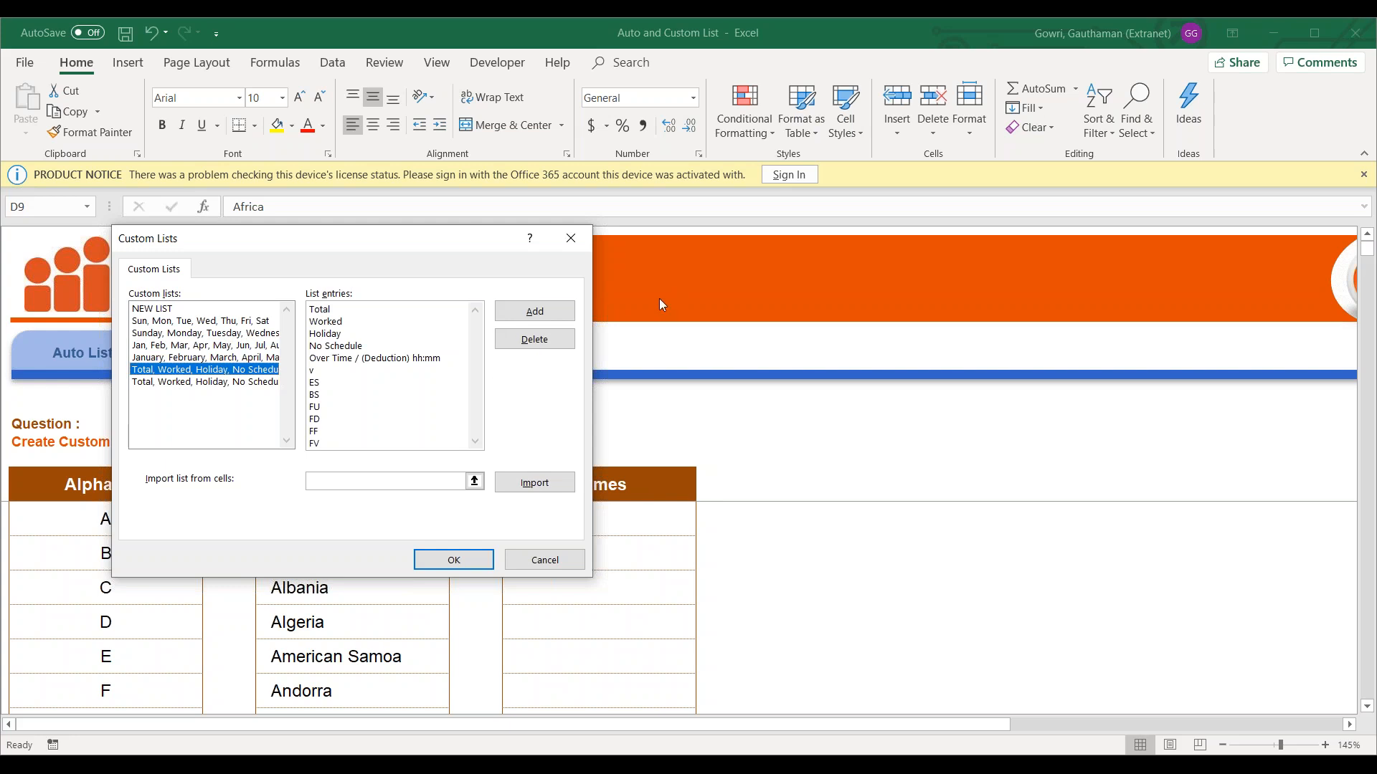
left_click(534, 339)
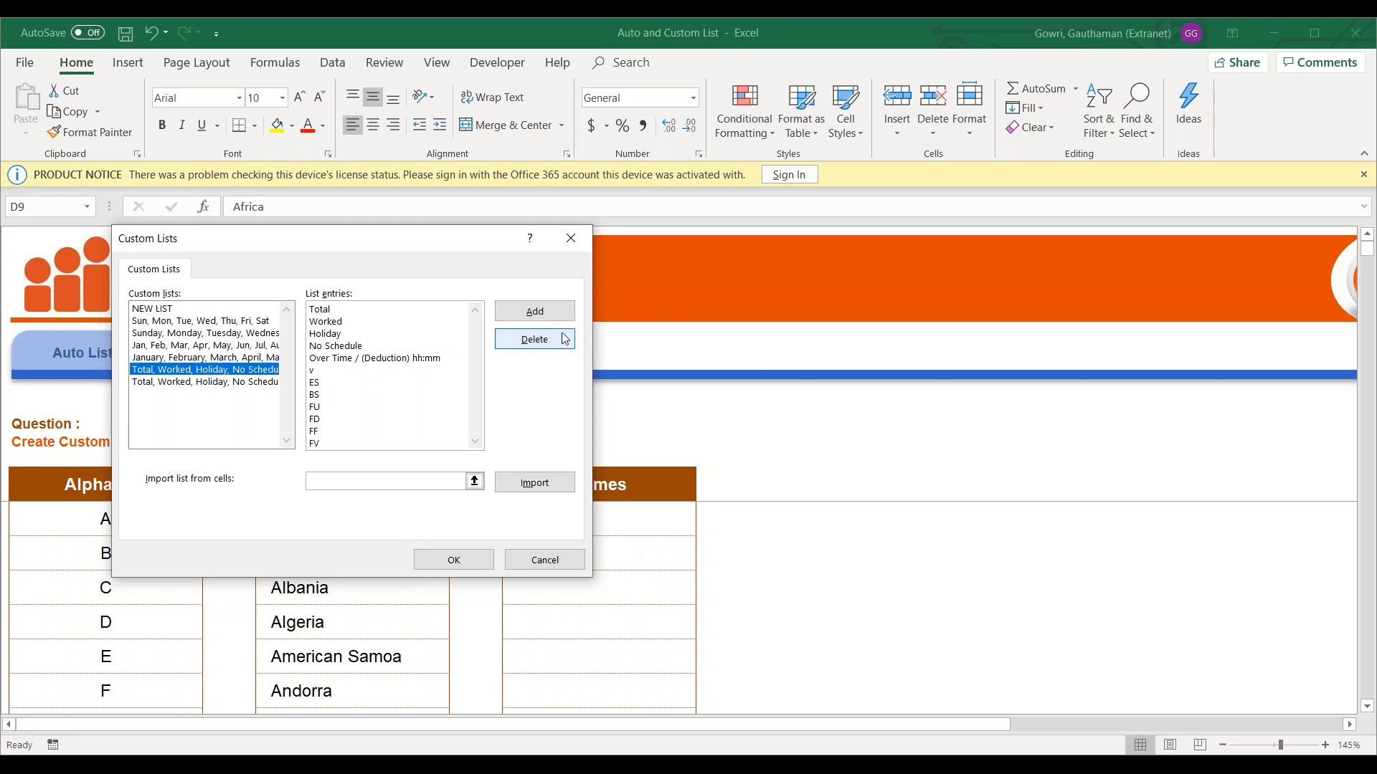
left_click(661, 448)
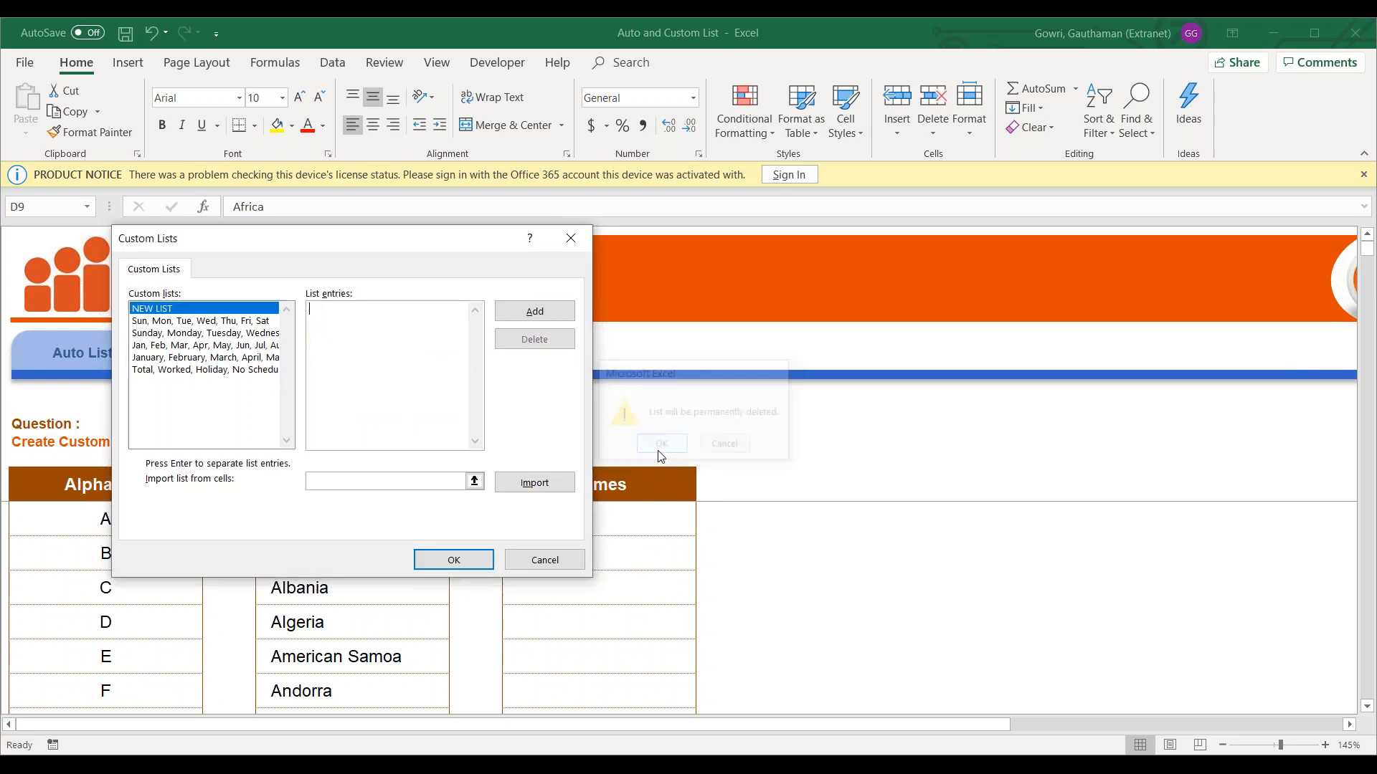
left_click(215, 371)
left_click(560, 345)
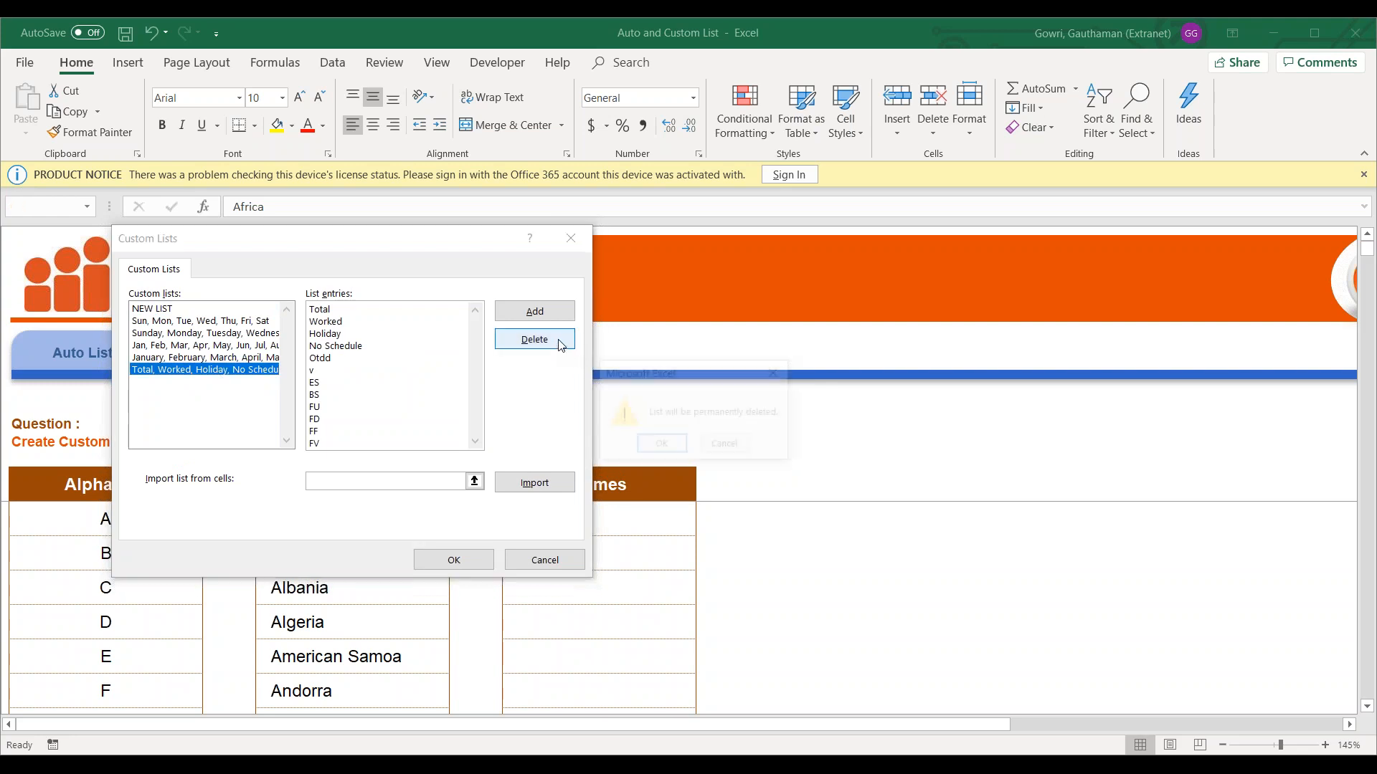
left_click(649, 445)
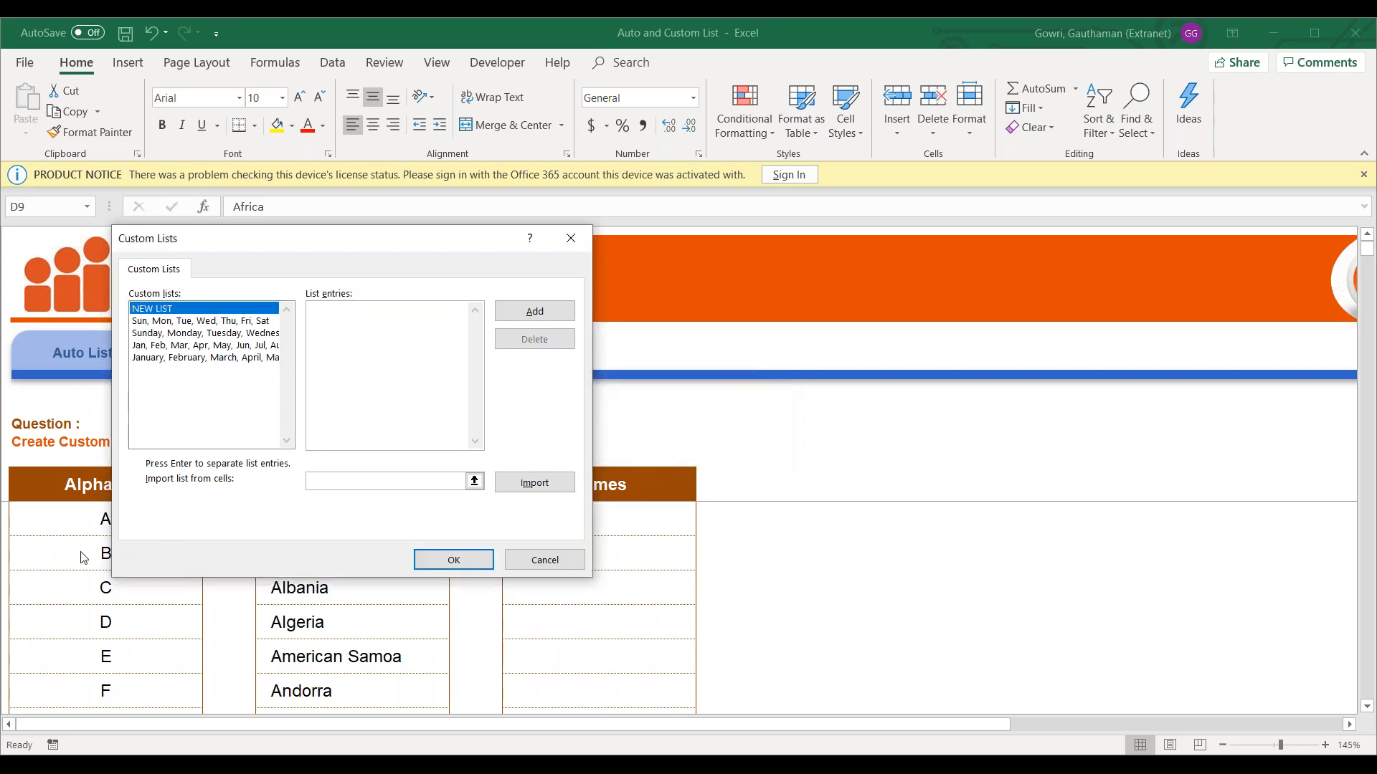
left_click(316, 320)
type("A B")
key("BackSpace")
key("BackSpace")
key("BackSpace")
key("BackSpace")
key("BackSpace")
Import the letters A to Z from B8:B33 as a custom list and save the Excel options.
left_click_drag(452, 236, 617, 229)
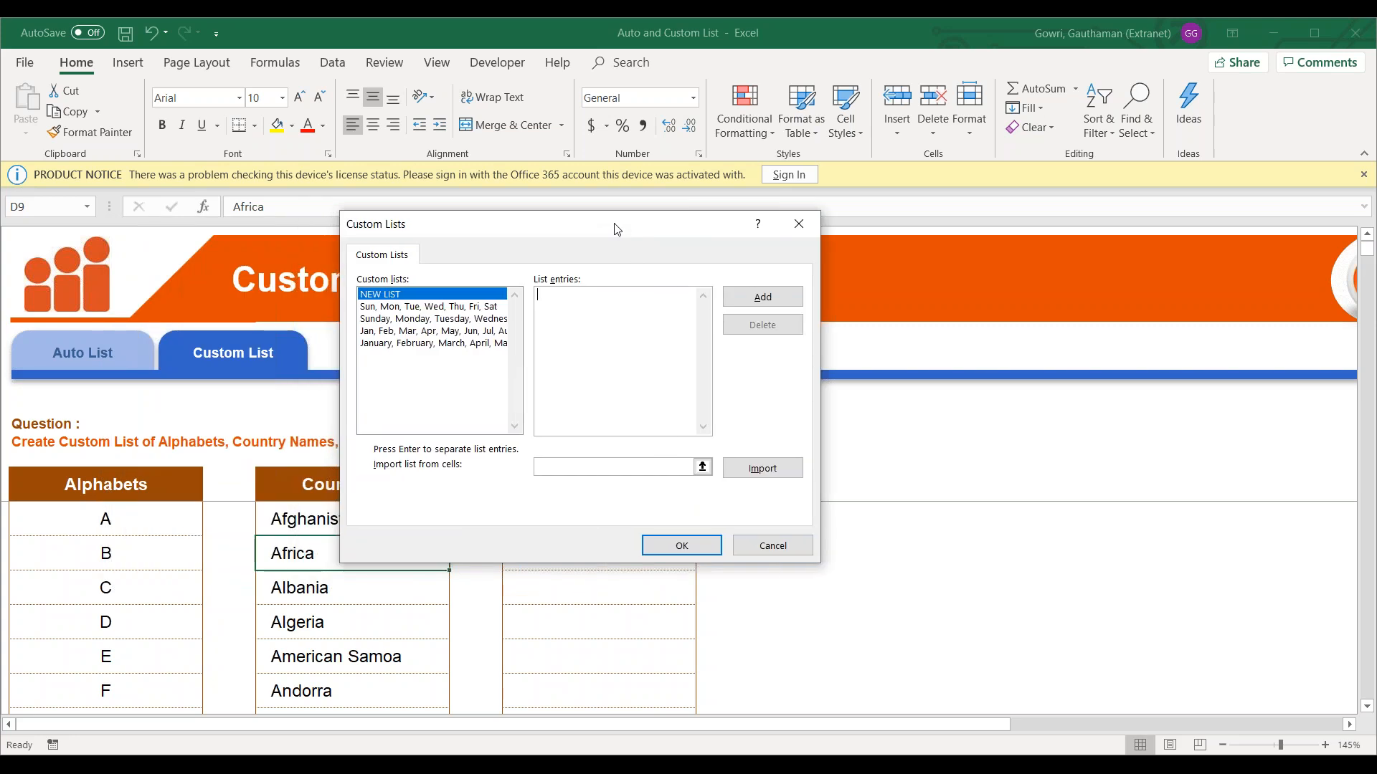
left_click(610, 470)
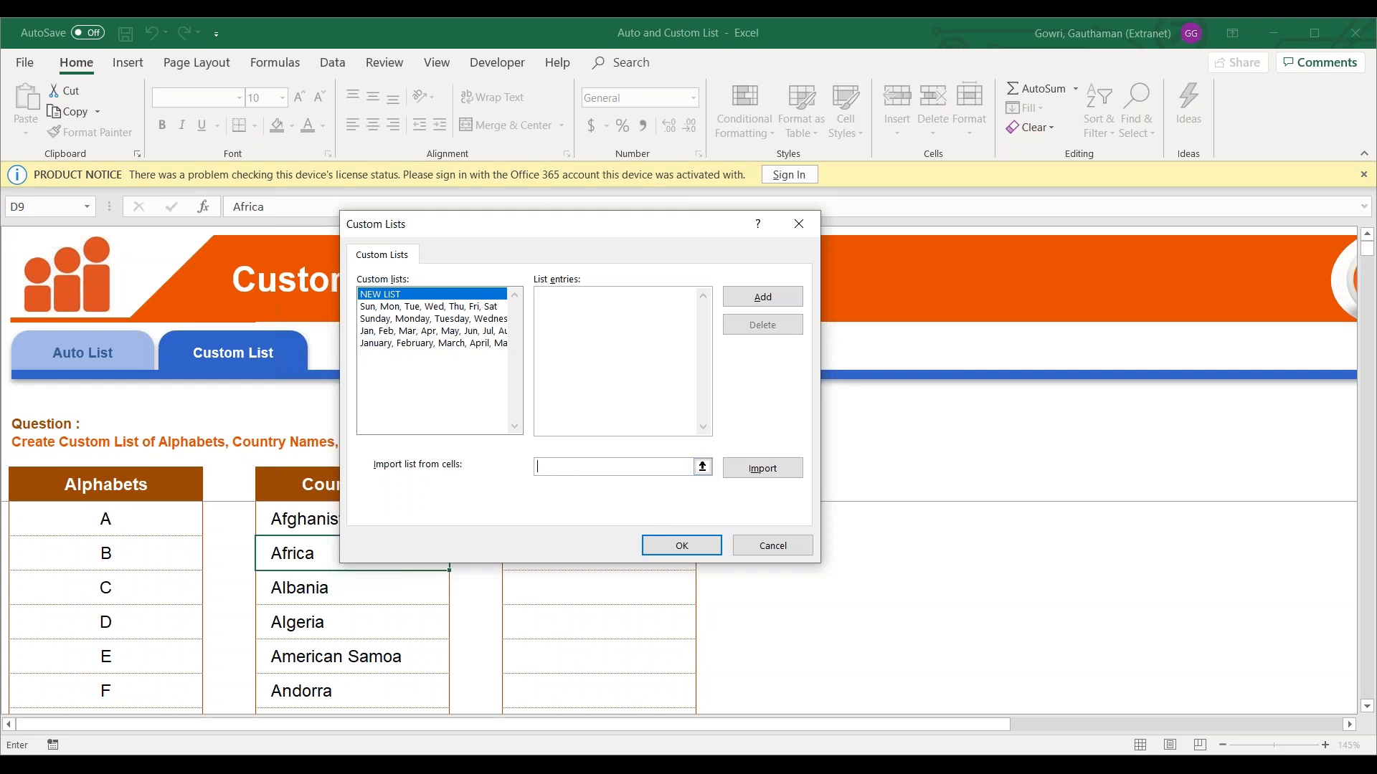
left_click(90, 524)
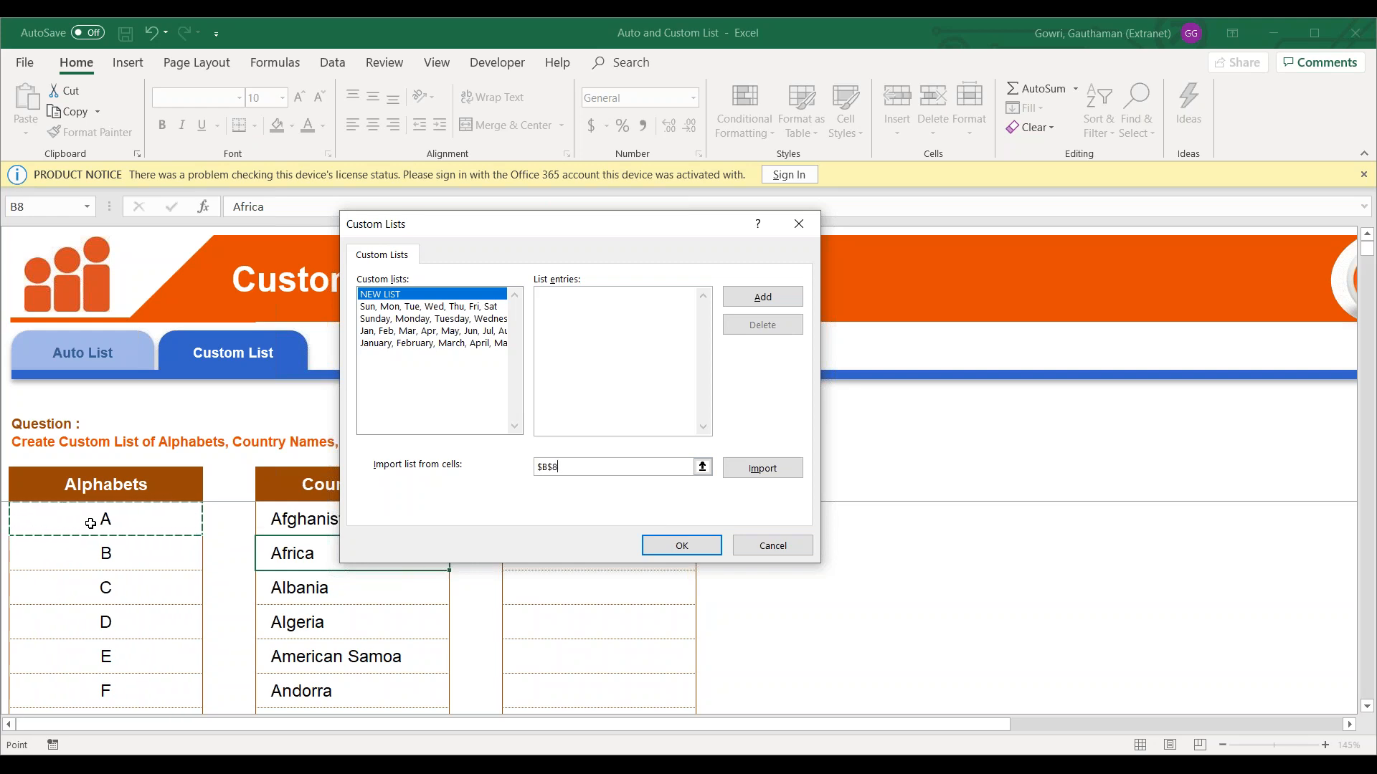
key("ctrl+shift+Down")
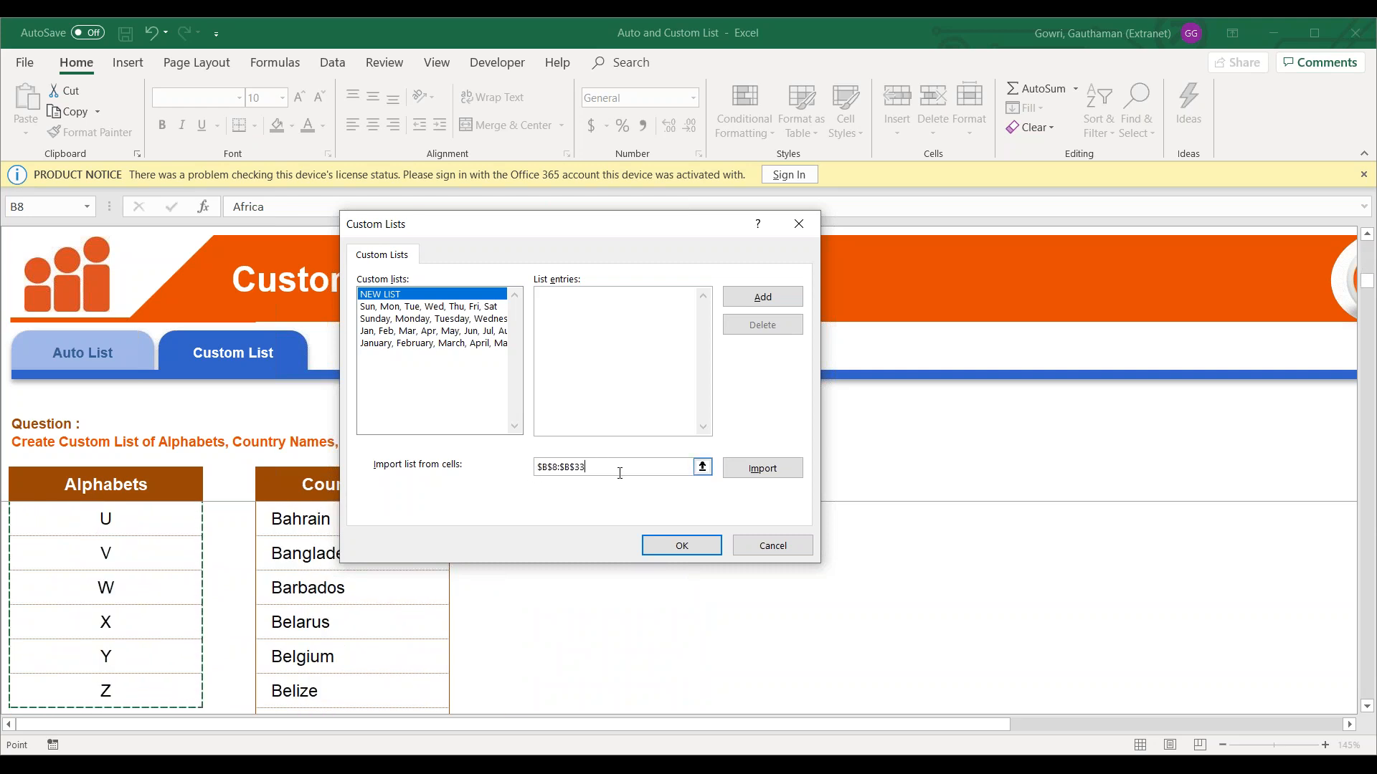
left_click(769, 470)
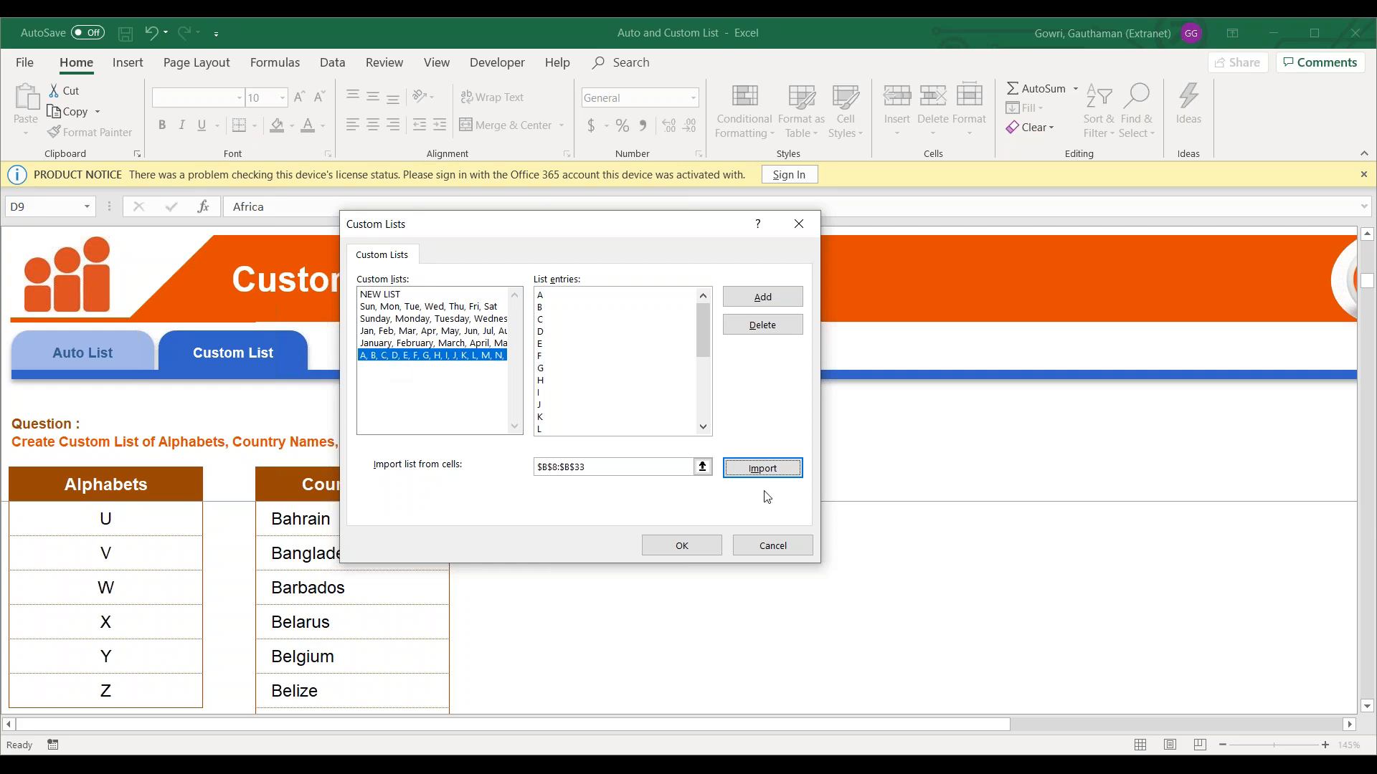
left_click(691, 549)
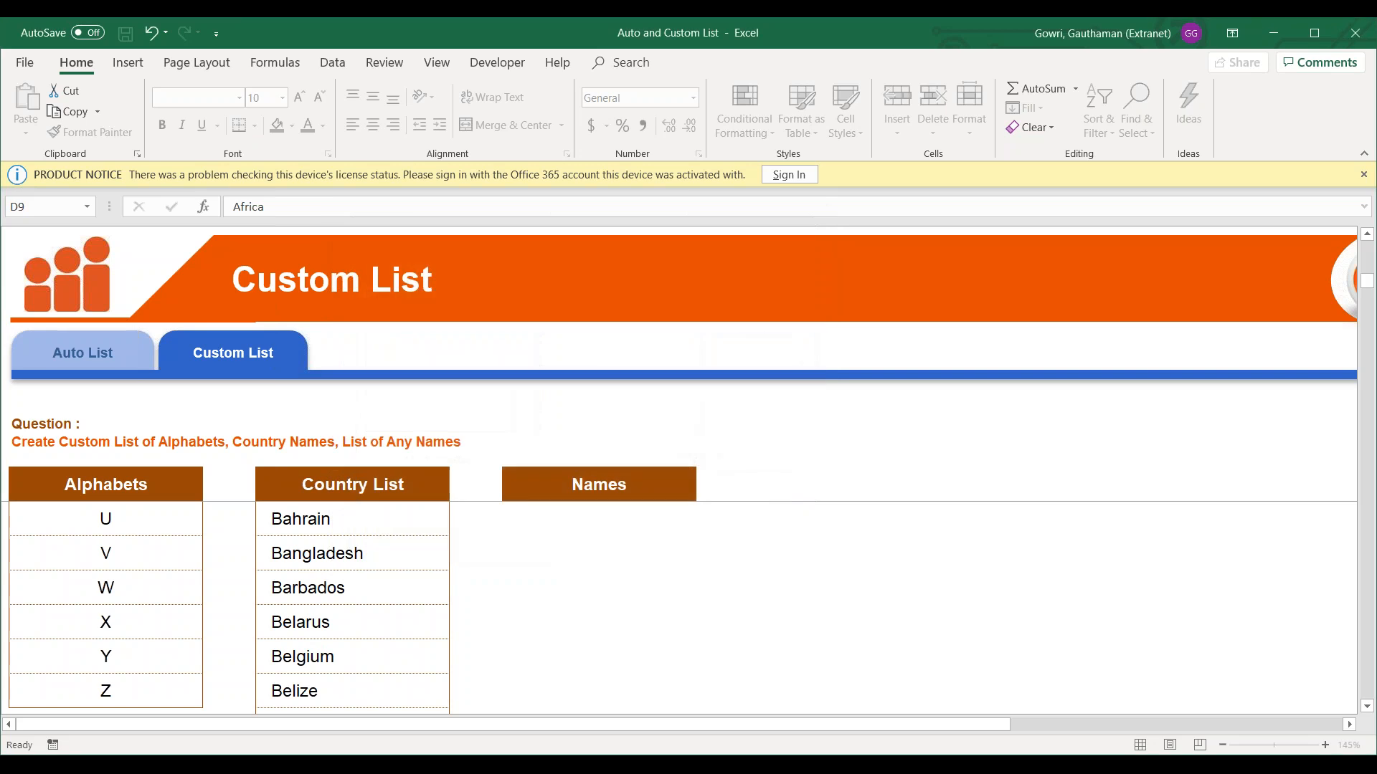
left_click(950, 670)
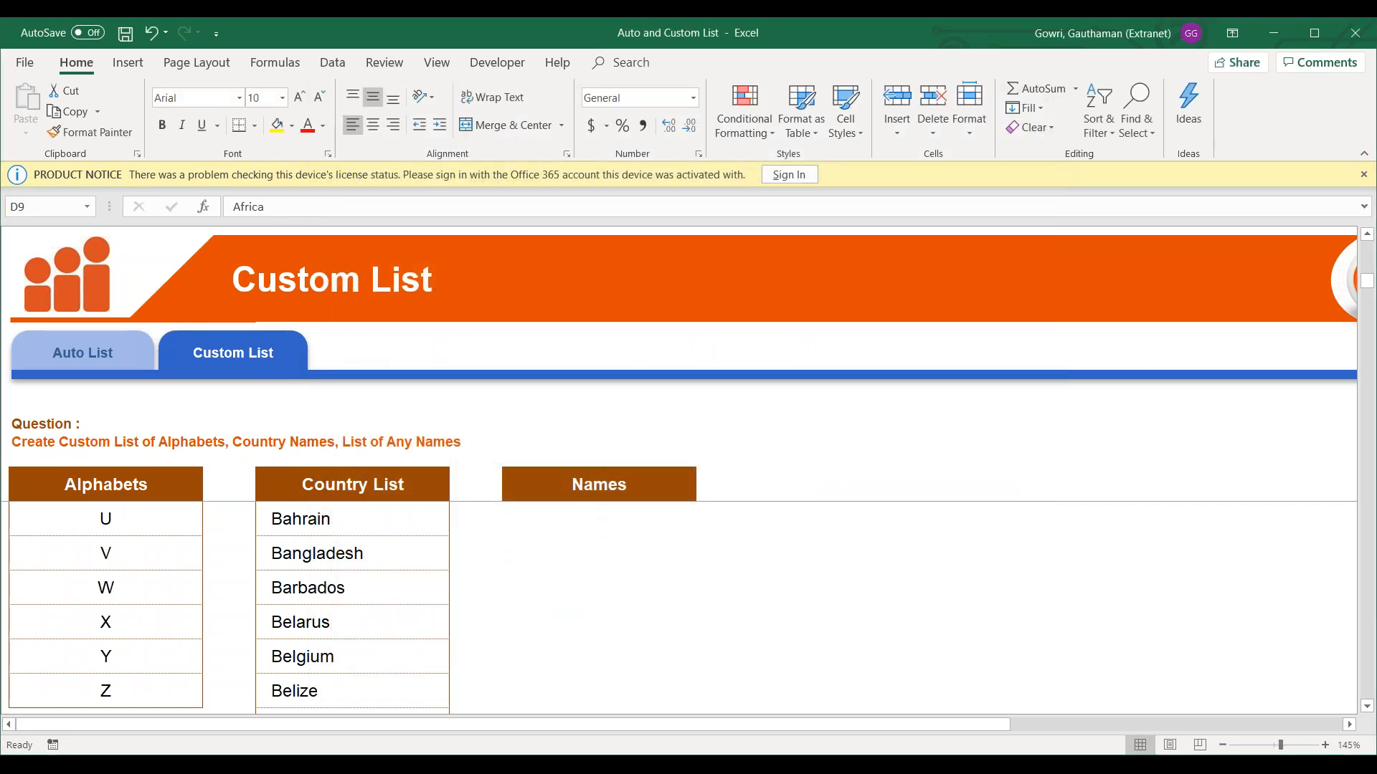
Enter N in I9 and AutoFill it across to M9 to test the alphabet list.
left_click(901, 460)
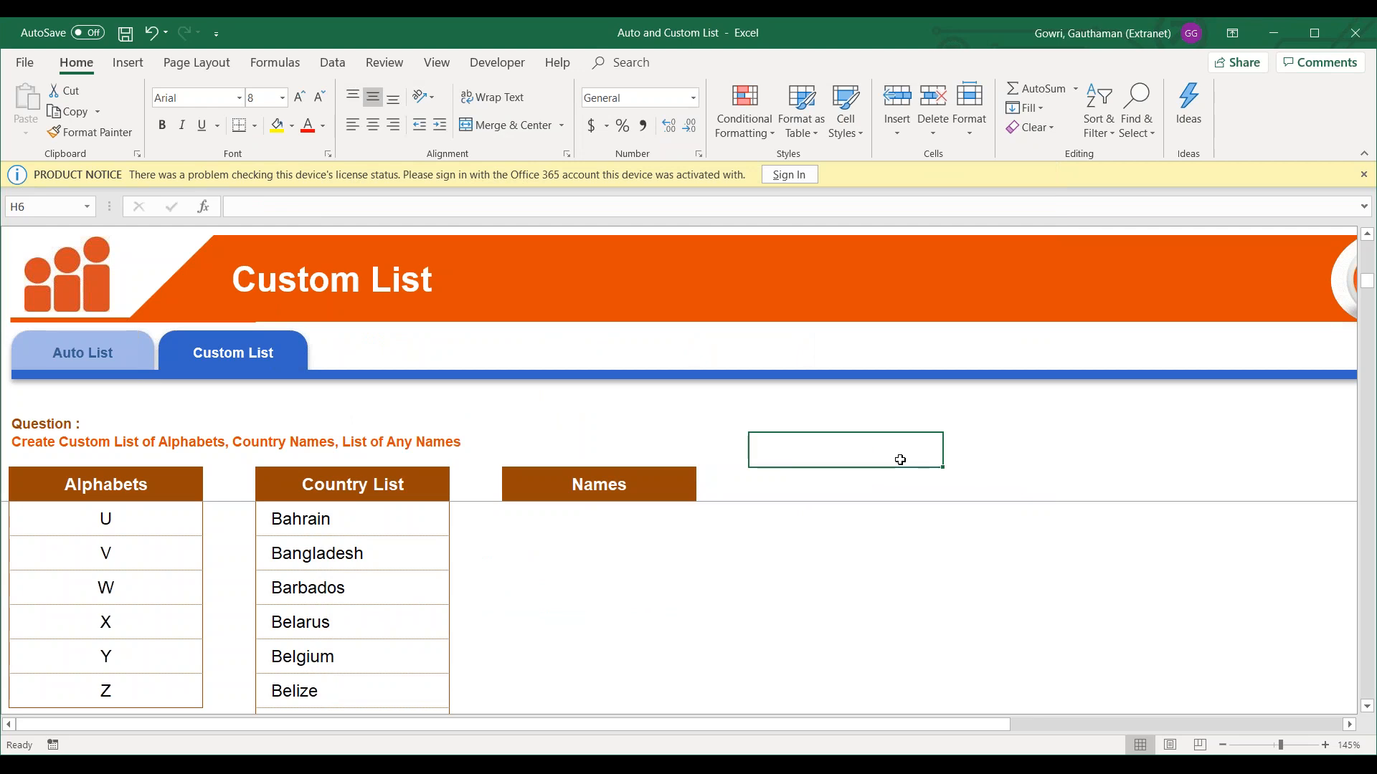
scroll(900, 459, "up", 7)
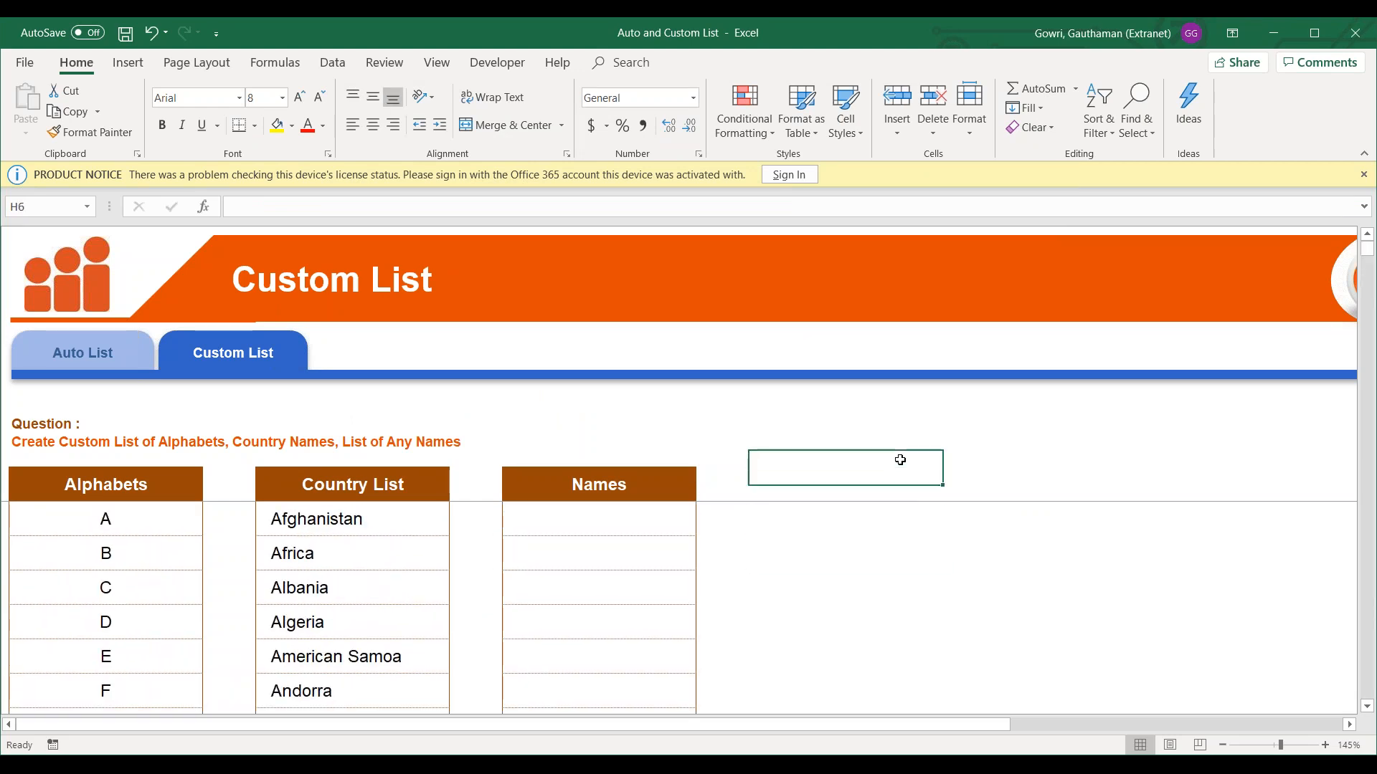
key("Right")
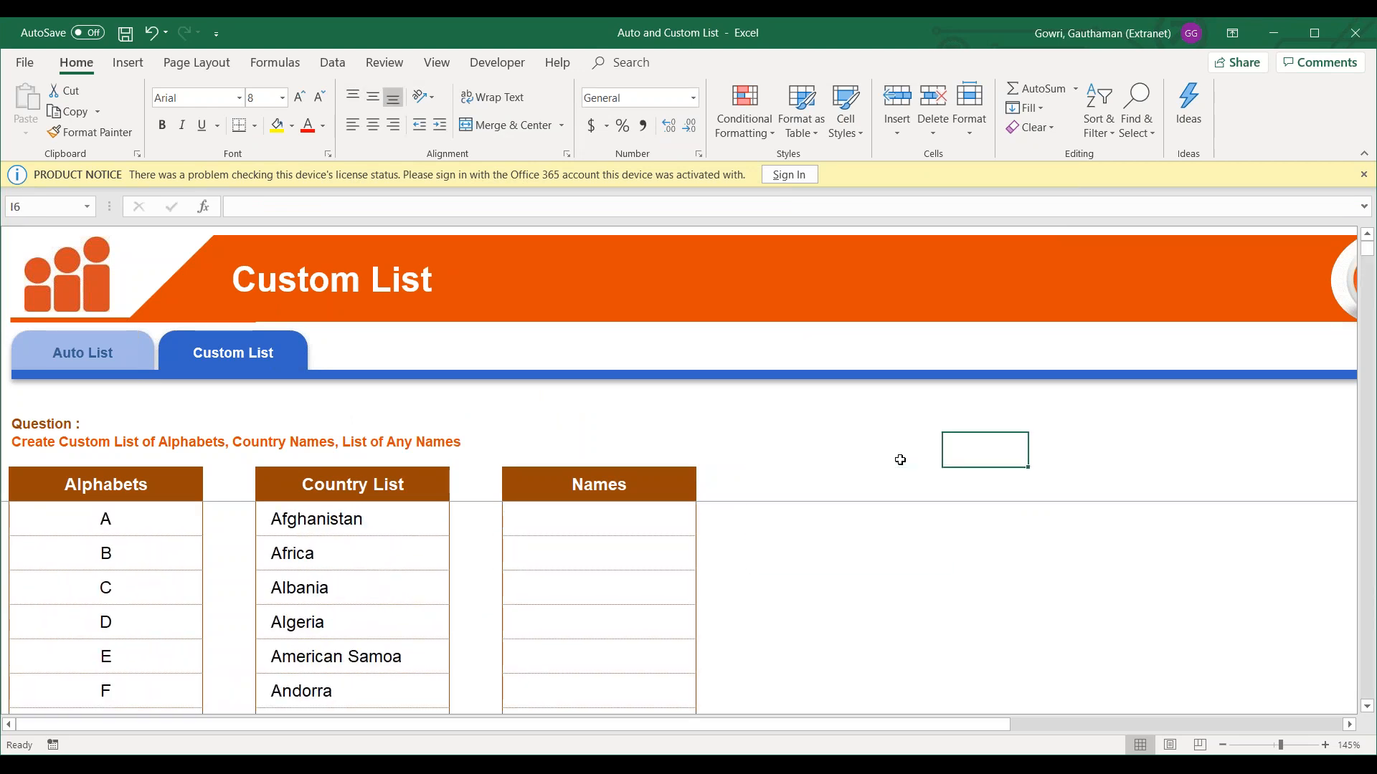
key("Down")
key("Down")
key("Down")
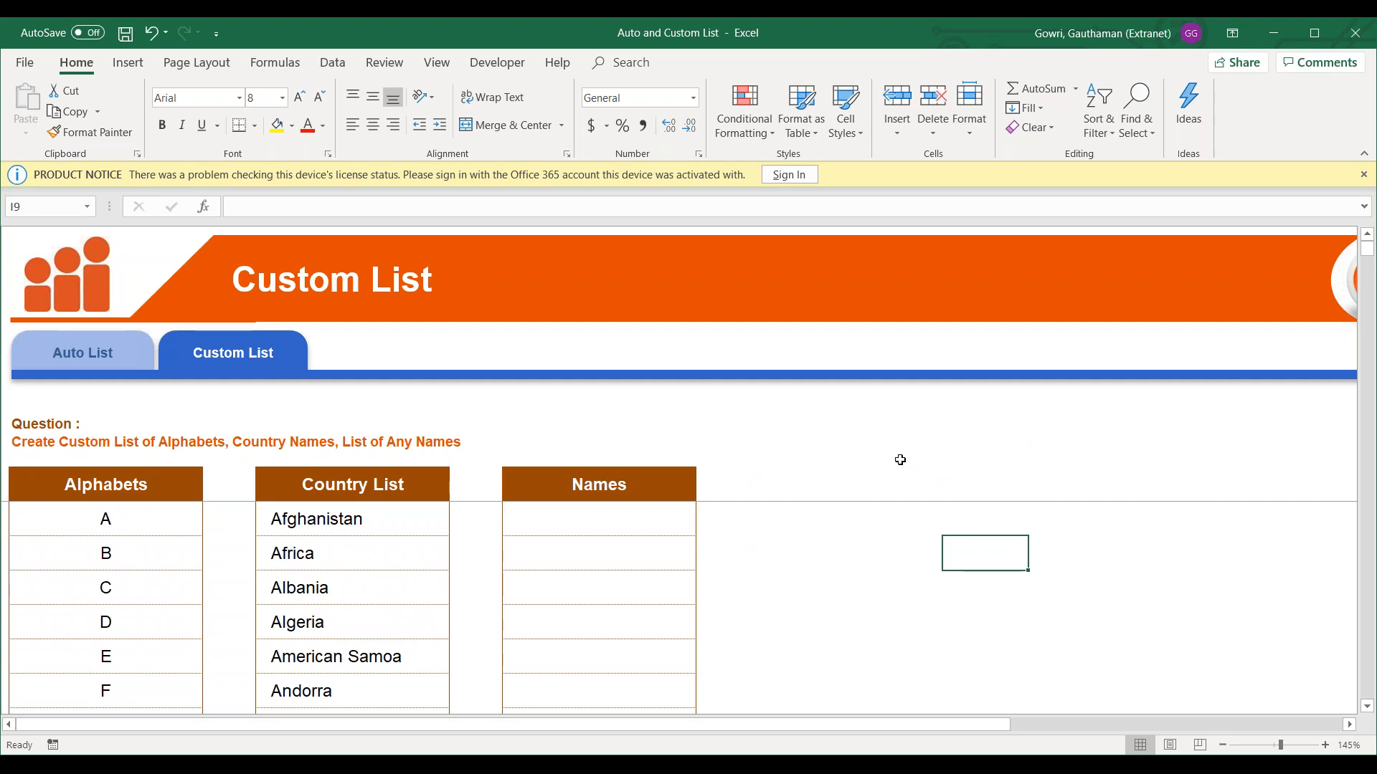
type("N")
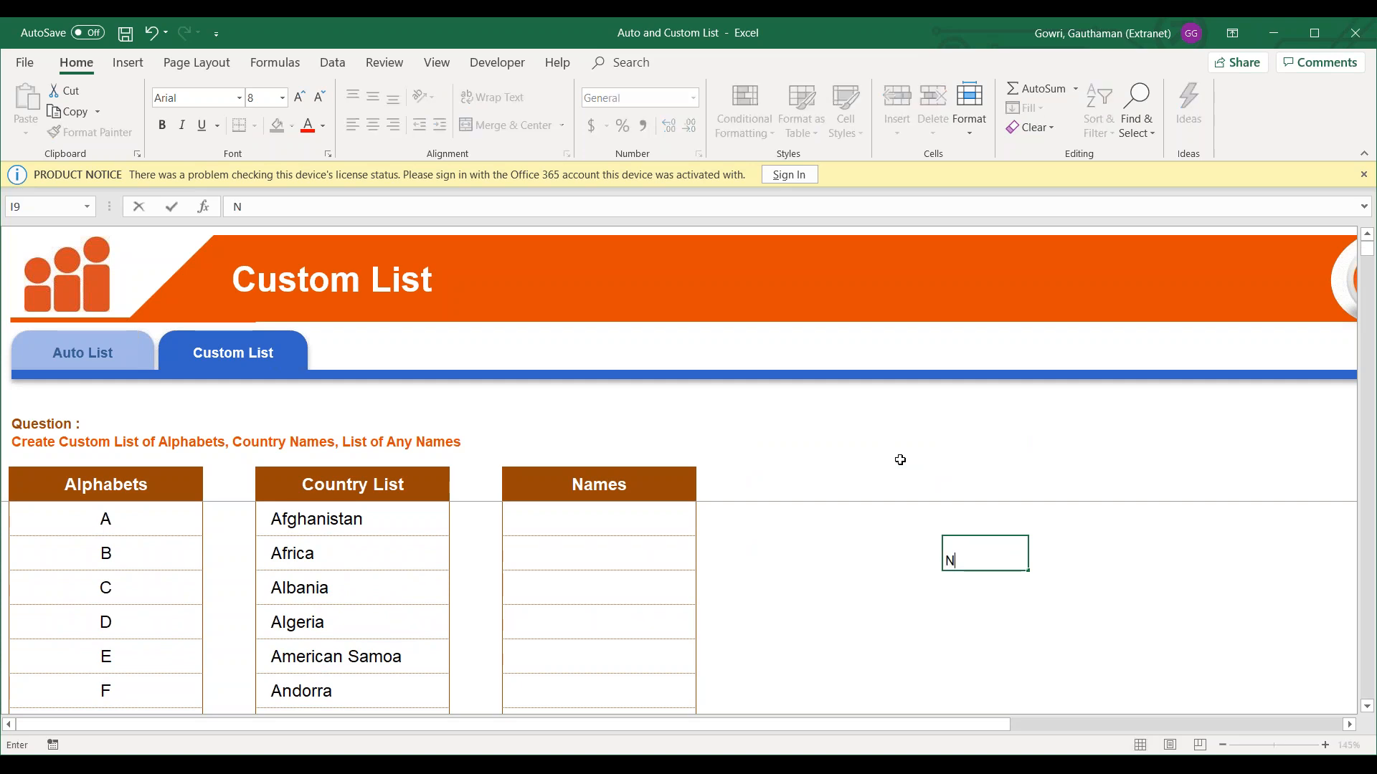
key("Return")
key("Up")
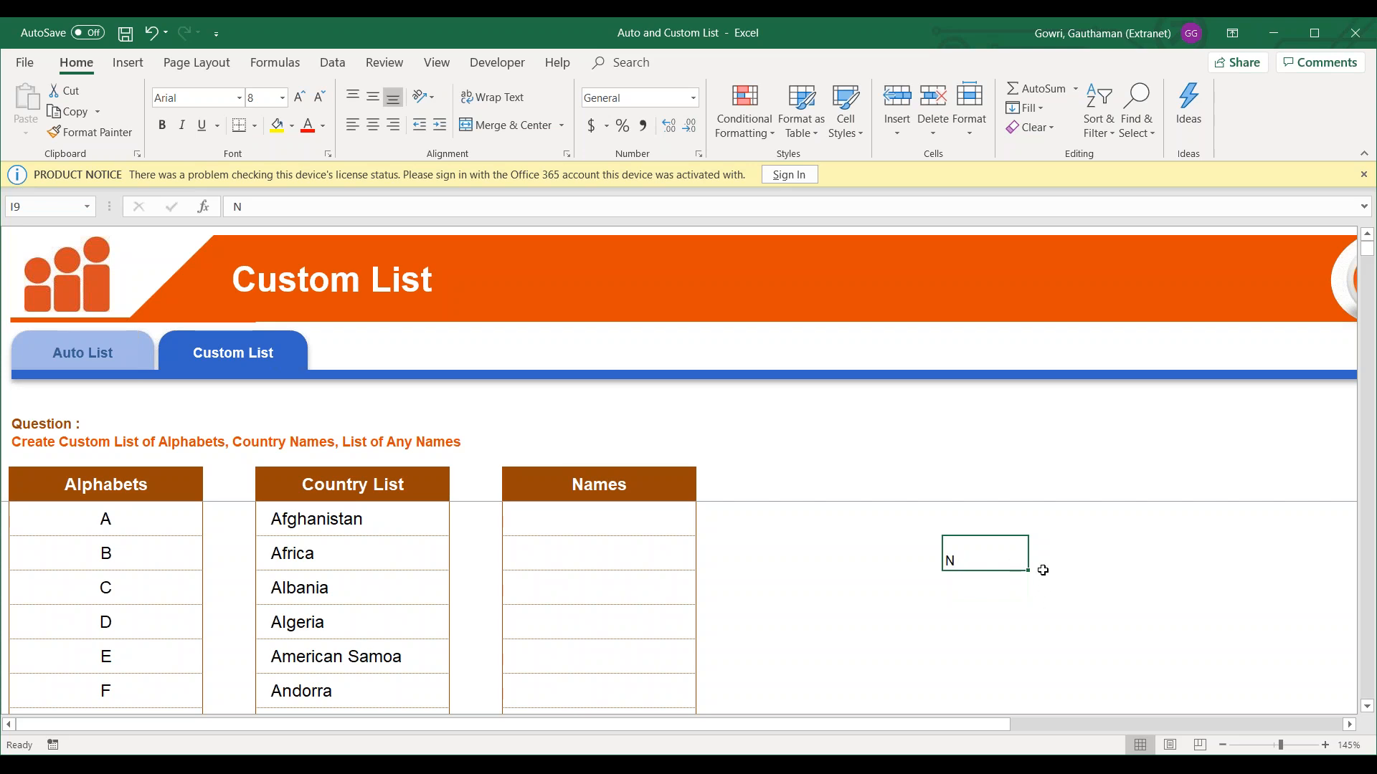
left_click_drag(1029, 570, 1354, 580)
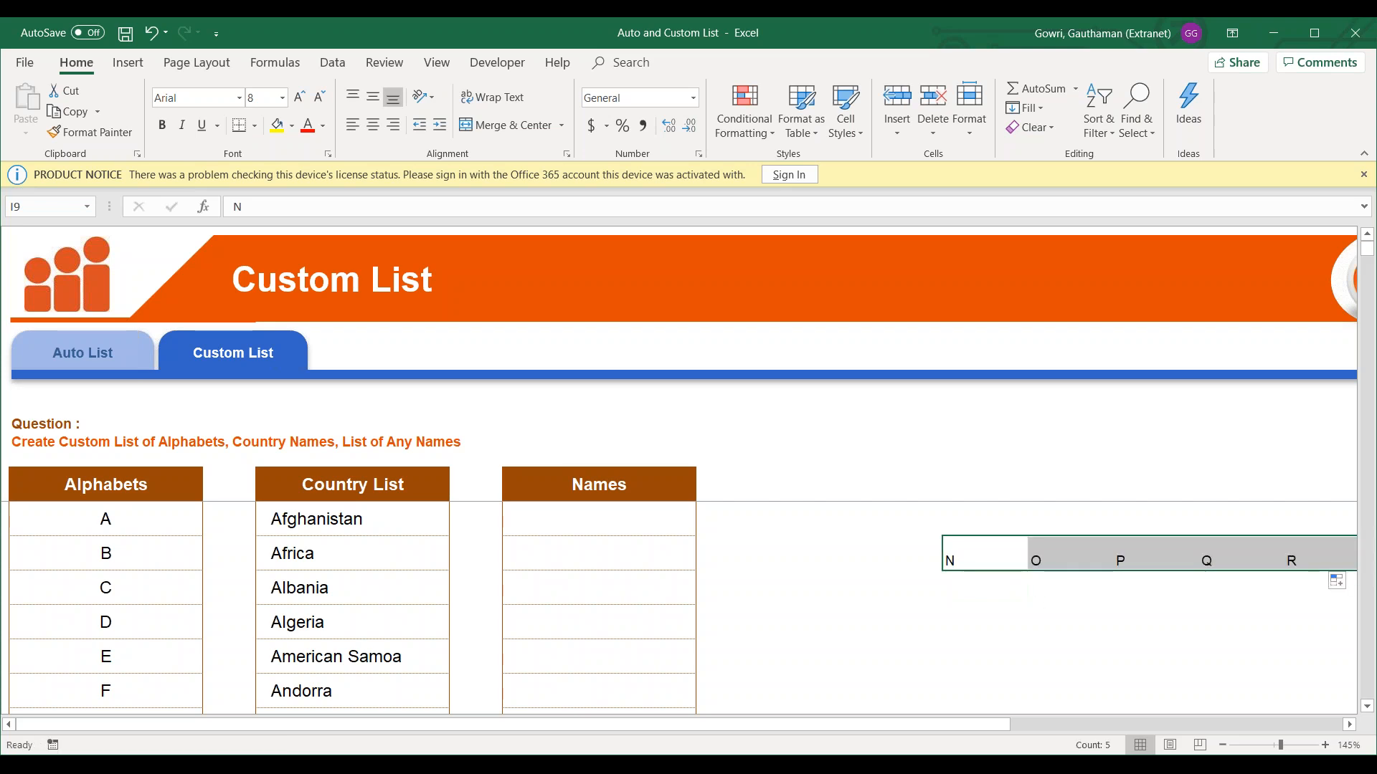
AutoFill the letter N from I9 up to I5 and down to Z in I21.
left_click_drag(1029, 570, 1030, 403)
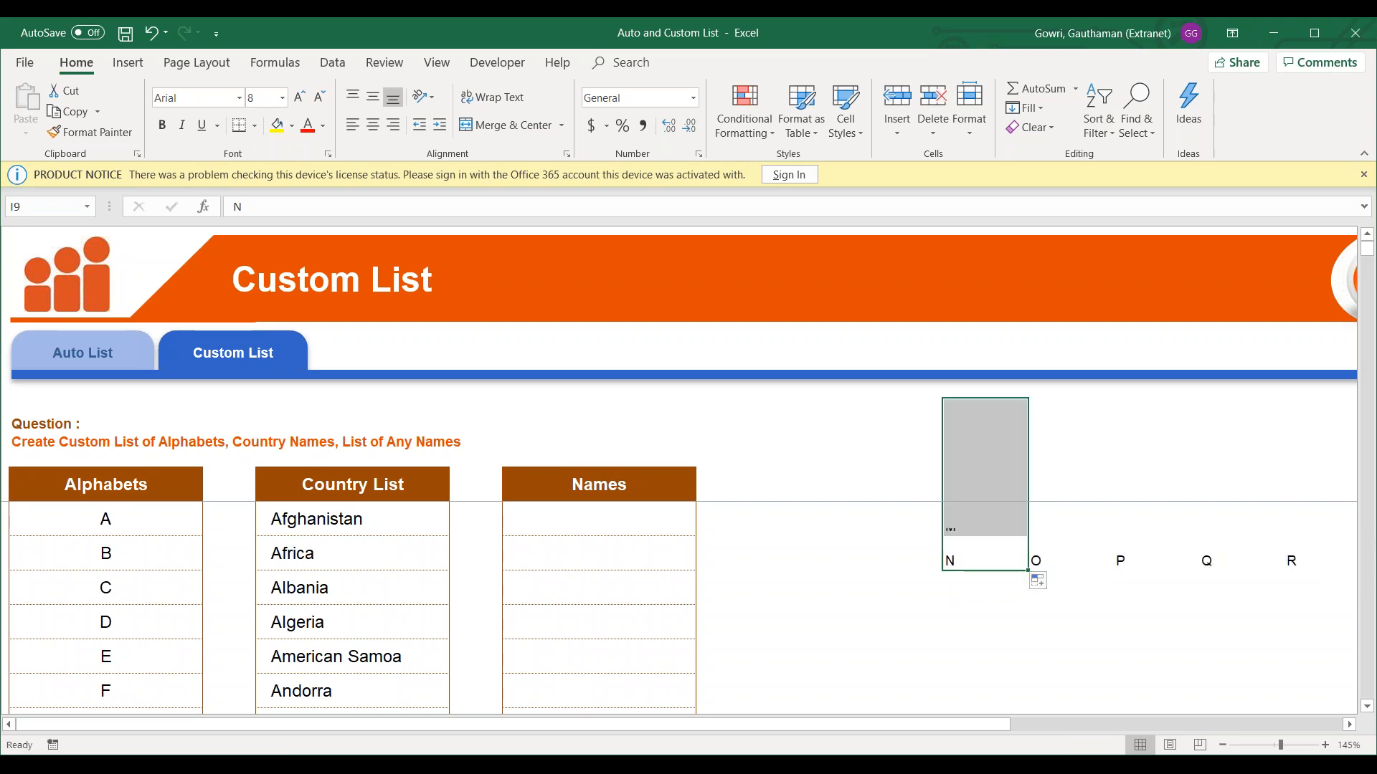
left_click(1002, 554)
left_click_drag(1028, 572, 1027, 710)
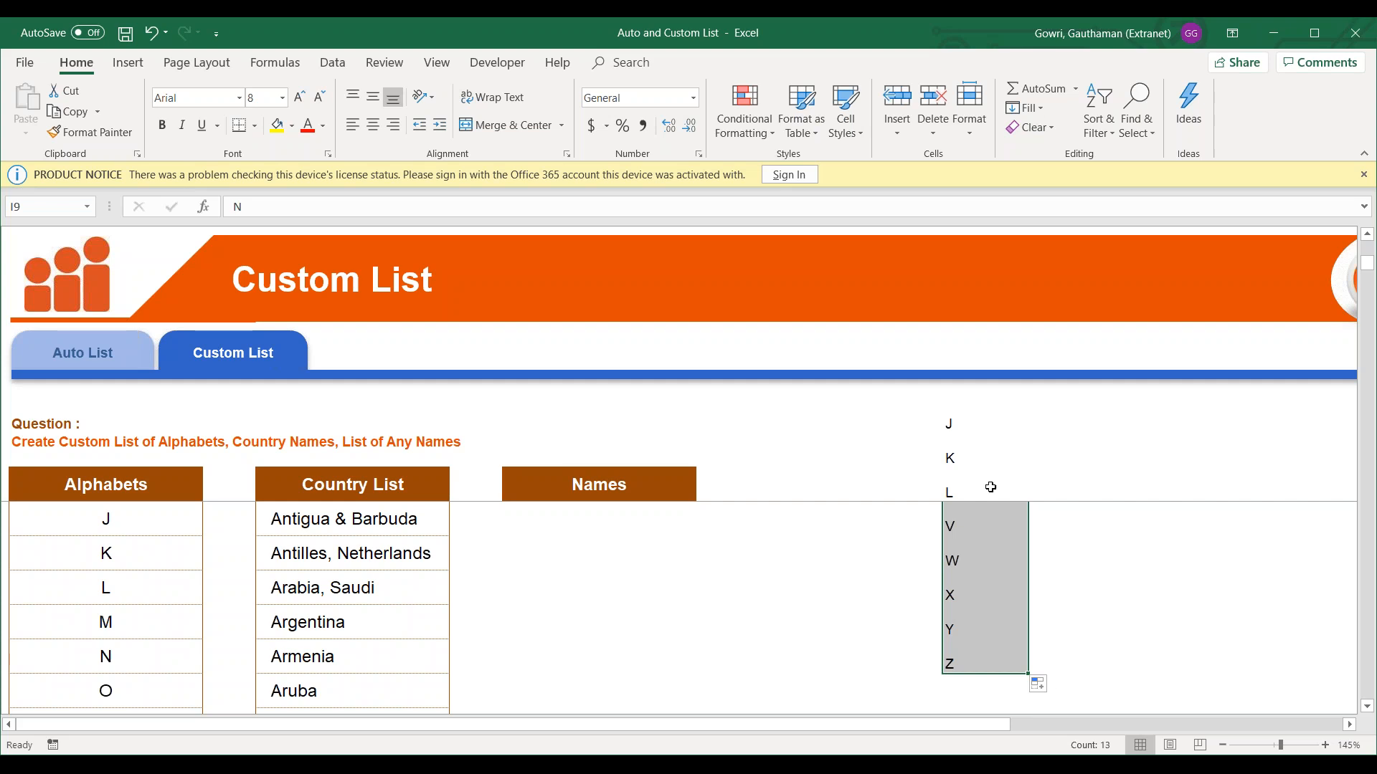
Clear all the test letters from row 5 down in columns I to M, and return to the Alphabets column.
left_click(949, 426)
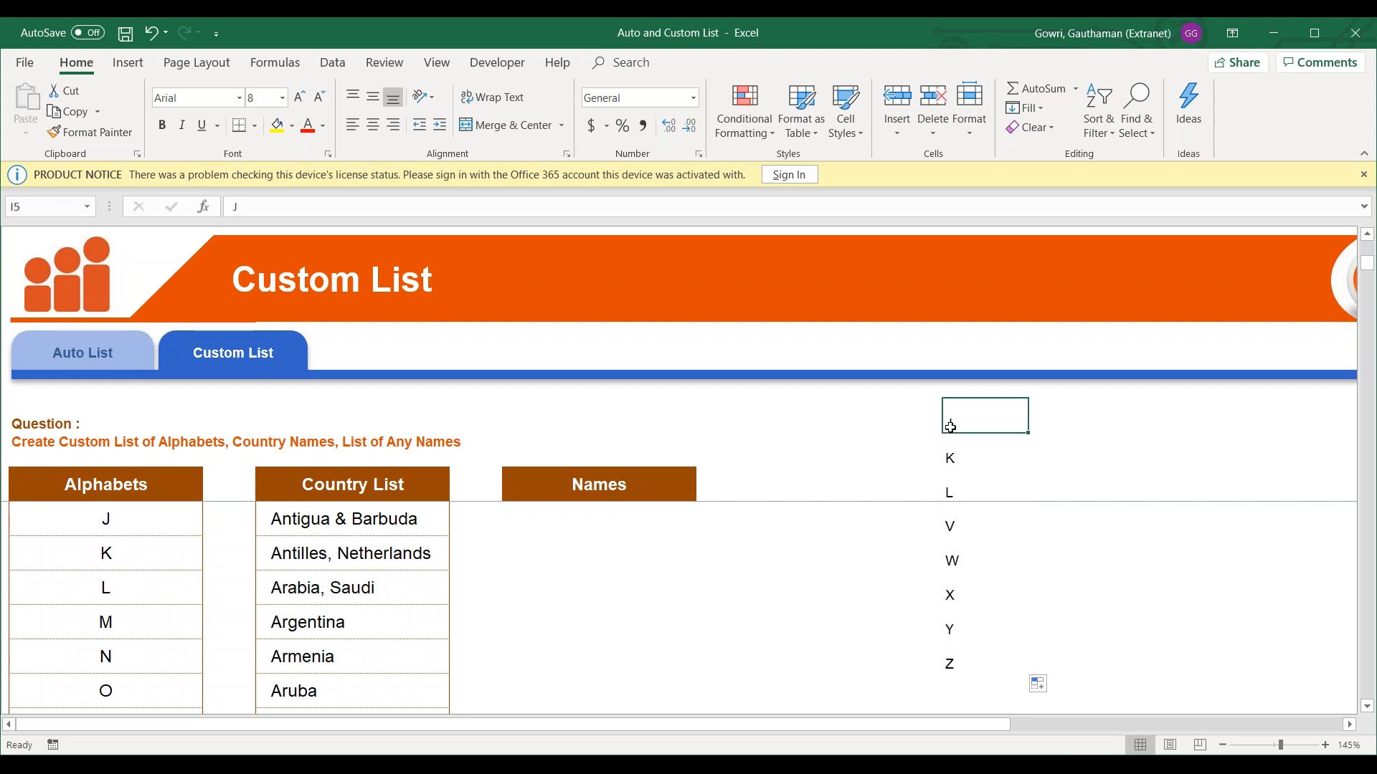
key("ctrl+shift+Down")
key("shift+Right")
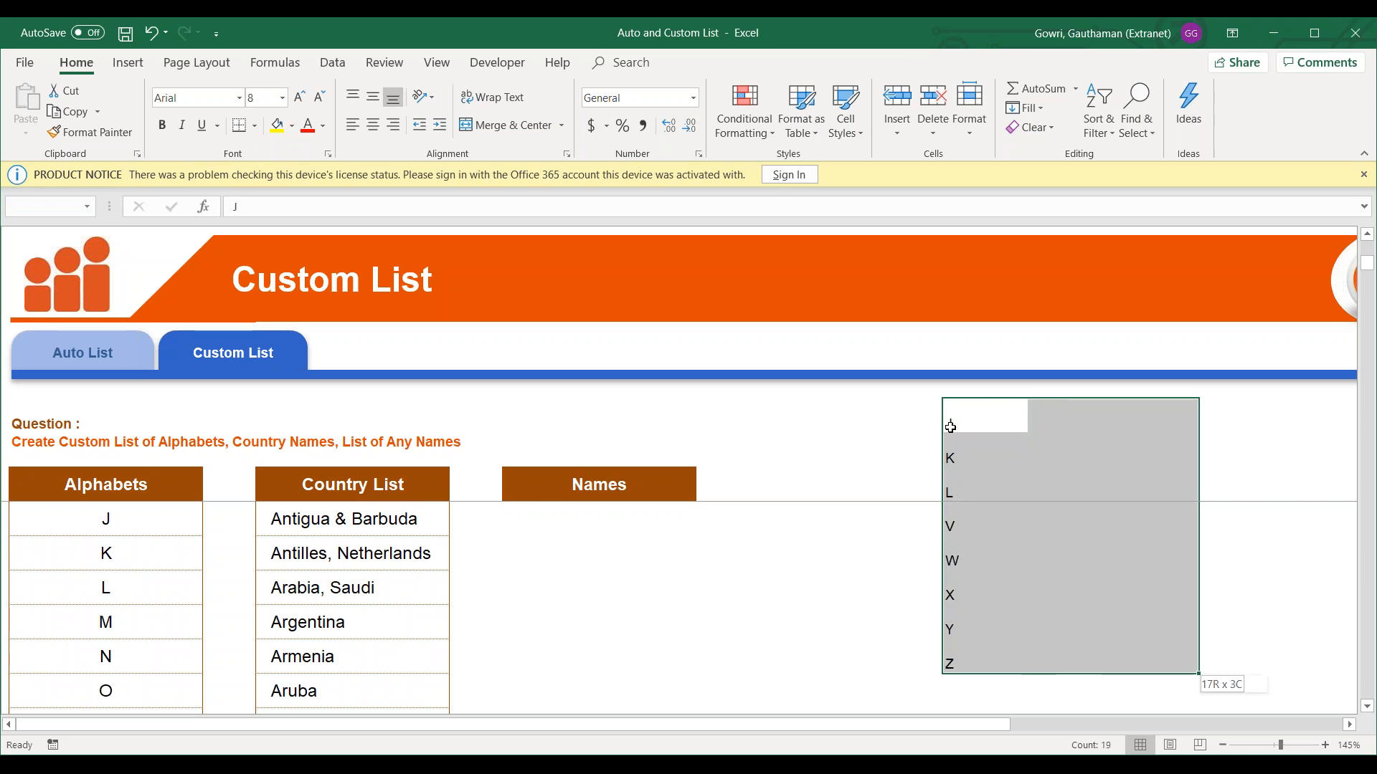
key("ctrl+shift+Right")
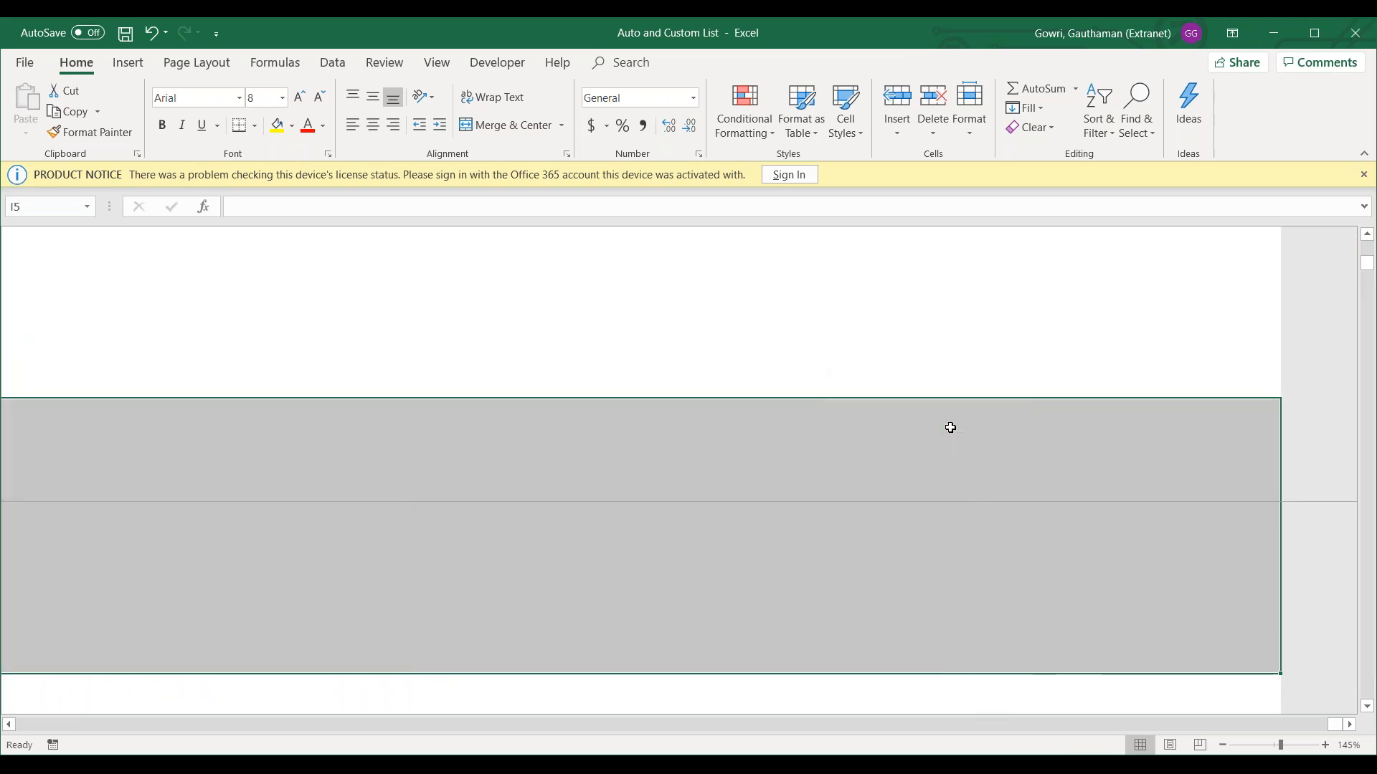
key("Home")
key("Down")
key("Down")
key("Down")
key("Down")
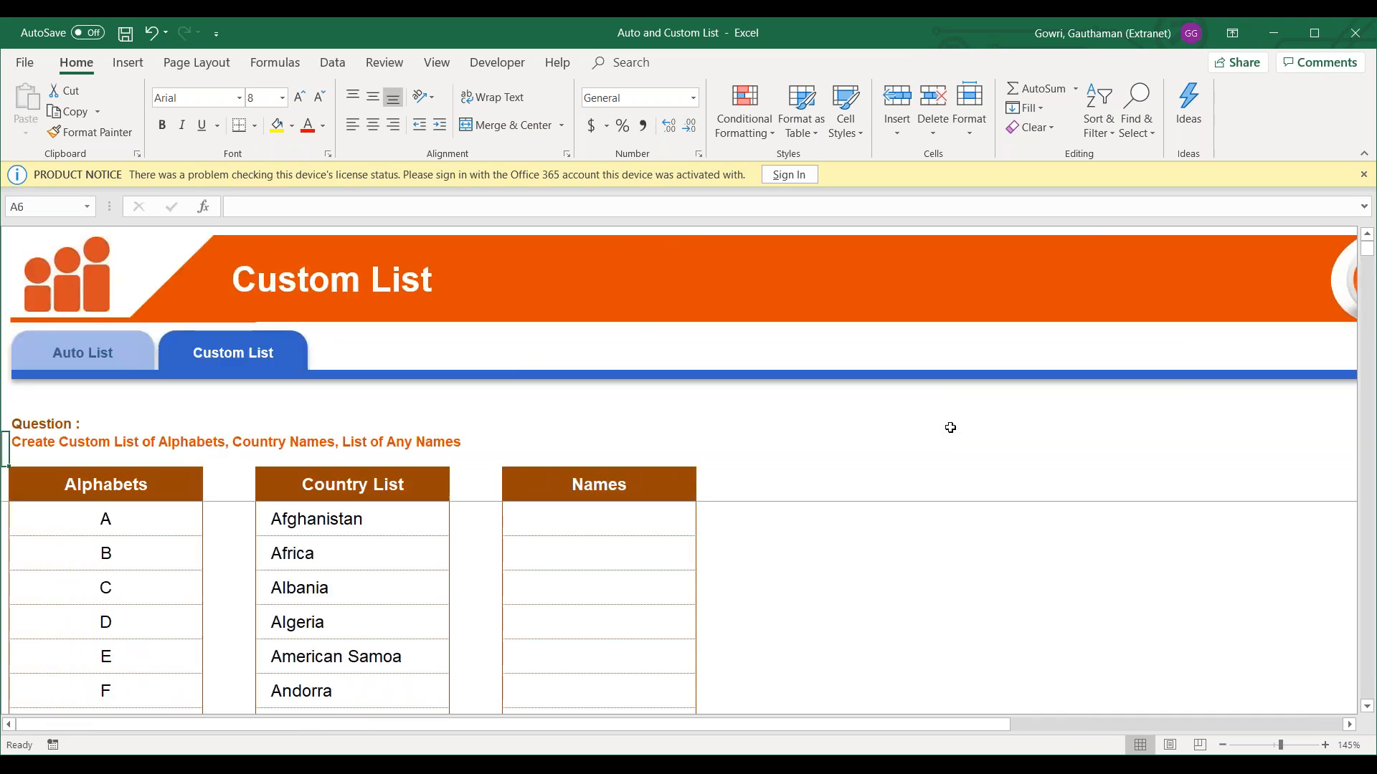
key("Right")
key("Up")
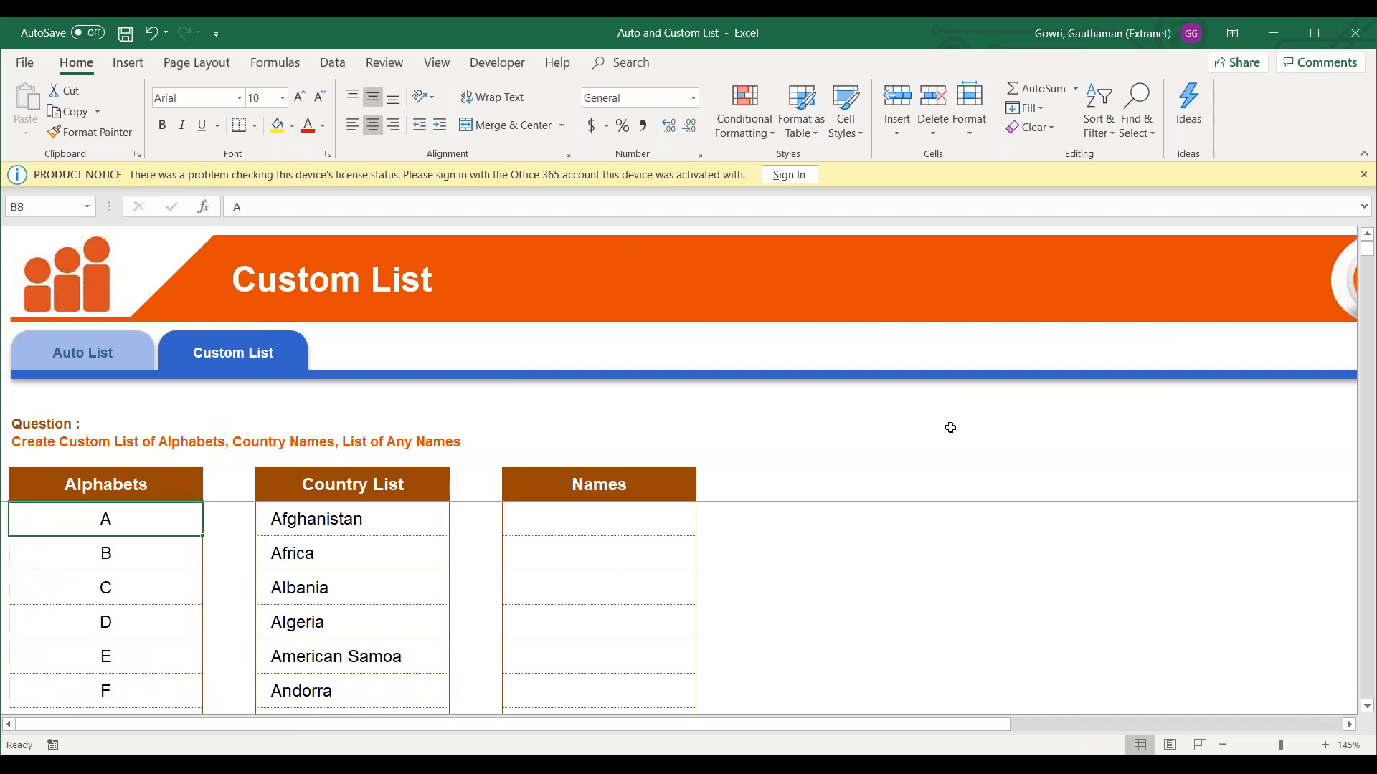
Review the extent of the Country List from Afghanistan in D8 down to Zimbabwe, and return to D8.
key("Up")
key("Down")
key("Up")
key("Down")
left_click(365, 485)
key("Down")
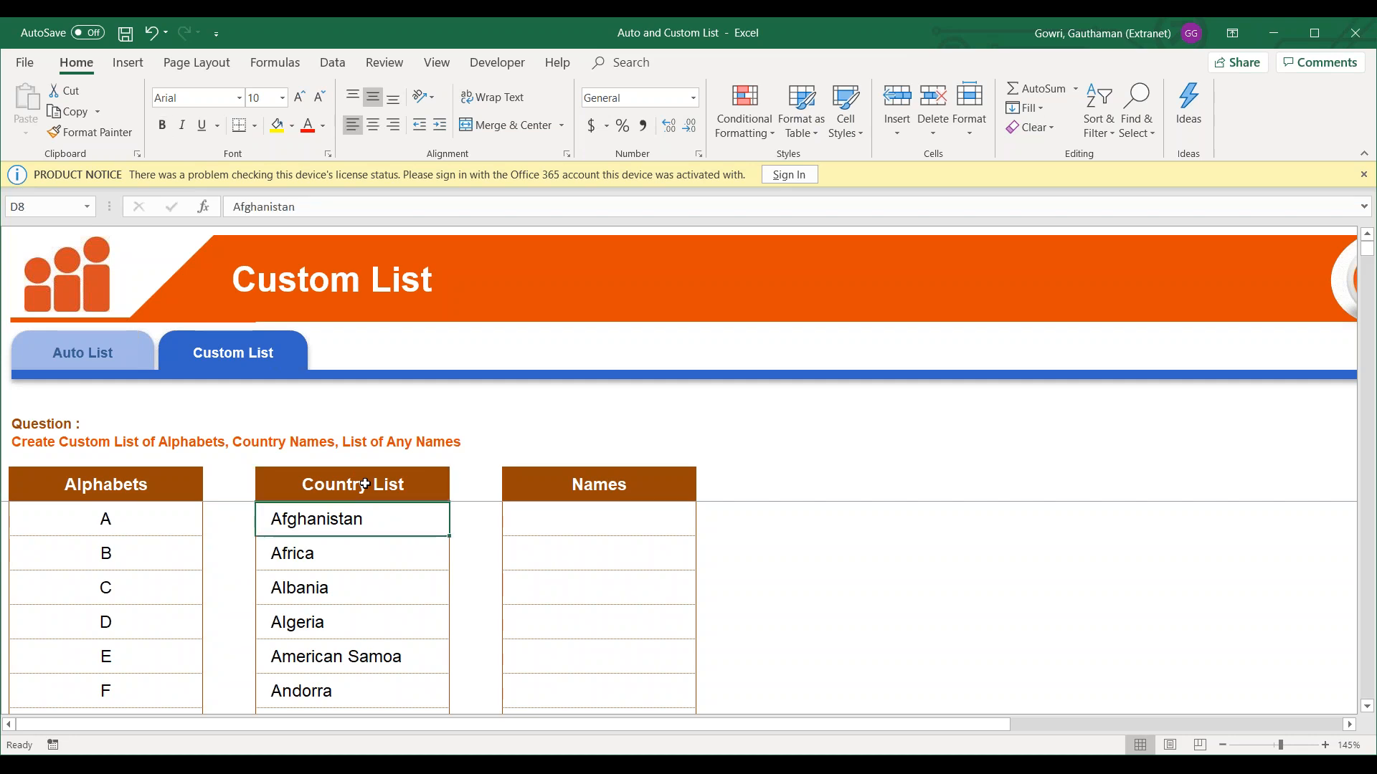
key("ctrl+shift+Down")
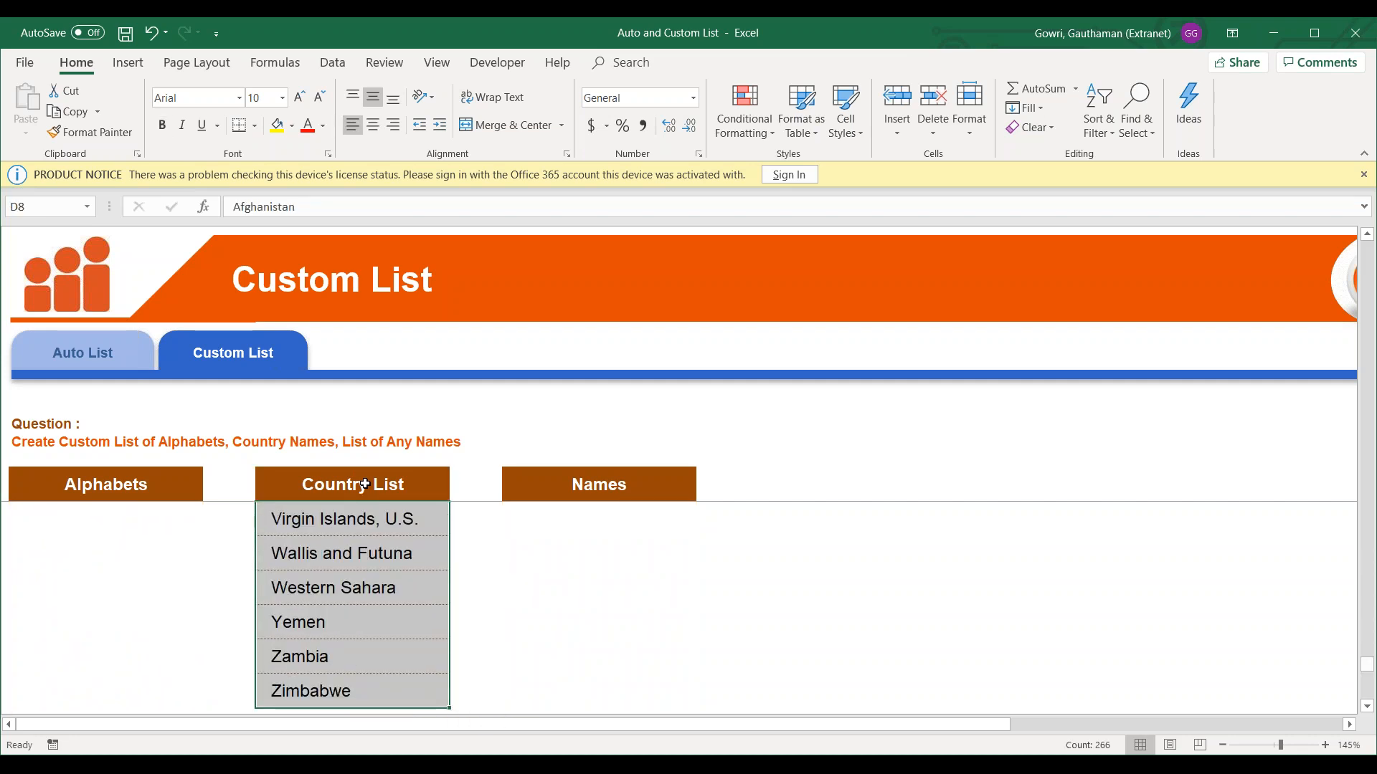
left_click(365, 484)
key("Down")
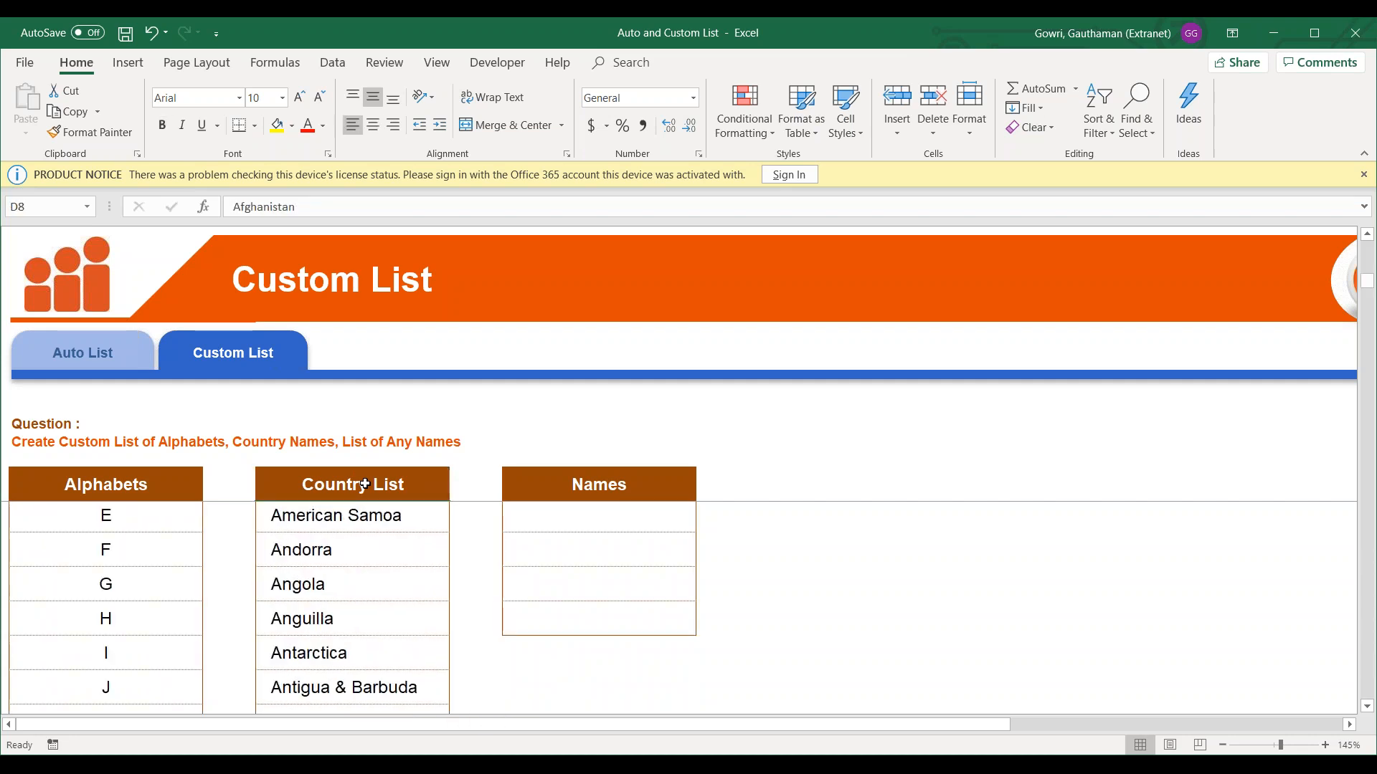
left_click(365, 485)
key("Down")
left_click(365, 485)
key("Down")
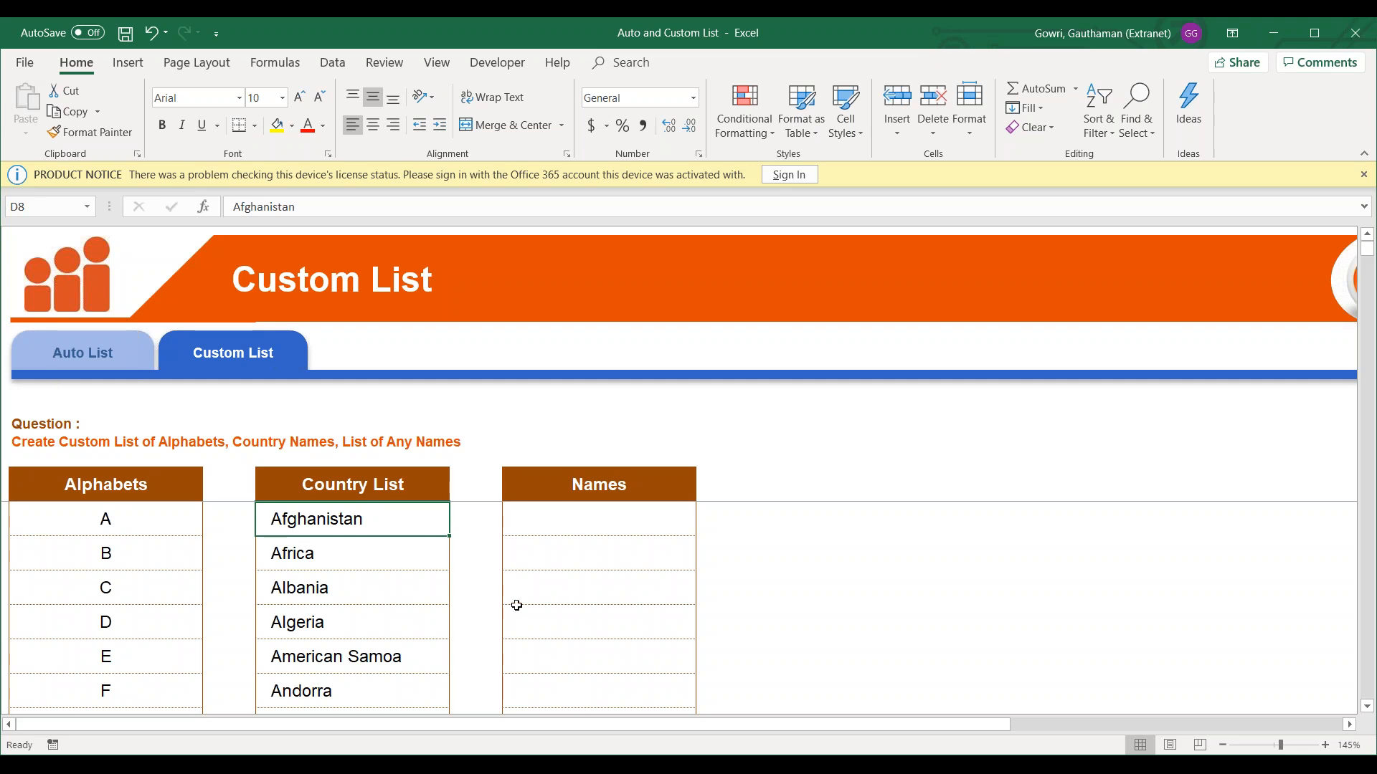
Reopen the Custom Lists editor through Excel's Advanced options.
key("alt")
key("t")
key("o")
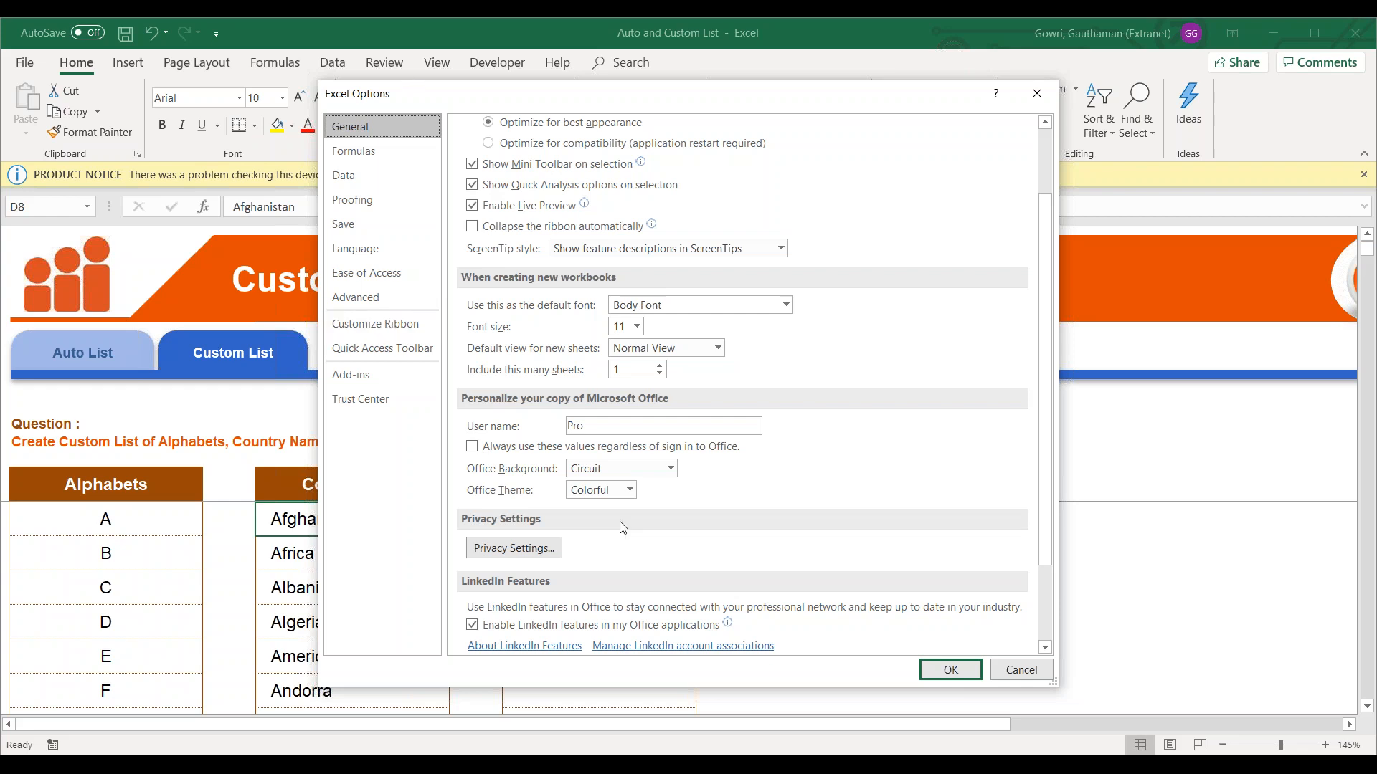
left_click(393, 298)
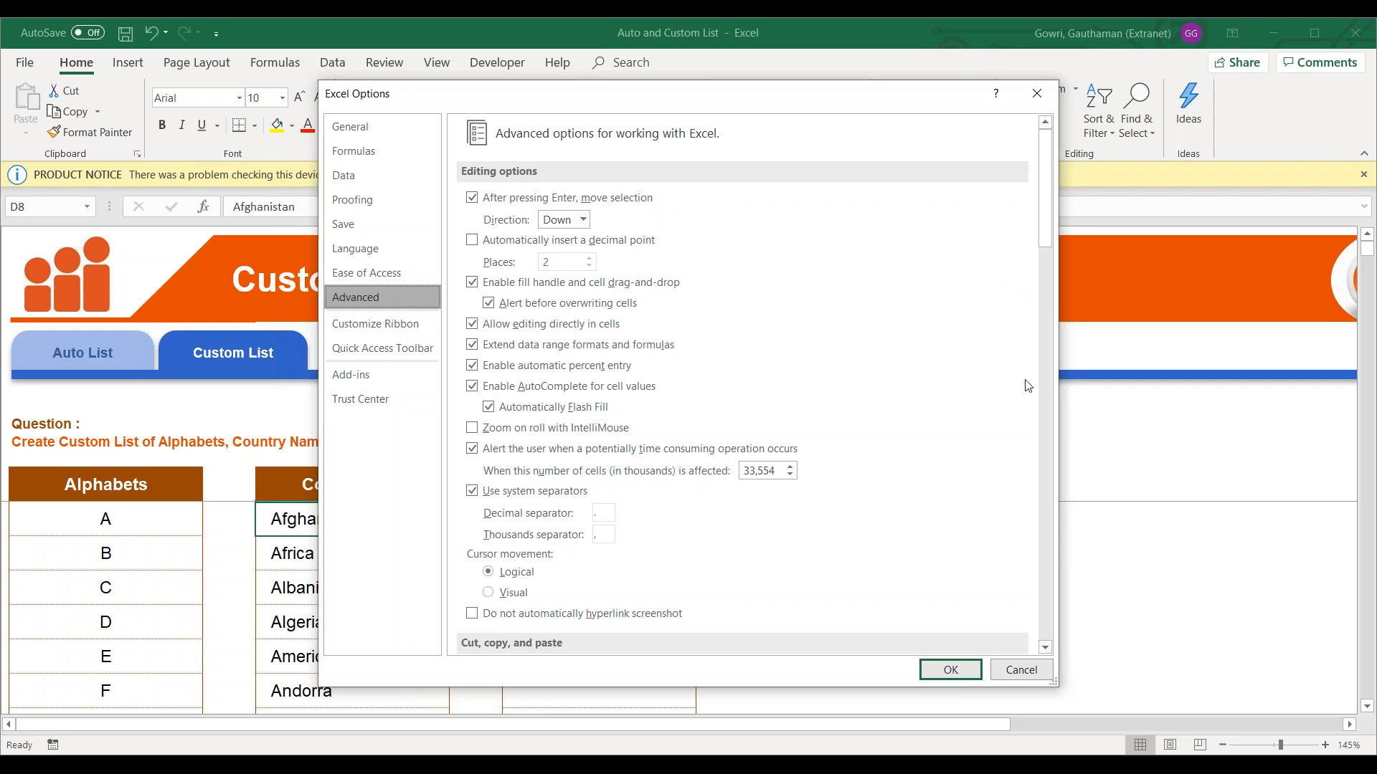
left_click(1047, 449)
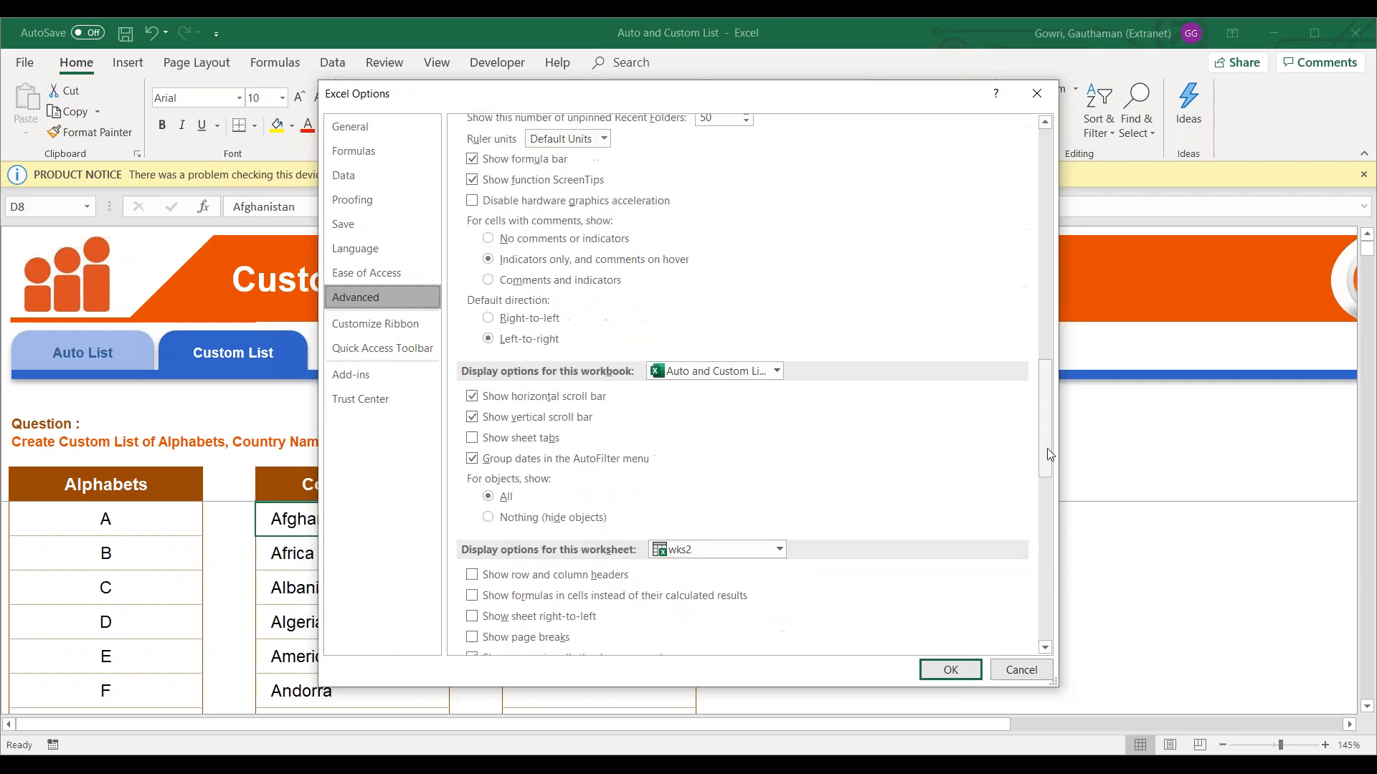
left_click_drag(1047, 467, 1055, 630)
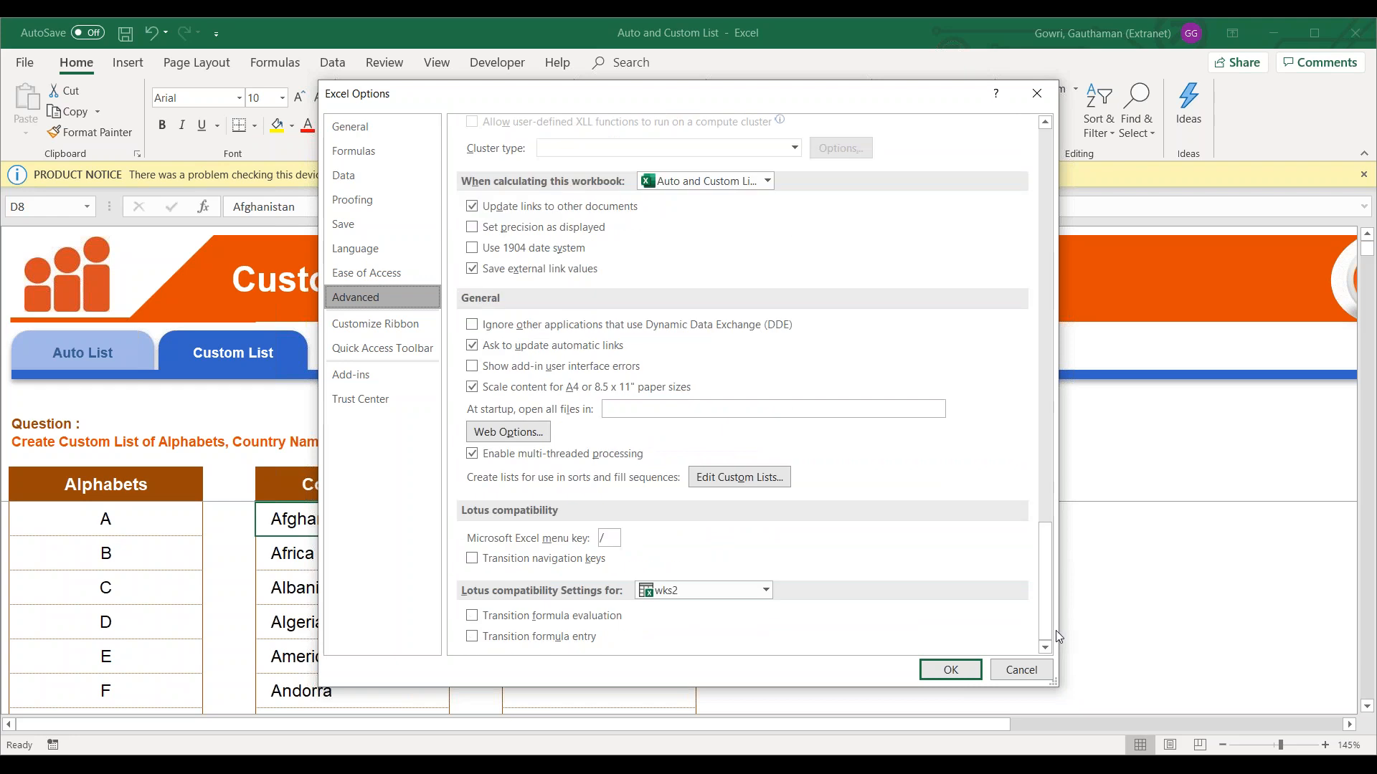
left_click(747, 488)
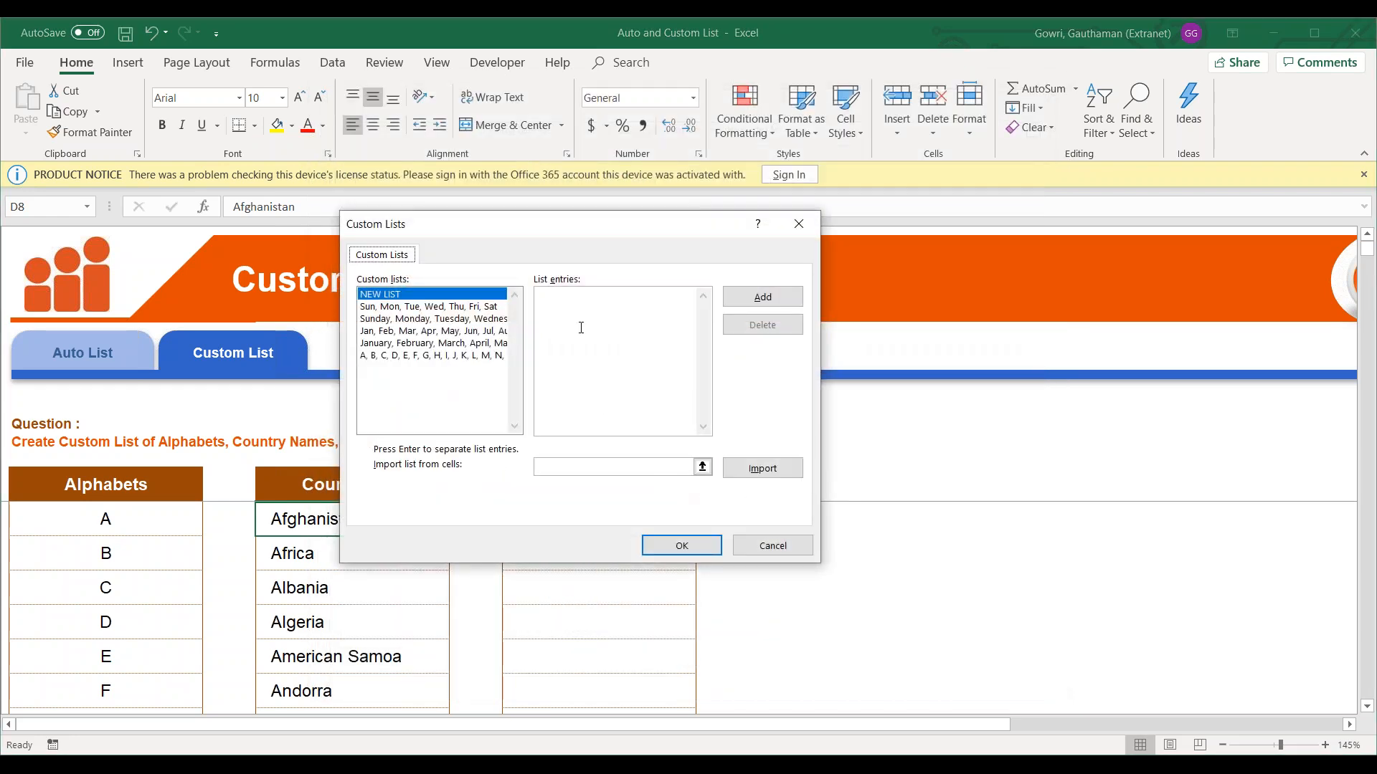
Import the country names from D8:D273 as a custom list and accept the list changes.
left_click_drag(570, 229, 776, 111)
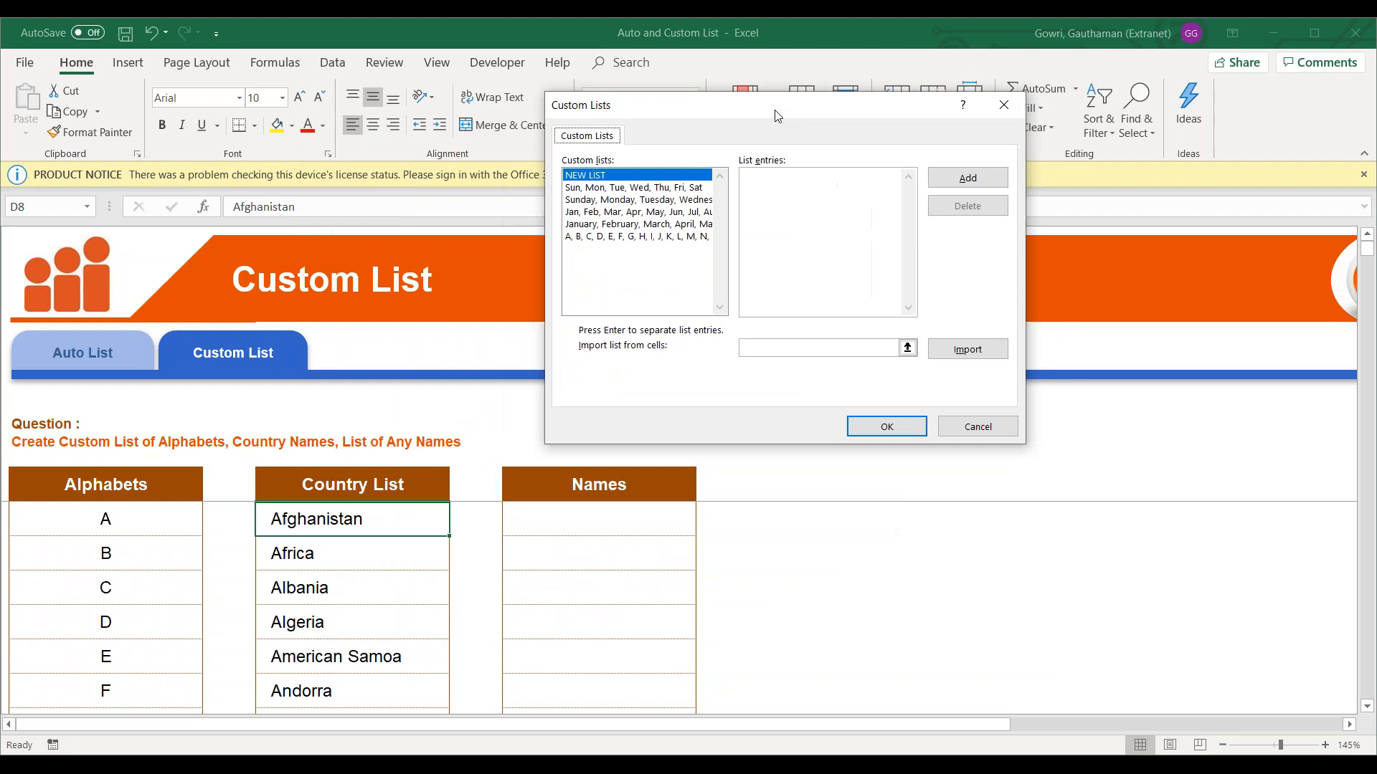
left_click(754, 348)
left_click(375, 522)
key("ctrl+shift+Down")
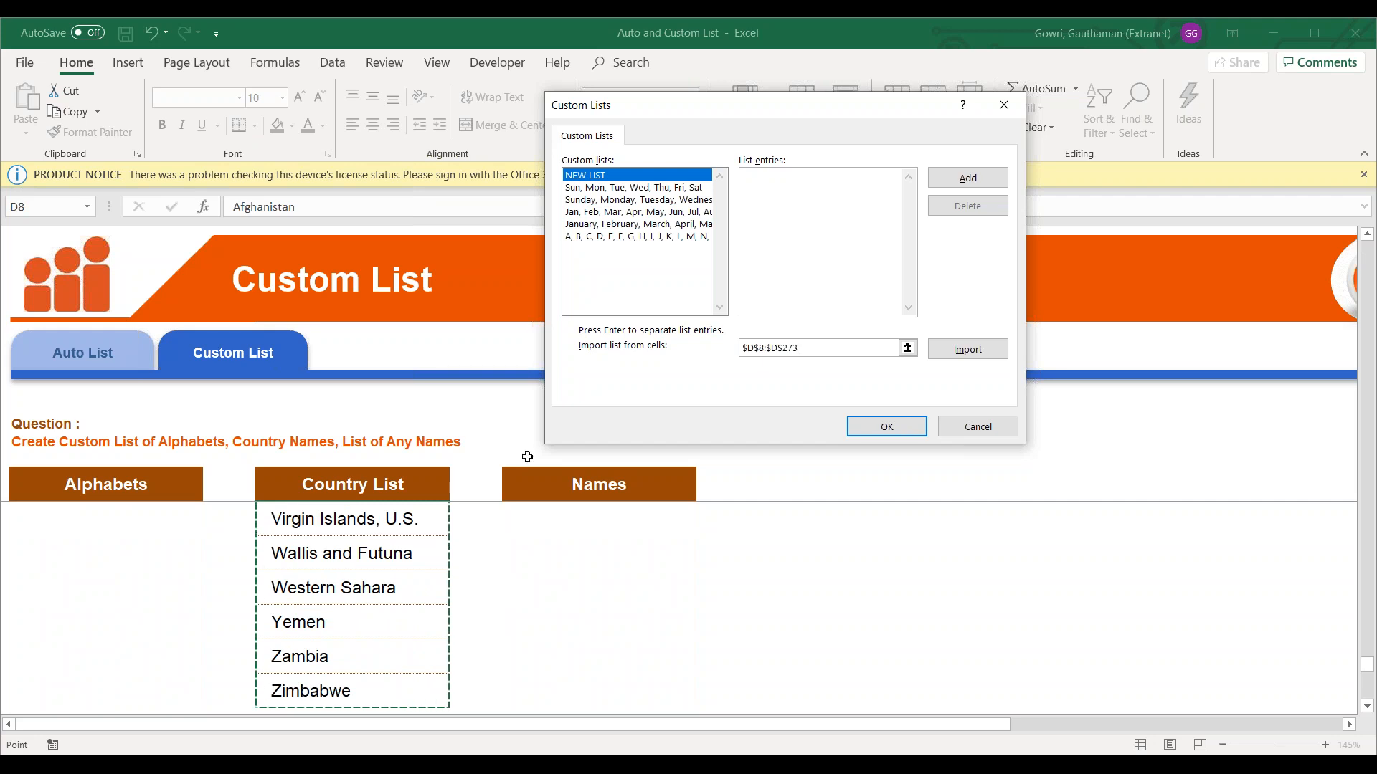
left_click(950, 349)
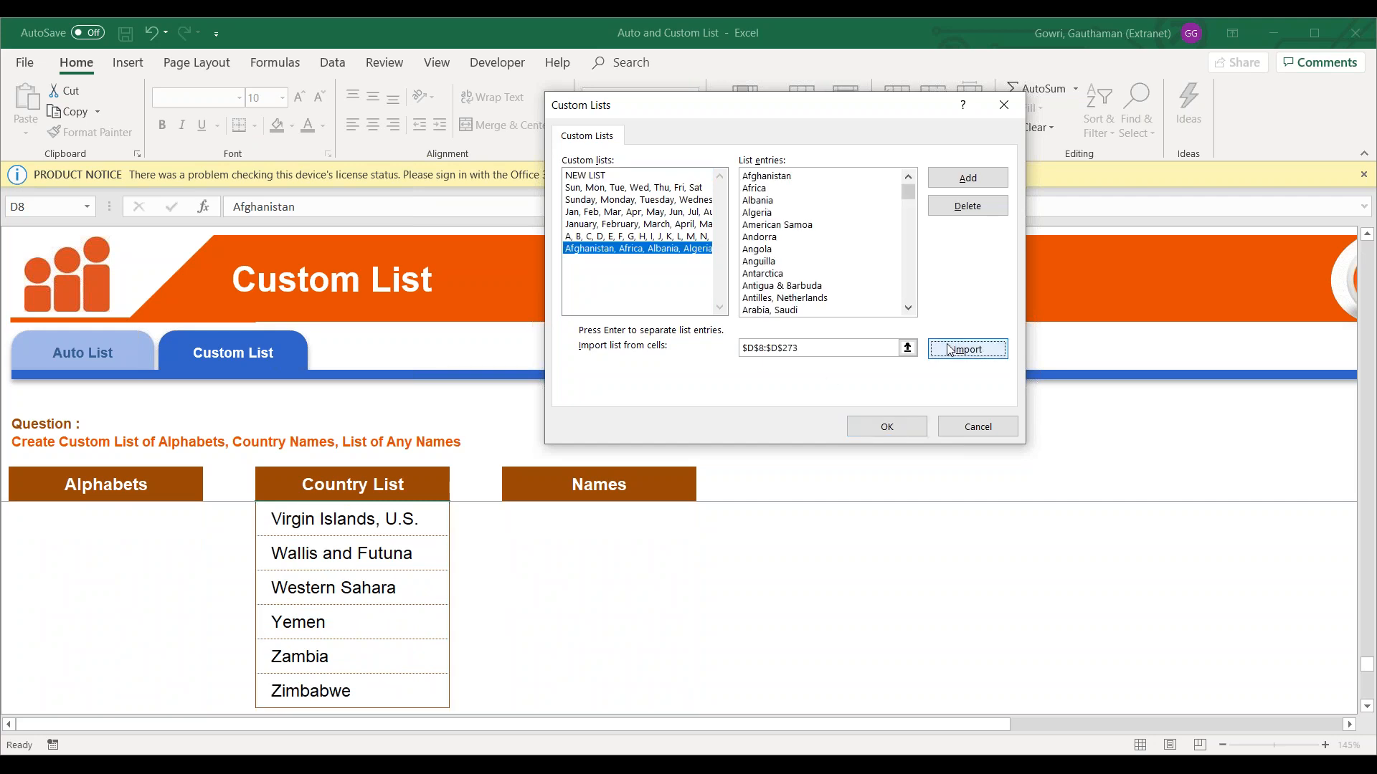
left_click(886, 427)
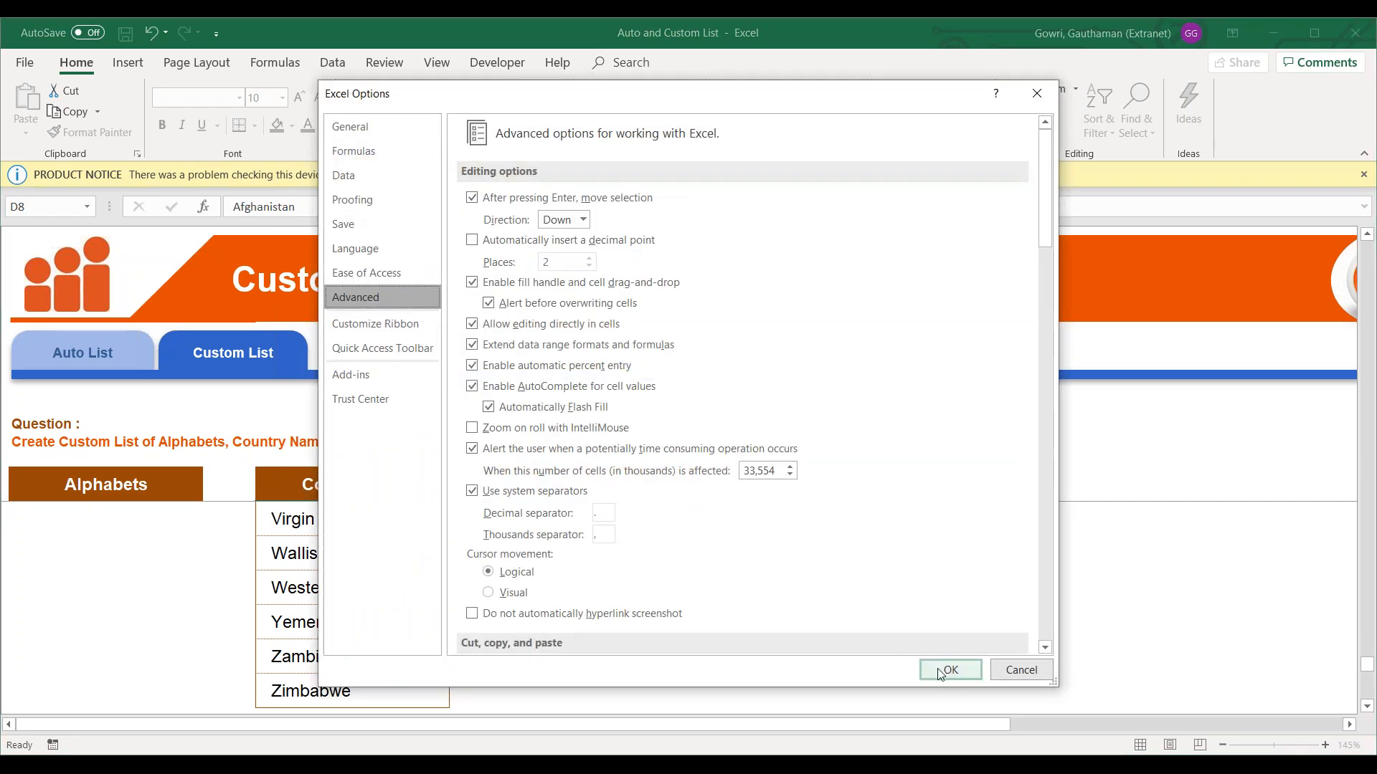
Confirm the changes in the Excel Options dialog.
left_click(948, 670)
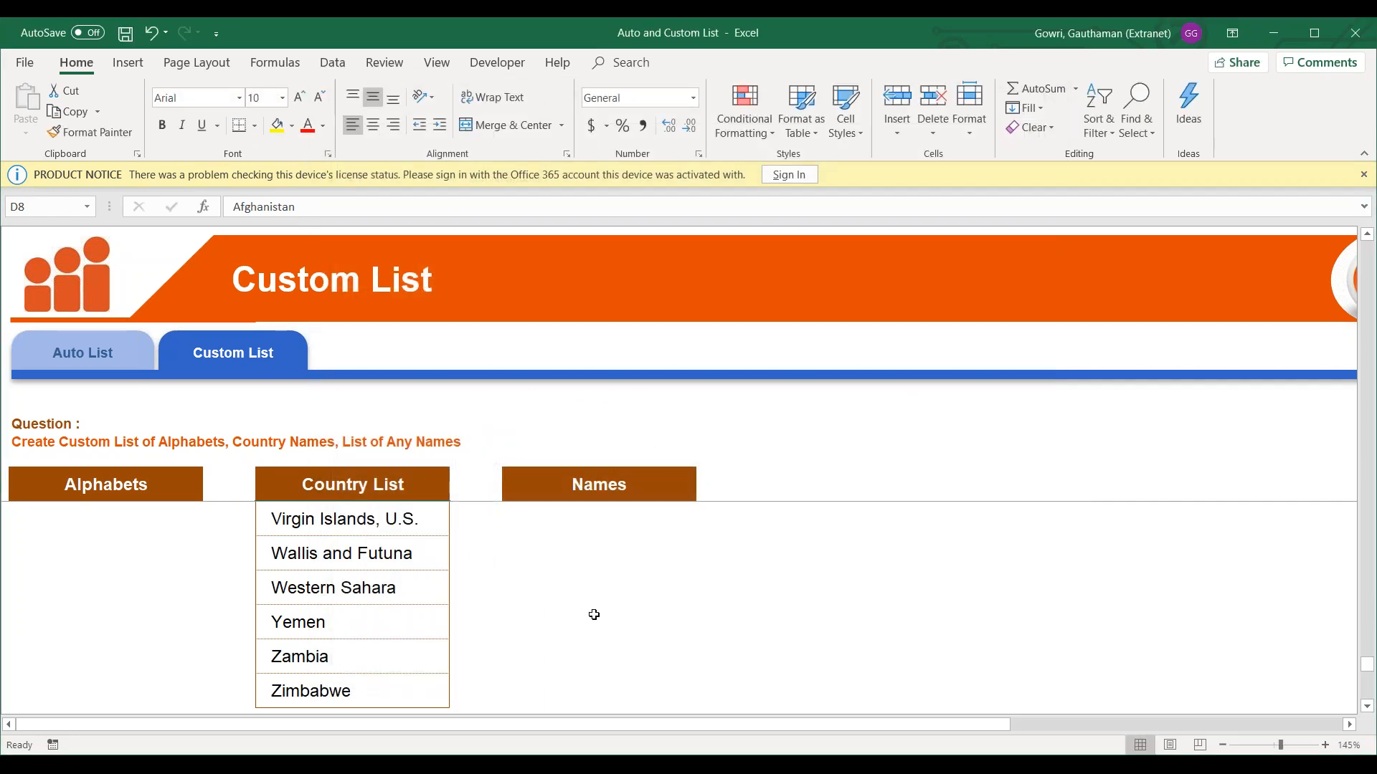
Examine the last entries at the end of the Country List column.
left_click(637, 484)
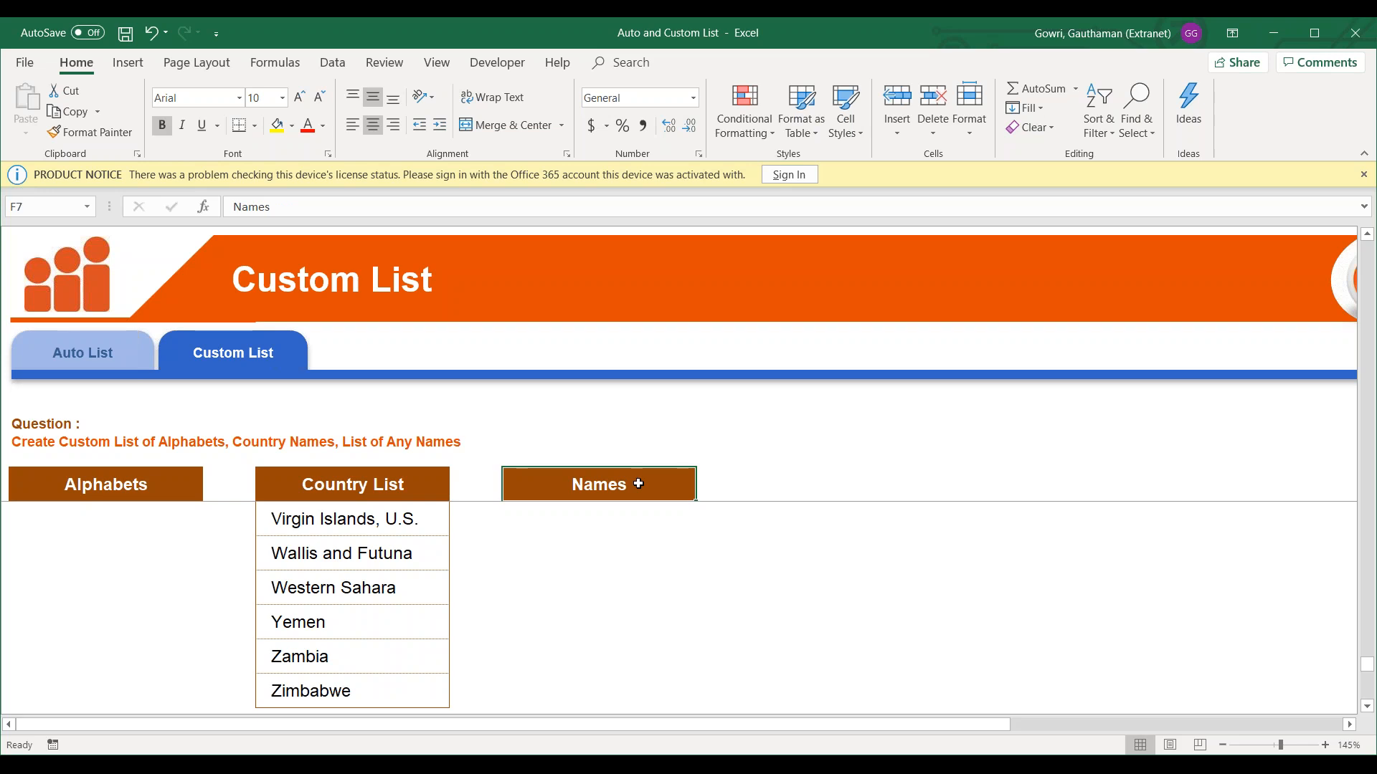
key("Down")
key("Up")
key("Down")
key("Right")
key("Right")
key("Right")
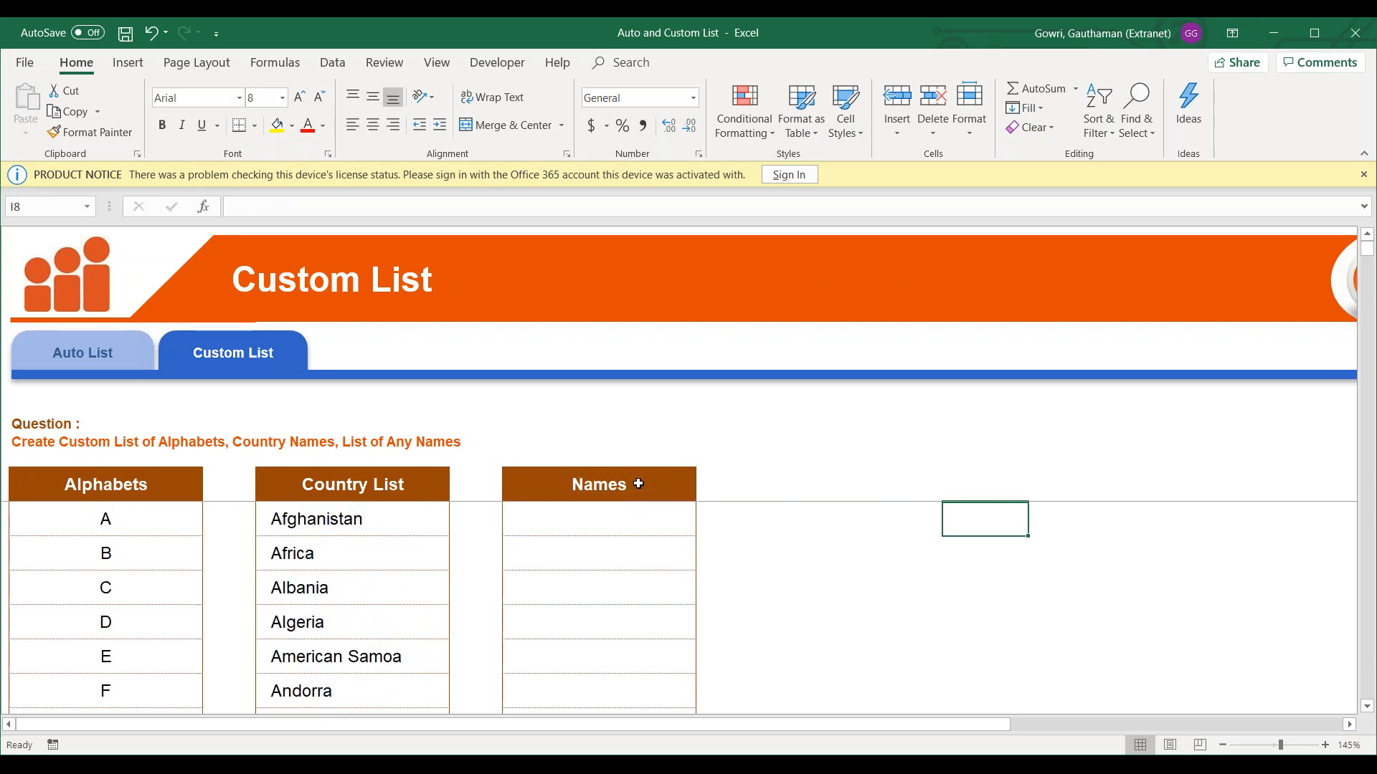
key("Down")
key("Left")
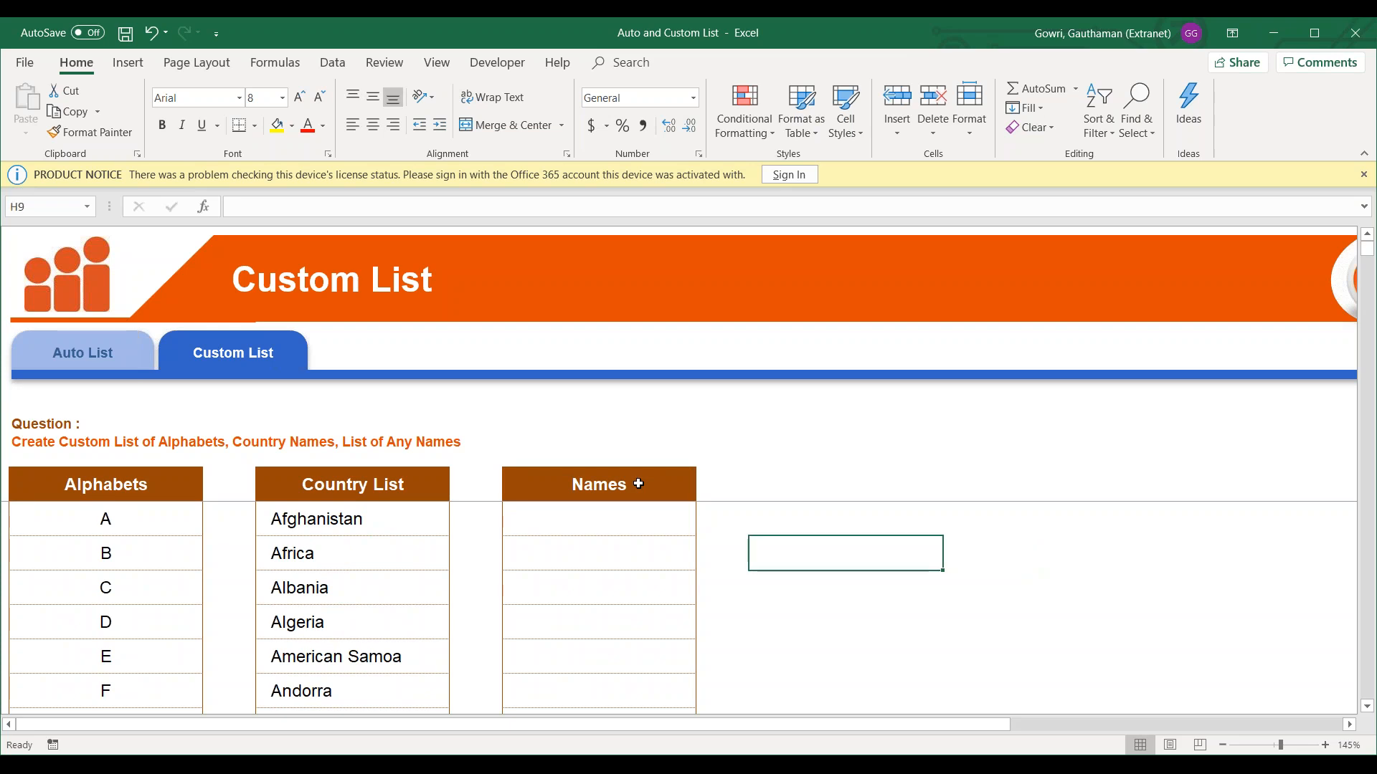
key("Left")
key("Left")
key("Left")
key("Left")
key("ctrl+Down")
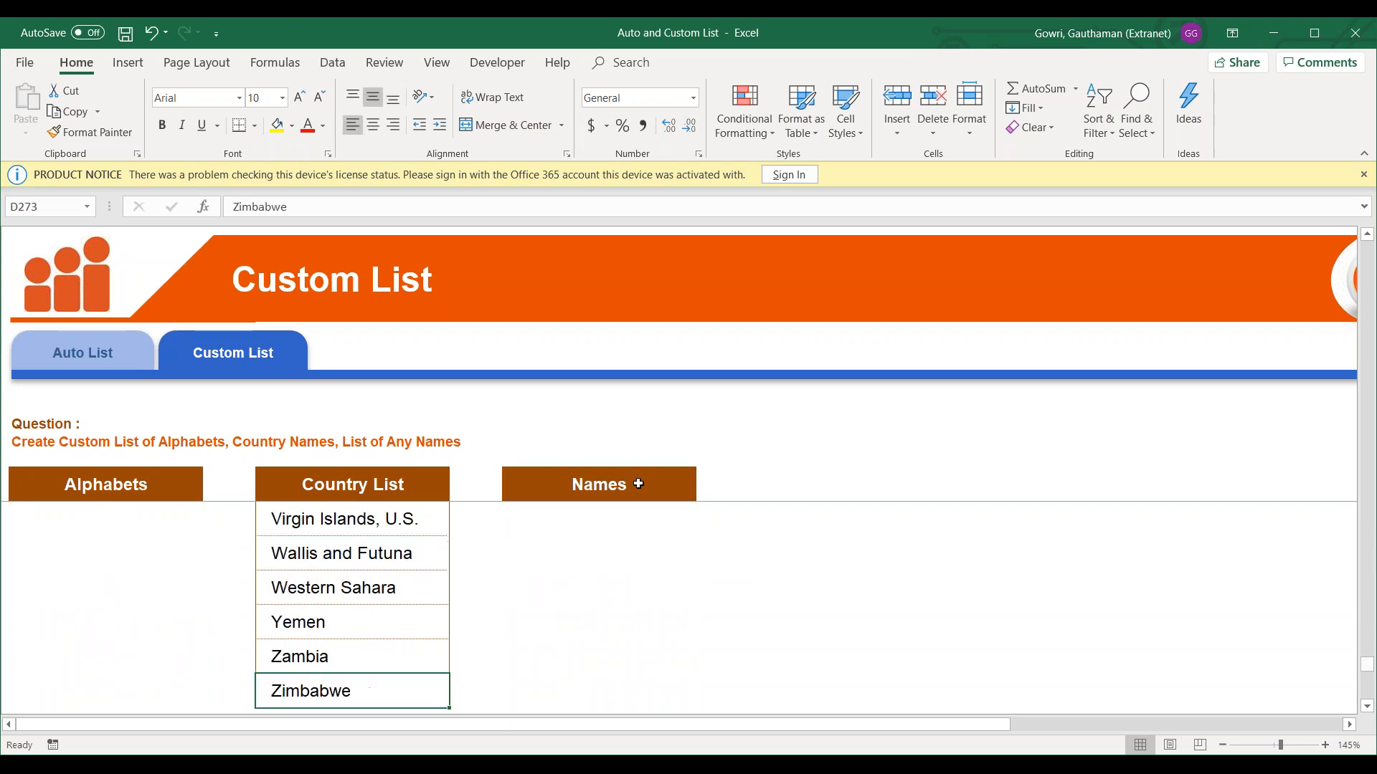
key("Up")
key("Down")
key("Up")
key("Up")
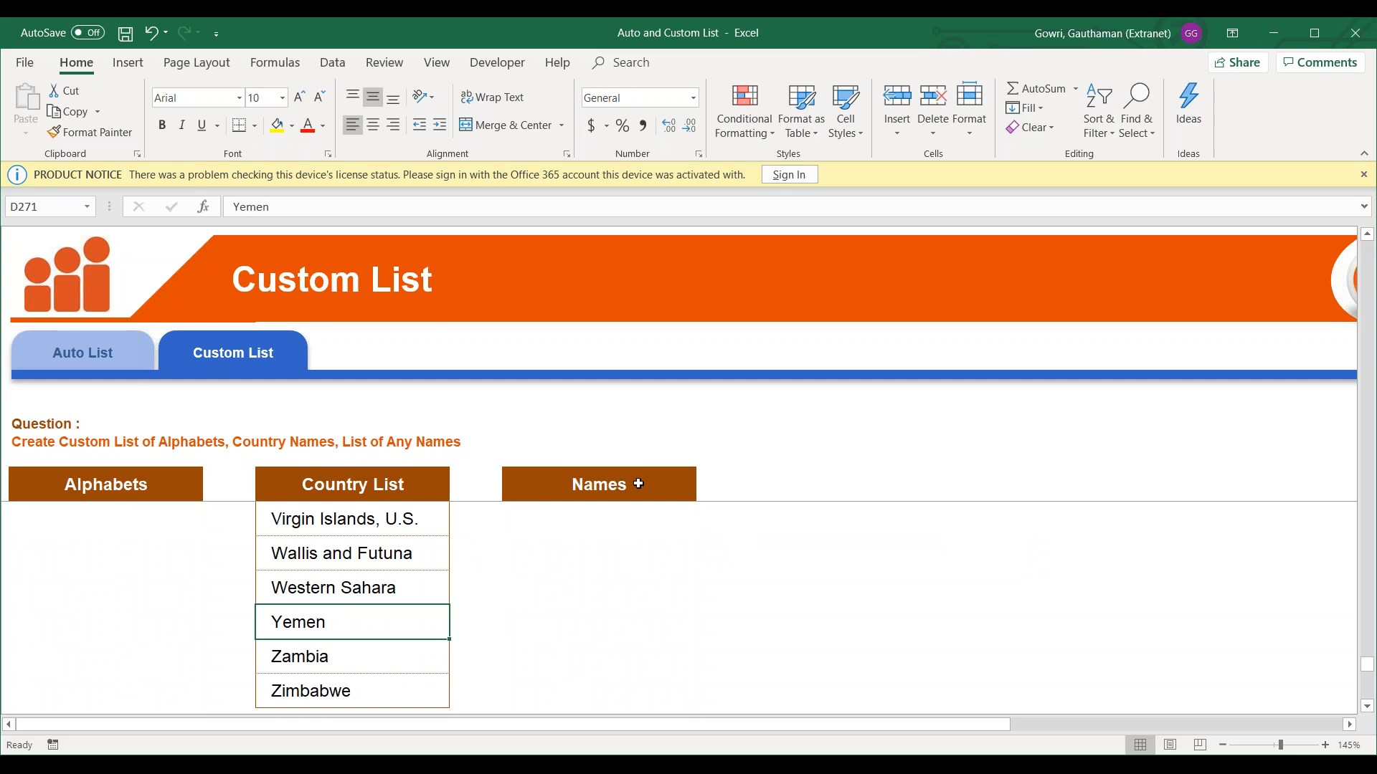
Enter Yemen in cell H9 and fill it down to H12 to test the custom list.
key("Right")
key("Right")
key("ctrl+Up")
key("Right")
key("Right")
key("Right")
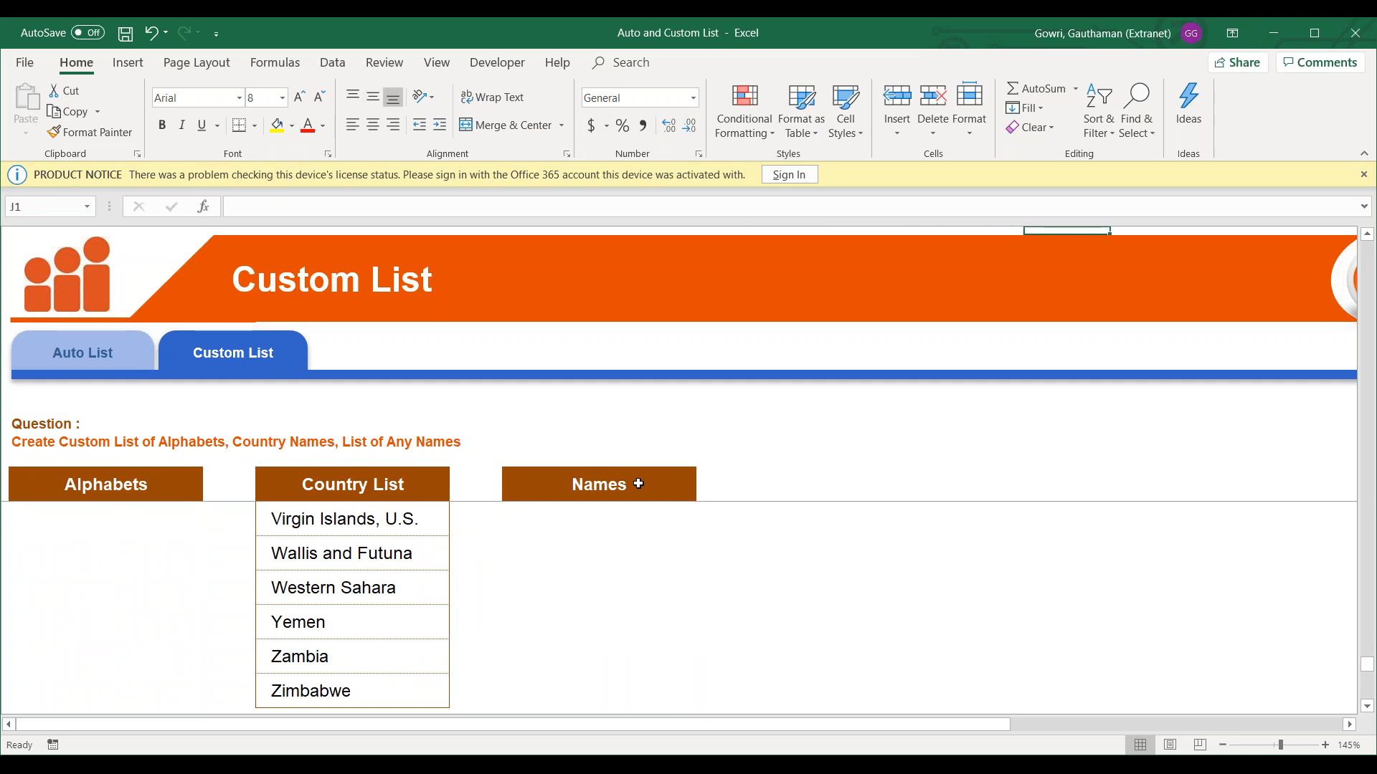
left_click(787, 479)
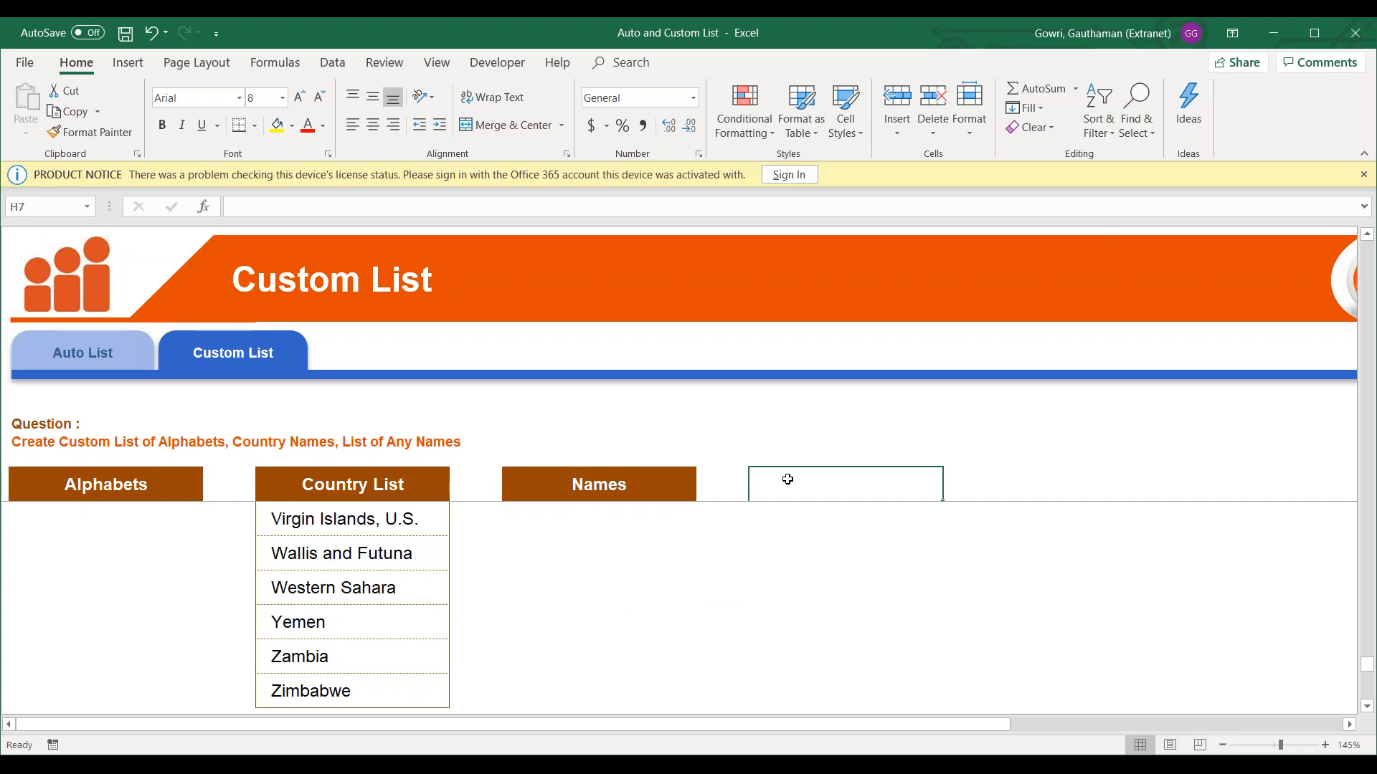
key("Down")
key("Up")
key("Down")
key("Down")
key("Right")
key("Left")
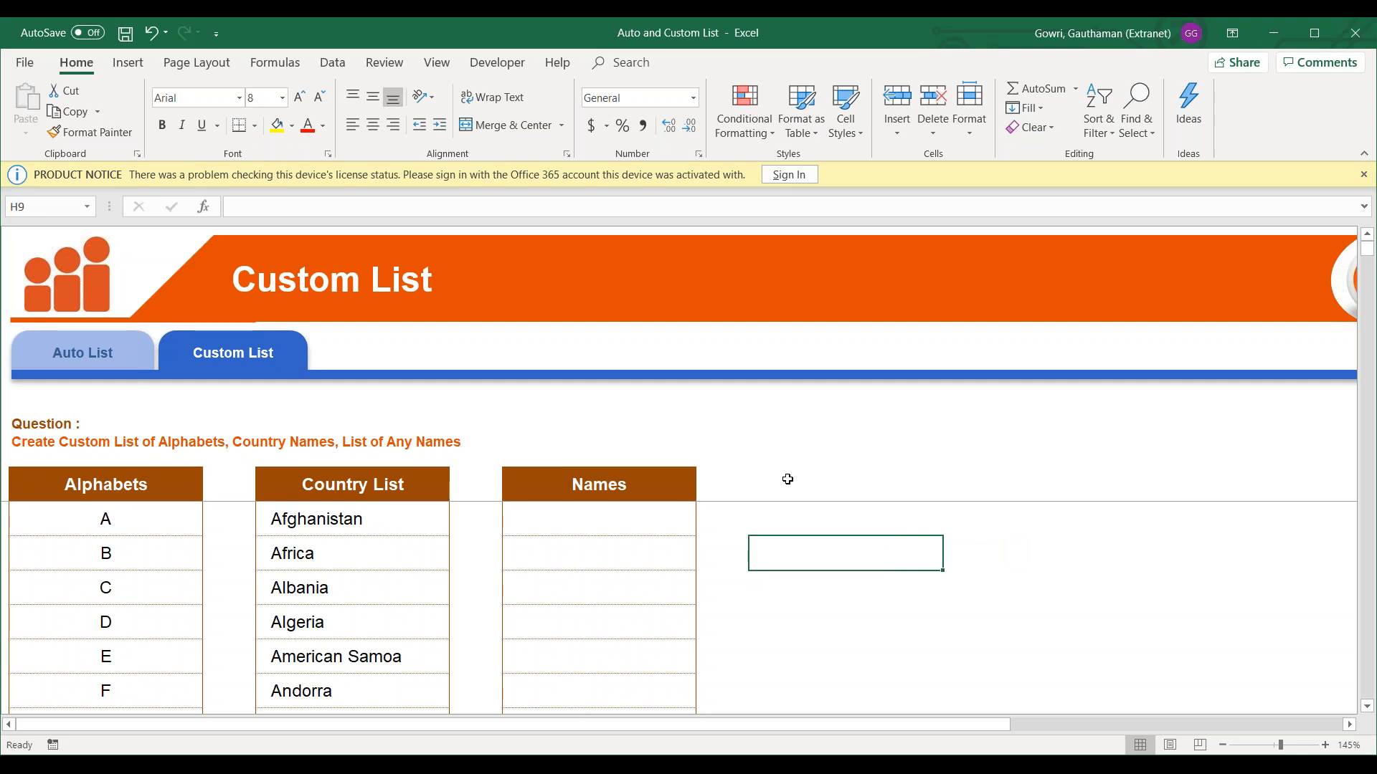
type("Yemen")
key("Return")
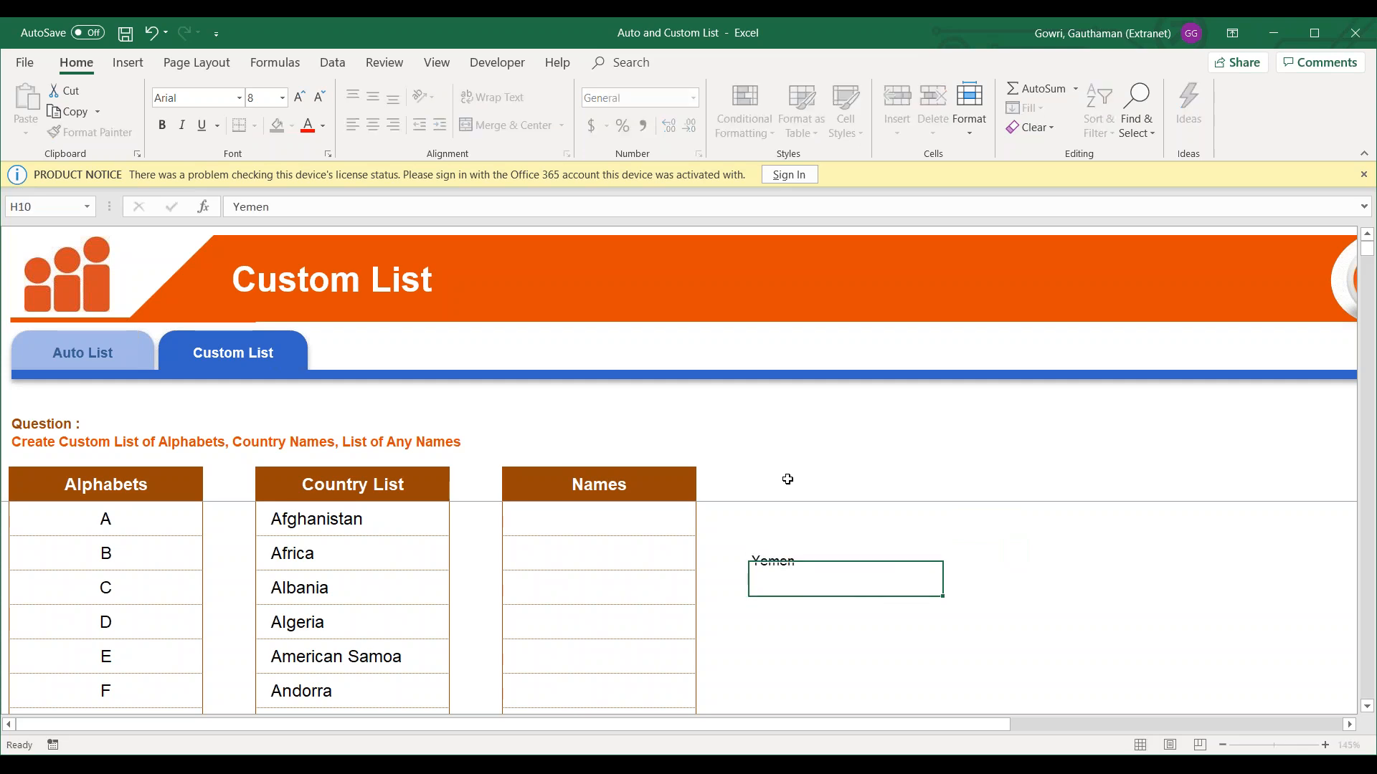
left_click(839, 561)
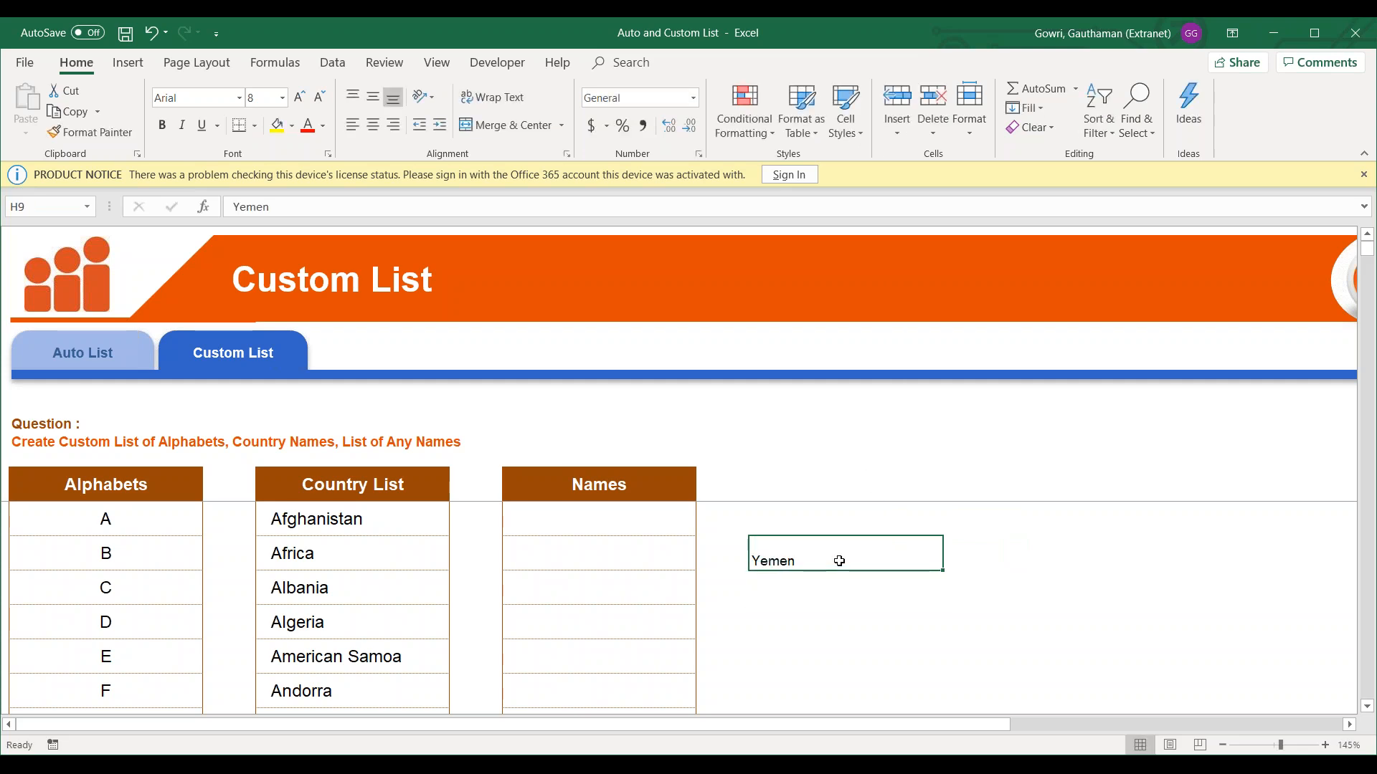
left_click_drag(942, 597, 942, 668)
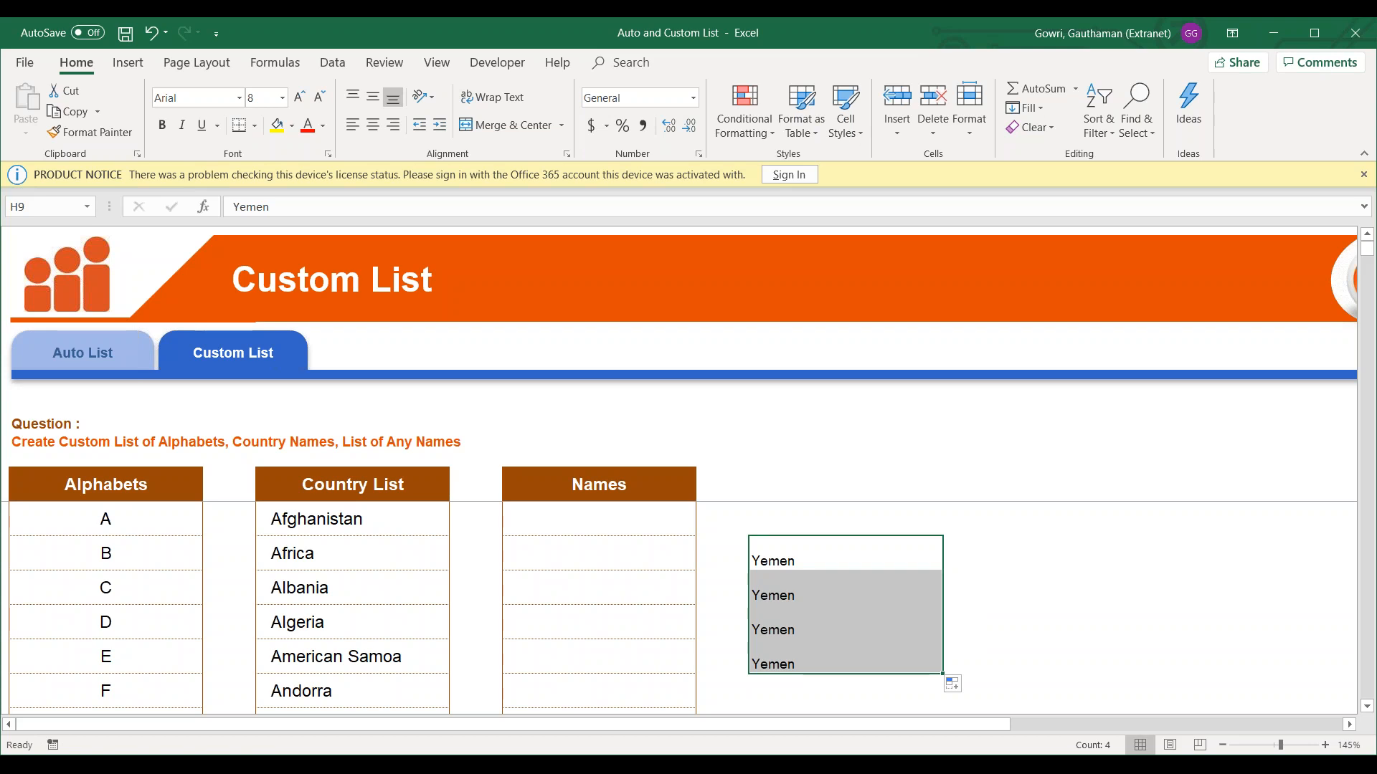
Clear the Yemen test entries from H9:H12.
left_click(835, 562)
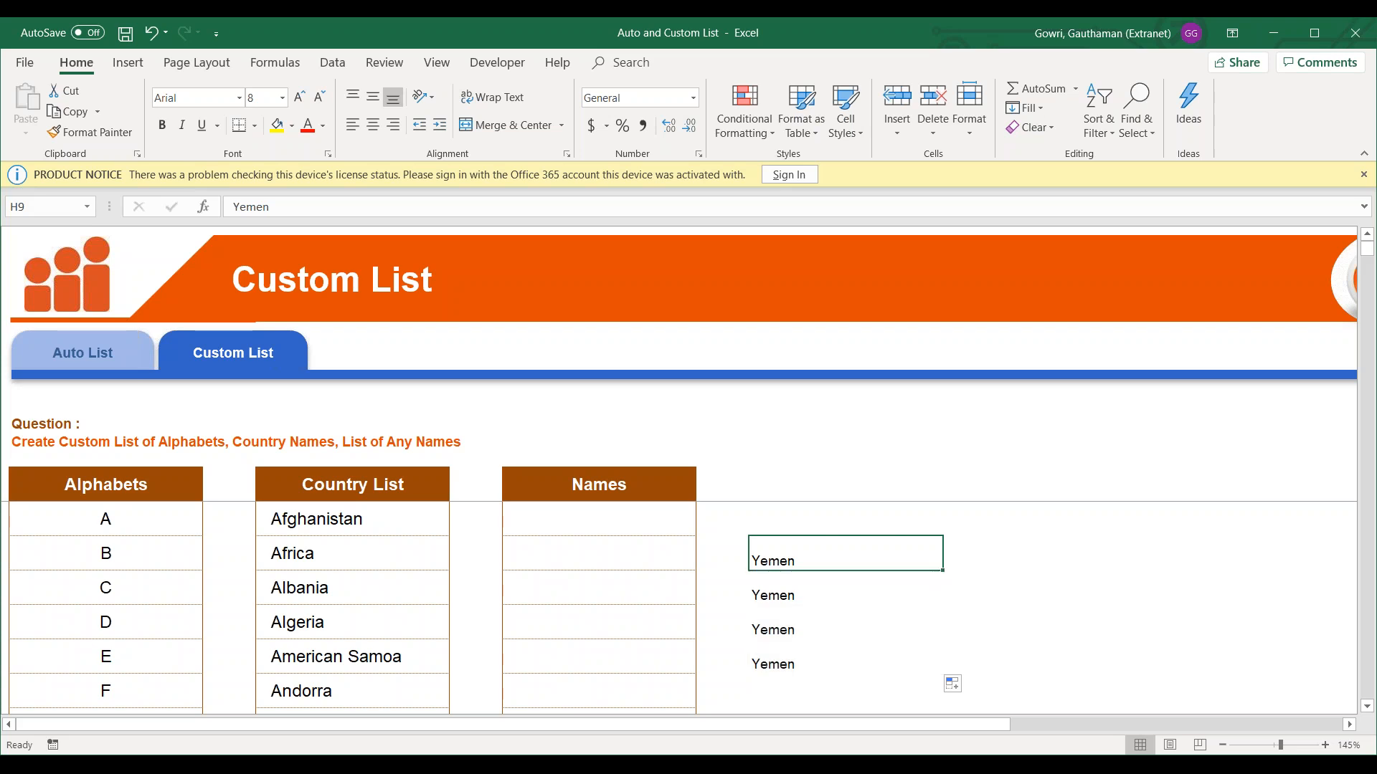
key("ctrl+shift+Down")
key("Delete")
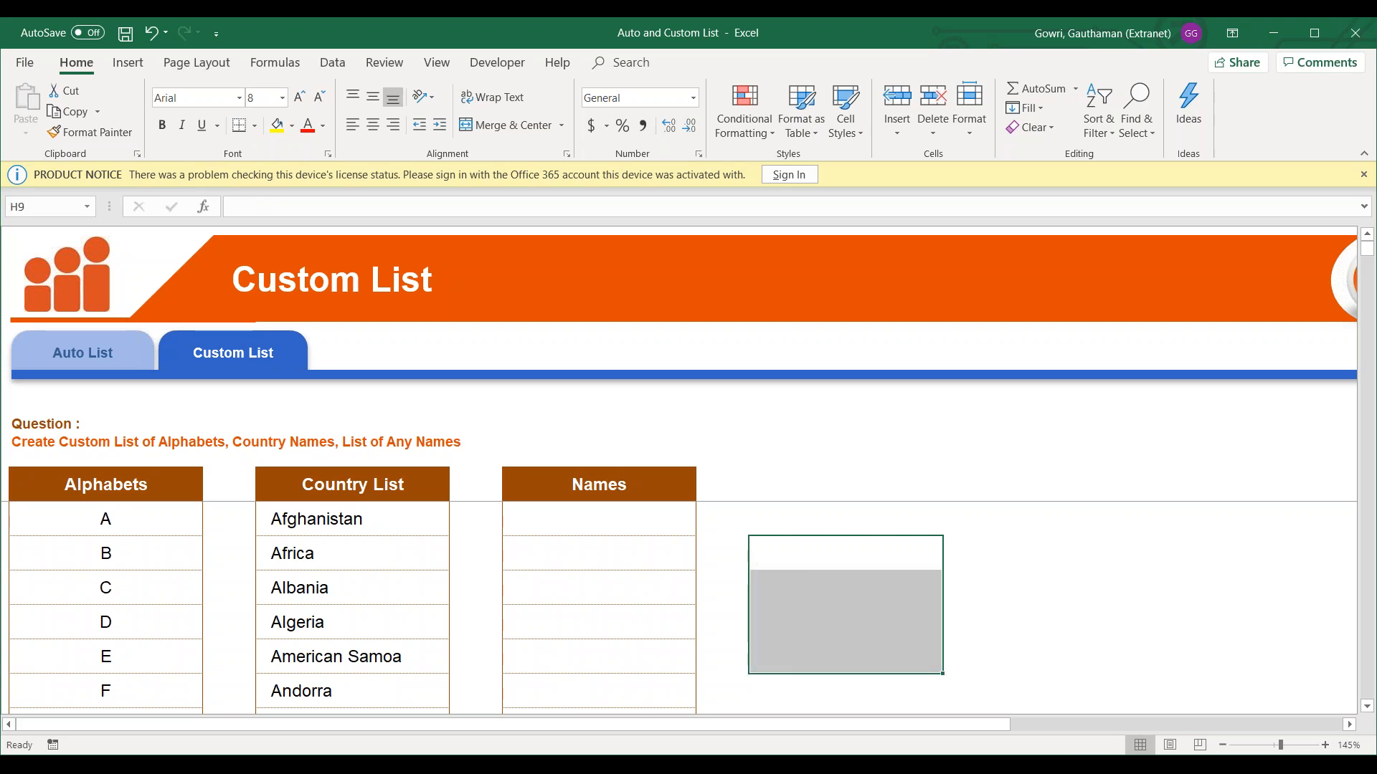
Copy Afghanistan from D8 into H8 and autofill the country series down column H to row 273.
left_click(977, 510)
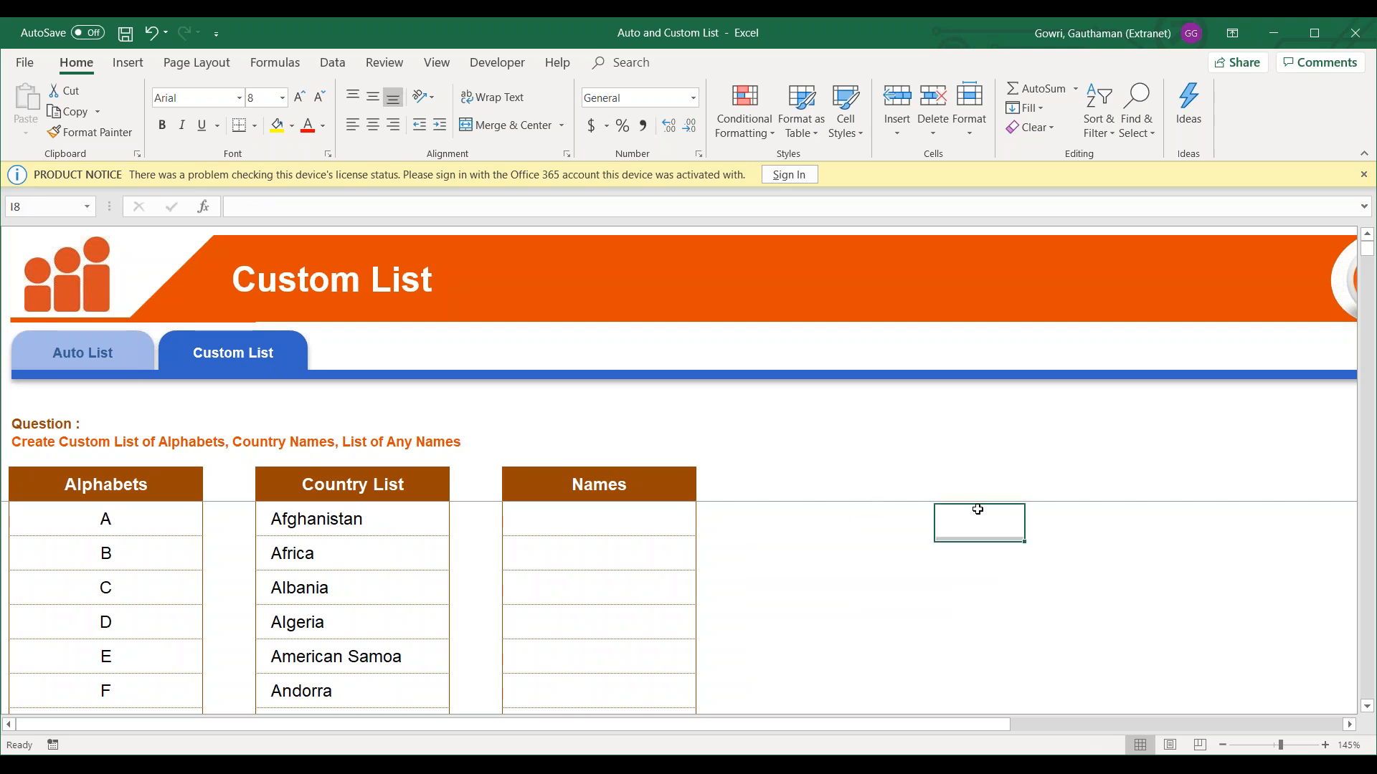
key("Up")
key("Down")
key("Left")
key("Left")
key("Left")
key("Left")
key("Left")
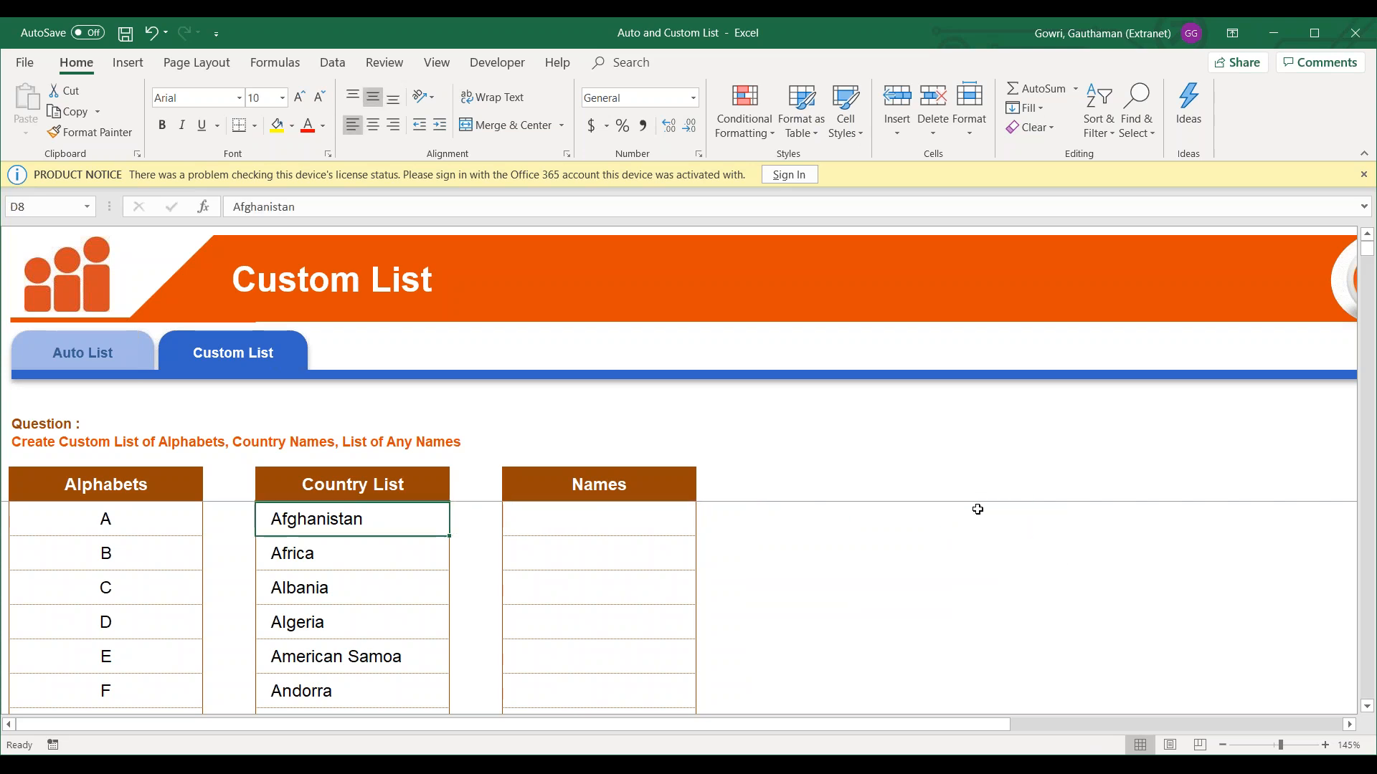
key("ctrl+c")
key("Right")
key("Right")
key("Right")
key("Right")
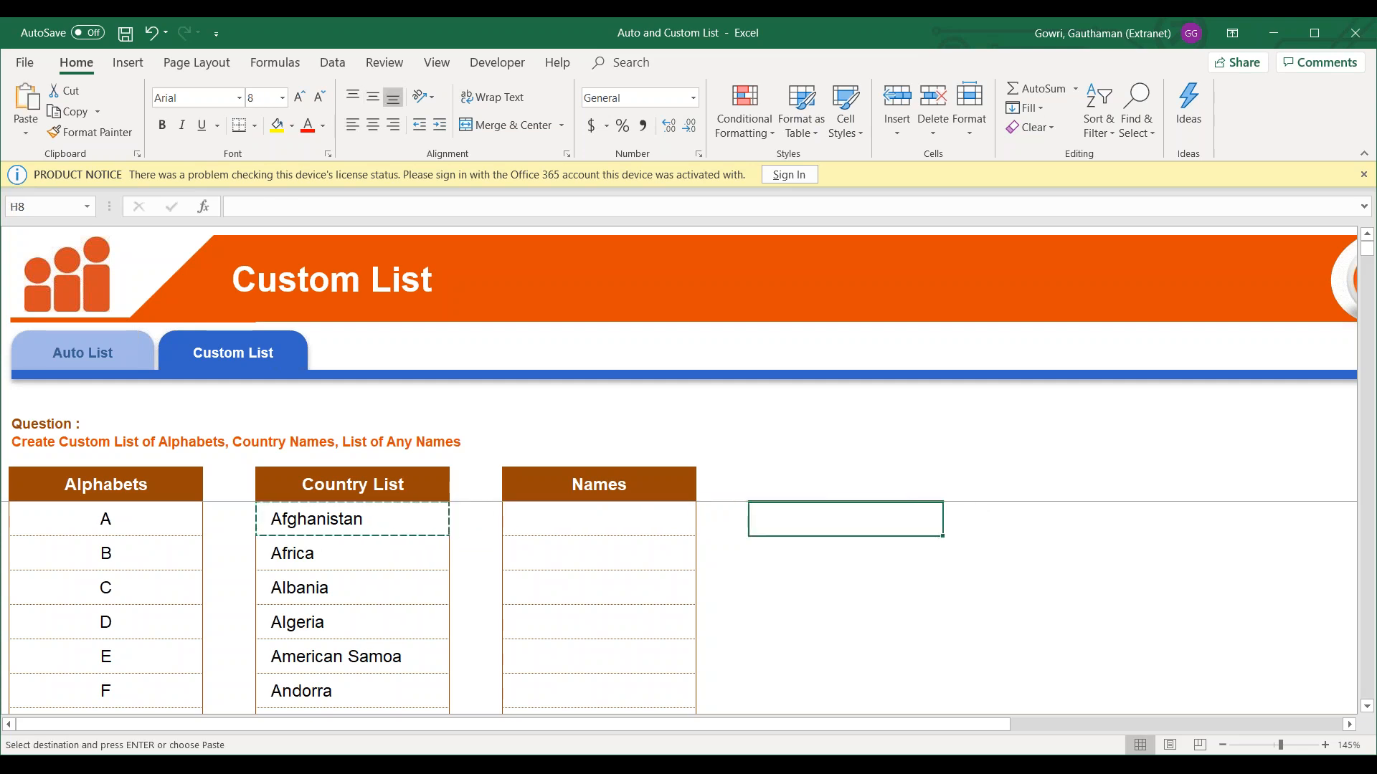
key("Return")
left_click_drag(943, 537, 942, 536)
left_click_drag(941, 682, 852, 657)
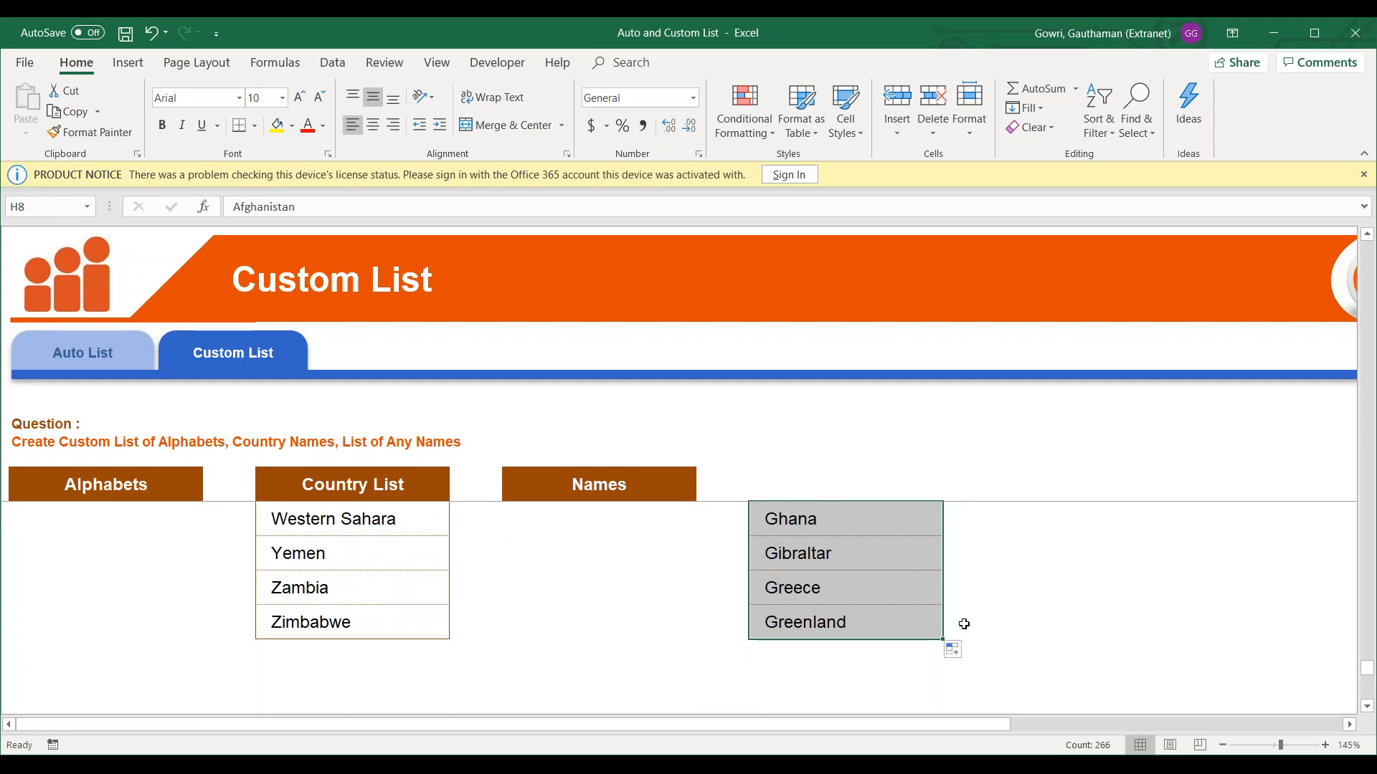
Examine the filled countries in column H from the end upwards to find where the series restarts at Afghanistan.
left_click(725, 555)
key("Up")
key("Up")
key("Up")
key("Up")
key("Up")
key("Up")
key("Up")
key("Up")
key("Up")
key("Up")
key("Up")
key("Up")
key("Up")
key("Up")
key("Up")
key("Up")
key("Up")
key("Up")
key("Up")
key("Up")
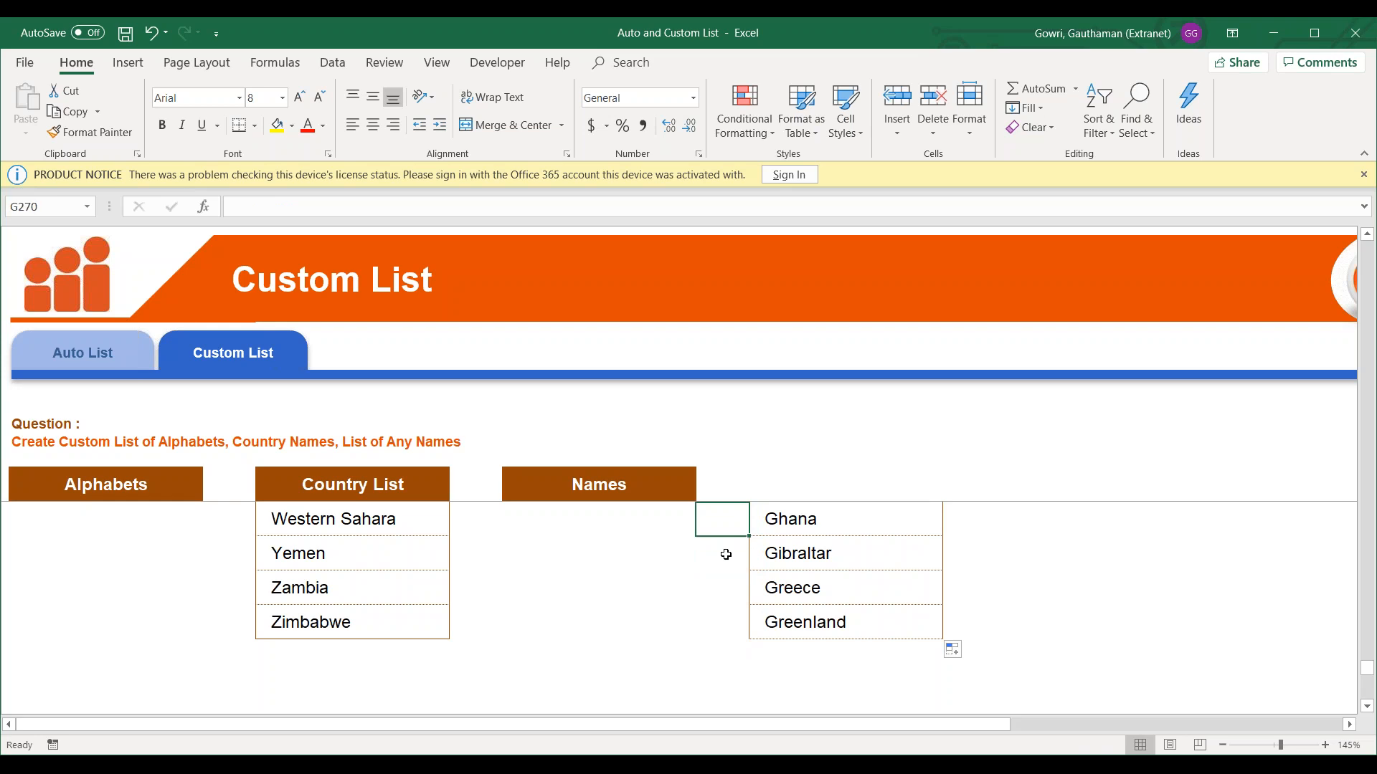
key("Up")
key("Up")
key("Up")
key("Up")
key("Up")
key("Up")
key("Up")
key("Up")
key("Up")
key("Up")
key("Up")
key("Up")
key("Up")
key("Up")
key("Up")
key("Up")
key("Up")
key("Up")
key("Up")
key("Up")
key("Up")
key("Up")
key("Up")
key("Up")
key("Up")
key("Up")
key("Up")
key("Up")
key("Up")
key("Up")
key("Up")
key("Up")
key("Up")
key("Up")
key("Up")
key("Up")
key("Up")
key("Up")
key("Up")
key("Up")
key("Up")
key("Up")
key("Up")
key("Up")
key("Up")
key("Up")
key("Up")
key("Up")
key("Up")
key("Up")
key("Up")
key("Up")
key("Up")
key("Up")
key("Up")
key("Up")
key("Up")
key("Up")
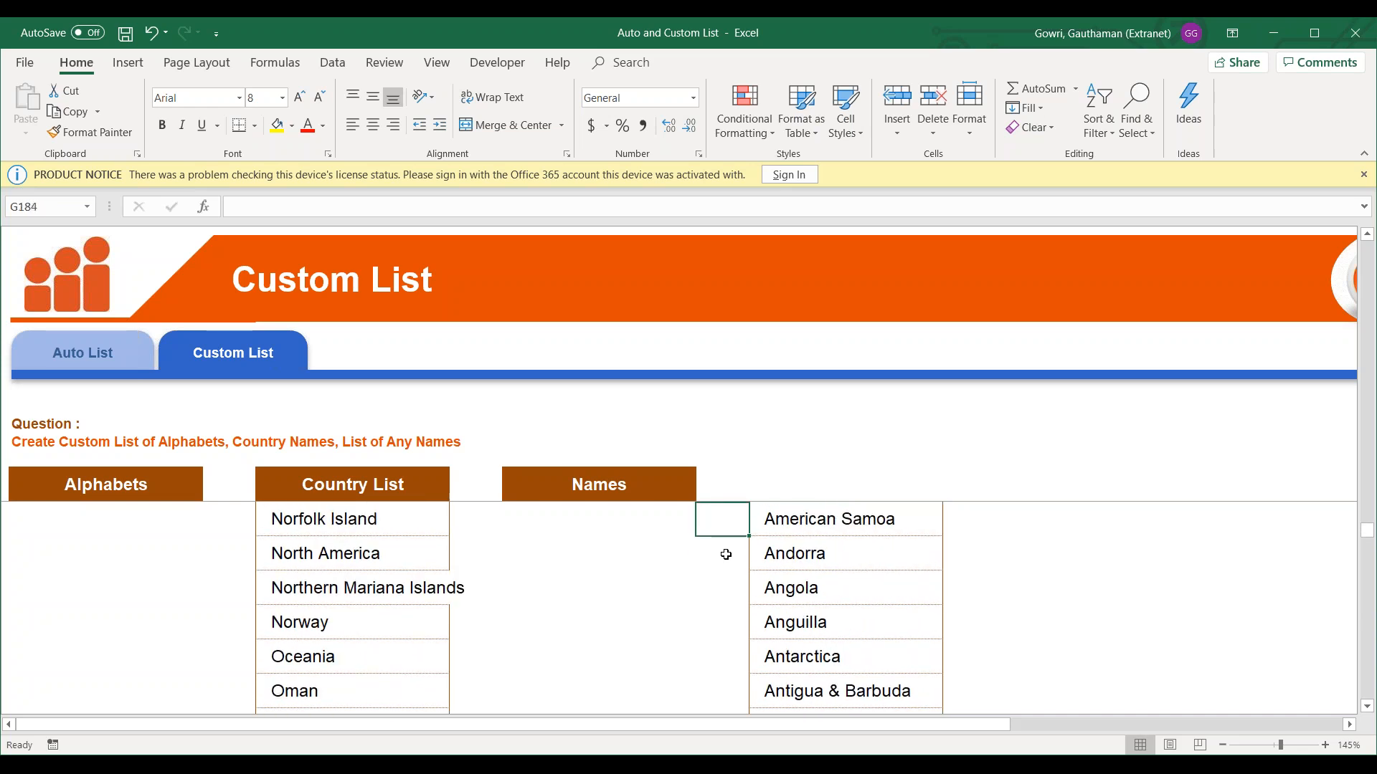
key("Up")
key("Up")
key("Up")
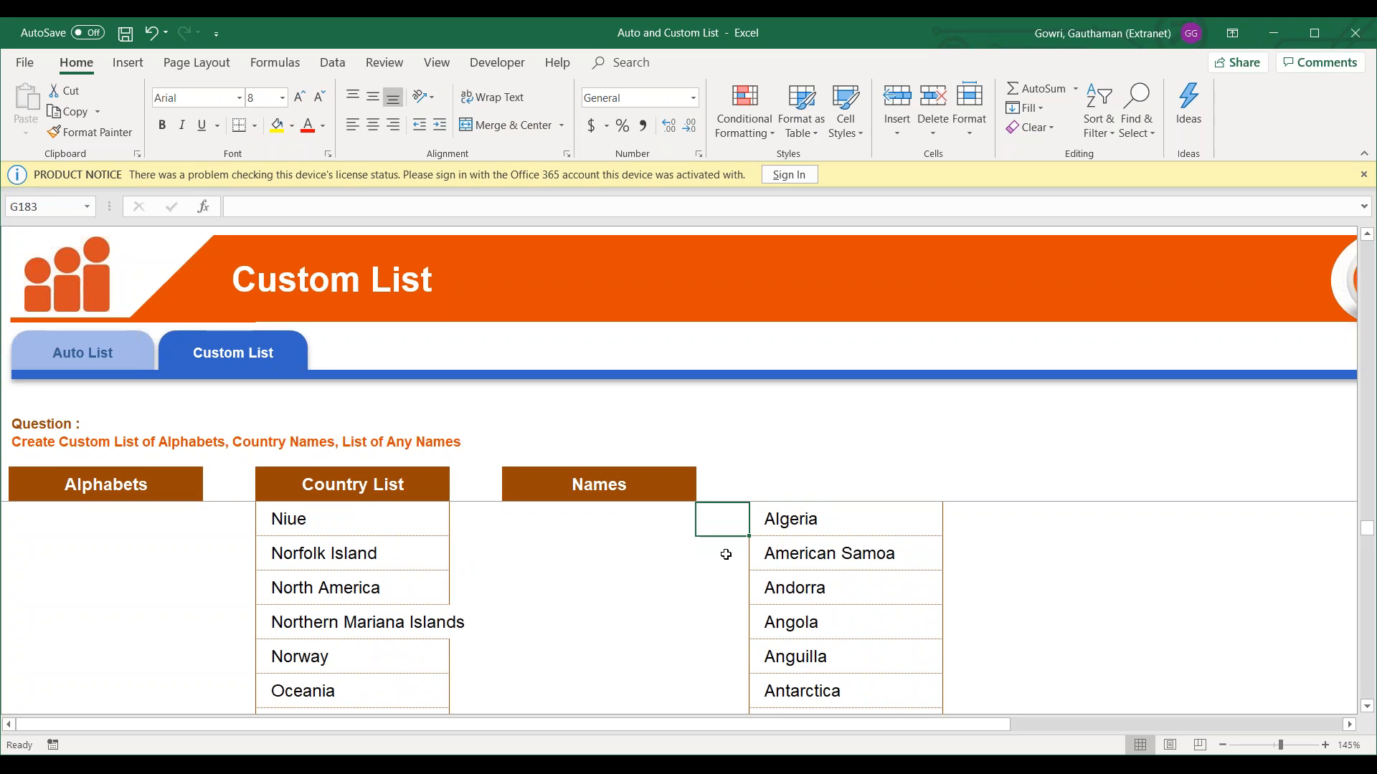
key("Up")
key("Up")
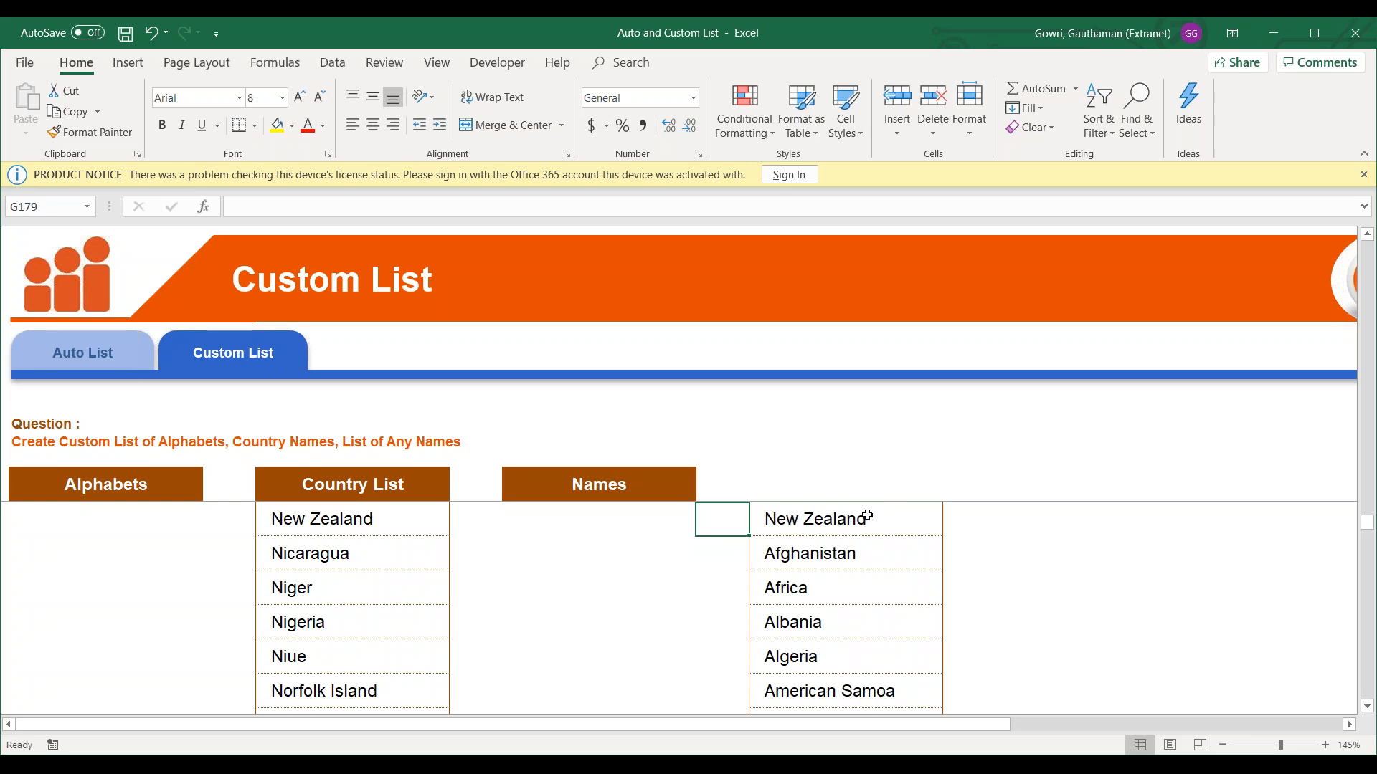
Delete the repeated countries in column H, from Afghanistan in H180 down to the last filled row.
left_click(891, 517)
left_click(841, 561)
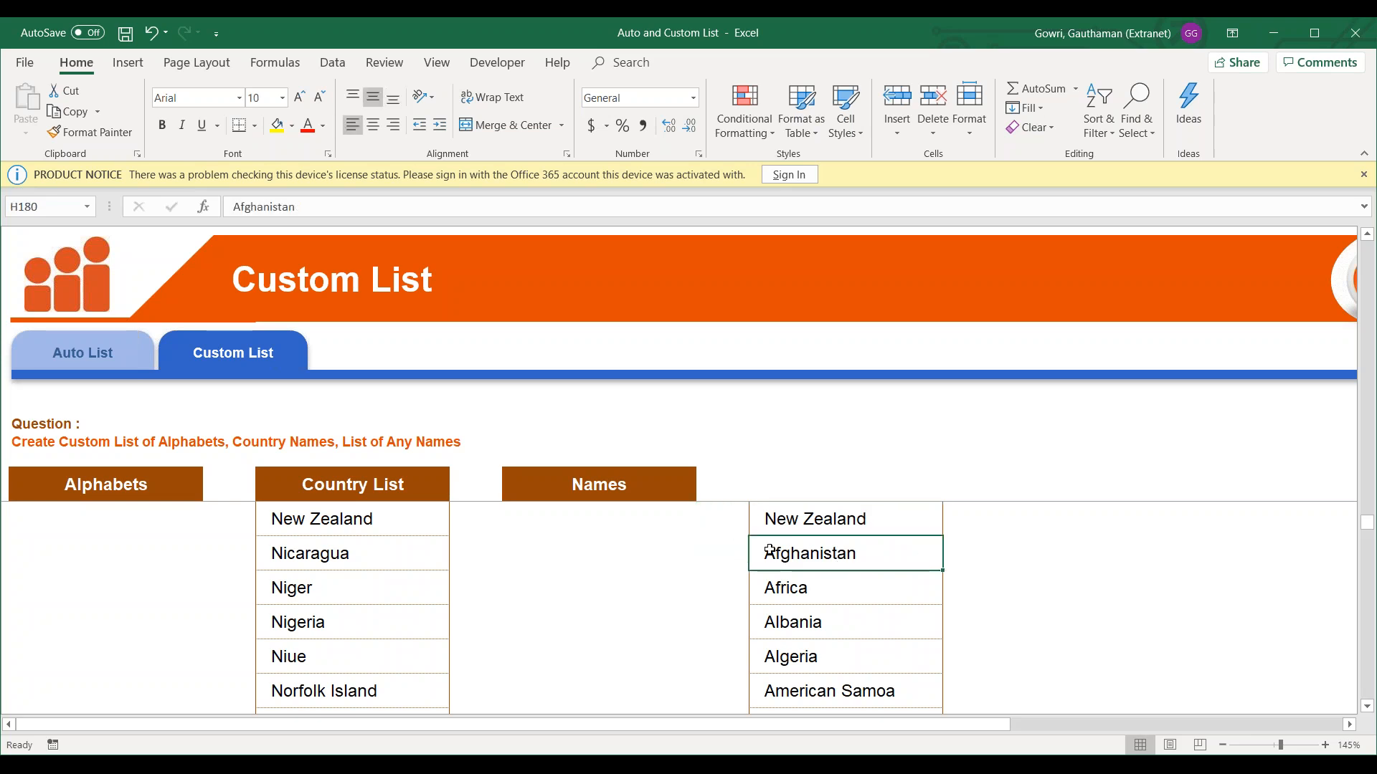
key("ctrl+shift+Down")
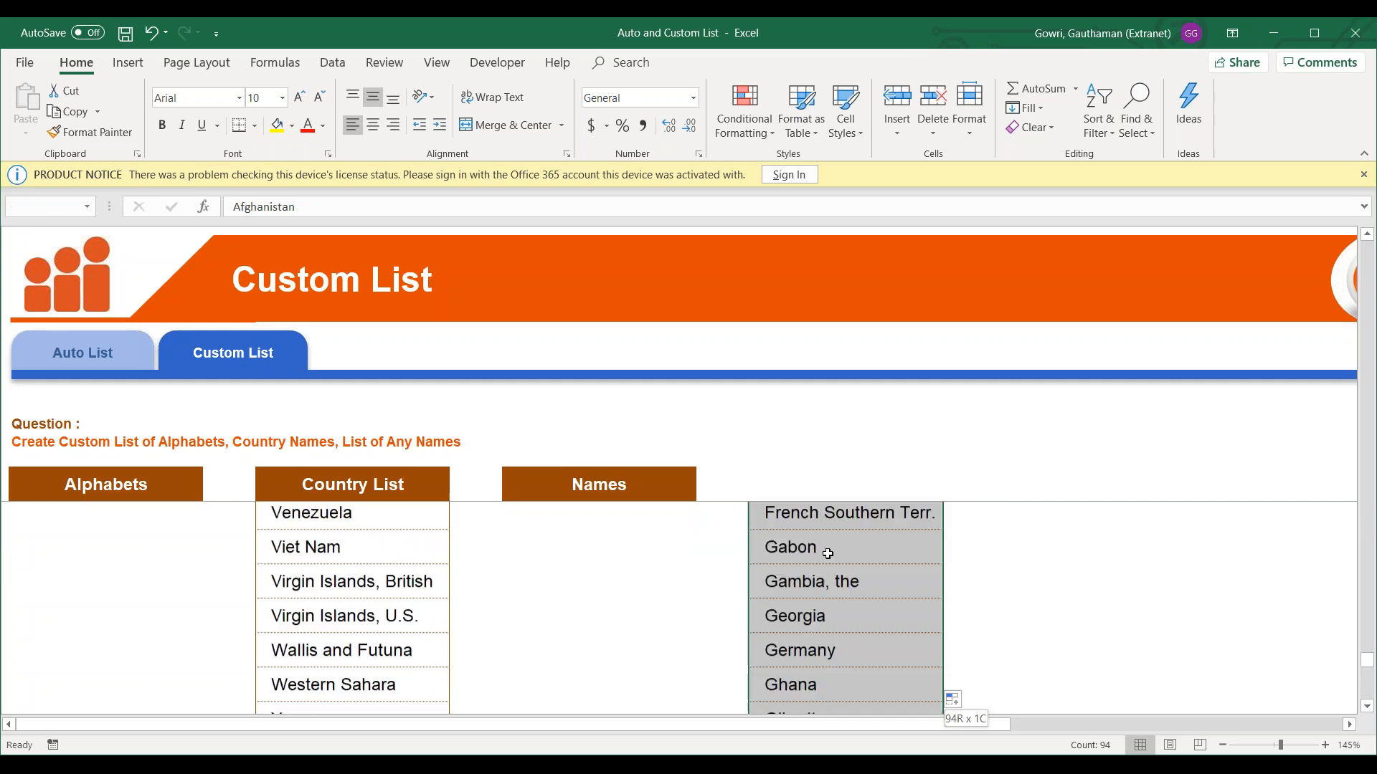
key("Delete")
key("Up")
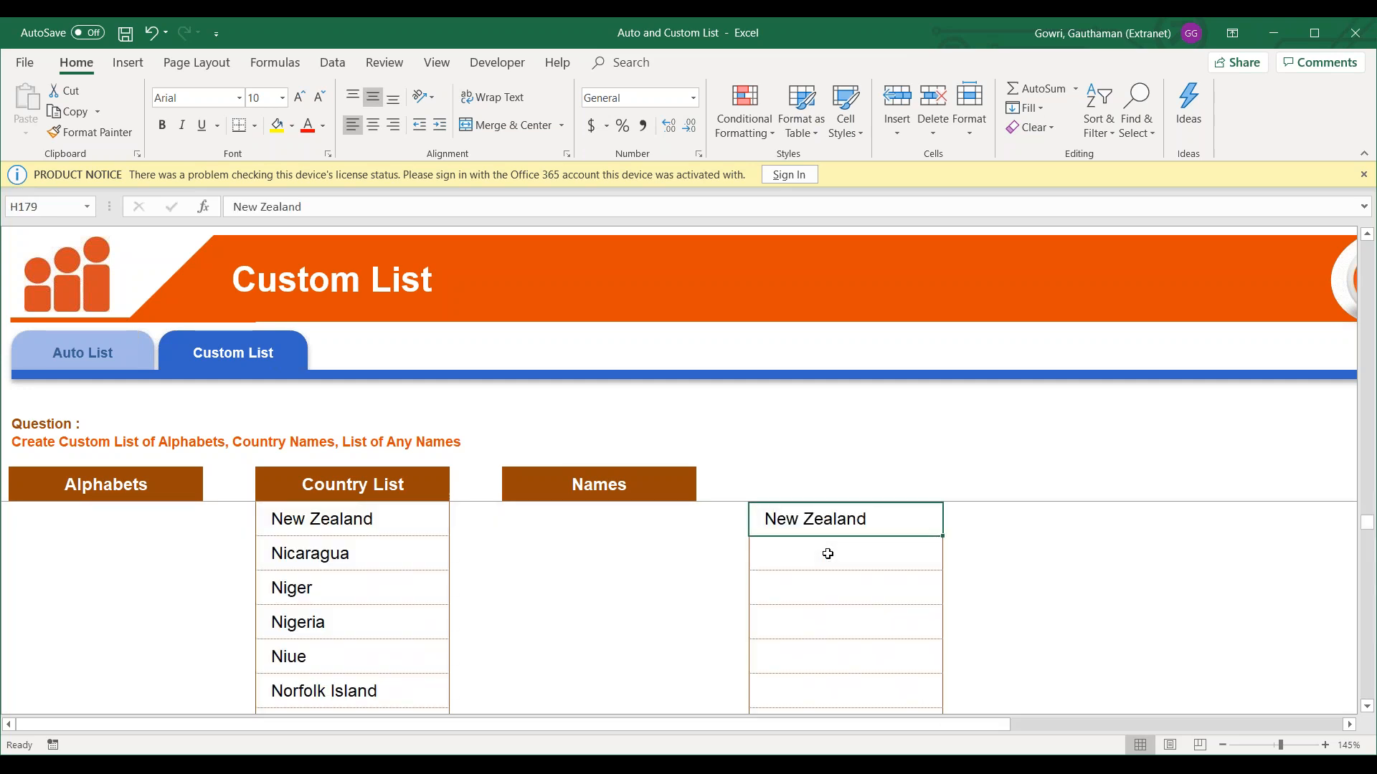
Enter 1 and 2 in G8 and G9, and fill the number series down beside the filled countries to row 179.
key("Left")
key("ctrl+Up")
key("Down")
key("Down")
key("Down")
key("Down")
key("Down")
key("Down")
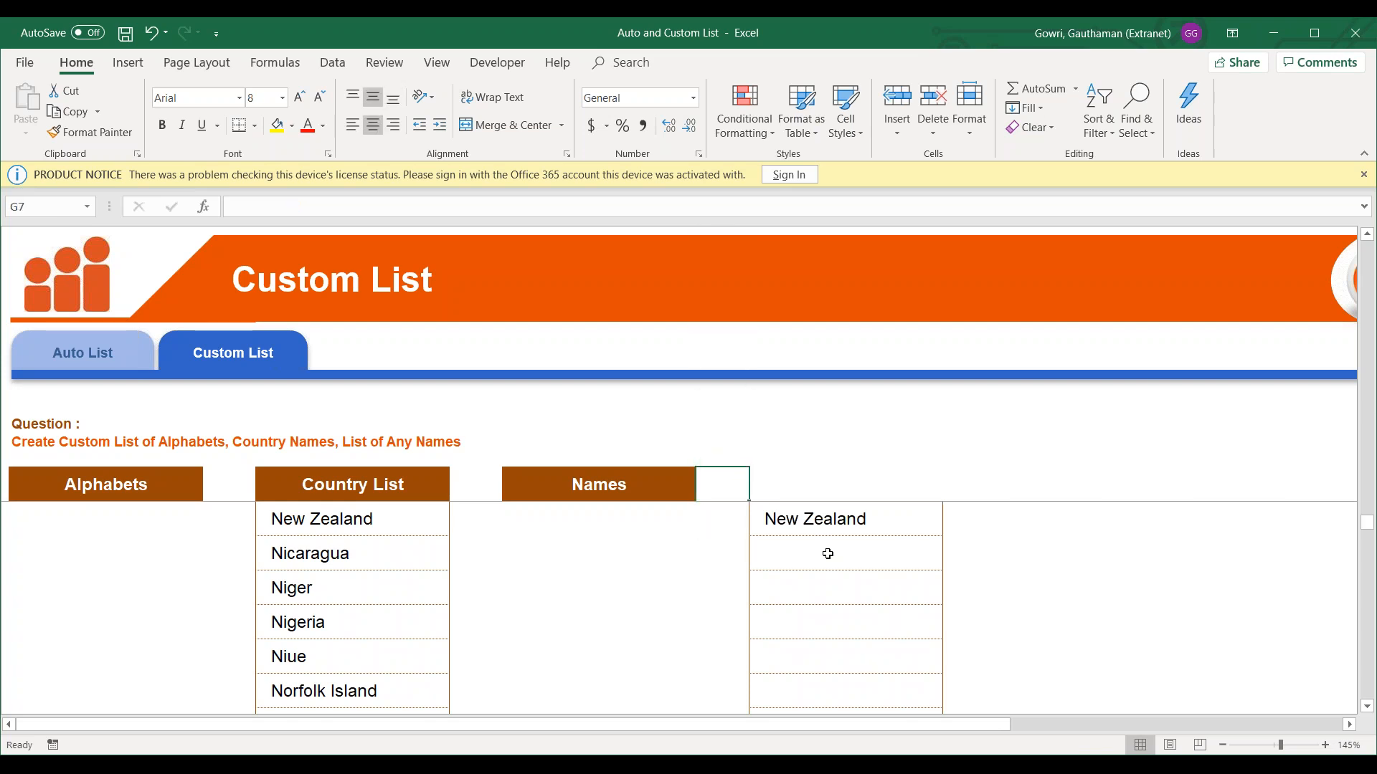
key("Down")
type("1")
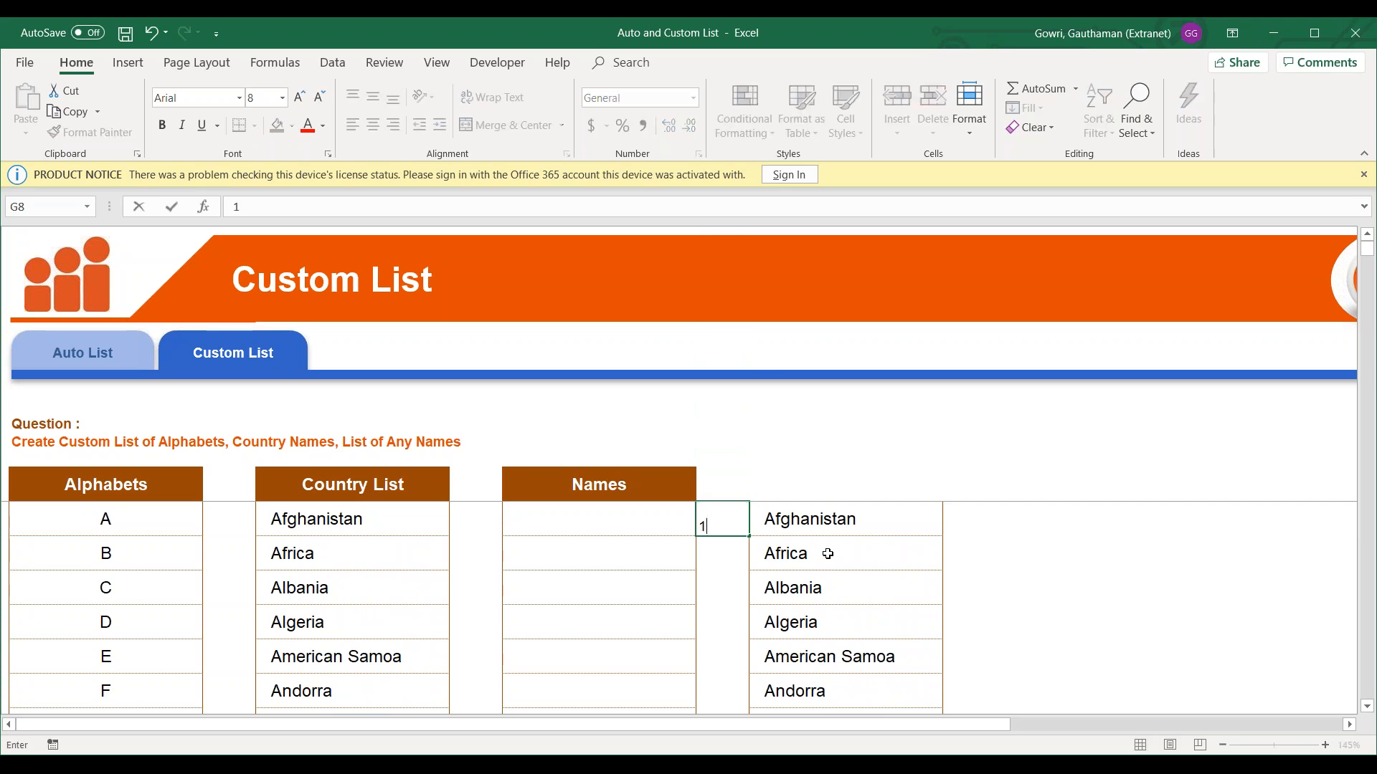
key("Return")
type("2")
key("Return")
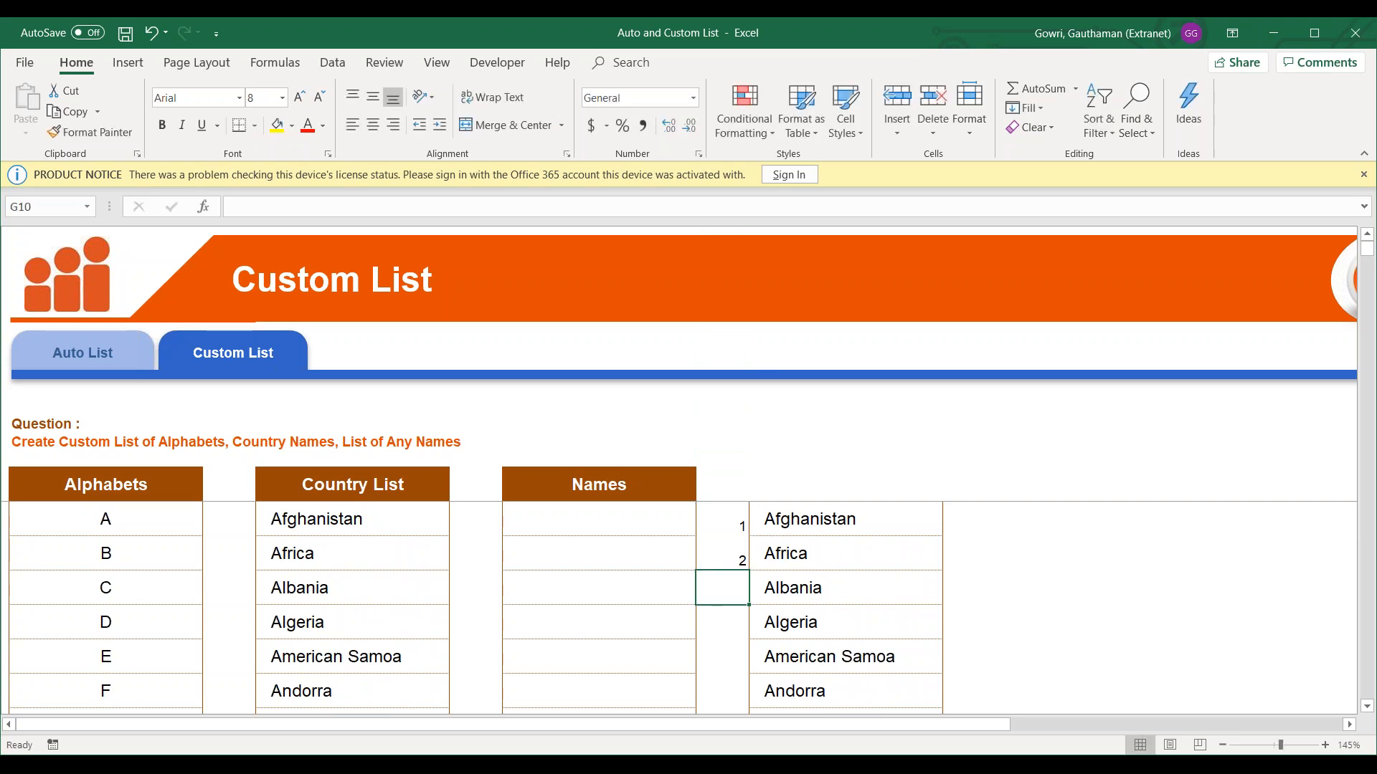
left_click_drag(728, 518, 731, 557)
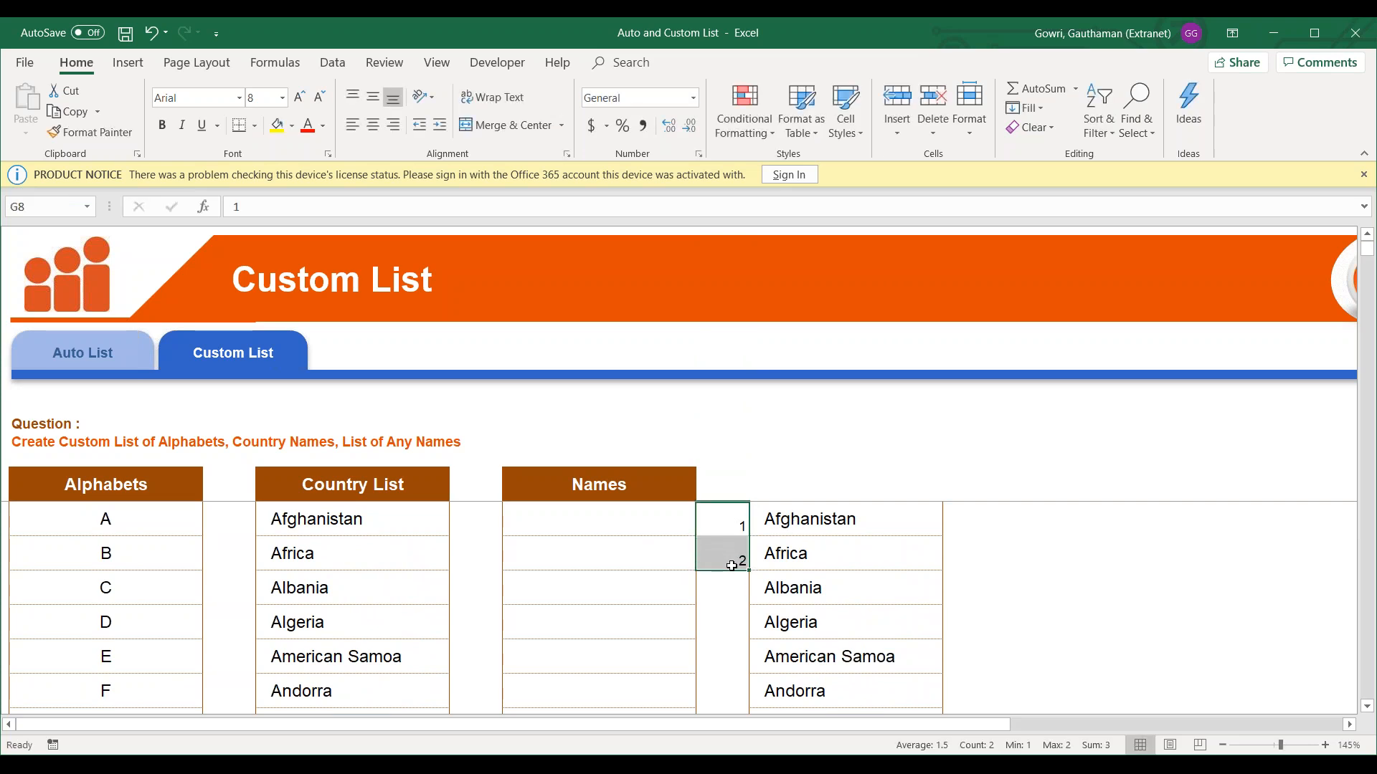
double_click(748, 572)
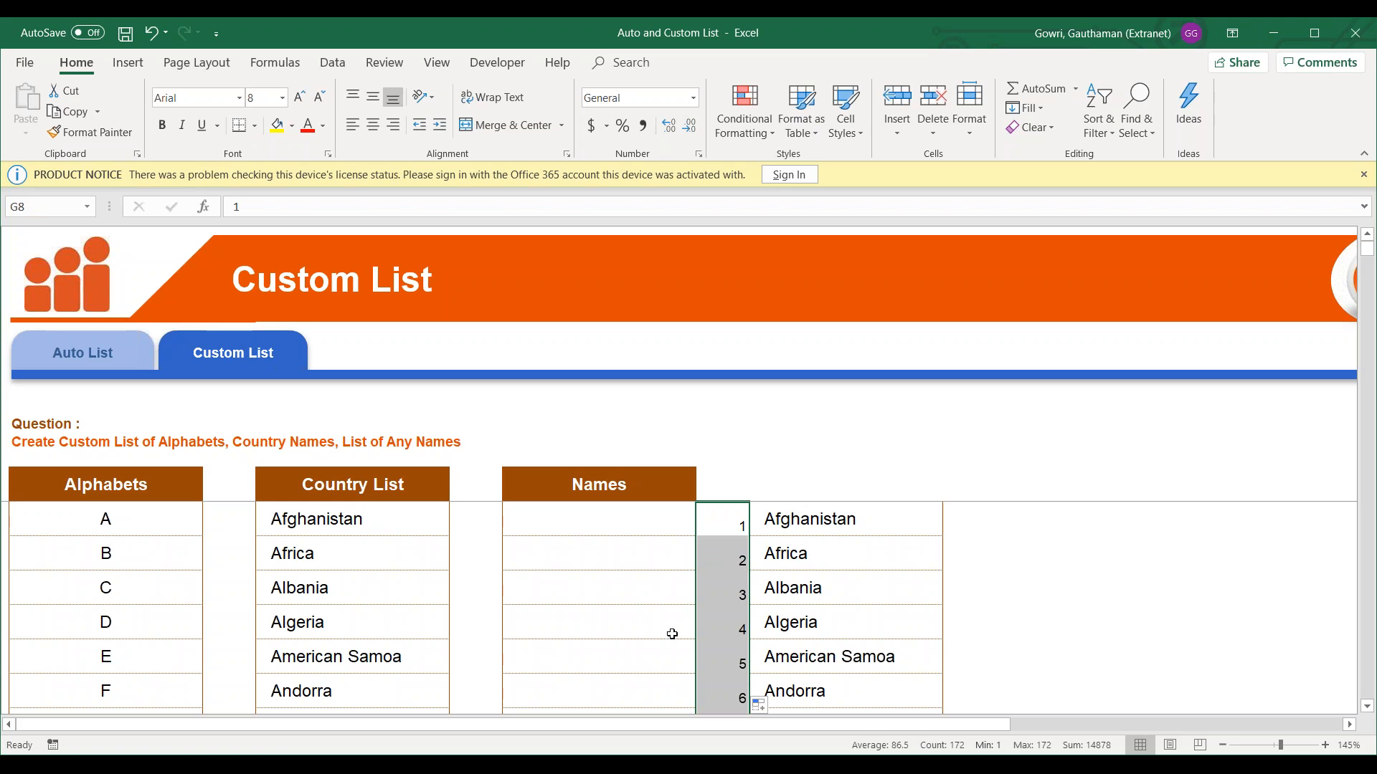
Check the last number beside the filled countries, and delete the numbers and countries in G8:H179.
left_click(742, 629)
key("ctrl+Down")
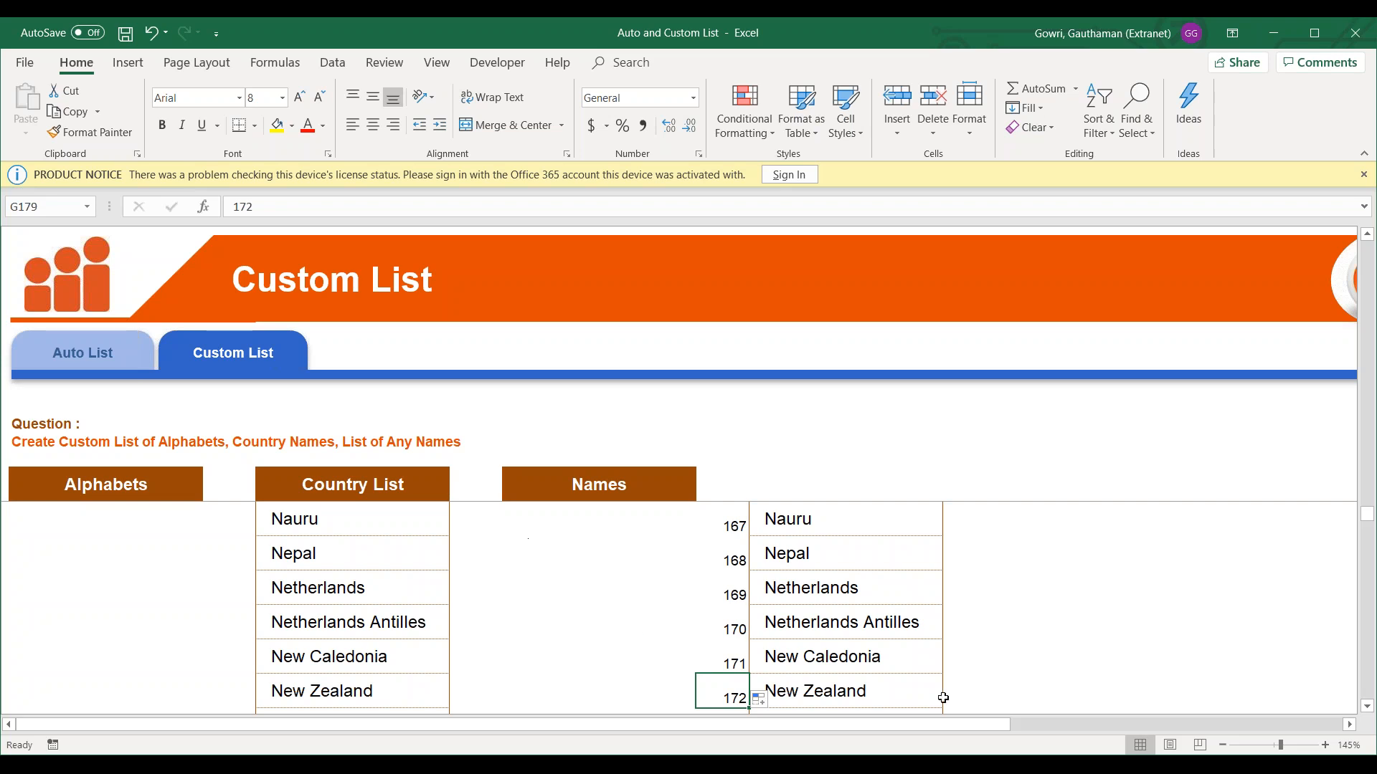
left_click(812, 634)
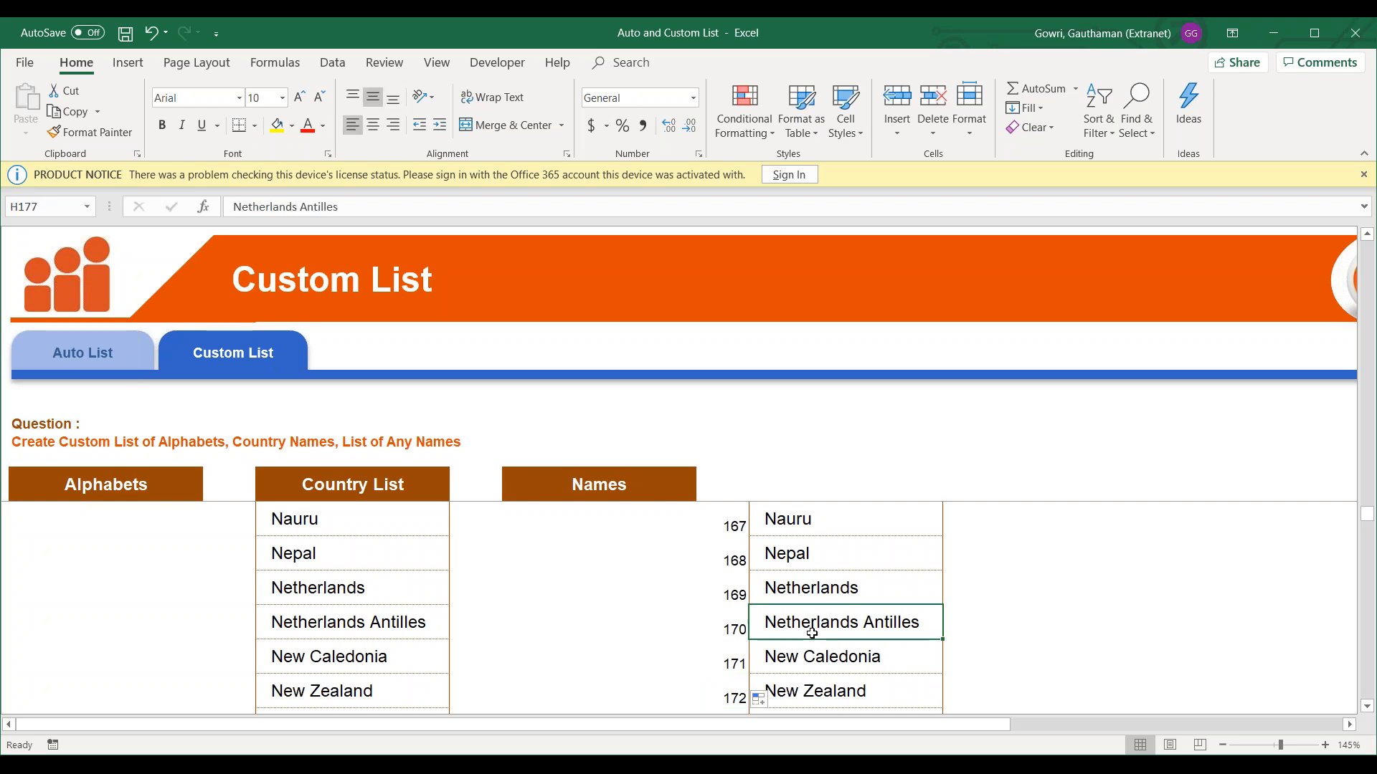
key("ctrl+Up")
key("Left")
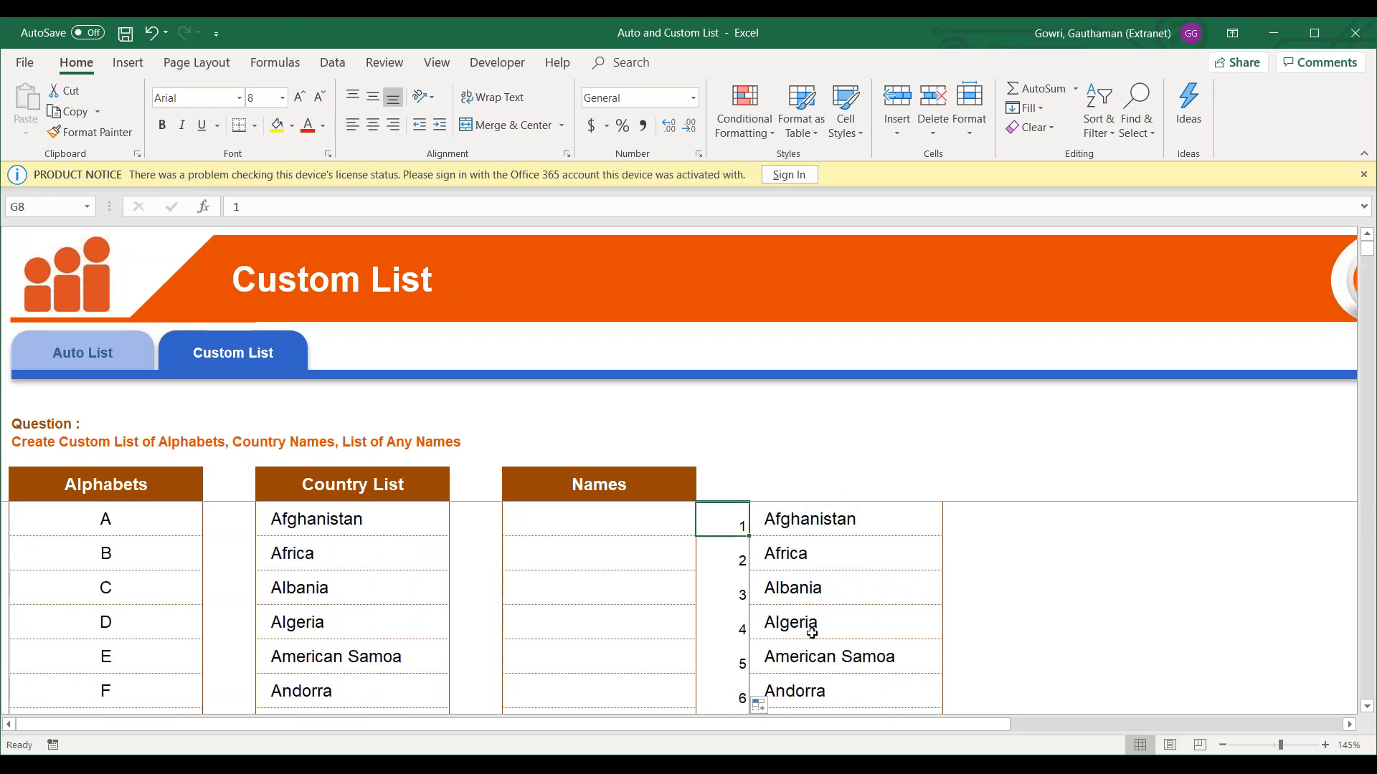
key("ctrl+shift+Down")
key("shift+Right")
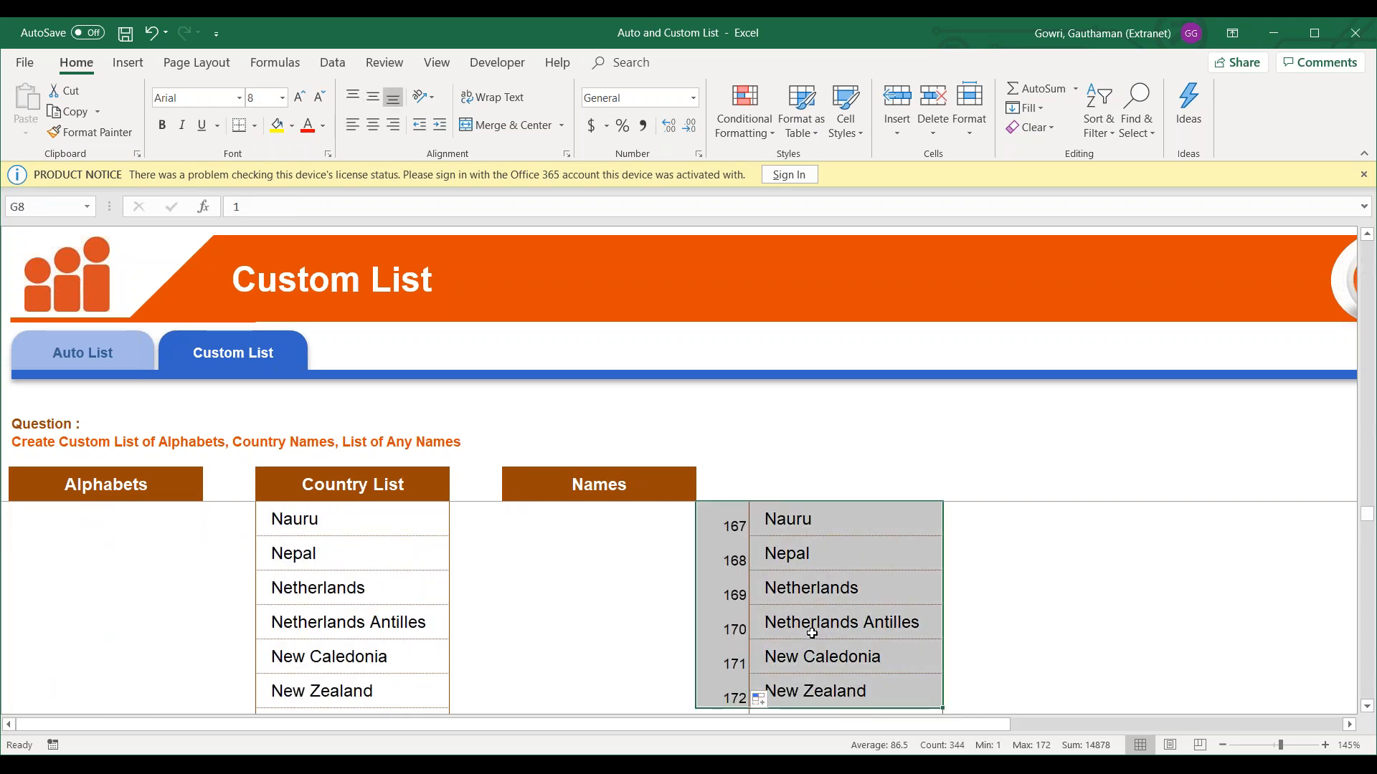
key("Delete")
key("Up")
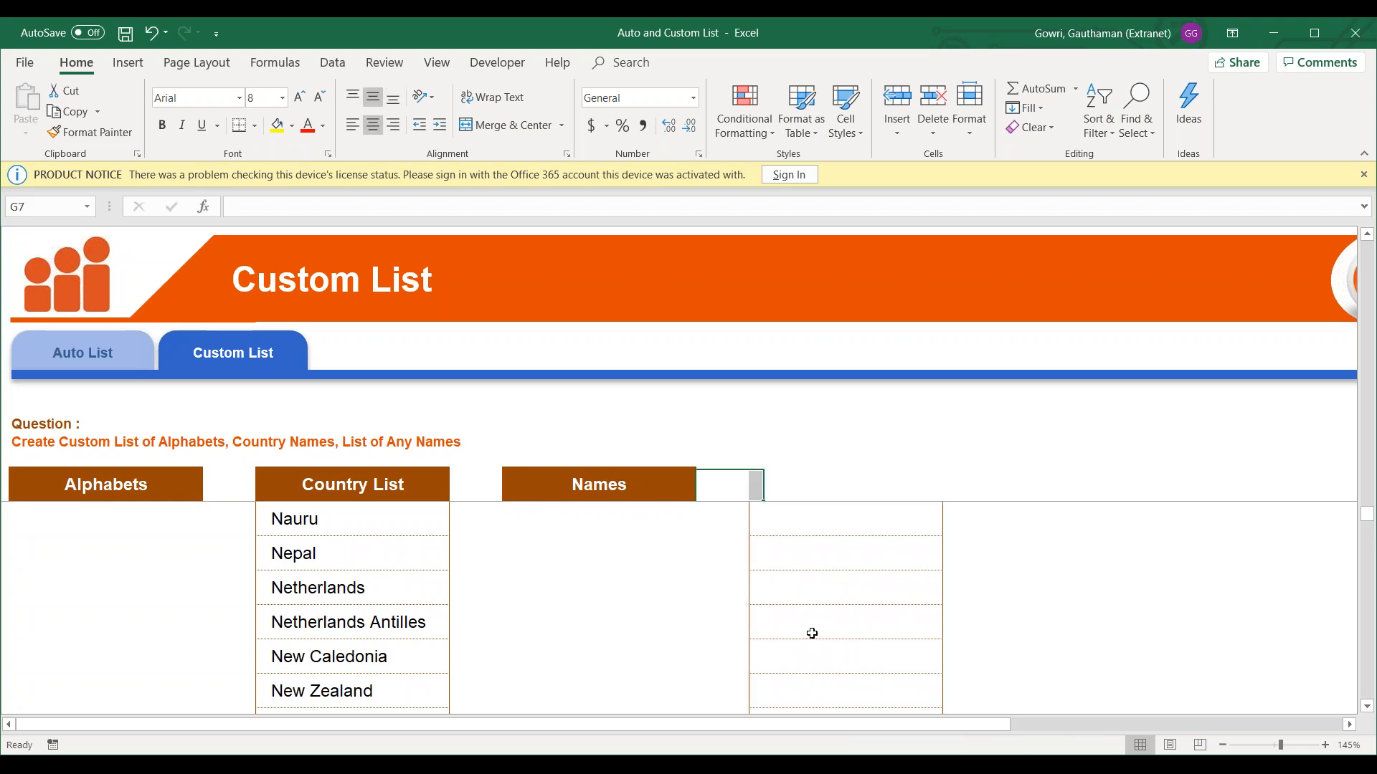
key("Down")
key("Right")
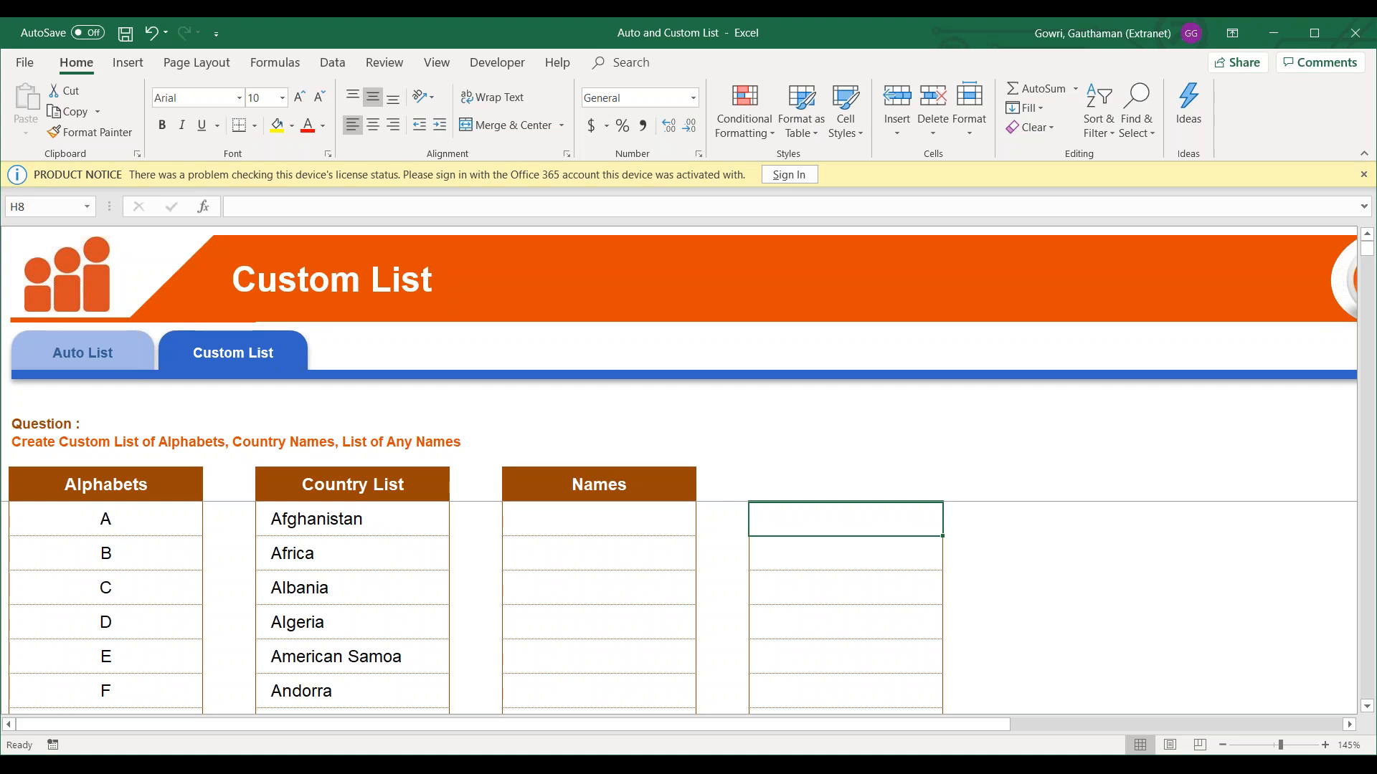
Enter two sample first names in F8 and F9 under the Names header.
left_click(618, 482)
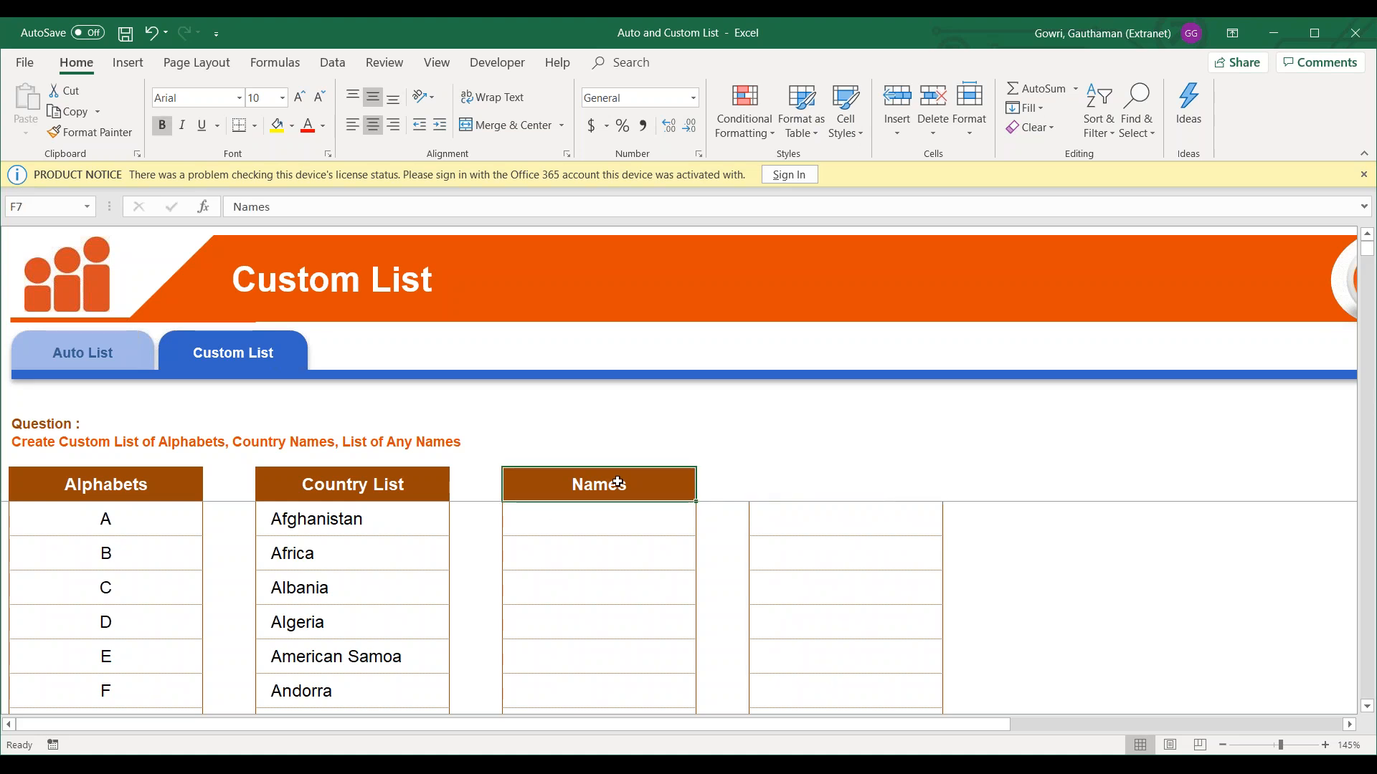
key("Return")
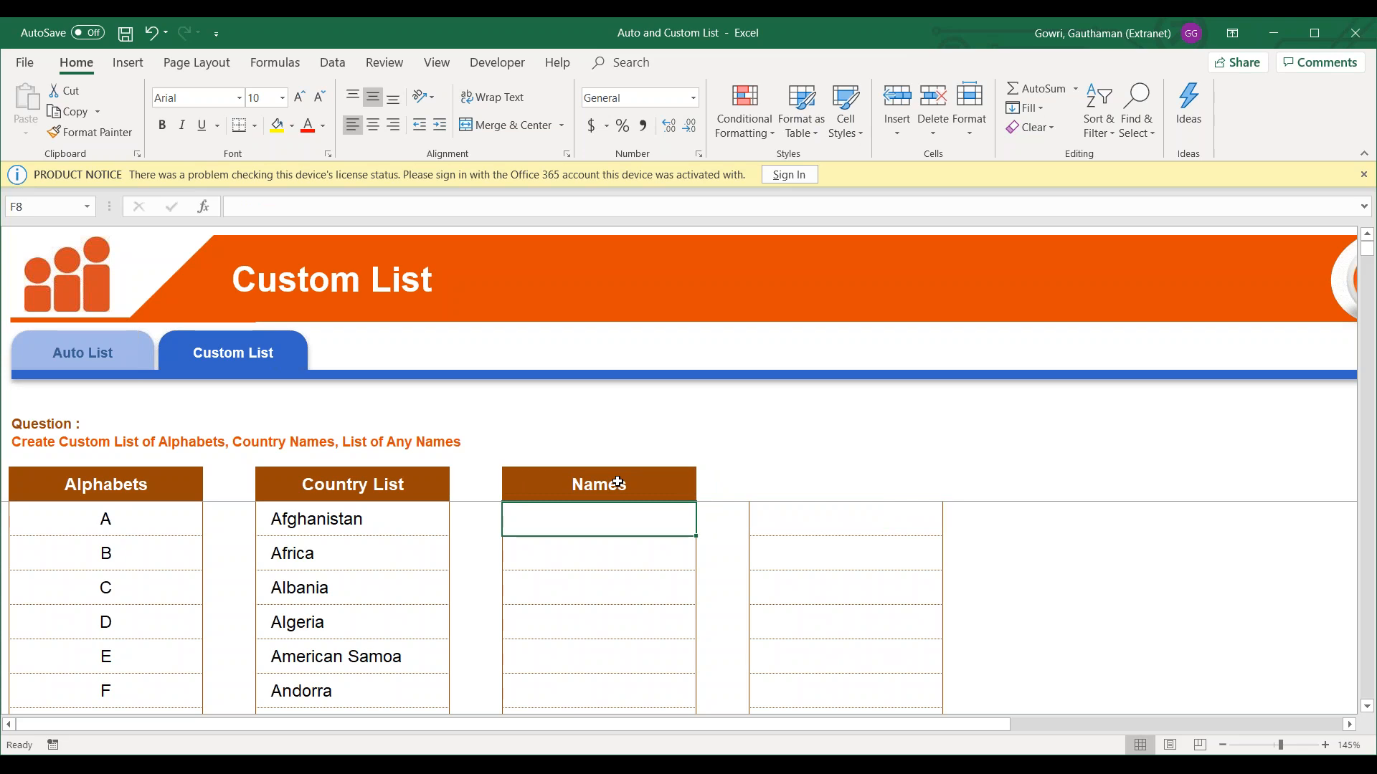
type("Srini")
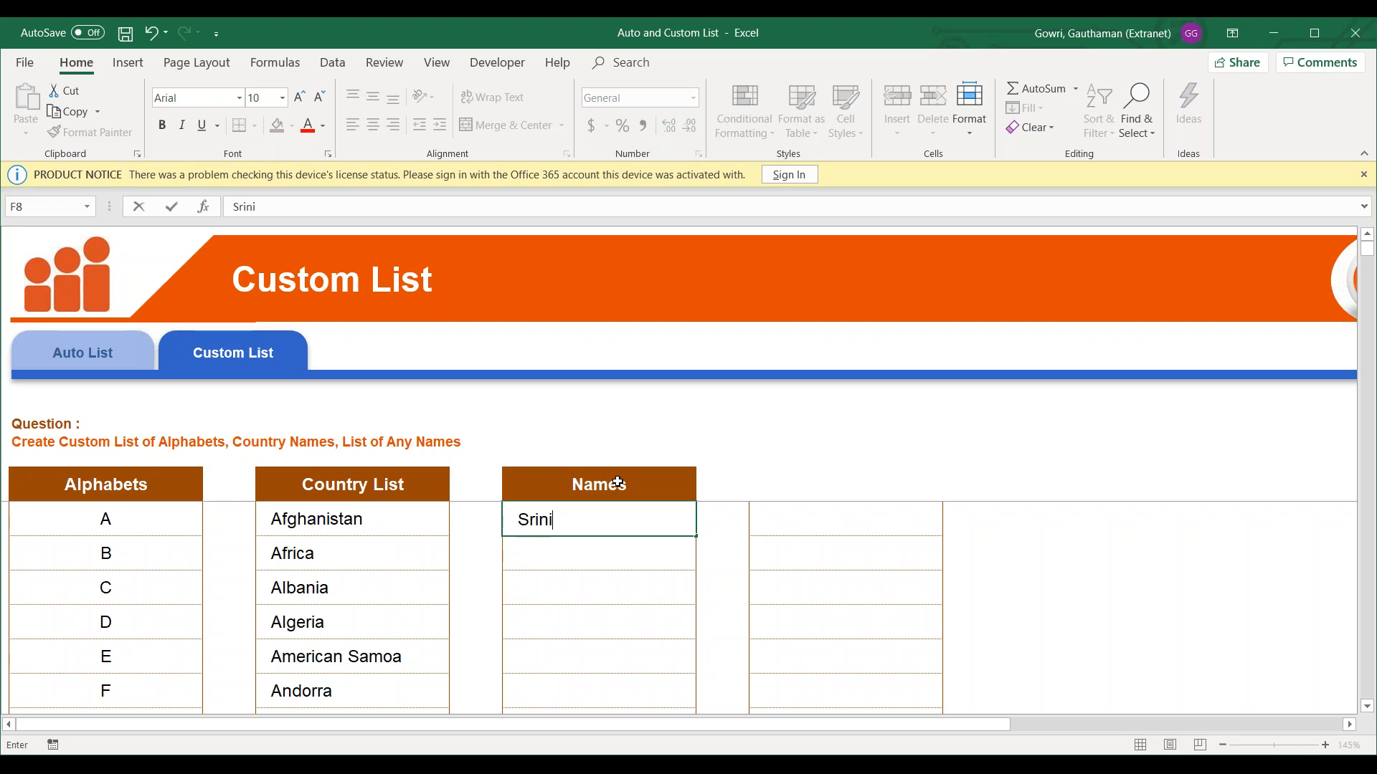
type("vas")
key("Return")
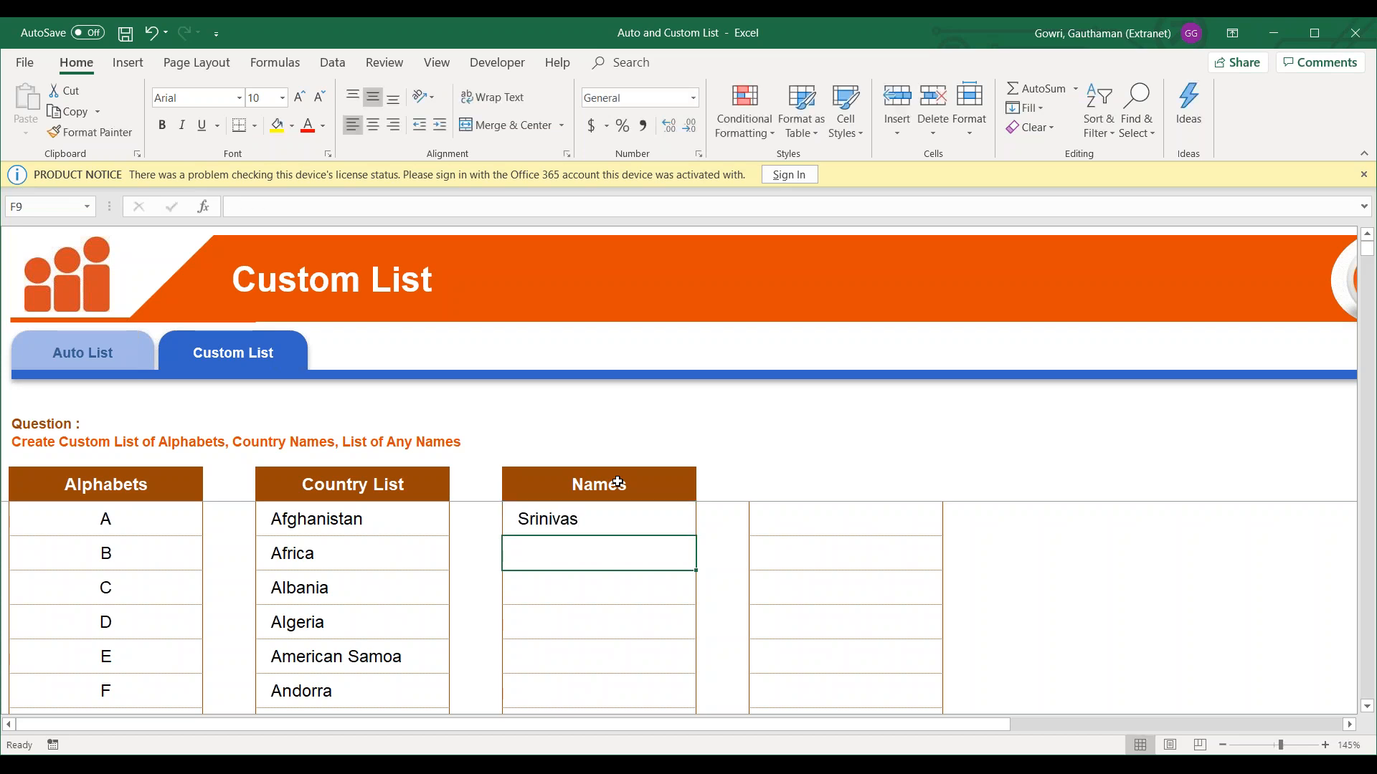
type("Namratha")
key("Return")
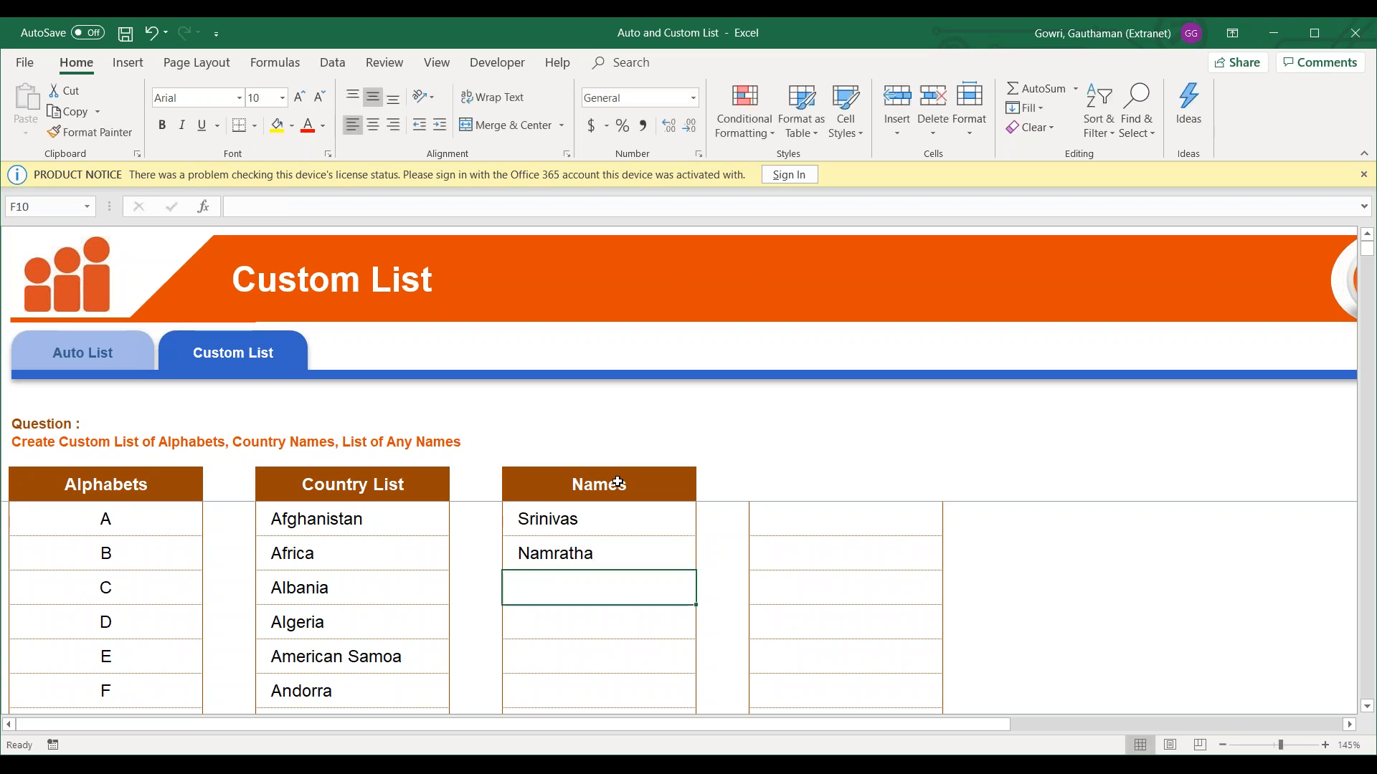
Add four more sample first names in F10:F13 to complete the Names column.
type("RAmu")
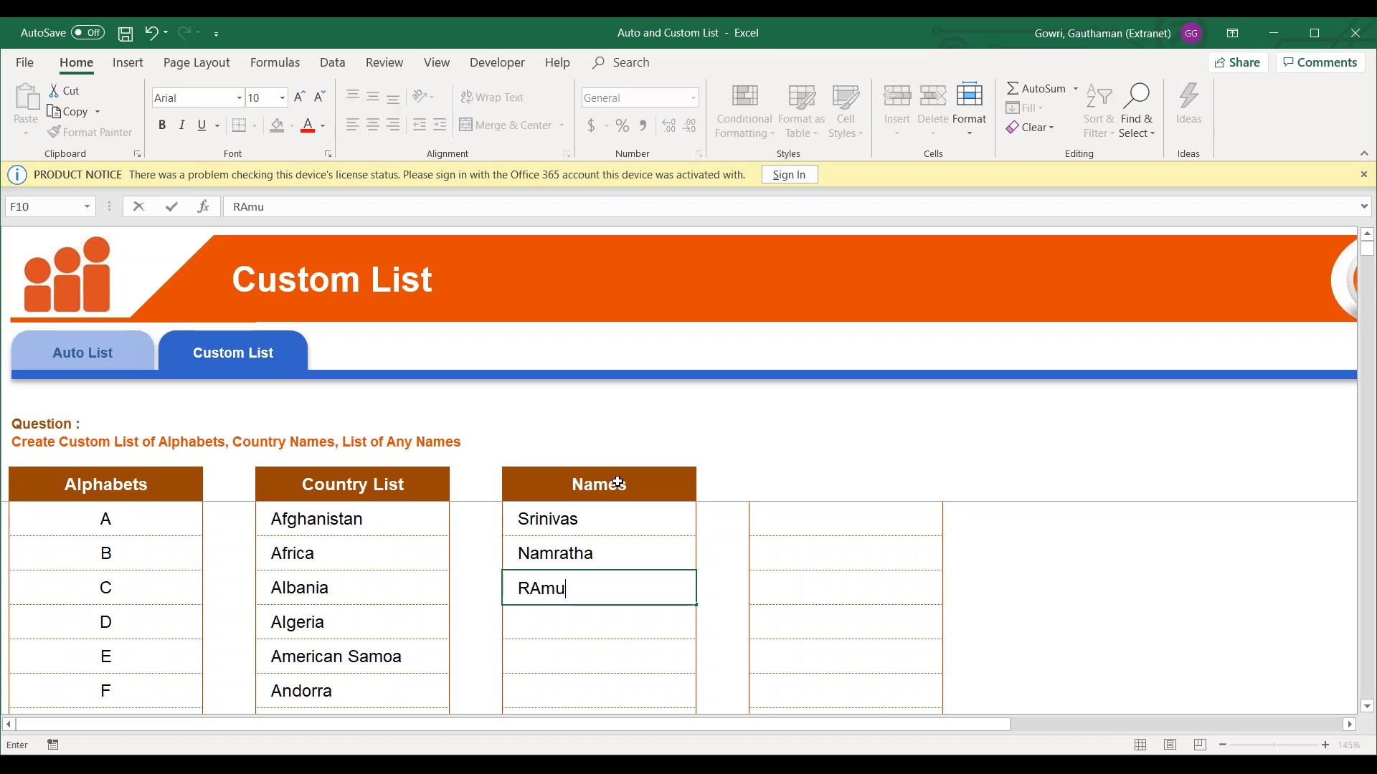
key("BackSpace")
type("ya")
key("Return")
type("Aadi")
key("Return")
type("Vidya")
key("Return")
type("Uma")
key("Return")
key("Up")
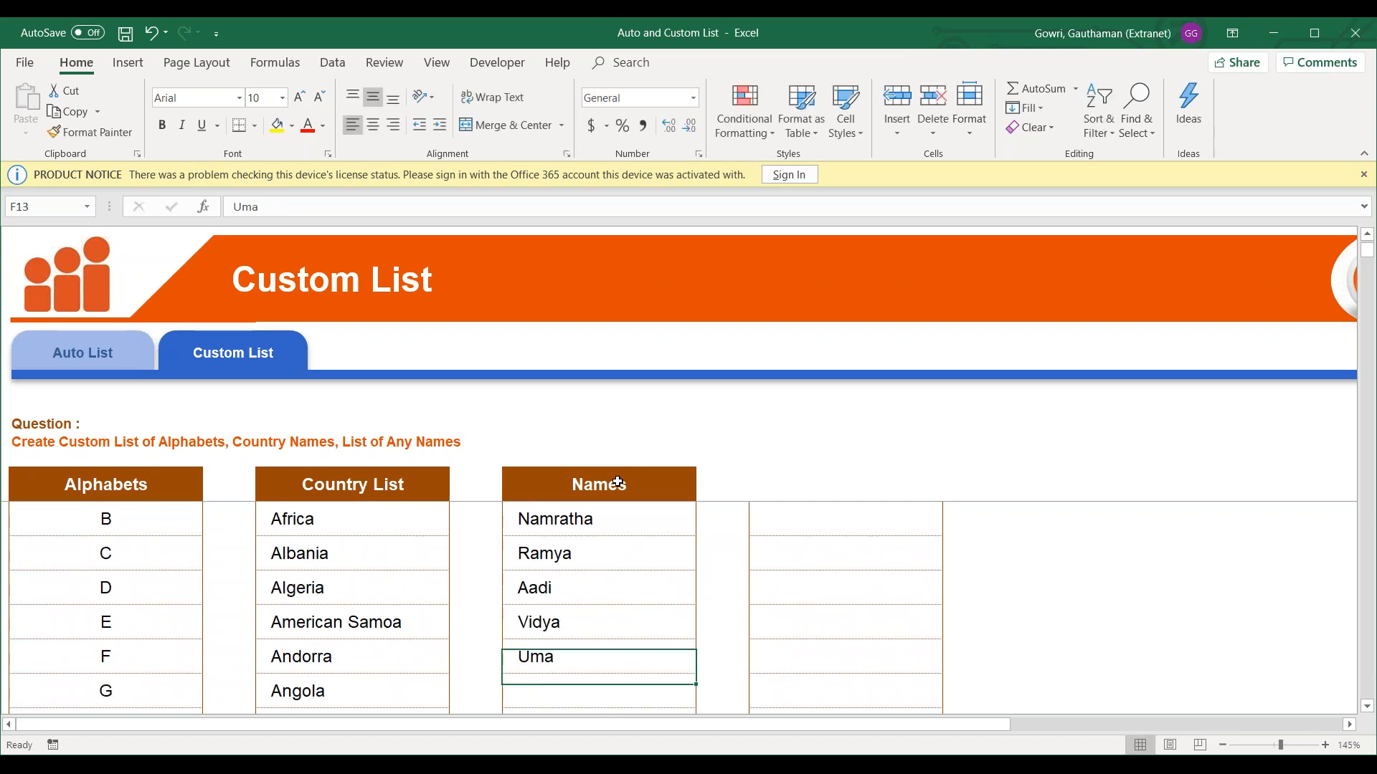
key("ctrl+Up")
key("Down")
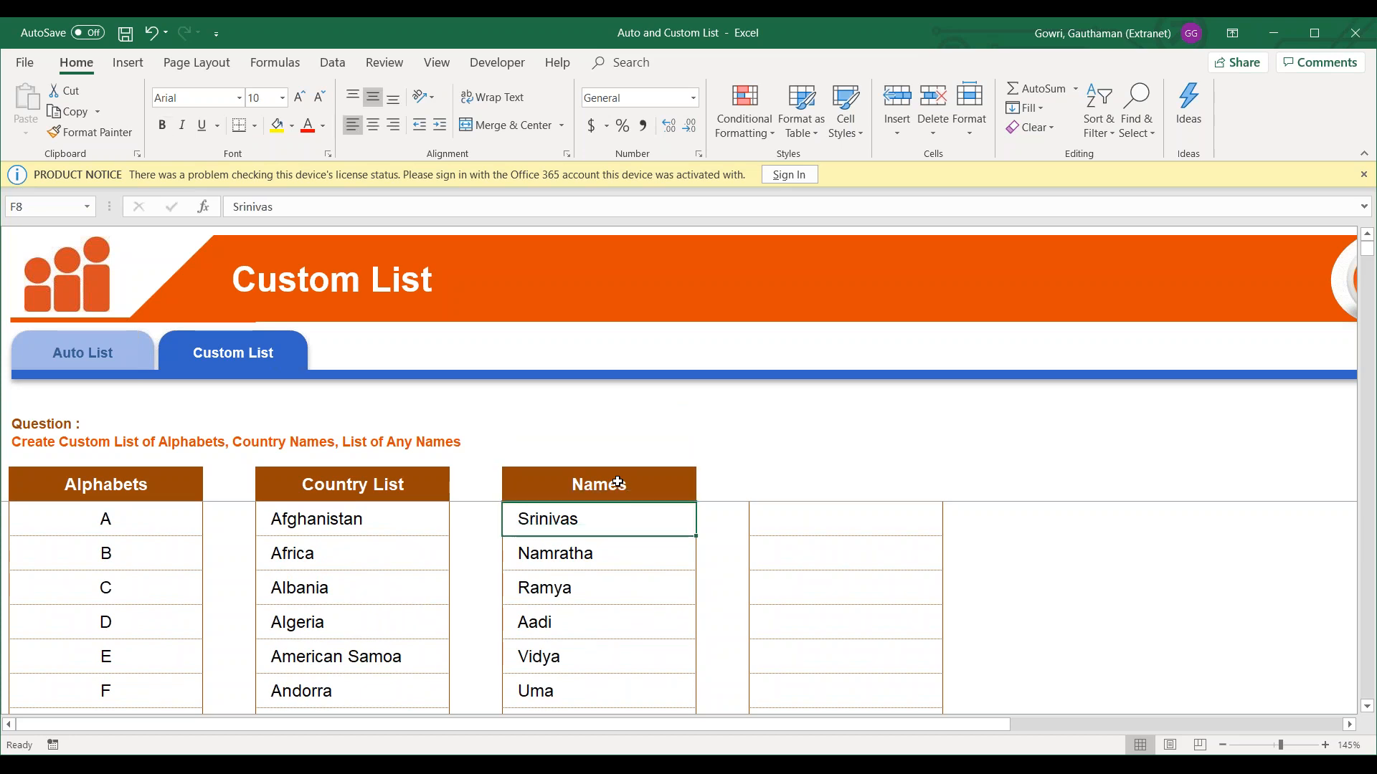
key("ctrl+shift+Down")
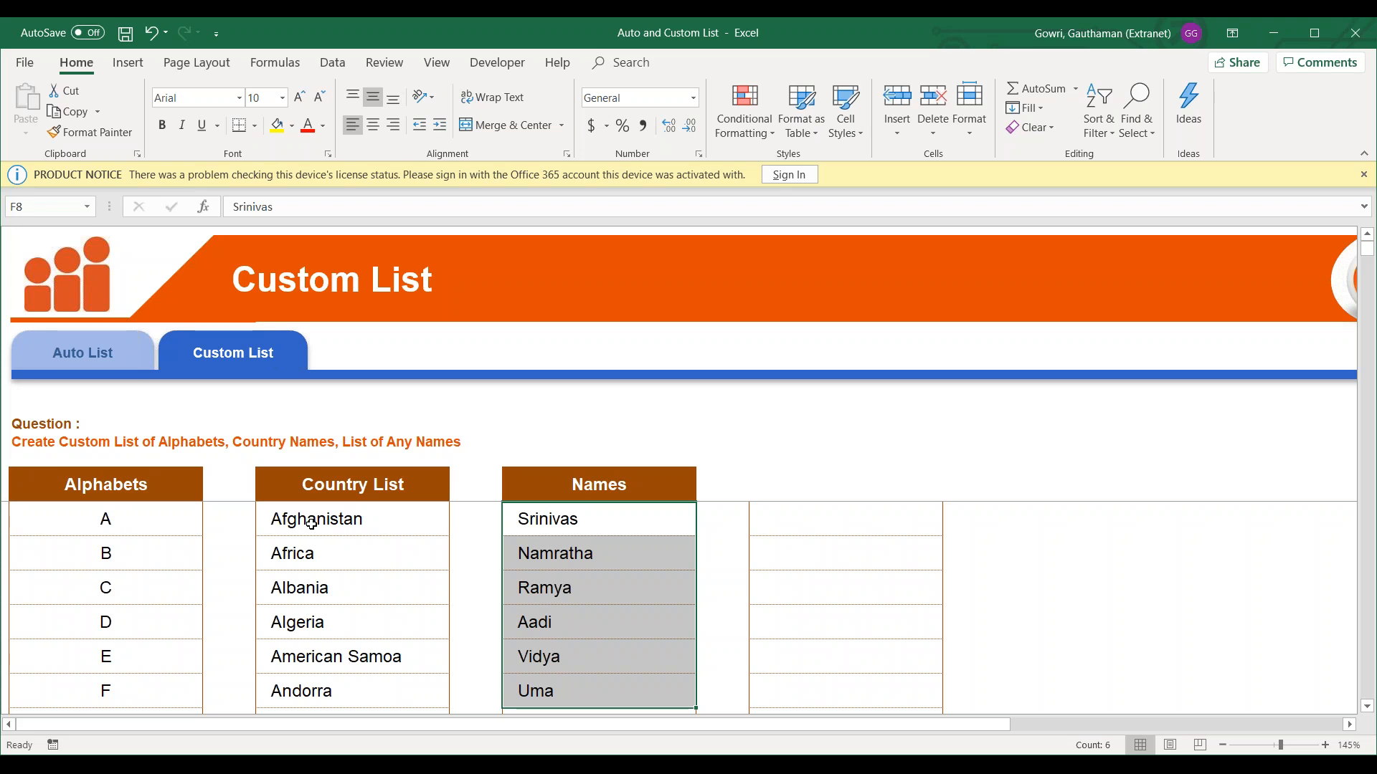
left_click(234, 522)
left_click(242, 558)
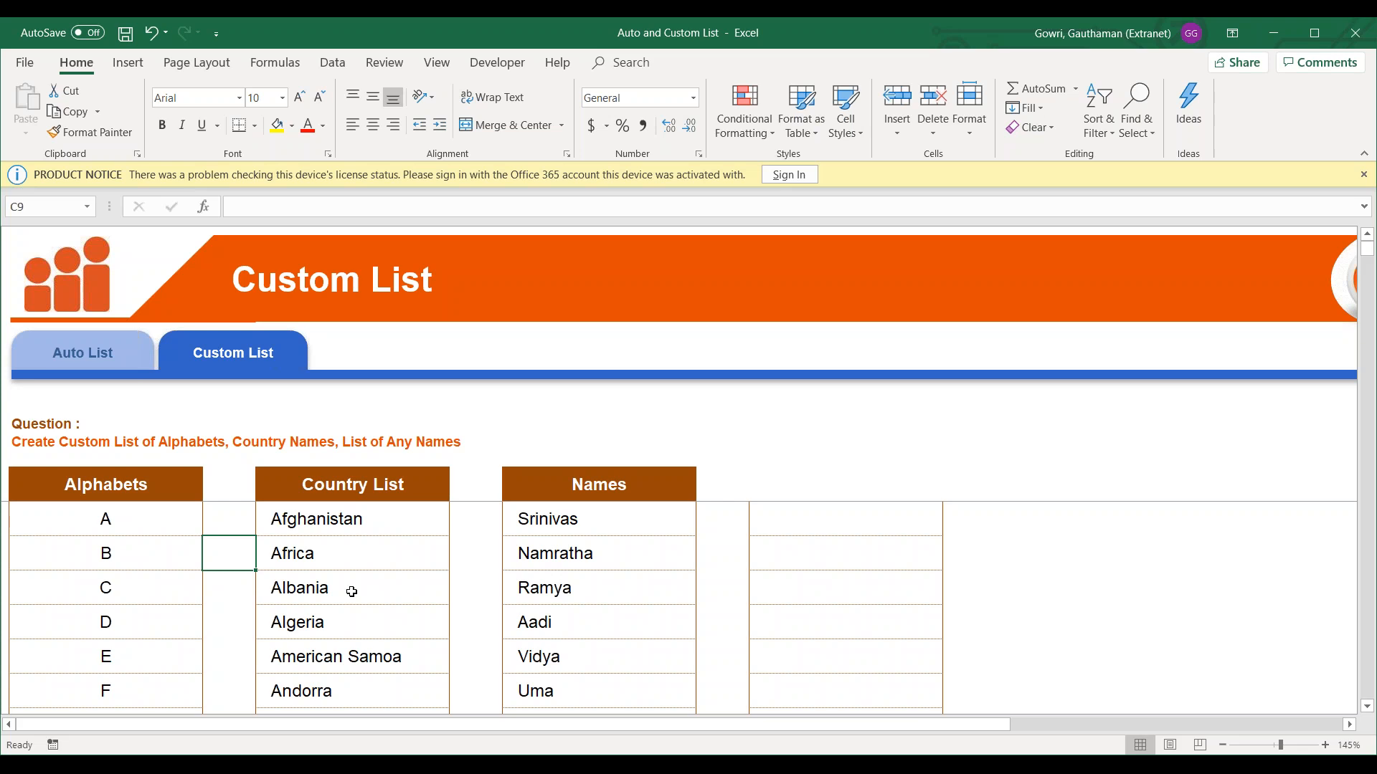
Sort the Names column by cell values from A to Z, treating F7 as the header.
left_click(575, 489)
key("ctrl+shift+Down")
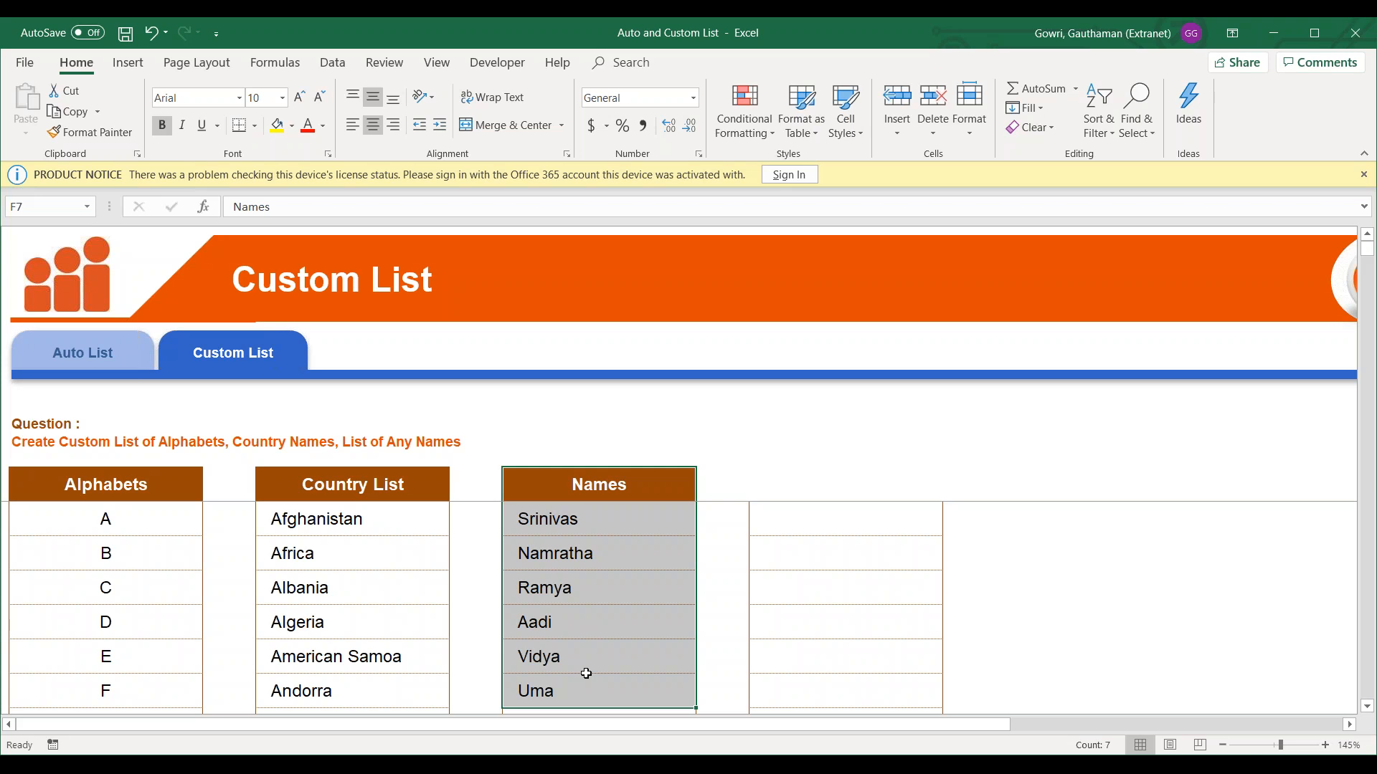
key("Return")
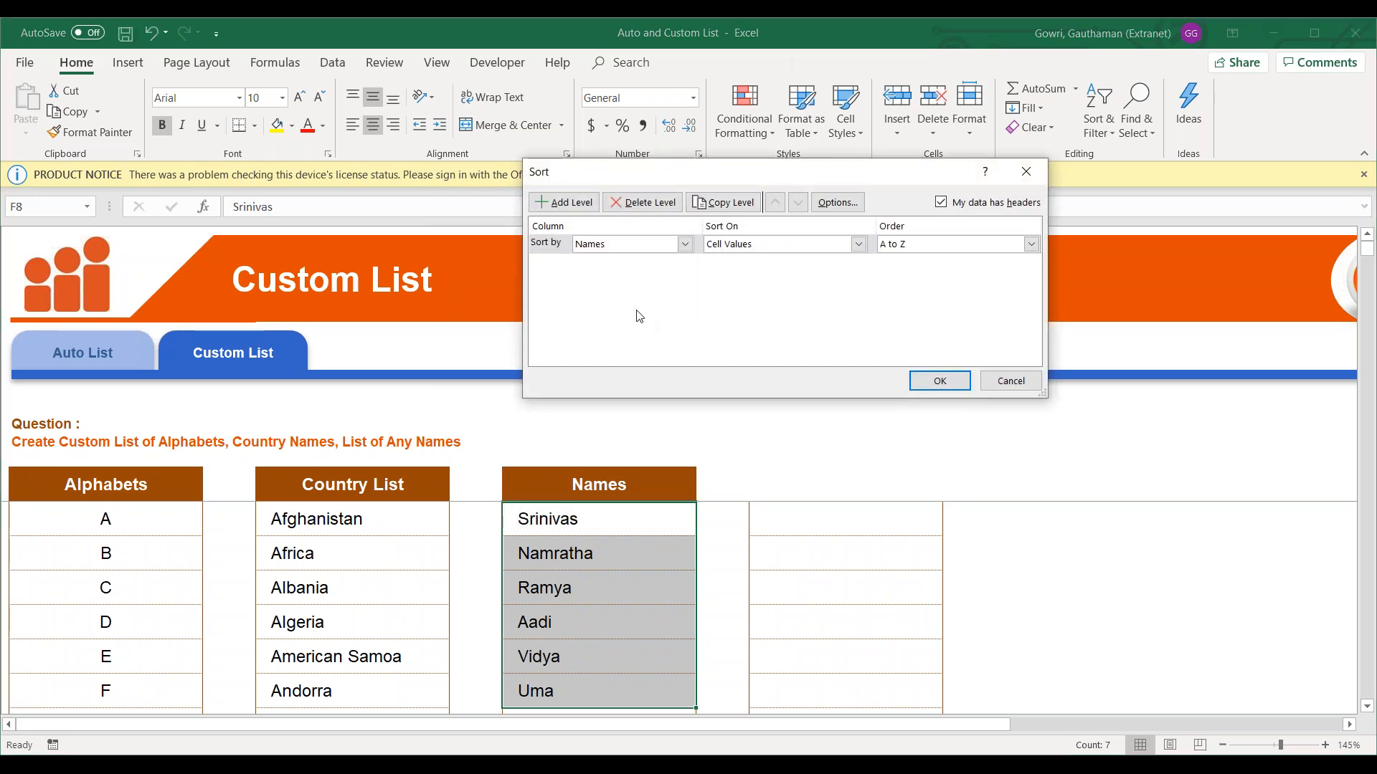
left_click(936, 377)
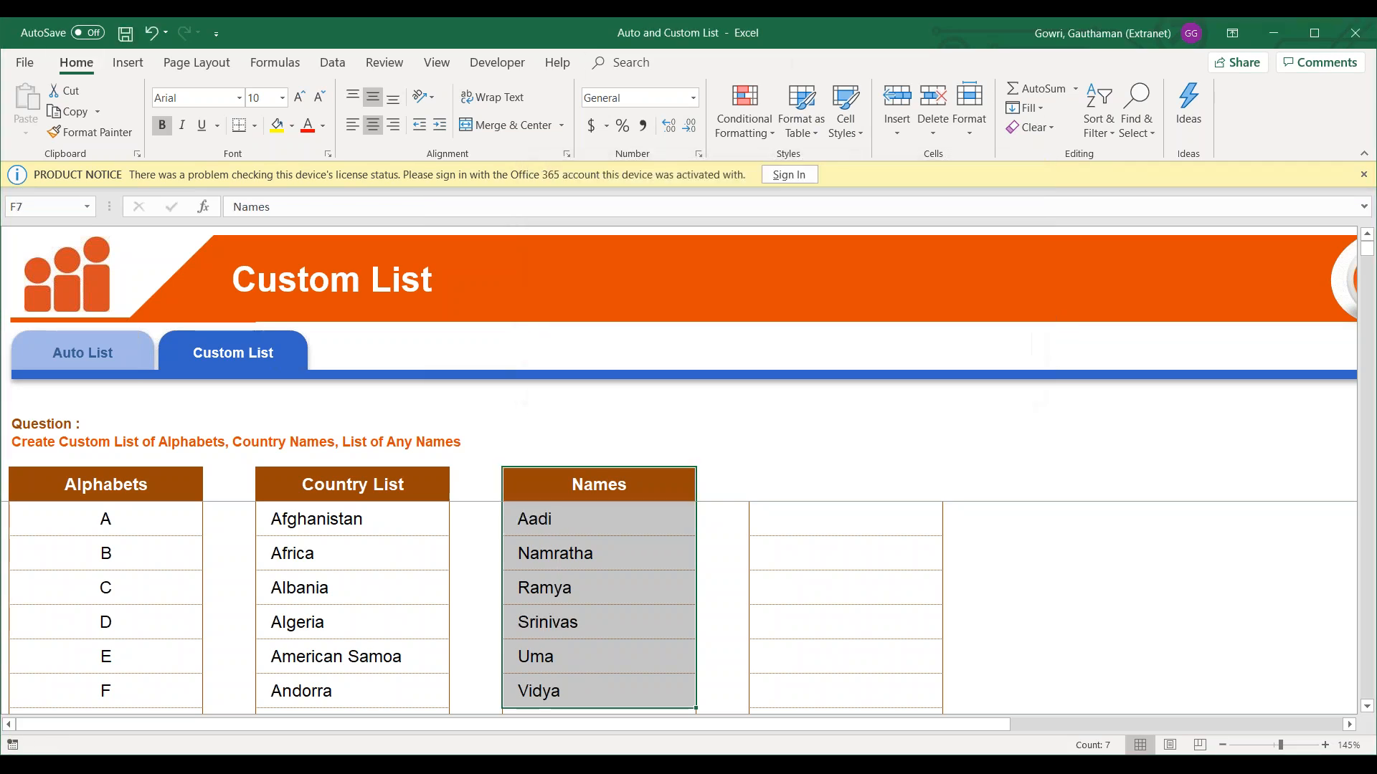
left_click(753, 598)
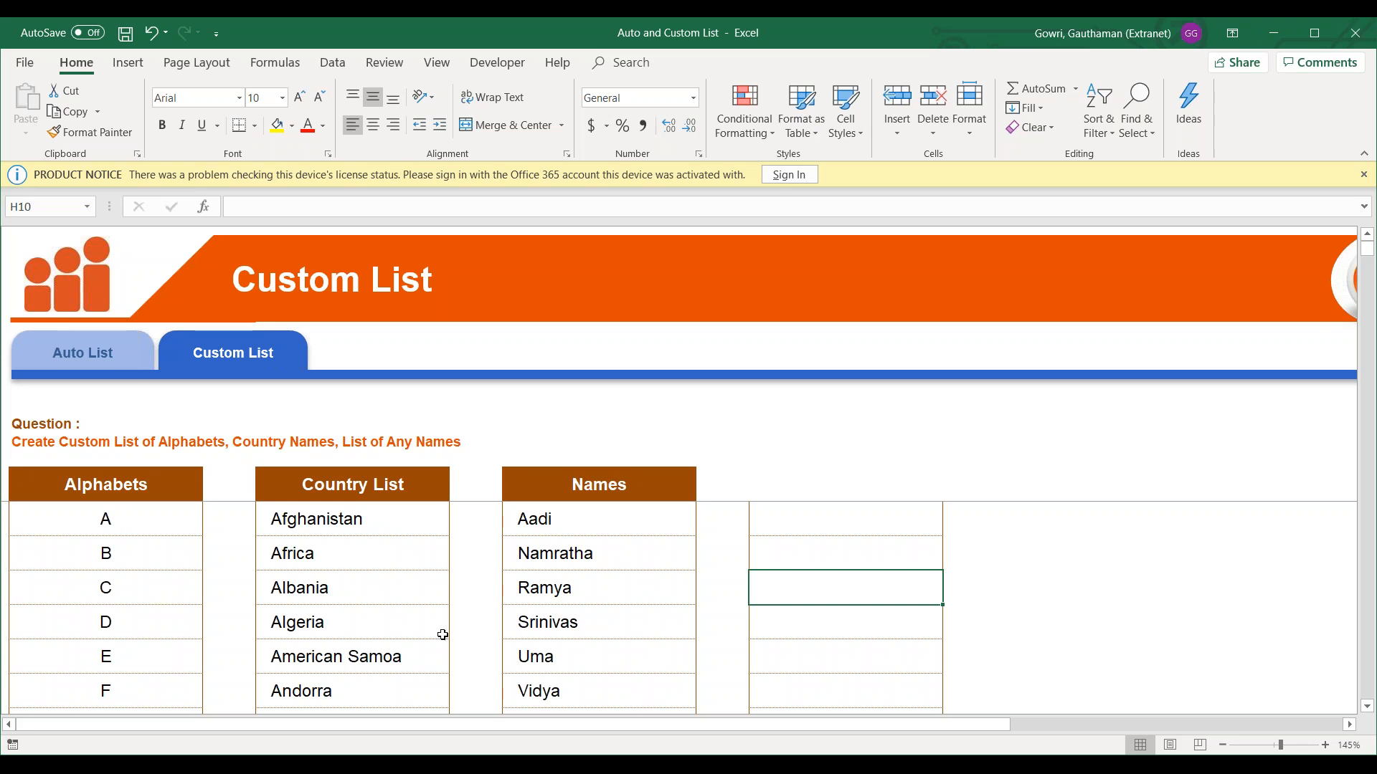
Enter the order numbers 1, 3 and 2 in E11, E12 and E13 beside the last three names.
left_click(470, 616)
type("1")
key("Return")
type("3")
key("Return")
type("2")
key("Return")
Enter the order numbers 4, 5 and 6 in E10, E9 and E8 beside the first three names.
key("Up")
key("Up")
key("Up")
key("Up")
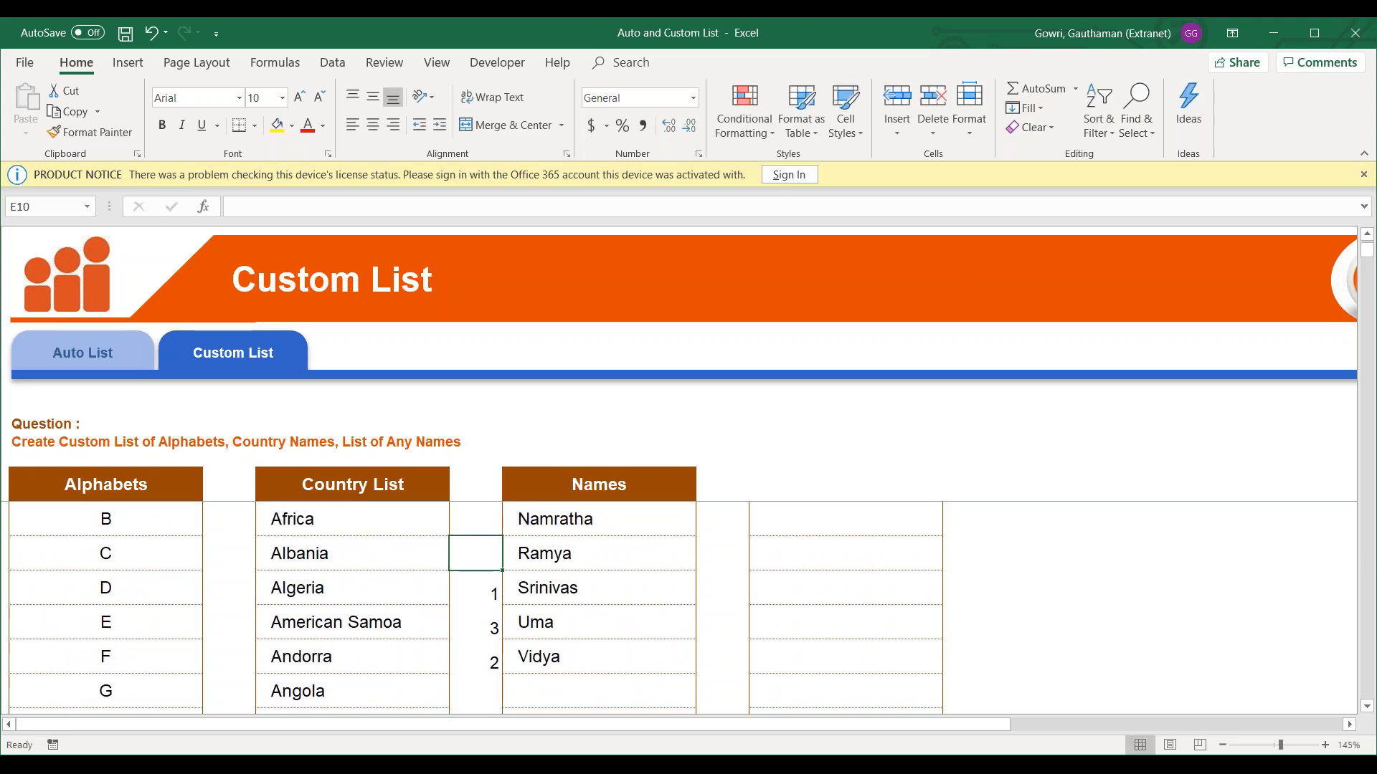
type("4")
key("Return")
key("Up")
key("Up")
key("Up")
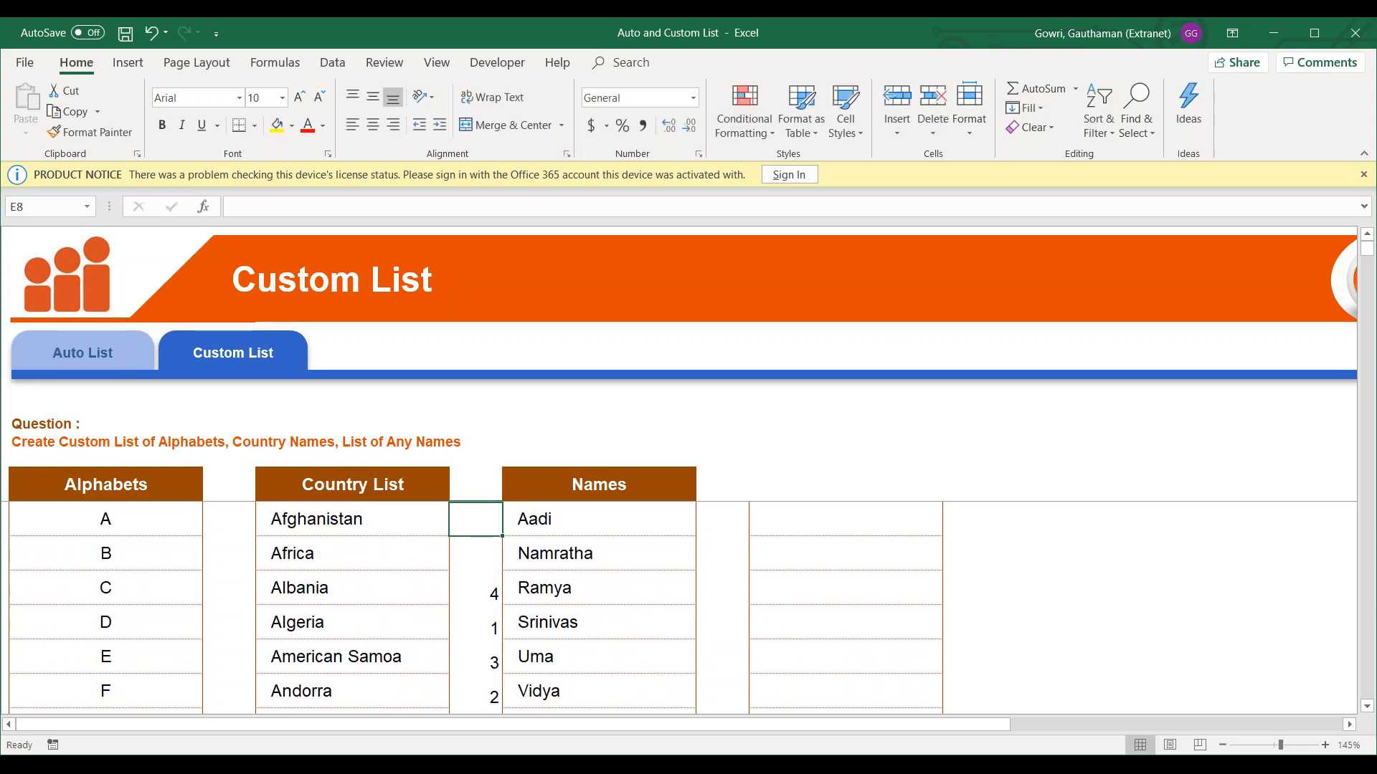
key("F2")
type("5")
key("Return")
Sort the order numbers and names together by Column E, from smallest to largest, with headers.
left_click_drag(483, 483, 600, 710)
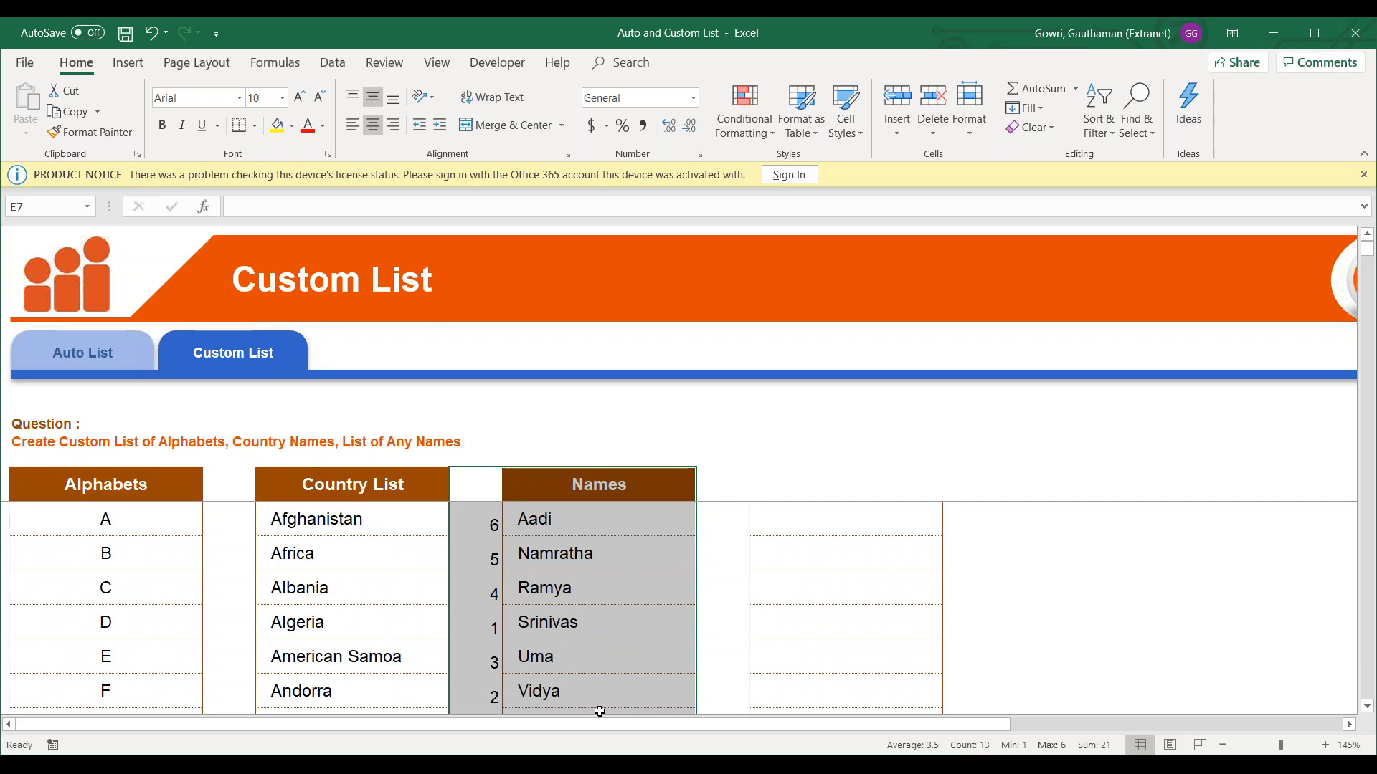
key("alt+d")
key("s")
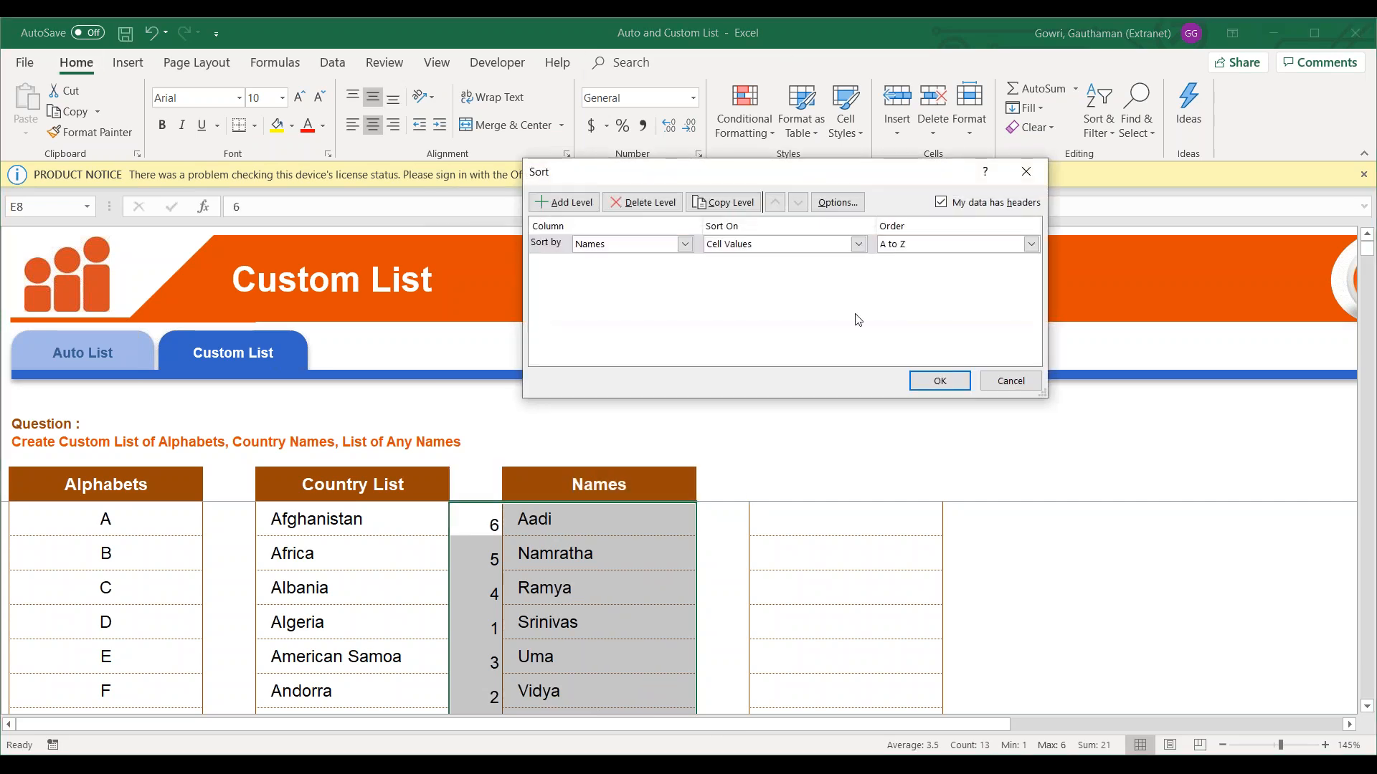
left_click(685, 245)
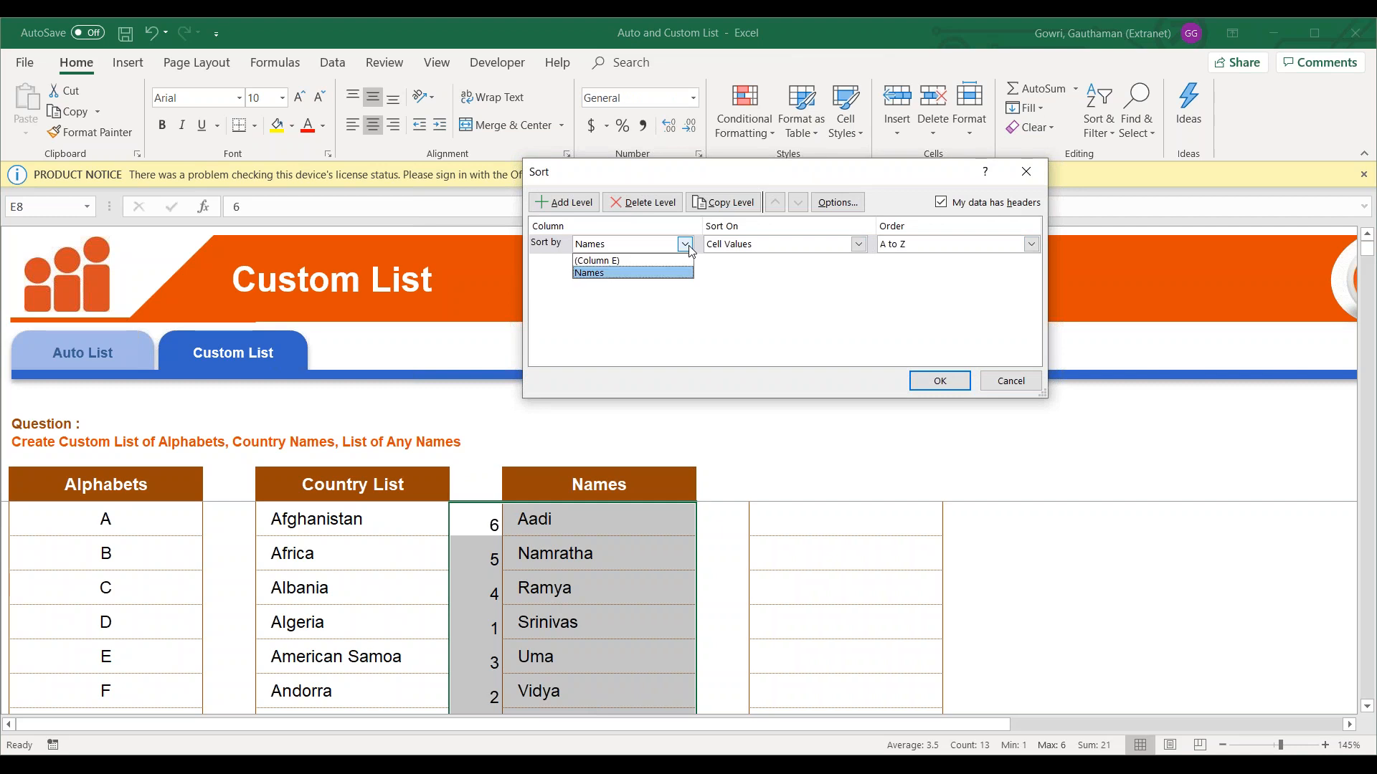
left_click(674, 261)
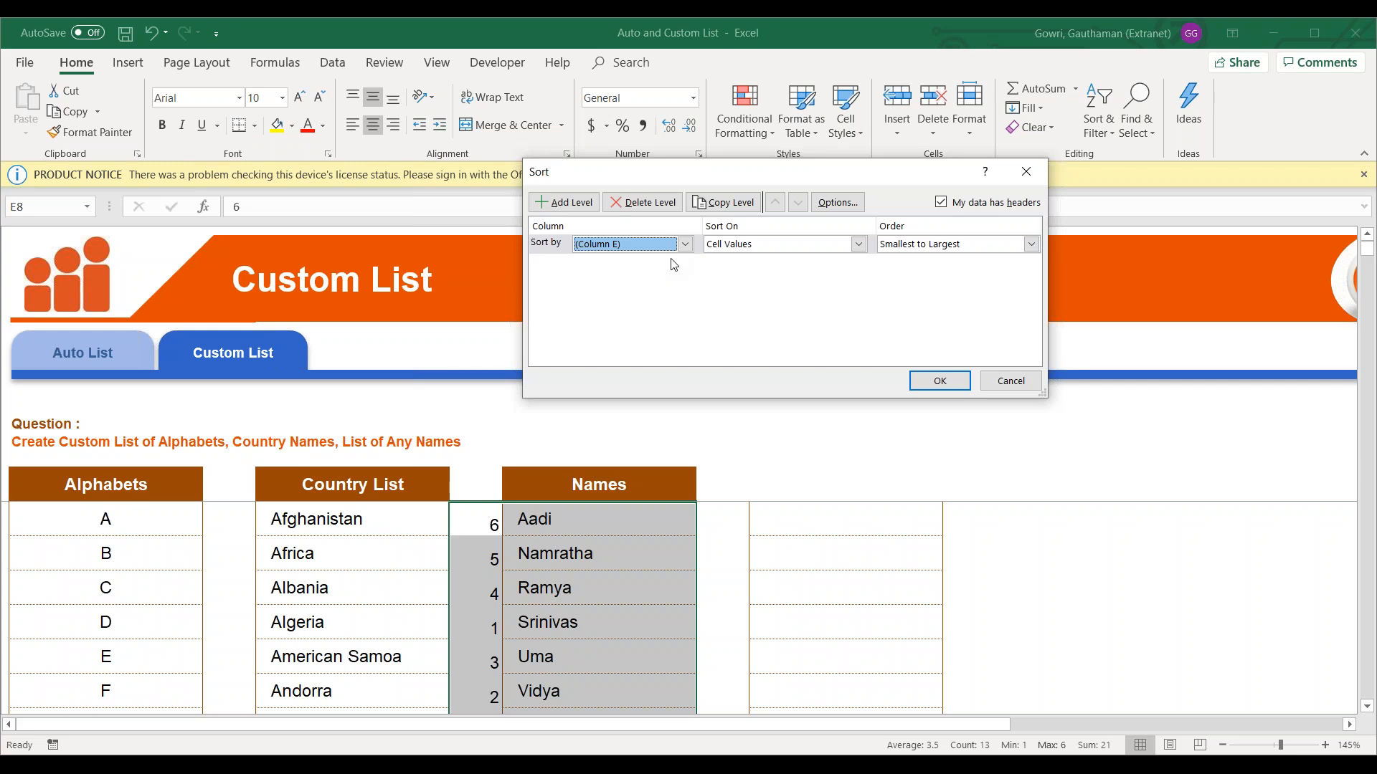
left_click(922, 390)
left_click(623, 589)
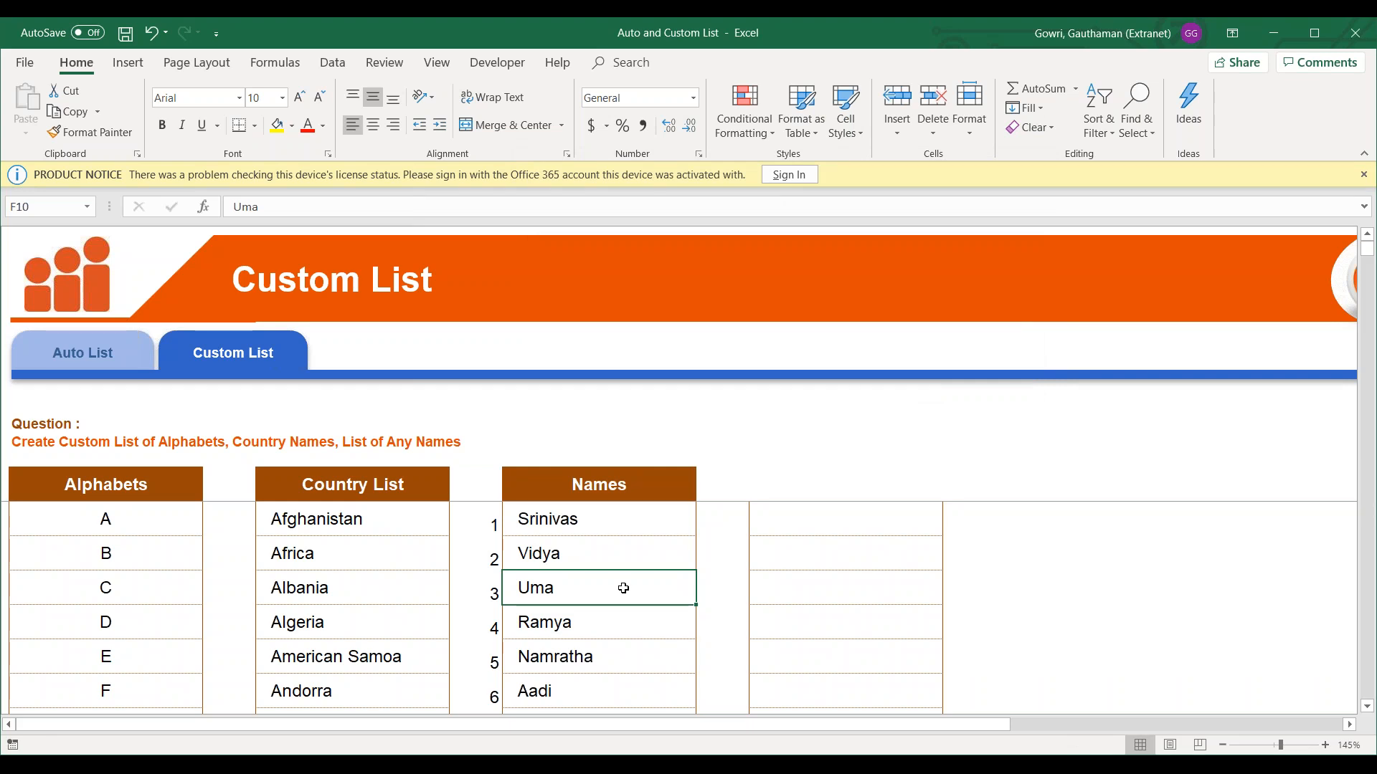
Delete the order numbers in E8:E13 beside the sorted names.
left_click(480, 511)
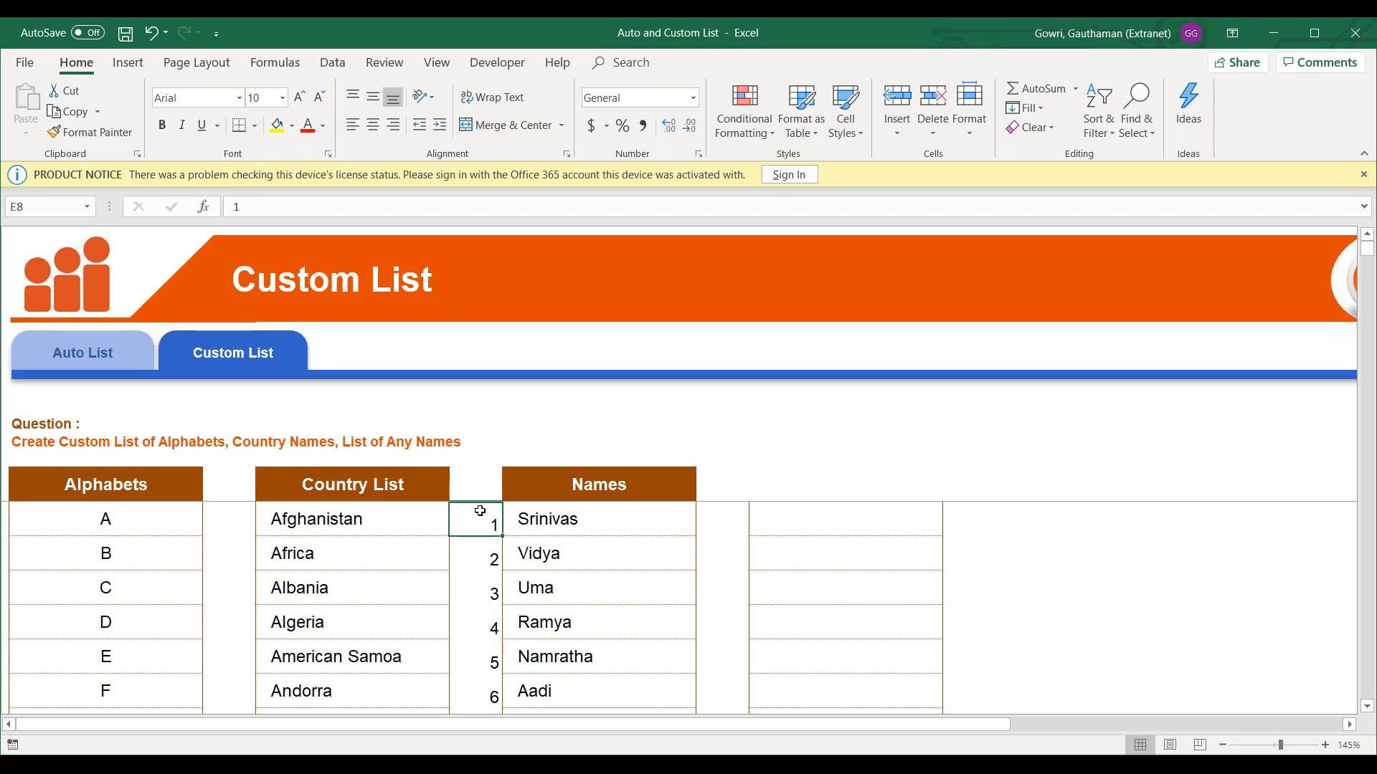
key("ctrl+shift+Down")
key("Delete")
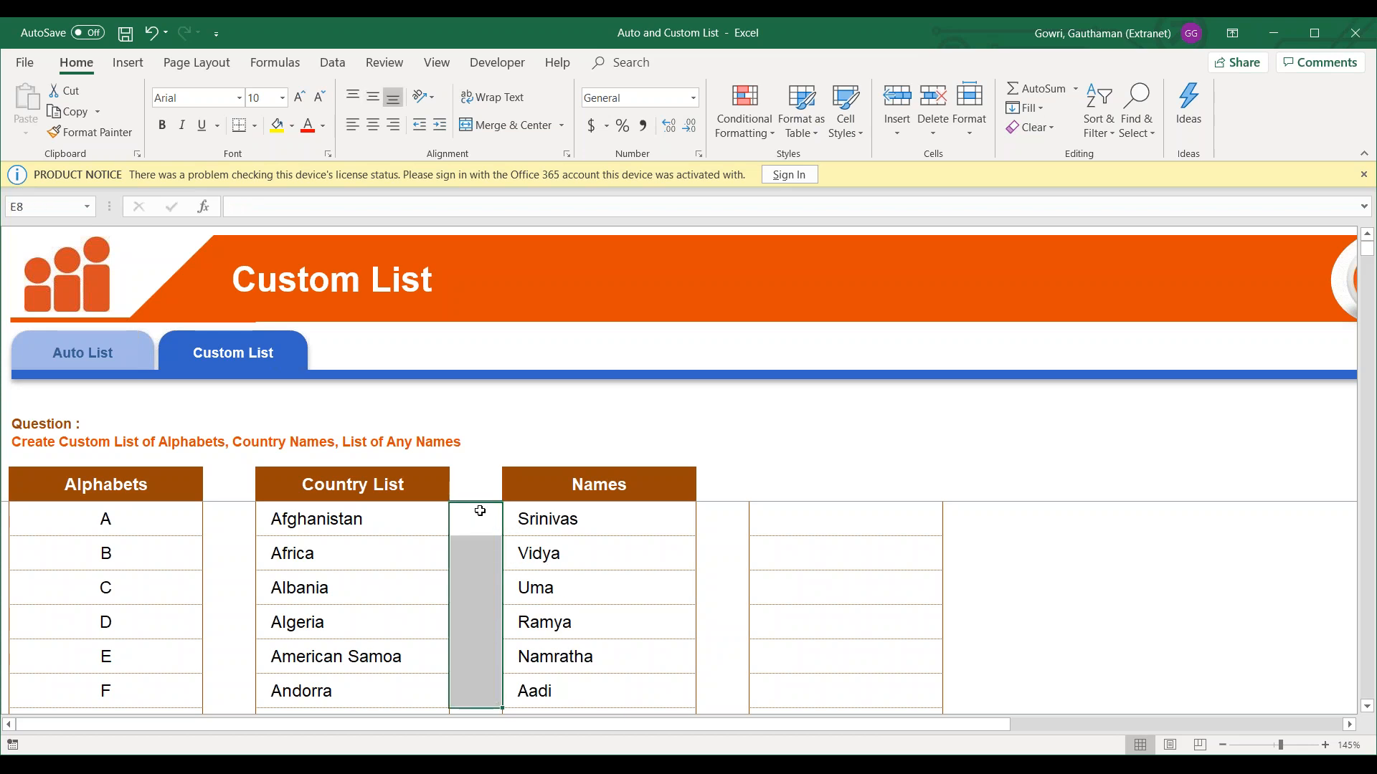
left_click(564, 556)
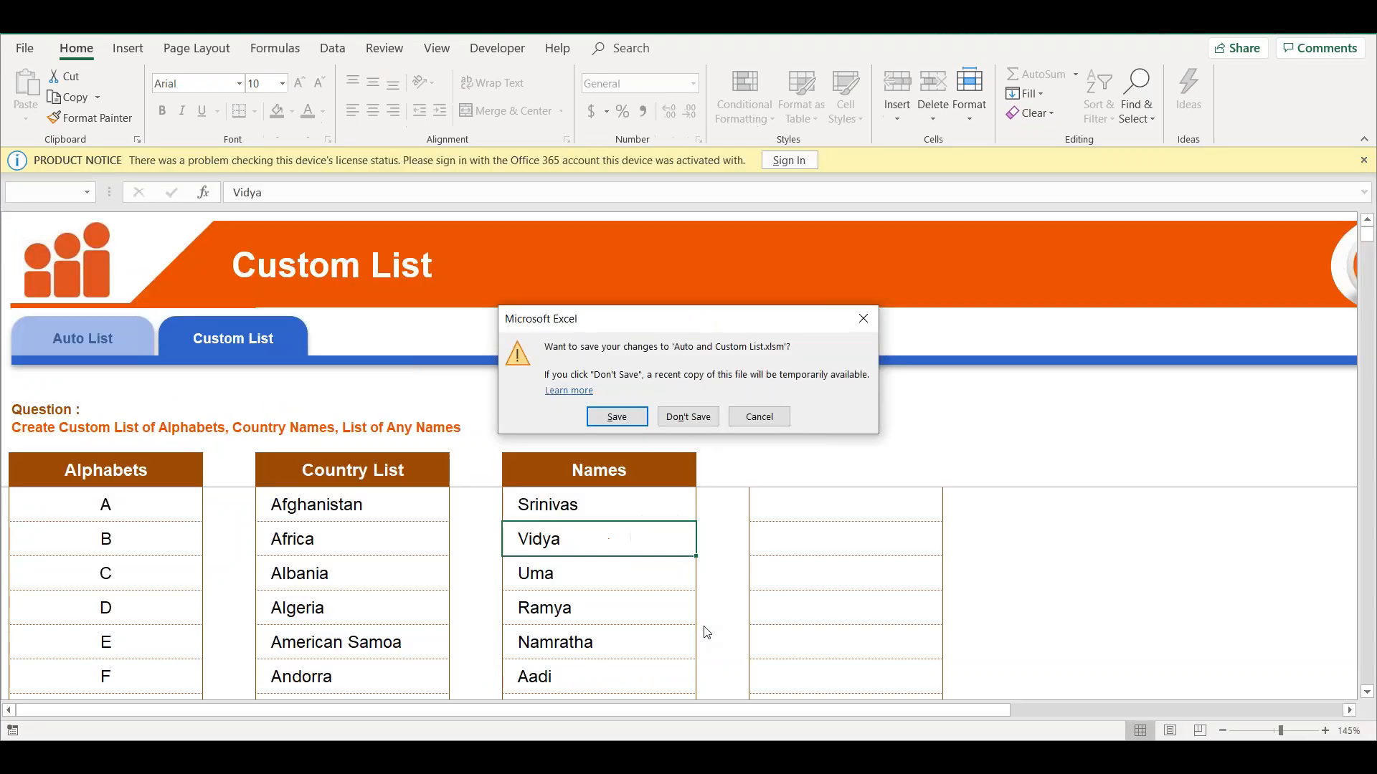
Close Auto and Custom List.xlsm without saving, and open the Paste Values sheet of the Paste Special workbook with its content enabled.
left_click(676, 426)
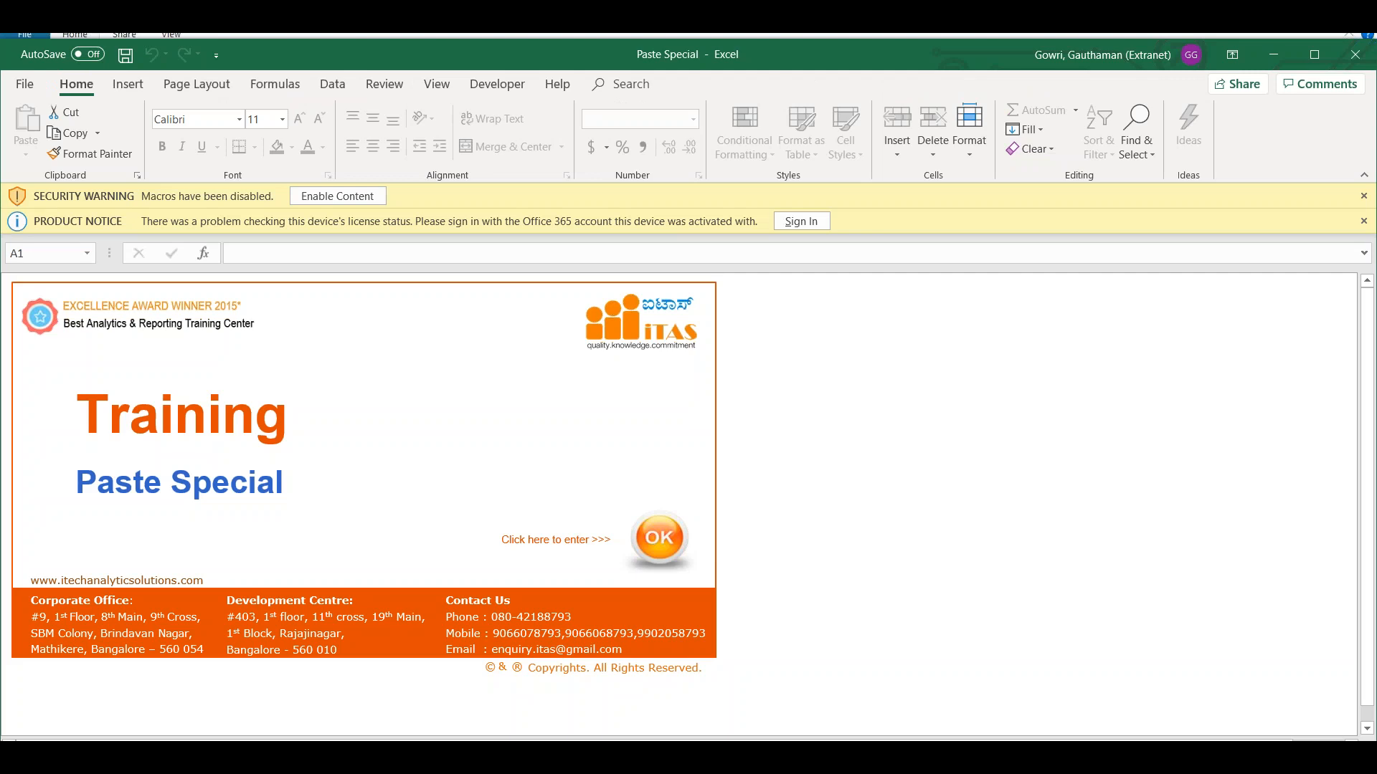
left_click(325, 201)
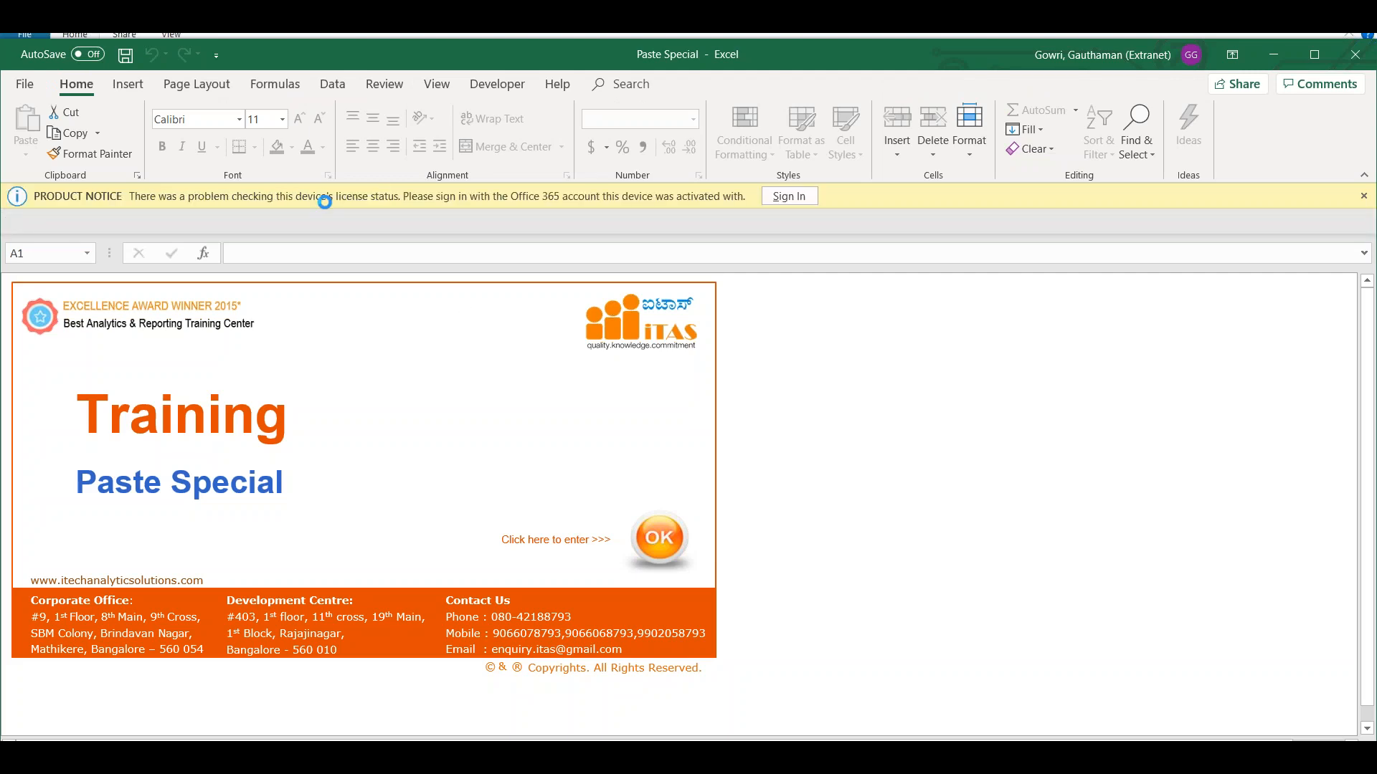
left_click(662, 516)
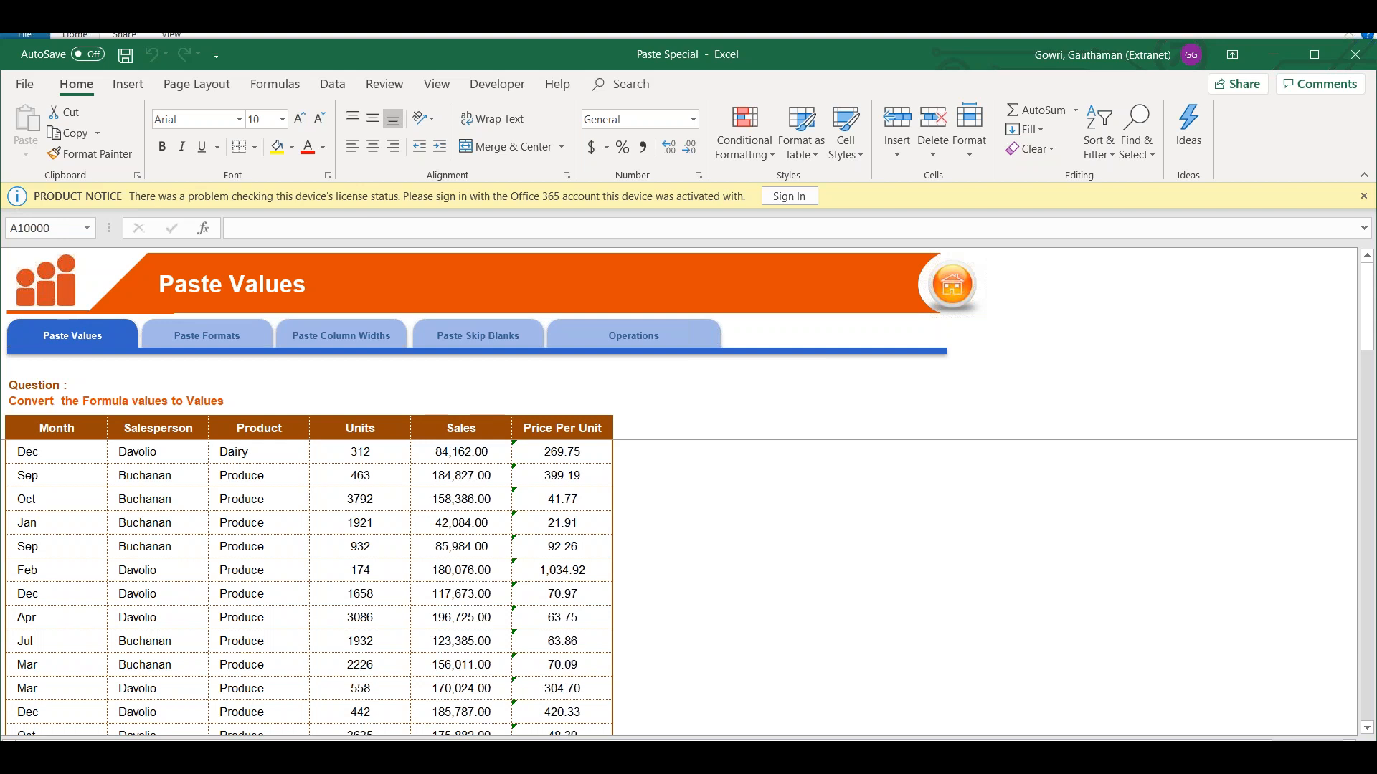
left_click(1357, 743)
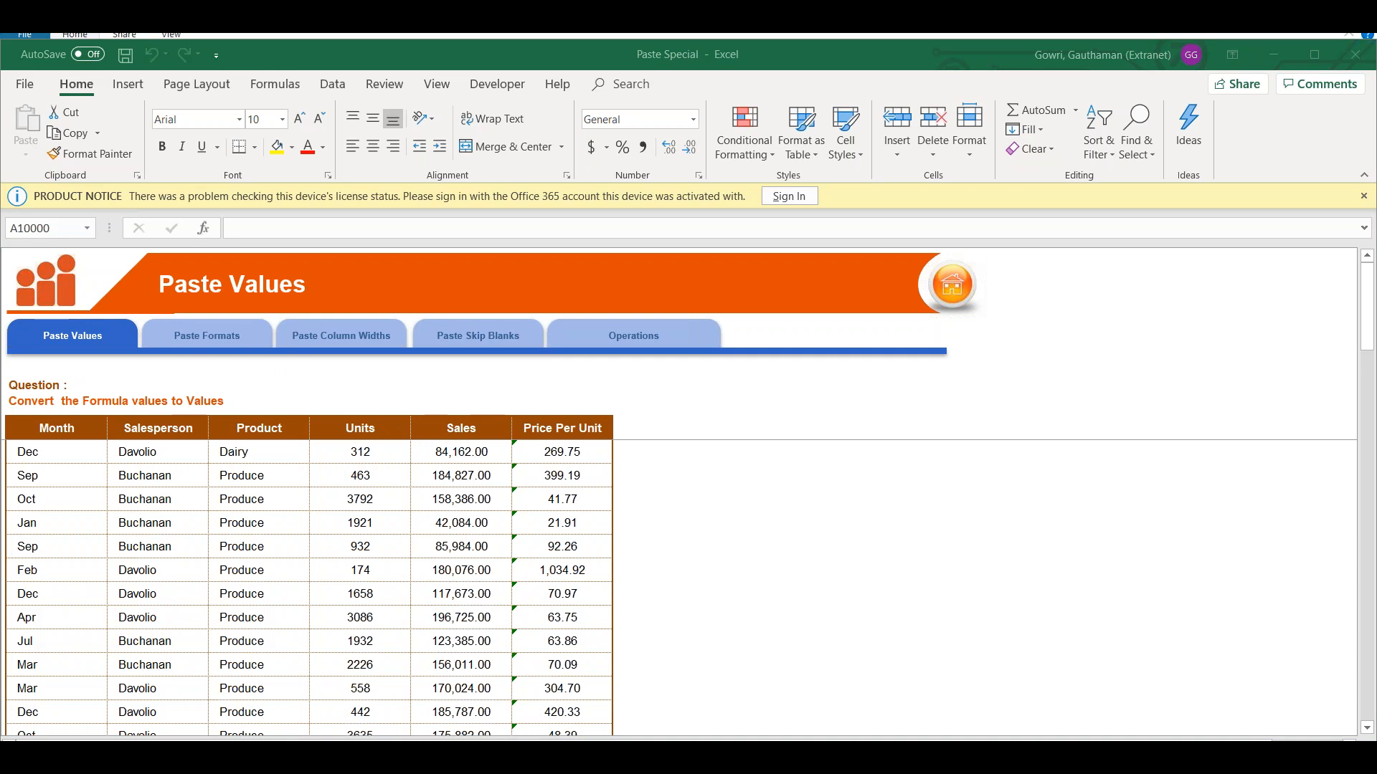
left_click(1245, 695)
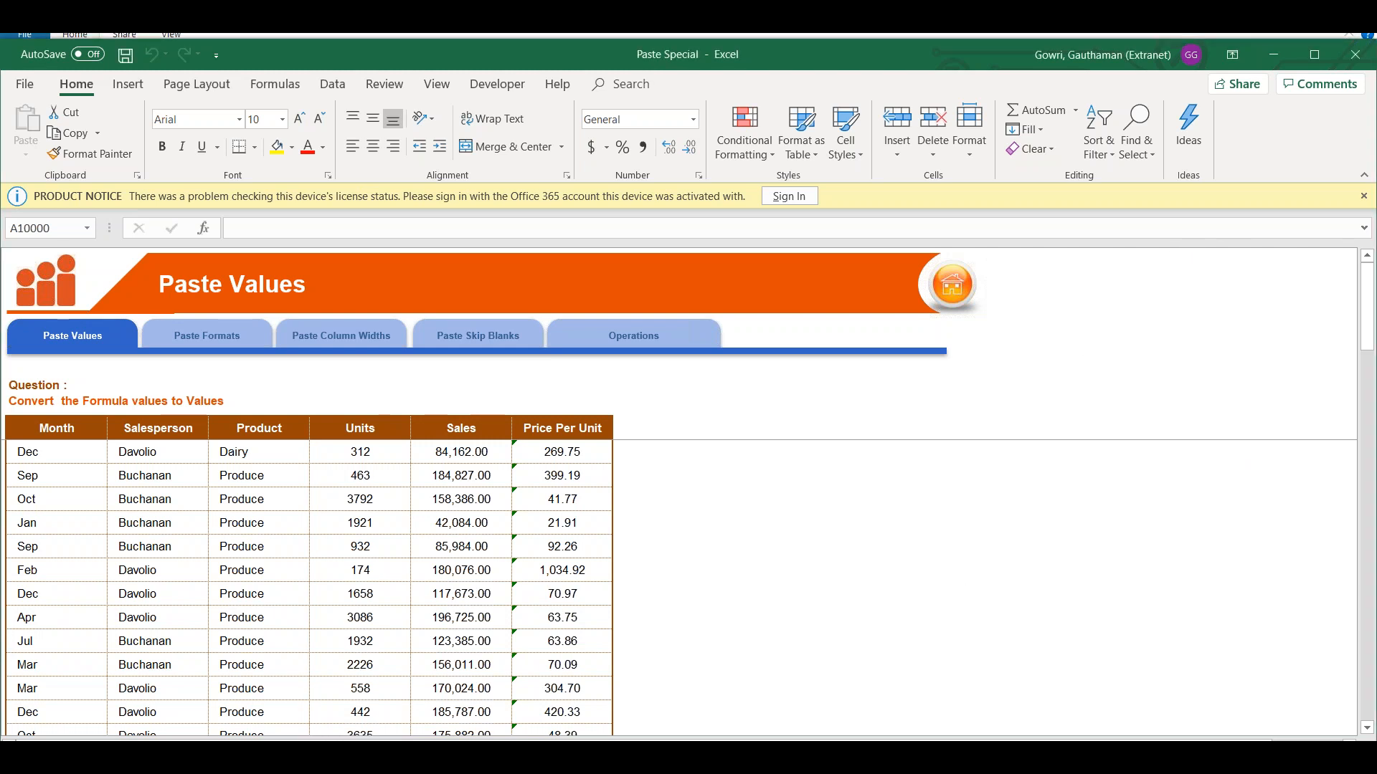
Copy the entire sales table, from the Month header in B7 through the last Price Per Unit row.
left_click(932, 570)
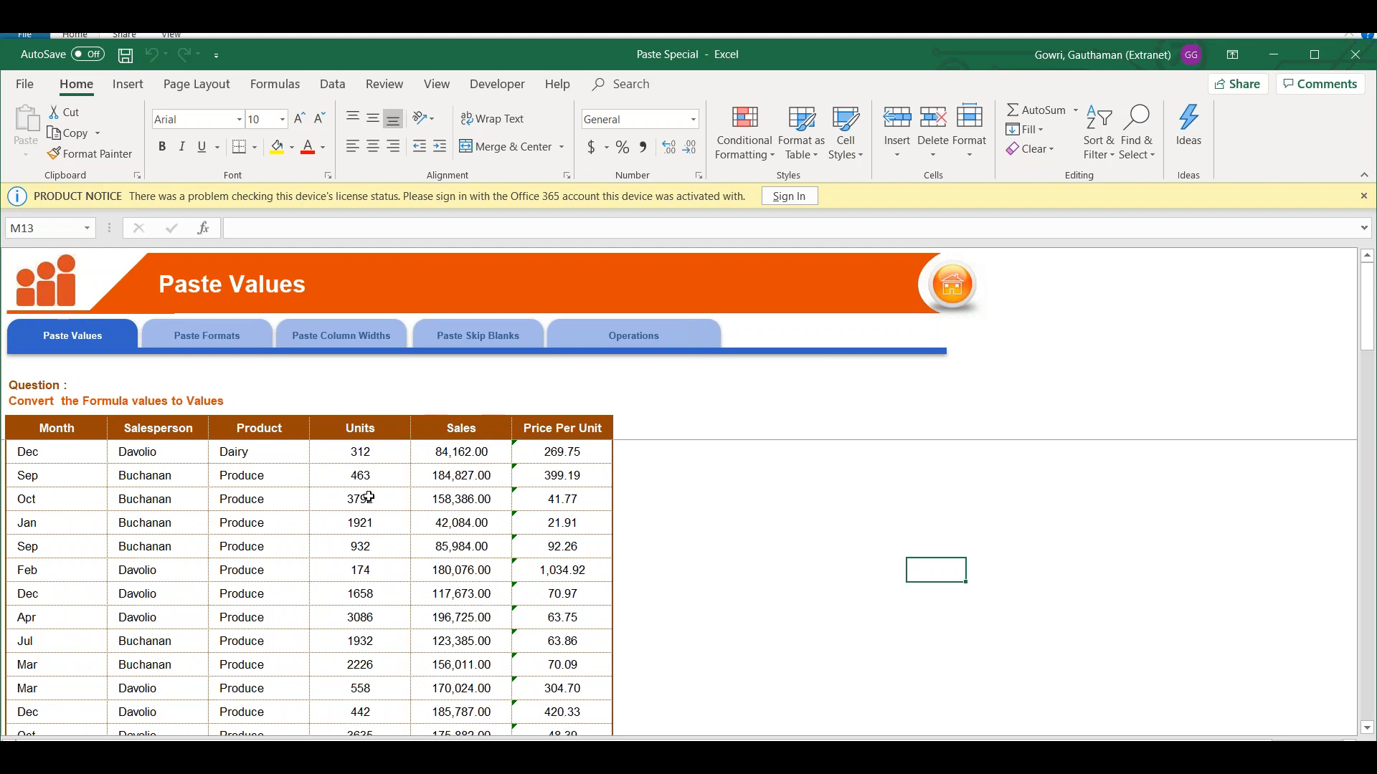
left_click(80, 430)
key("ctrl+shift+Right")
key("ctrl+shift+Down")
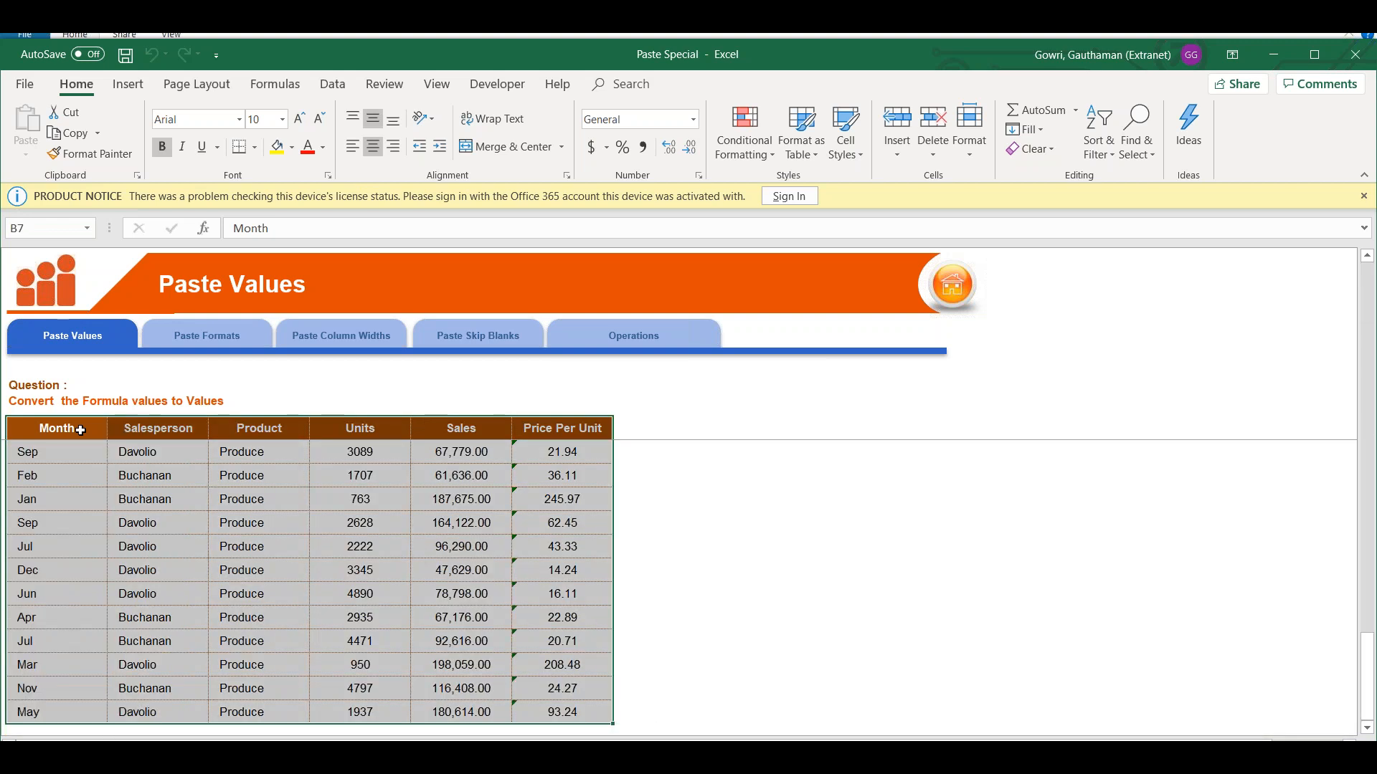
key("ctrl+c")
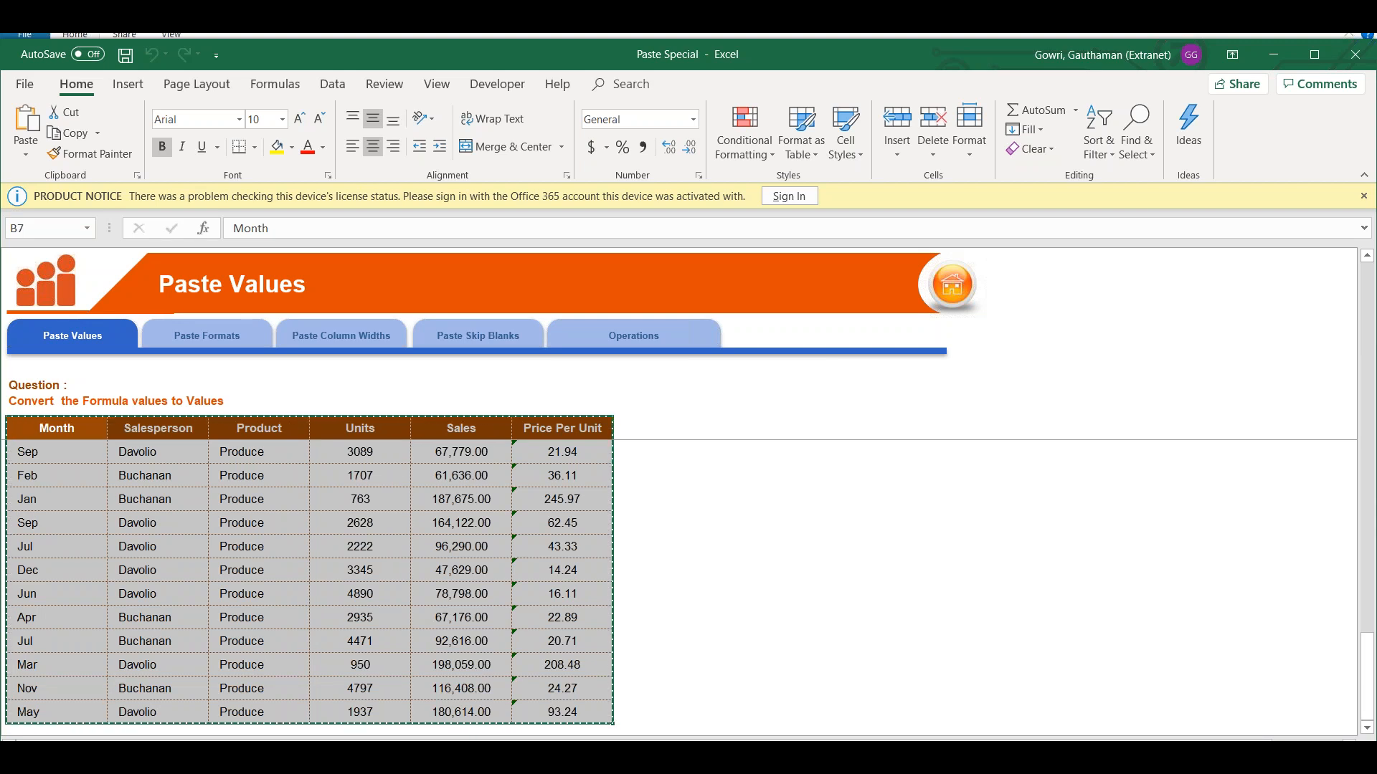
Bring up the Paste Special options for cell I7, review them, and close them without pasting.
key("Right")
key("Right")
key("Right")
key("Right")
key("Right")
key("Right")
key("Right")
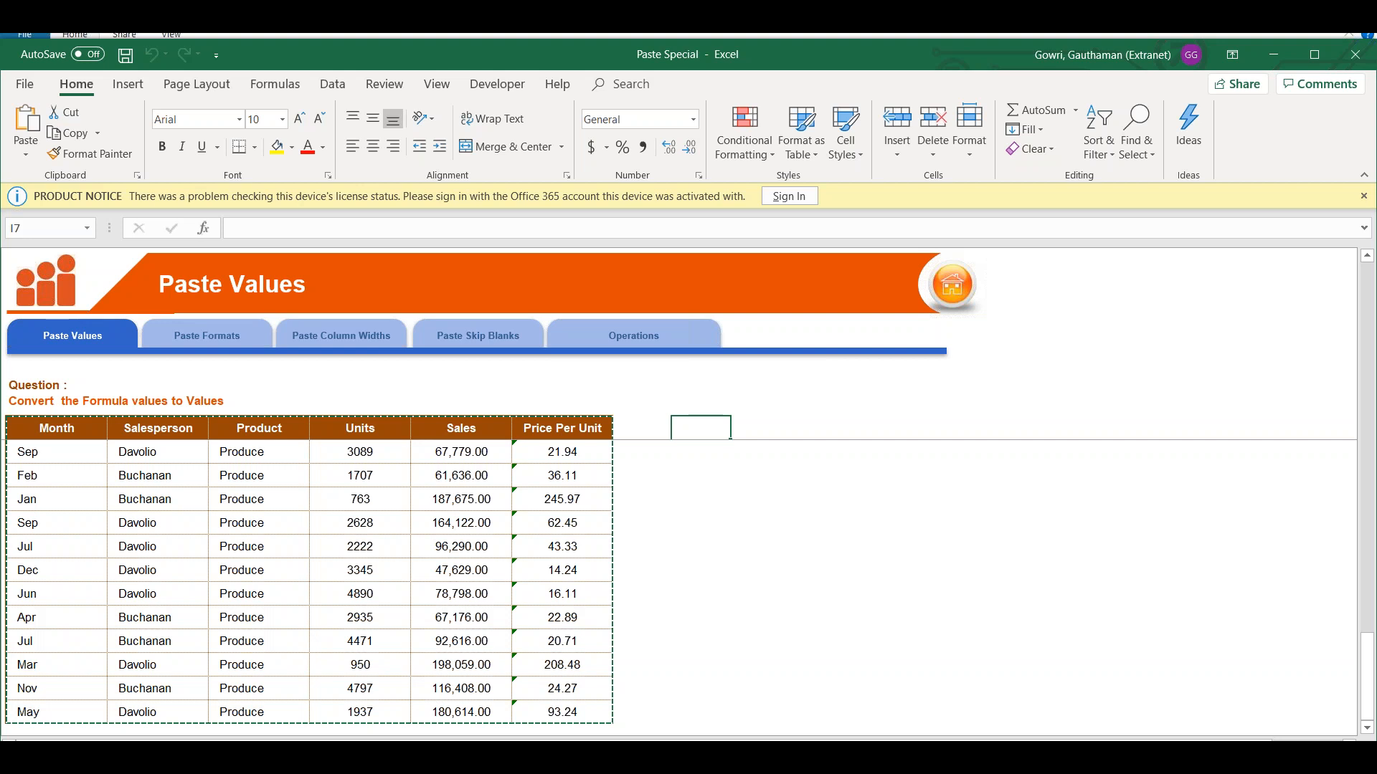
key("alt+e")
key("s")
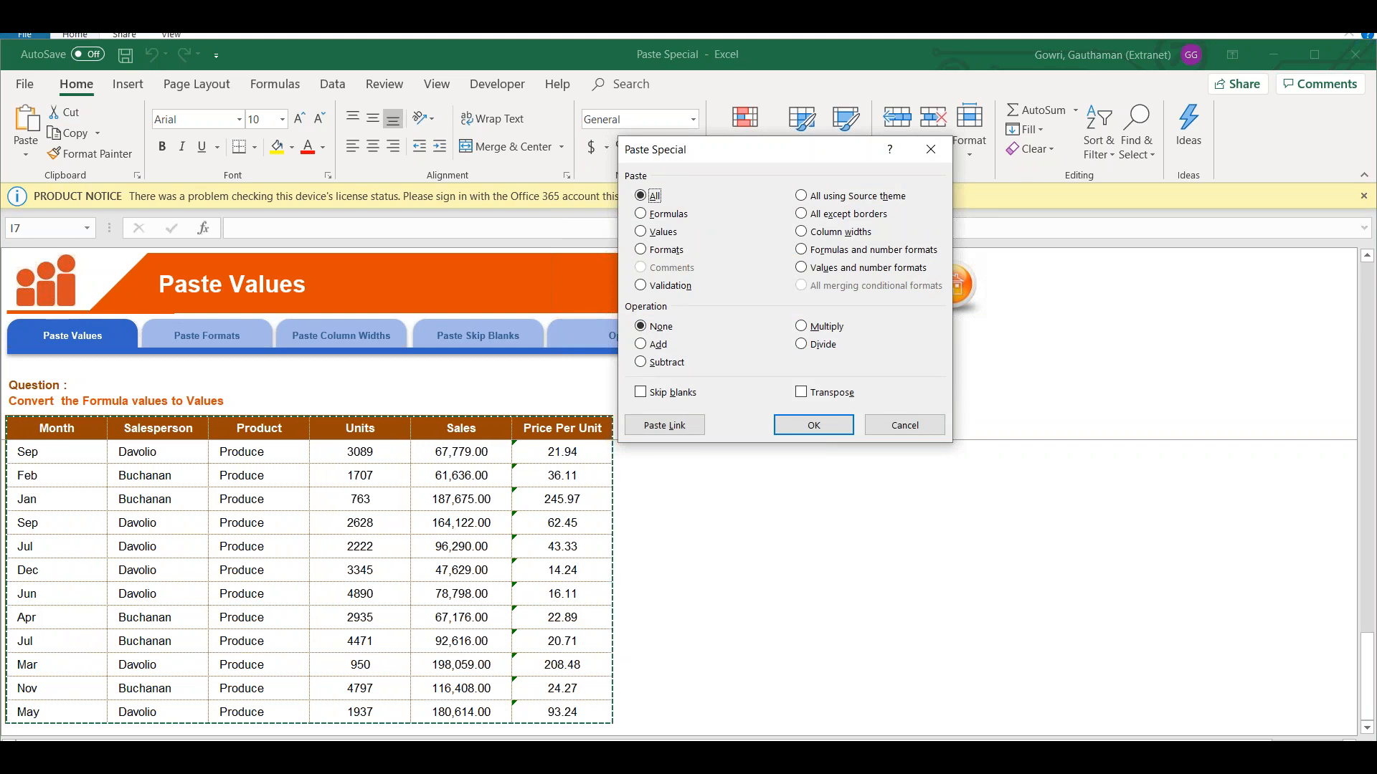
left_click(917, 152)
left_click_drag(719, 150, 695, 284)
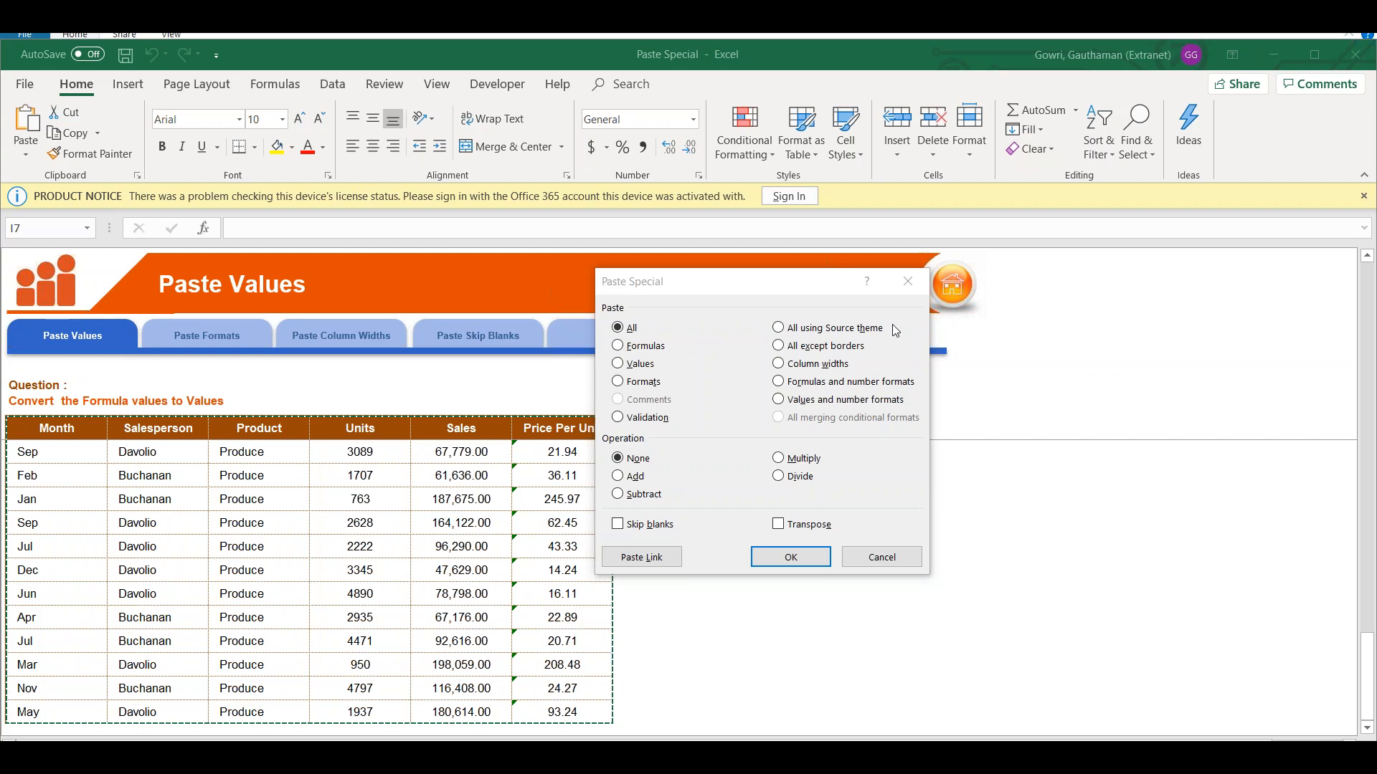
left_click(885, 560)
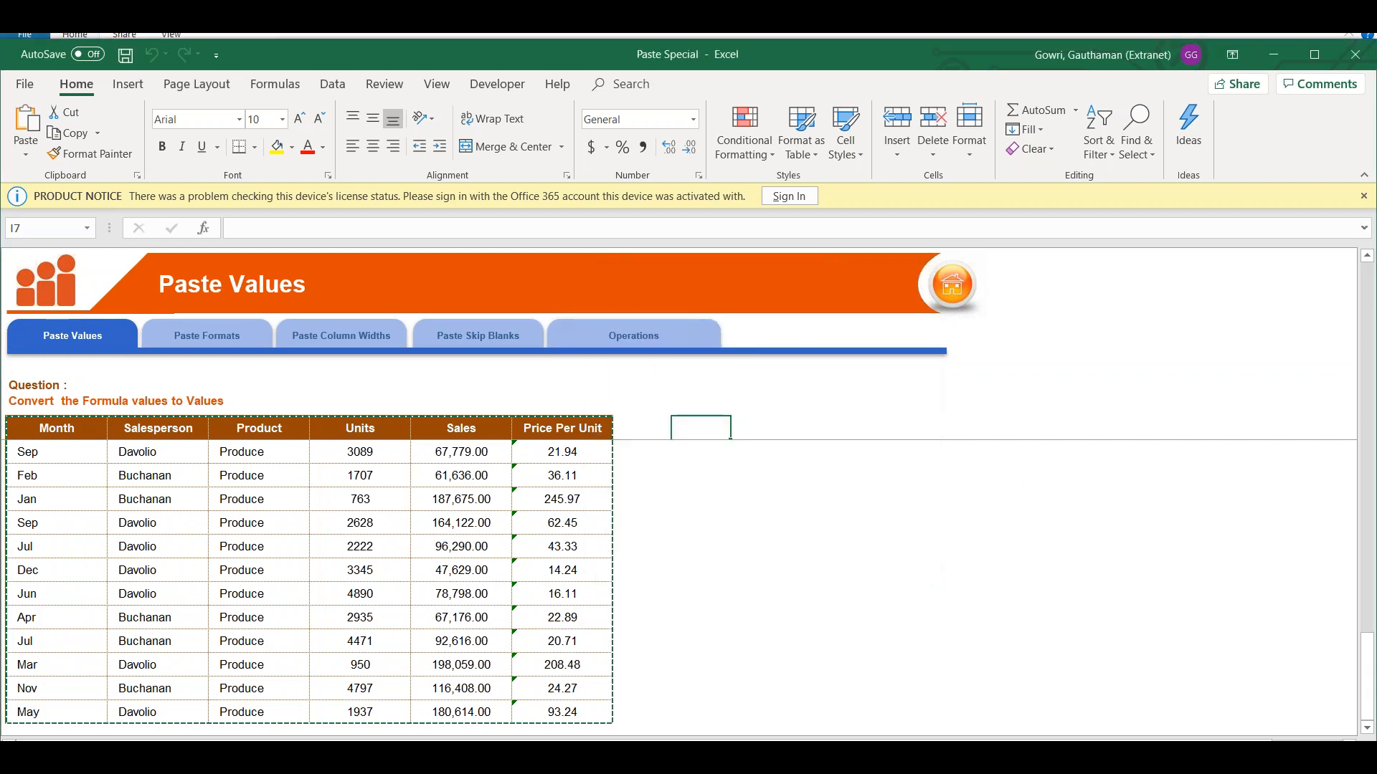
left_click(1102, 647)
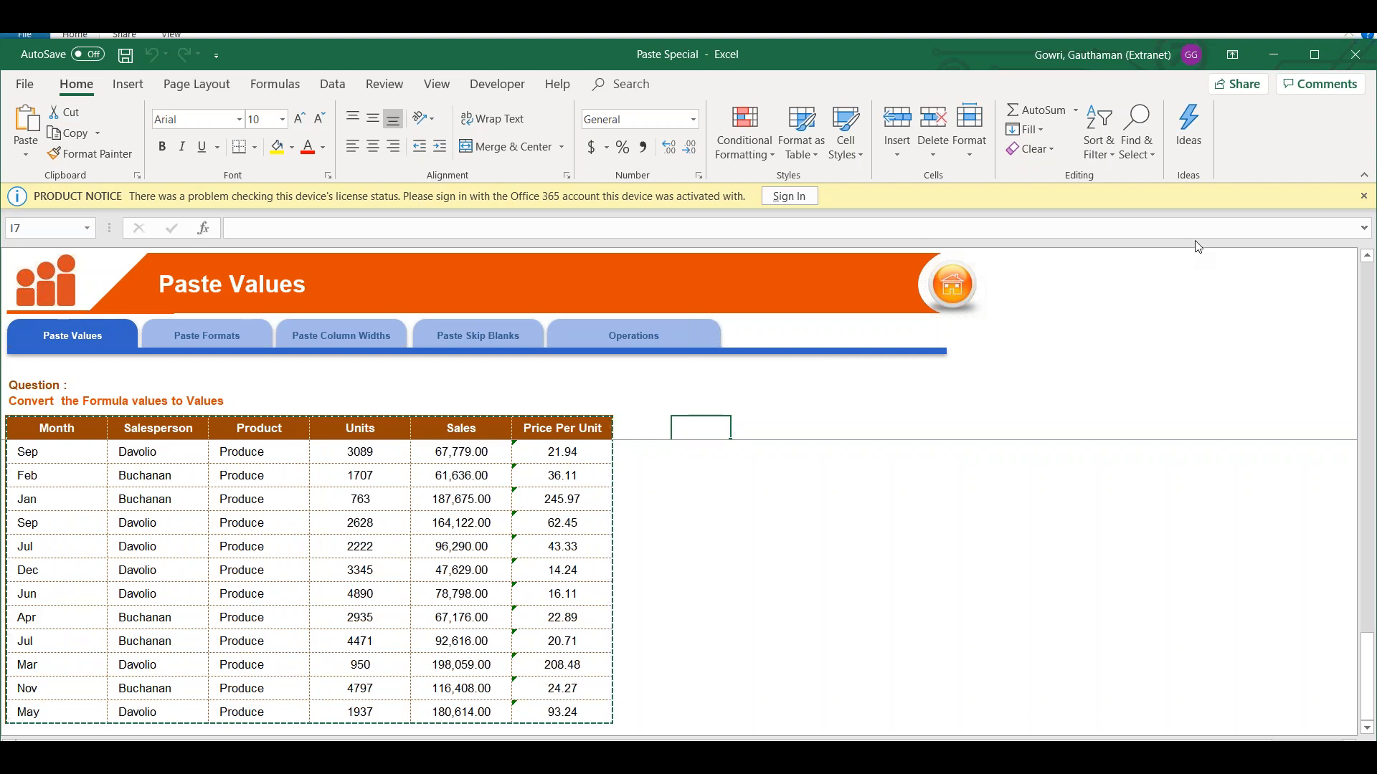
key("ctrl+alt+v")
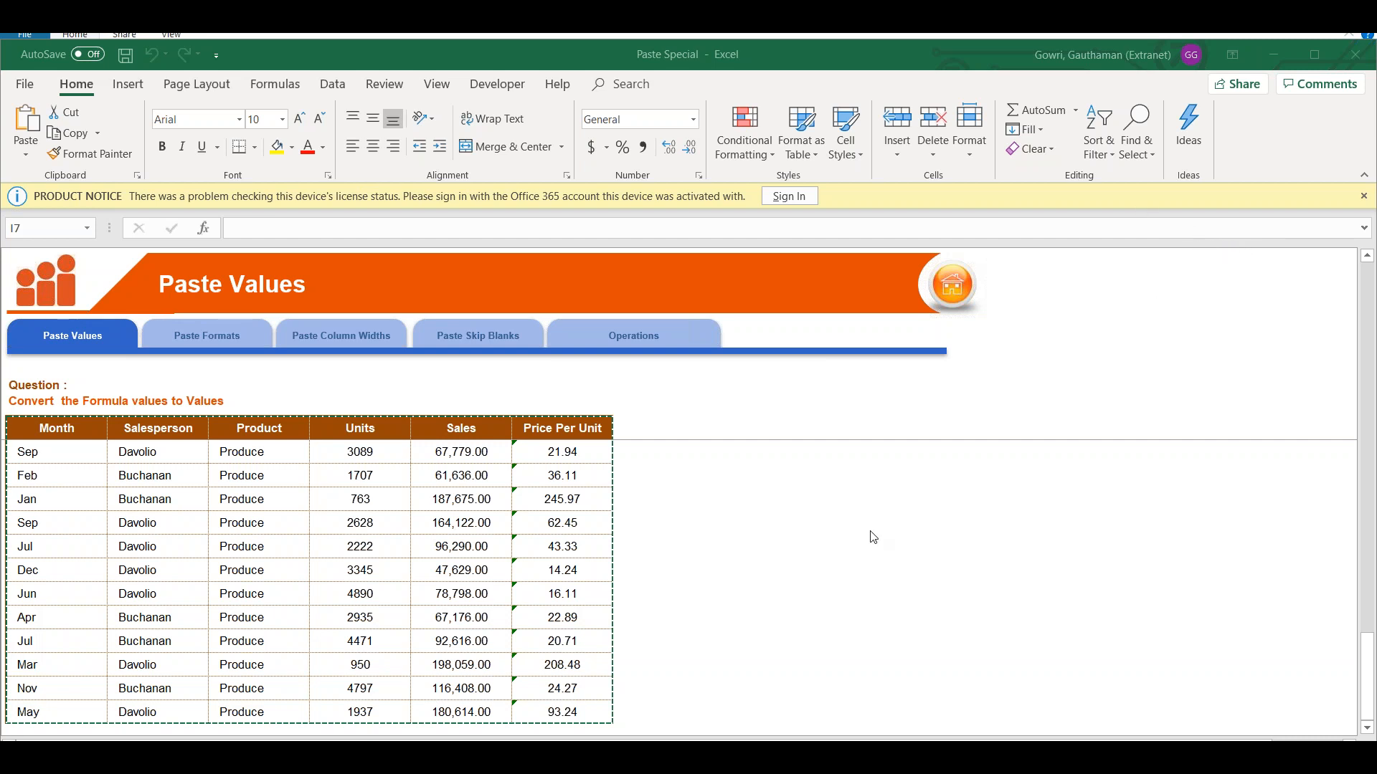
left_click(790, 571)
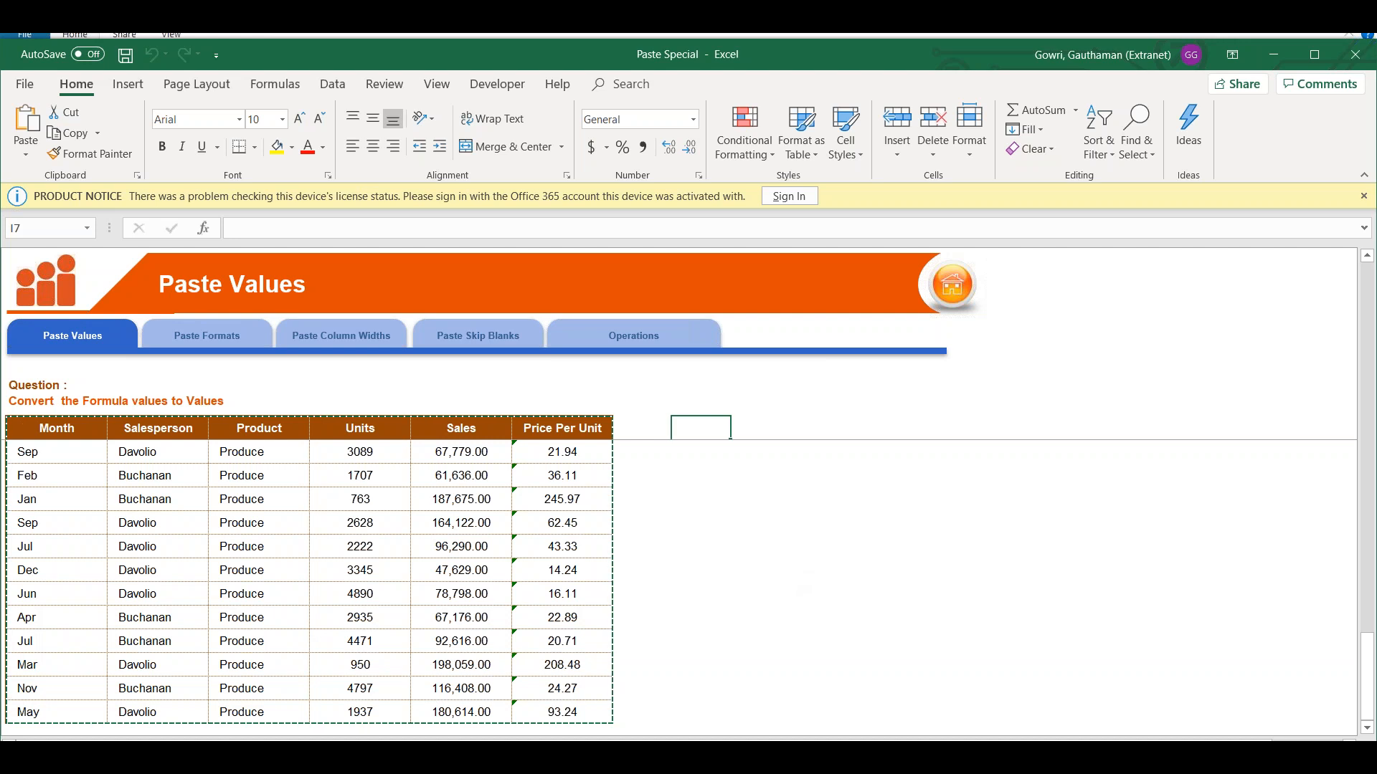
left_click(688, 462)
left_click(1105, 270)
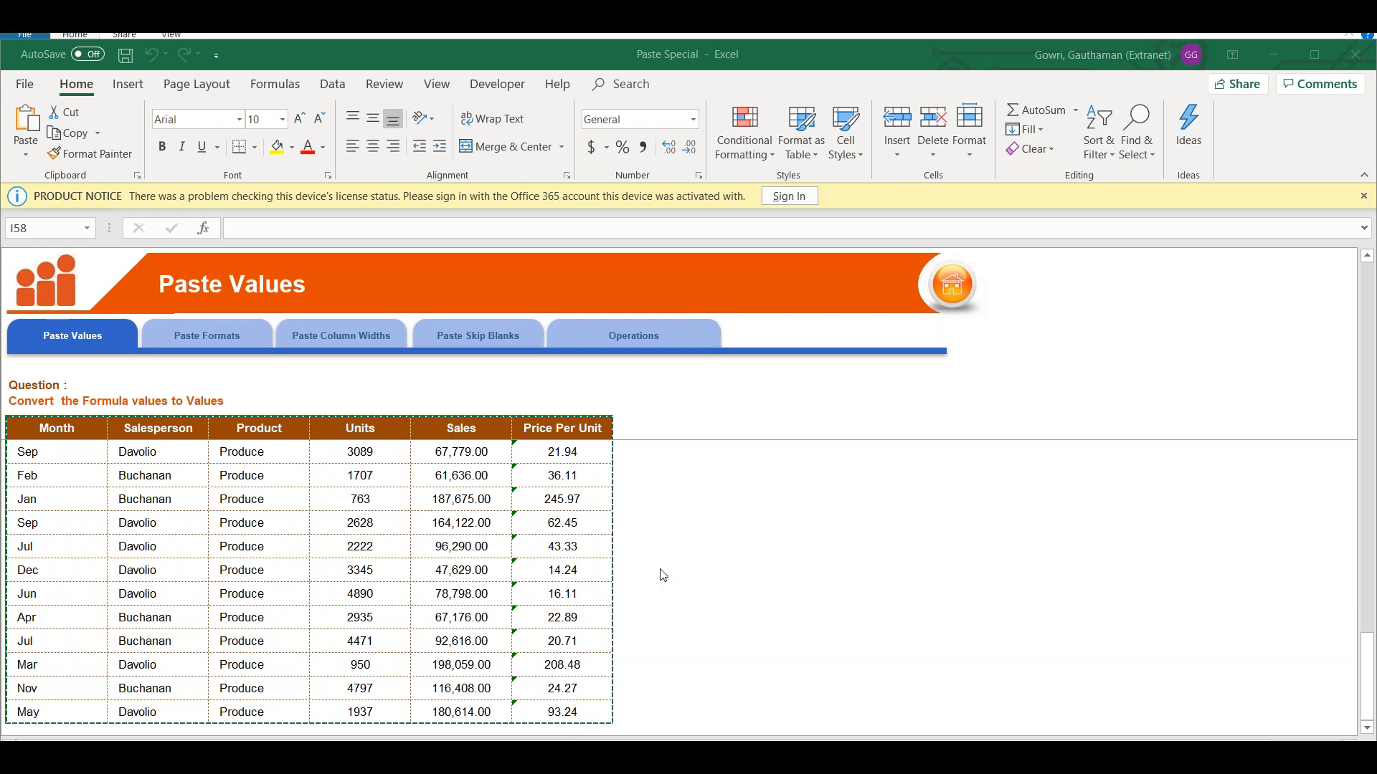
Paste only the formulas of the copied table with its upper-left cell at J7.
left_click(776, 425)
left_click(762, 425)
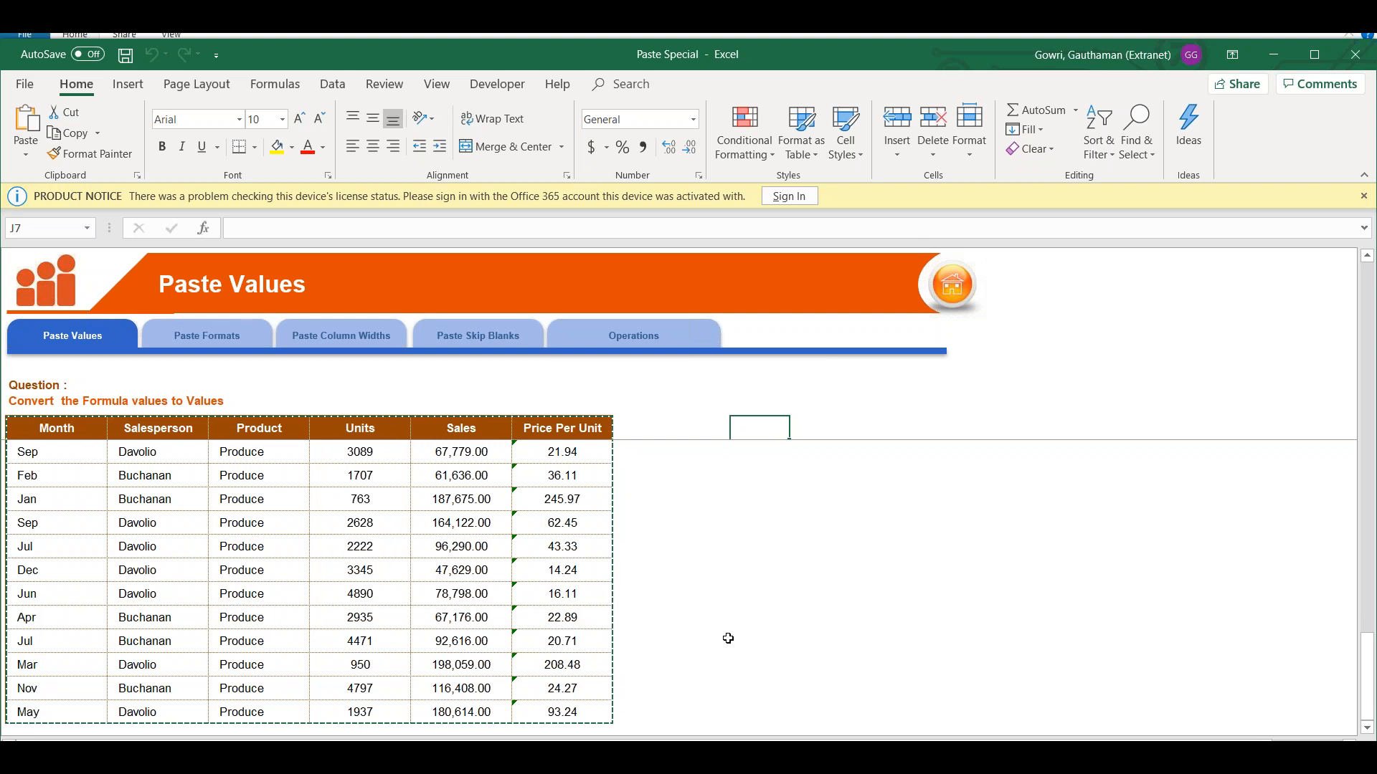
key("ctrl+alt+v")
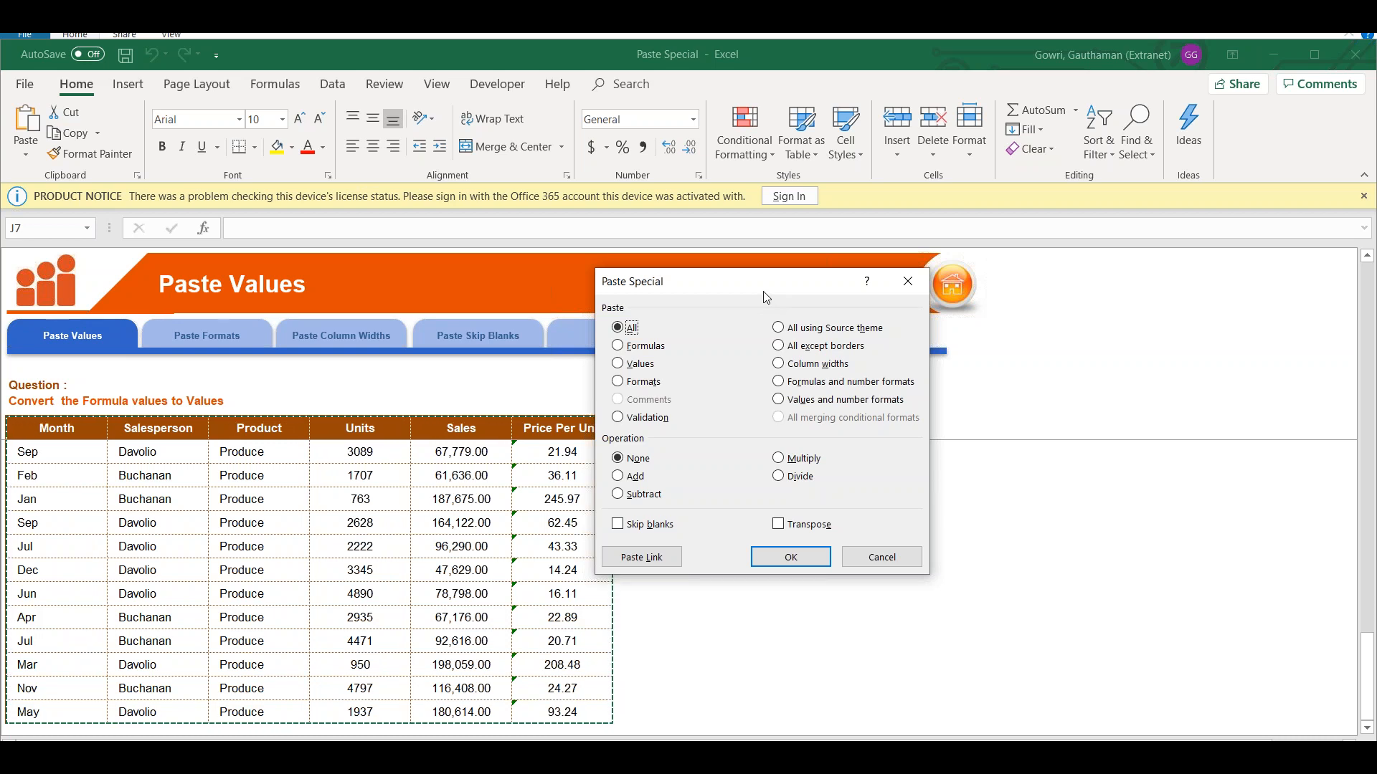
left_click_drag(744, 281, 733, 250)
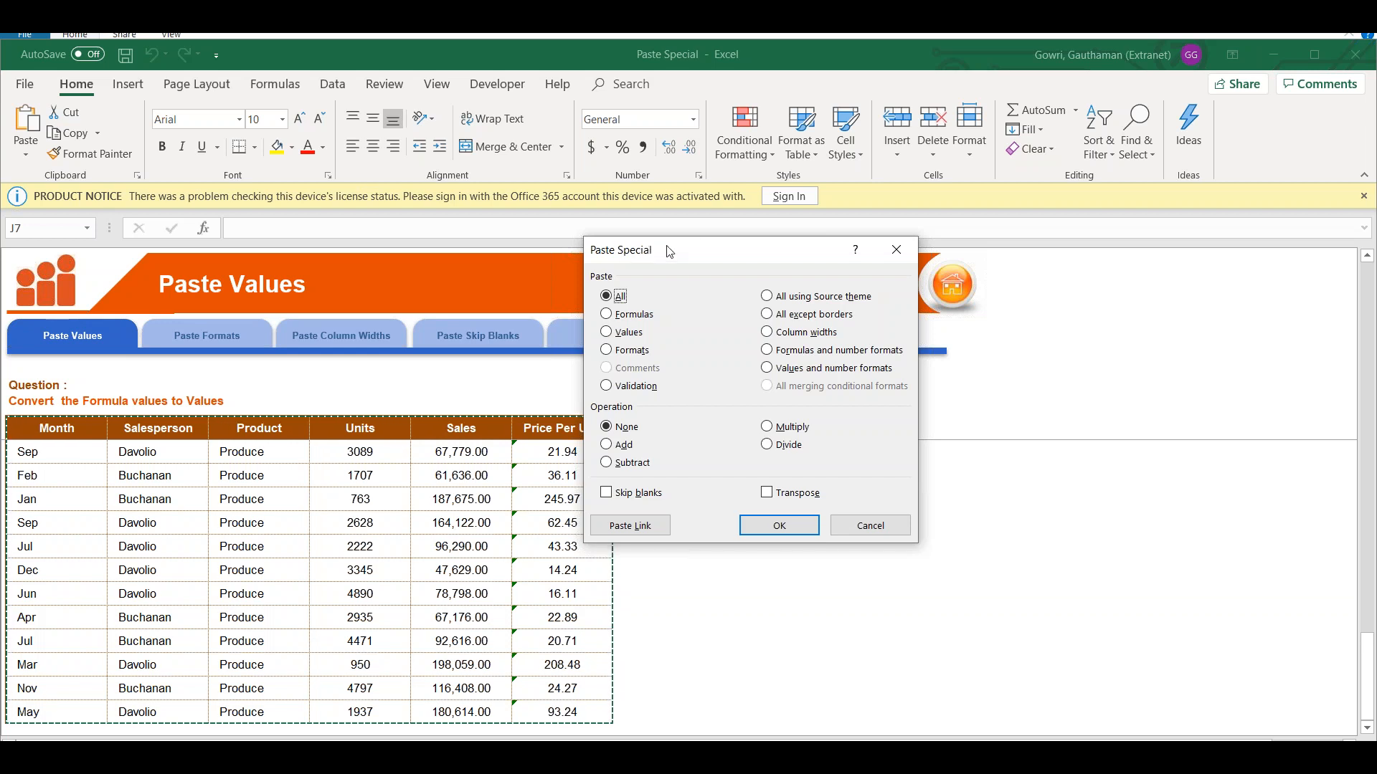
left_click_drag(697, 256, 309, 263)
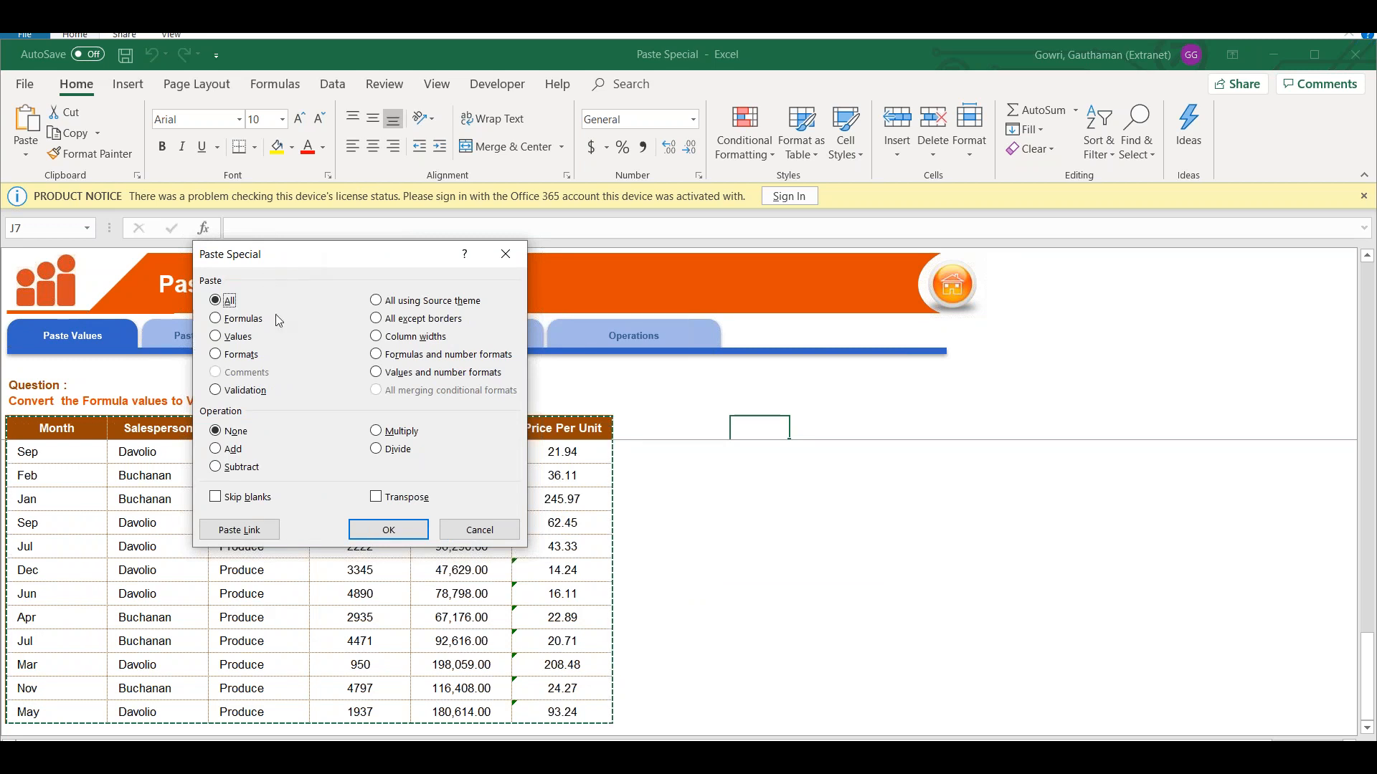
left_click(216, 319)
left_click(398, 532)
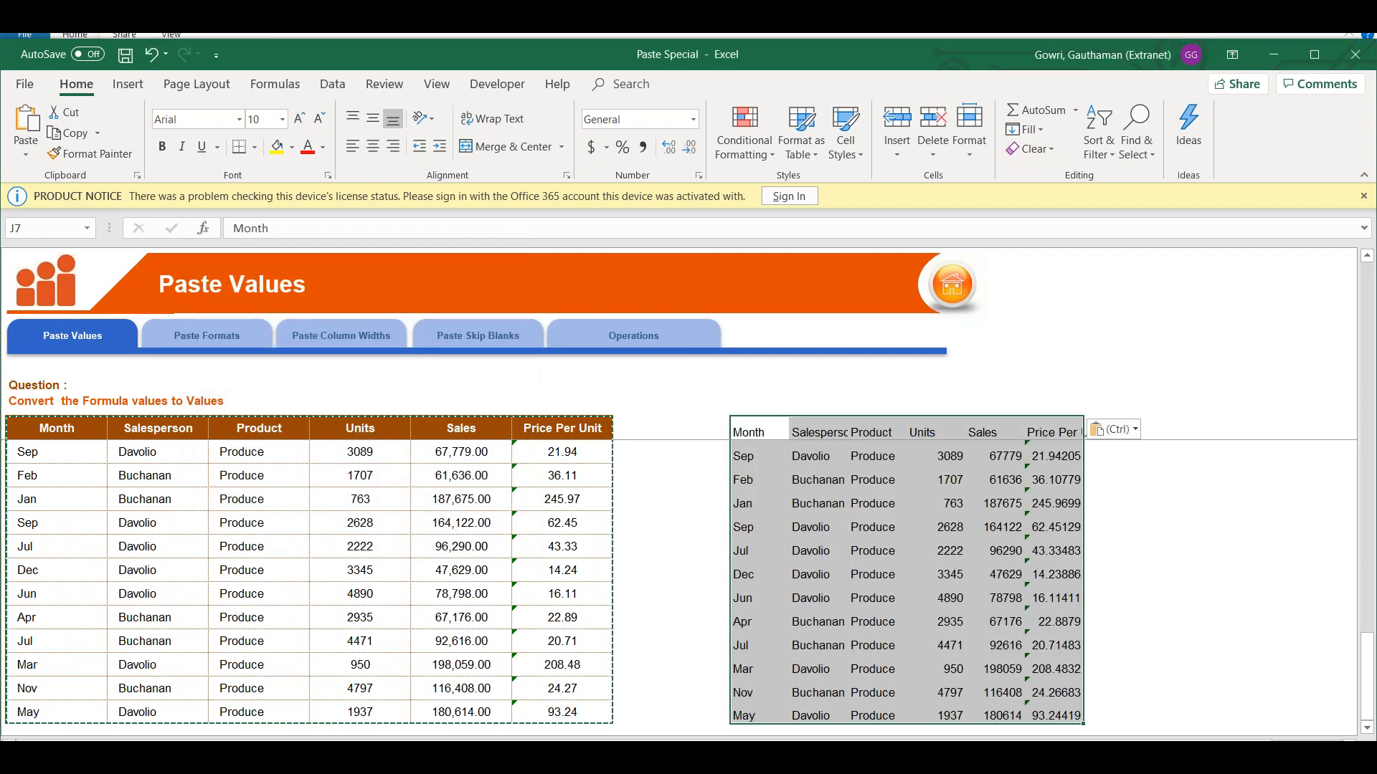
Examine the headers, Salesperson, Sales and Price Per Unit cells of the copy at J7 for their formatting and formulas.
left_click(818, 477)
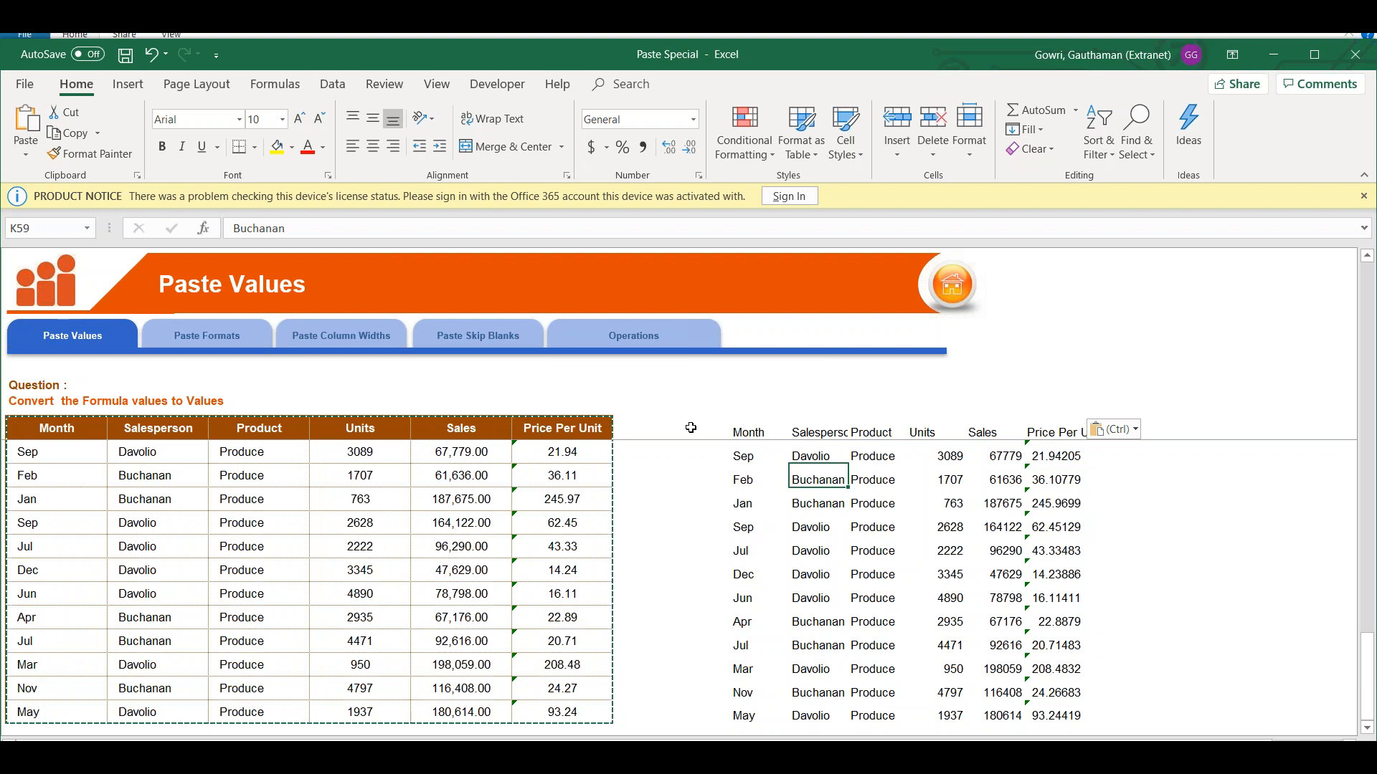
left_click(763, 429)
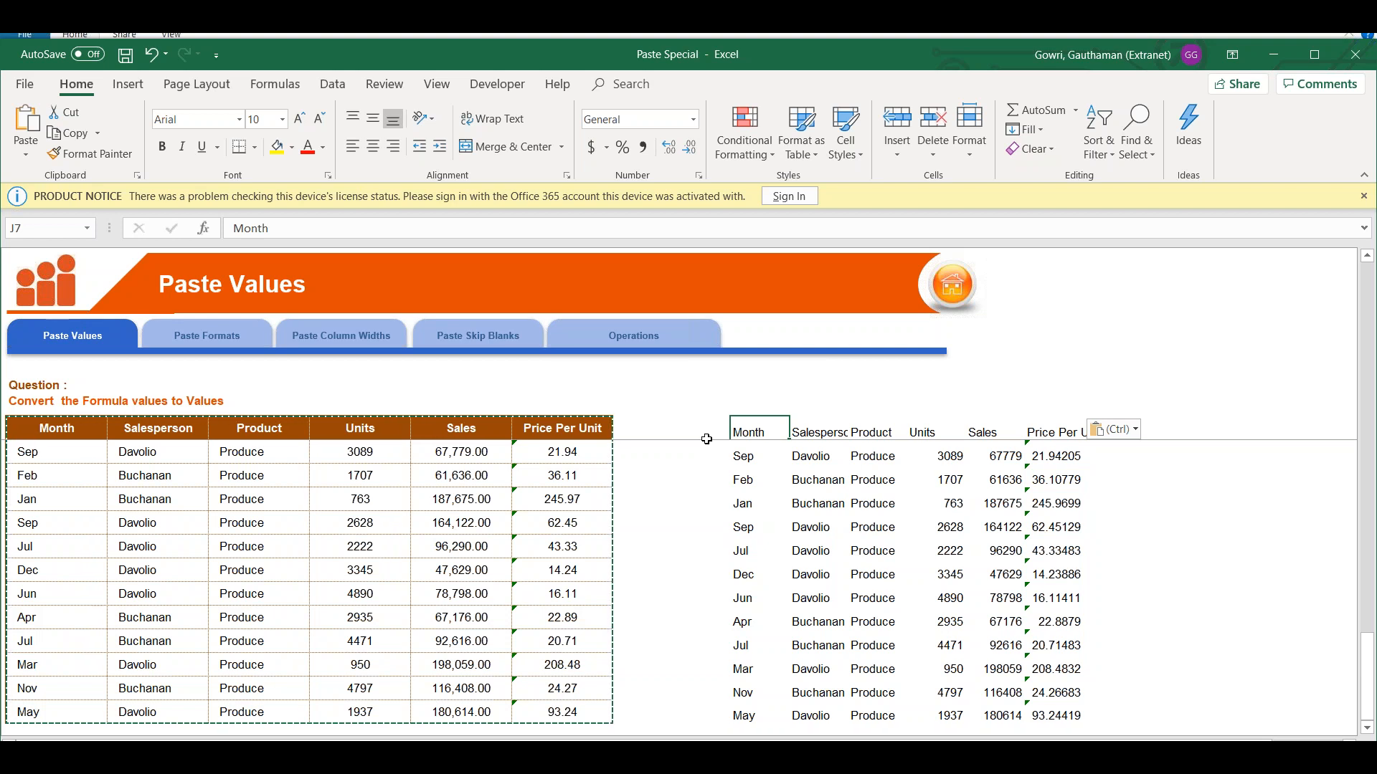
left_click(992, 459)
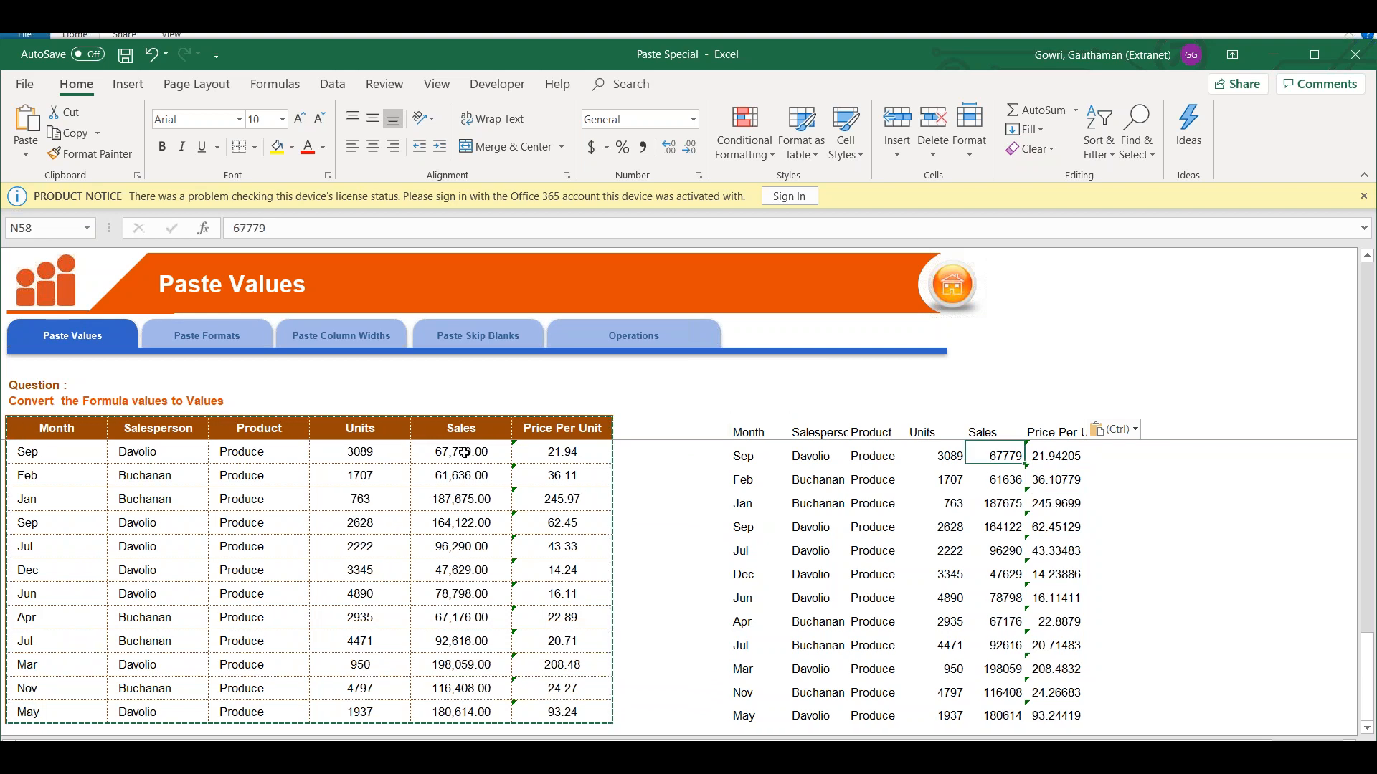
left_click(1061, 474)
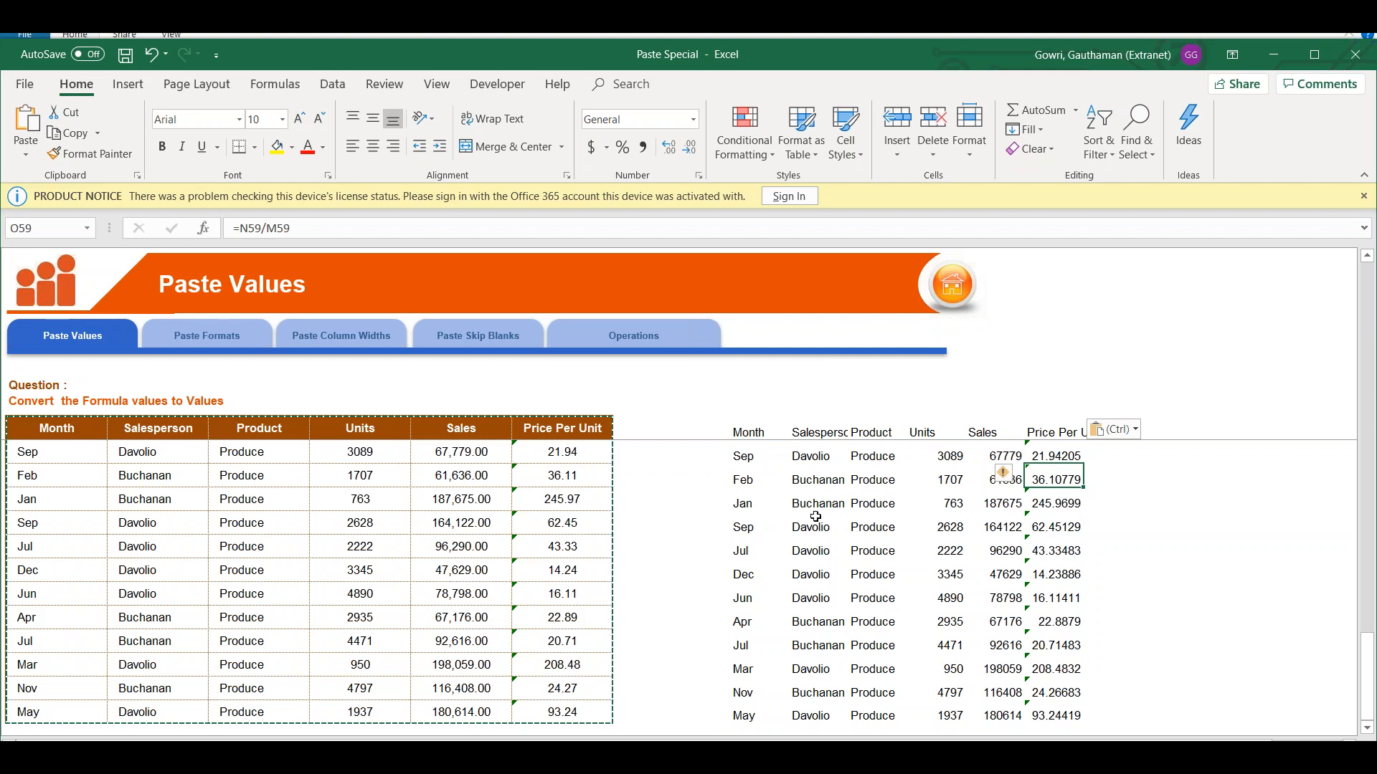
left_click(818, 459)
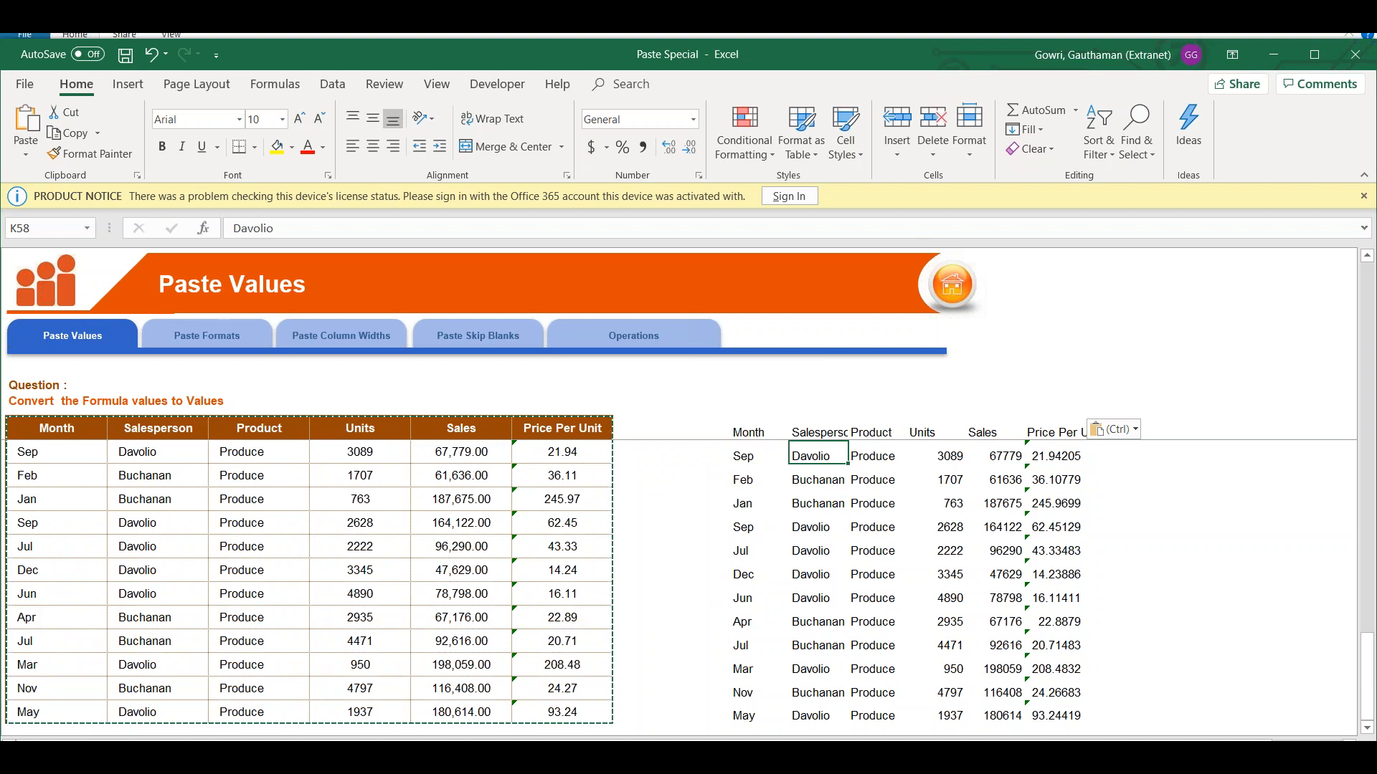
left_click(1056, 459)
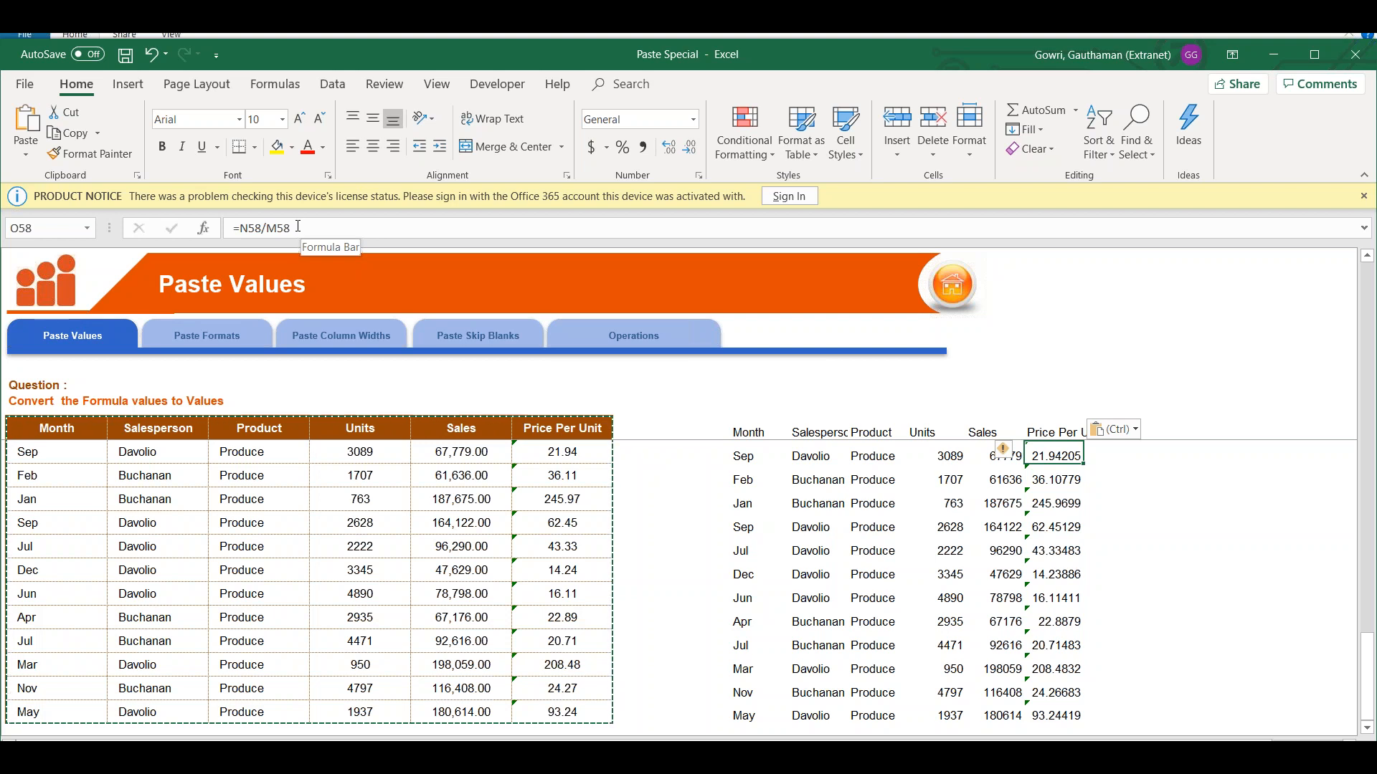
key("Up")
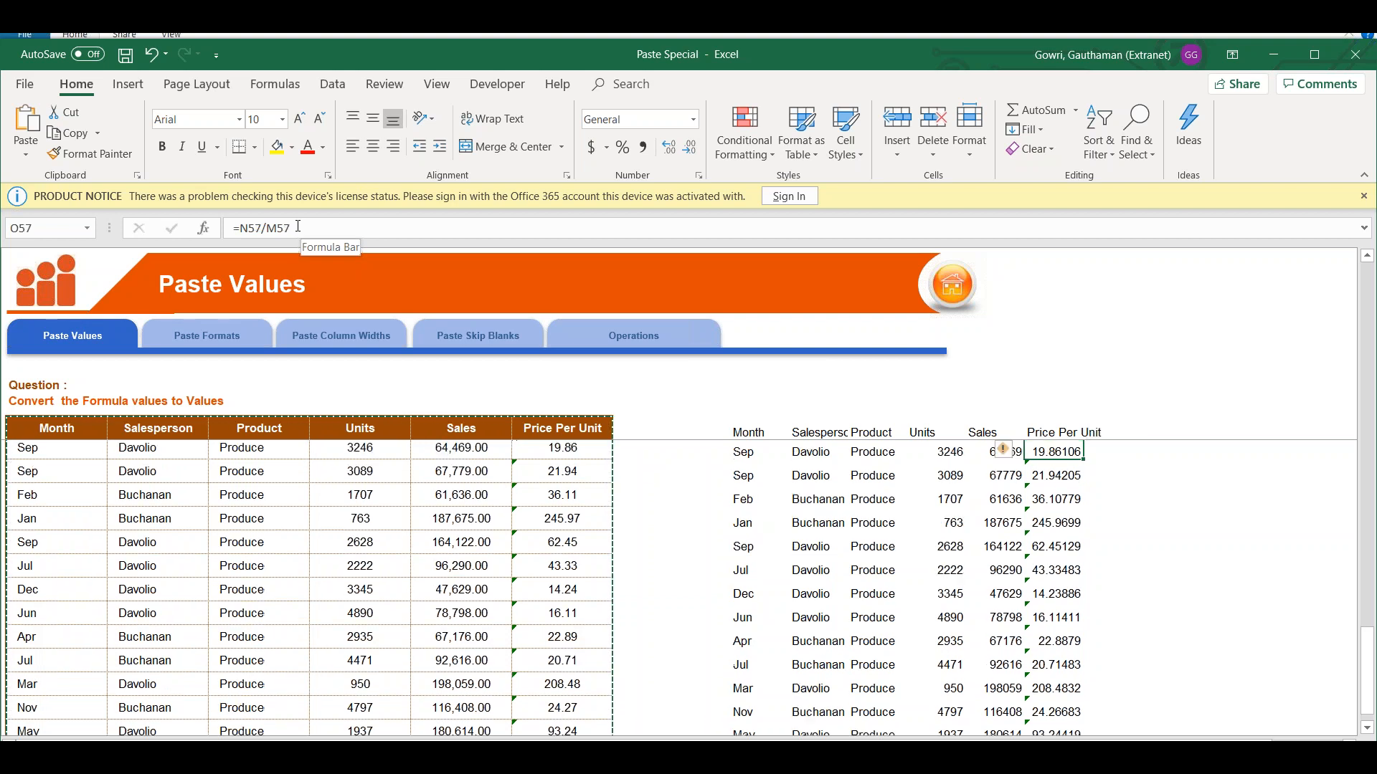
Paste only the values of the copied table with its upper-left cell at Q7, using Paste Special.
left_click(1168, 433)
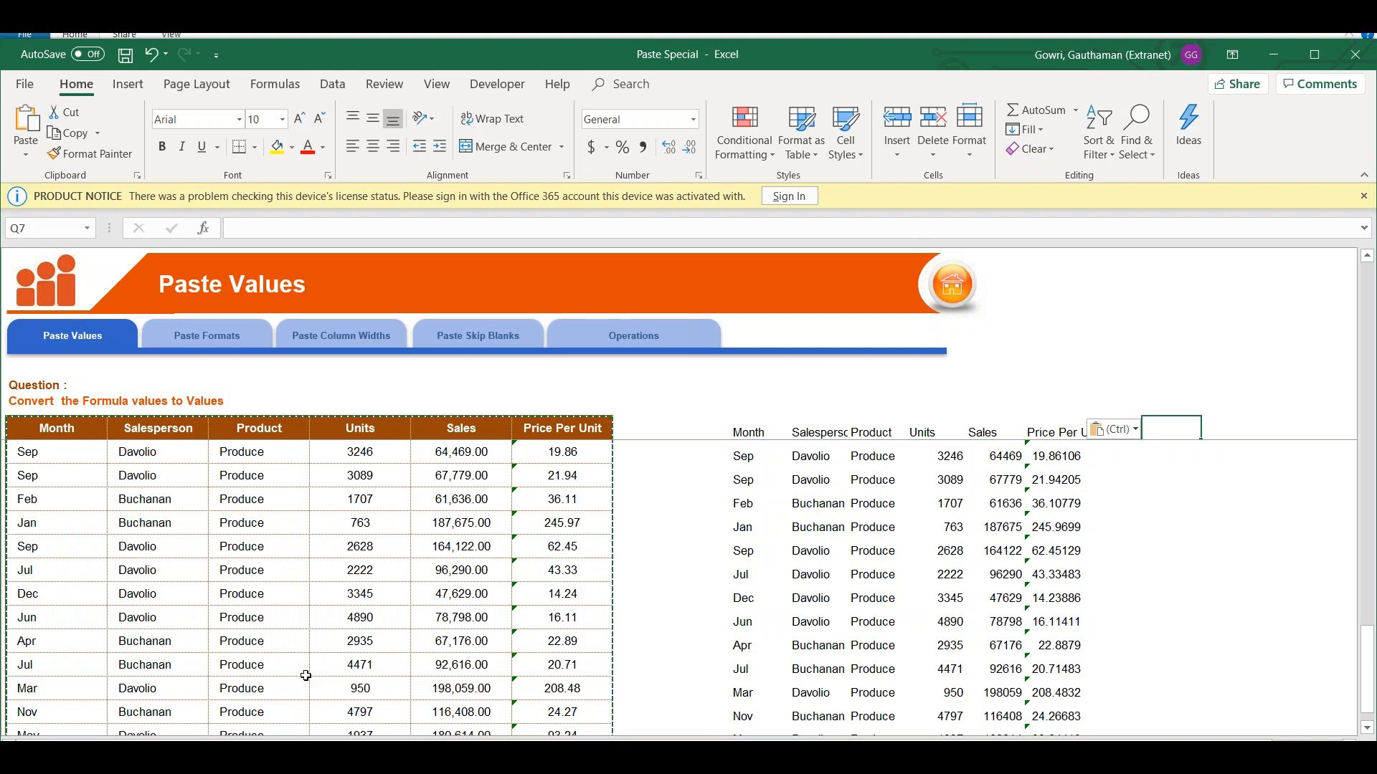
key("ctrl+alt+v")
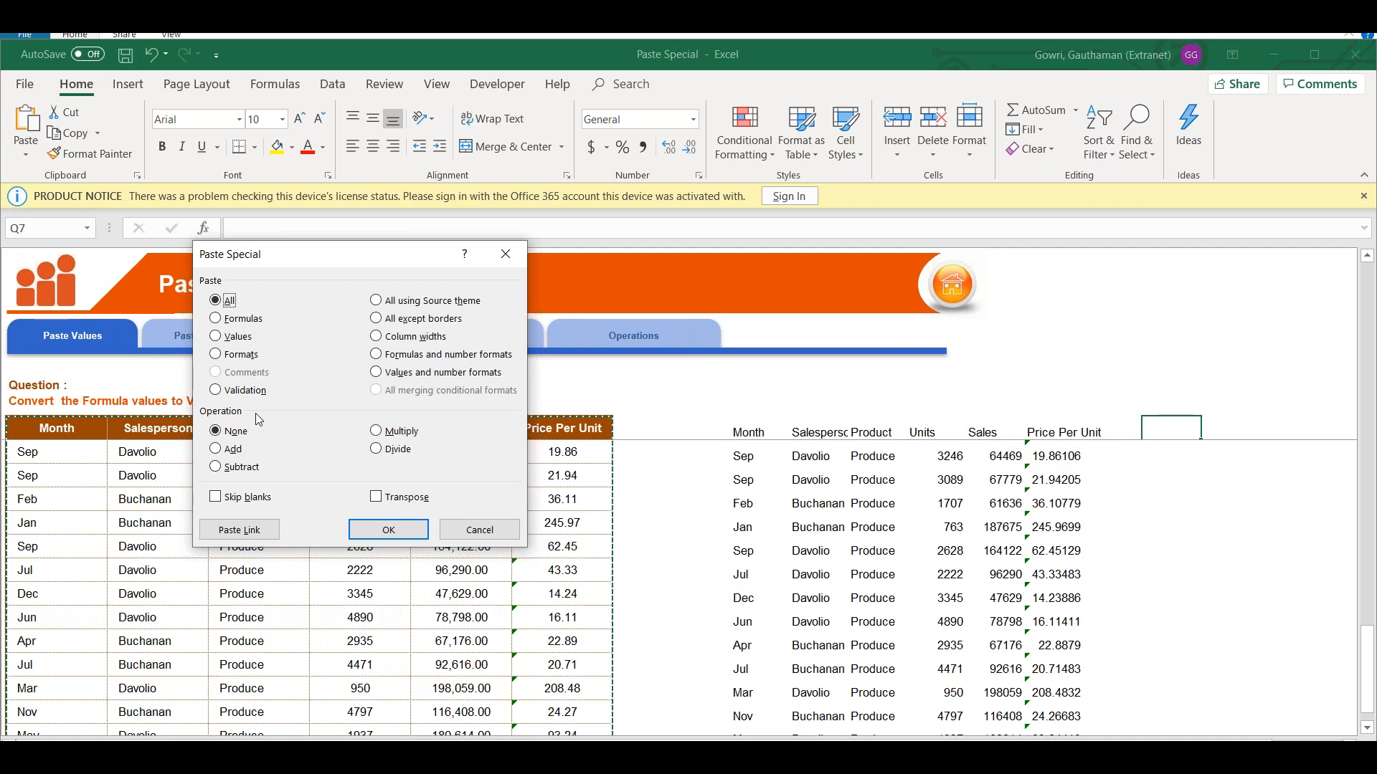
key("v")
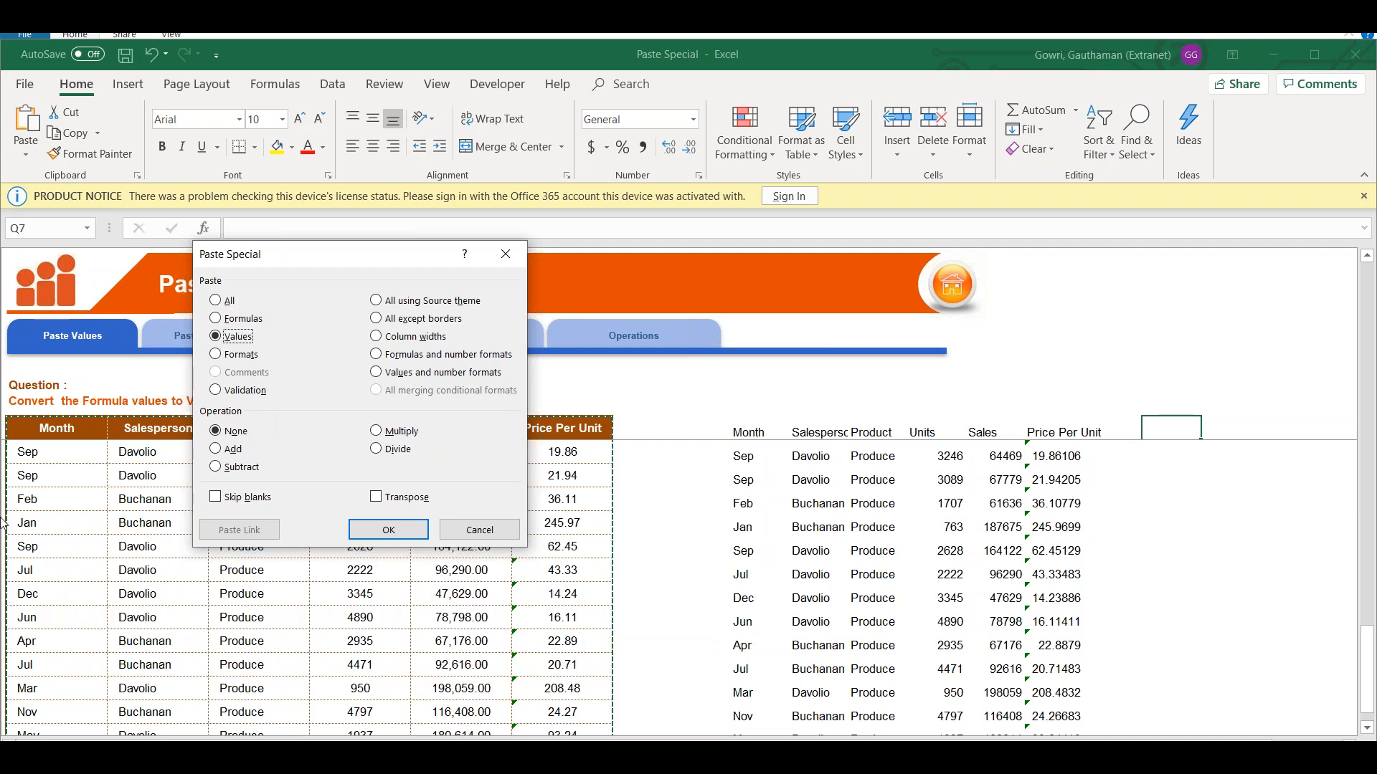
left_click(388, 530)
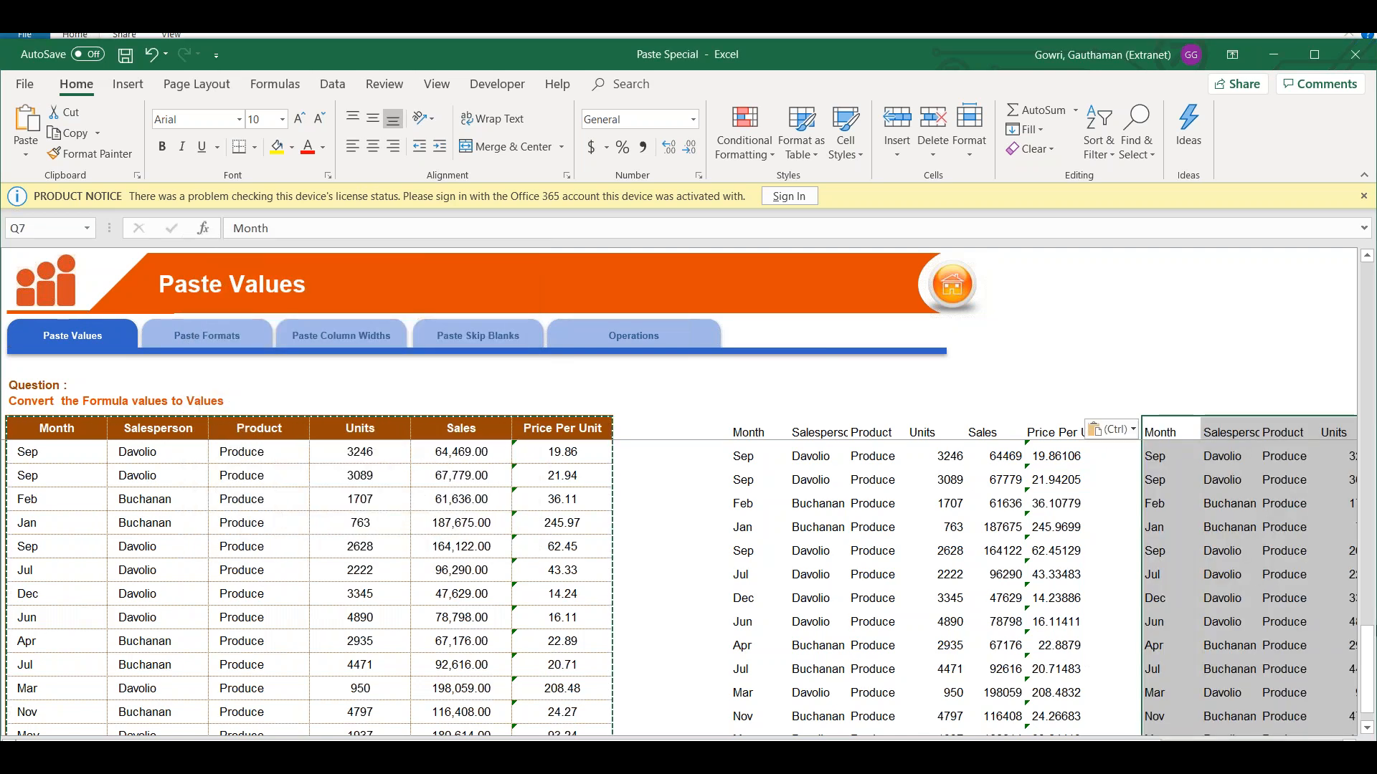
Inspect the Price Per Unit cells in column V of the second copy to check whether they hold values or formulas.
left_click(1368, 729)
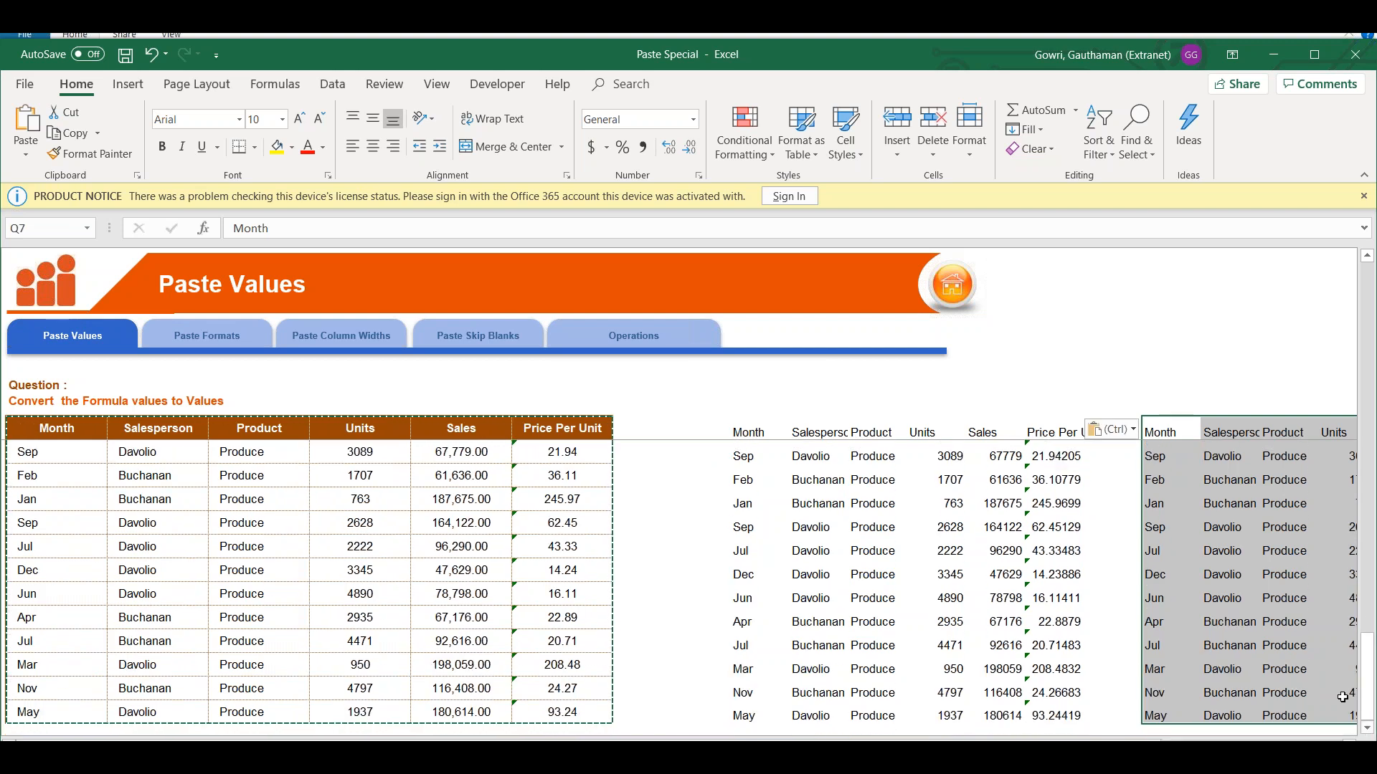
left_click(1246, 588)
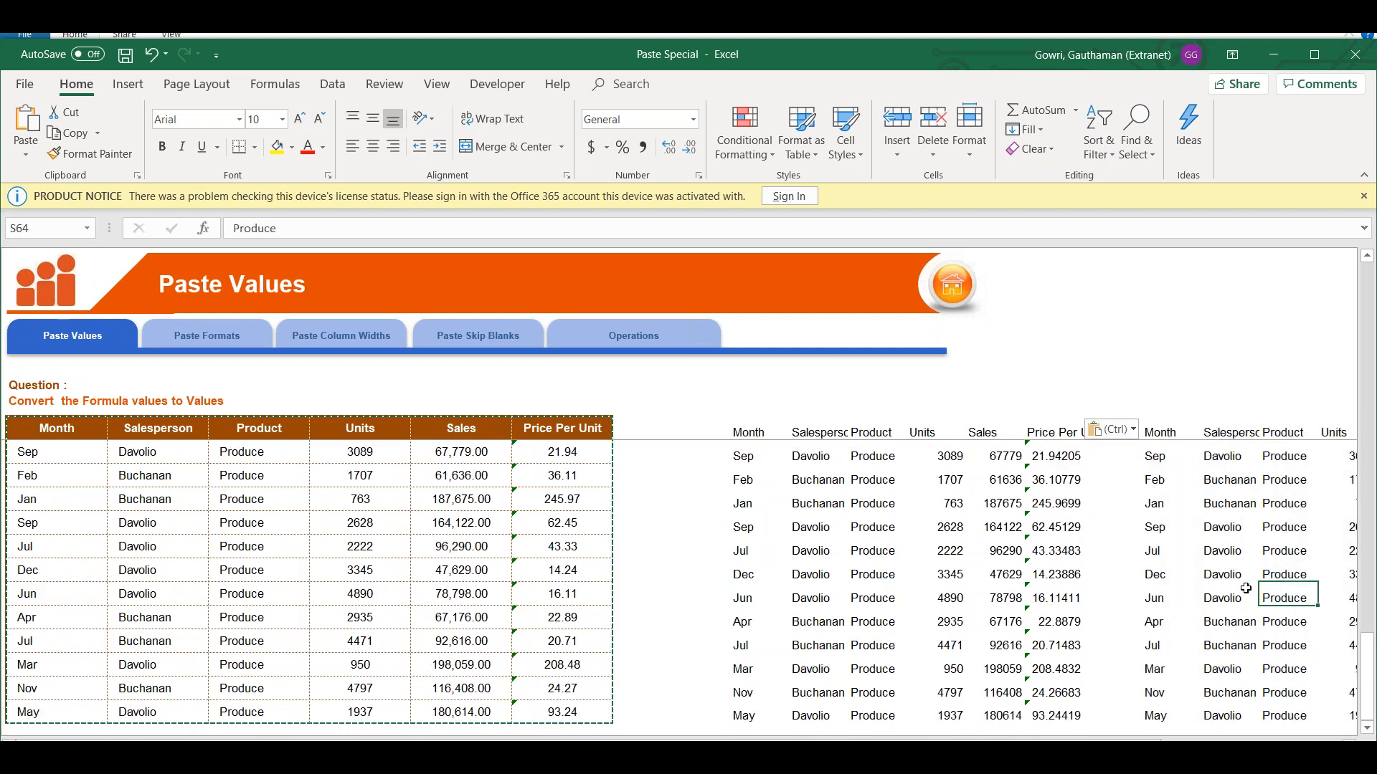
key("Right")
key("Right")
key("Right")
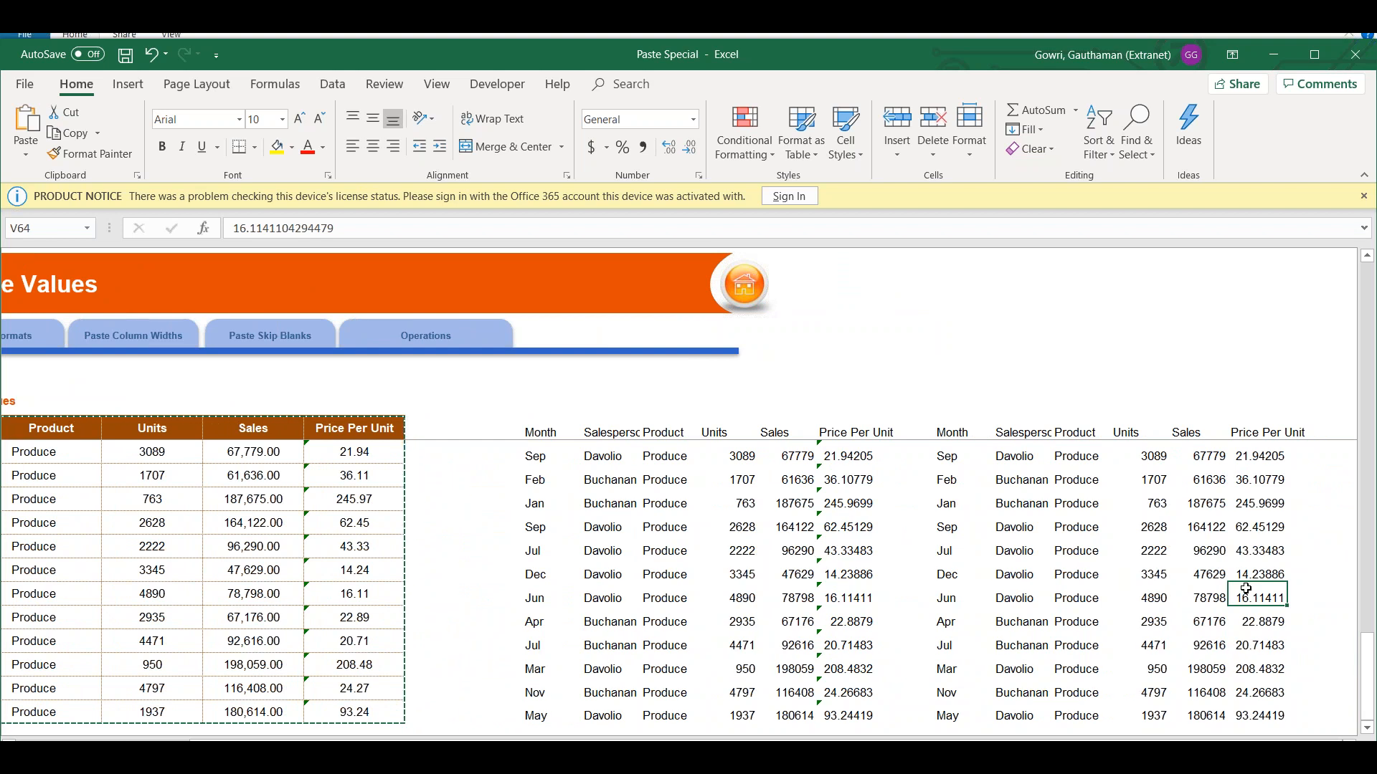
key("Up")
key("Up")
key("Up")
key("Up")
key("Up")
key("Up")
key("Up")
key("Up")
key("Up")
key("Up")
key("Up")
key("Up")
key("Up")
key("Up")
key("Up")
key("Up")
key("Up")
key("Up")
key("Up")
key("Up")
key("Up")
key("Up")
key("Up")
key("Up")
key("Up")
key("Up")
key("Up")
key("Up")
key("Up")
key("Up")
key("Up")
key("Up")
key("Up")
key("Up")
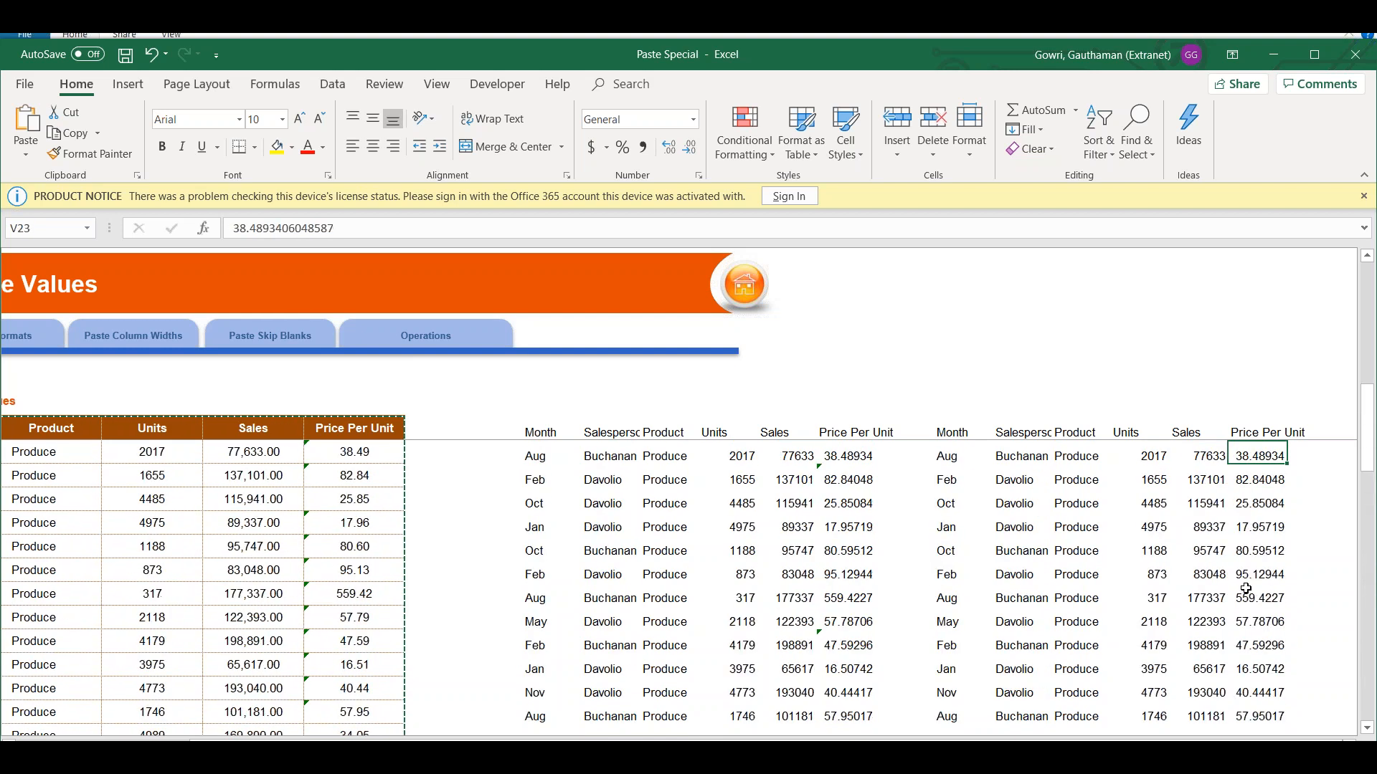
key("Up")
key("Up")
key("Up")
key("Up")
key("Up")
key("Up")
key("Up")
key("Up")
key("Up")
key("Up")
key("Up")
key("Up")
key("Up")
key("Up")
key("Up")
key("Up")
key("Up")
key("Up")
key("Up")
key("Up")
key("Down")
key("Down")
key("Down")
key("Down")
key("Down")
key("Down")
key("Down")
key("Up")
key("Up")
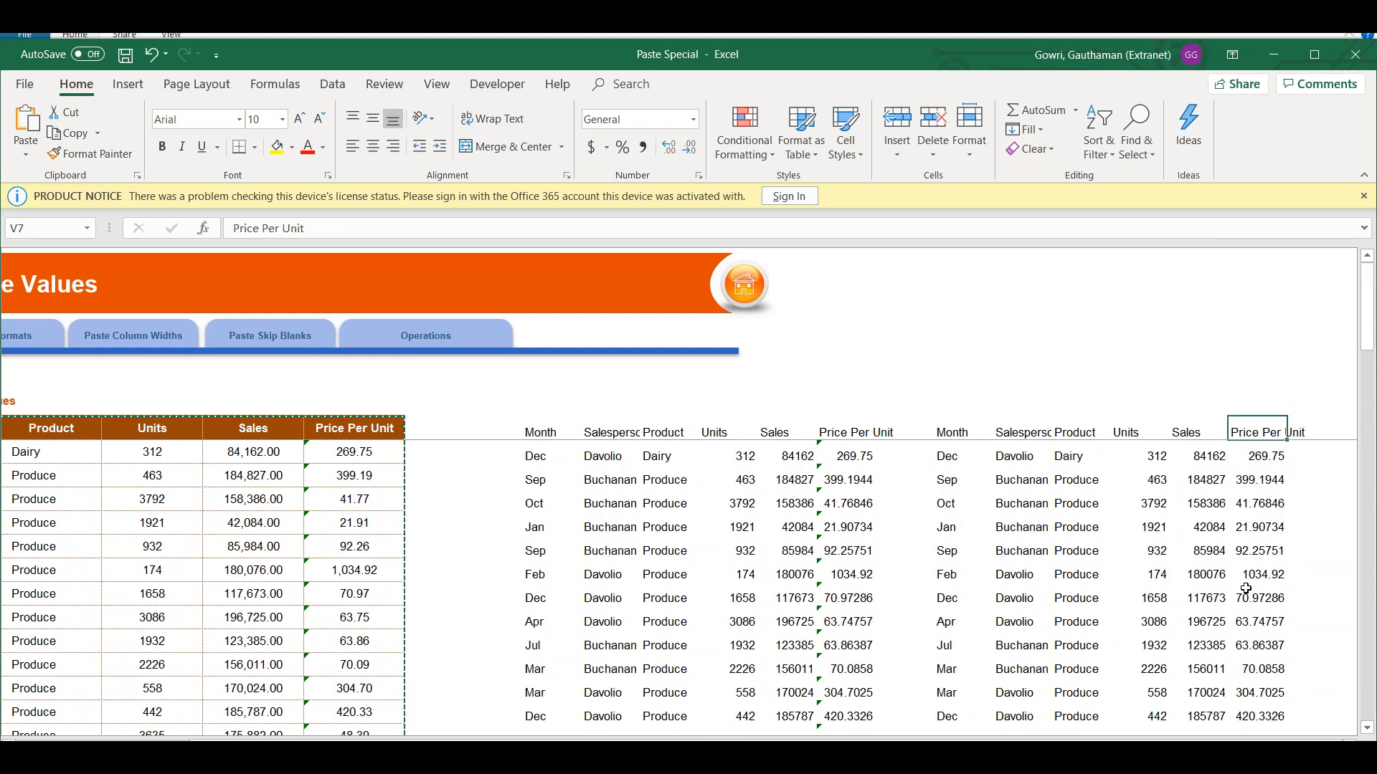
key("Down")
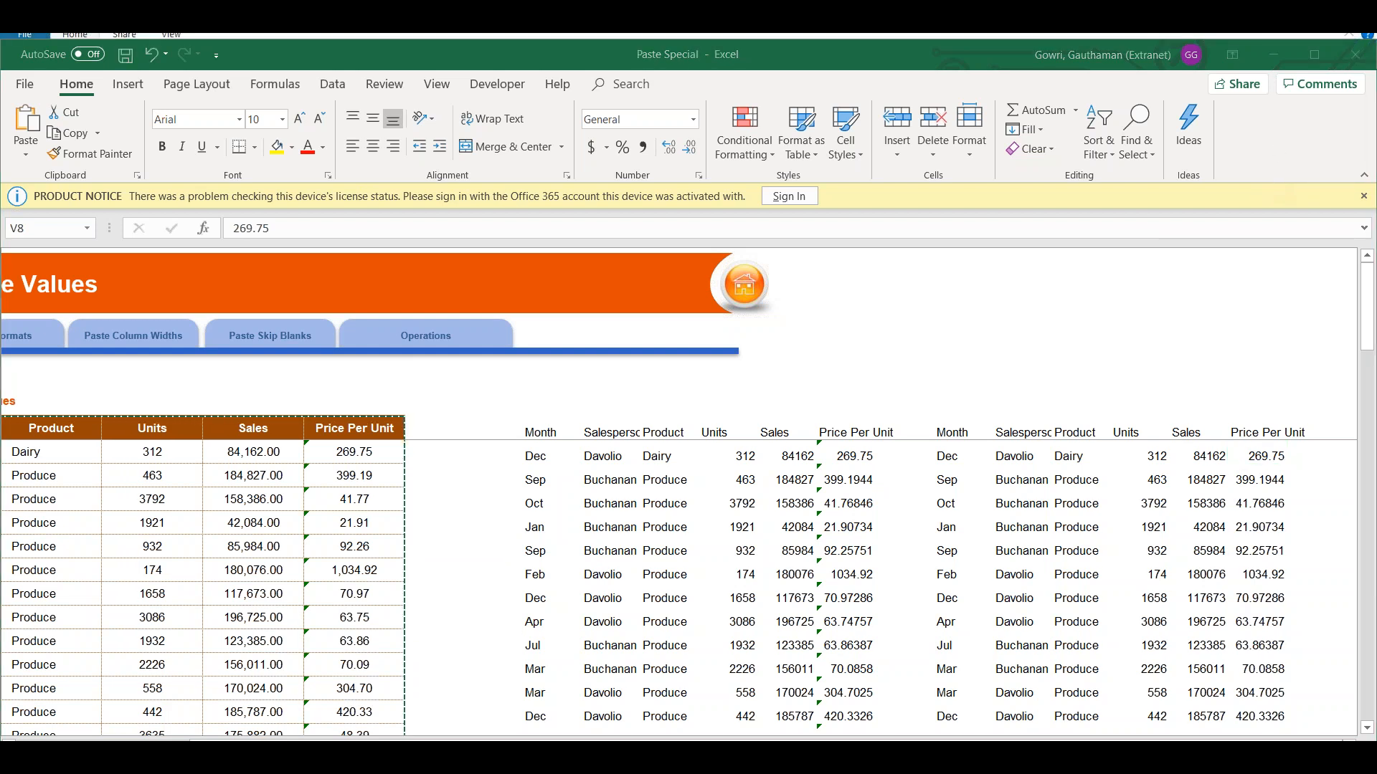
Compare the first Price Per Unit cell of the values-only copy at V8 with the formula-only copy at O8.
left_click(955, 434)
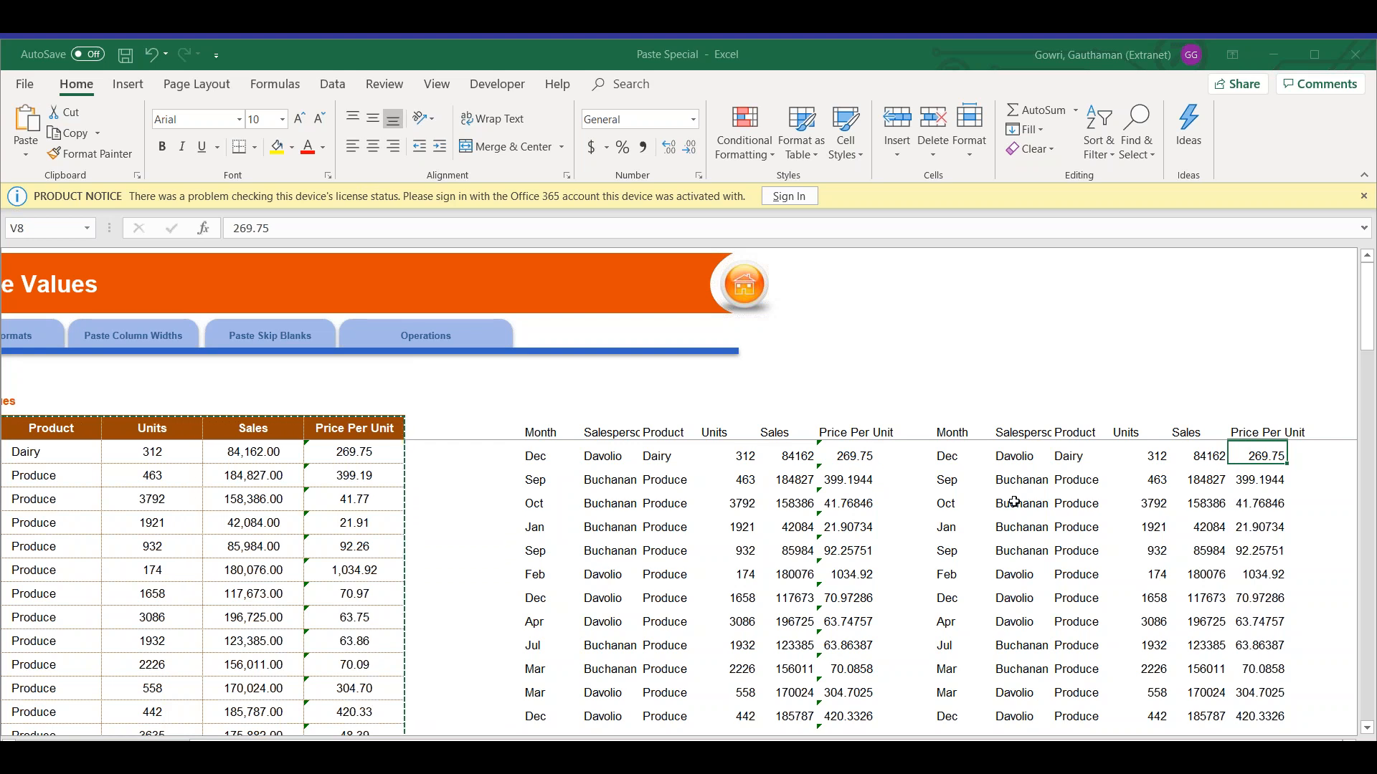
left_click(956, 435)
left_click_drag(956, 435, 1245, 619)
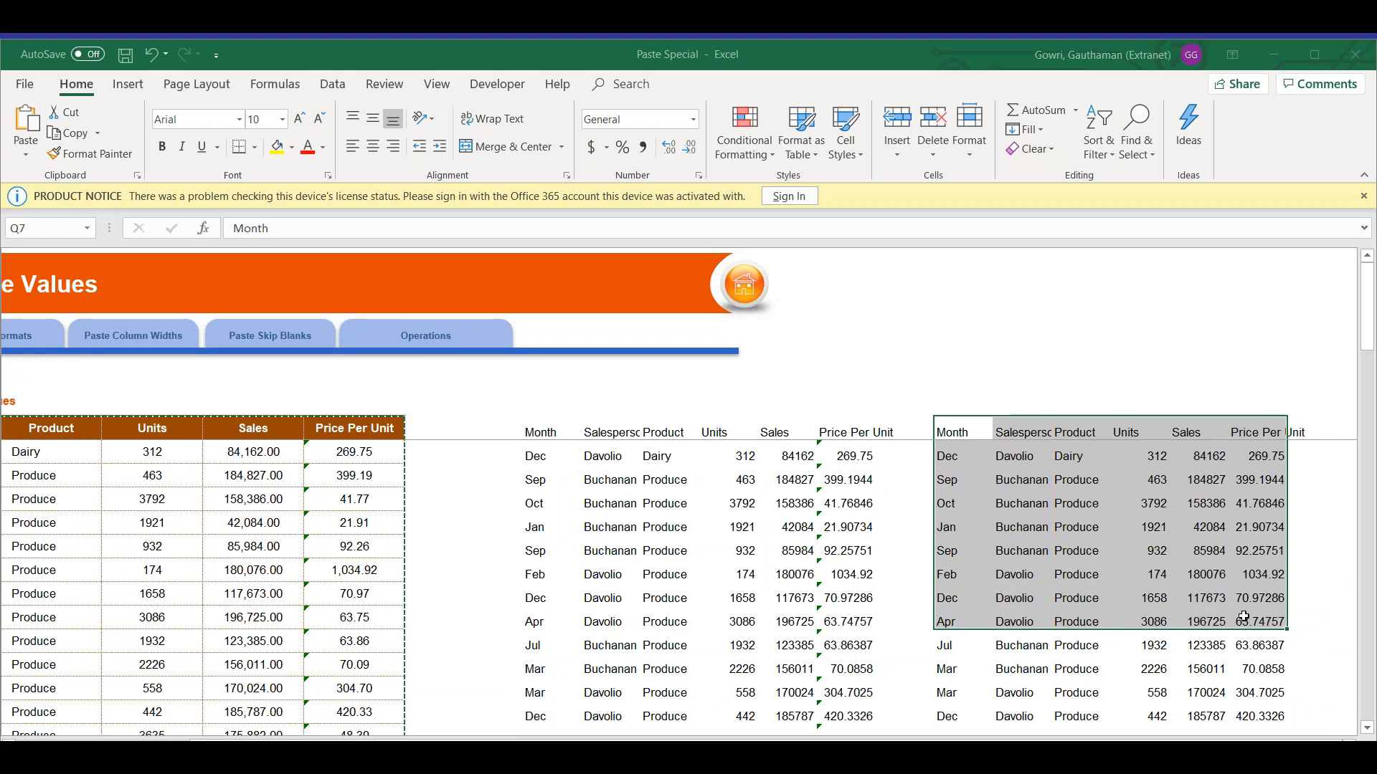
left_click(1273, 453)
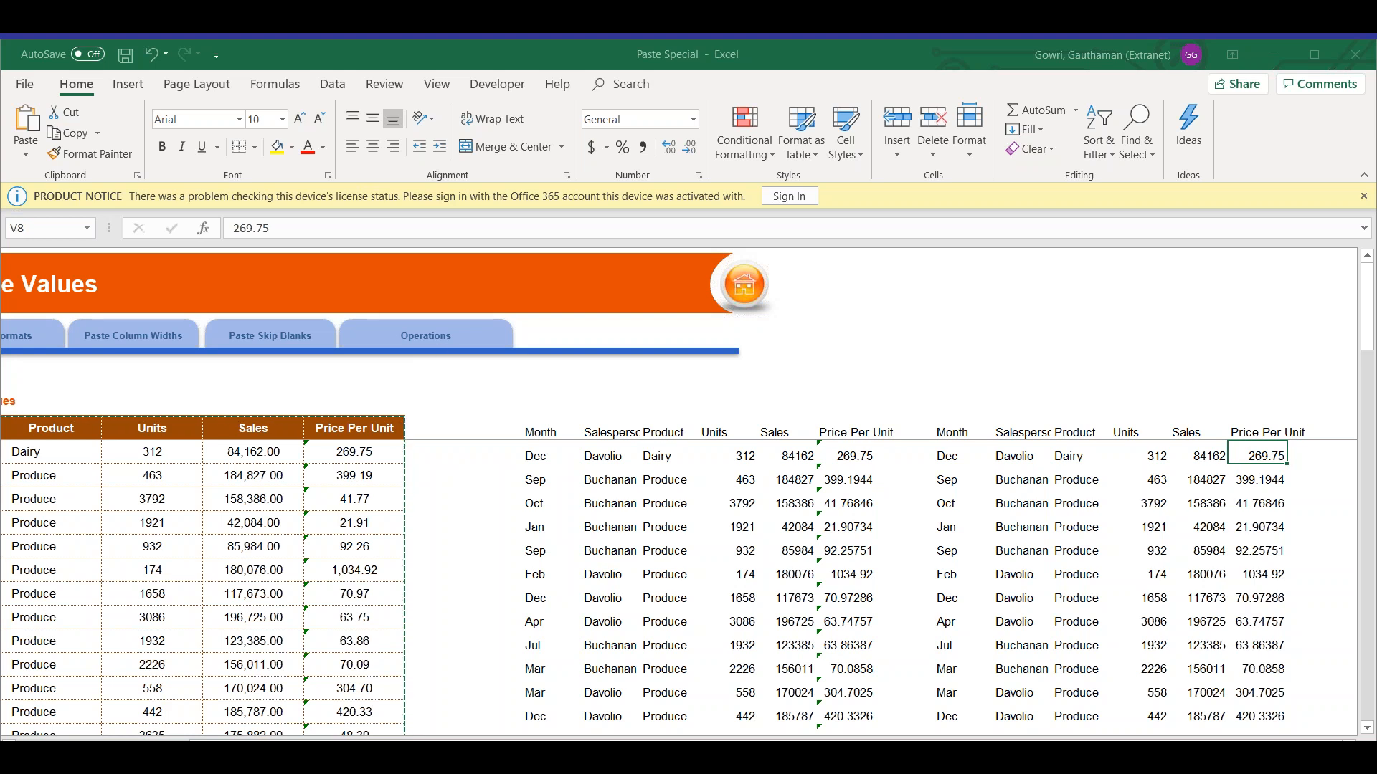
left_click_drag(285, 228, 228, 228)
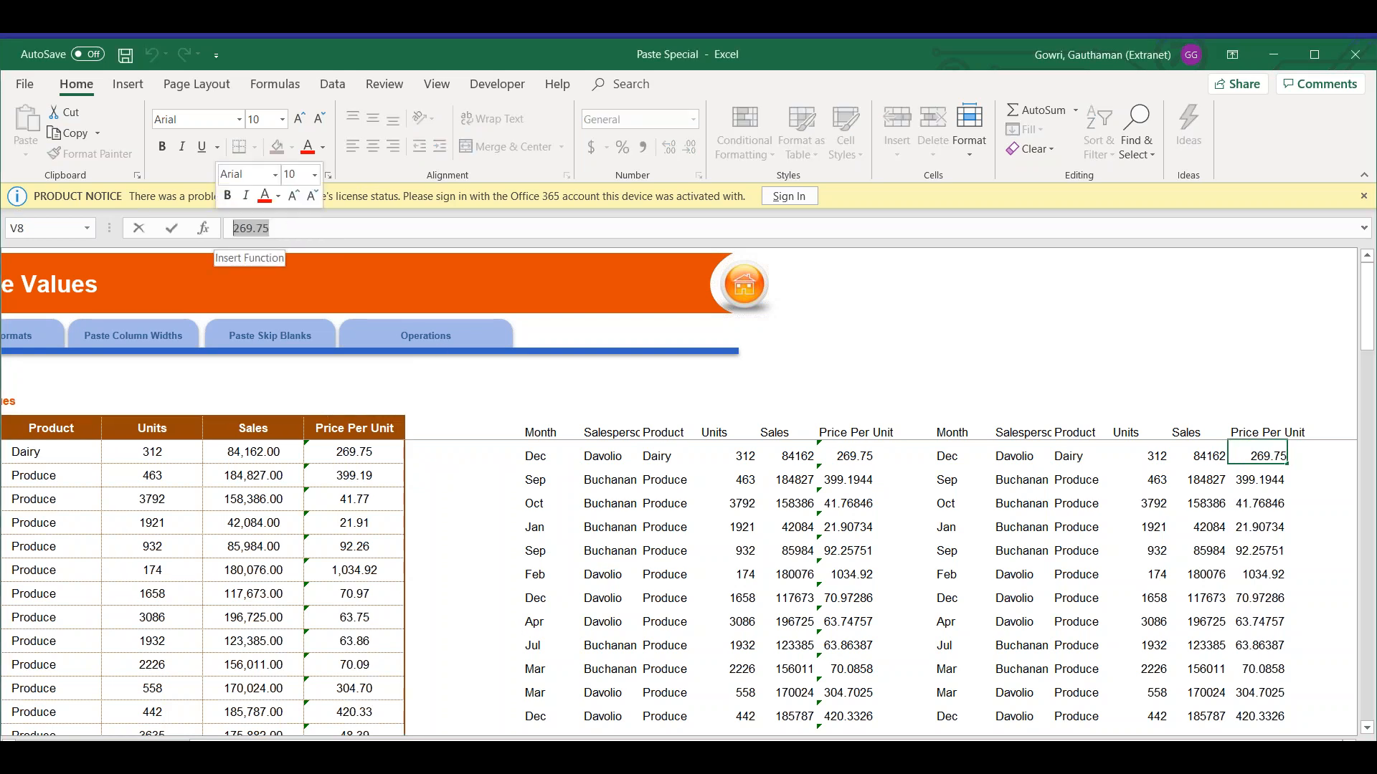
key("Return")
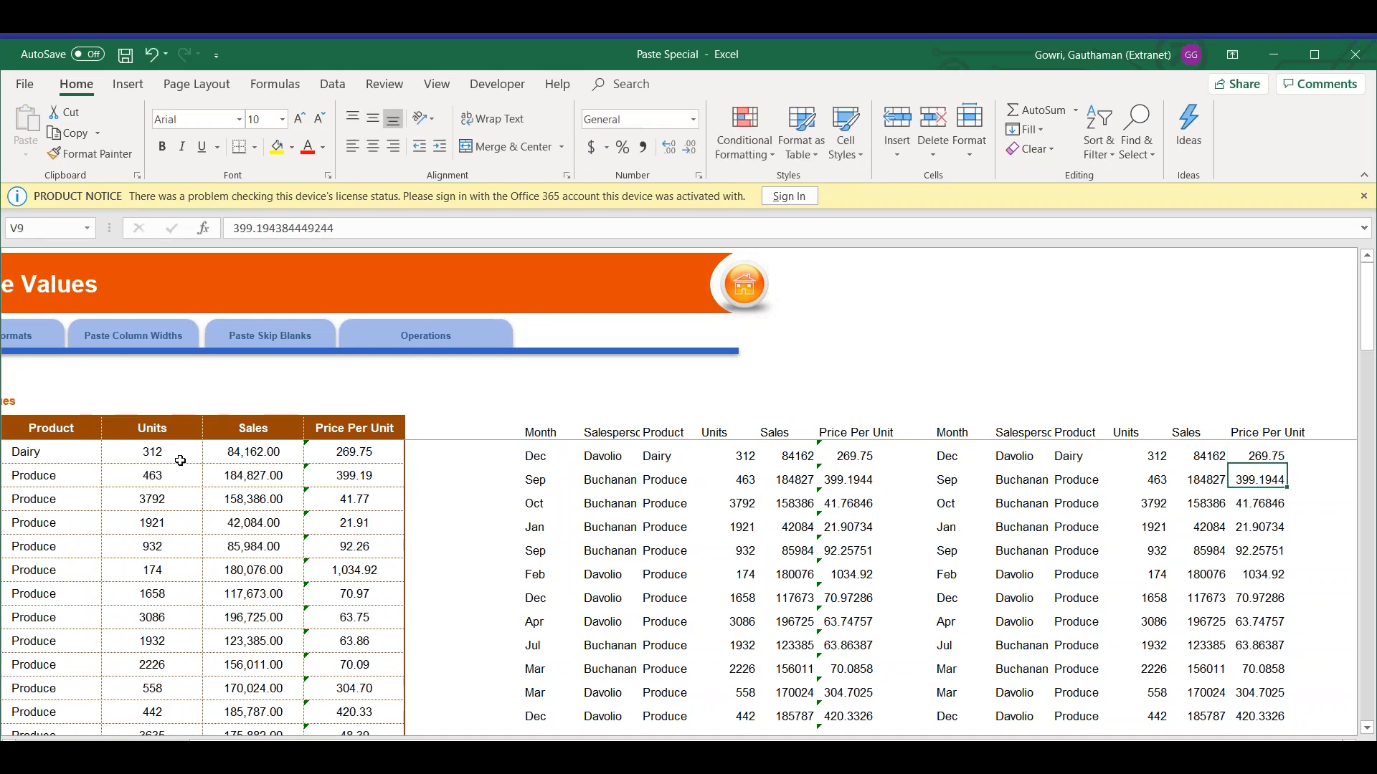
left_click(866, 479)
left_click(859, 453)
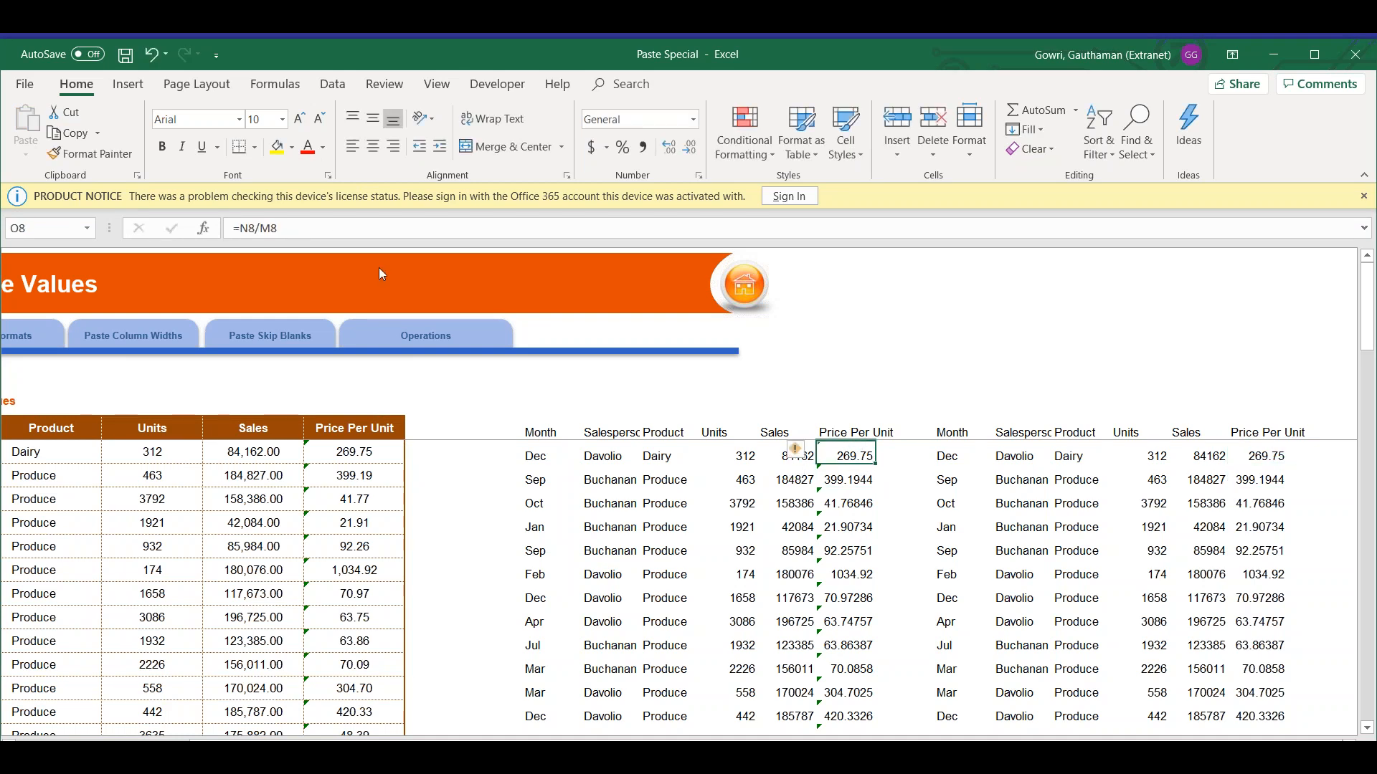
left_click(1248, 454)
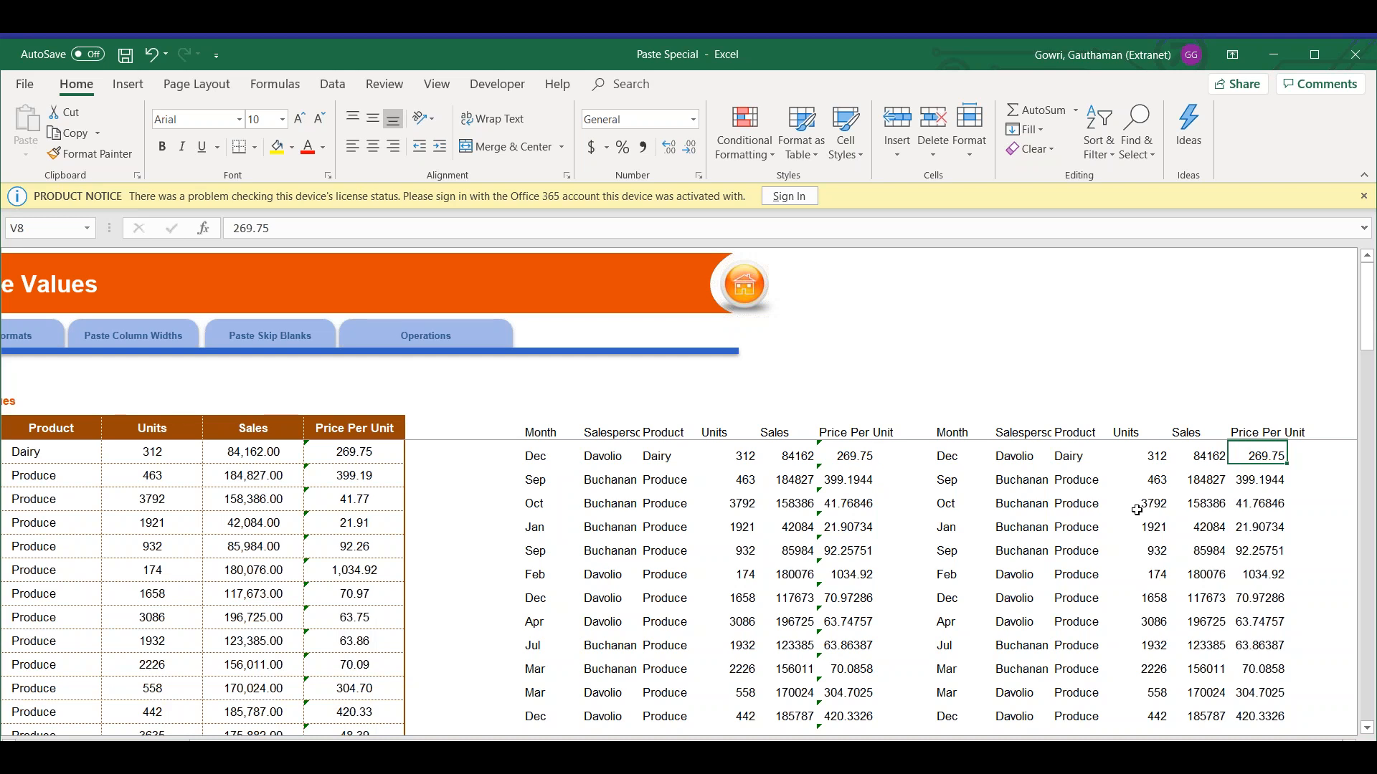
Copy the whole original sales table again, from the Month header through the last Price Per Unit row.
key("Up")
key("Right")
key("Right")
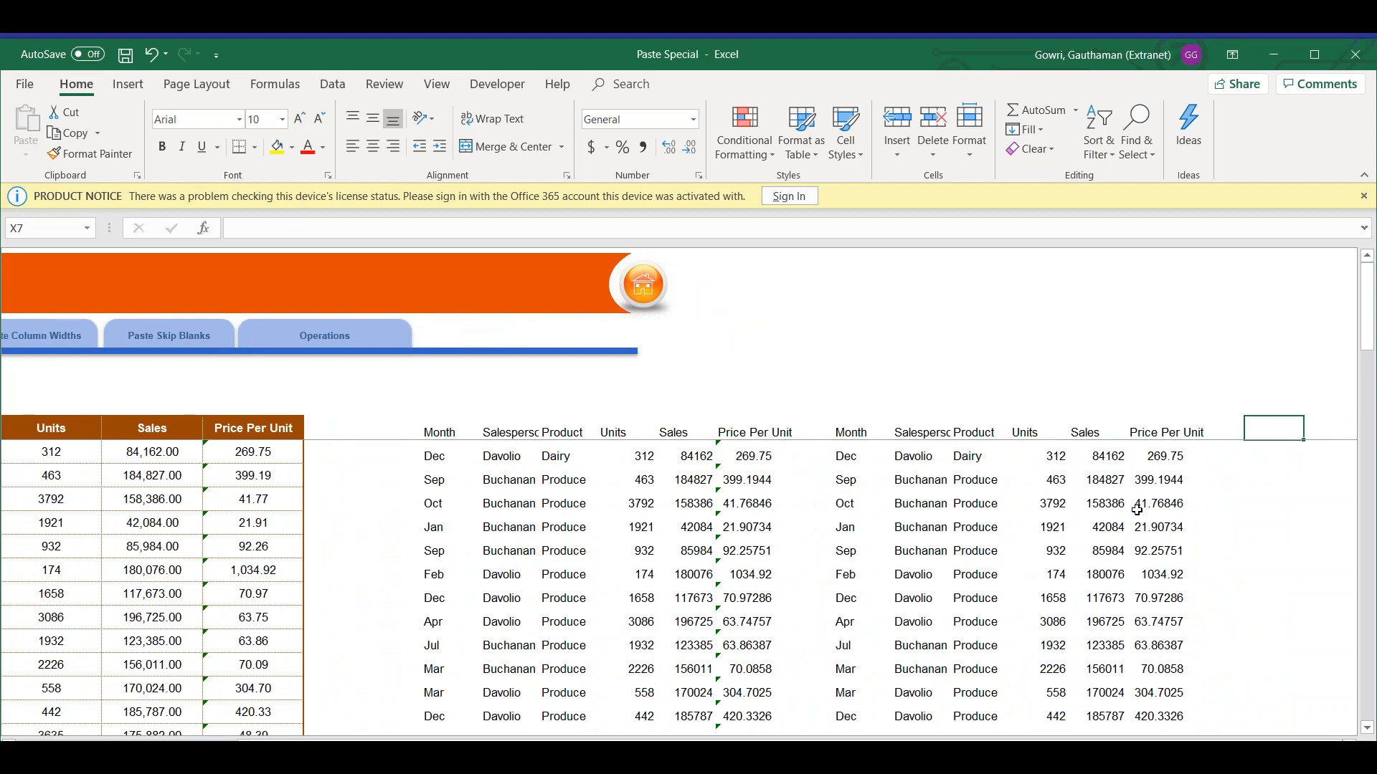
left_click(270, 435)
key("ctrl+Left")
key("ctrl+shift+Down")
key("shift+Right")
key("shift+Right")
key("shift+Right")
key("shift+Right")
key("shift+Right")
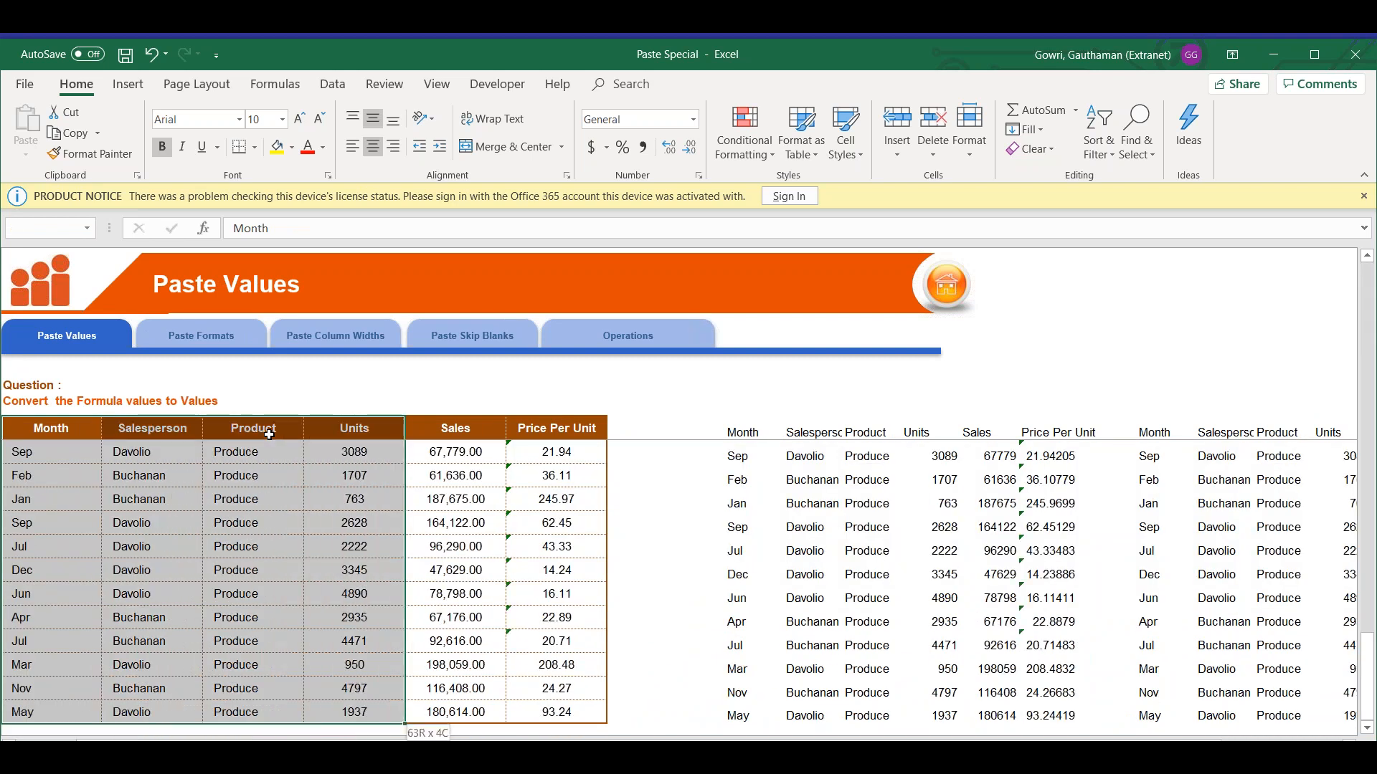
key("ctrl+c")
Paste only the formats of the copied table with its upper-left cell at X7, using Paste Special.
key("Right")
key("Right")
key("Right")
key("Right")
key("Right")
key("Right")
key("Right")
key("Right")
key("Right")
key("Right")
key("Right")
key("Right")
key("Right")
key("Right")
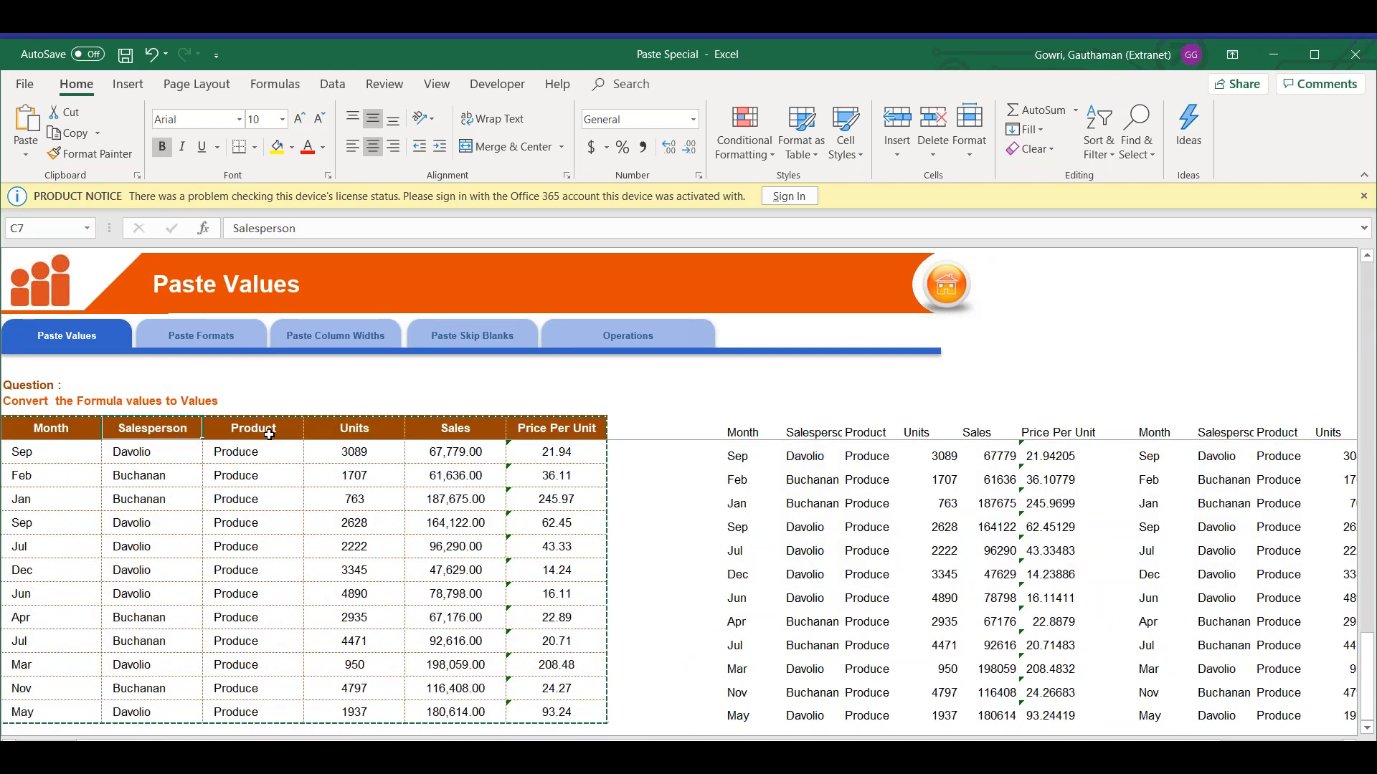
key("Right")
key("Right")
key("Right")
key("Right")
key("Right")
key("Right")
key("Right")
key("Right")
key("Right")
key("Right")
key("Left")
key("Left")
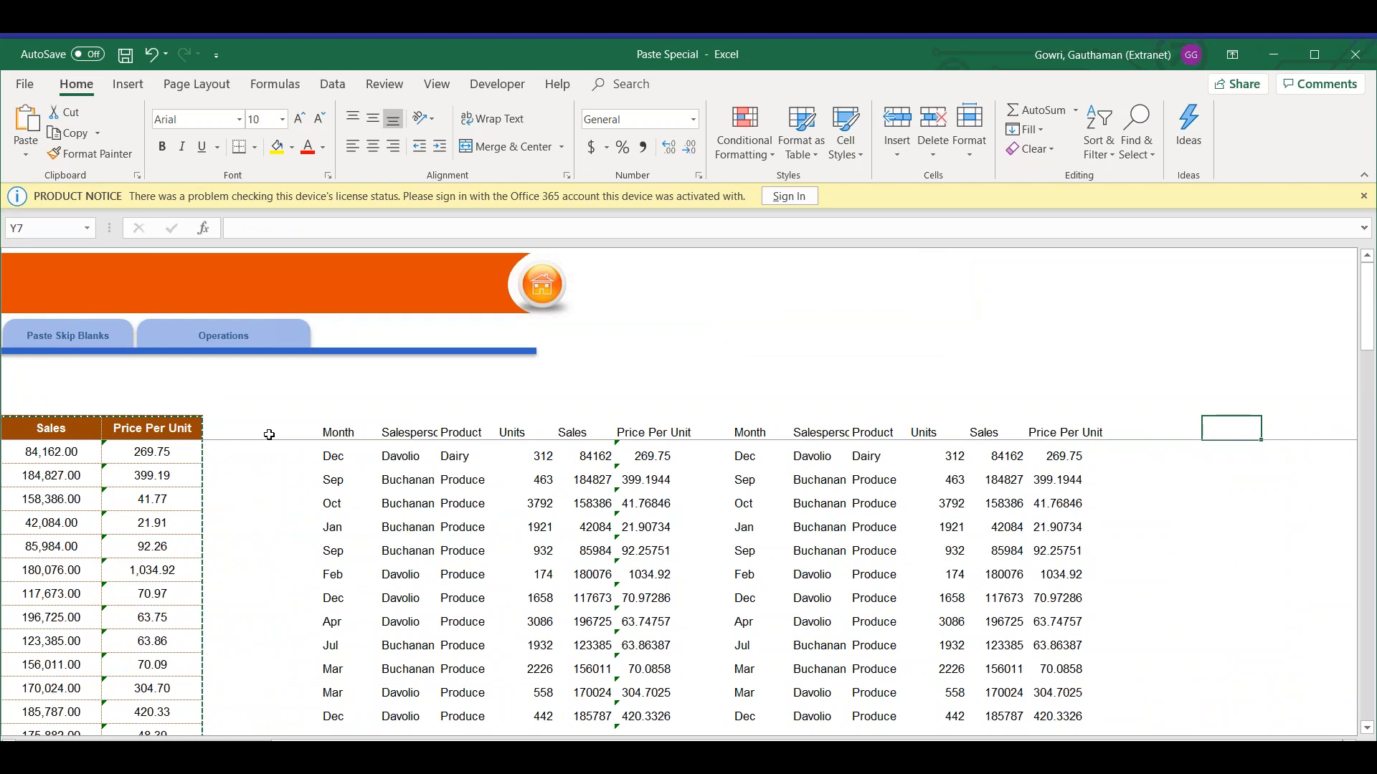
key("ctrl+alt+v")
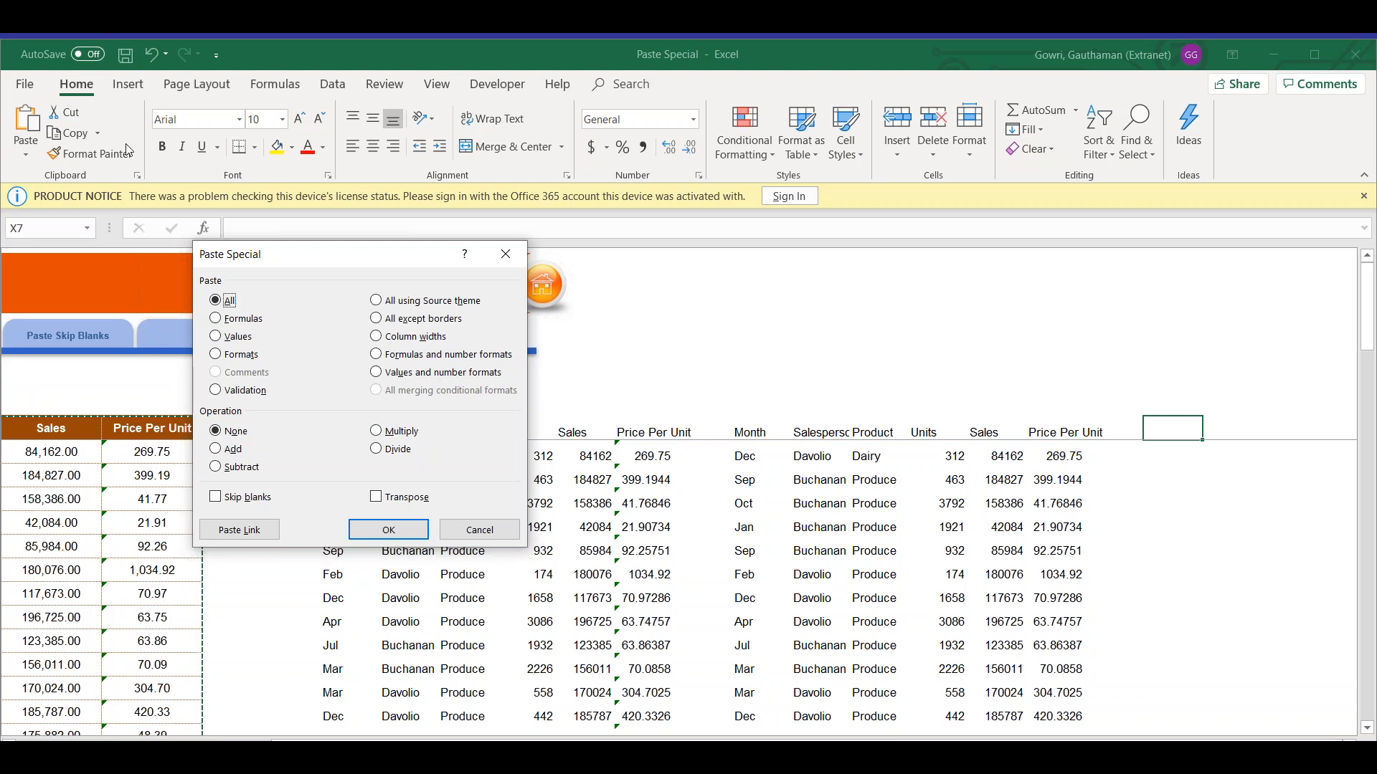
left_click_drag(323, 265, 564, 245)
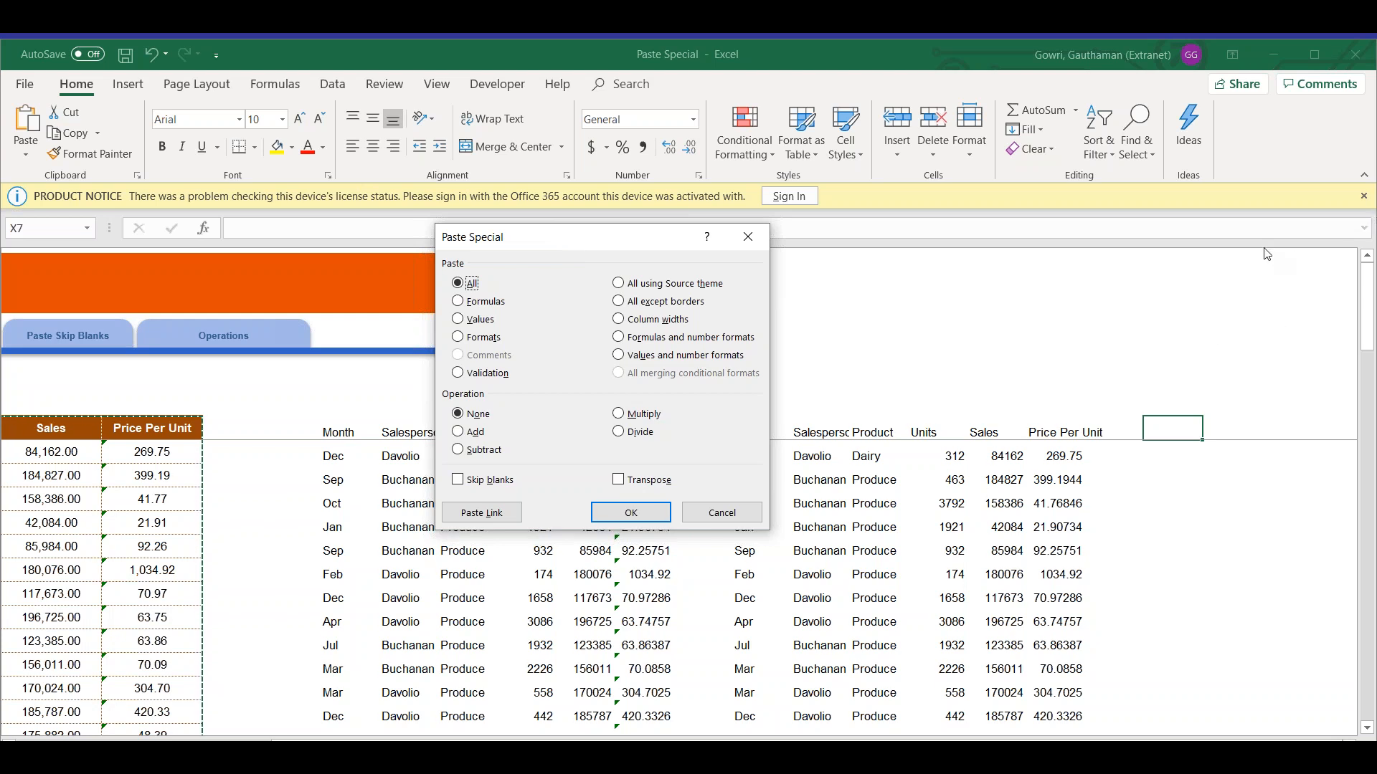
left_click(1256, 223)
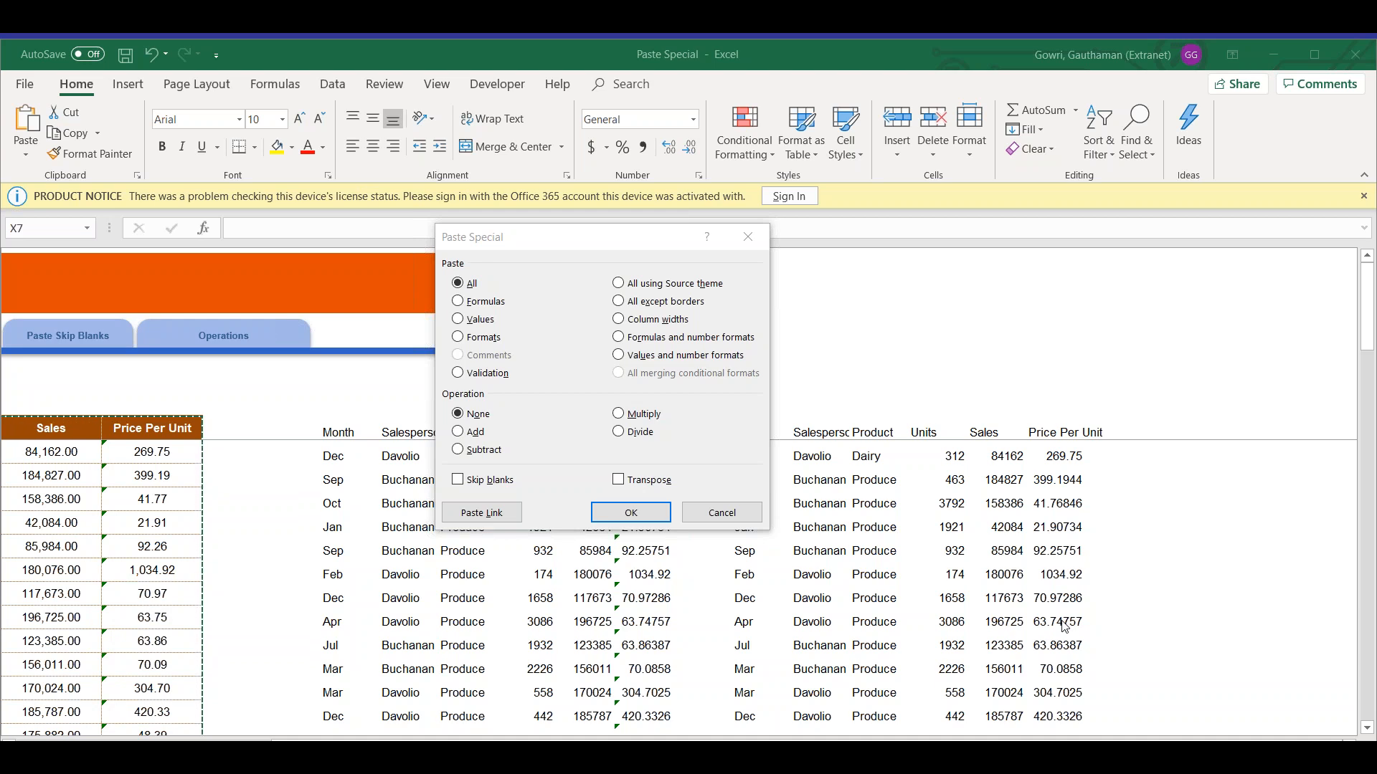
left_click(1115, 271)
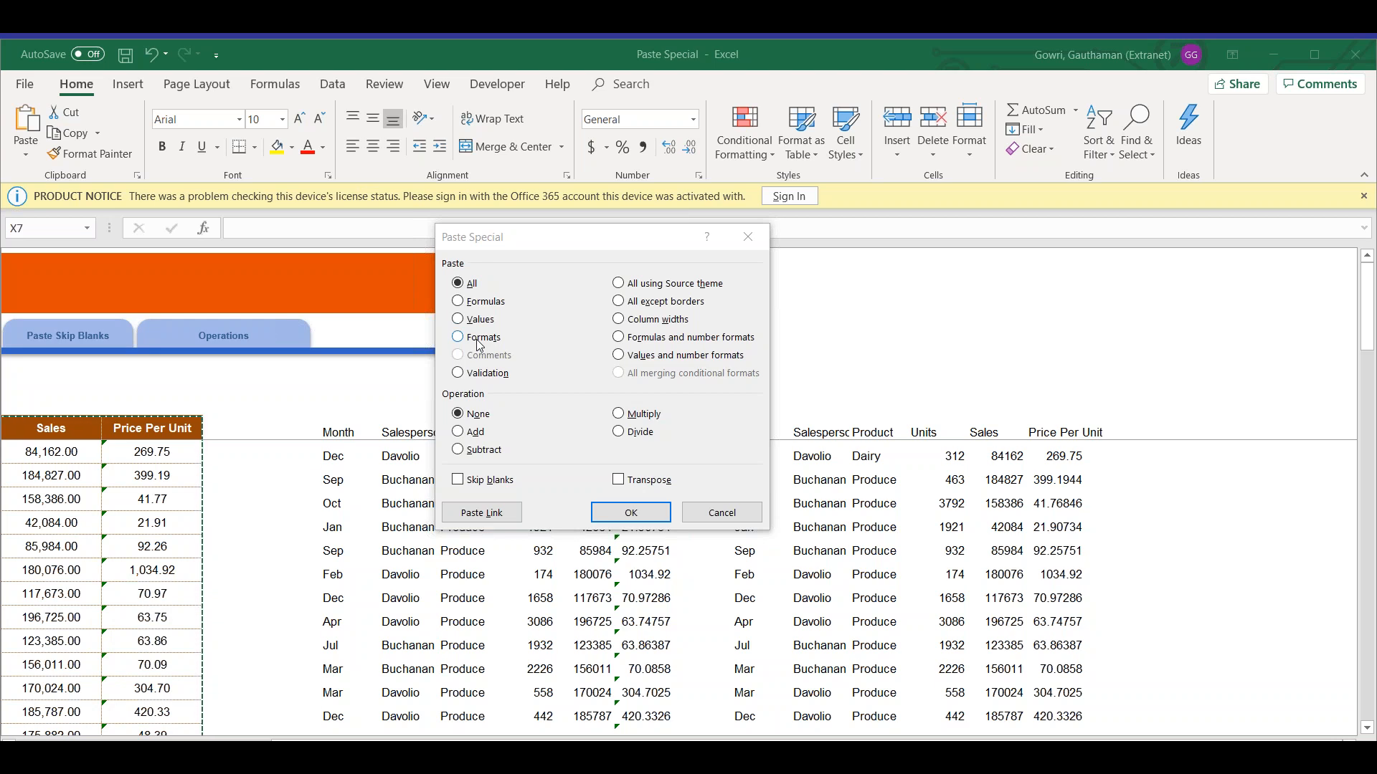
left_click(1210, 439)
left_click(481, 339)
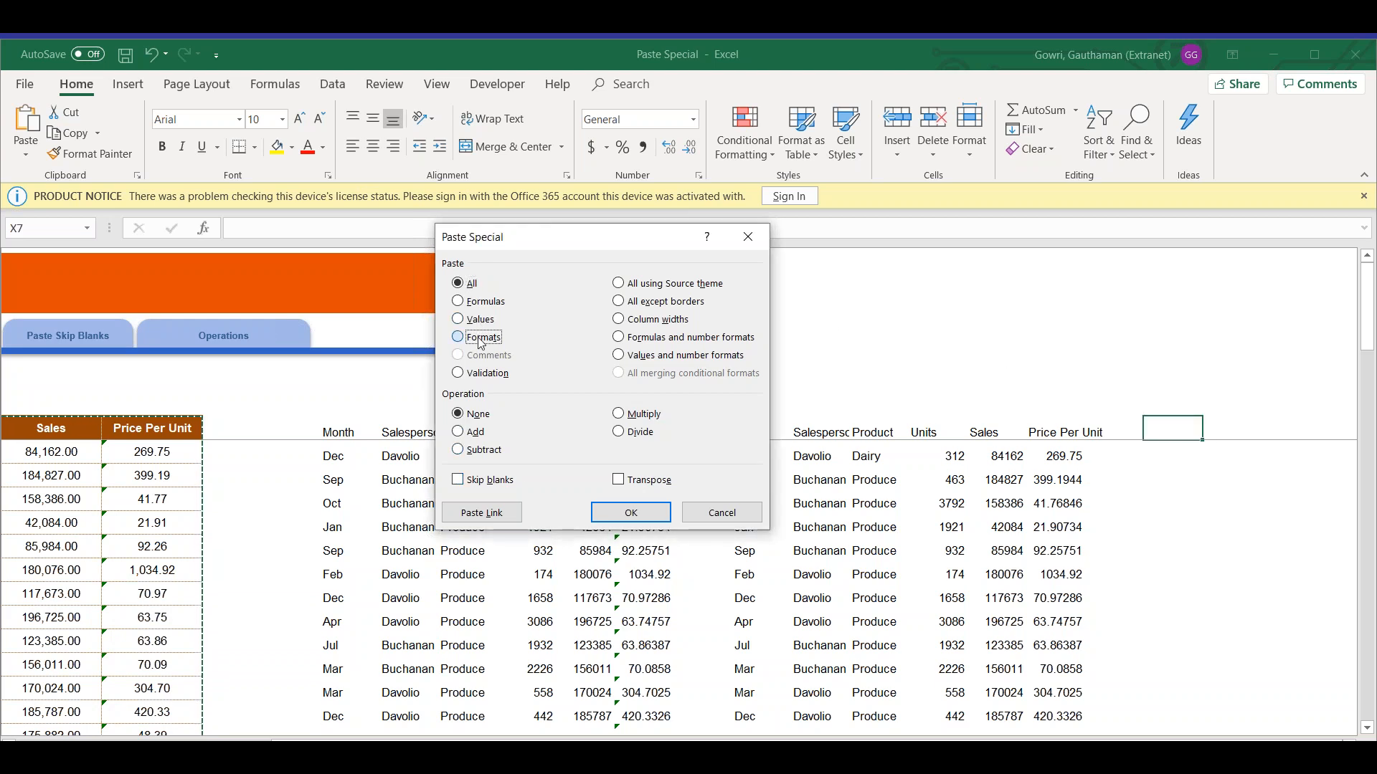
left_click(631, 513)
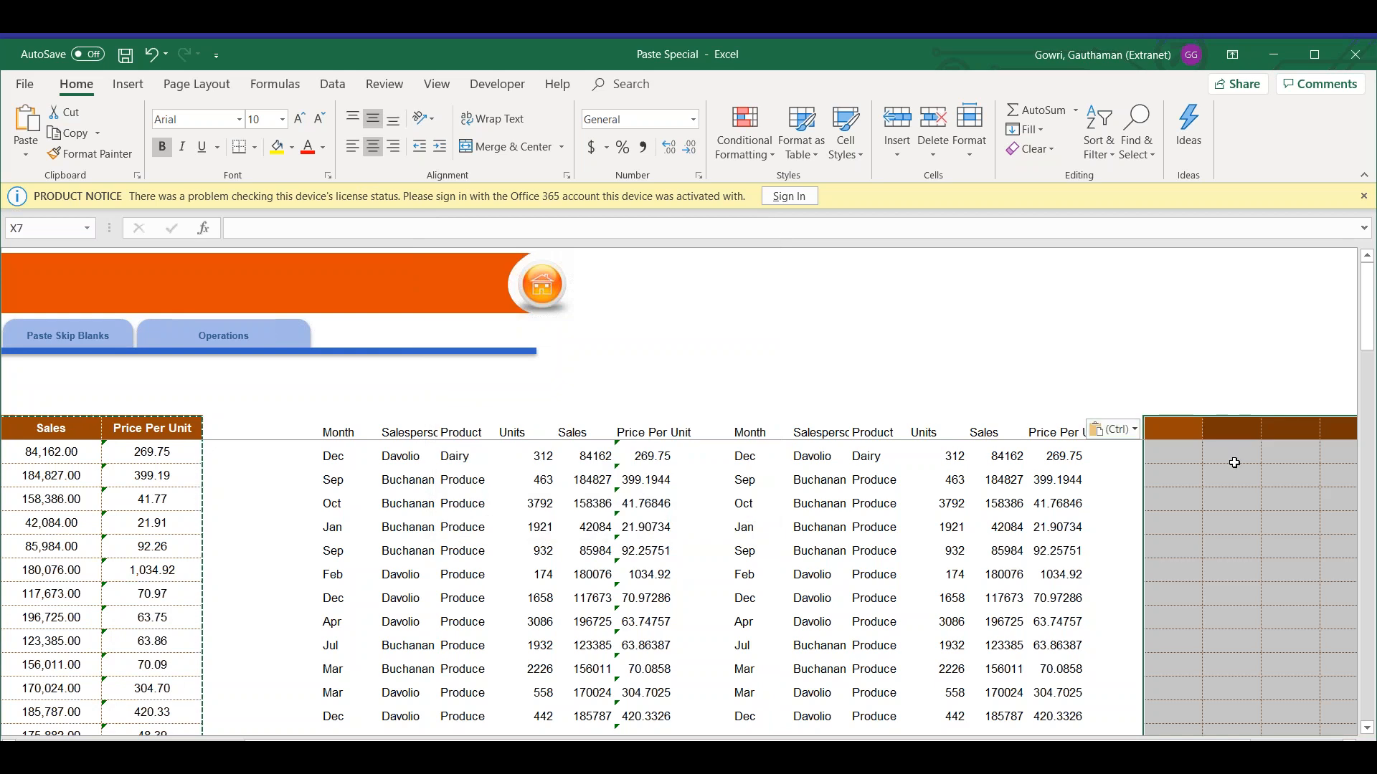
Paste the copied table with everything except borders, with its upper-left cell at AE7, using Paste Special.
left_click(1218, 458)
key("Right")
key("Right")
key("Right")
key("Right")
key("Right")
key("Right")
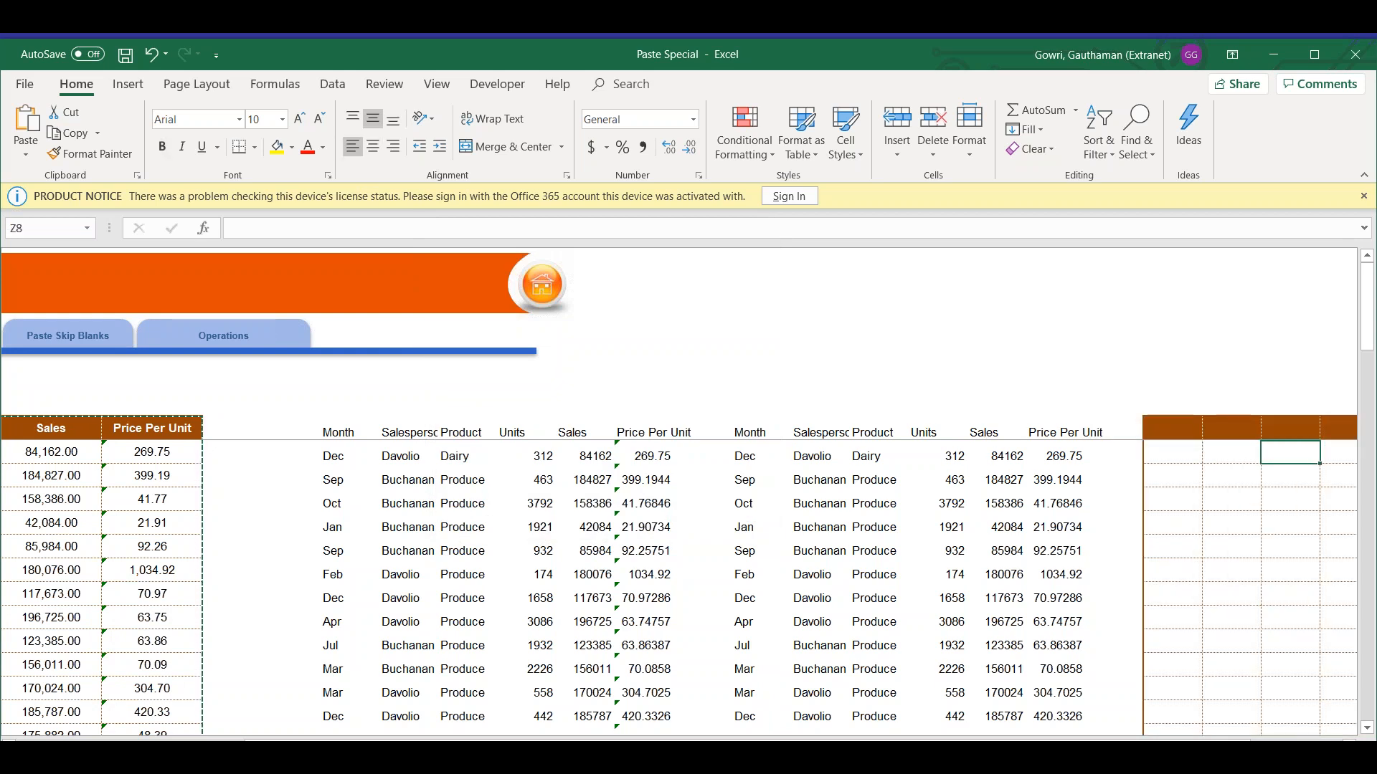
key("Up")
key("Up")
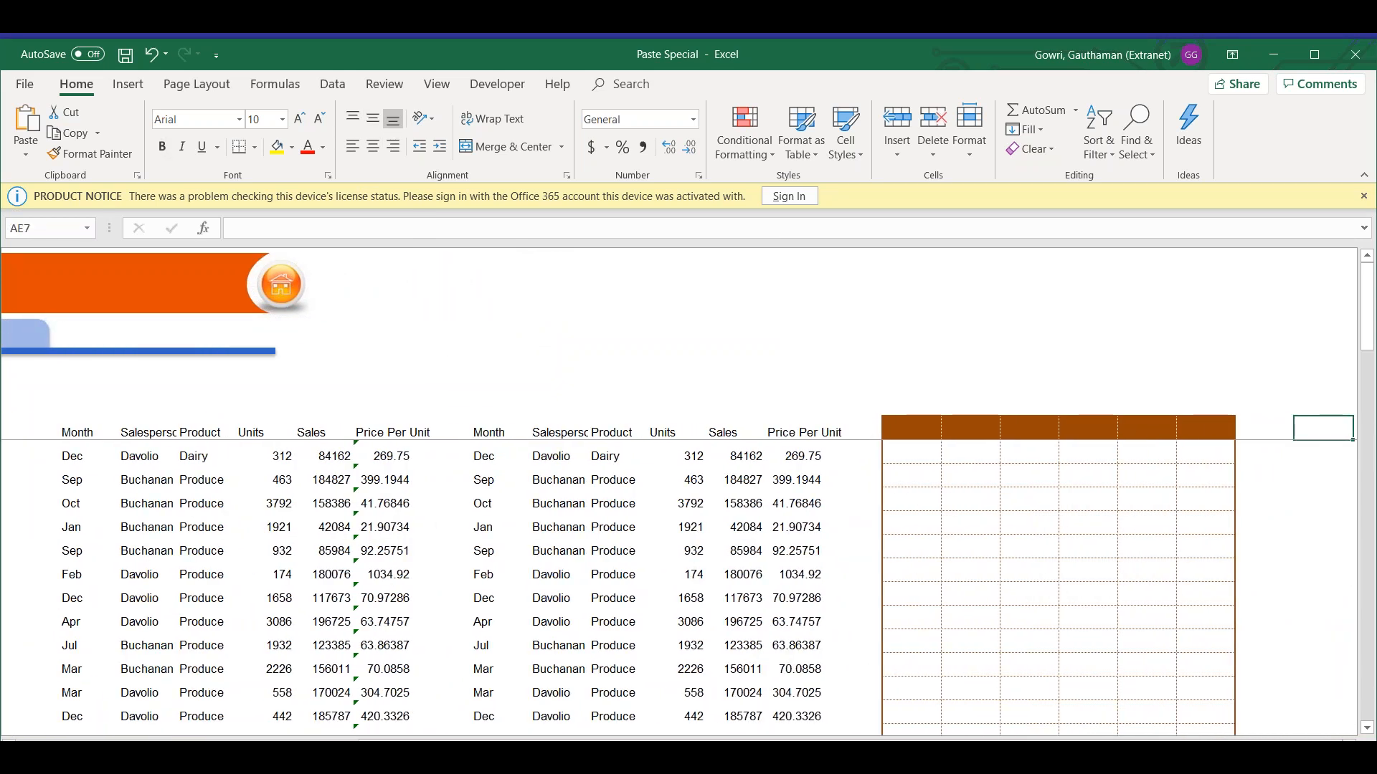
key("ctrl+alt+v")
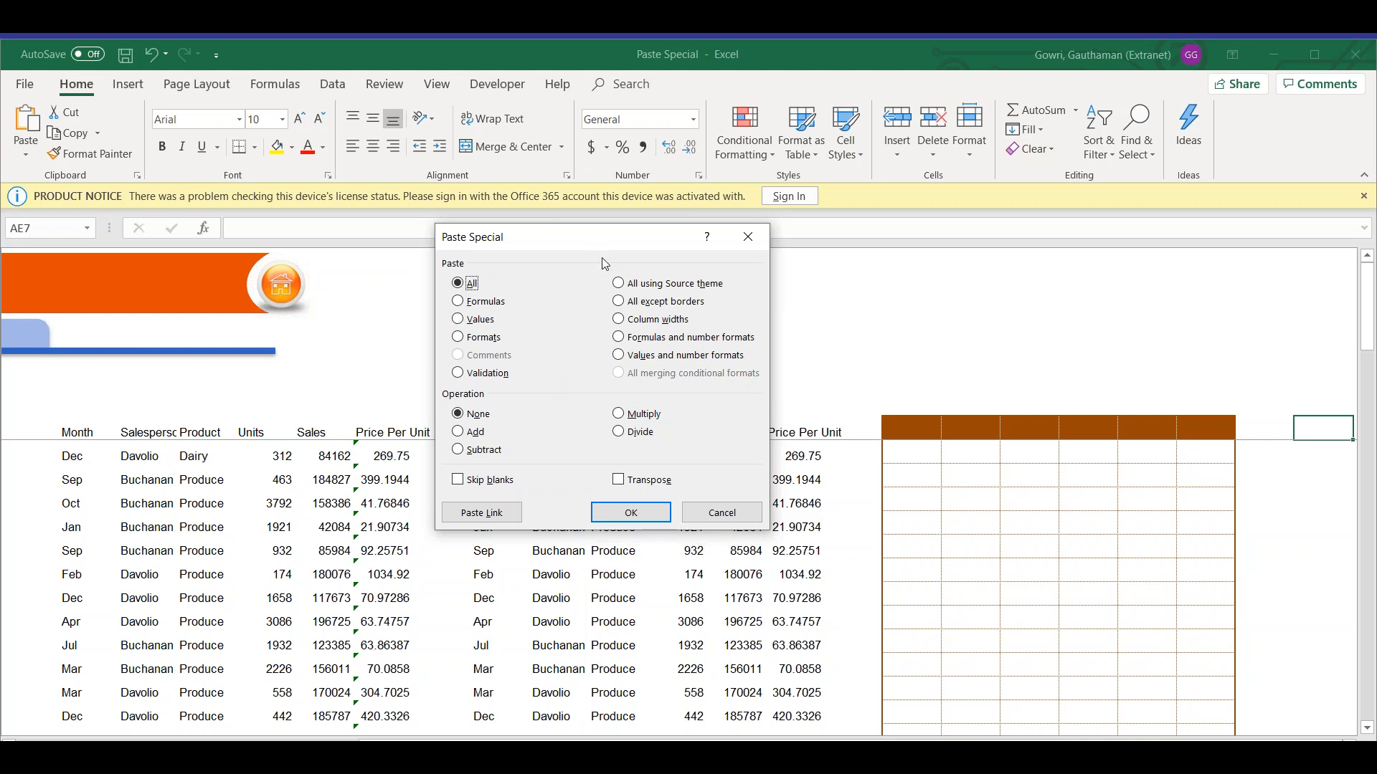
left_click(643, 304)
left_click(631, 515)
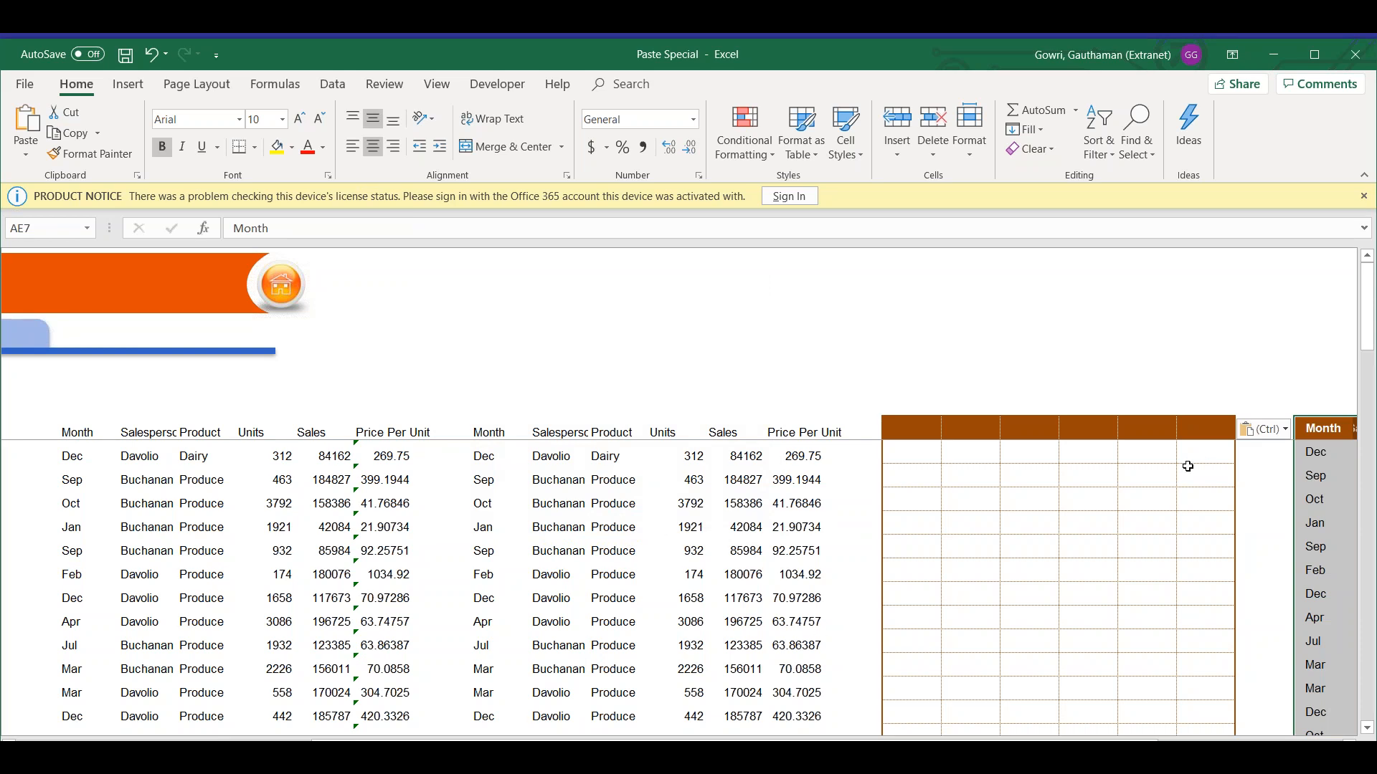
Examine the headers, Sales cells and Price Per Unit cells of the copy at AE7 for borders, formulas and column width.
key("Right")
key("Right")
key("Right")
key("Right")
key("Right")
key("Right")
key("Right")
key("Right")
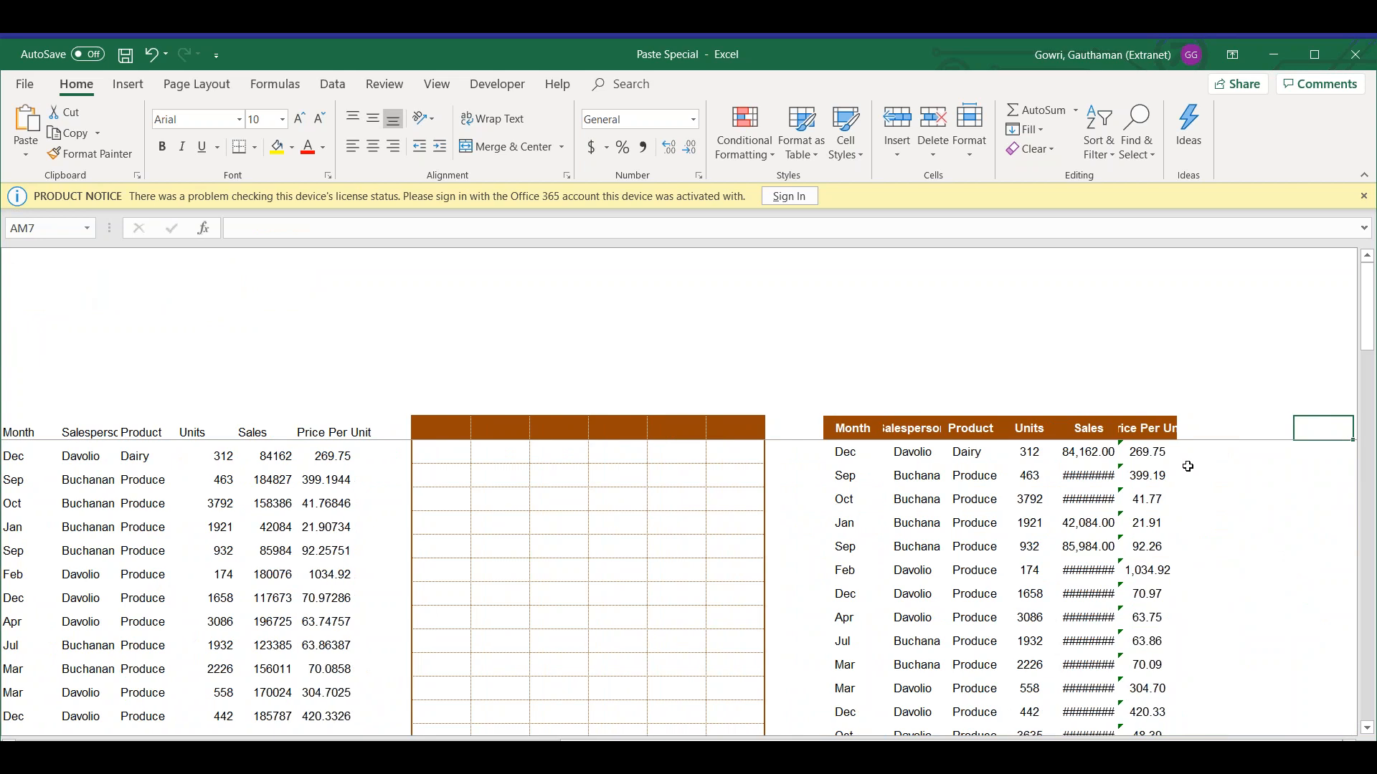
left_click(870, 435)
key("Right")
key("Right")
key("Right")
key("Right")
key("Right")
key("Right")
key("Right")
key("Right")
key("Right")
key("Right")
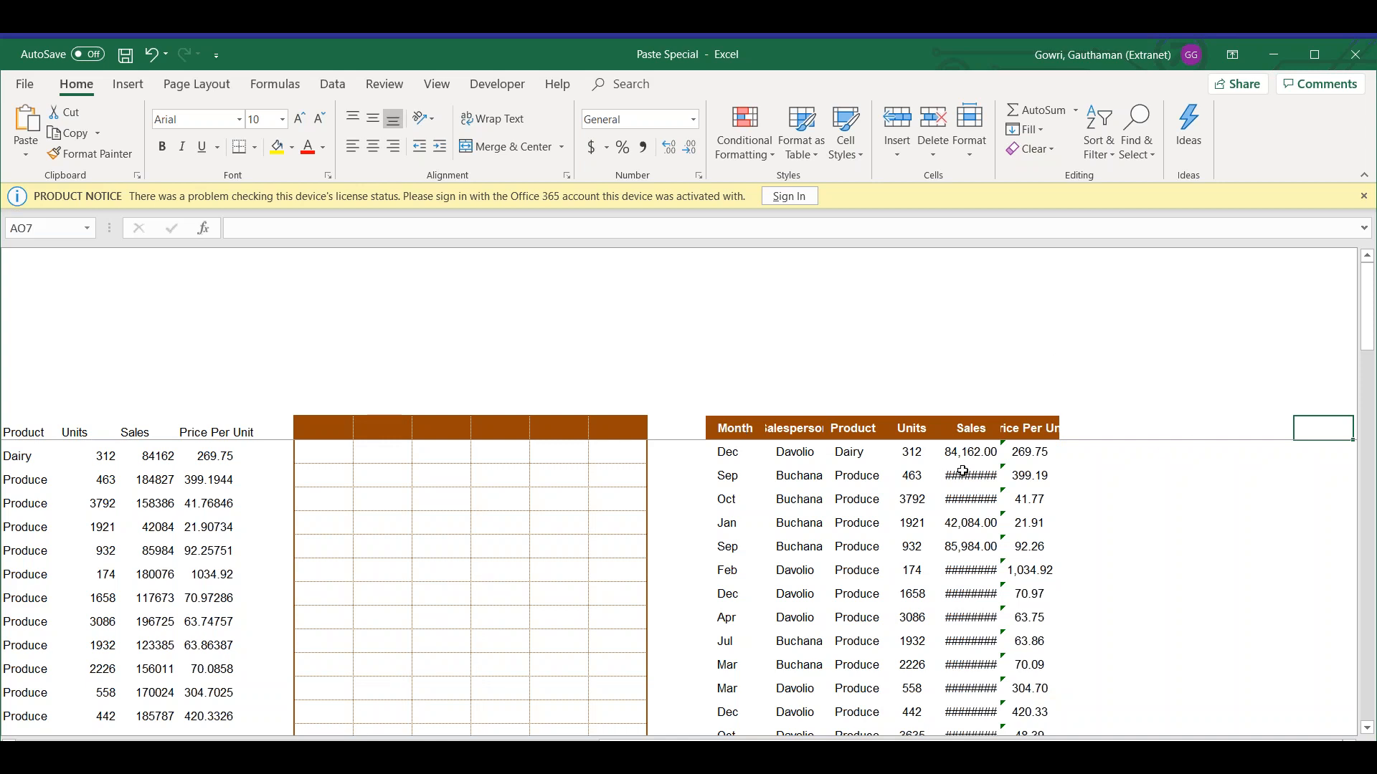
left_click_drag(963, 471, 961, 618)
left_click(1031, 500)
left_click(1021, 664, "shift")
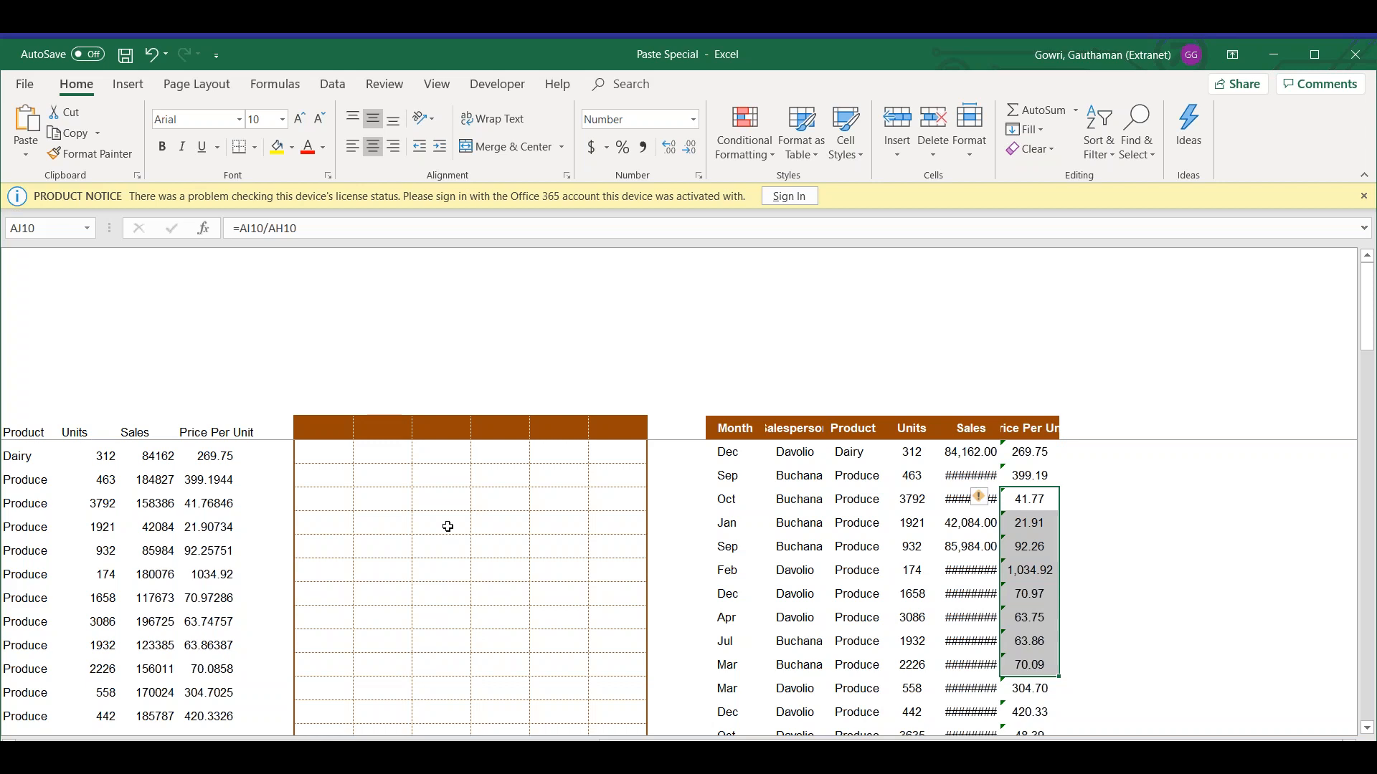
left_click(744, 430)
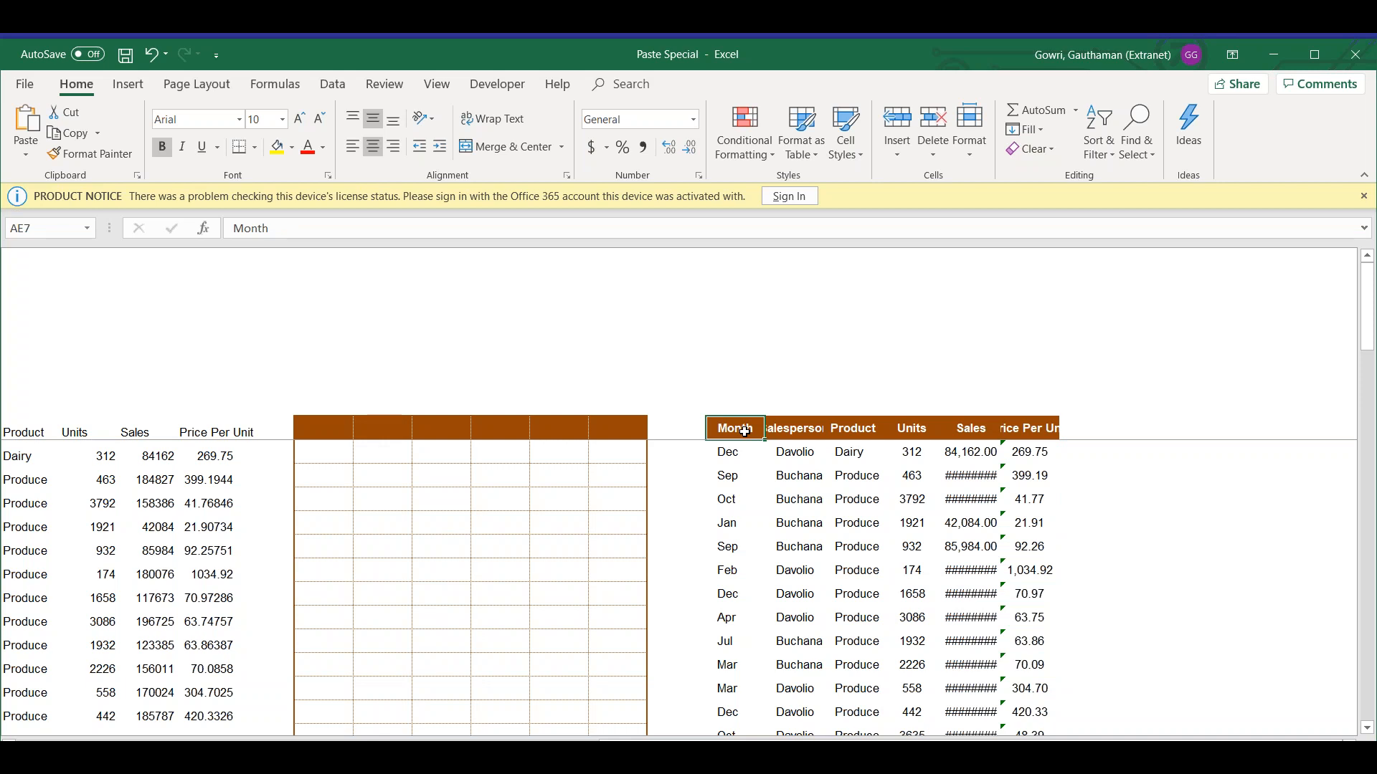
left_click_drag(964, 452, 950, 617)
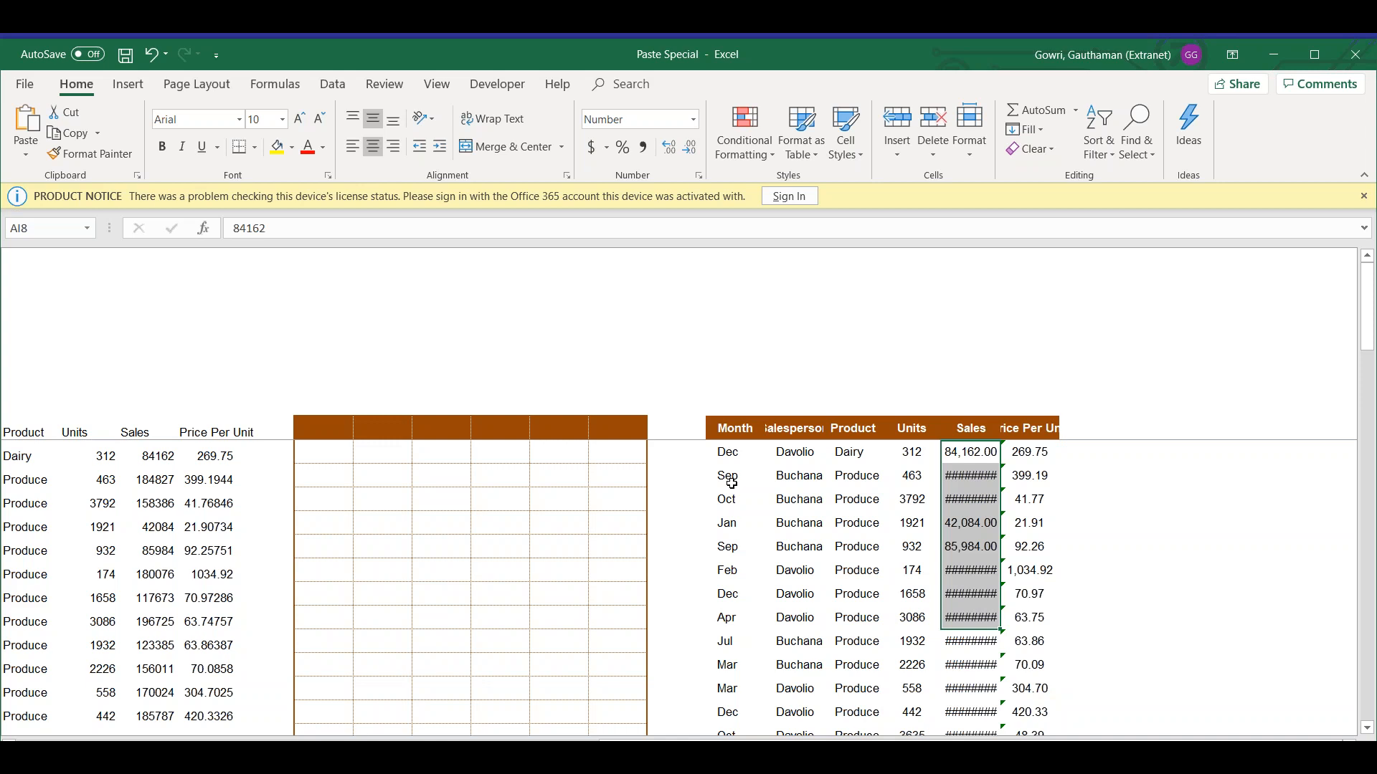
Apply the original table's column widths to the copy starting at AE7, using Paste Special.
left_click(742, 436)
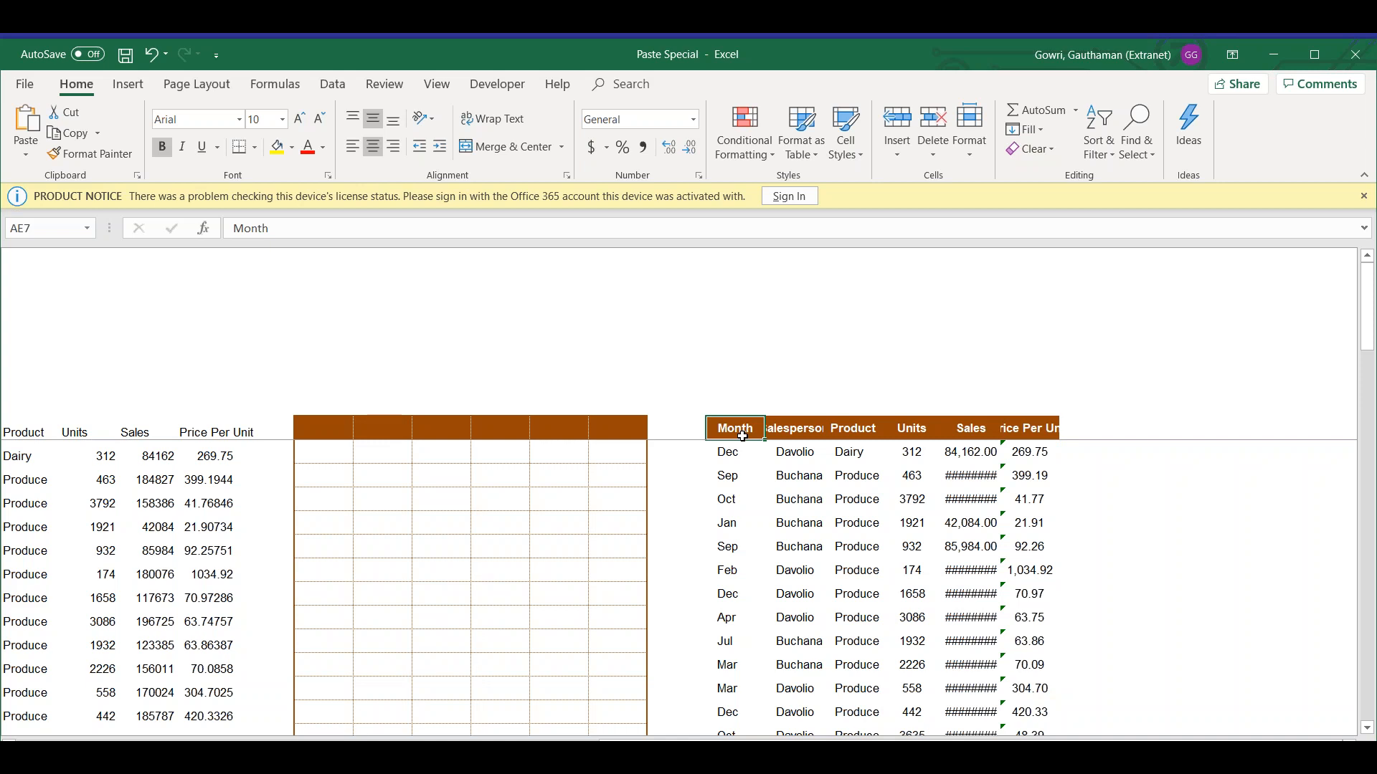
key("ctrl+alt+v")
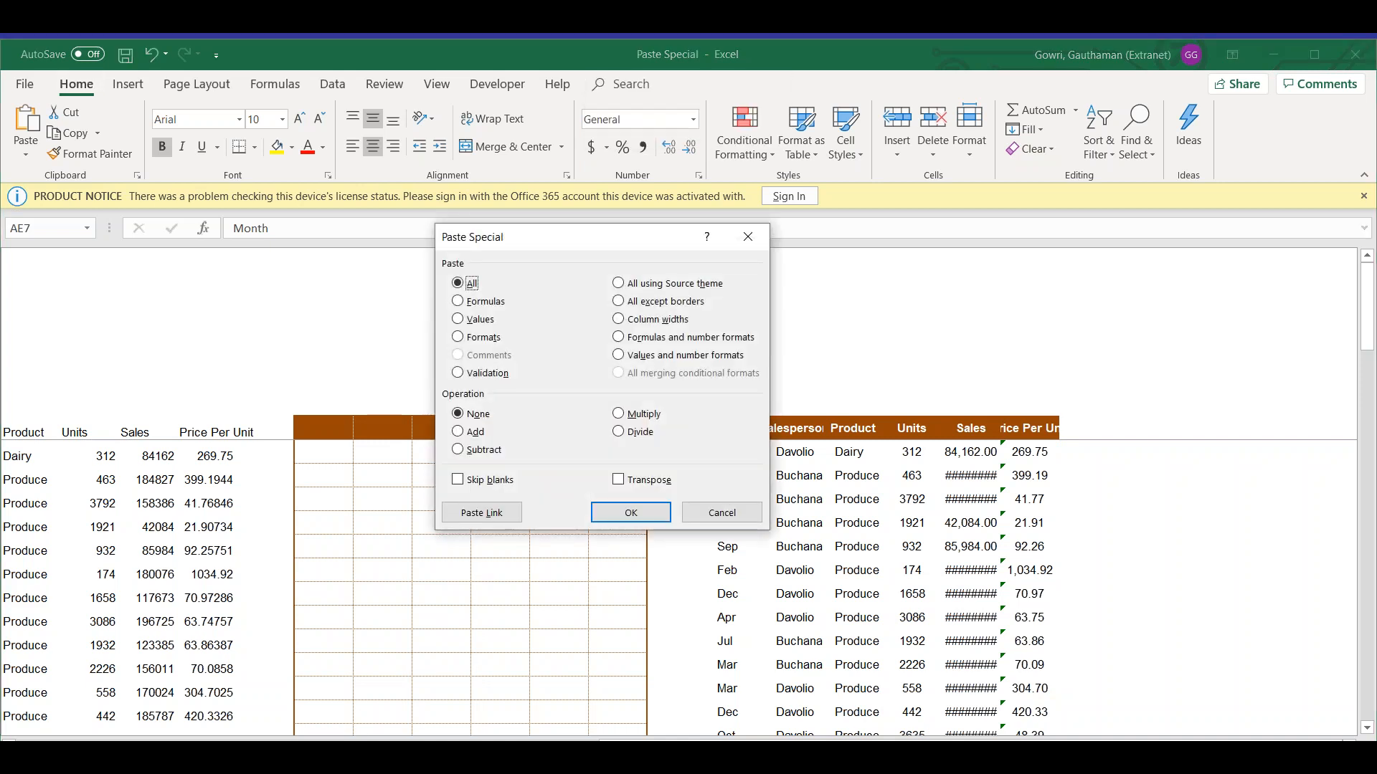
left_click(654, 322)
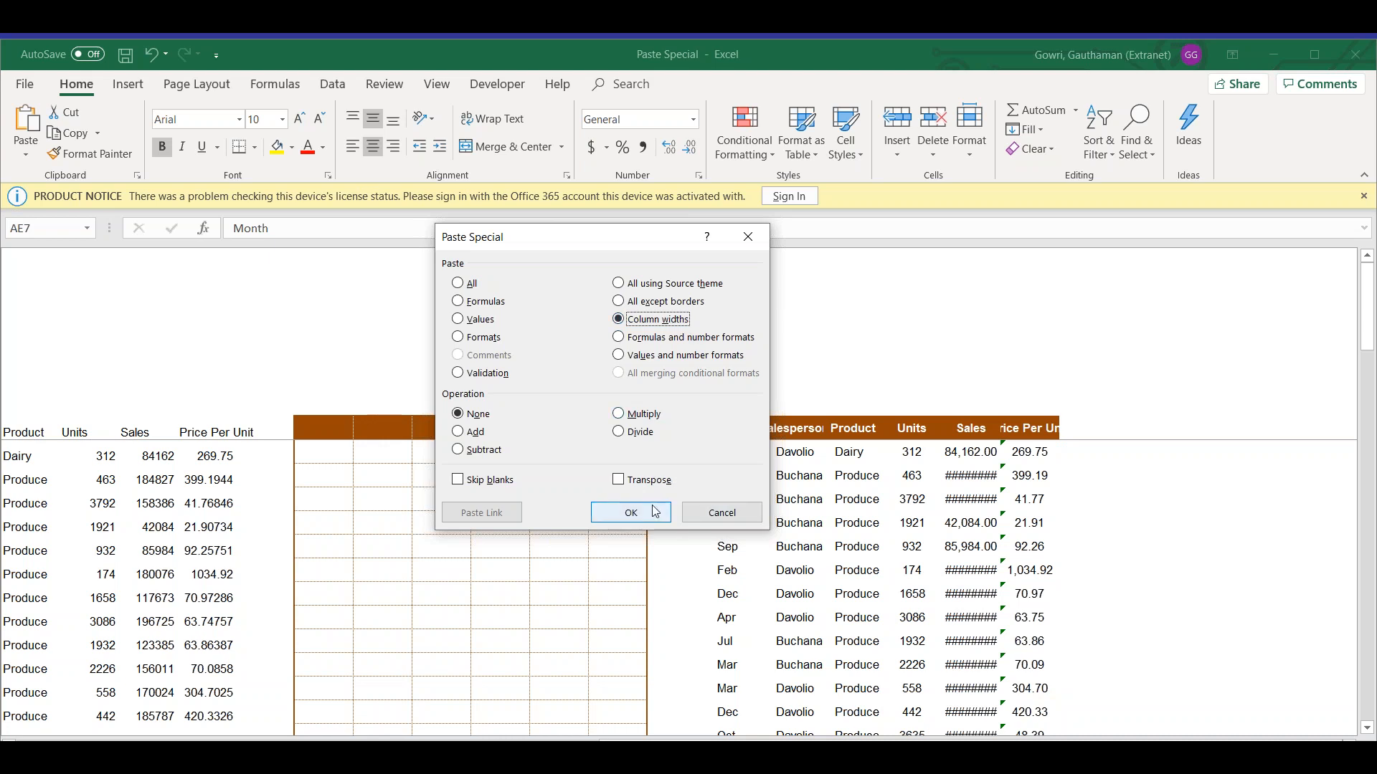
left_click(631, 513)
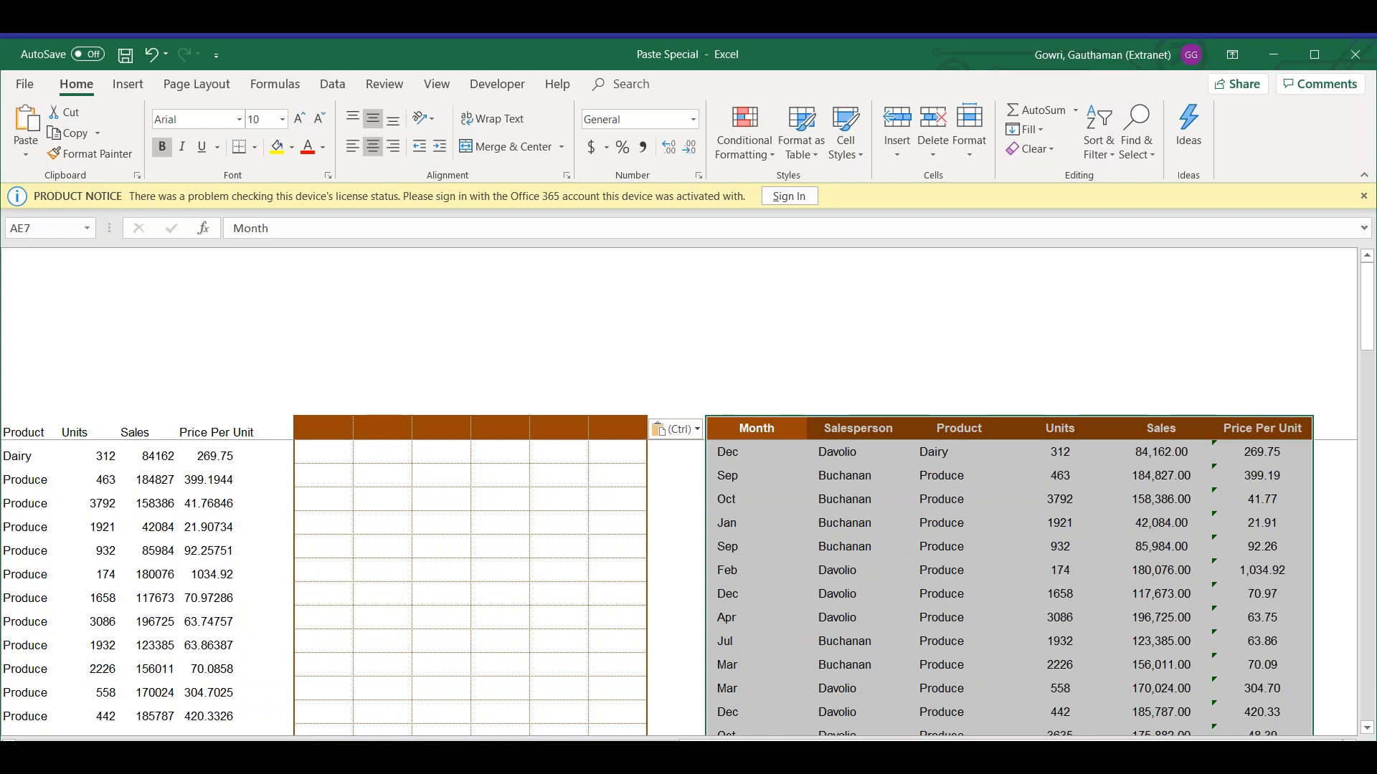
Paste the values and number formats of the copied table with its upper-left cell at AM7, using Paste Special.
left_click(757, 430)
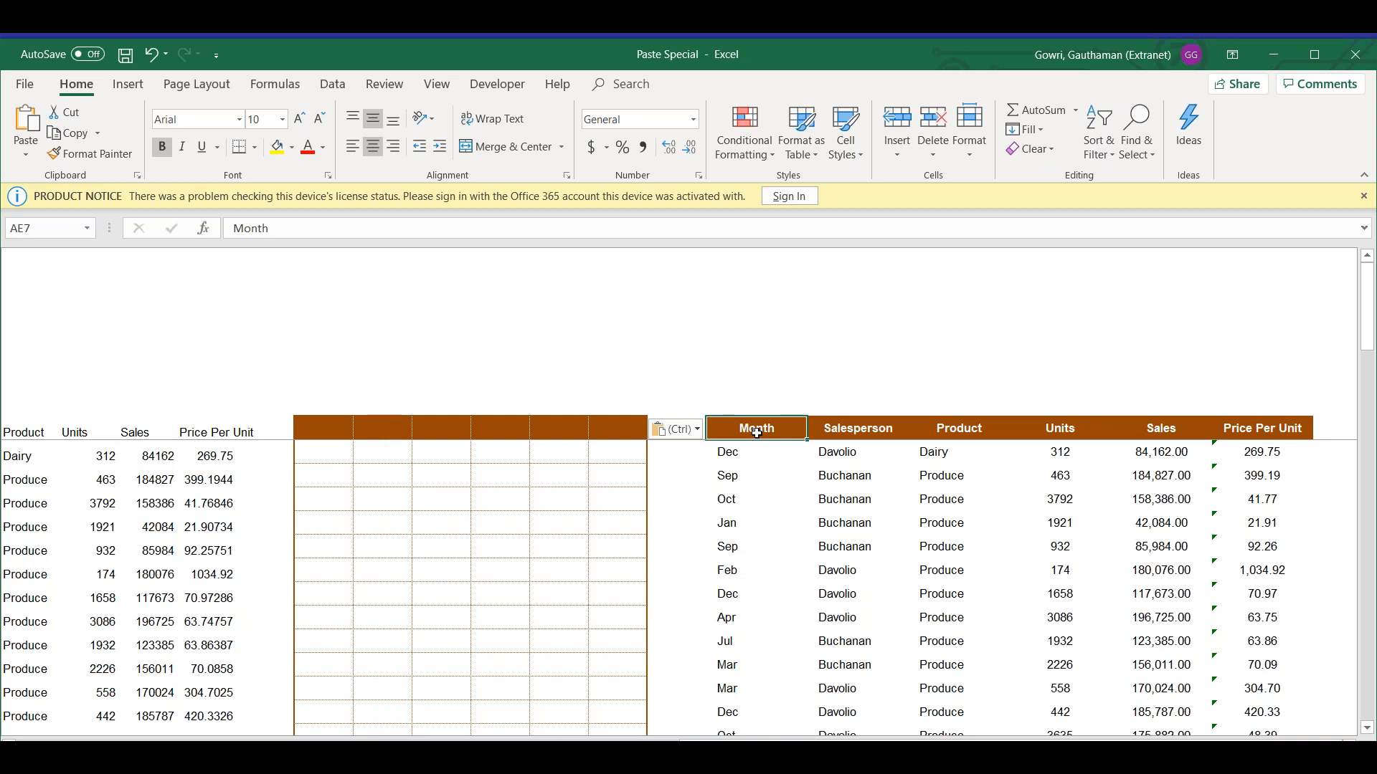
key("Right")
key("Right")
key("Right")
key("Right")
key("Right")
key("Right")
key("Right")
key("Right")
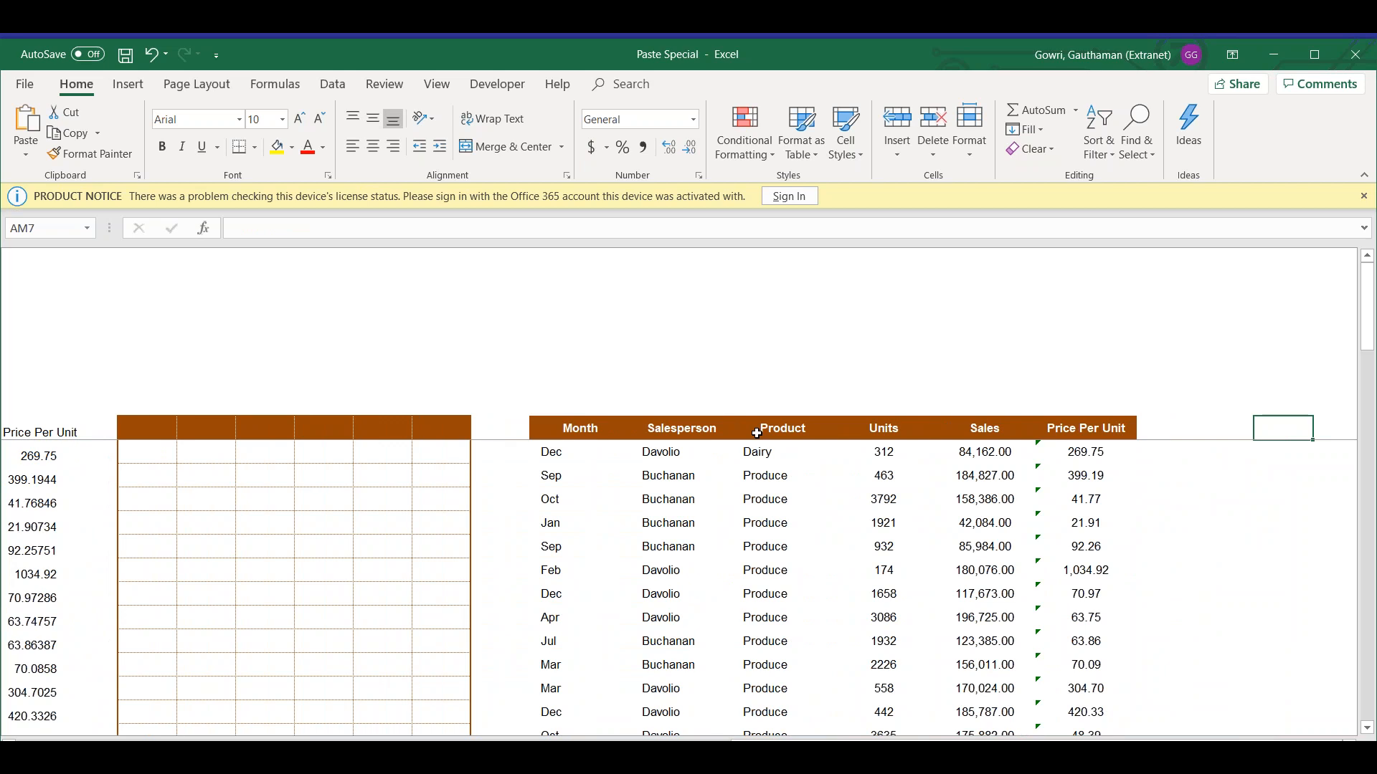
key("alt+e")
key("s")
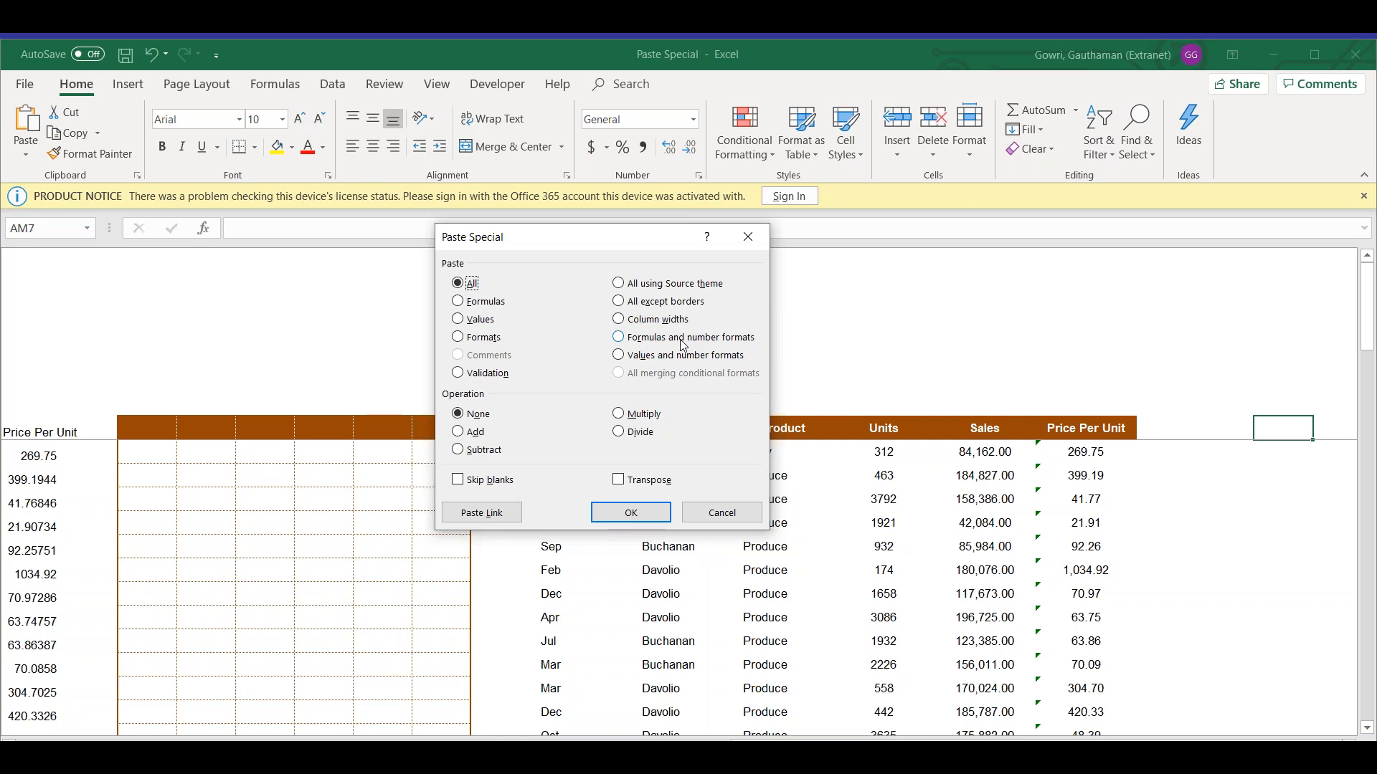
left_click(643, 359)
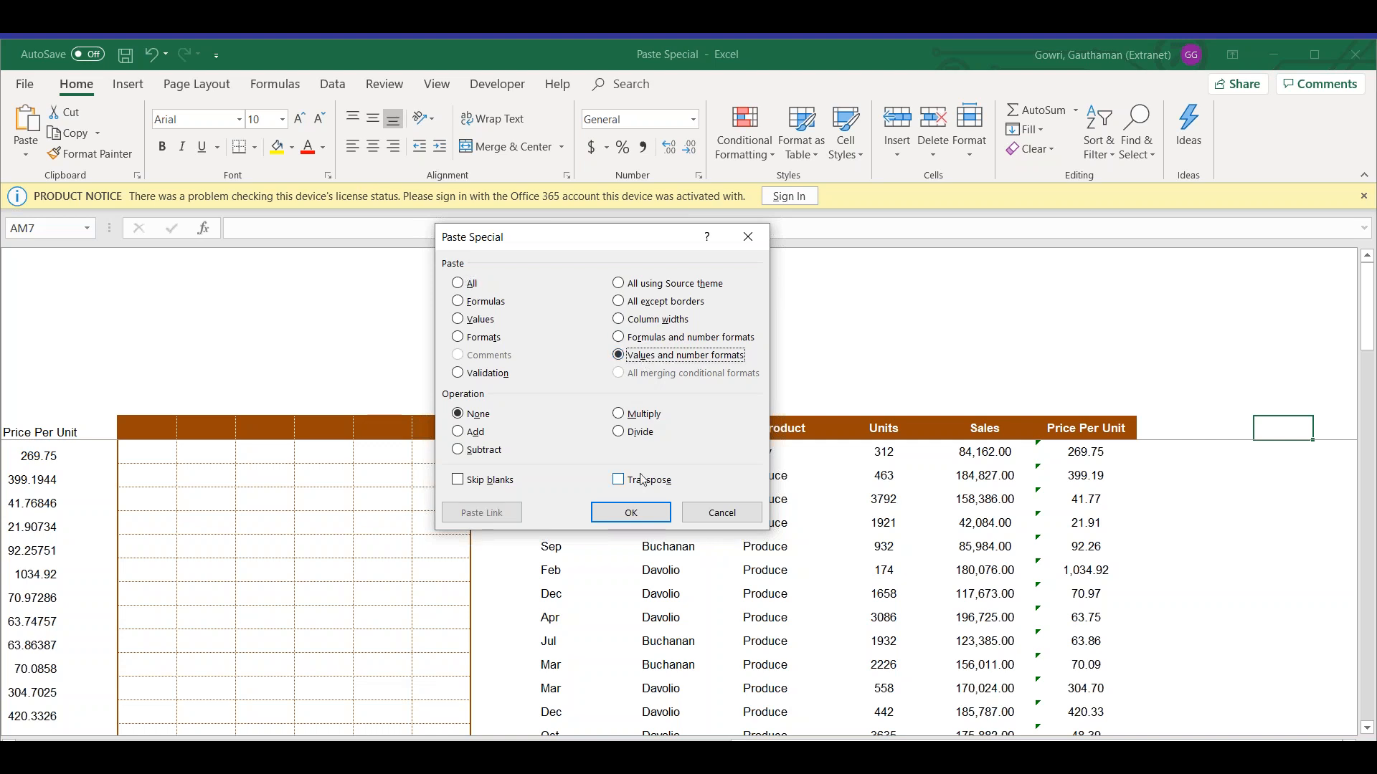
left_click(640, 511)
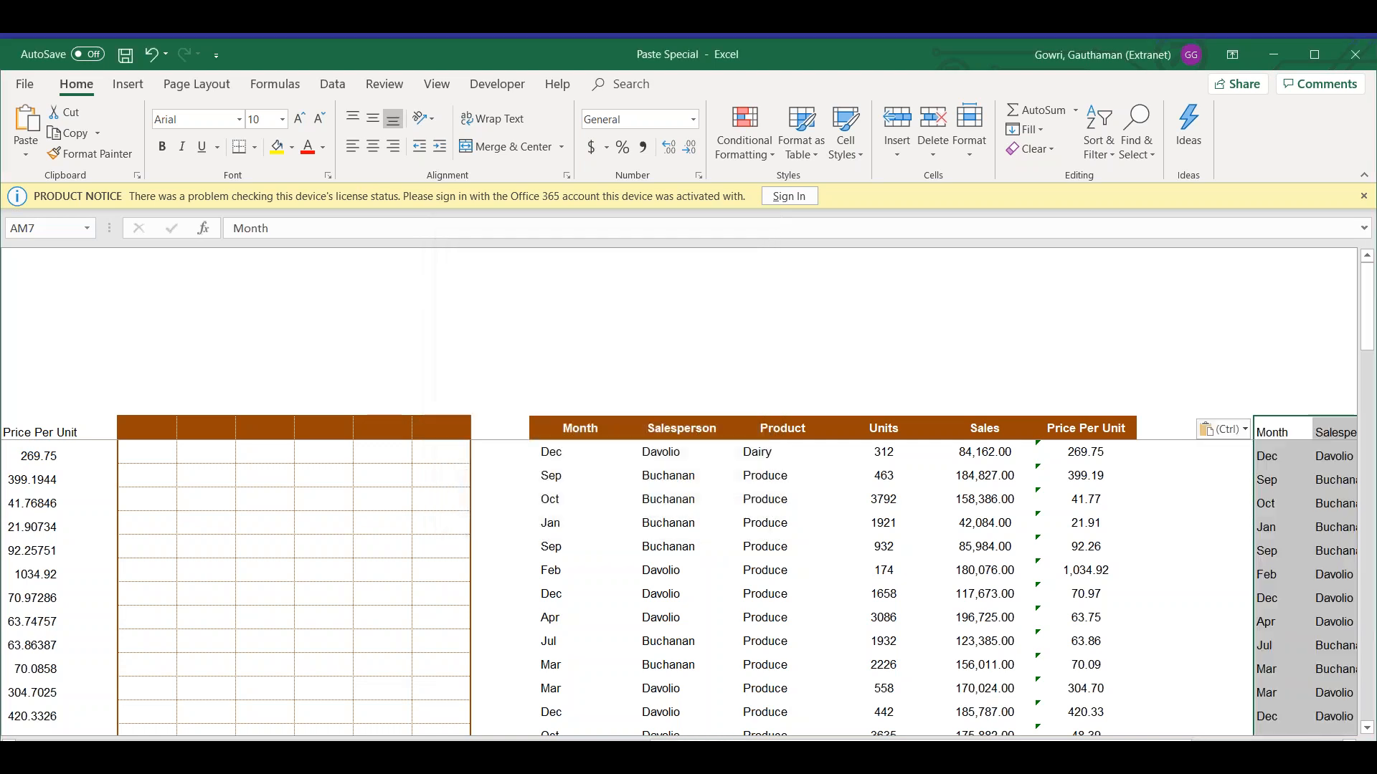
Examine the number formats and column widths of the table copy starting at AM7.
left_click(1184, 503)
key("Right")
key("Right")
key("Right")
key("Right")
key("Right")
key("Right")
key("Right")
key("Right")
key("Right")
key("Right")
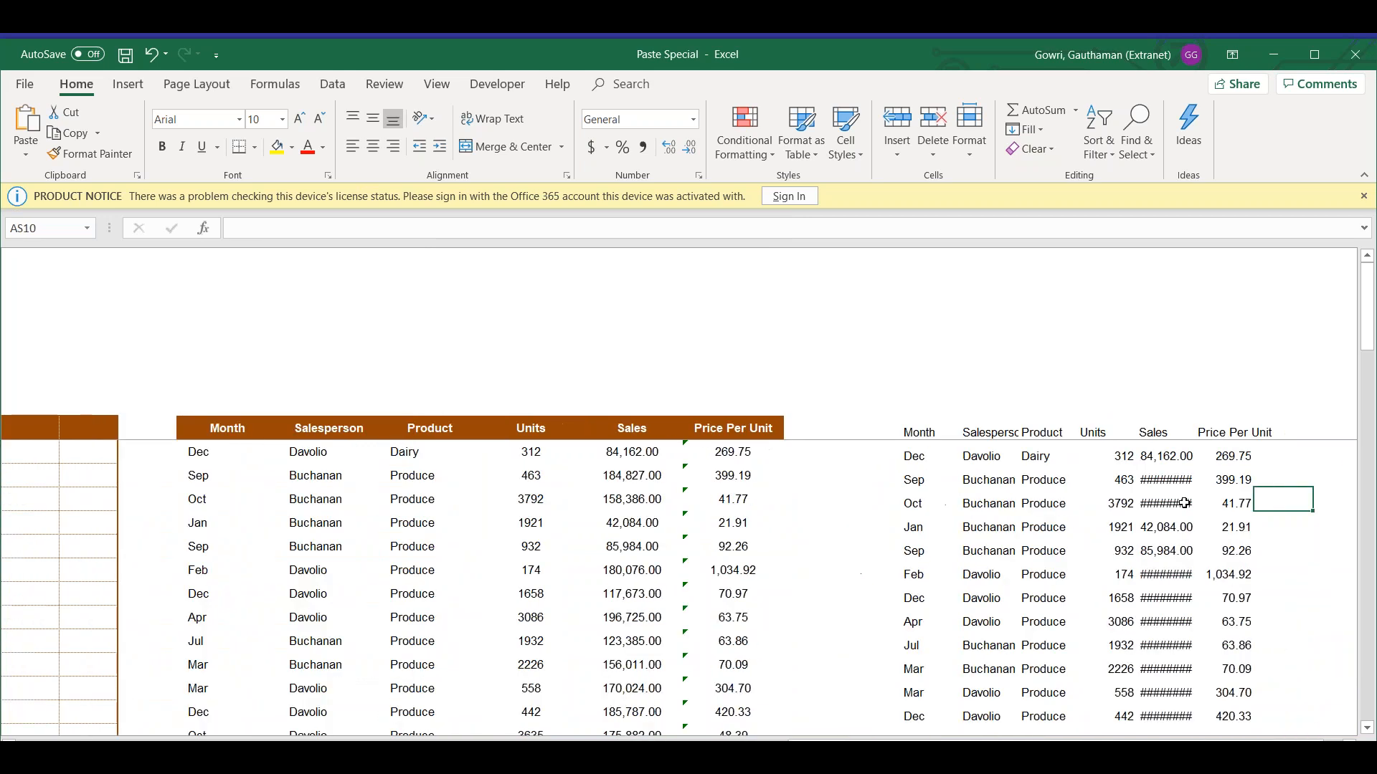
Apply the original table's column widths to the copy starting at AM7, using Paste Special.
left_click(746, 435)
key("alt+o")
key("c")
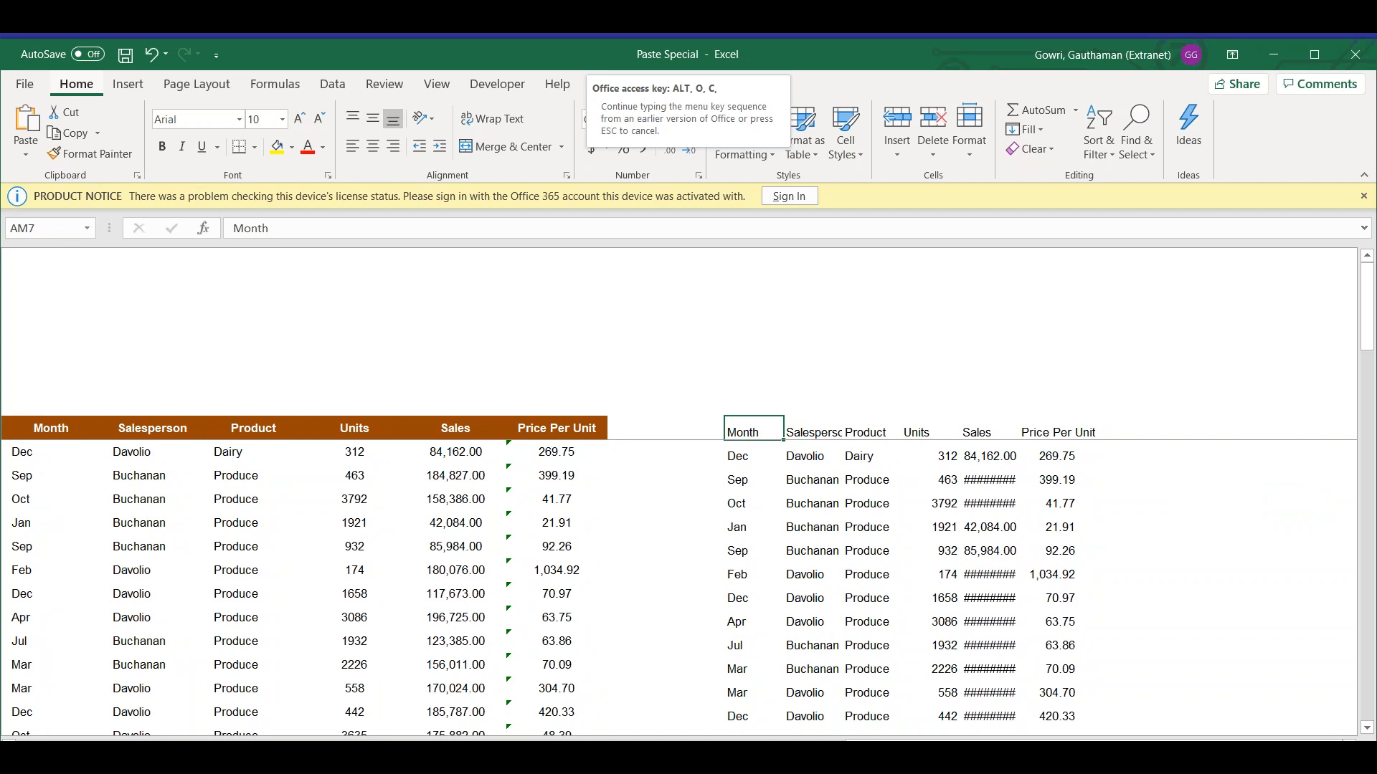
key("Escape")
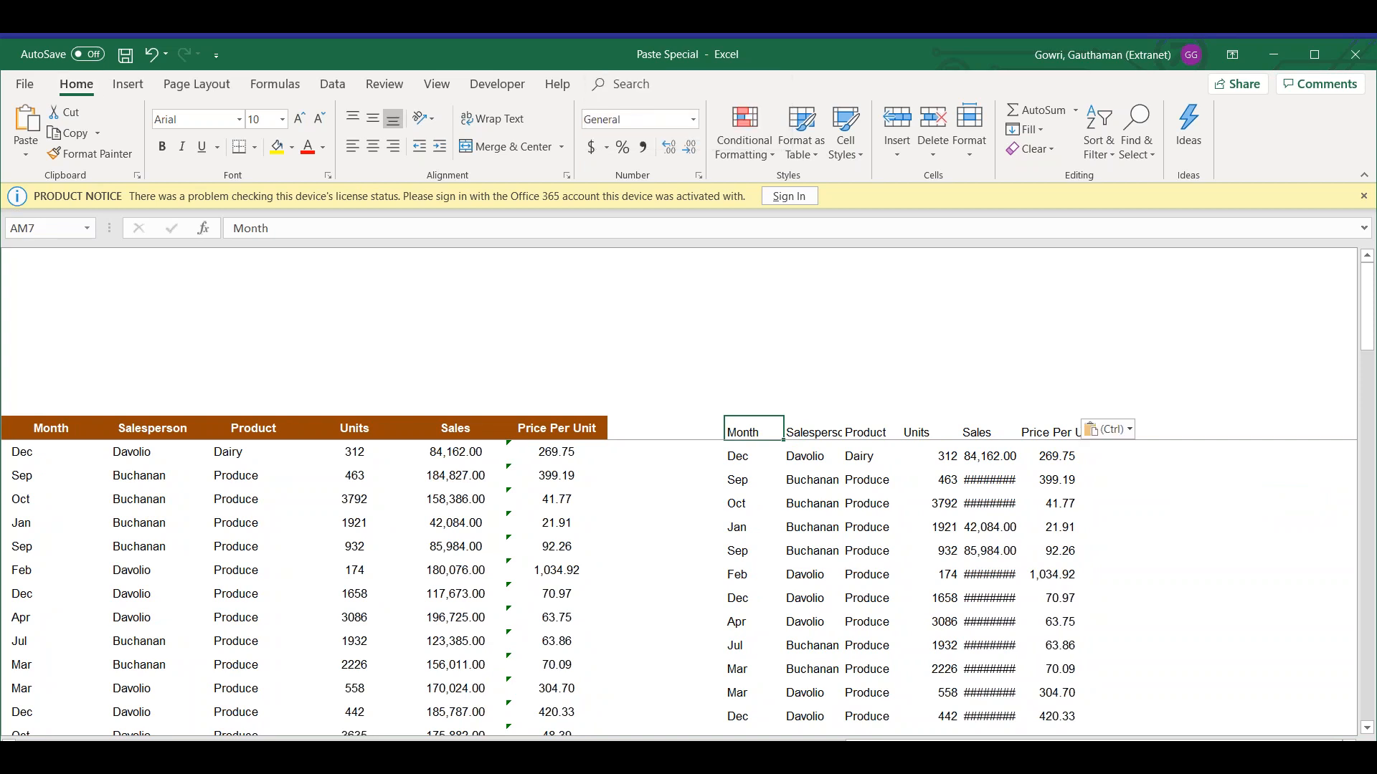
key("ctrl+alt+v")
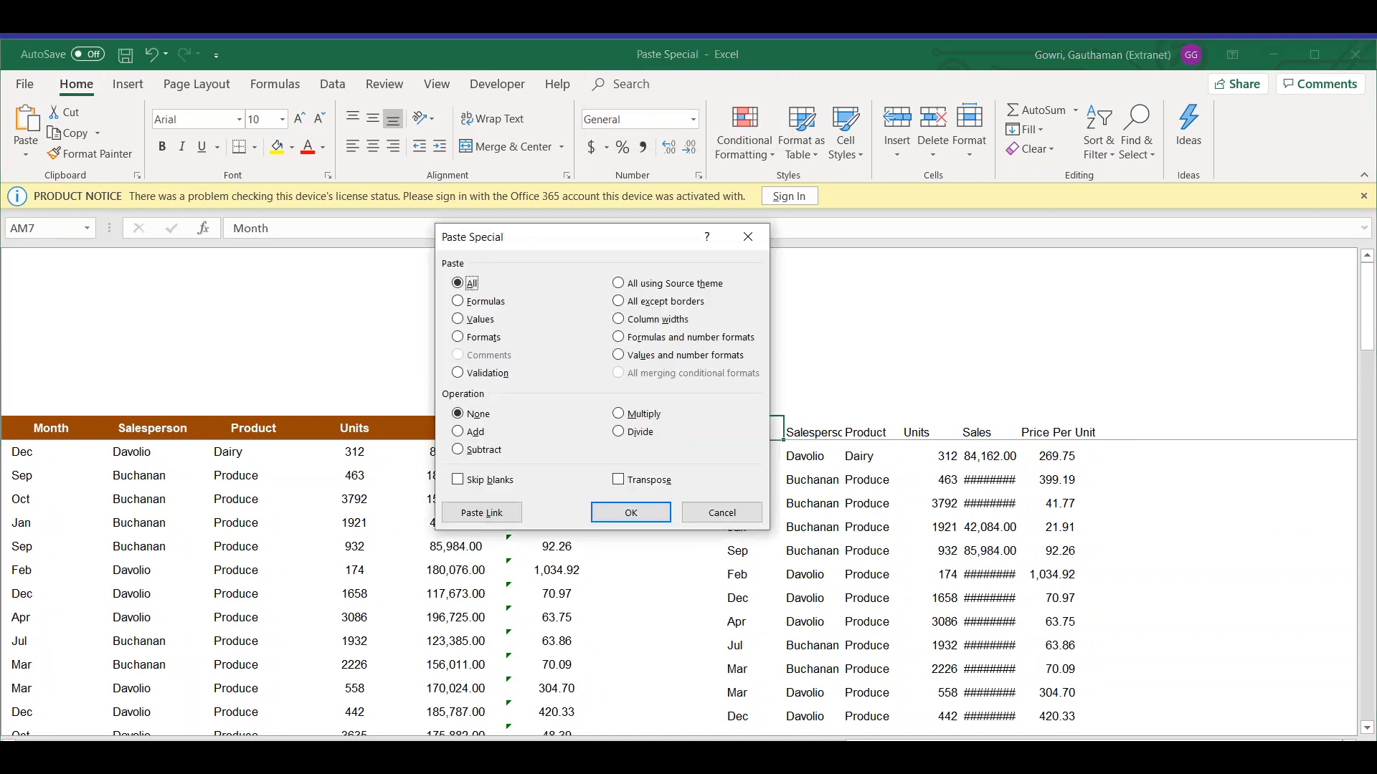
left_click(658, 326)
left_click(640, 520)
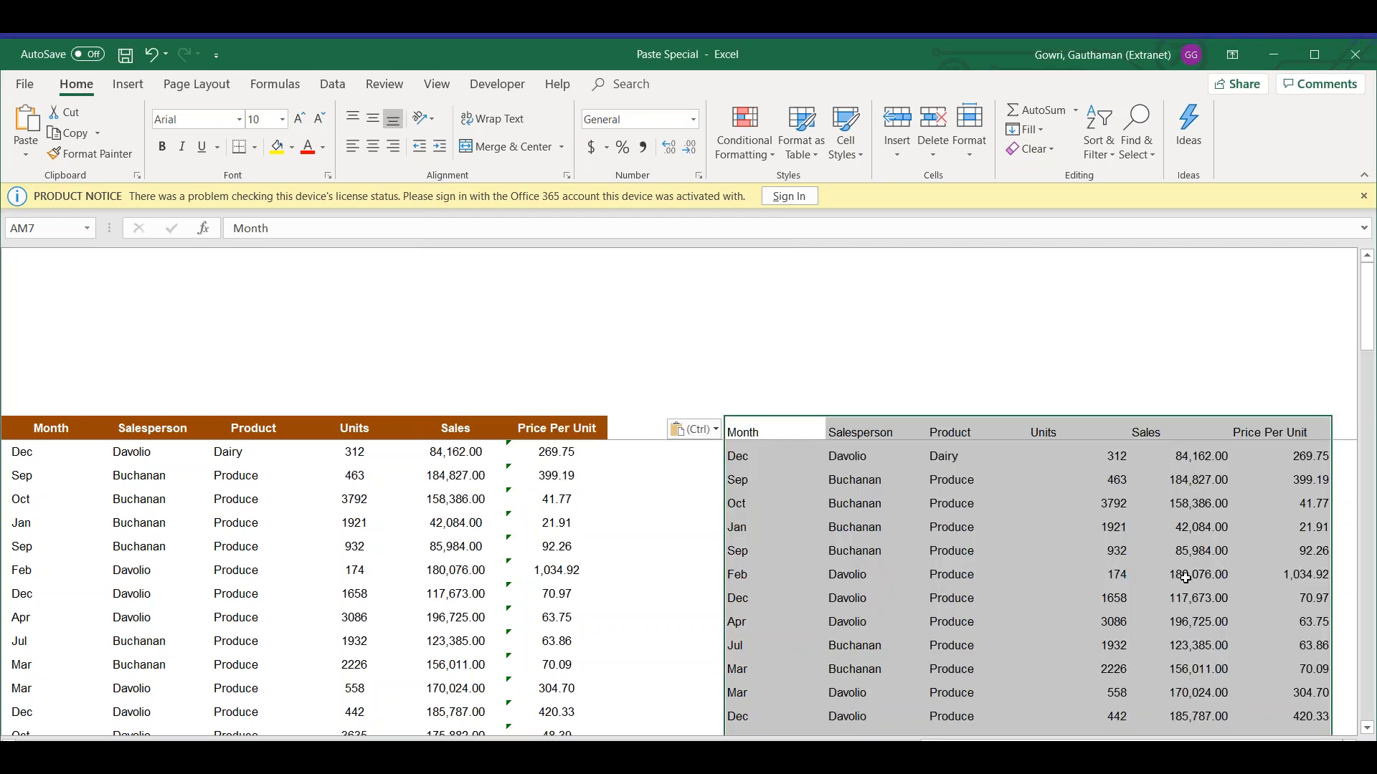
Check the Sales and Price Per Unit cells of the copy starting at AM7 for formulas and number formats.
left_click(1036, 530)
key("Right")
key("Right")
key("Right")
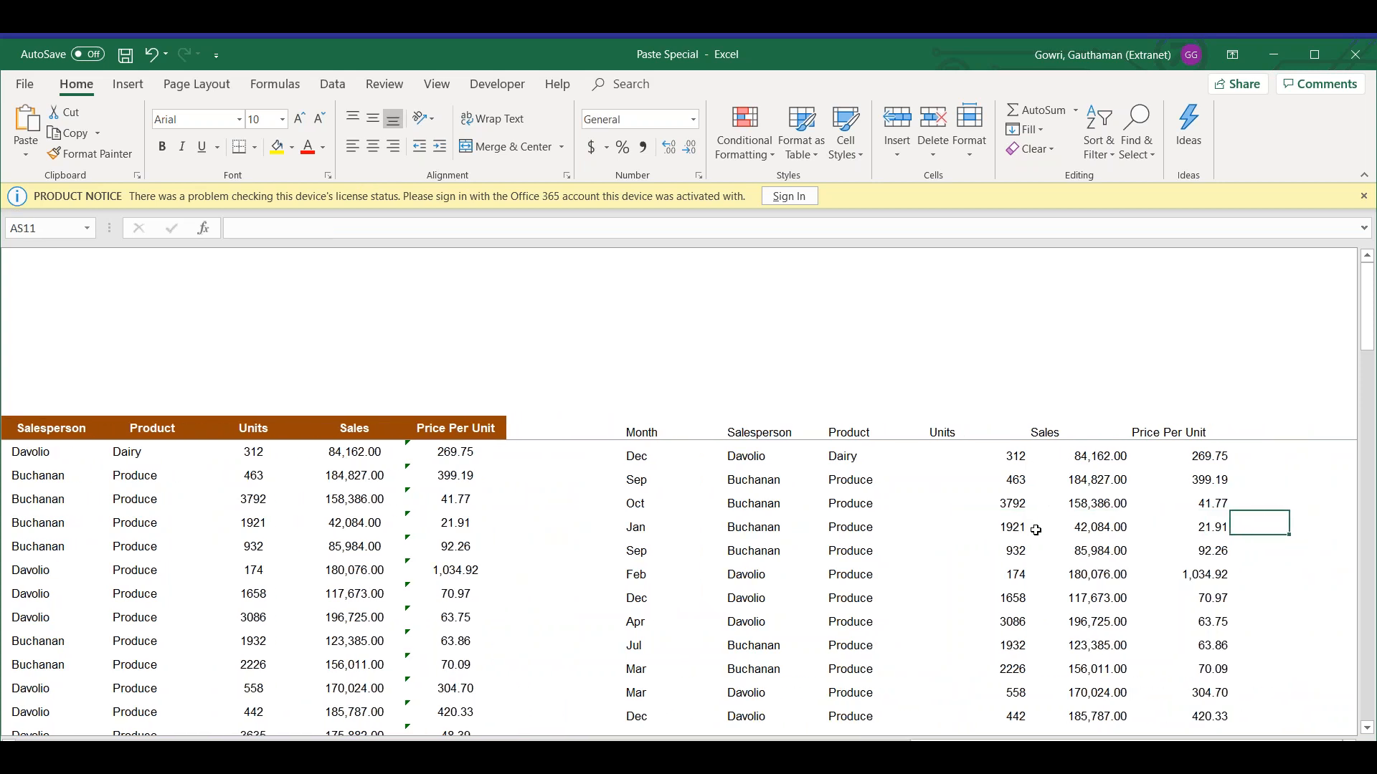
key("Left")
key("Left")
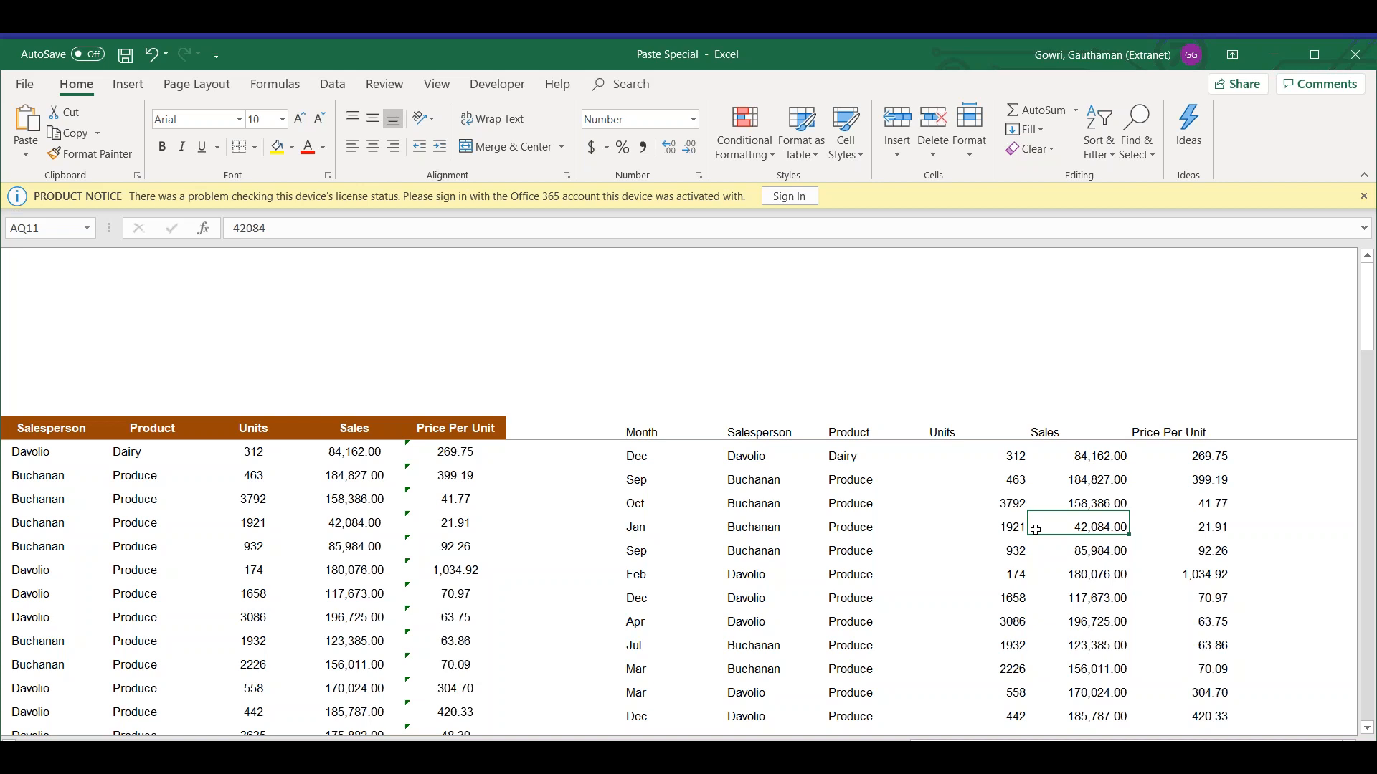
key("Right")
key("Left")
Review the paste and operation options of Paste Special, and close the dialog without pasting.
key("alt+e")
key("s")
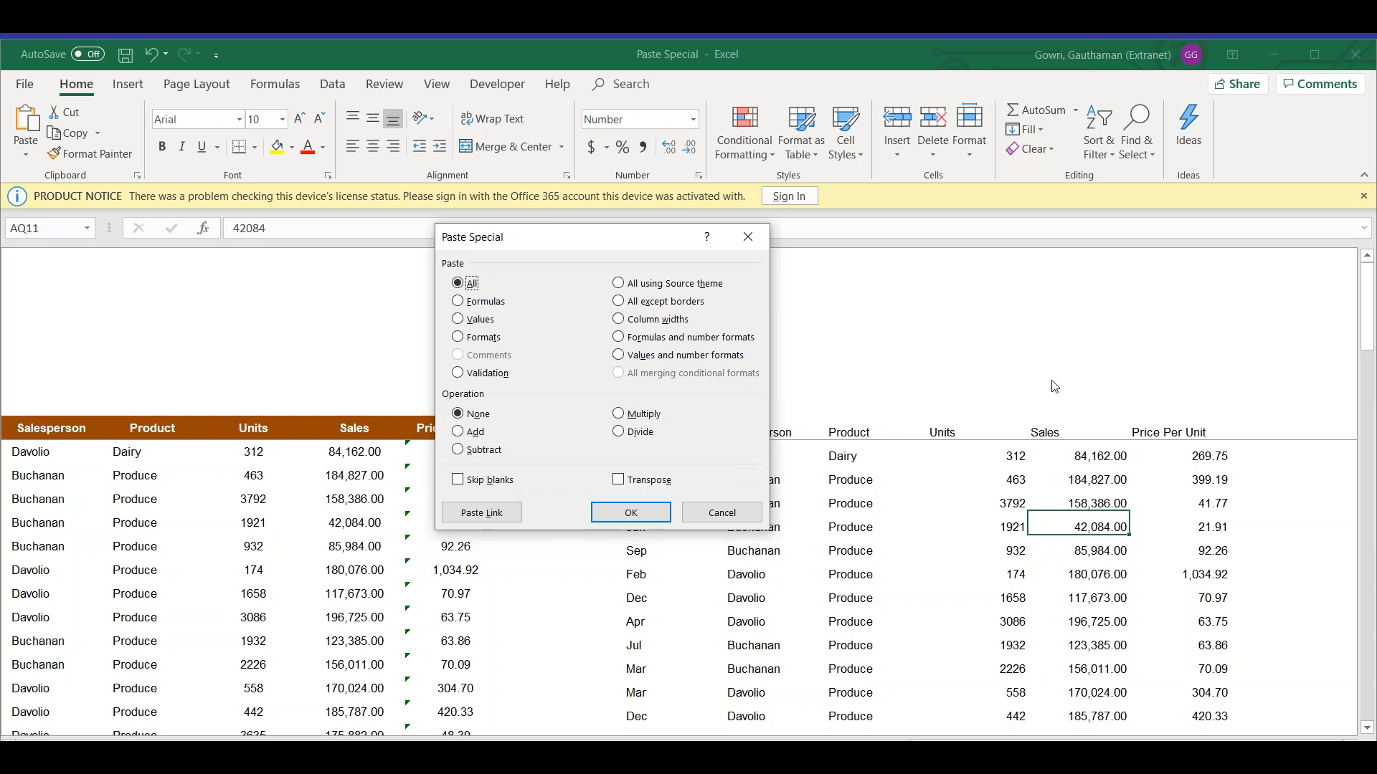
left_click(1254, 249)
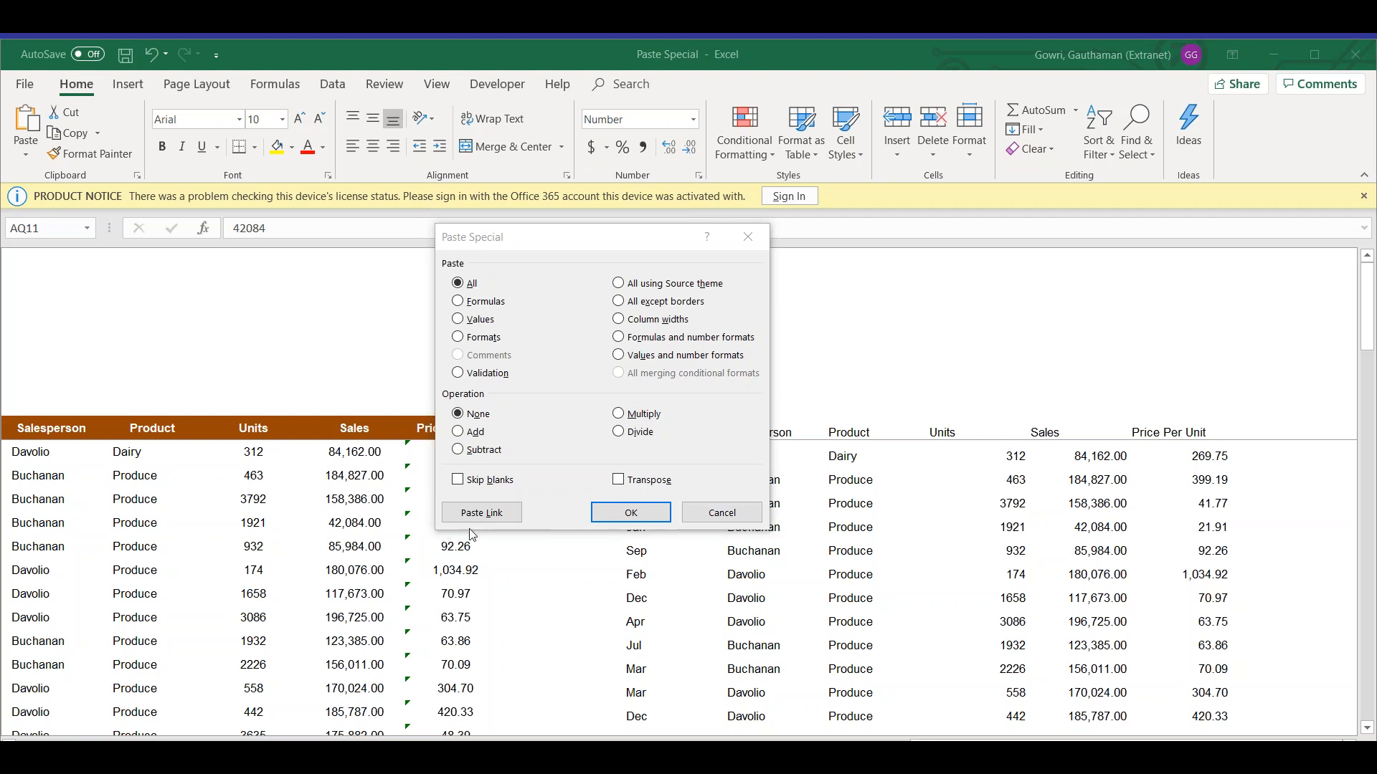
left_click(713, 515)
Return to the original table on the Paste Values sheet, cancel the pending copy and open the Operations exercise sheet.
left_click(385, 321)
key("Left")
key("Left")
key("Left")
key("Left")
key("Left")
key("Left")
key("Left")
key("Left")
key("Left")
key("Left")
key("Left")
key("Left")
key("Left")
key("Left")
key("Left")
key("Left")
key("Left")
key("Left")
key("Left")
key("Left")
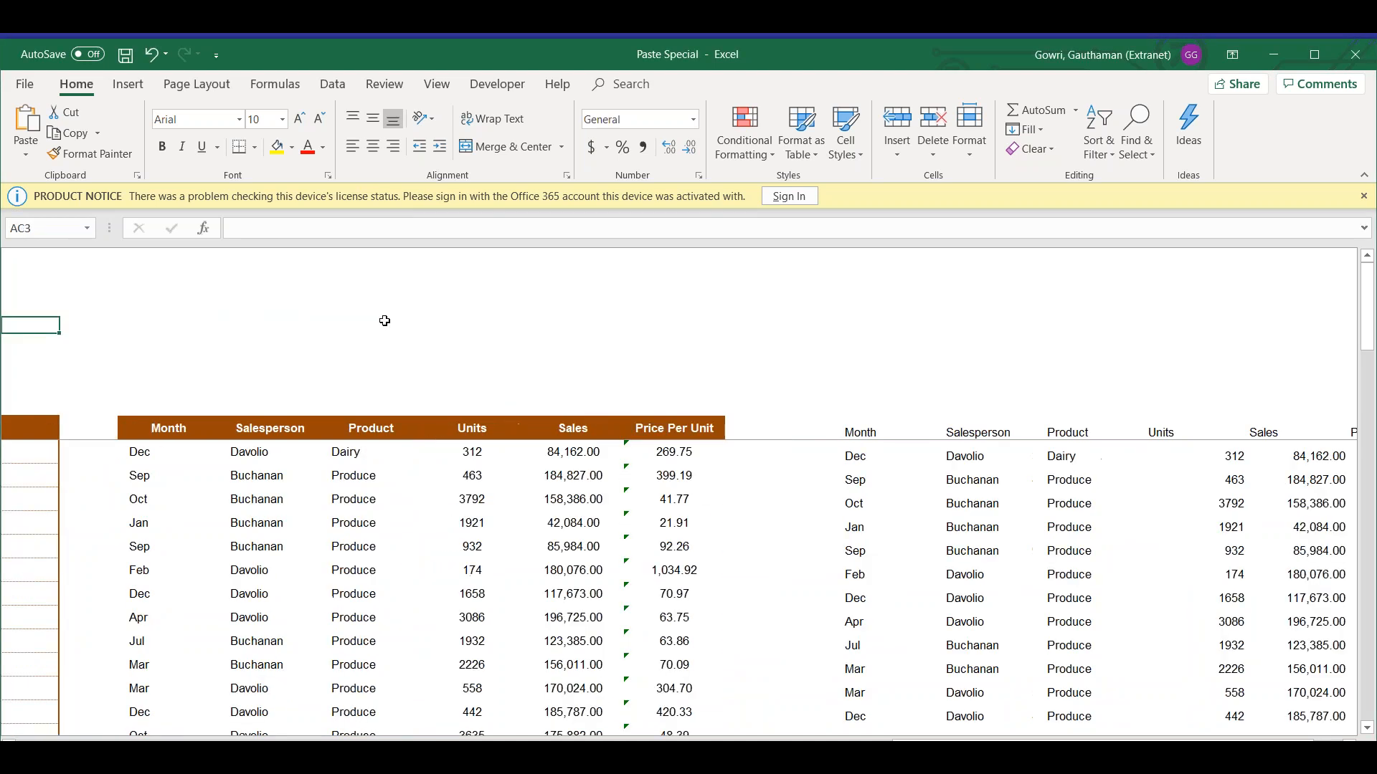
key("Left")
key("Left")
key("Left")
key("Left")
key("Left")
key("Left")
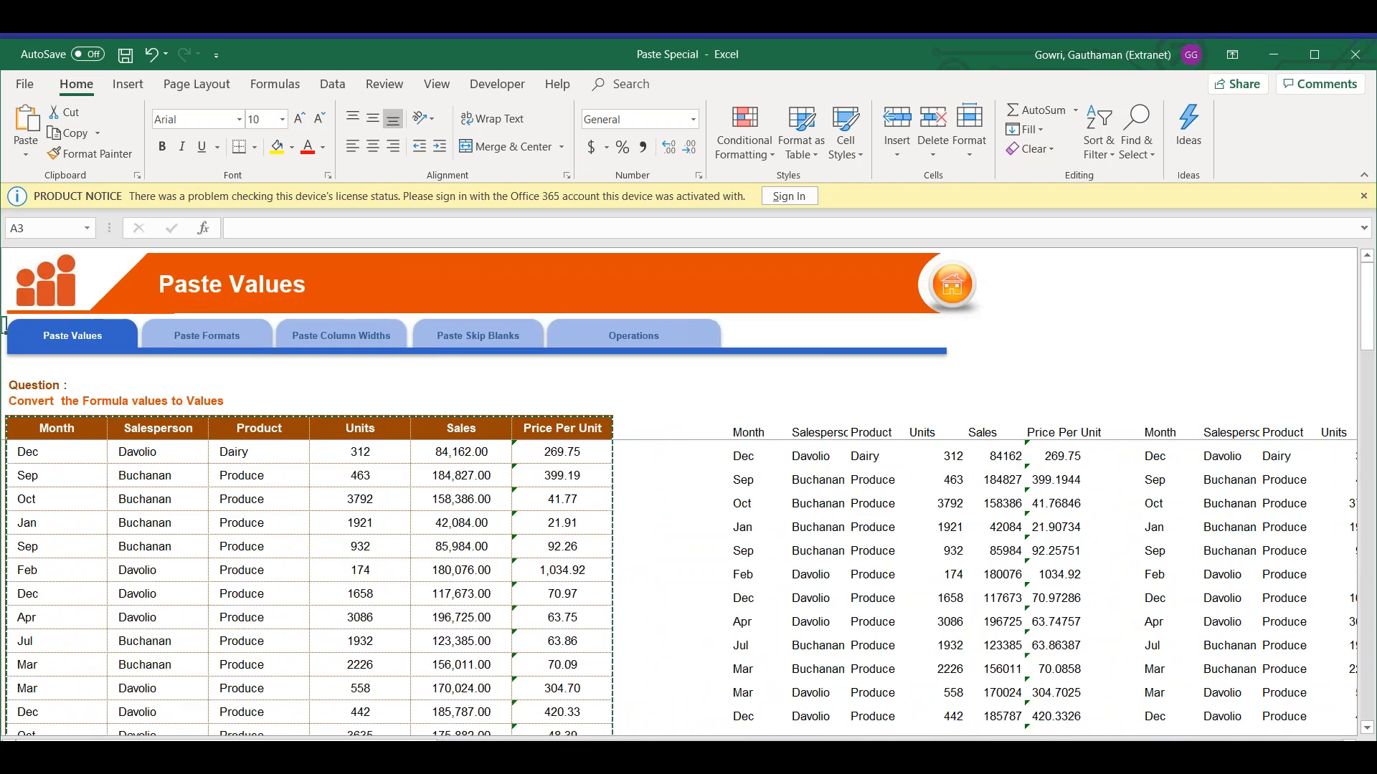
key("Escape")
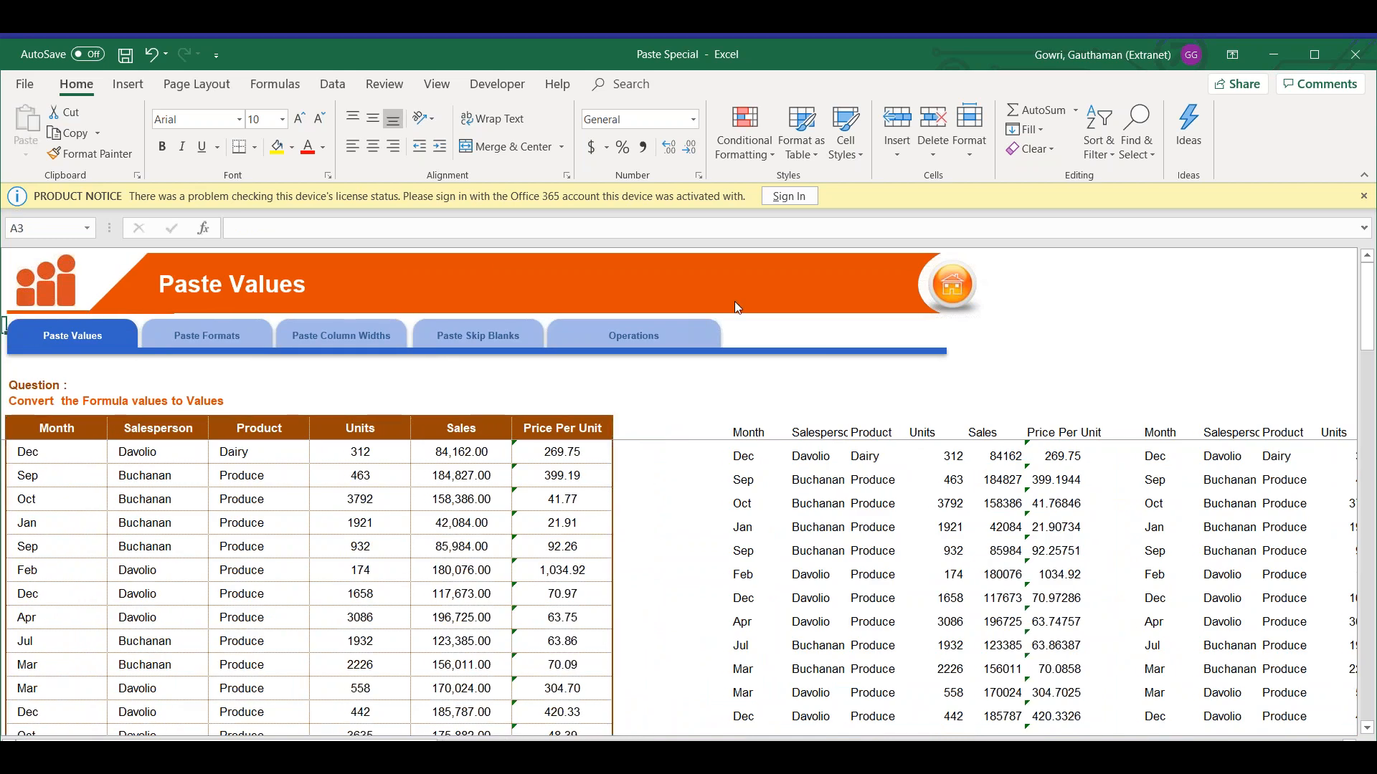
left_click(661, 335)
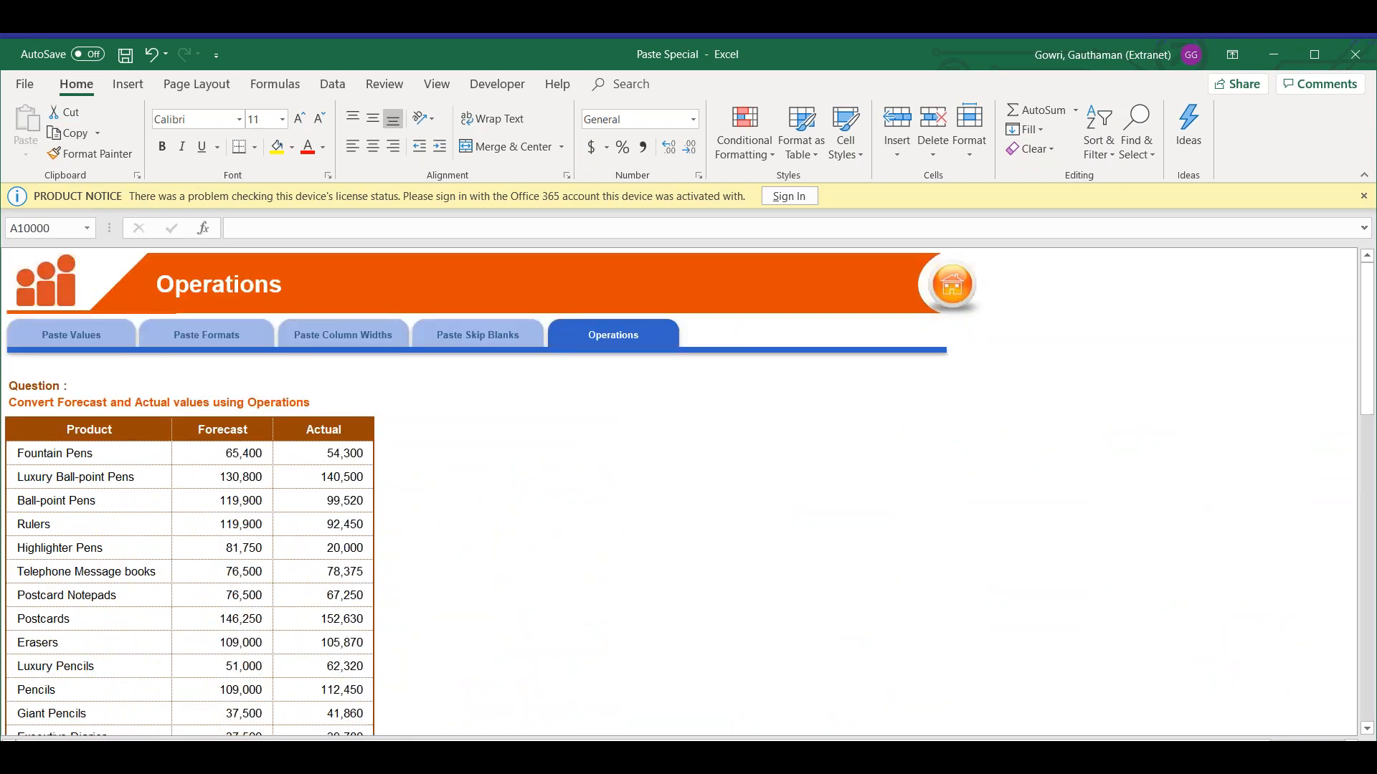
Copy the whole Product, Forecast and Actual table, including its TOTAL row, to F7.
left_click(585, 426)
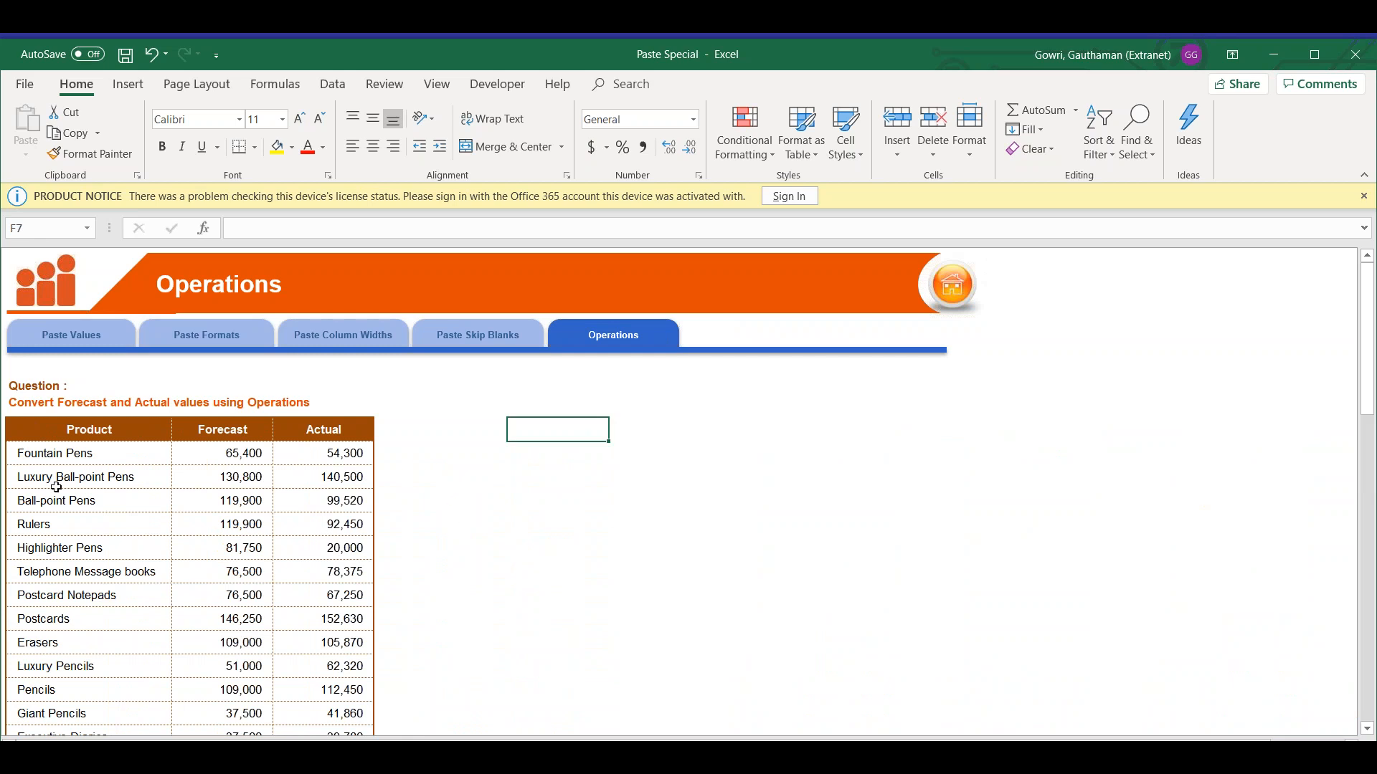
left_click(119, 428)
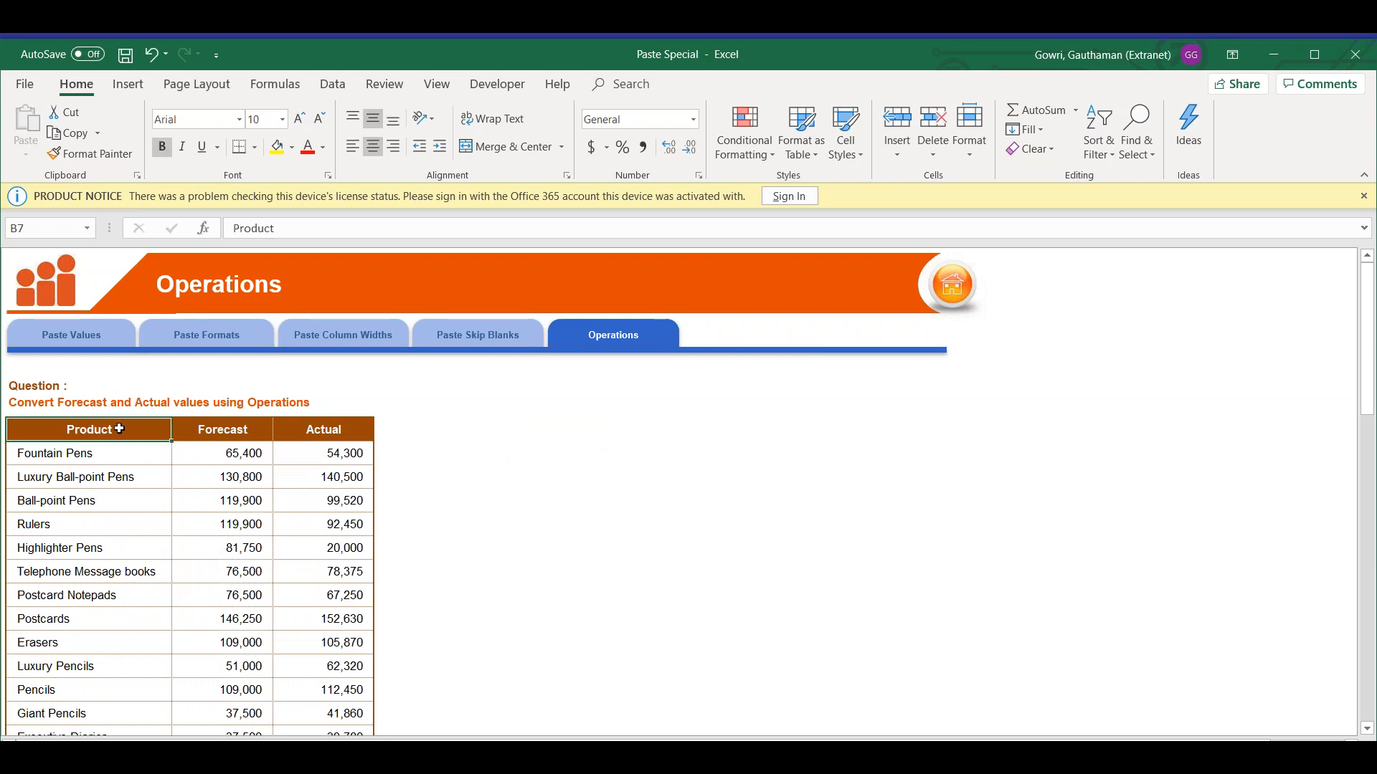
key("ctrl+shift+Down")
key("ctrl+shift+Right")
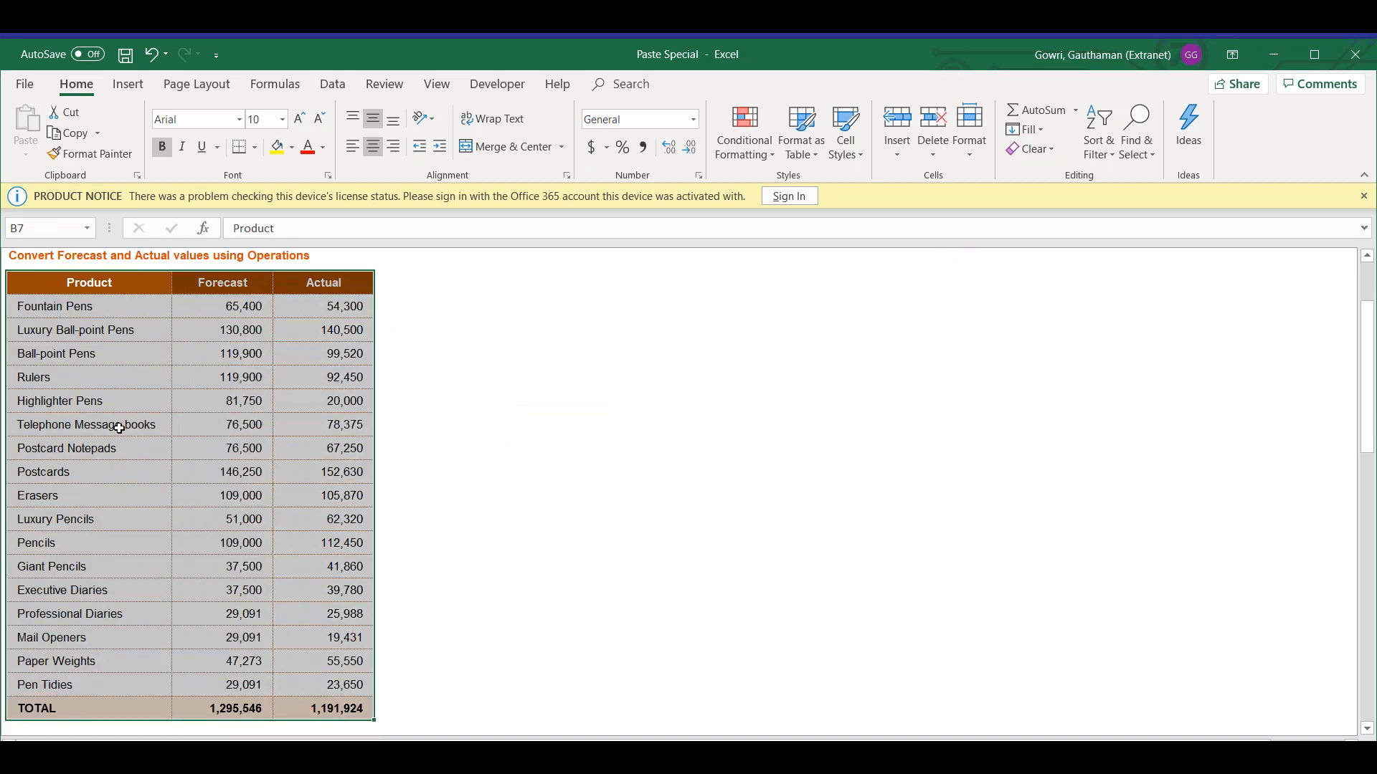
key("ctrl+c")
key("Right")
key("Right")
key("Right")
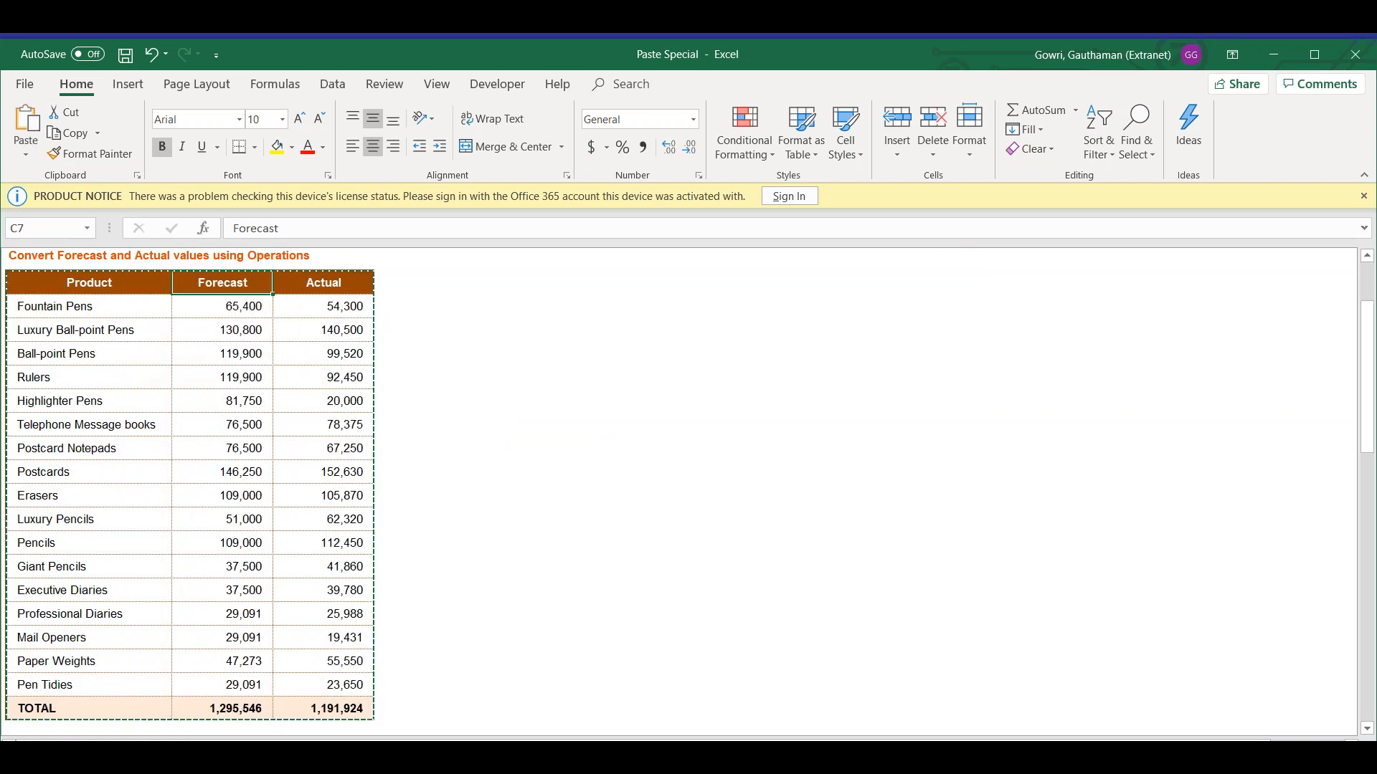
key("Right")
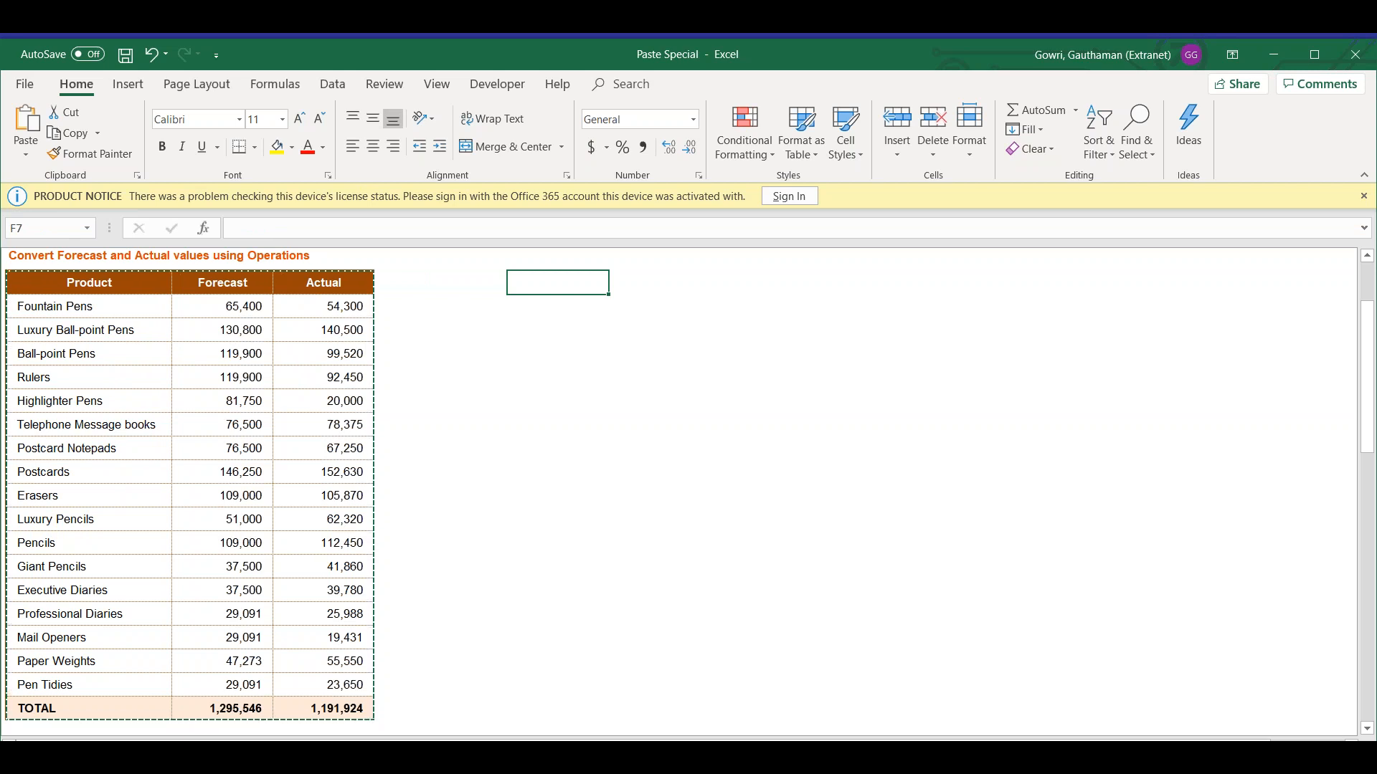
key("Return")
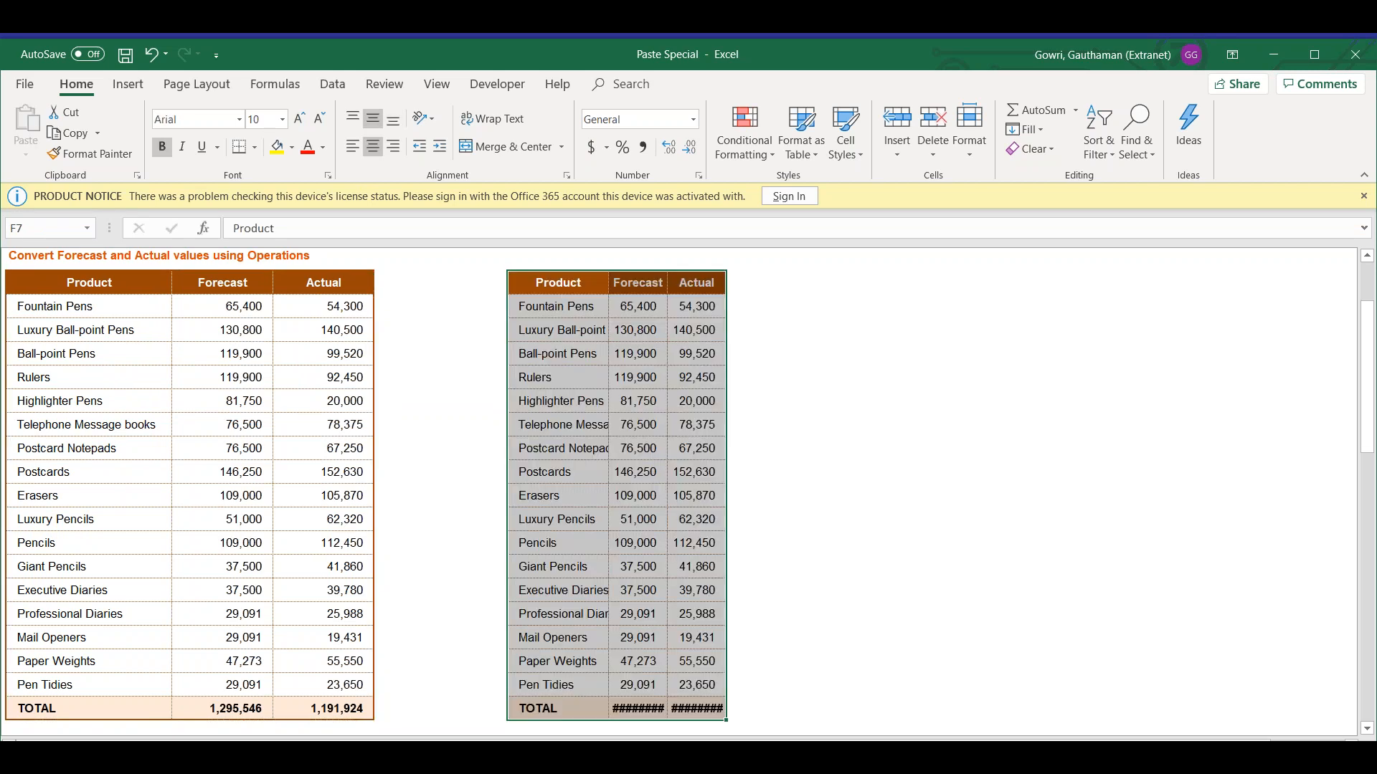
AutoFit the column widths of the table copy at F7.
key("alt+o")
key("c")
key("a")
Enter 10% above the copy's Forecast header in G6 and 13% above its Actual header in H6.
key("Up")
key("Right")
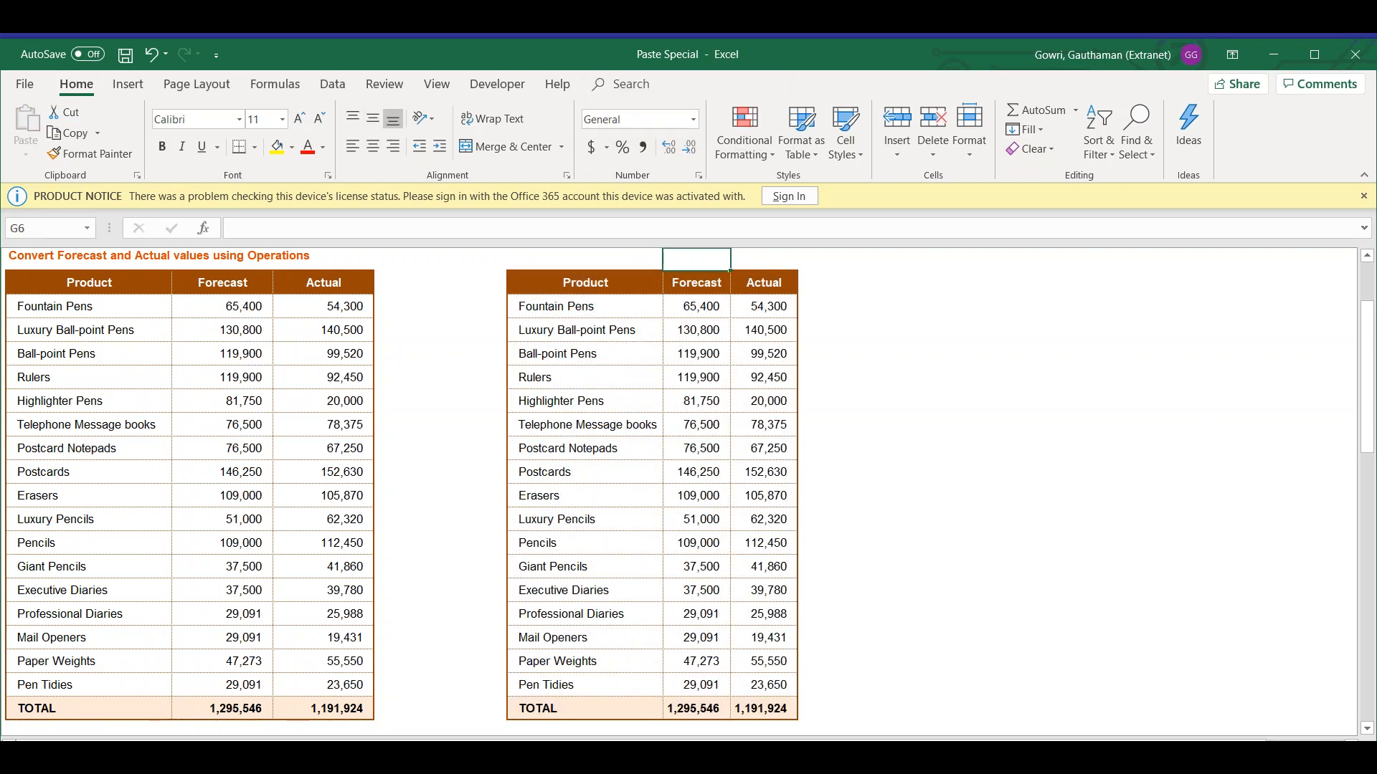
type("!0%")
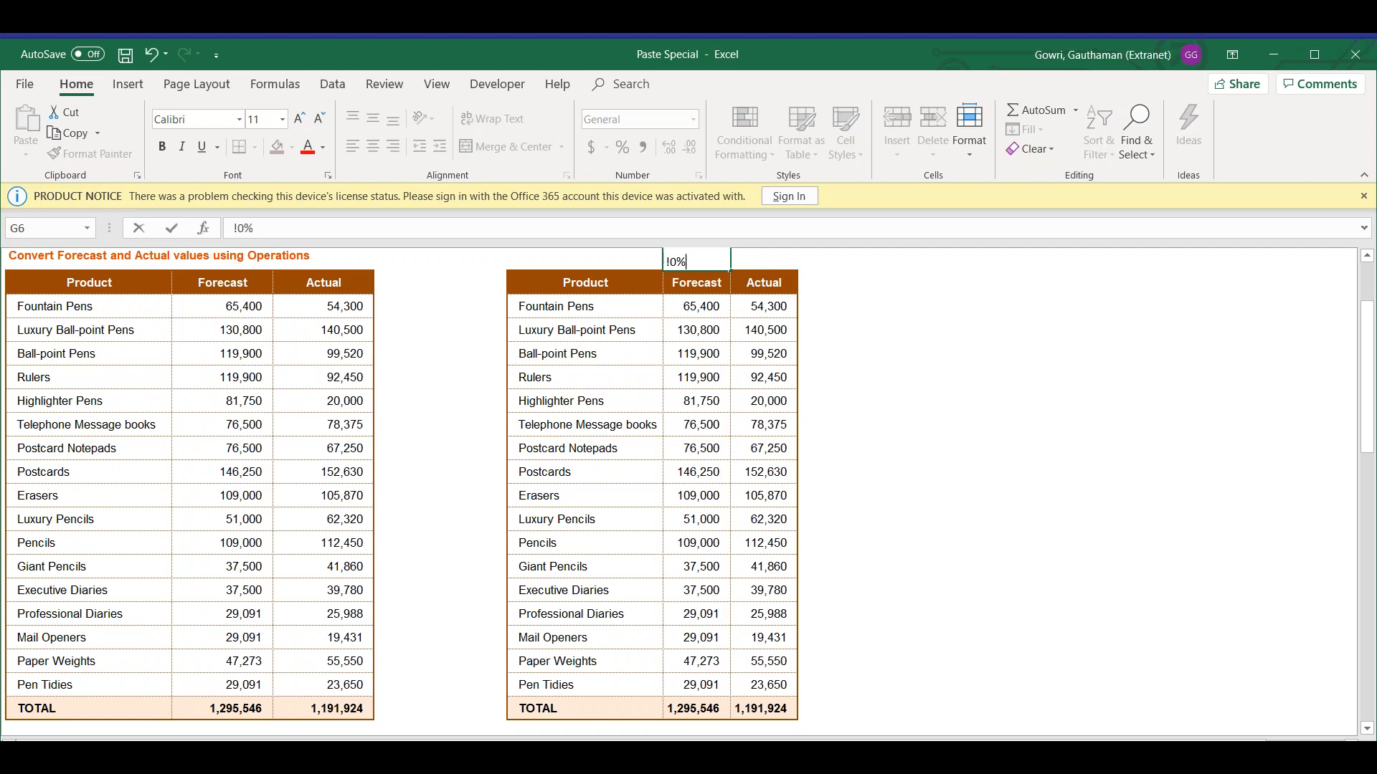
key("Right")
key("Left")
key("Left")
key("Right")
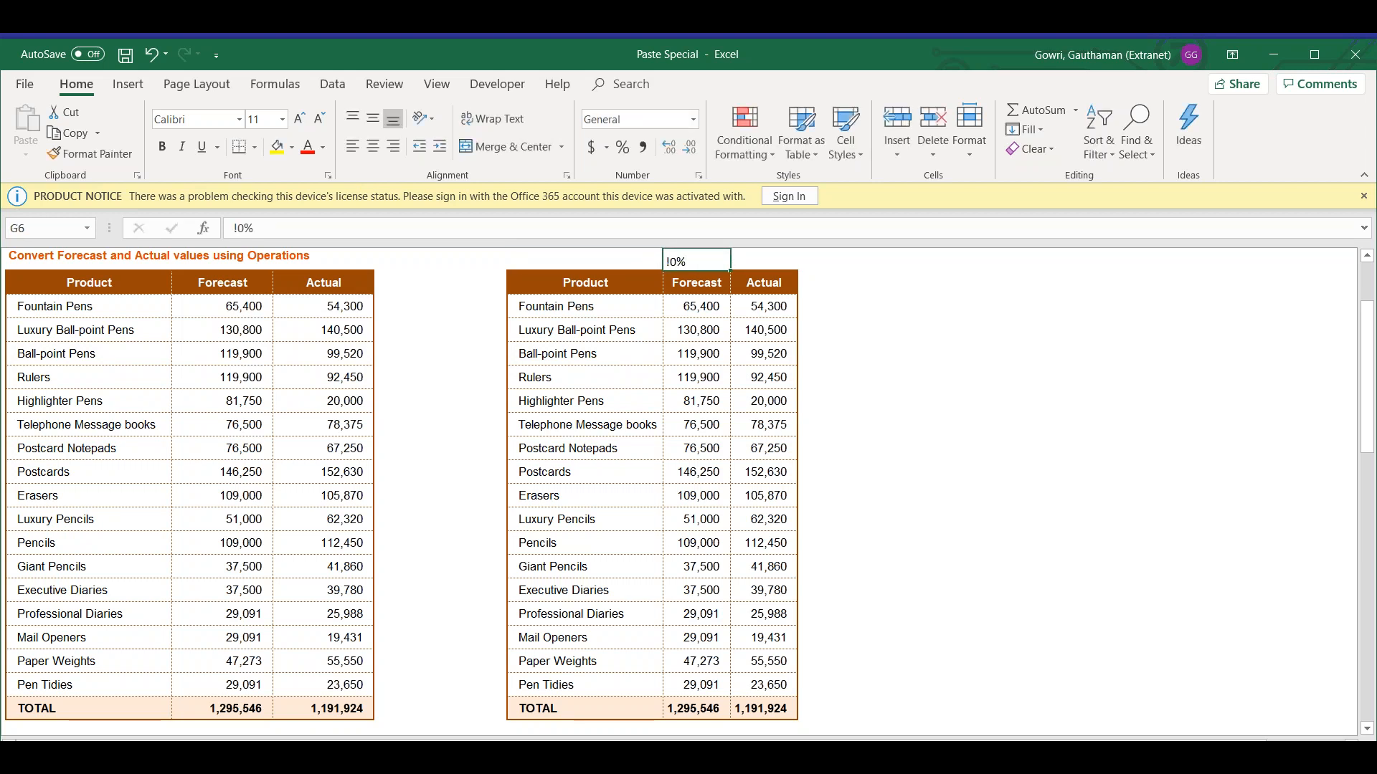
type("10%")
key("Tab")
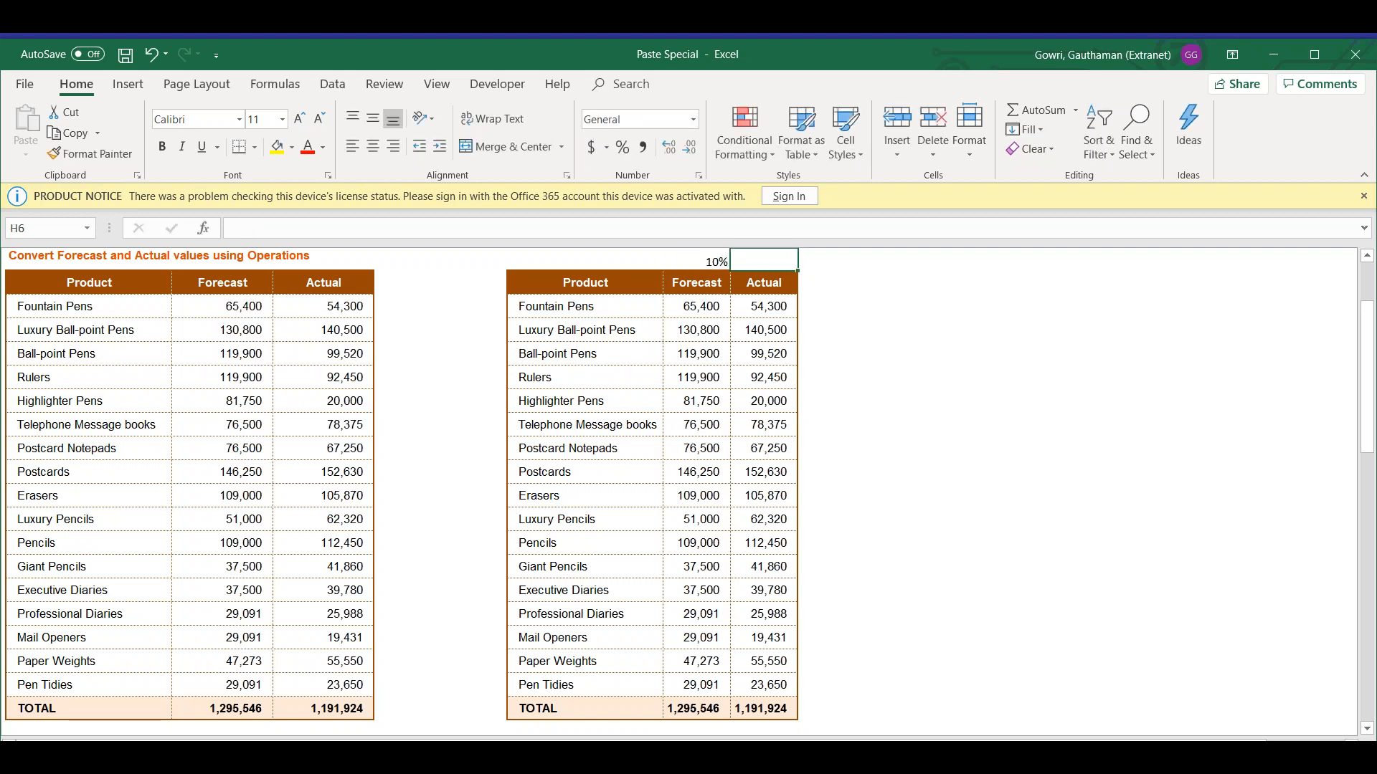
type("13%")
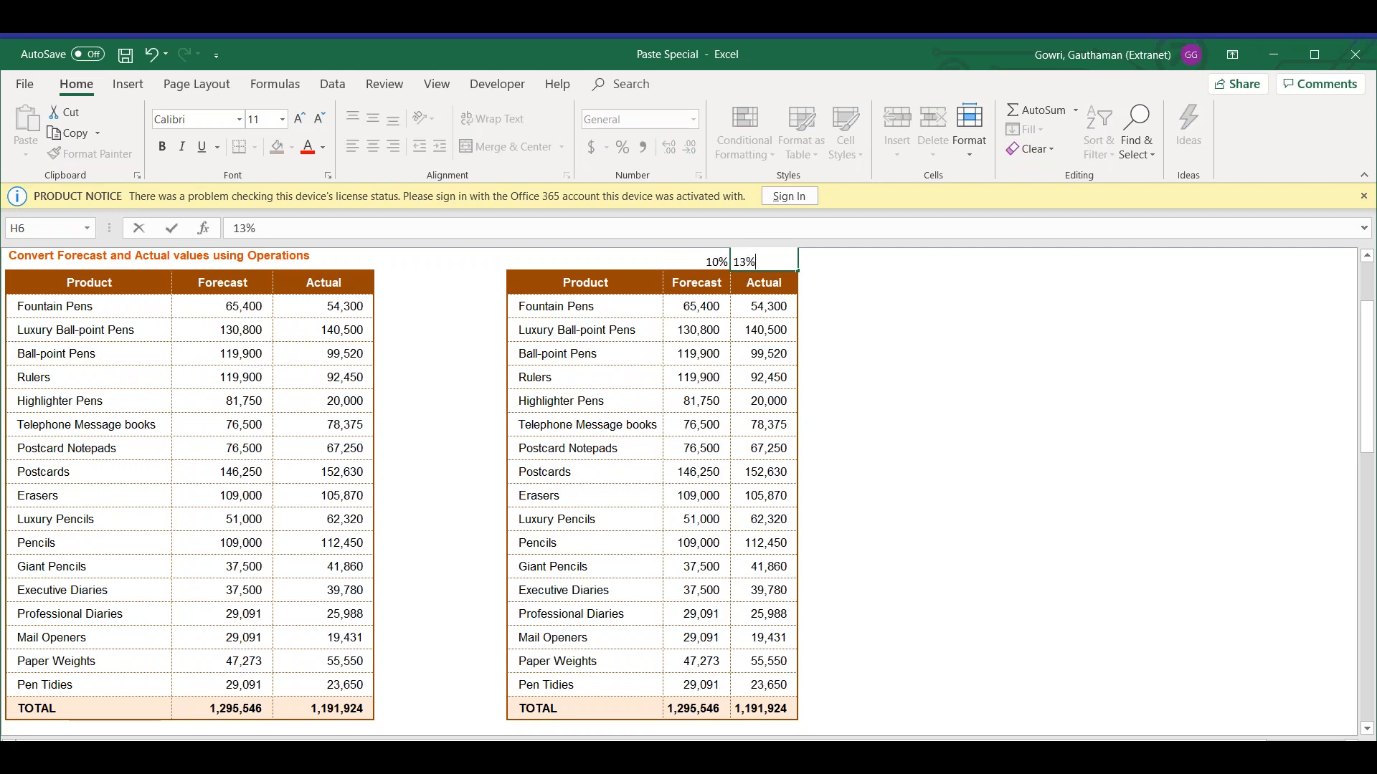
key("Return")
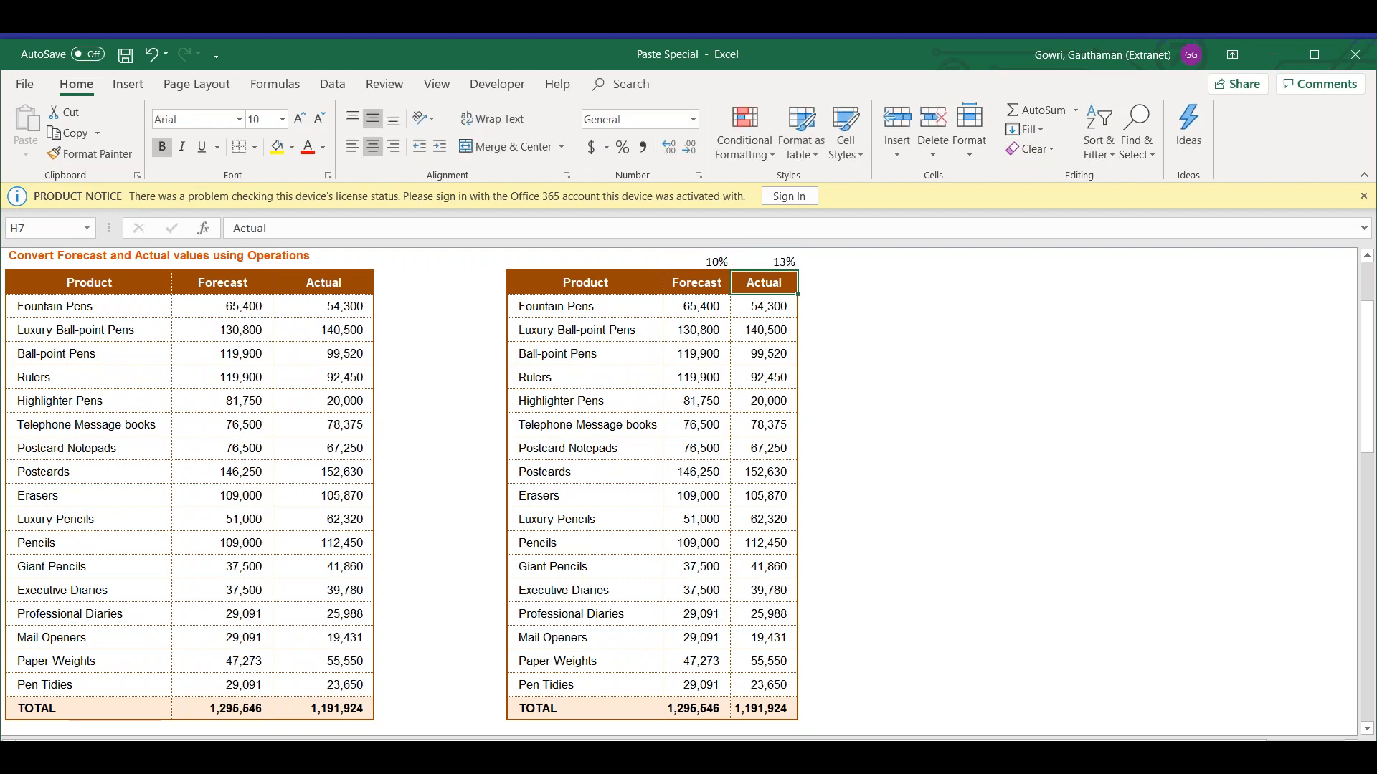
Examine the percentages in G6 and H6 against the Forecast and Actual values they apply to.
left_click(764, 261)
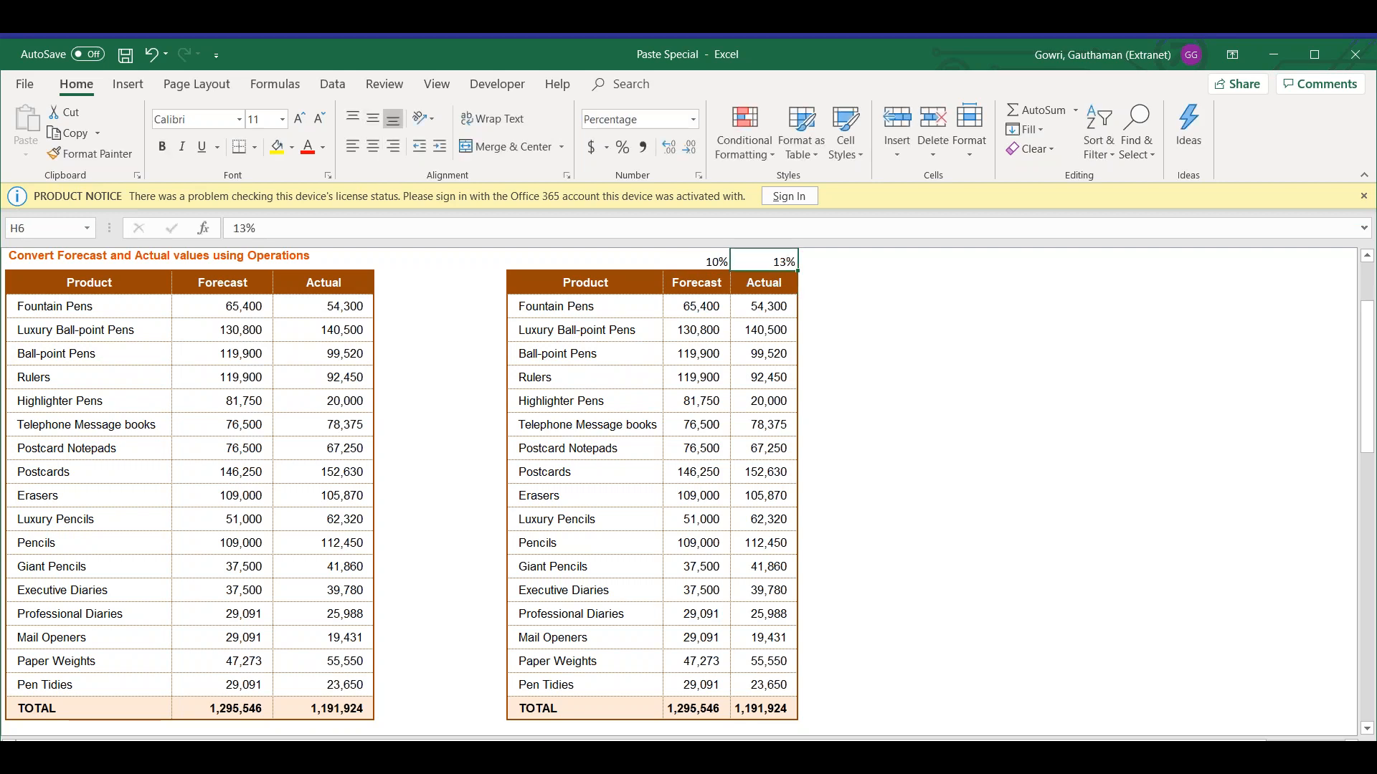
key("Up")
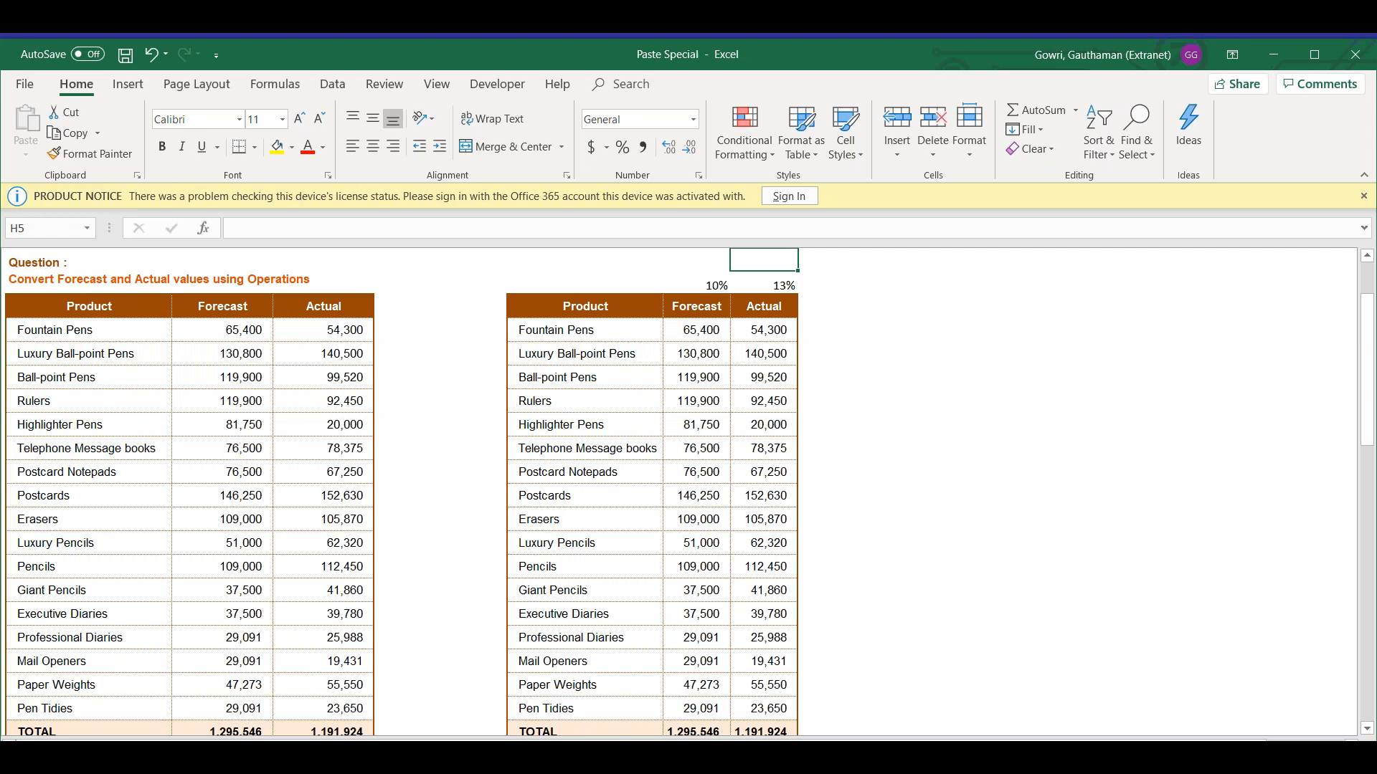
key("Left")
key("Left")
key("Down")
key("Down")
key("Right")
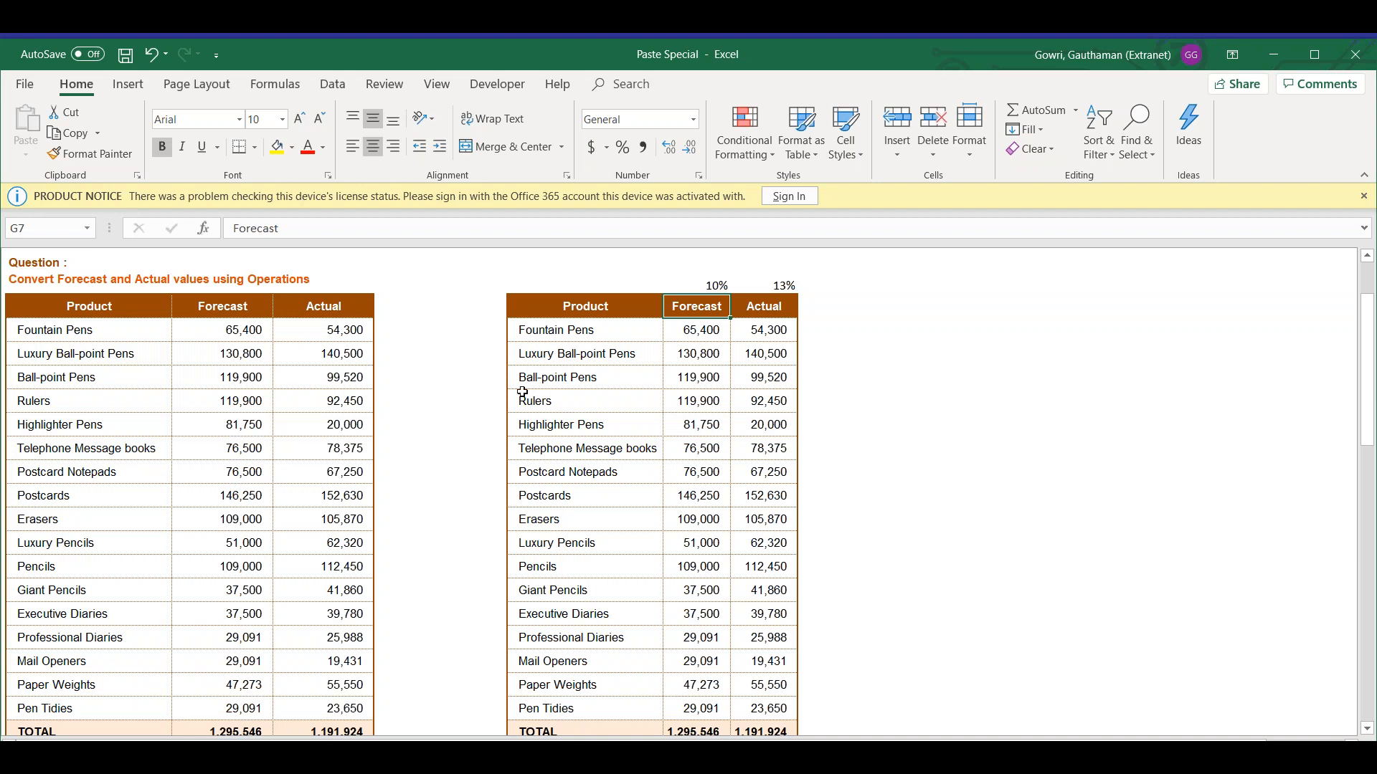
left_click(715, 284)
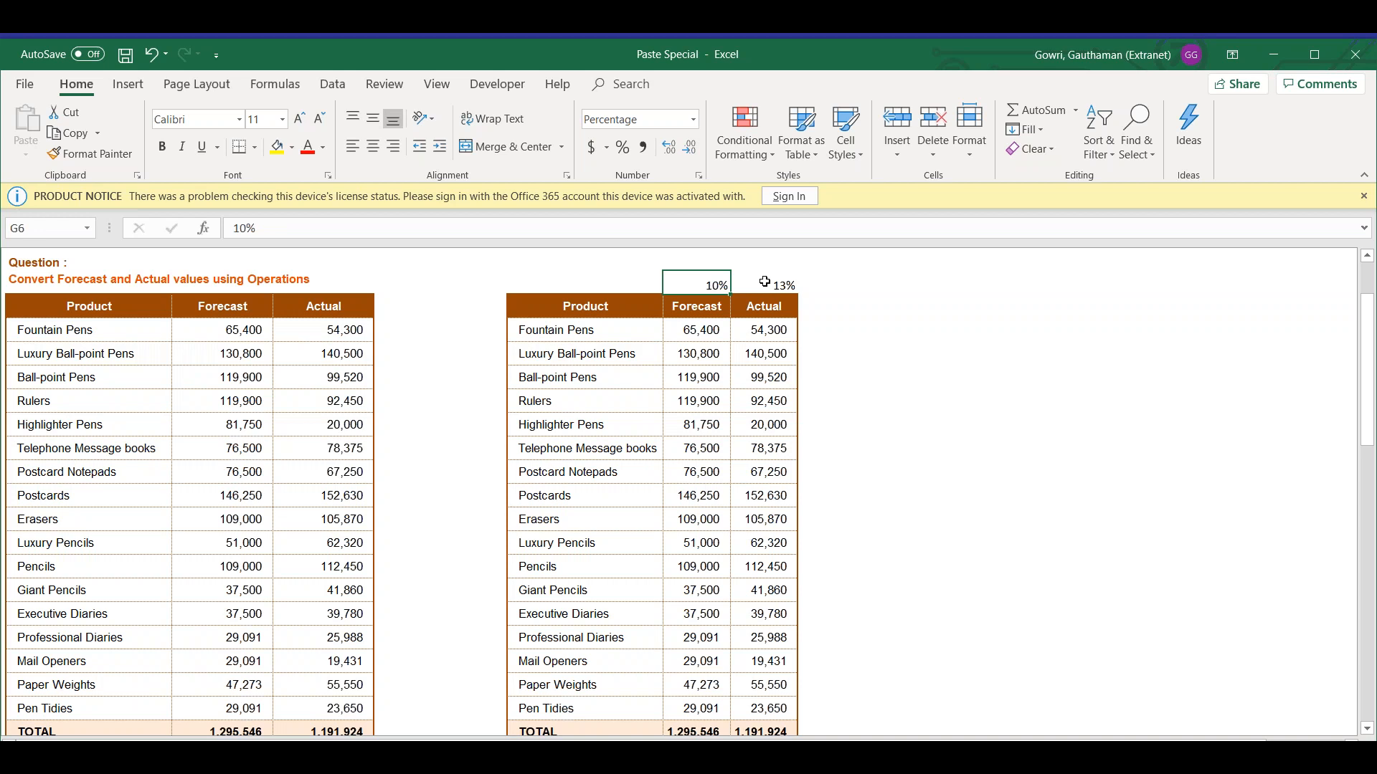
left_click(782, 281)
left_click_drag(699, 331, 692, 591)
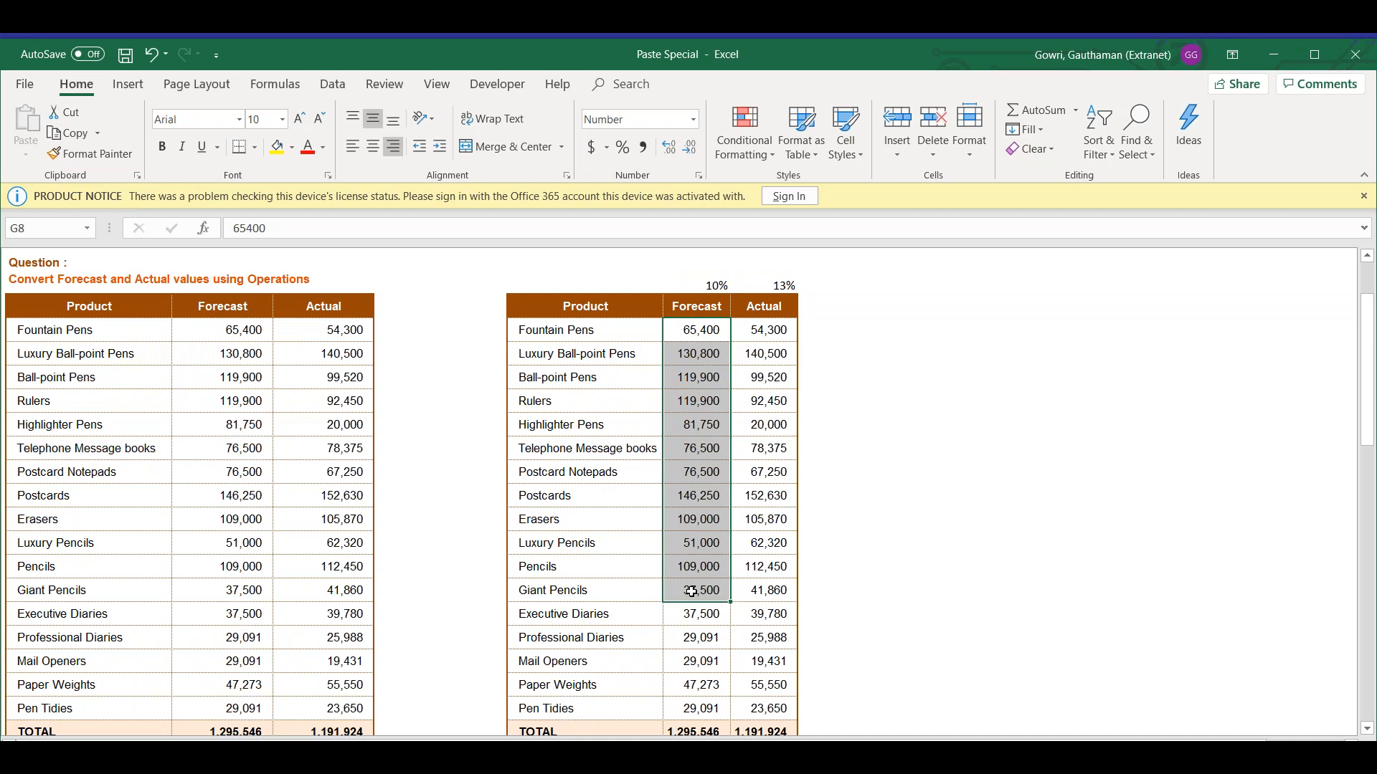
left_click(784, 279)
left_click_drag(781, 327, 780, 539)
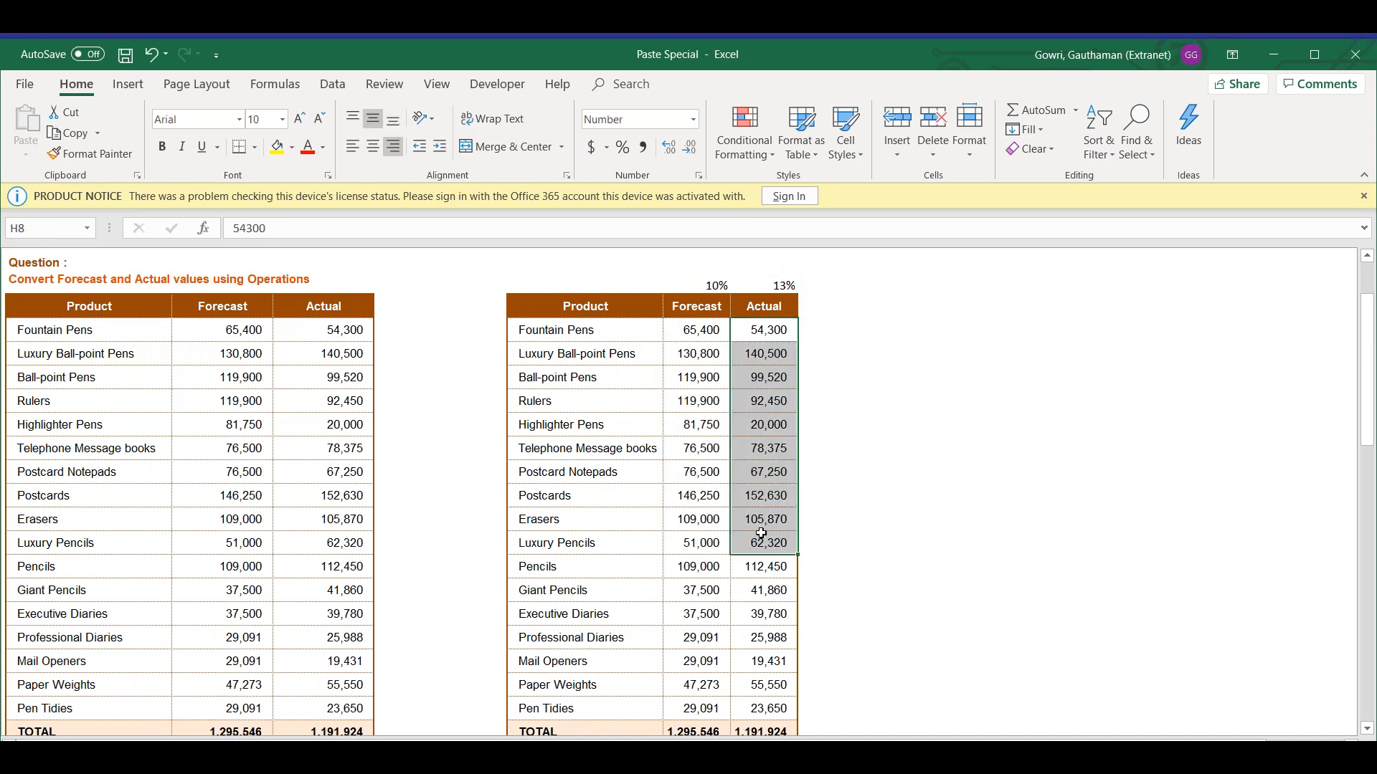
left_click(698, 467)
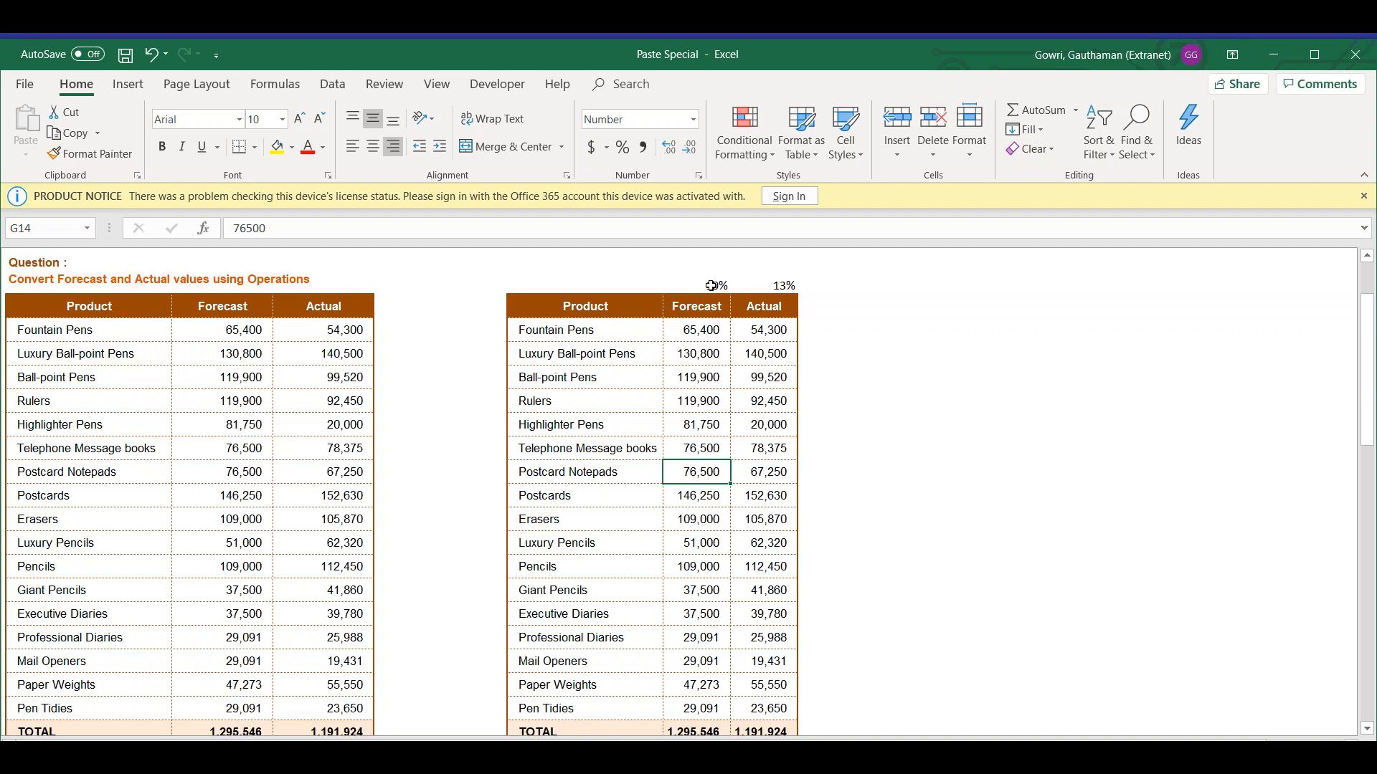
Copy the percentages in G6:H6 and select the copied table's Forecast and Actual values in G8:H24, excluding the TOTAL row.
left_click_drag(711, 286, 766, 285)
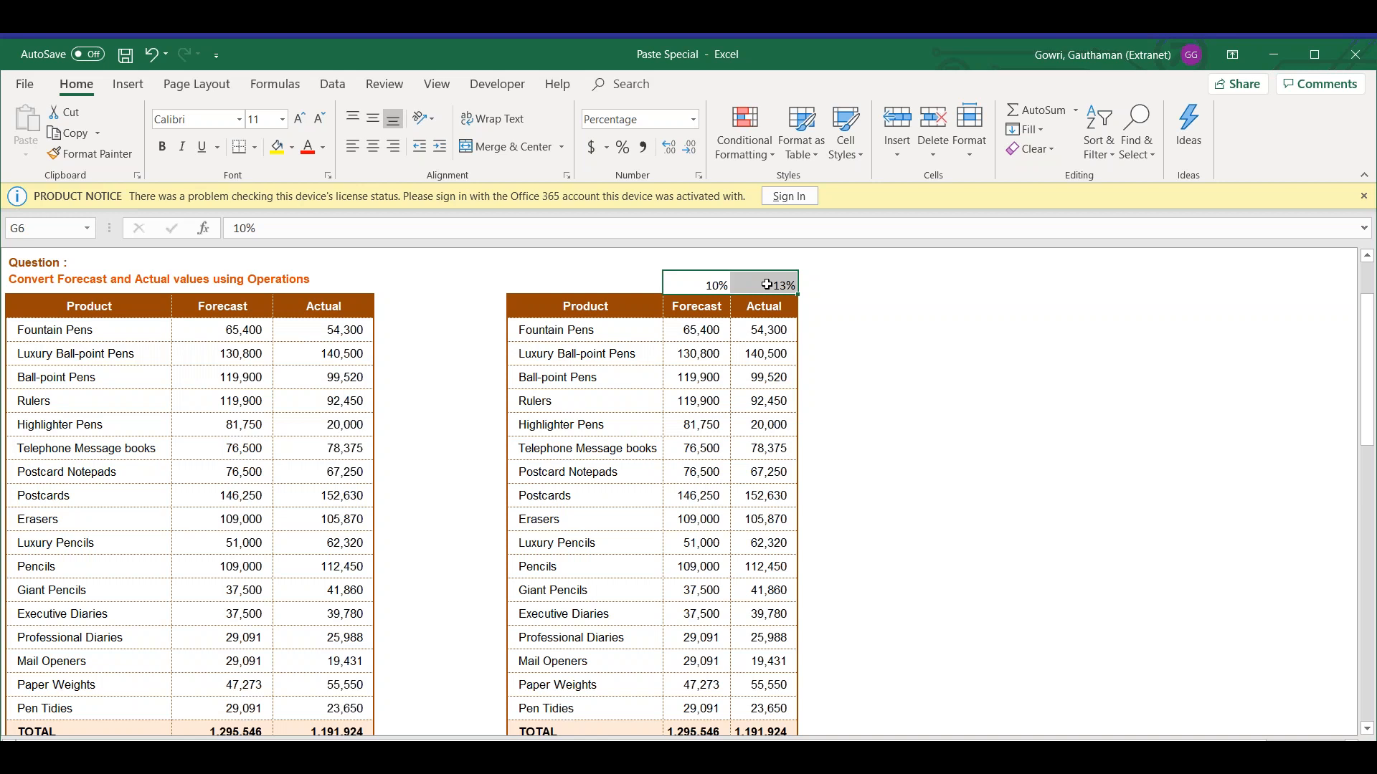
key("ctrl+c")
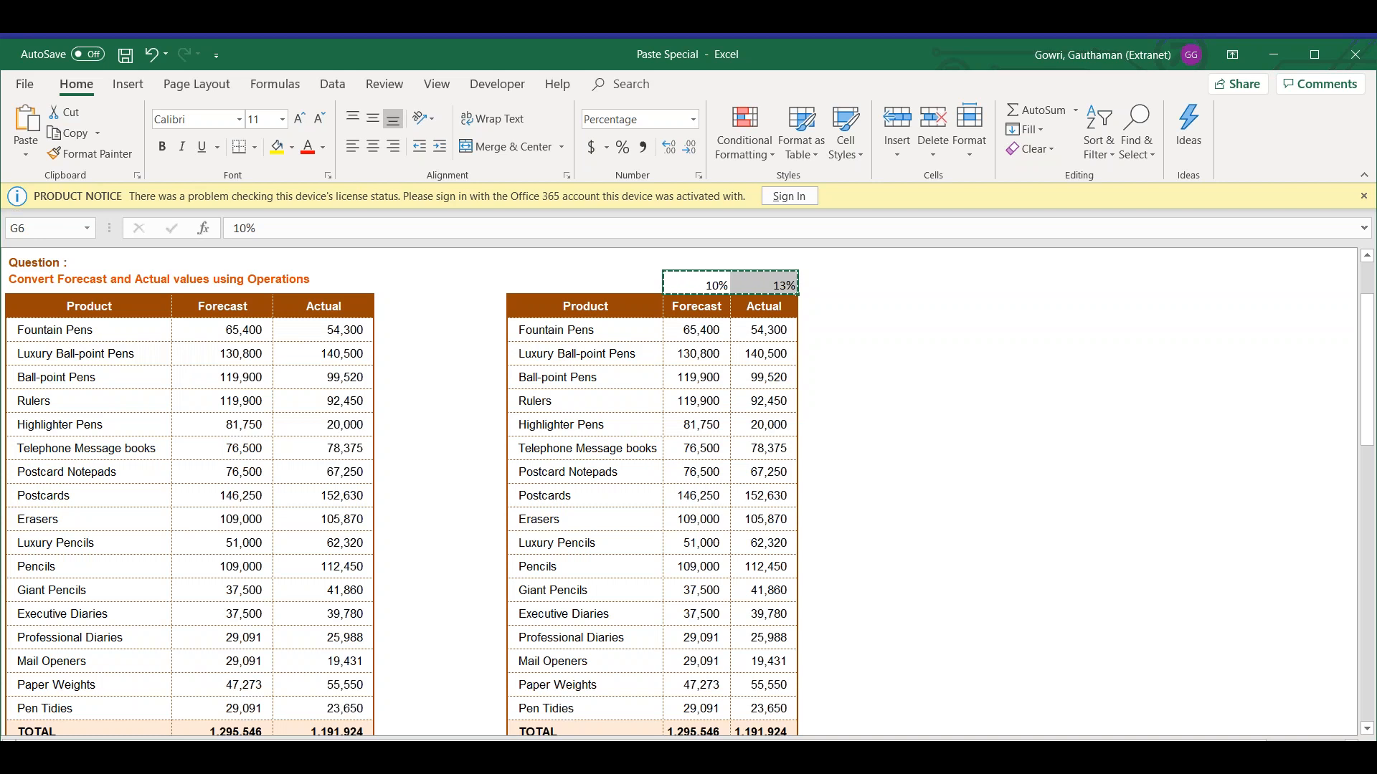
left_click(701, 327)
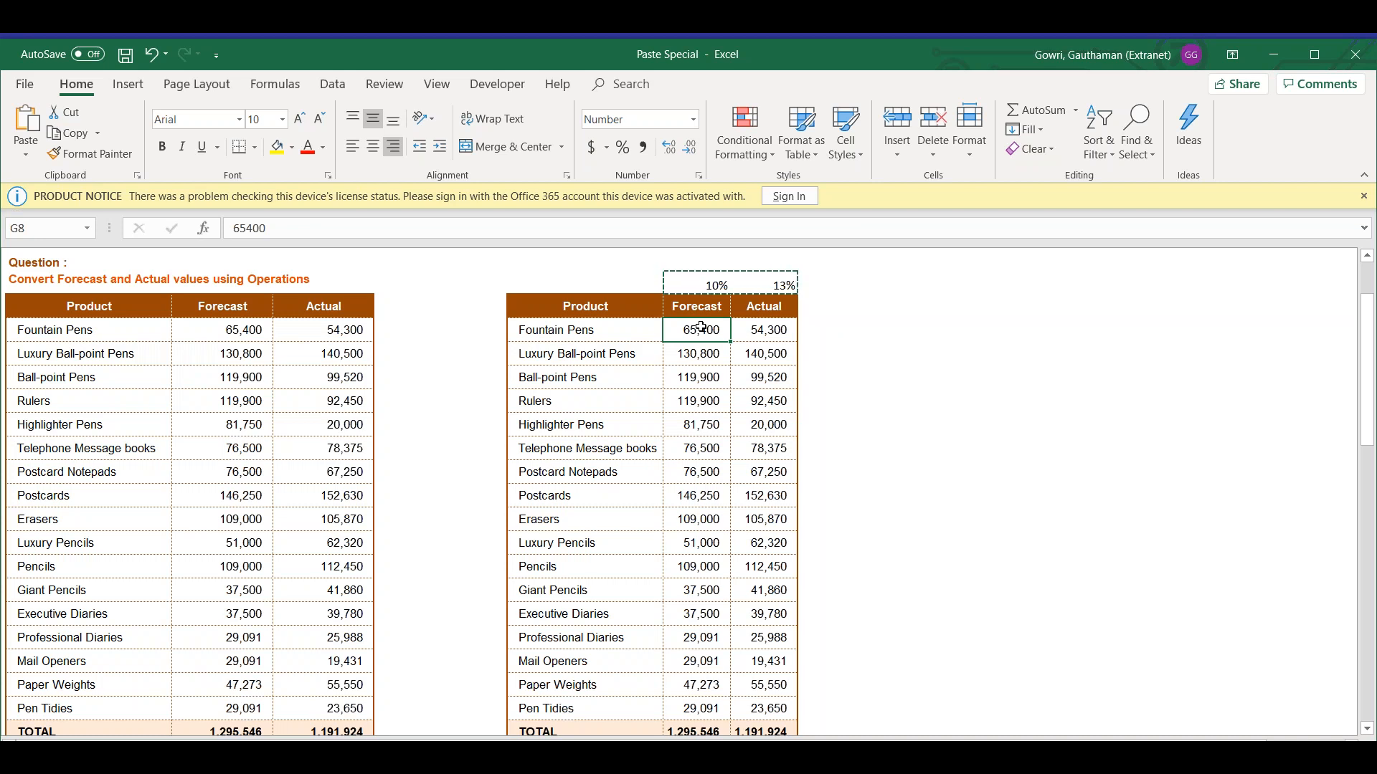
key("ctrl+shift+Down")
key("shift+Right")
key("shift+Up")
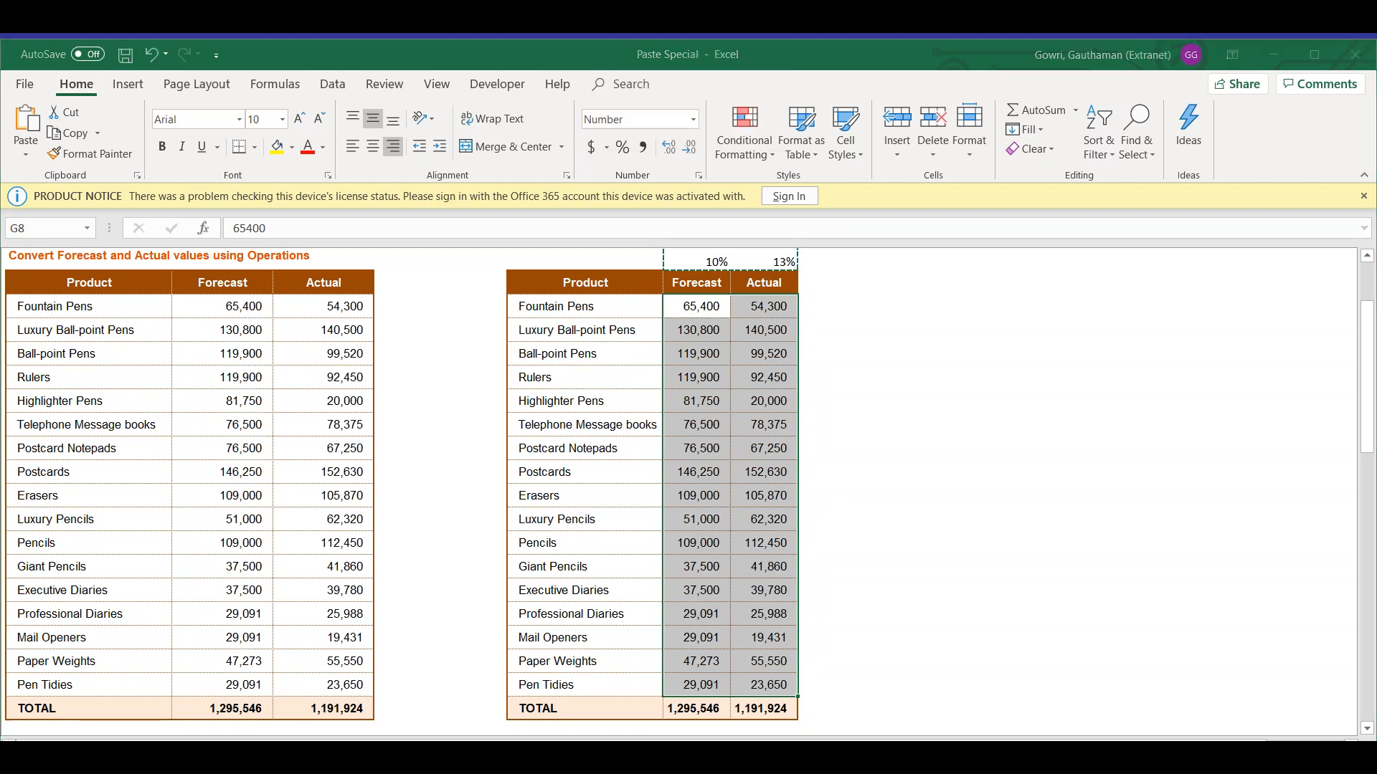
Try to multiply the selected values by the copied percentages using Paste Special with All and Multiply.
key("ctrl+alt+v")
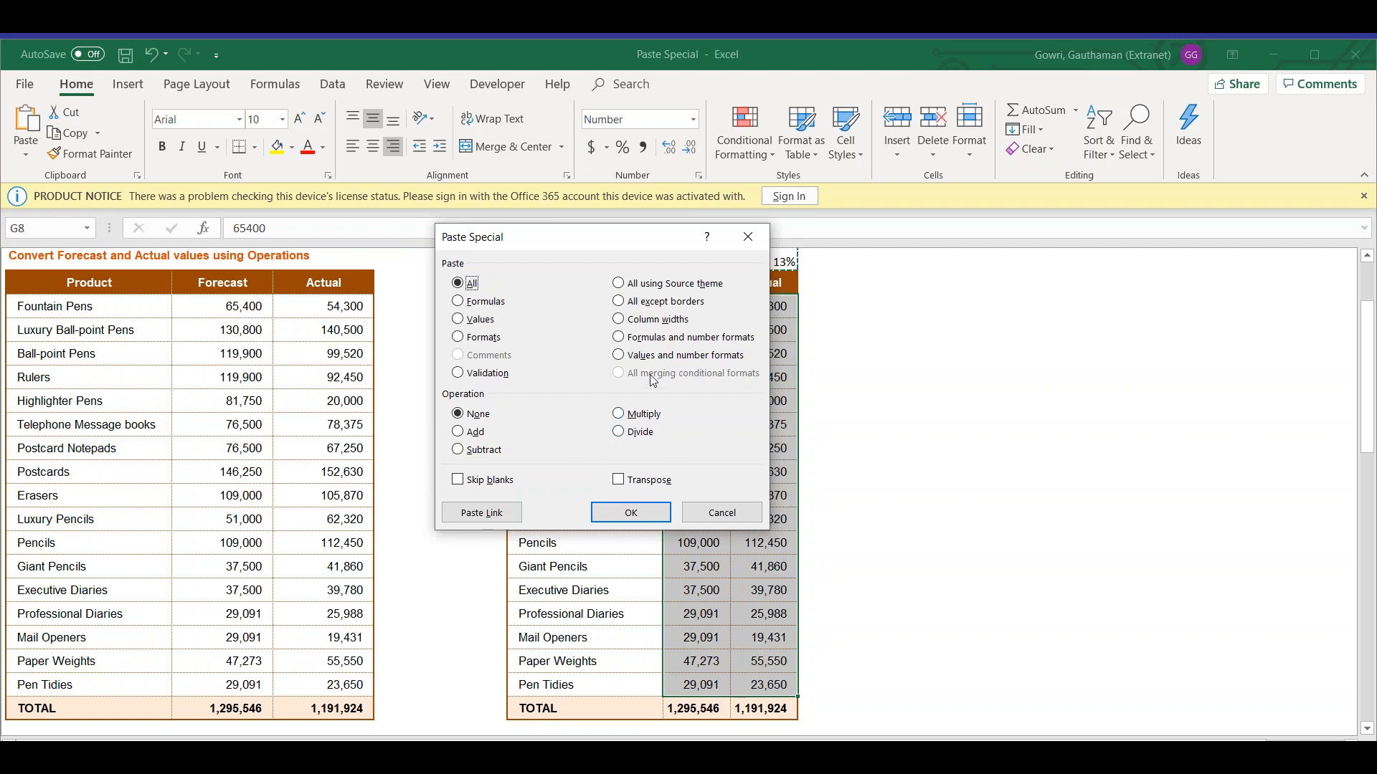
left_click(641, 416)
left_click(648, 513)
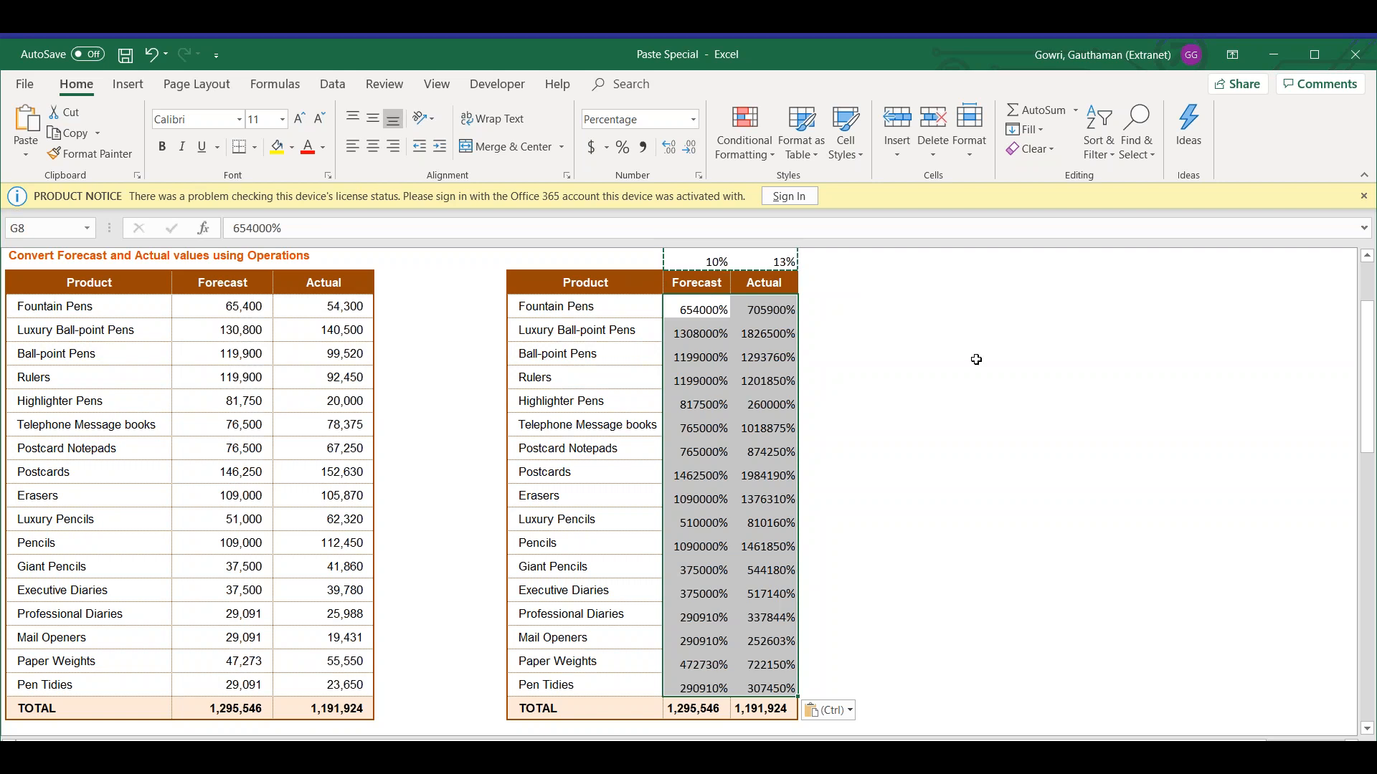
key("ctrl+z")
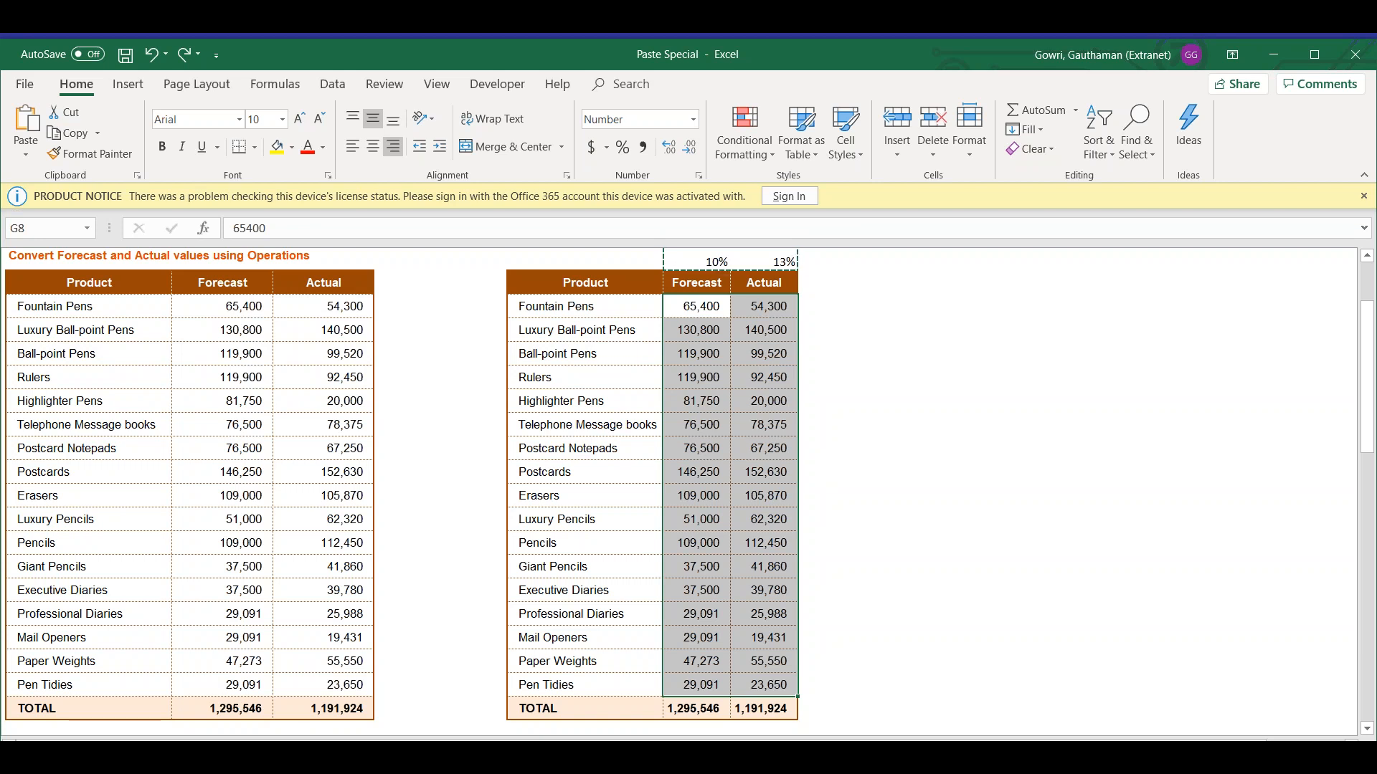
Multiply the selected Forecast and Actual values by the copied percentages using Paste Special with Formulas and Multiply, and end copy mode.
key("ctrl+alt+v")
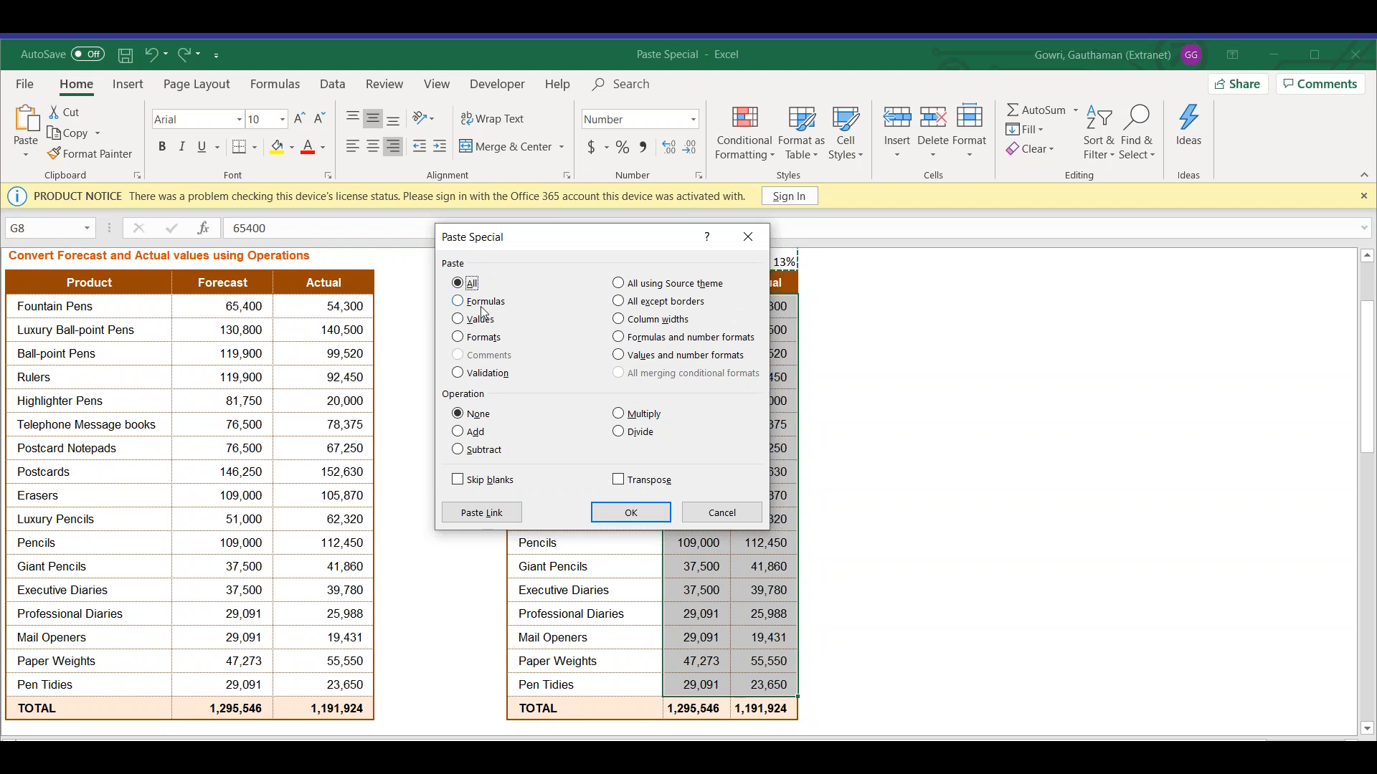
left_click(619, 414)
left_click(472, 307)
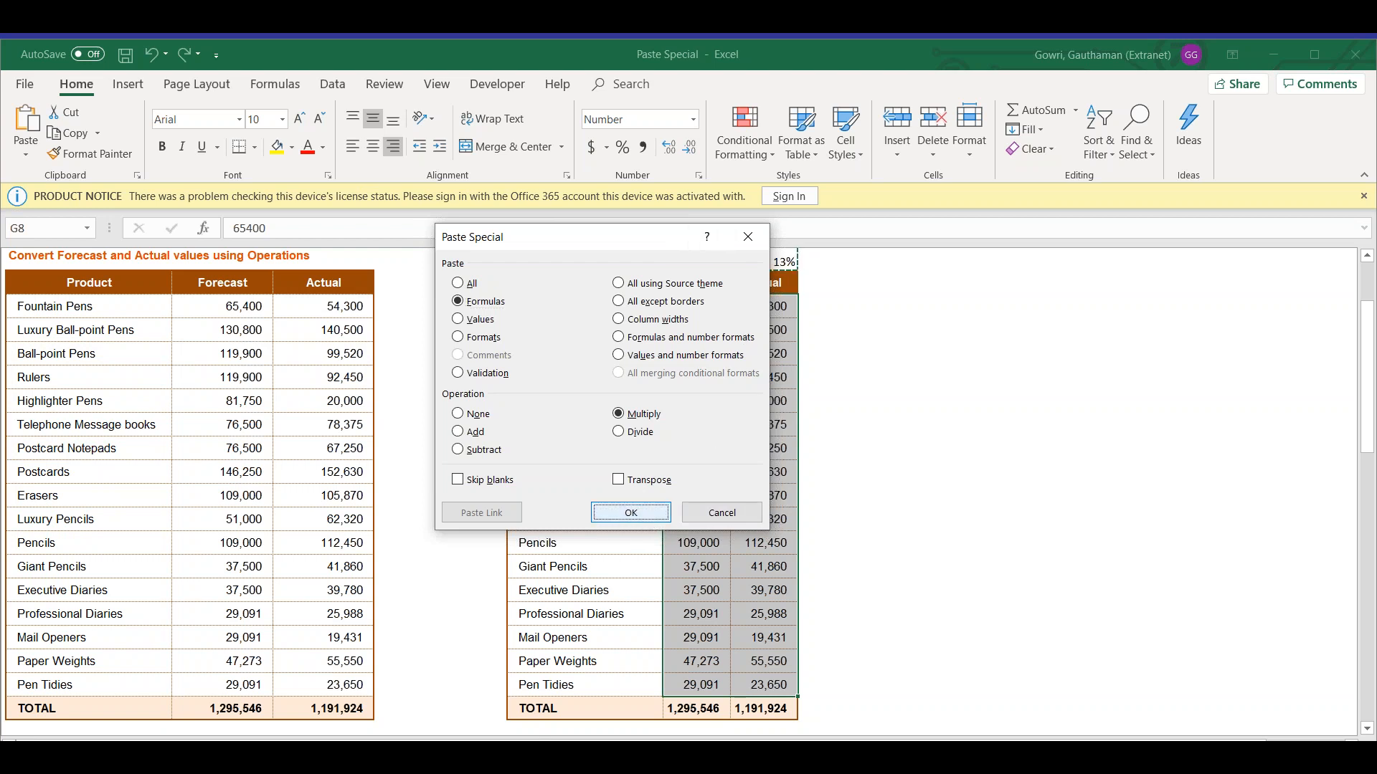
left_click(648, 519)
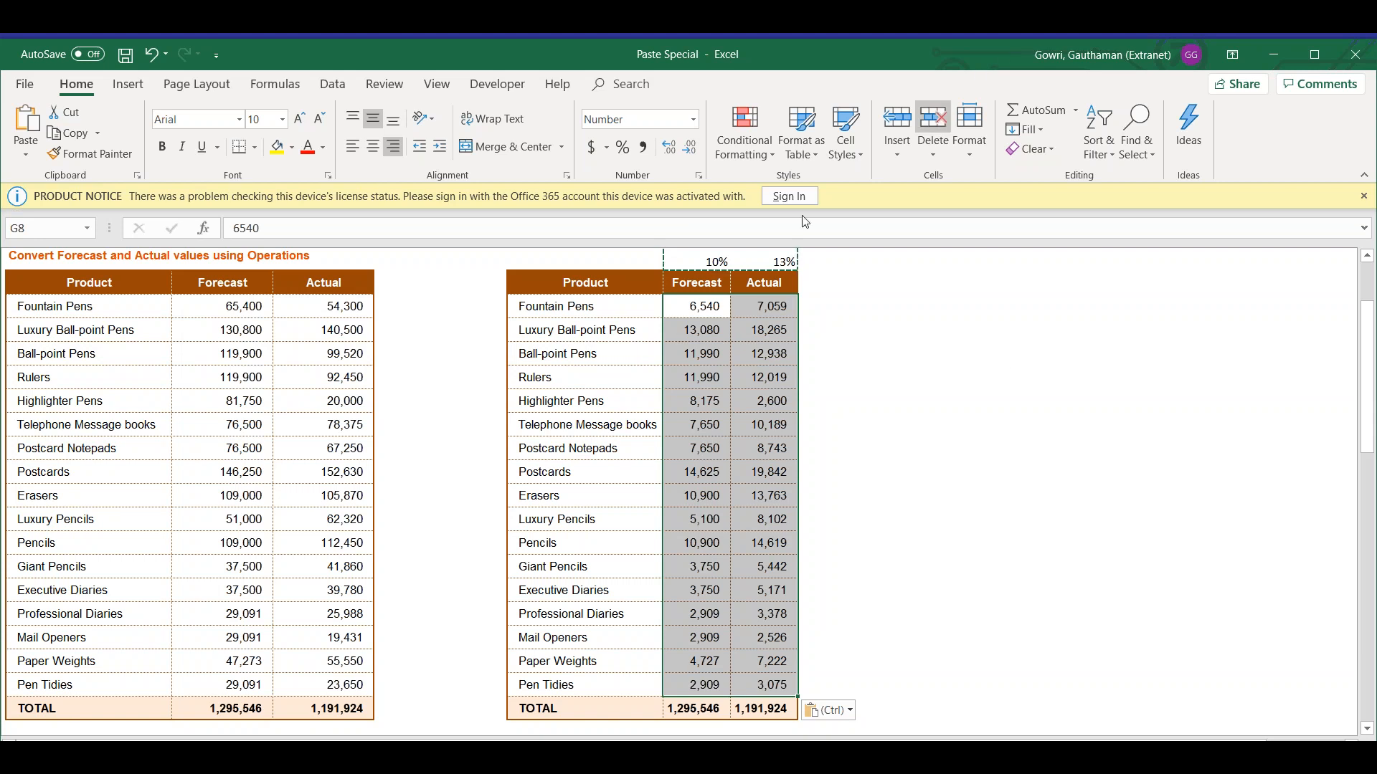
left_click(702, 307)
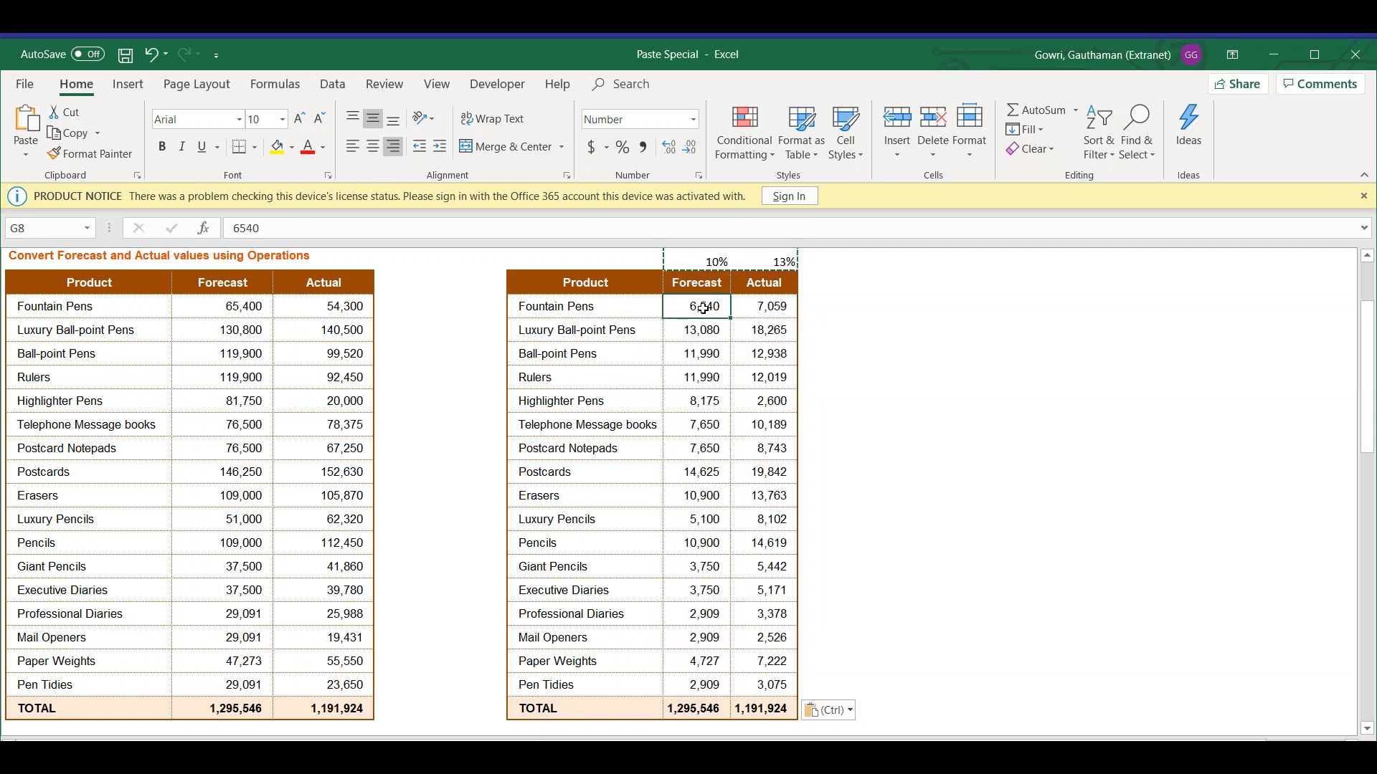
key("Escape")
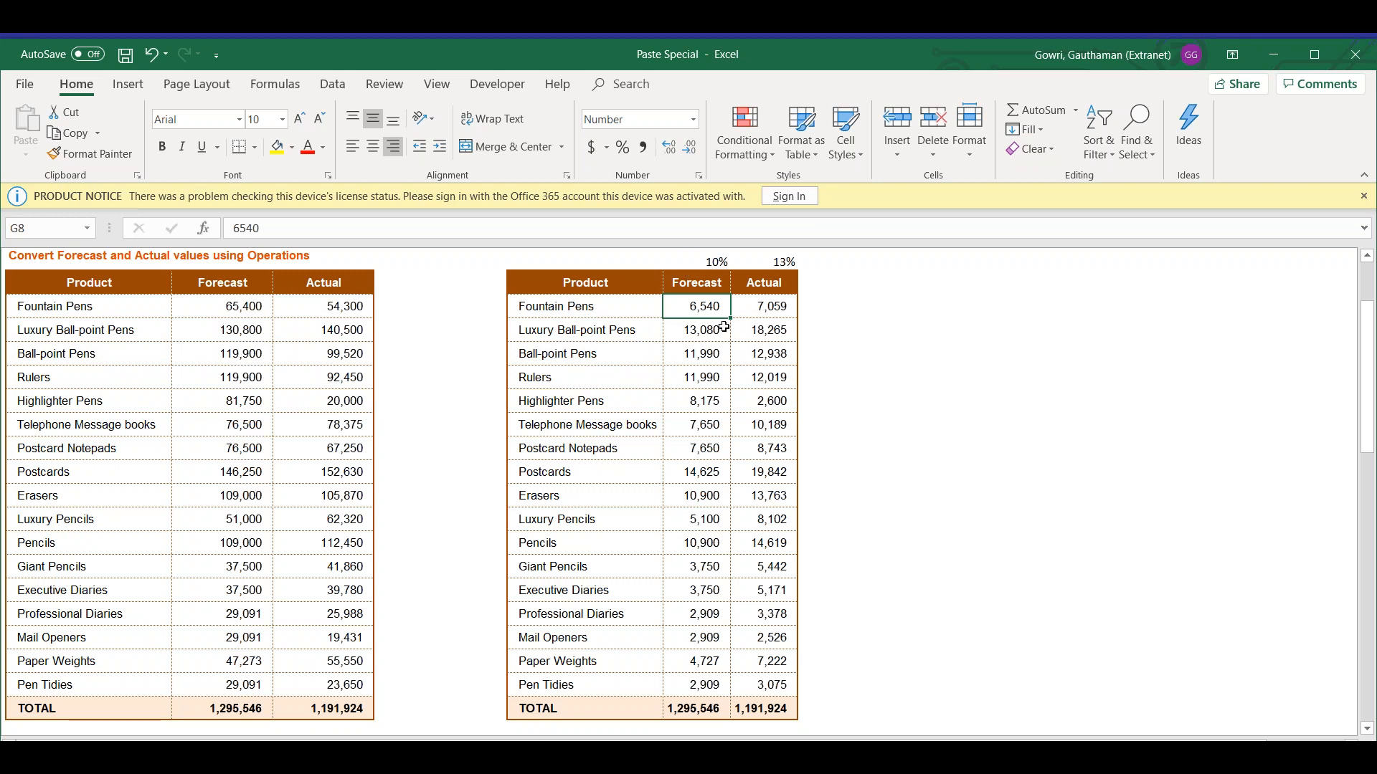
Compare the original Forecast and Actual columns with the multiplied values in the table copy.
left_click(772, 309)
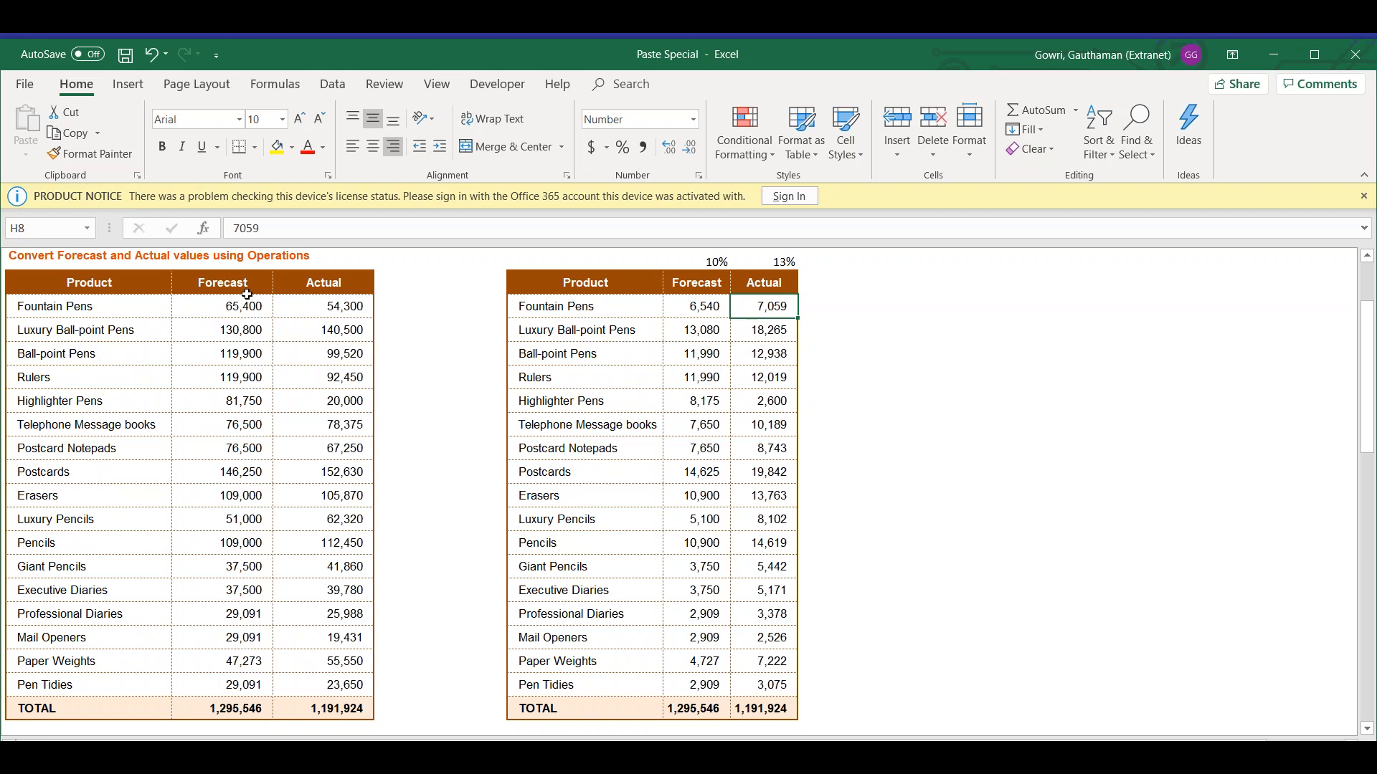
left_click_drag(244, 305, 273, 533)
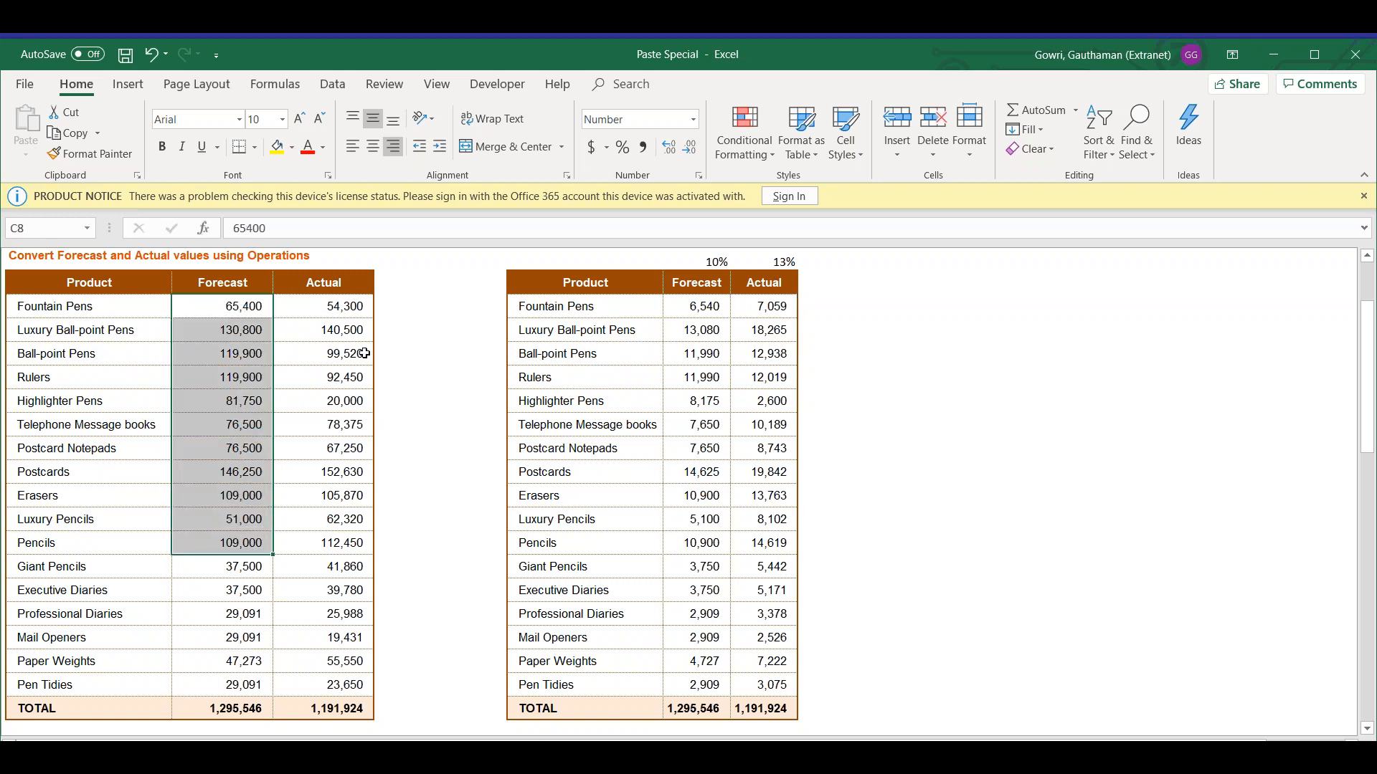
left_click_drag(358, 318, 348, 607)
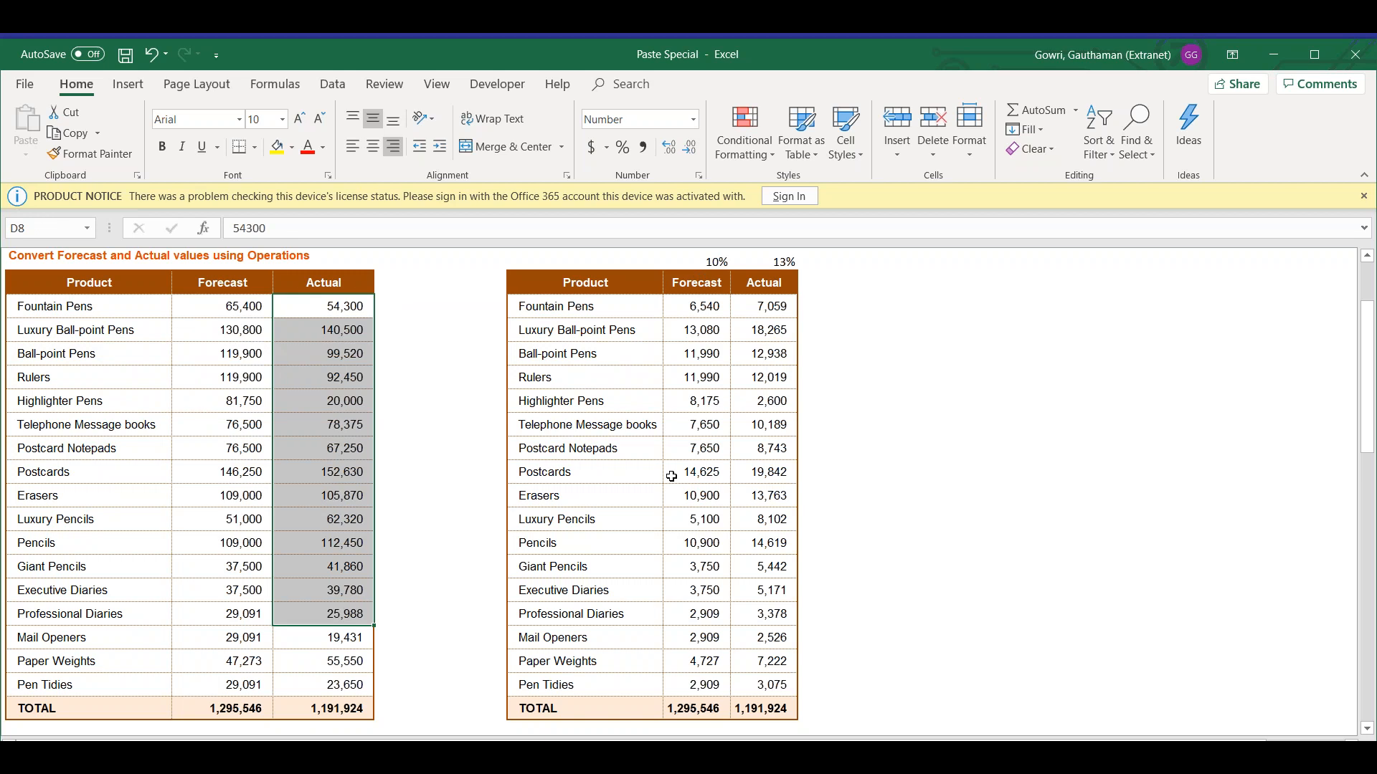
left_click(713, 310)
left_click_drag(757, 339, 784, 561)
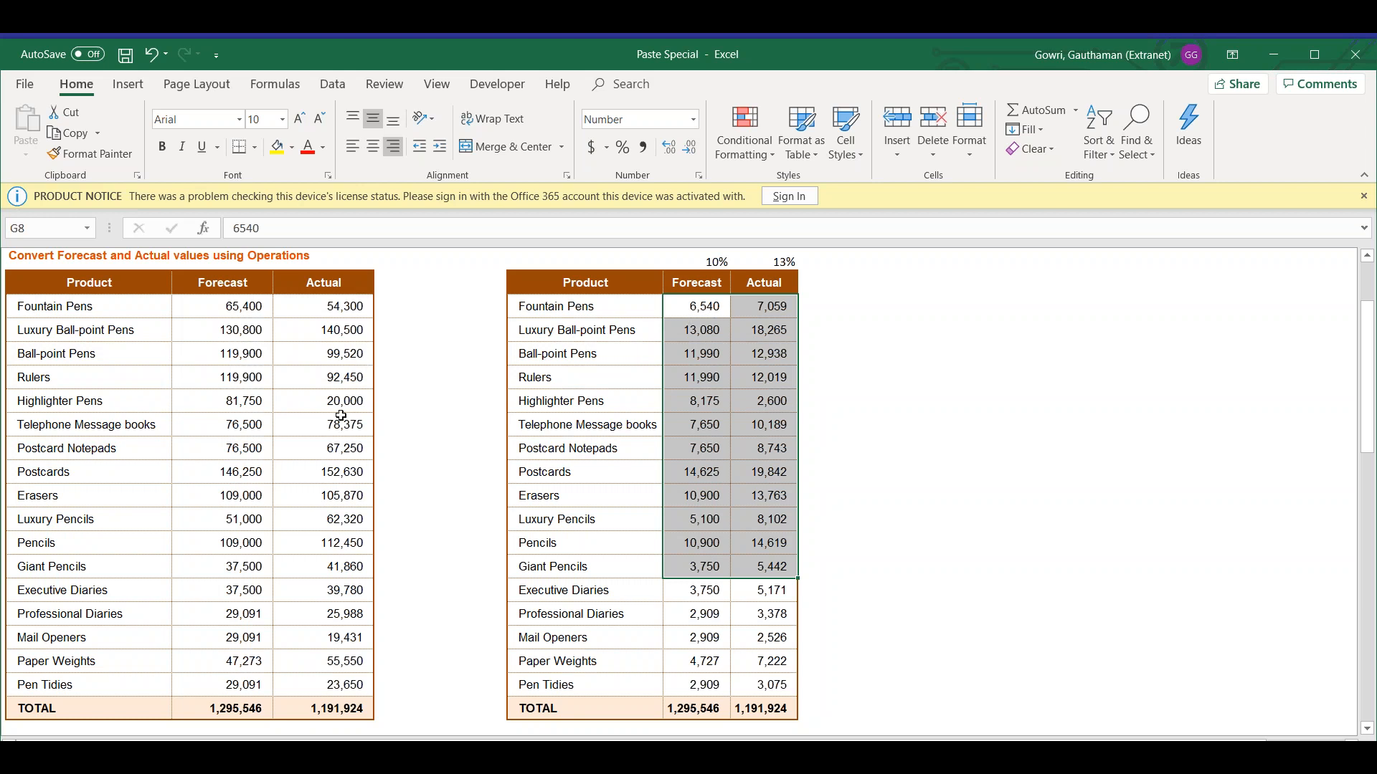
Open the Paste Skip Blanks exercise sheet and examine its main table and the separate Units and Sales table.
left_click_drag(1367, 422, 1372, 382)
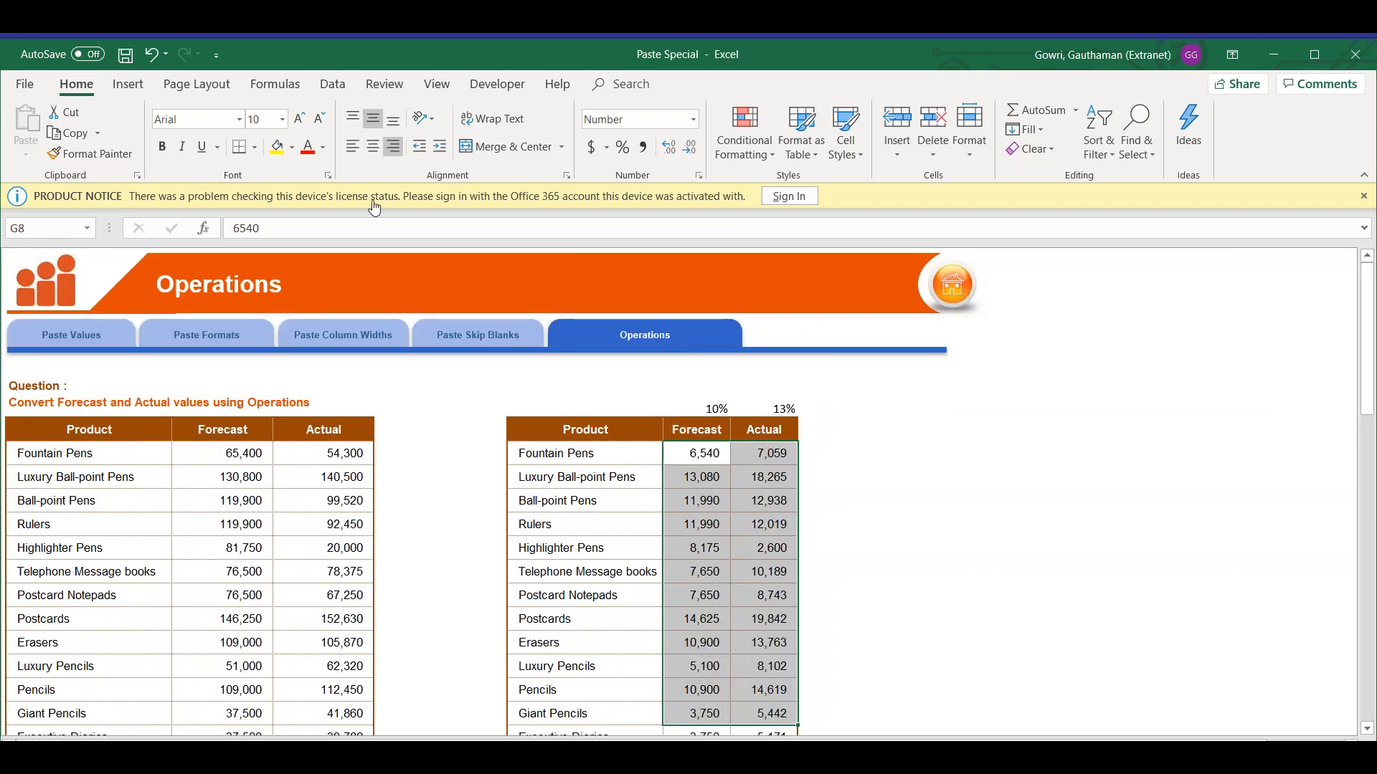
left_click(487, 344)
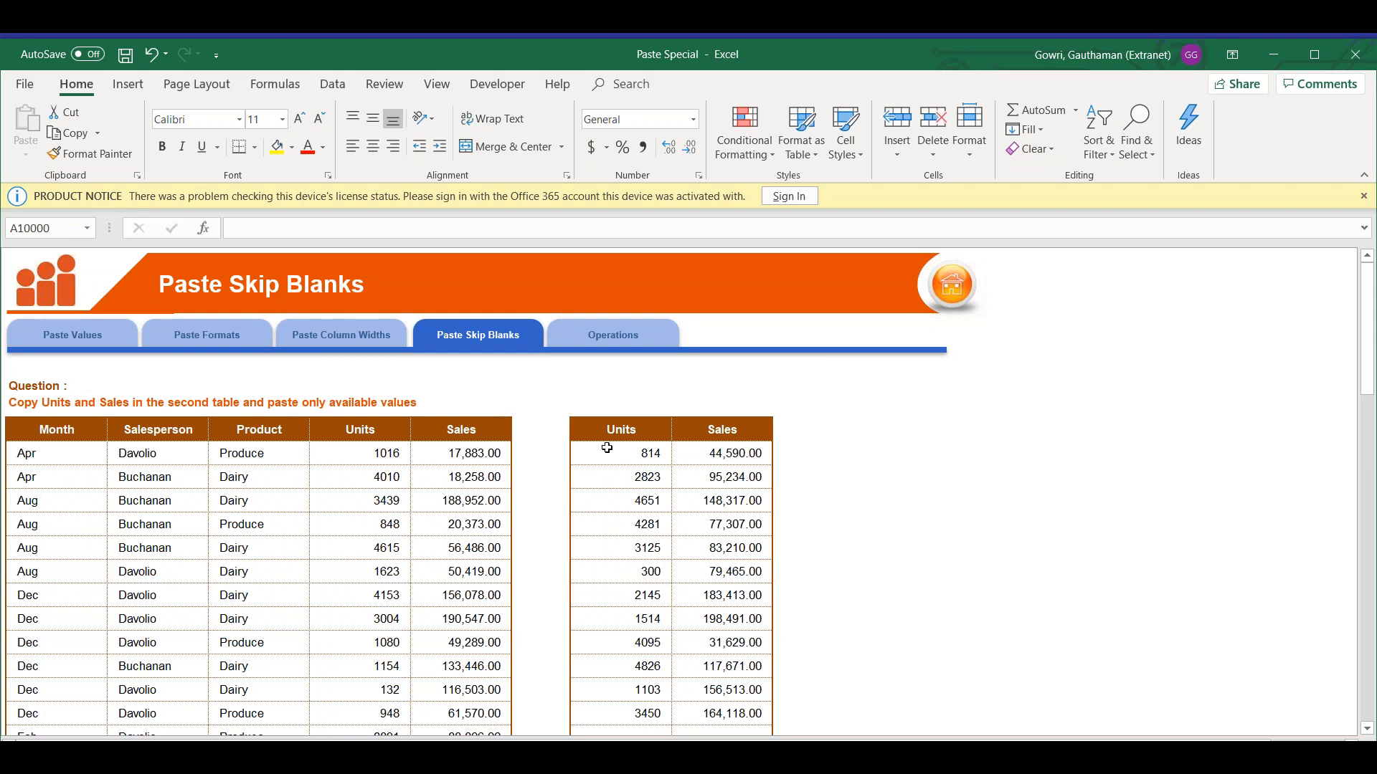
left_click_drag(86, 421, 482, 668)
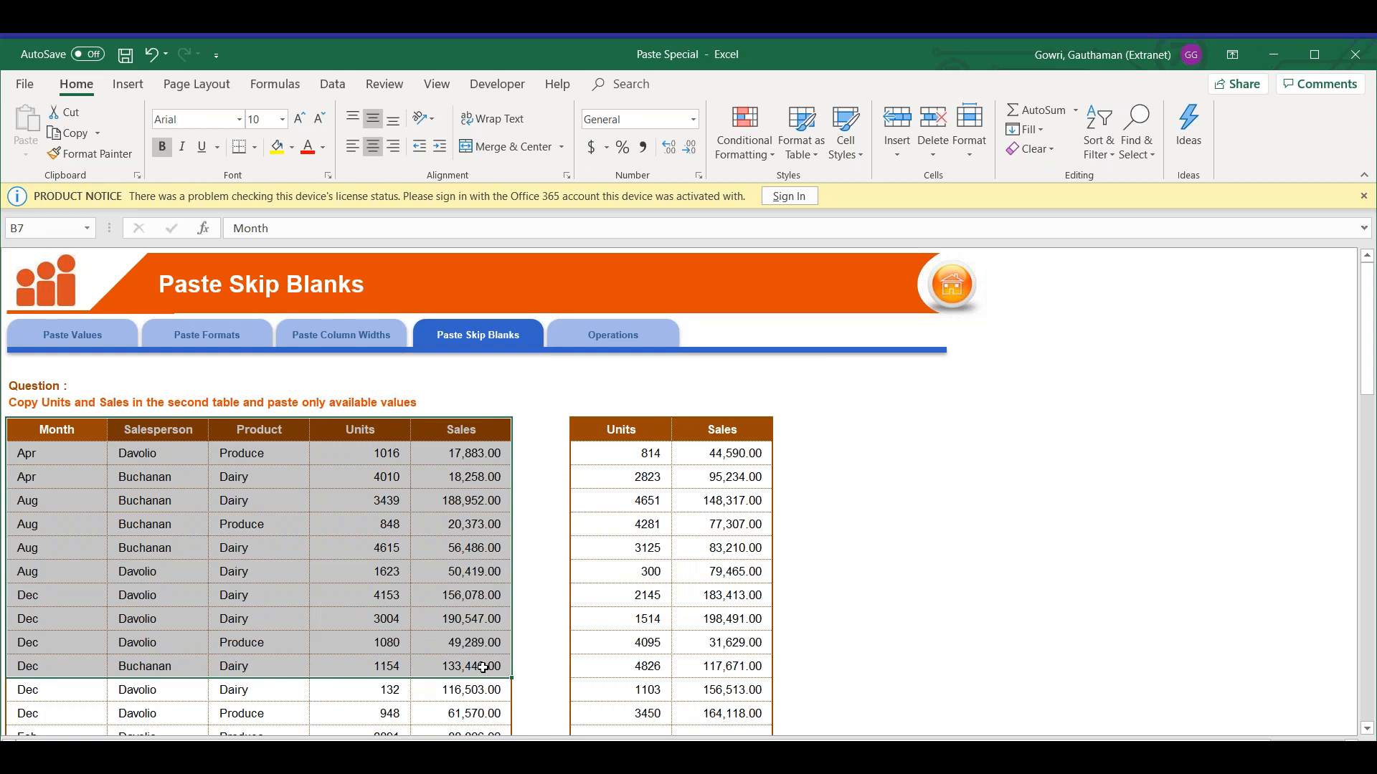
left_click(613, 429)
left_click_drag(682, 447, 761, 692)
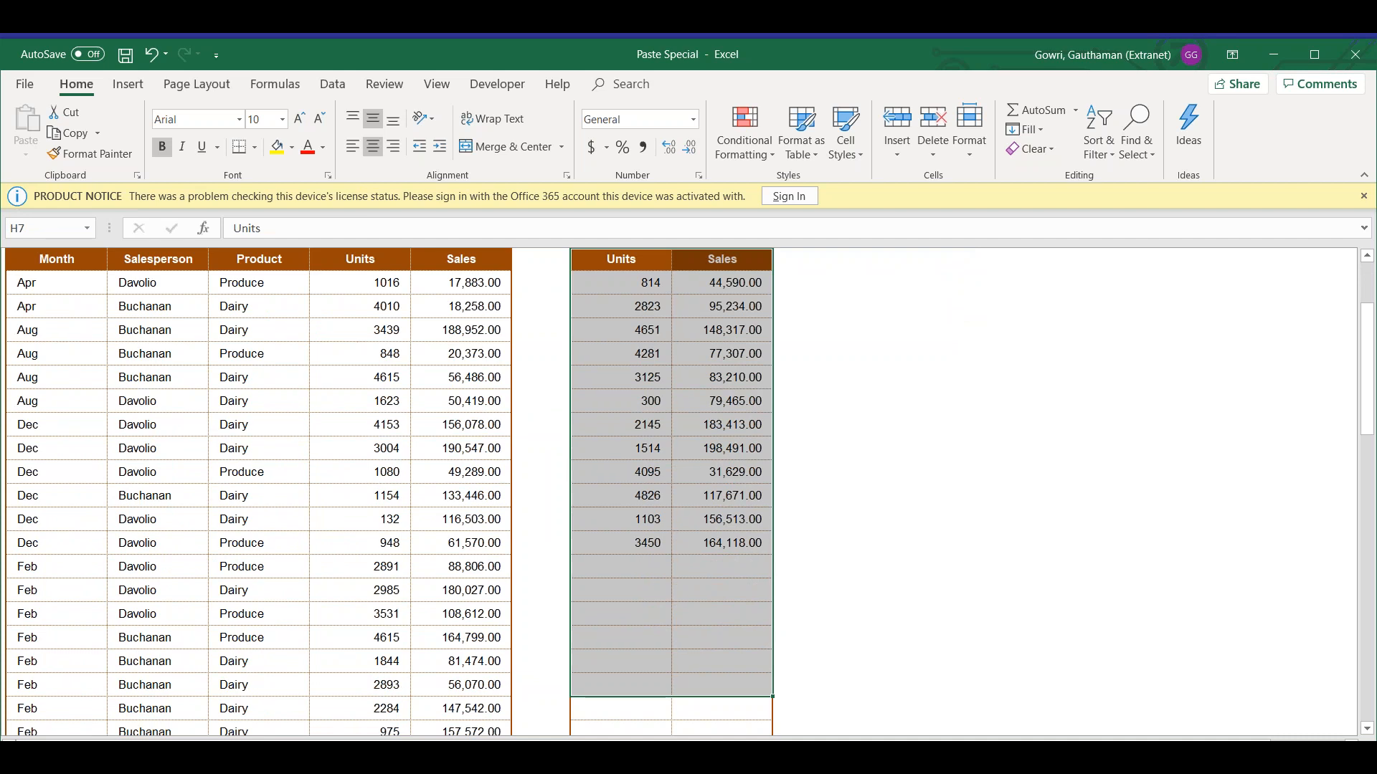
Examine the second table's Units and Sales entries and blank cells against the matching cells in the first table.
left_click(621, 330)
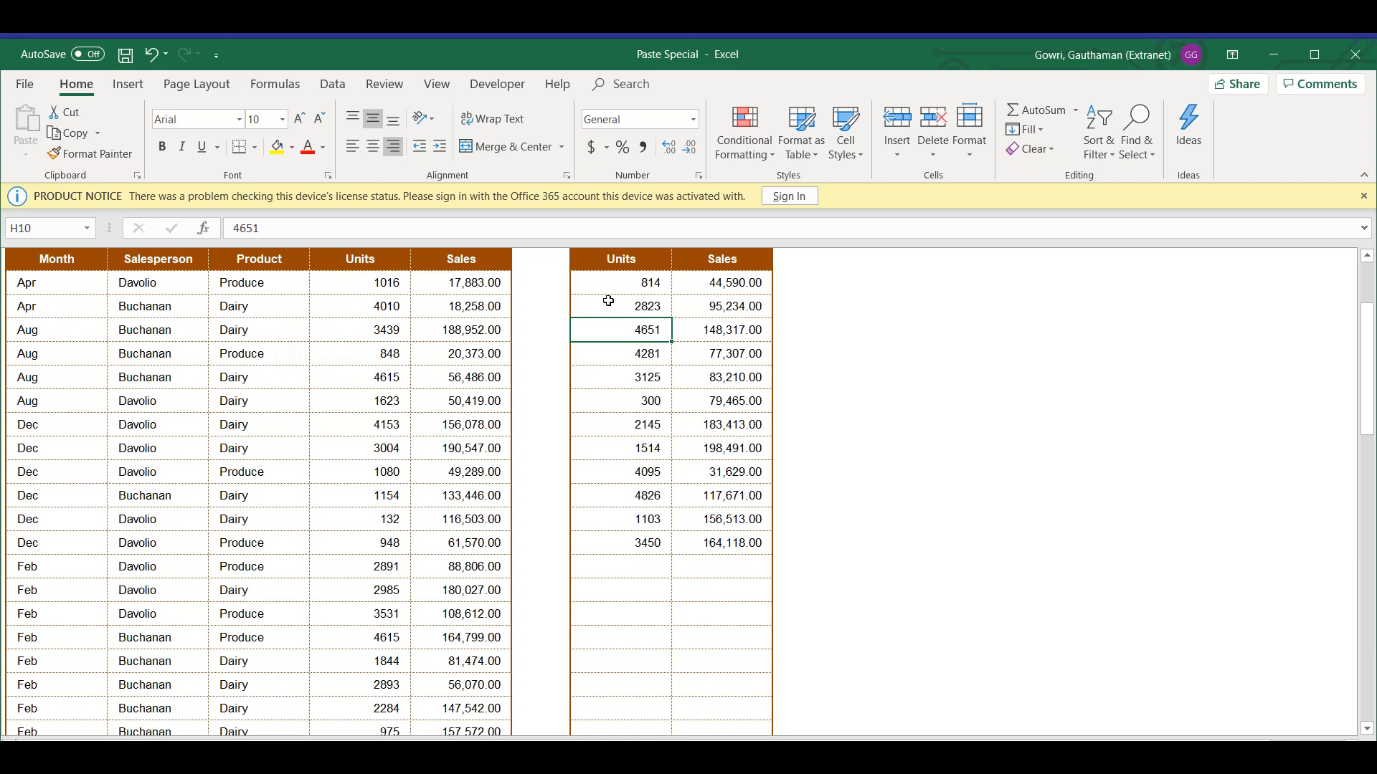
left_click(617, 260)
key("Left")
key("Left")
key("Left")
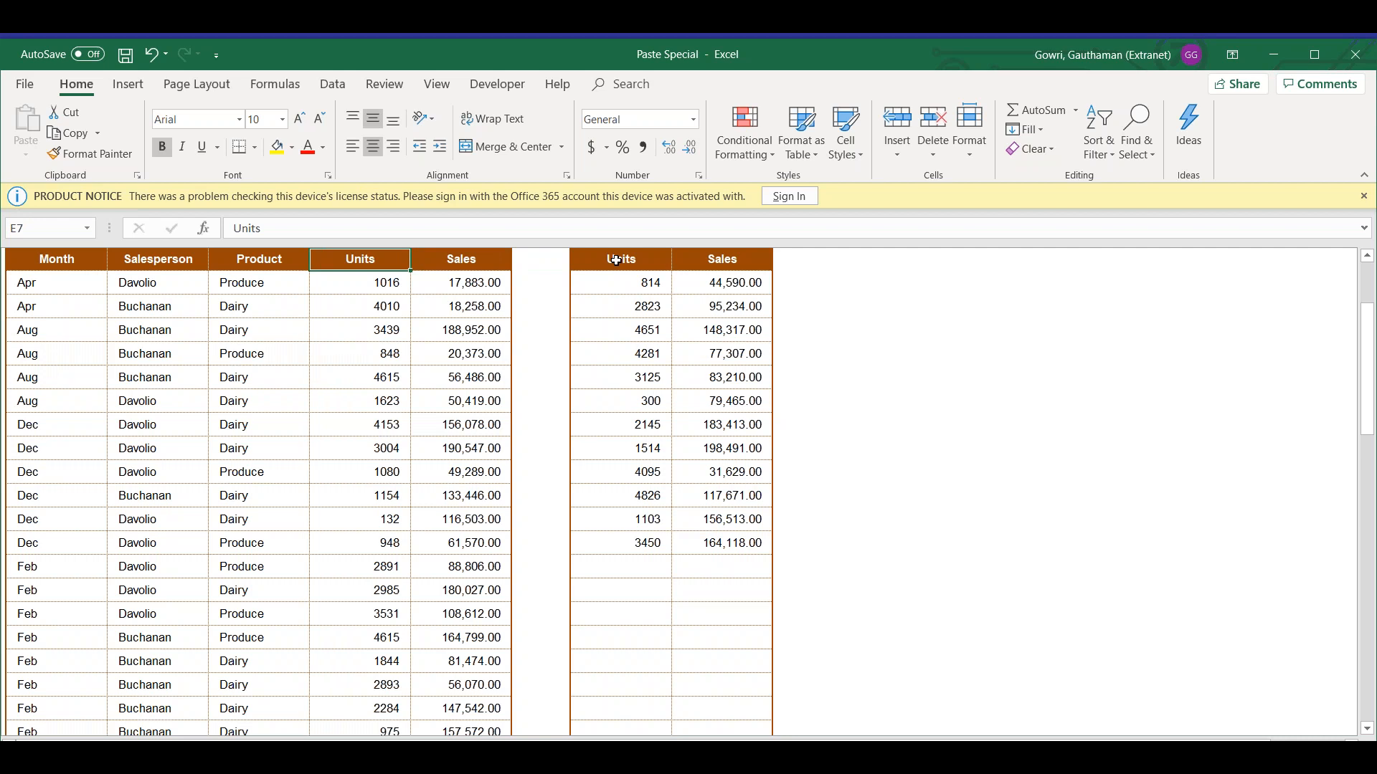
key("Right")
key("Right")
key("Right")
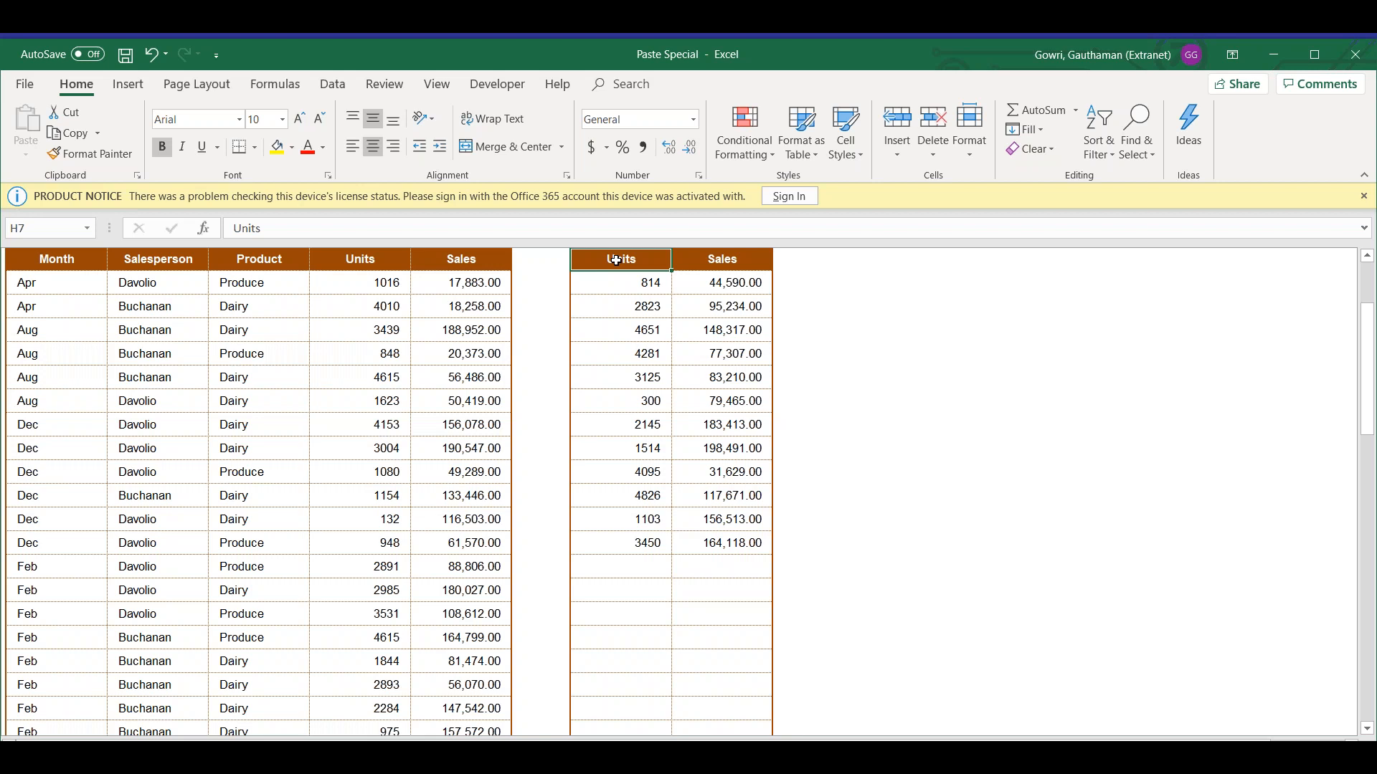
key("Down")
key("Down")
key("Down")
key("Down")
key("Down")
key("Down")
key("Down")
key("Down")
key("Down")
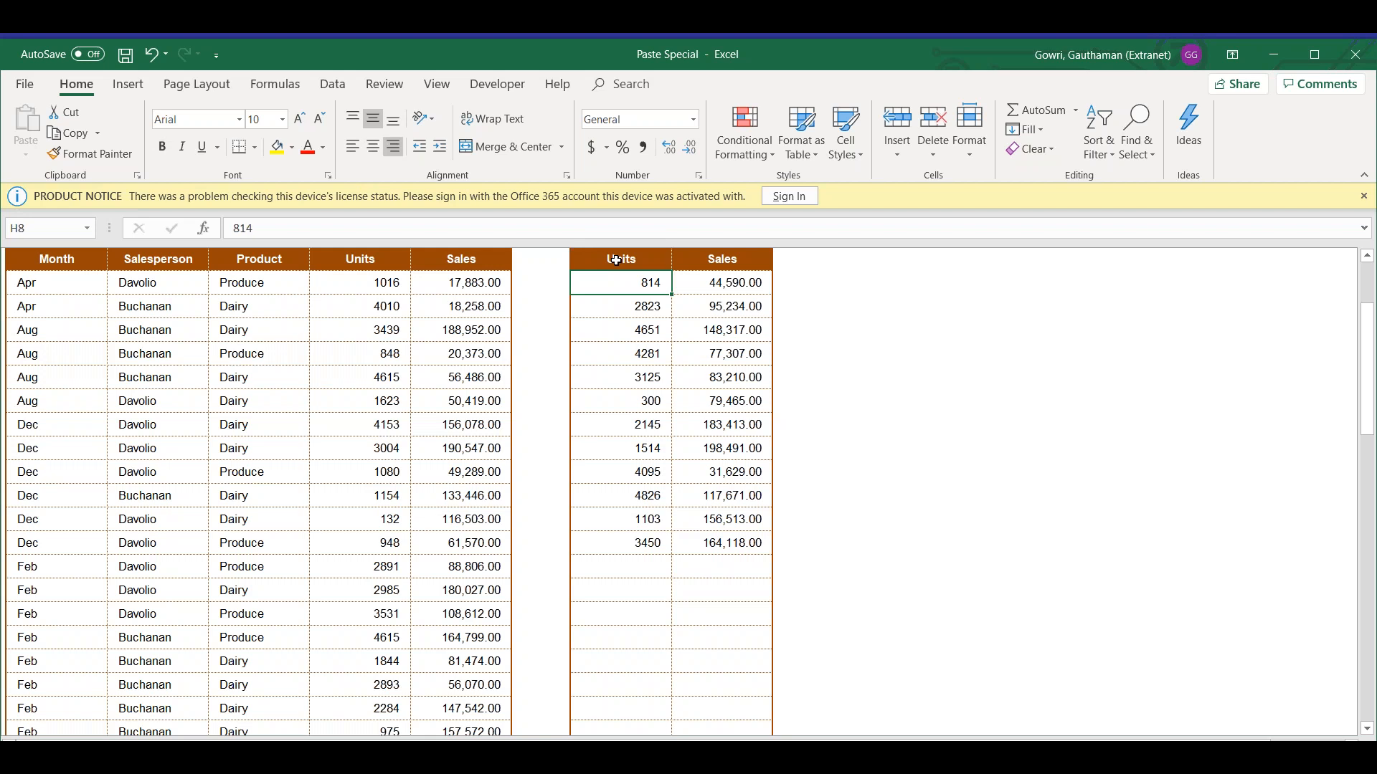
key("Down")
key("Down")
key("Down")
key("Down")
key("Down")
key("Down")
key("Down")
key("Down")
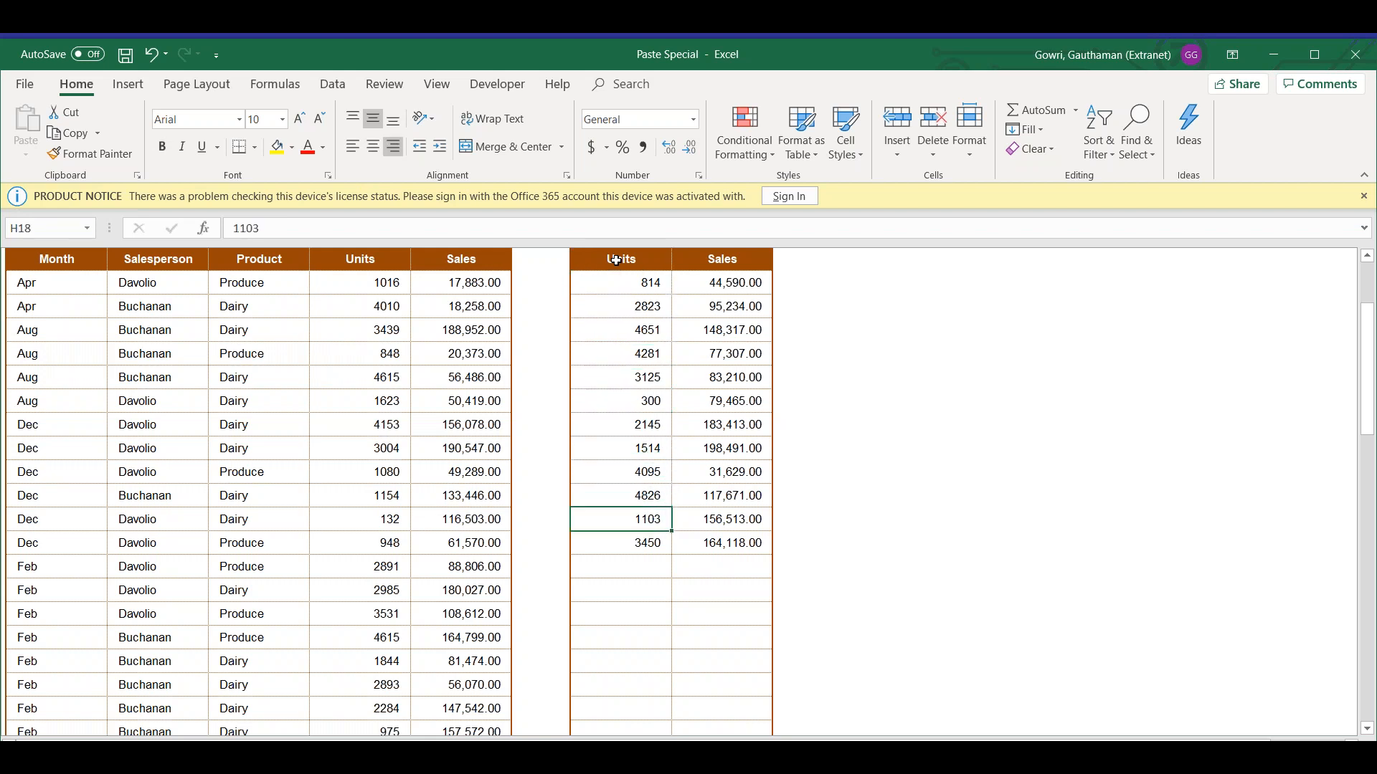
key("Down")
key("Down")
key("Down")
key("Down")
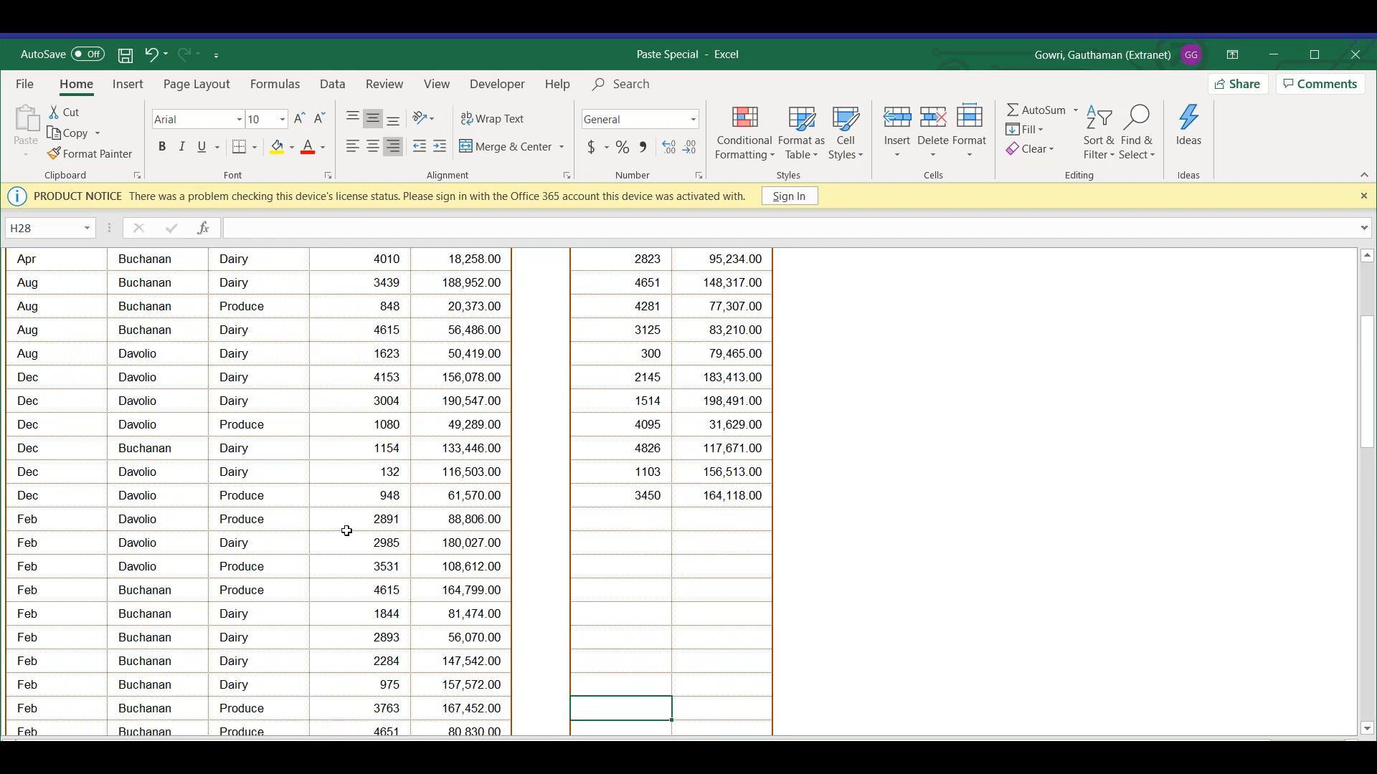
left_click_drag(385, 522, 494, 517)
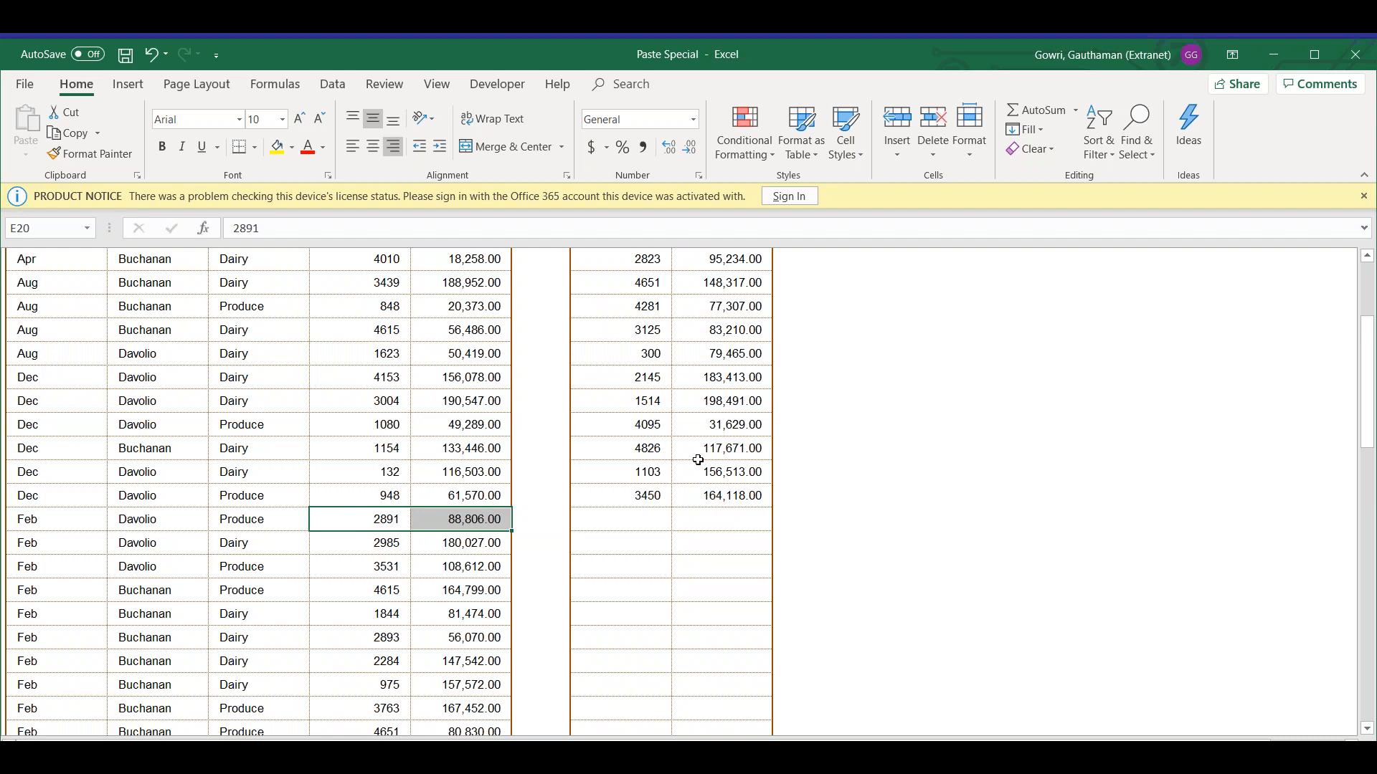
left_click(595, 395)
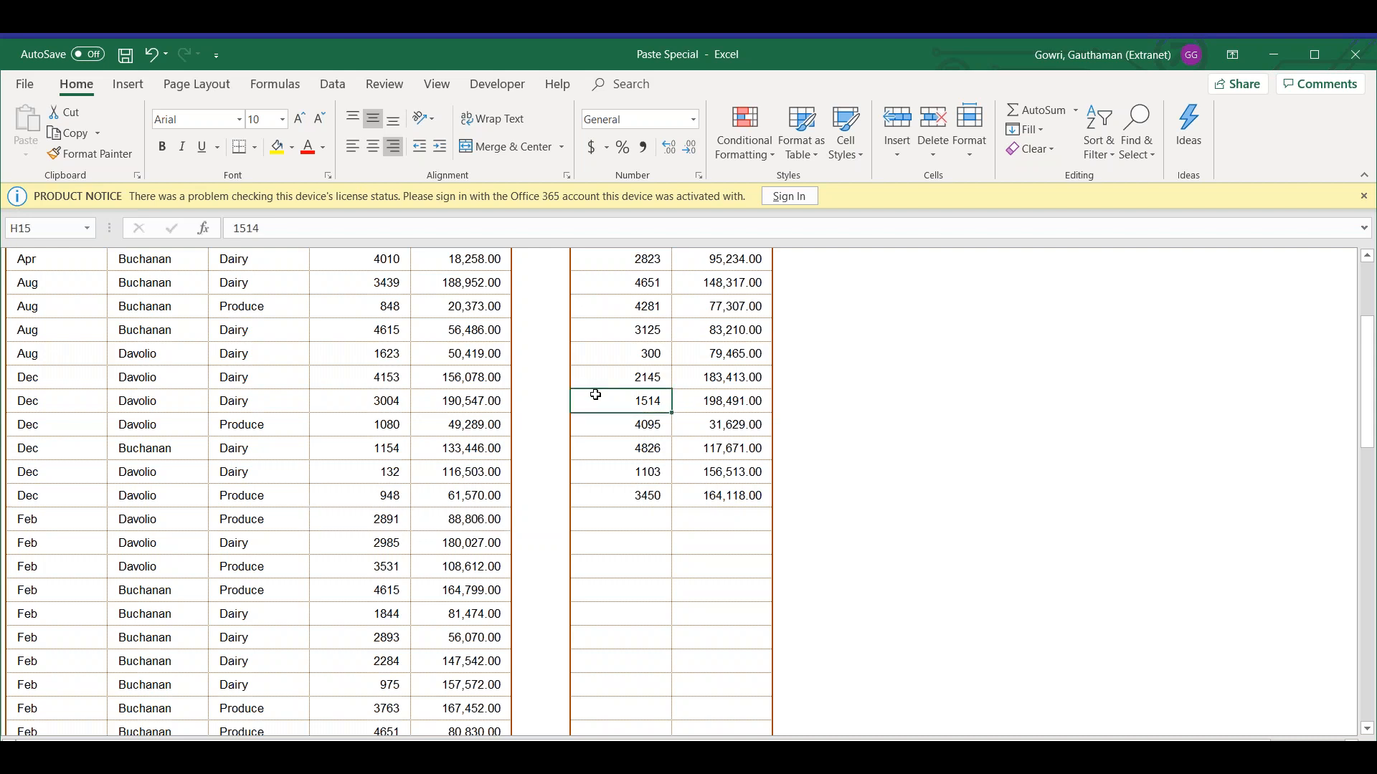
Copy all Units and Sales data in the second table from H8 to its last row, including the blank cells.
key("ctrl+Up")
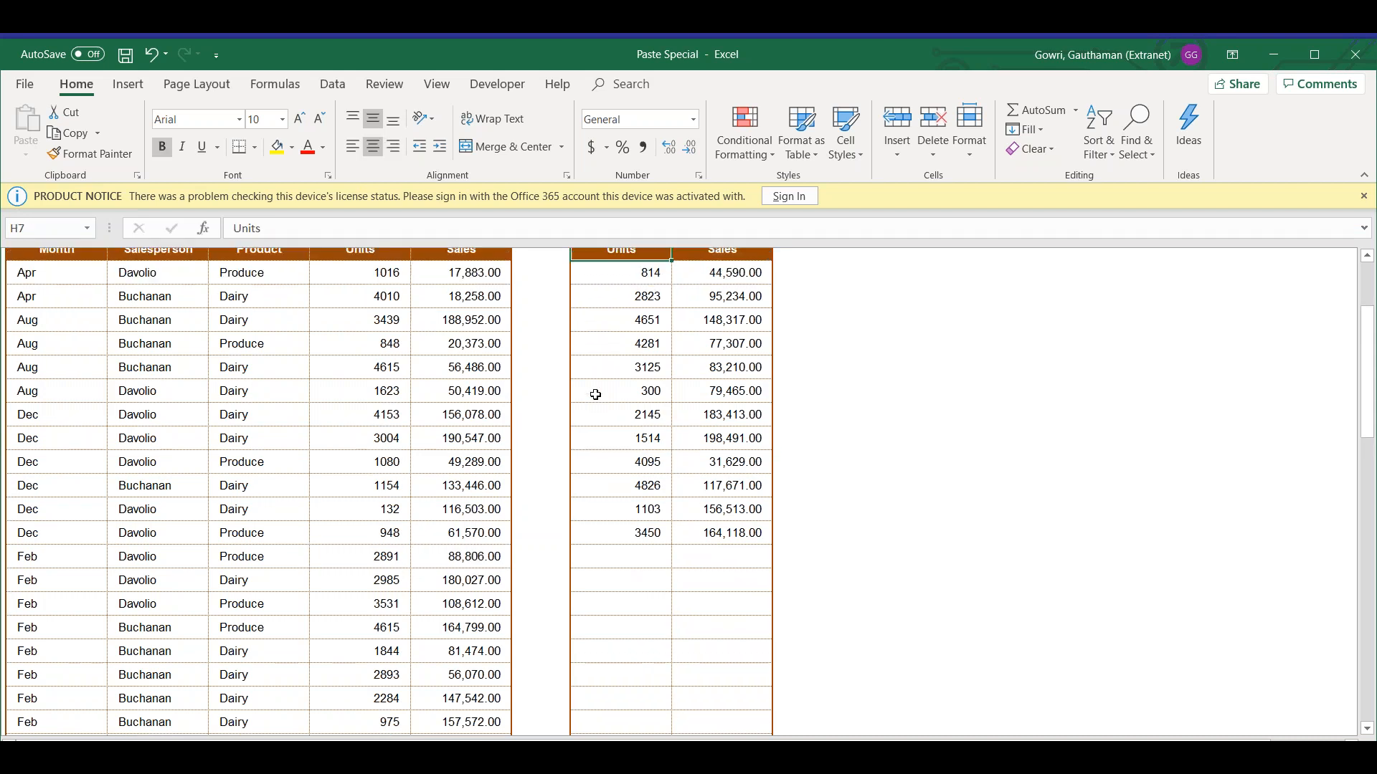
key("Down")
key("ctrl+shift+Right")
key("ctrl+shift+Down")
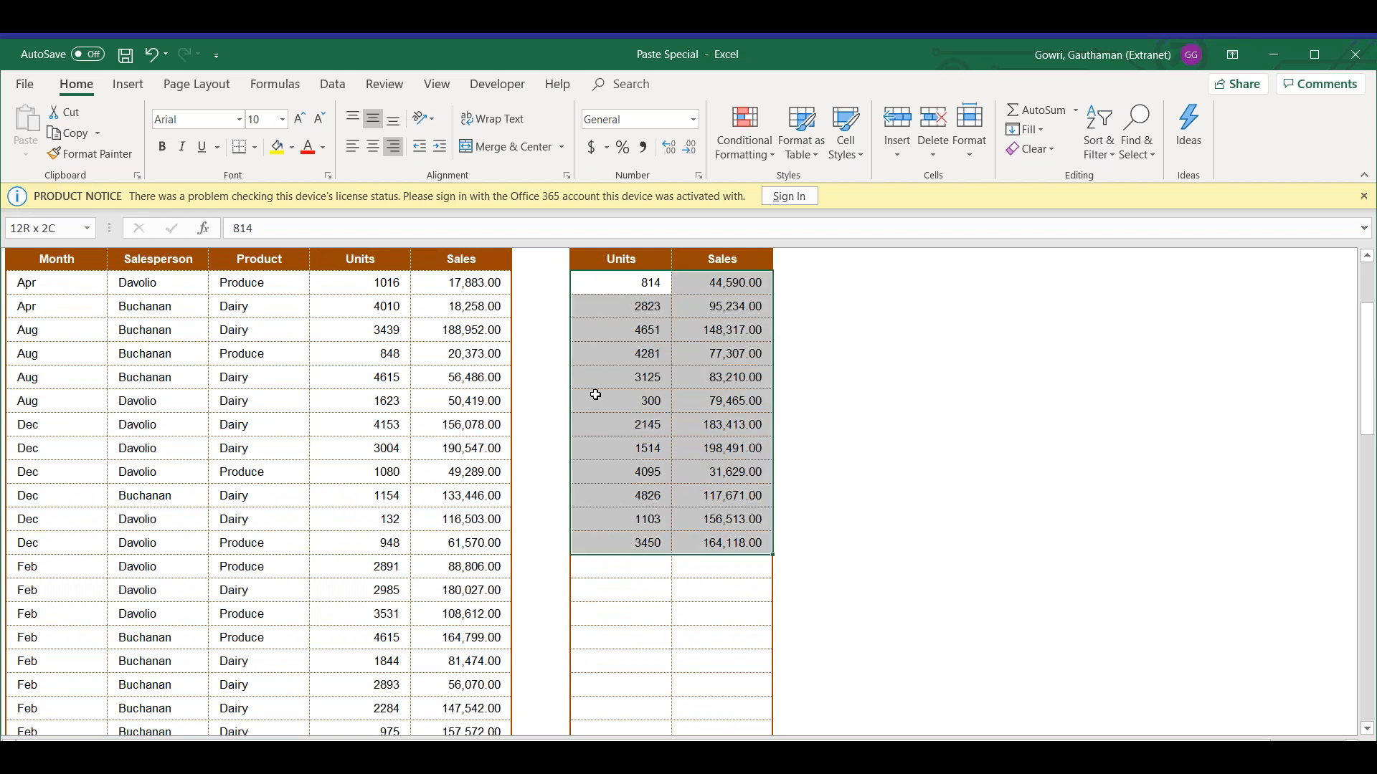
key("ctrl+shift+Down")
key("ctrl+shift+Down")
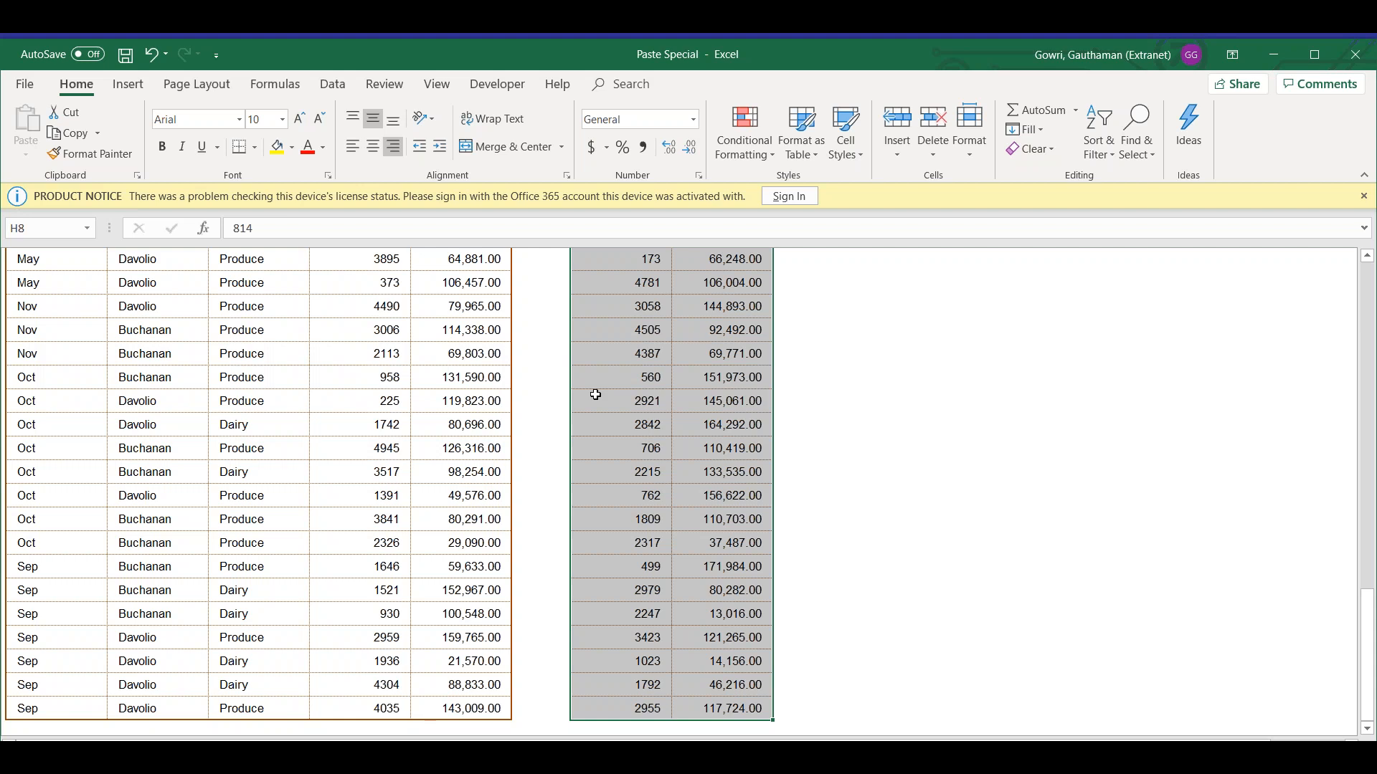
key("ctrl+c")
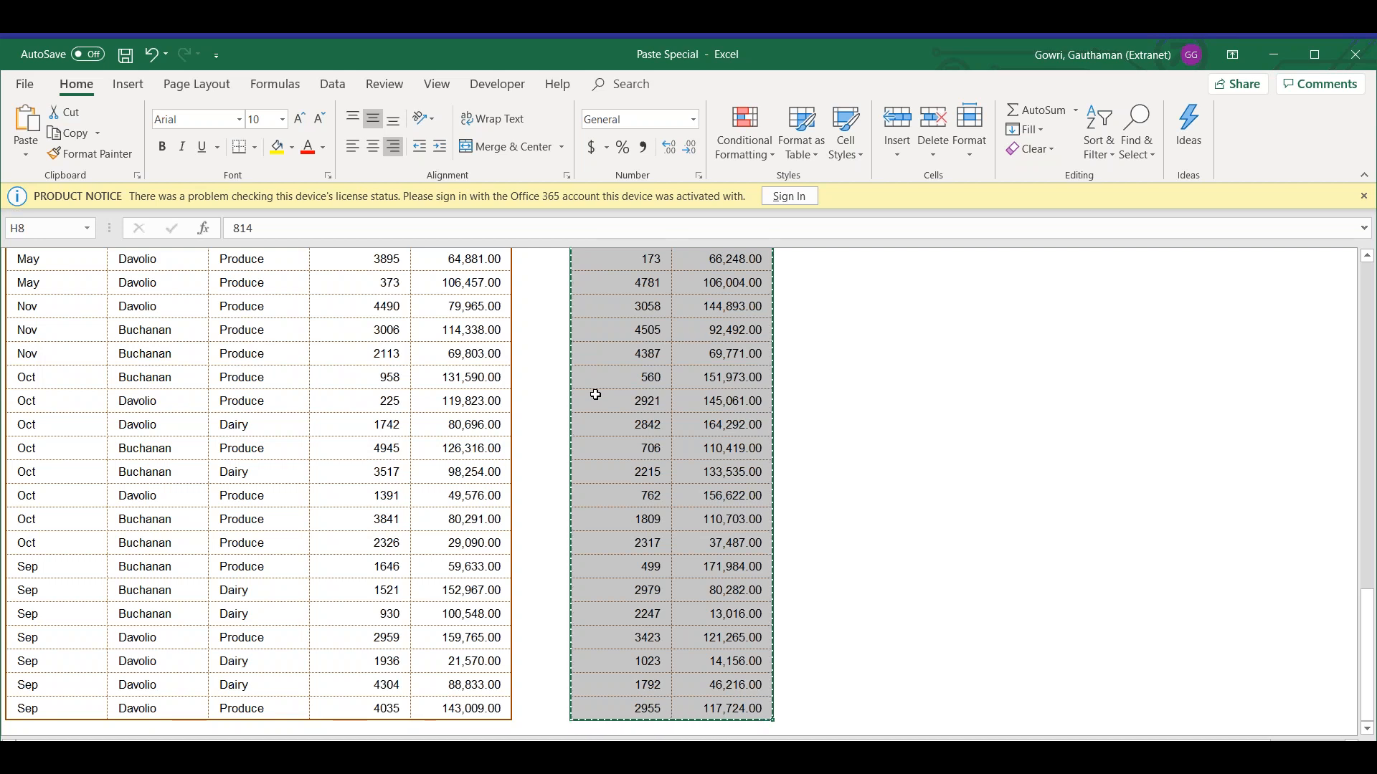
Paste the copied data over the first table's Units and Sales from E8 using Paste Special with All, leaving Skip blanks off.
key("Left")
key("Left")
key("Left")
key("Up")
key("Up")
key("Down")
key("Down")
key("alt+e")
key("s")
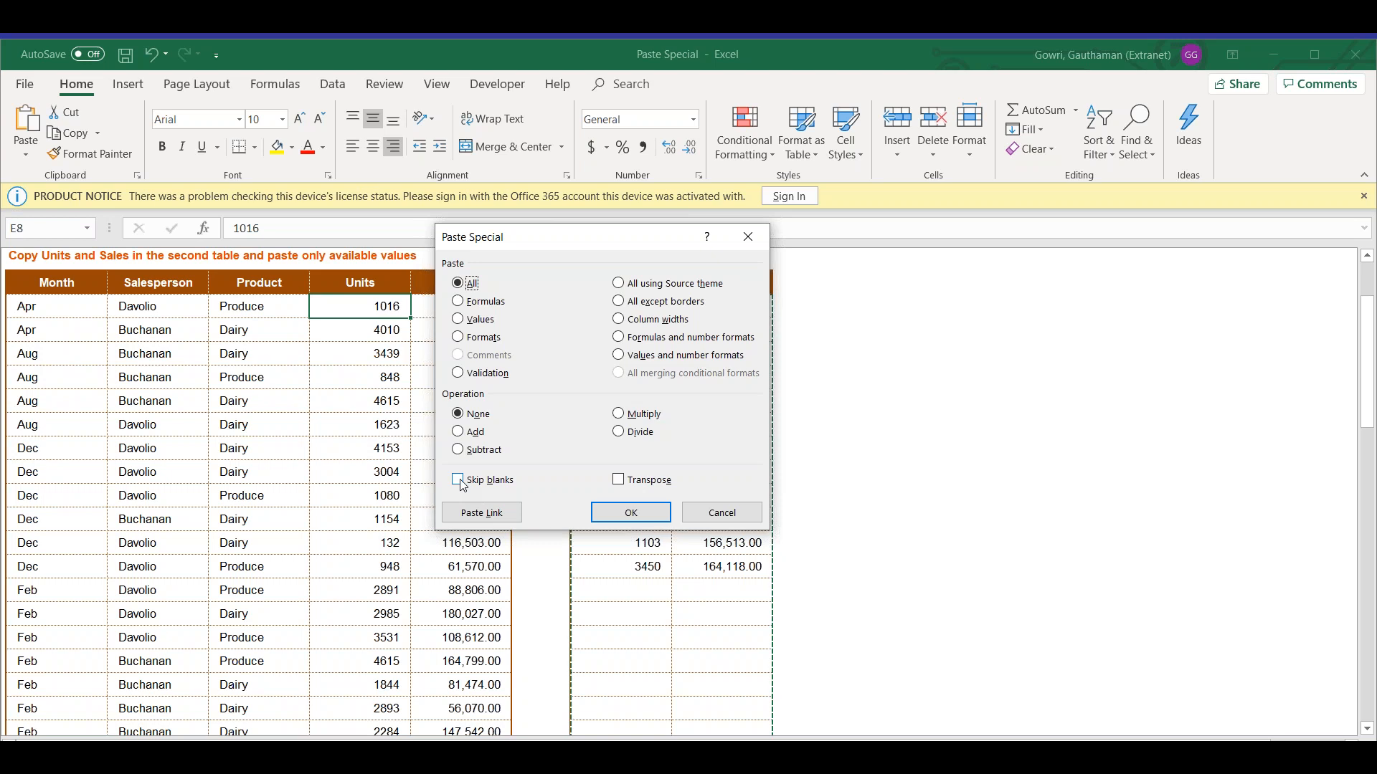
left_click(631, 513)
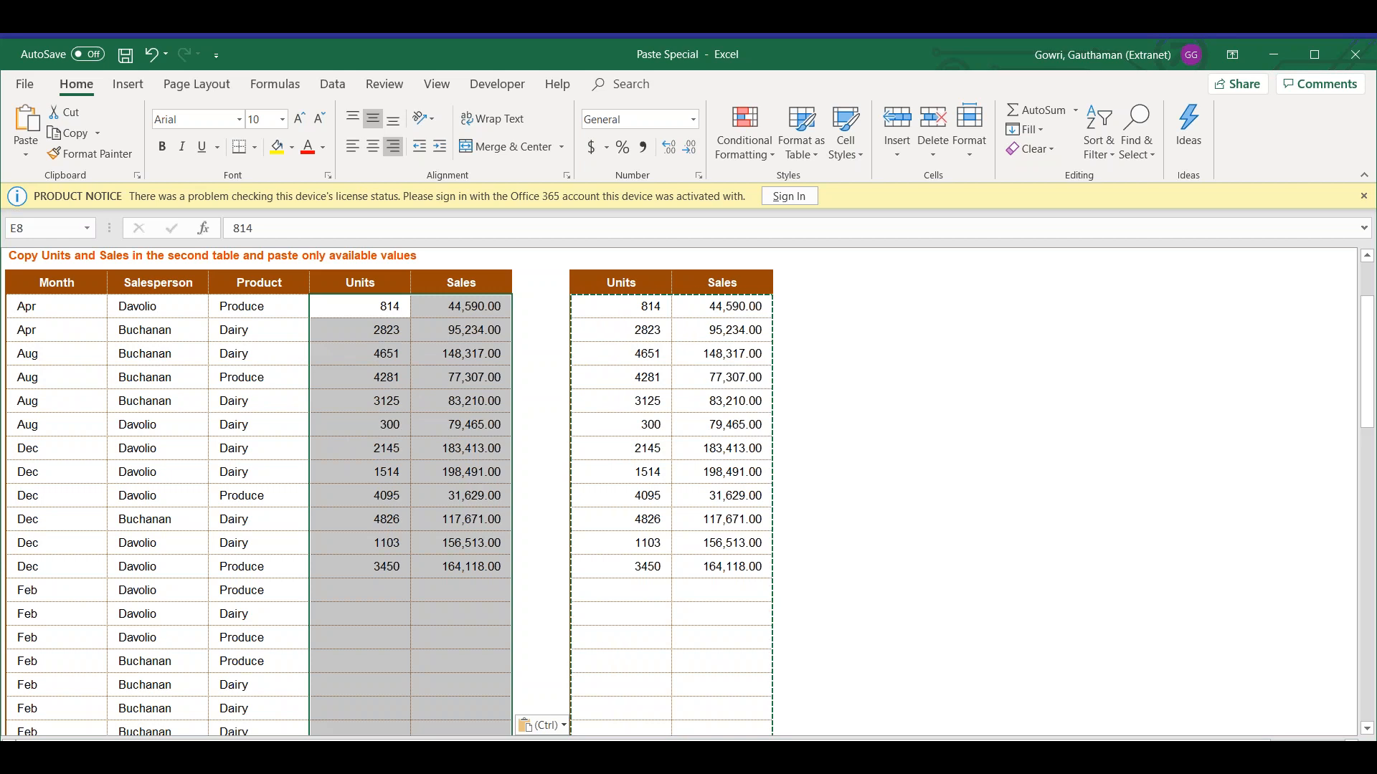
left_click(1180, 236)
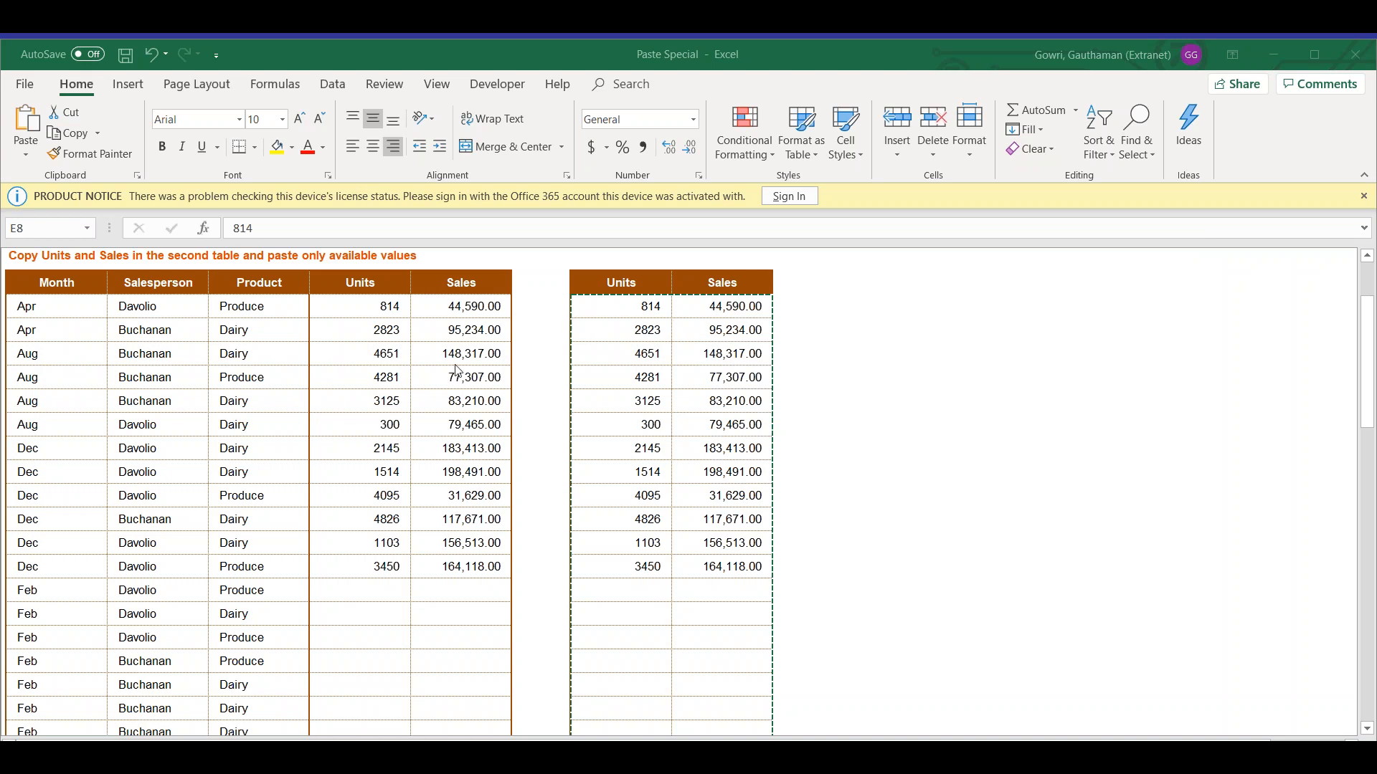
Examine the pasted Units and Sales columns in the first table against the matching blank cells in the second table.
key("ctrl+v")
left_click(340, 426)
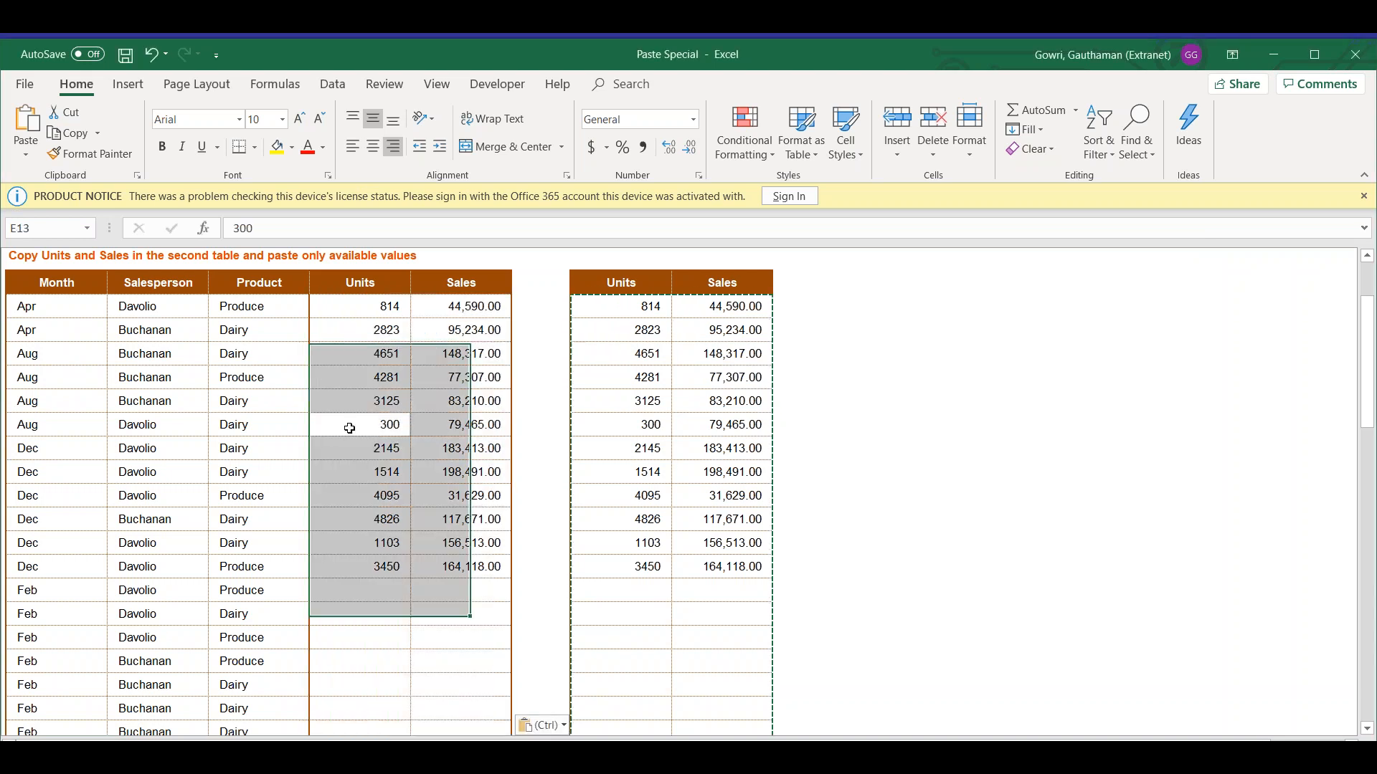
key("Down")
key("Down")
key("Down")
key("Down")
key("Down")
key("Down")
key("Down")
key("Down")
key("Down")
key("Down")
key("Down")
key("Down")
key("Down")
key("Down")
key("Down")
key("Down")
key("Down")
key("Down")
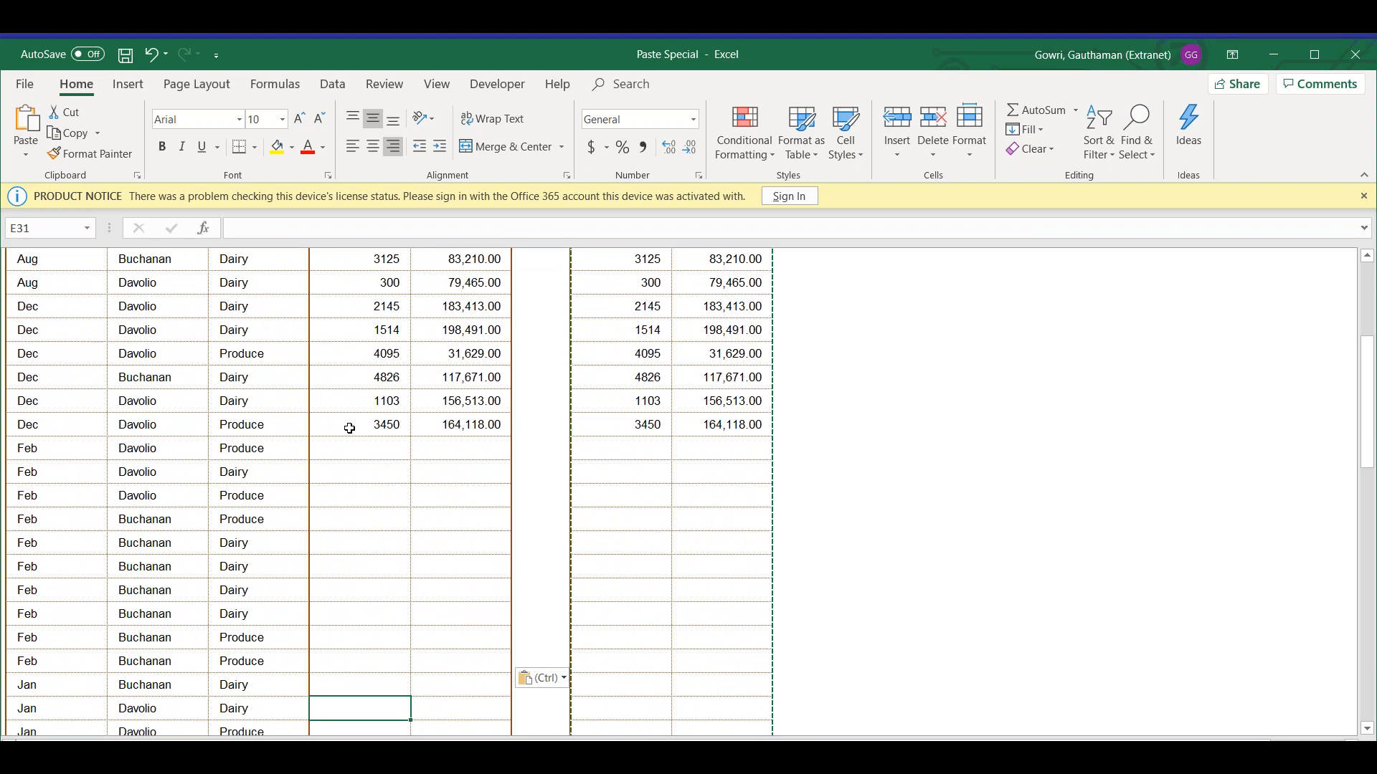
key("Right")
key("Right")
key("Right")
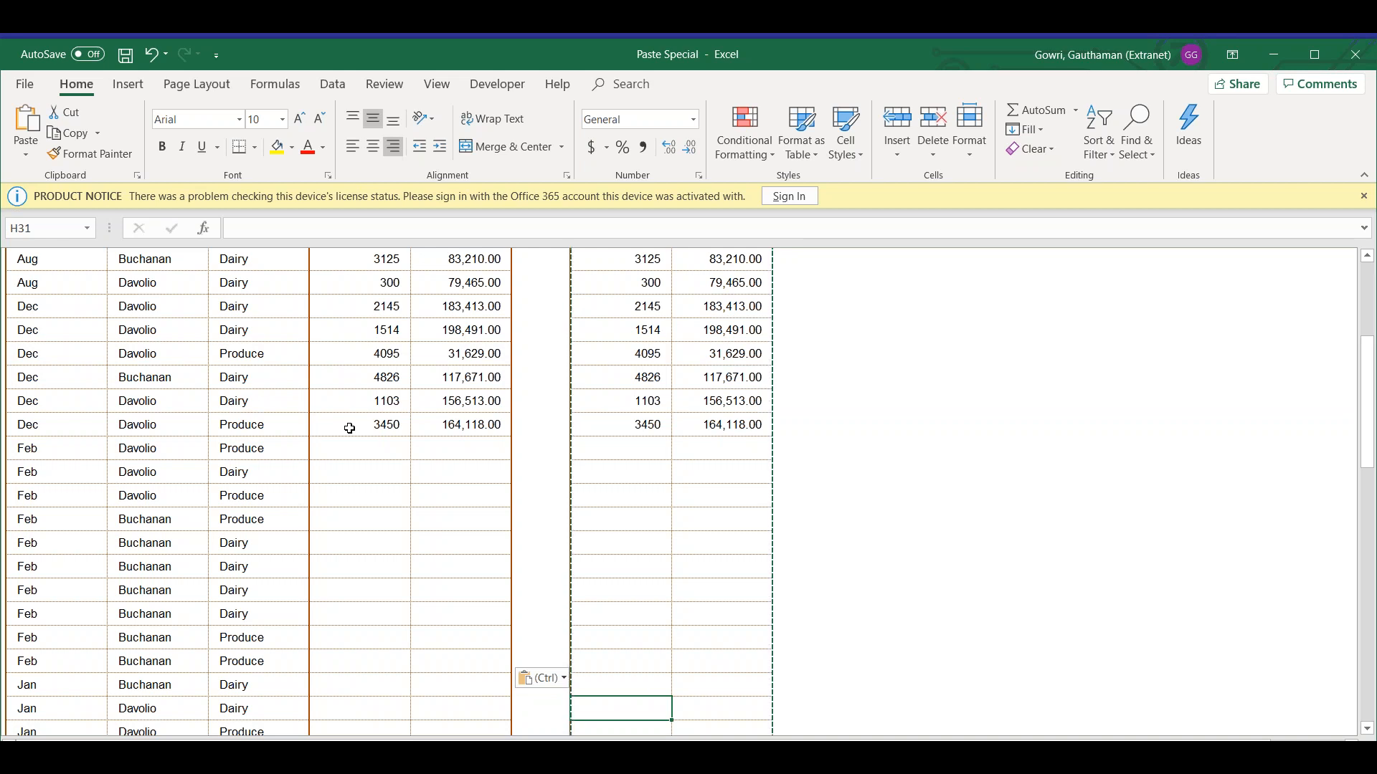
key("Left")
key("Left")
key("Left")
key("Left")
key("Up")
key("Right")
key("Up")
key("Up")
key("ctrl+Up")
key("Up")
key("Down")
key("Down")
key("Down")
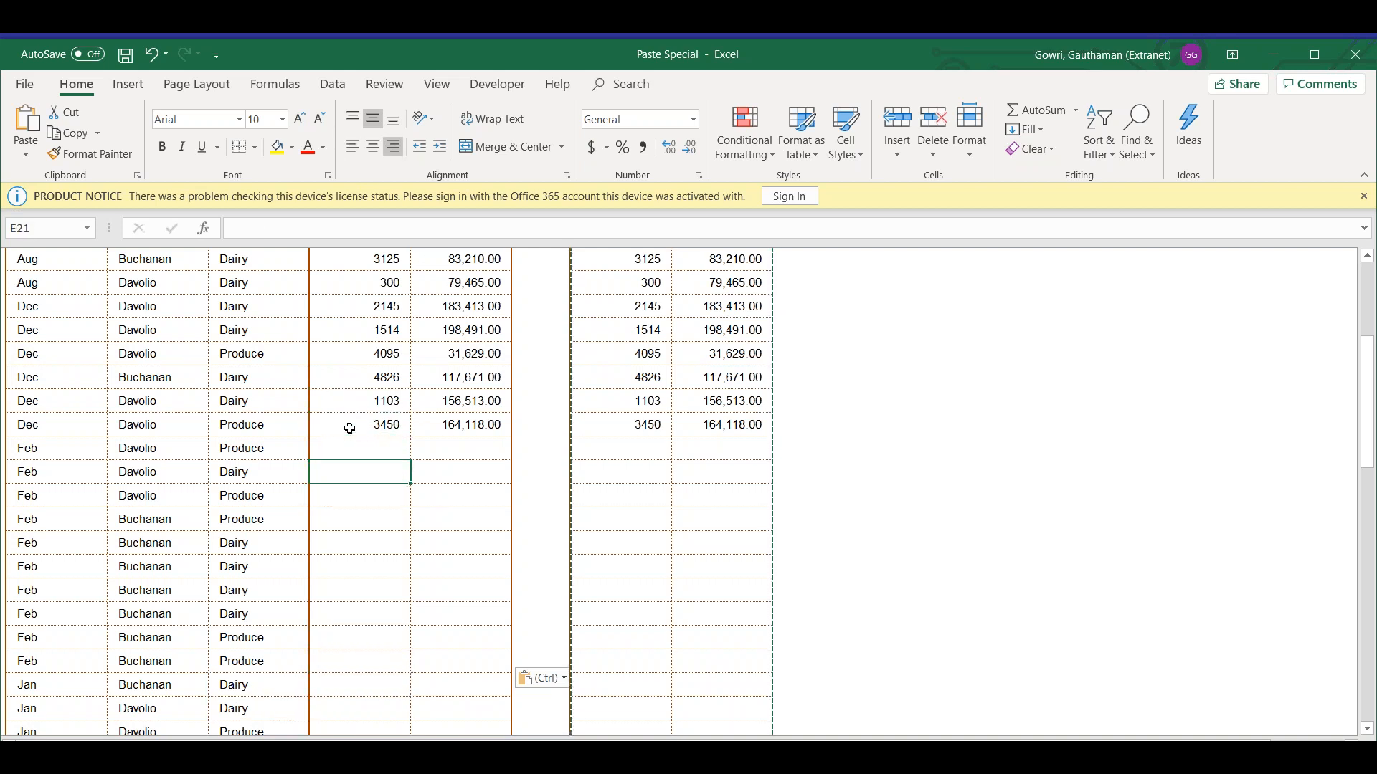
Undo the paste over the first table's Units and Sales and return to the start of the second table's data.
key("ctrl+z")
key("Right")
key("Down")
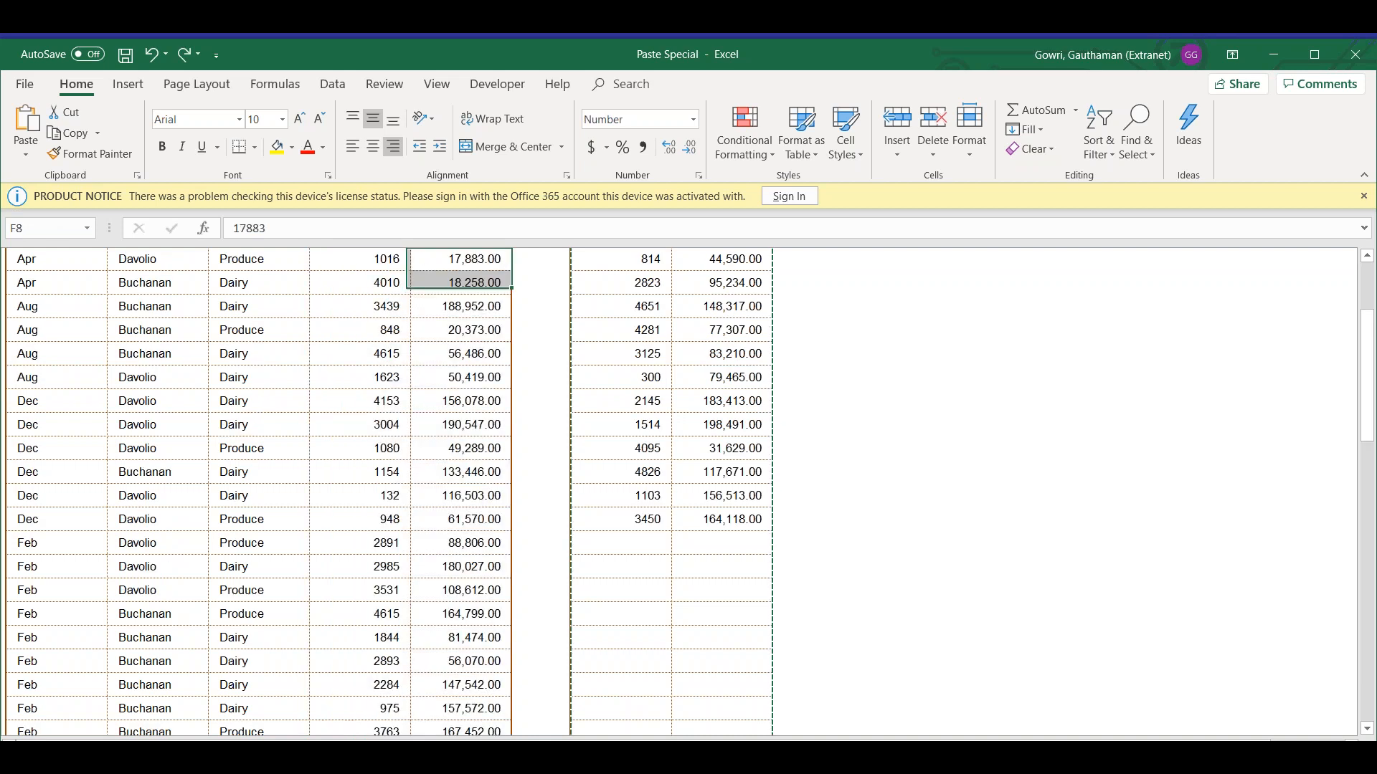
key("Up")
key("Right")
key("Right")
key("Up")
key("Down")
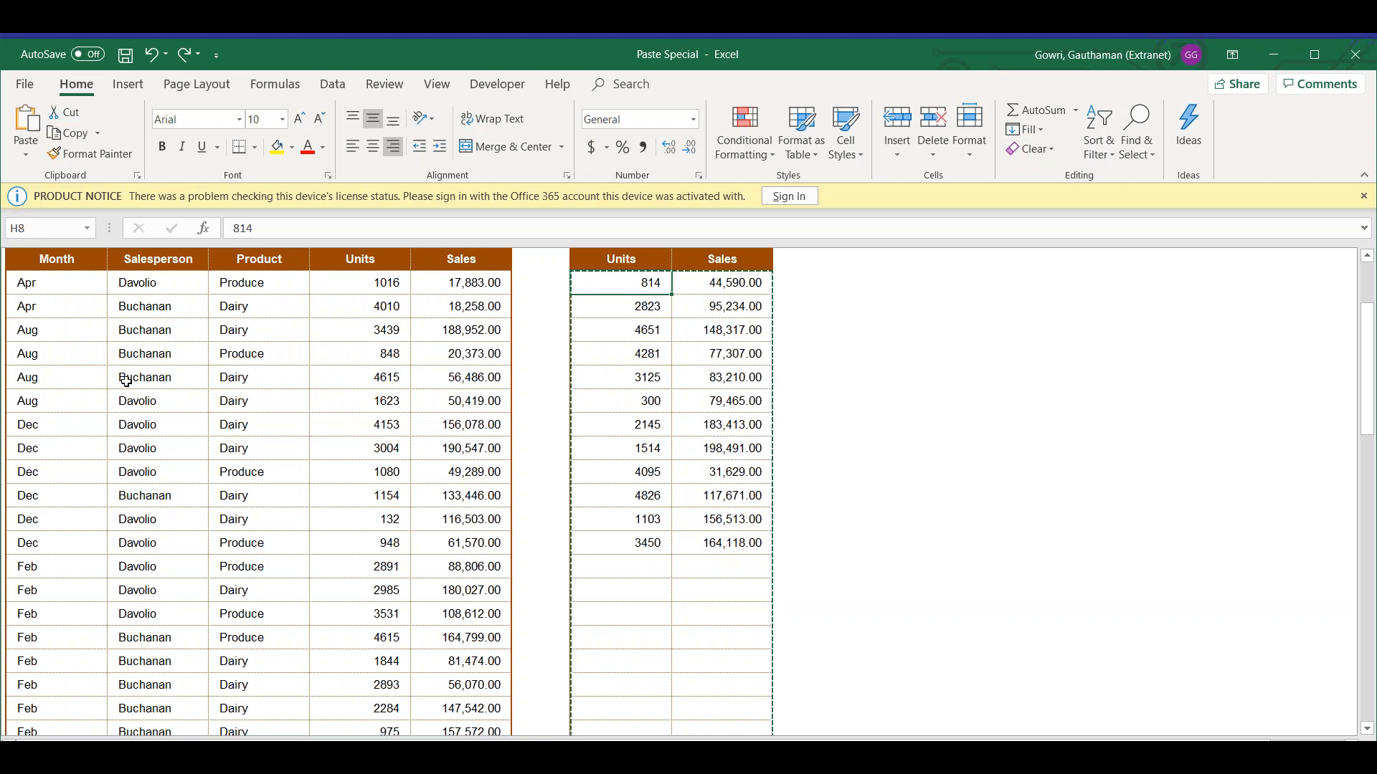
Paste the copied data over the first table's Units and Sales from E8 using Paste Special with All and Skip blanks.
left_click(371, 289)
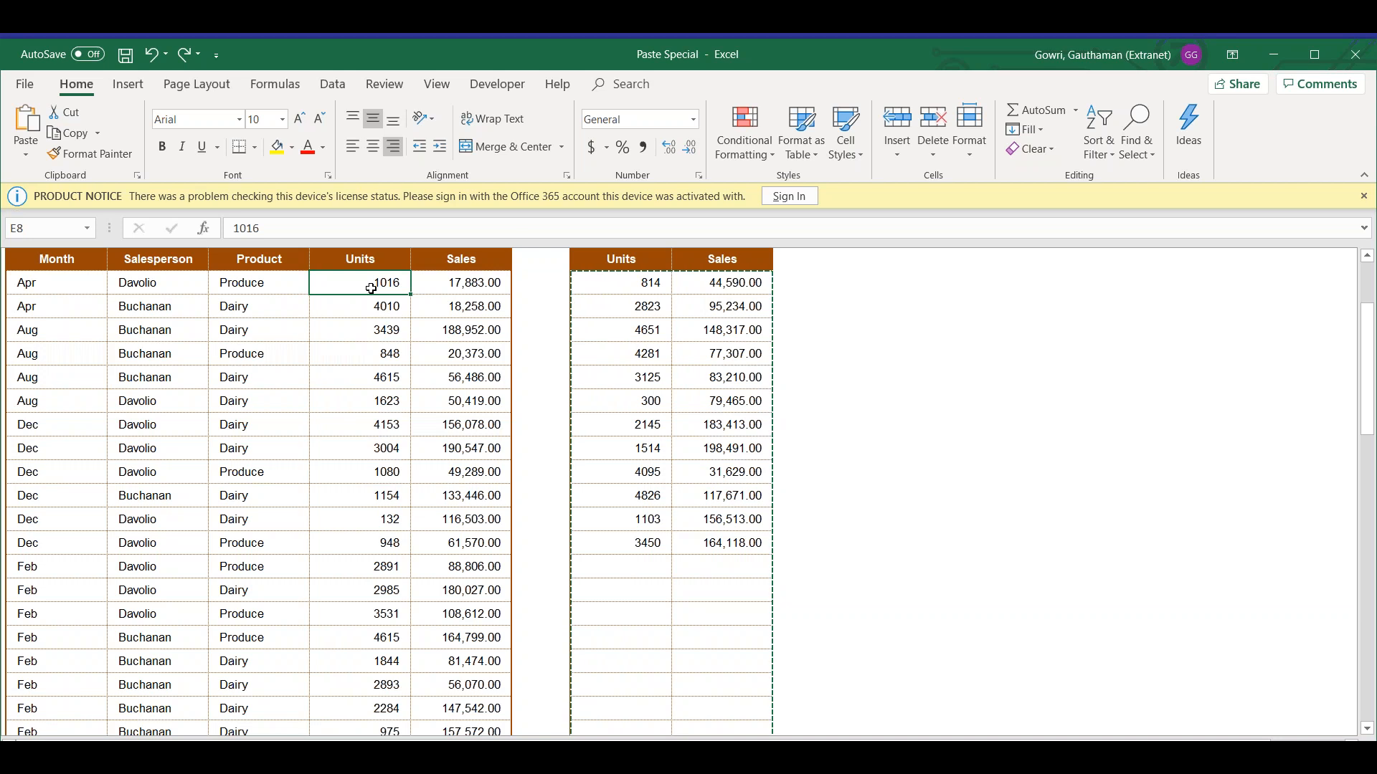
key("ctrl+alt+v")
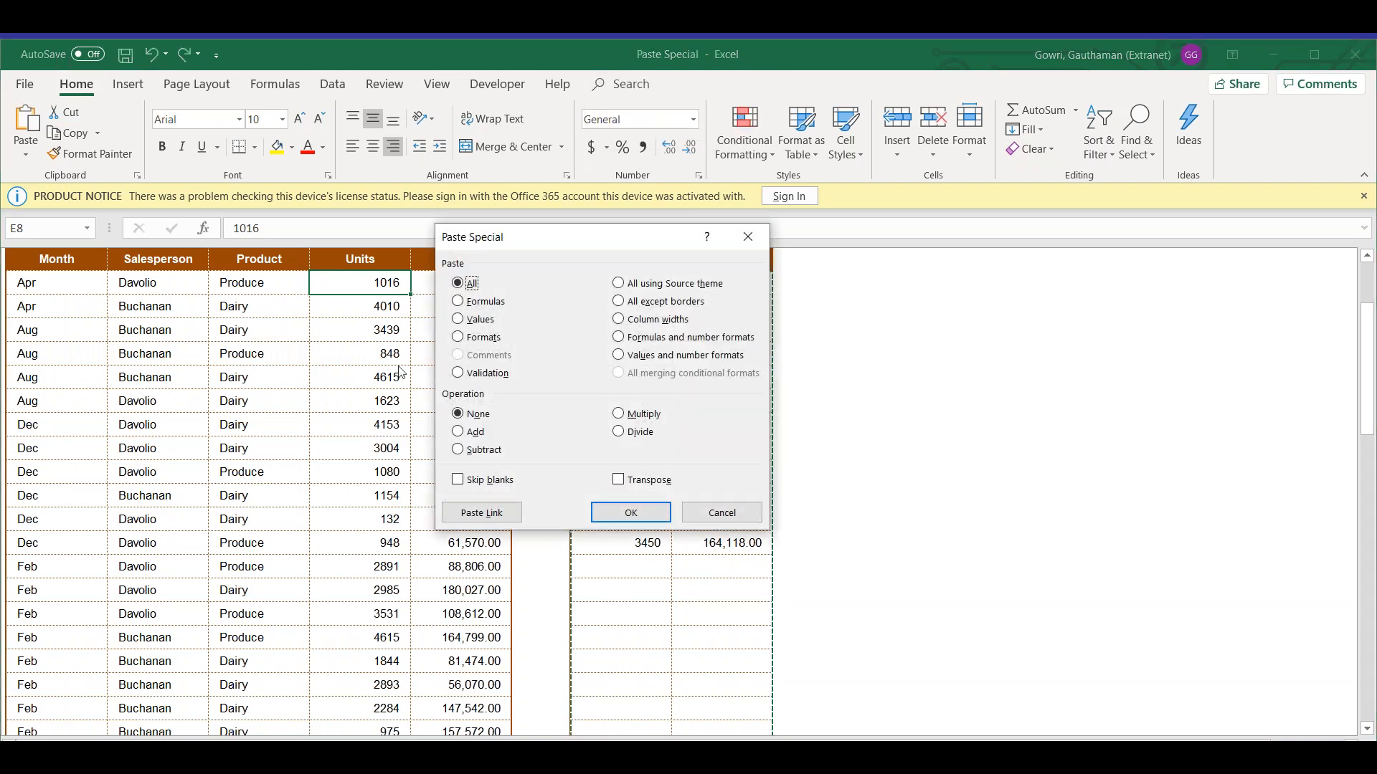
left_click(477, 487)
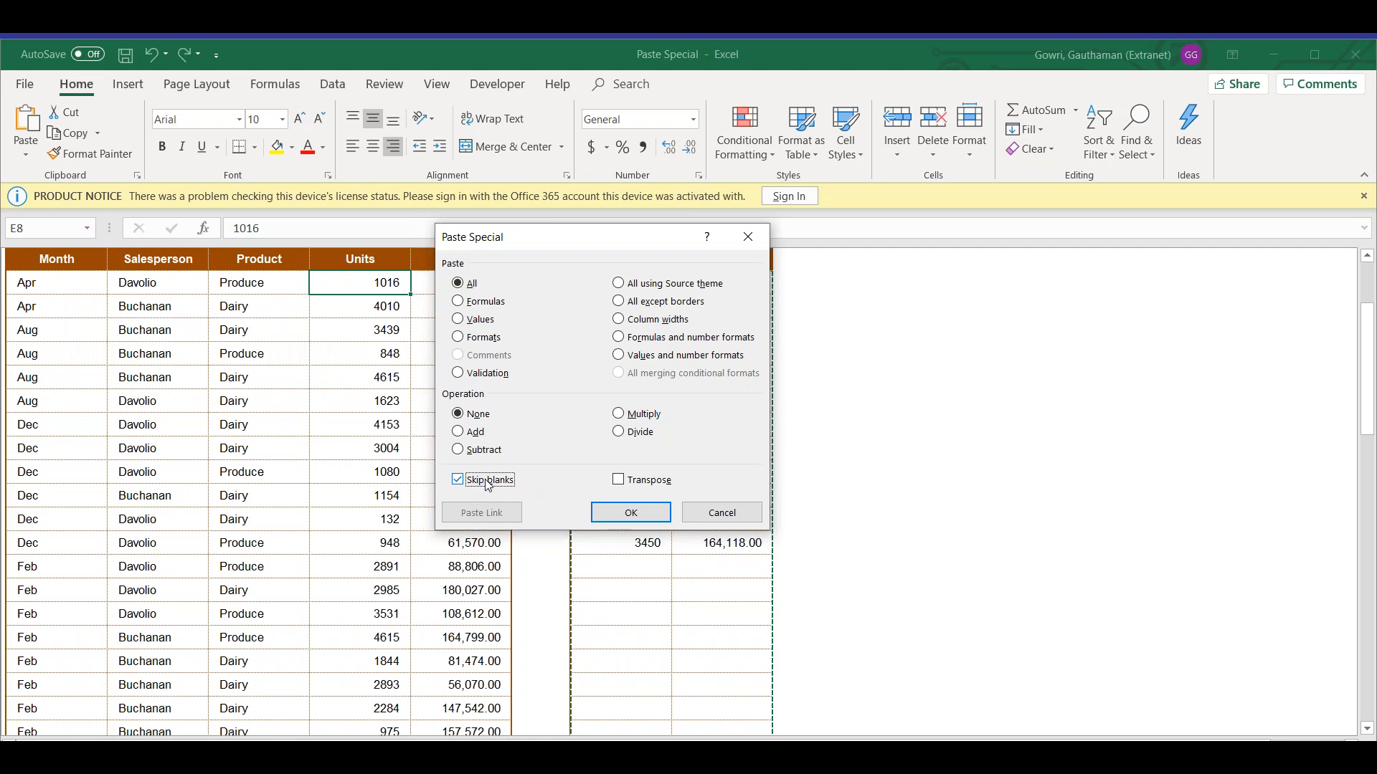
left_click(459, 481)
left_click(459, 482)
left_click(612, 514)
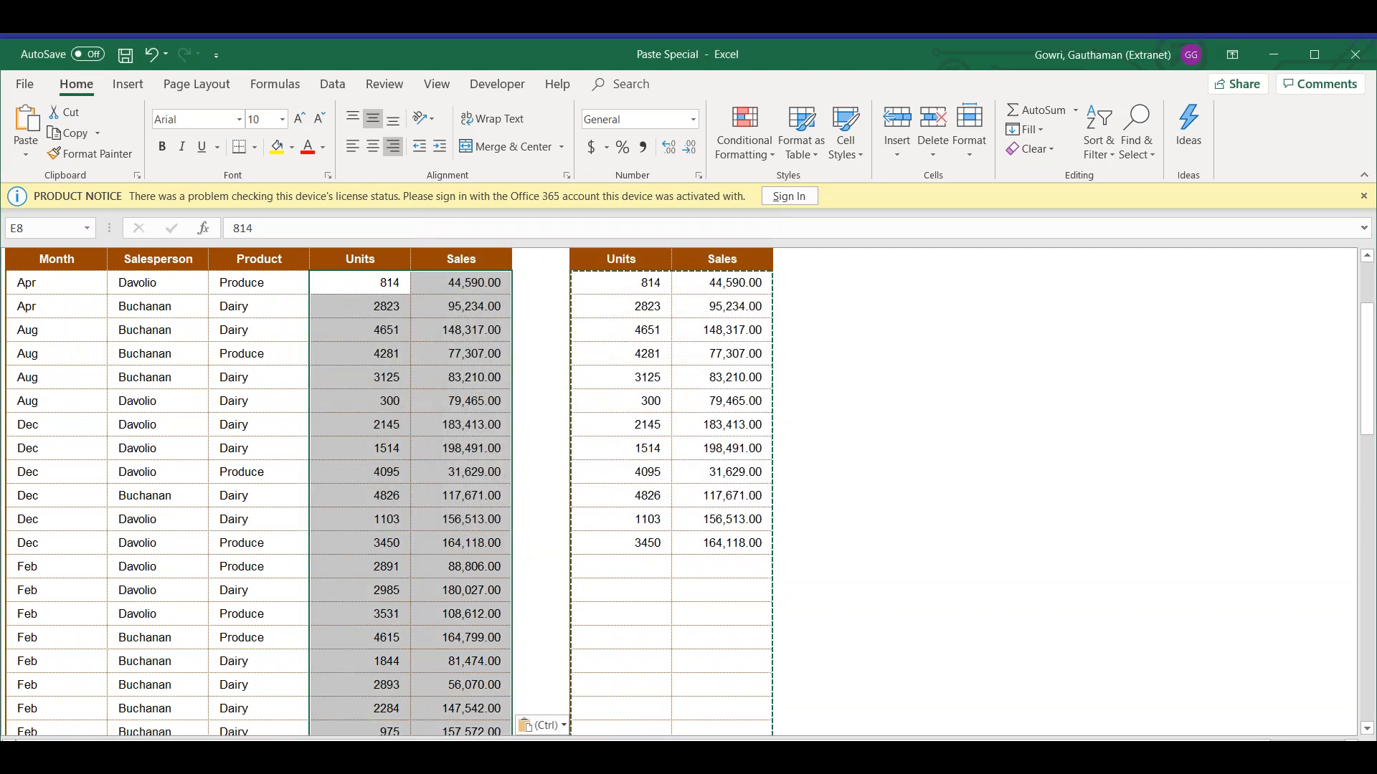
Compare the first table's Units and Sales in rows 20 to 29 with the matching blank cells in the second table.
left_click(390, 521)
key("Down")
key("Down")
key("Right")
key("Right")
key("Right")
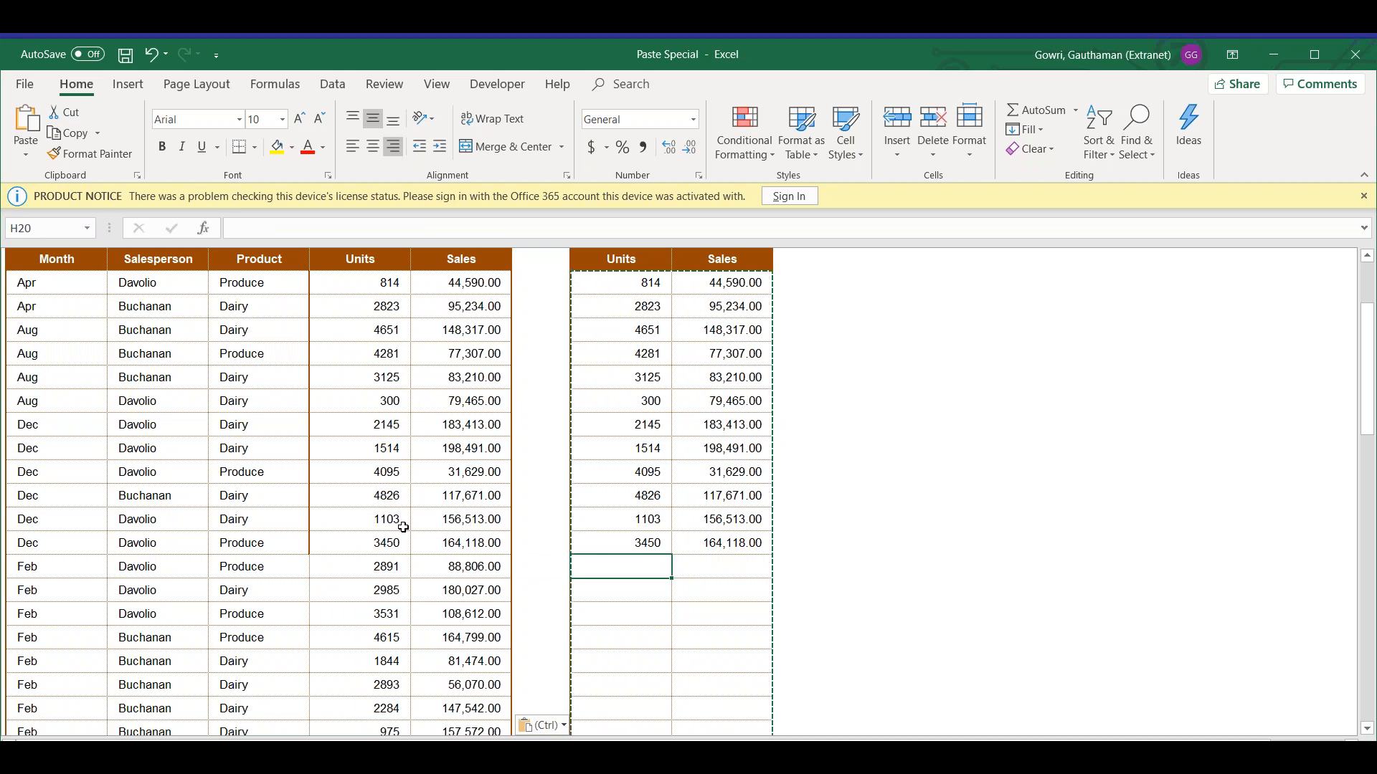
key("Left")
key("Left")
key("Down")
key("Down")
key("Down")
key("Down")
key("Down")
key("Down")
key("Down")
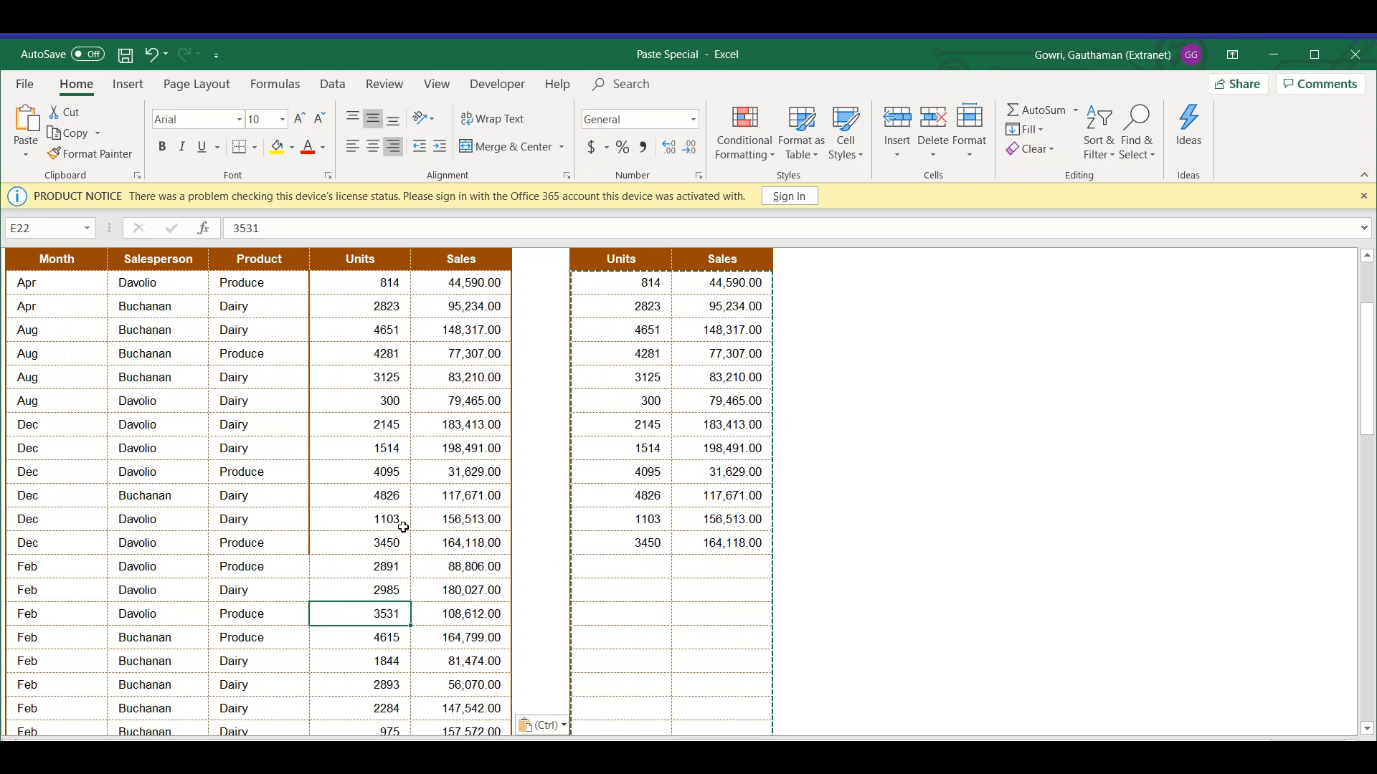
key("Down")
key("Down")
key("Right")
key("Right")
key("Right")
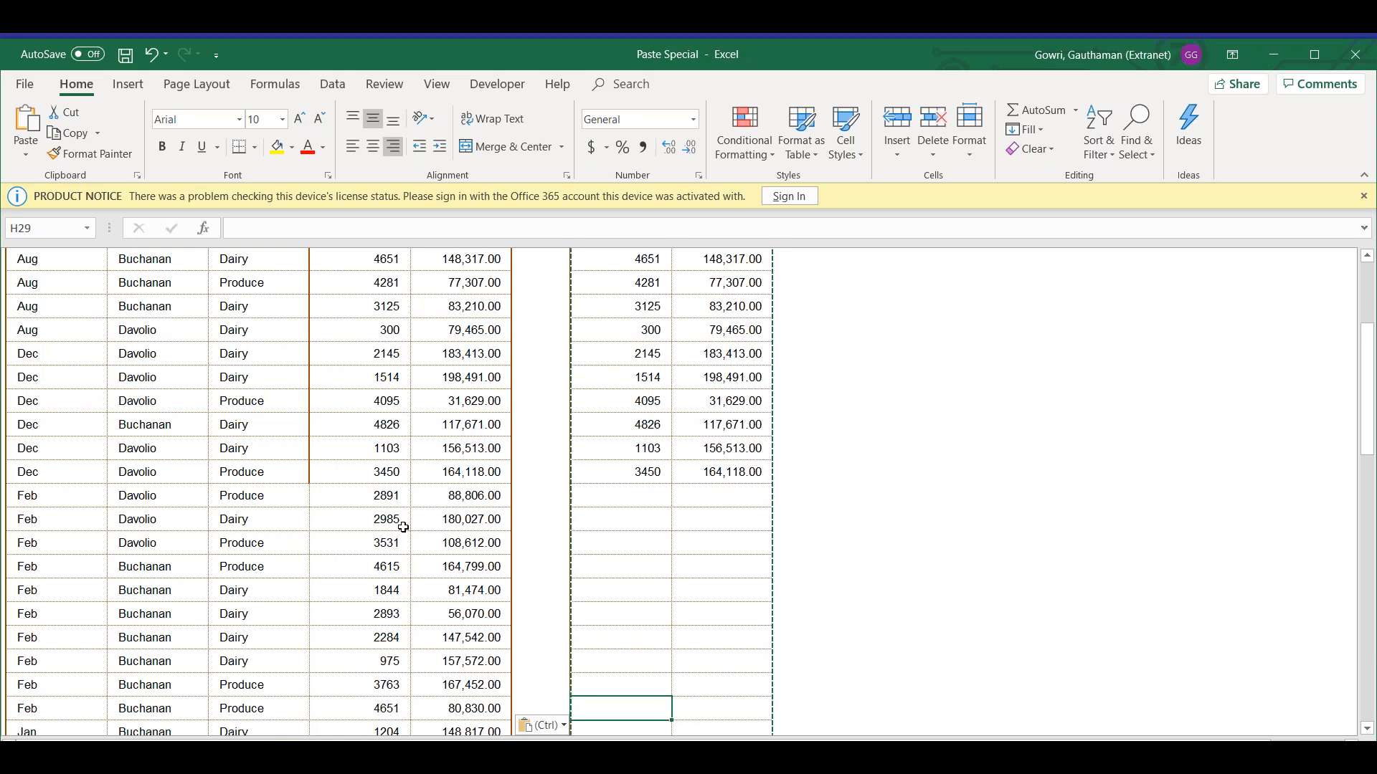
key("Left")
key("Left")
key("Left")
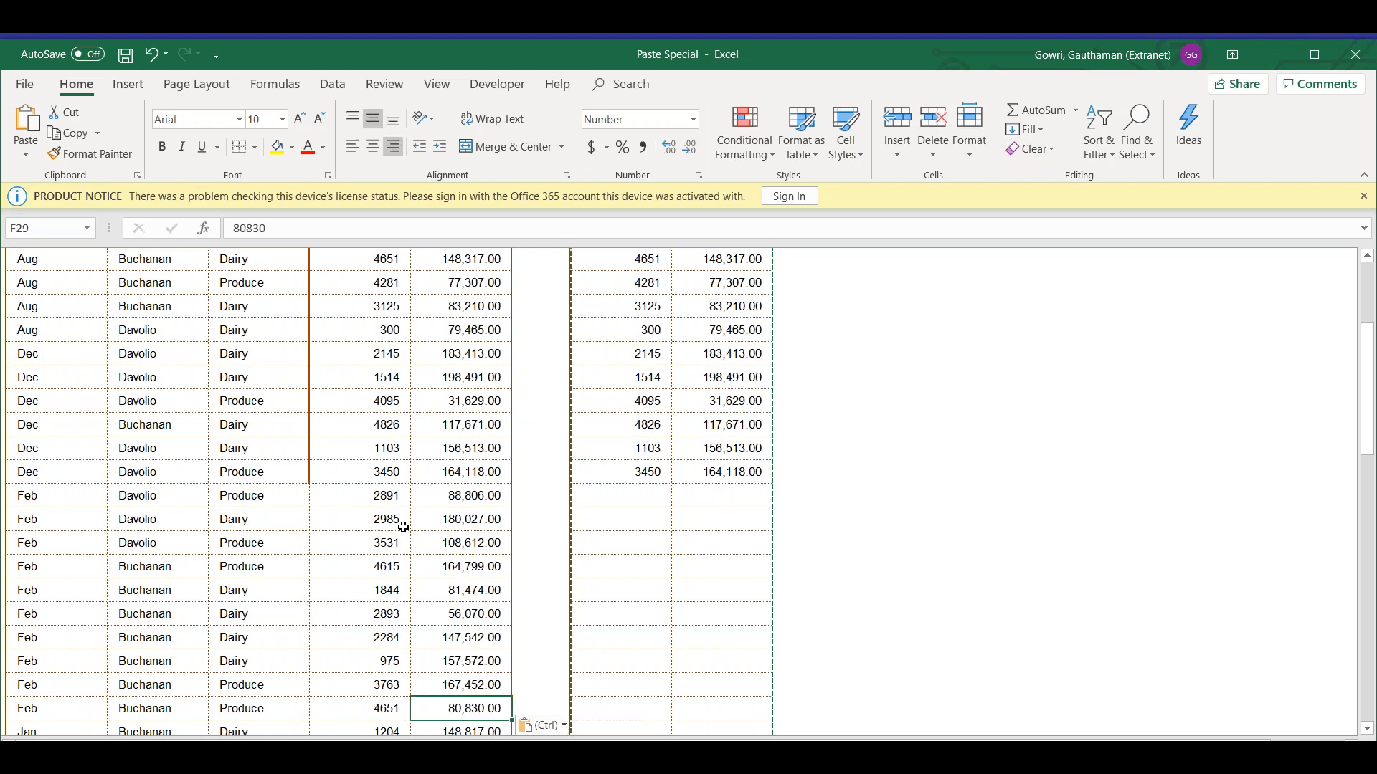
Check the first table's February and January Units entries from E20 down to E35.
key("Down")
key("Up")
key("Up")
key("Up")
key("Up")
key("Up")
key("Up")
key("Up")
key("Up")
key("Up")
key("Up")
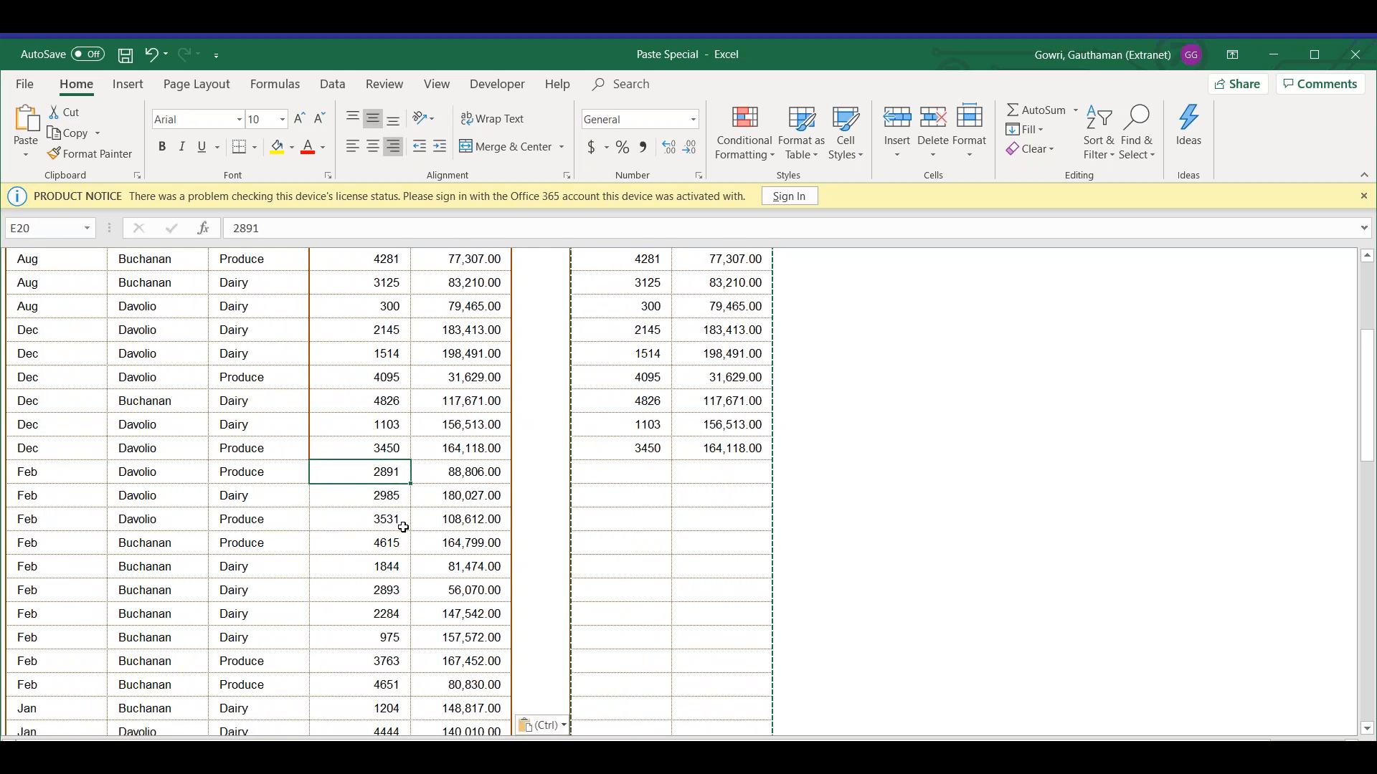
key("Down")
key("Down")
key("Down")
key("Down")
key("Down")
key("Down")
key("Down")
key("Down")
key("Down")
key("Down")
key("Down")
key("Down")
key("Down")
key("Down")
key("Down")
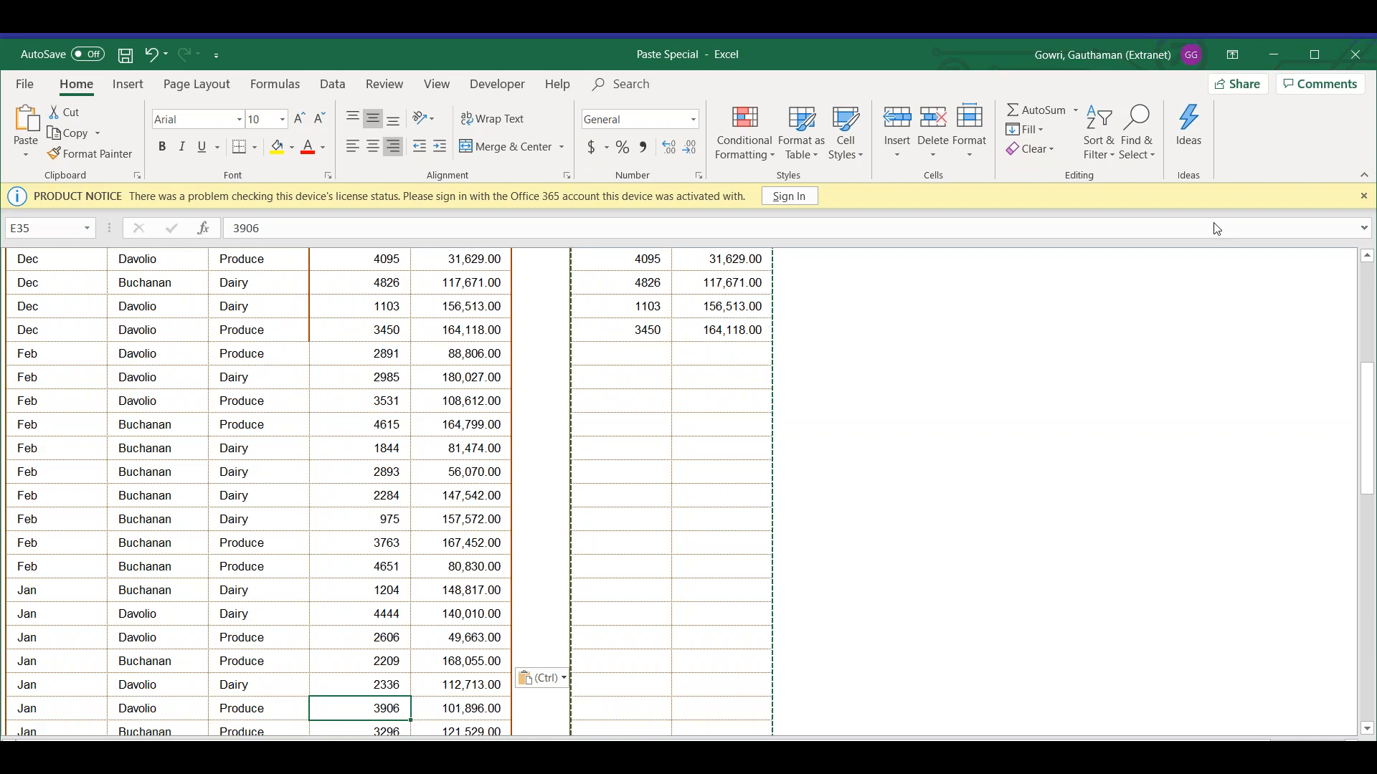
left_click(1250, 229)
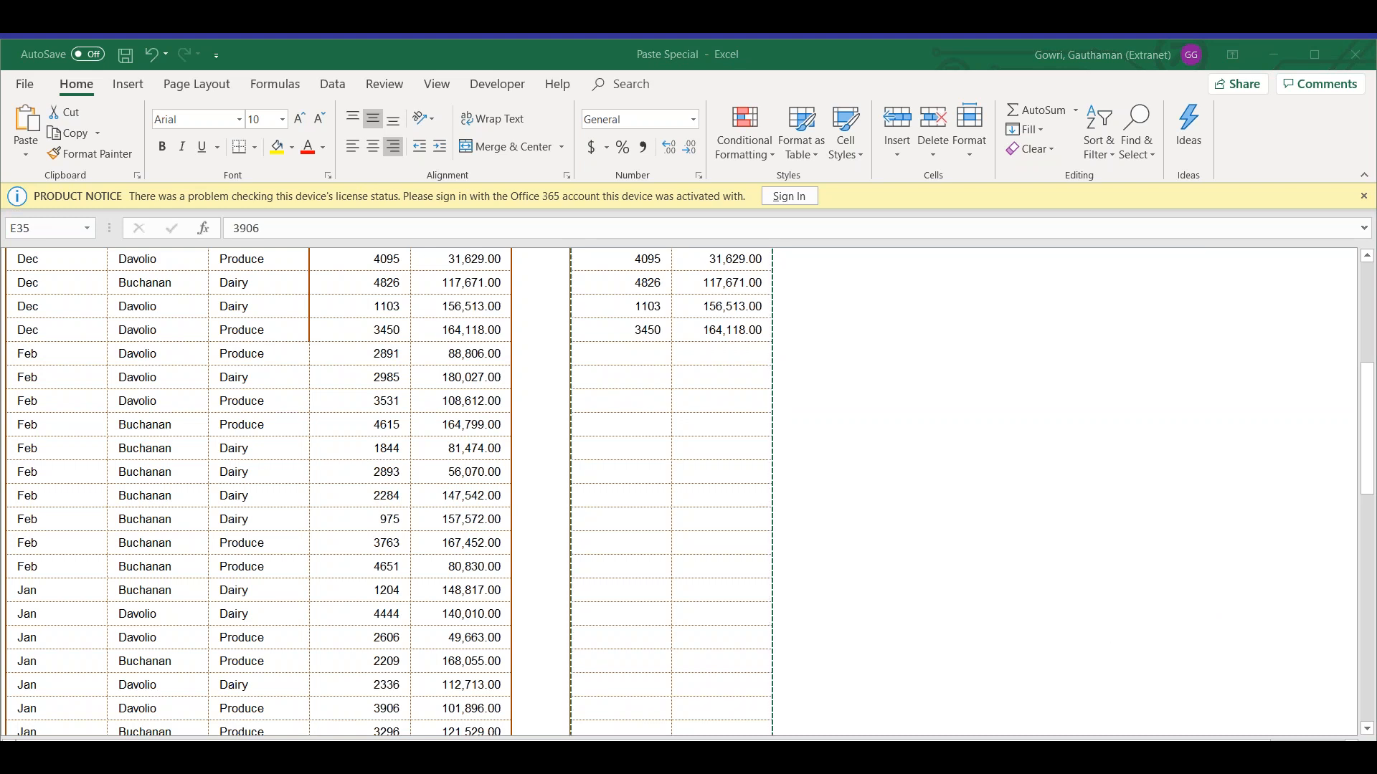
left_click(1048, 459)
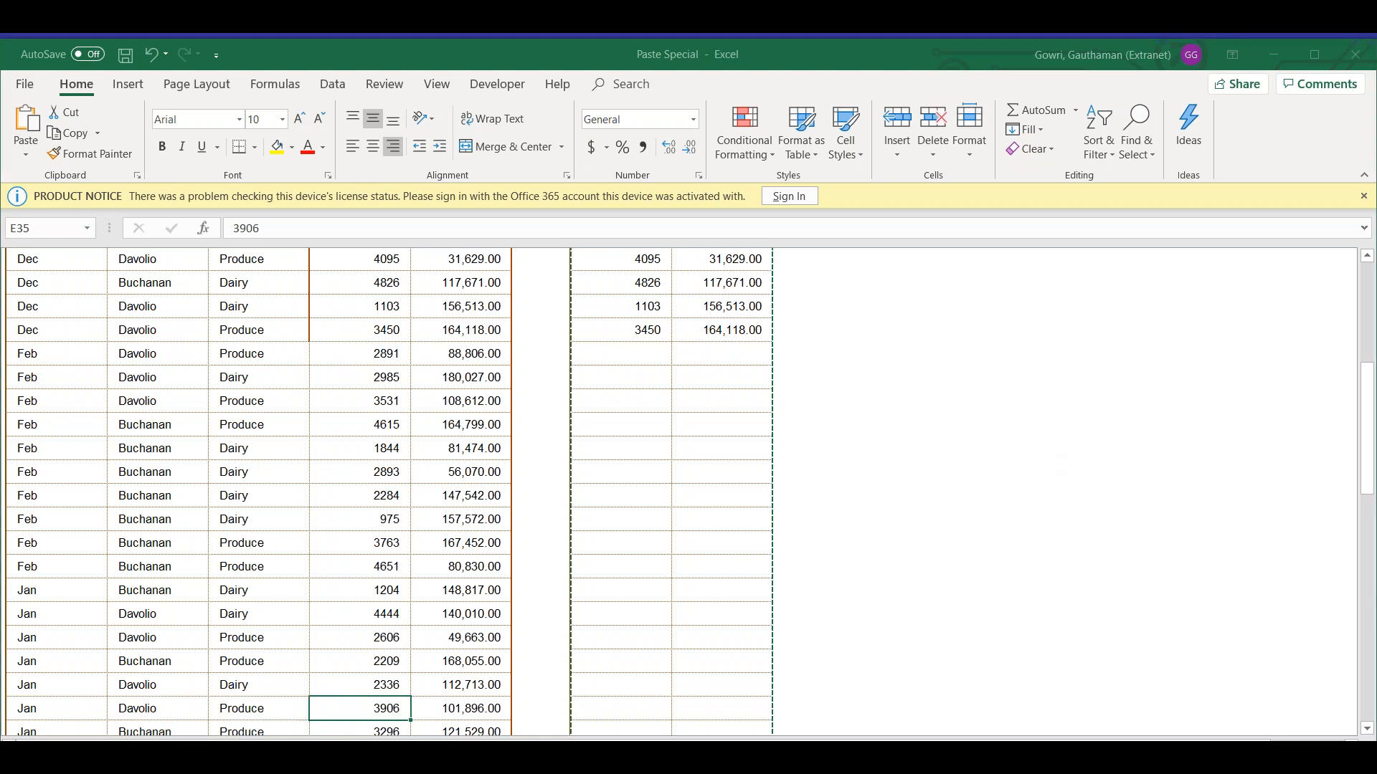
key("alt+Tab")
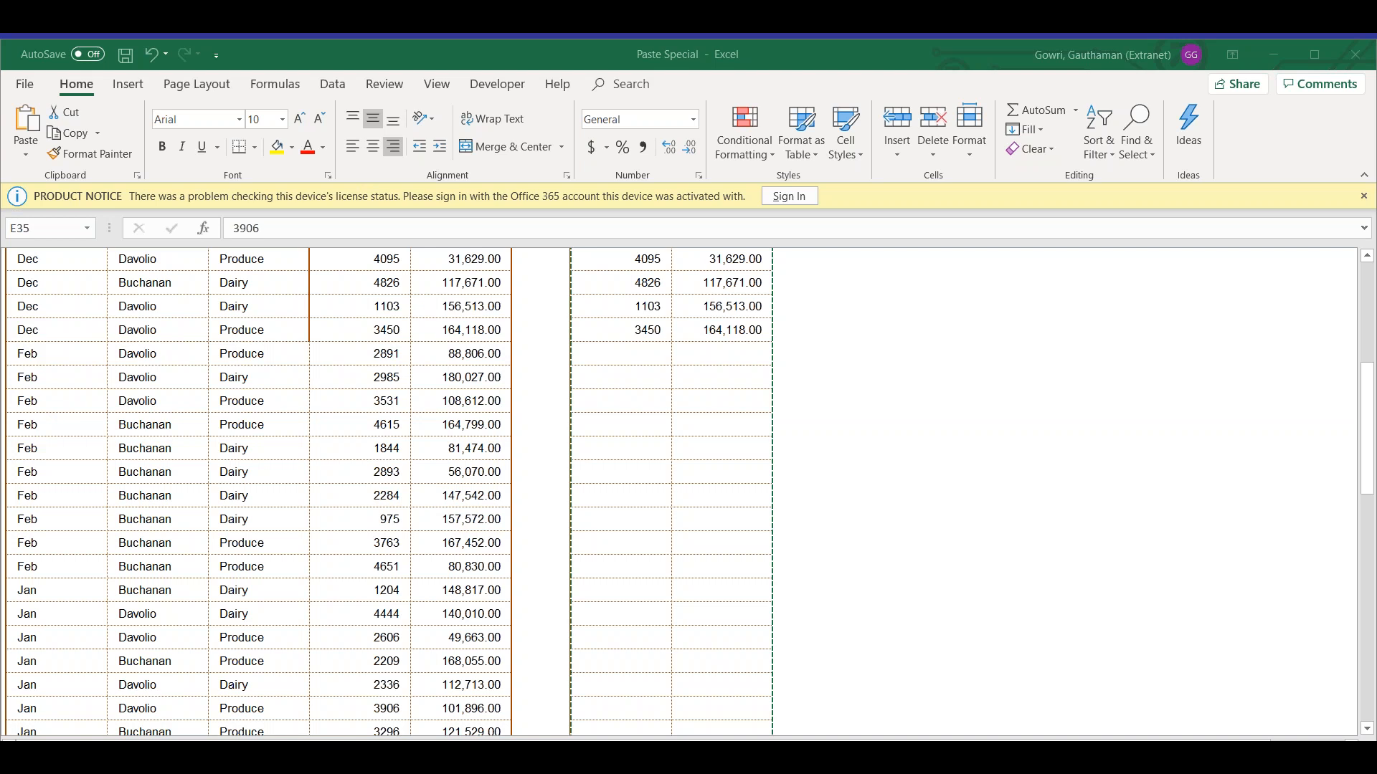
left_click(360, 708)
left_click(368, 417)
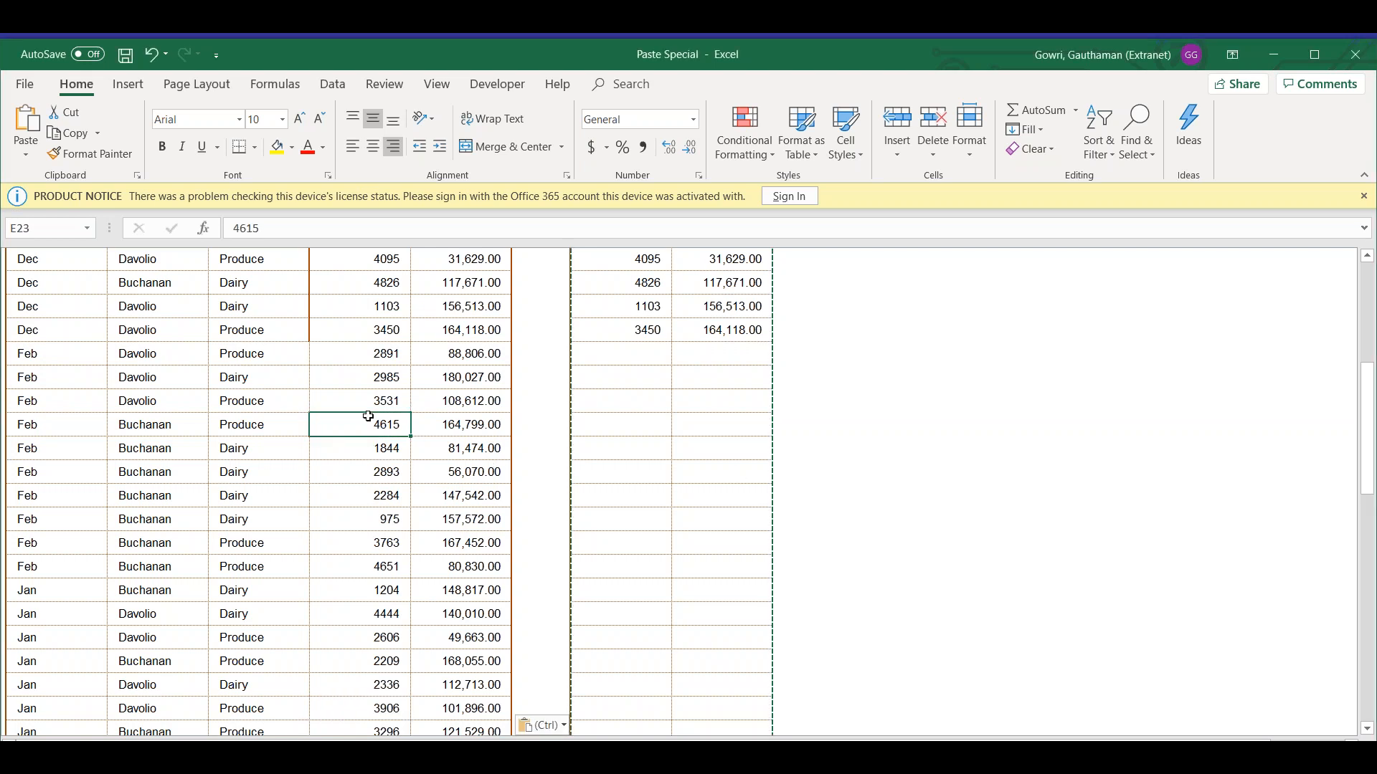
key("ctrl+Up")
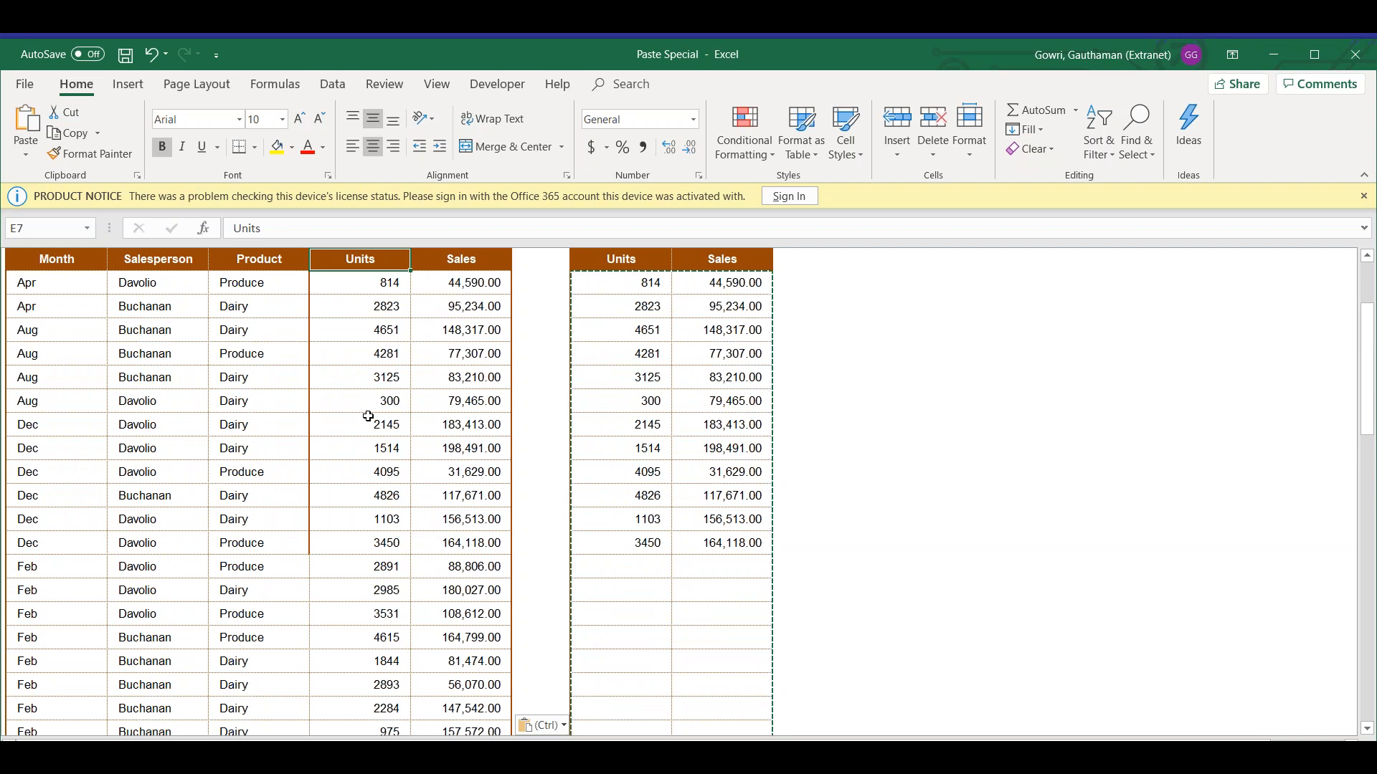
left_click(1054, 116)
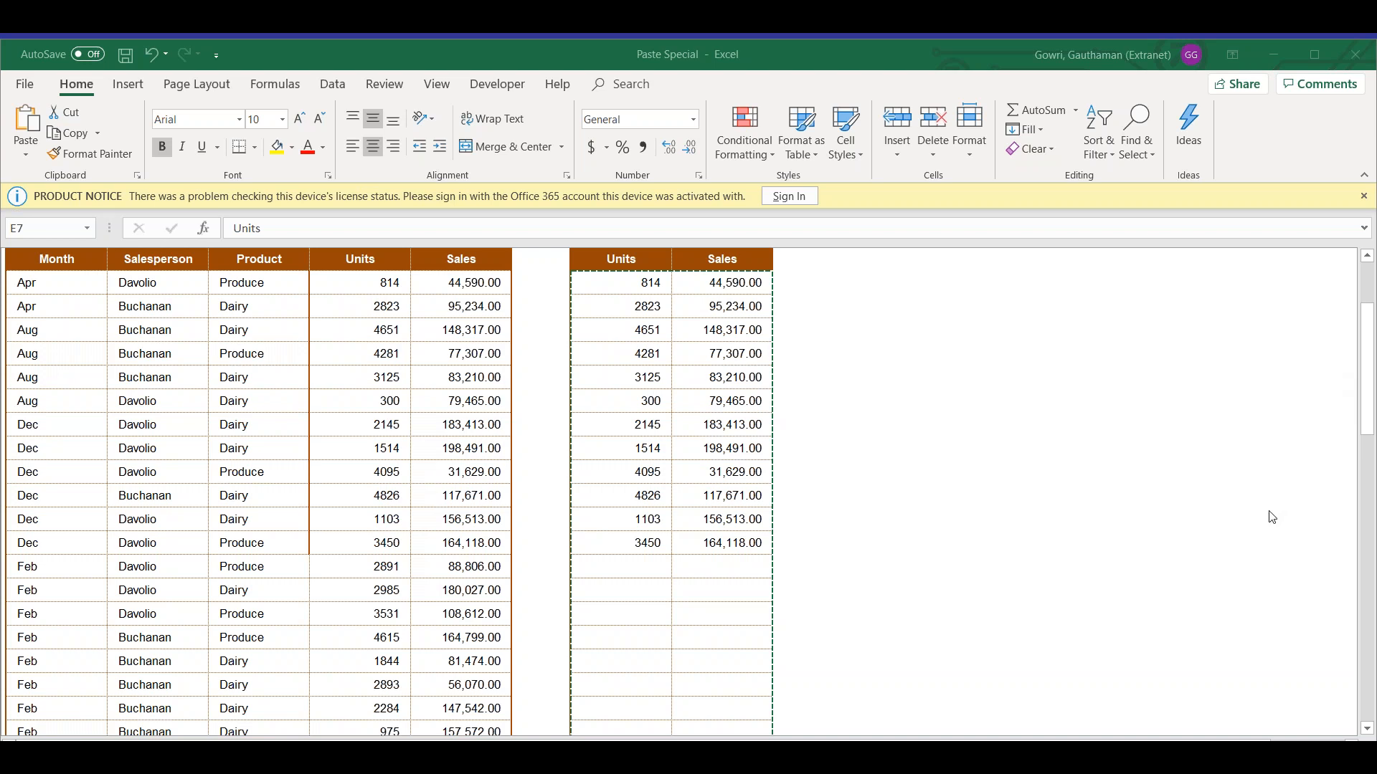
left_click(1252, 478)
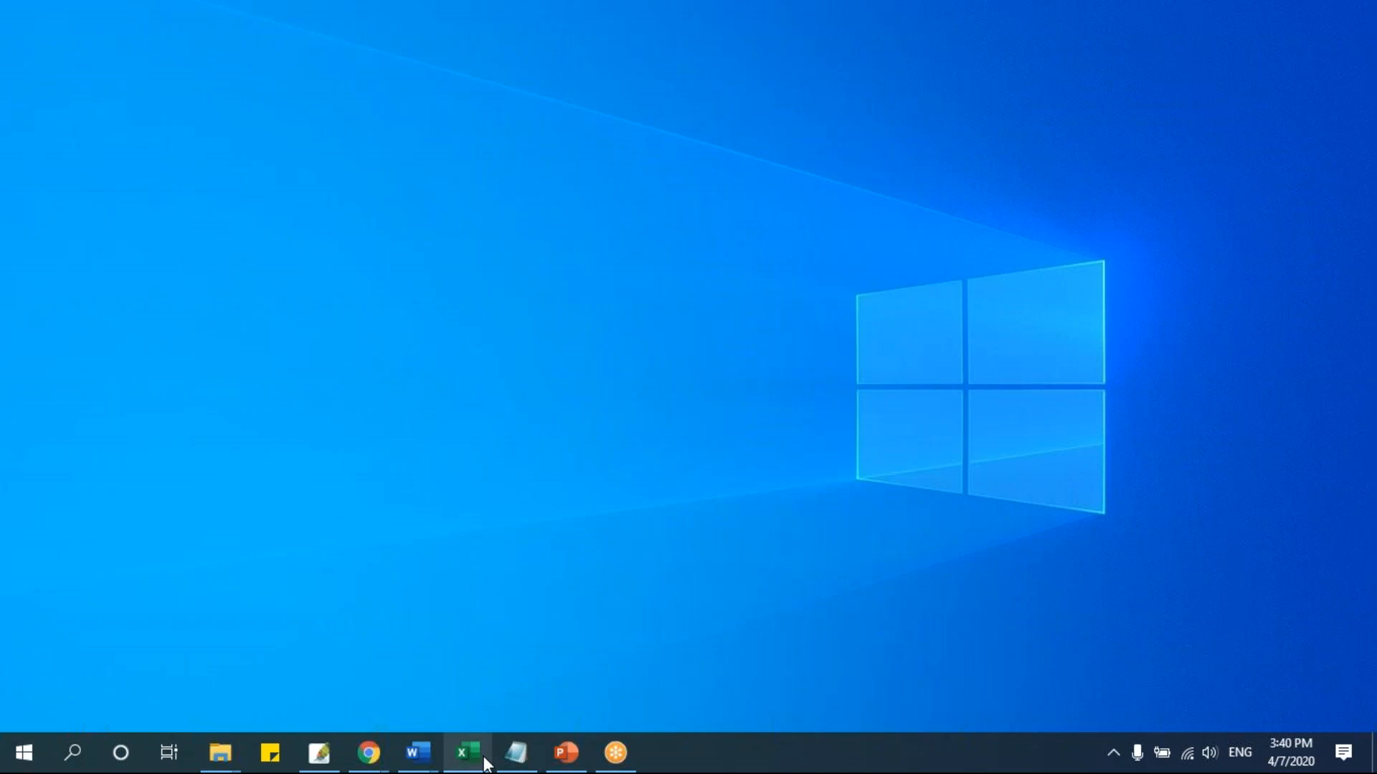
Switch to the Paste Preview workbook, enable its macros and enter the Paste Special training sheets.
left_click(485, 762)
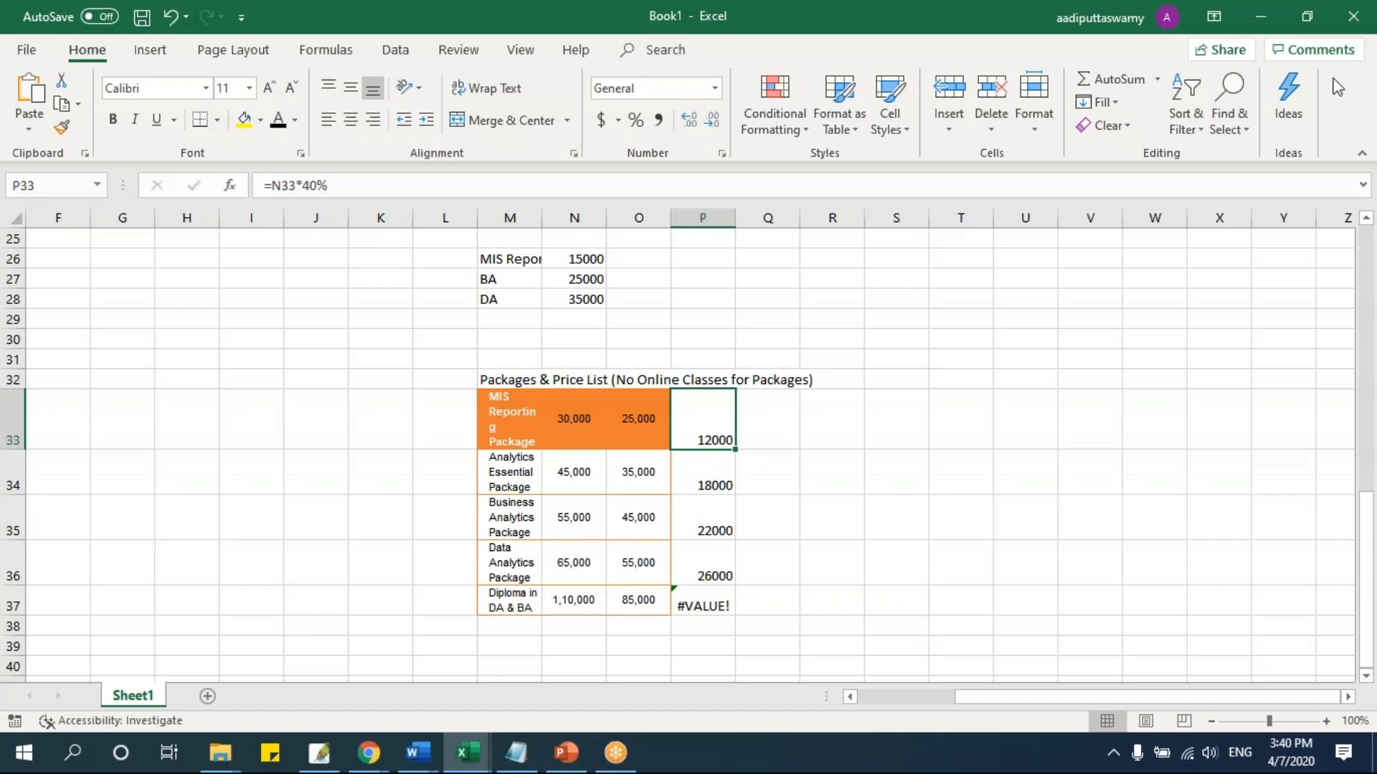
key("alt+q")
key("Escape")
key("super+d")
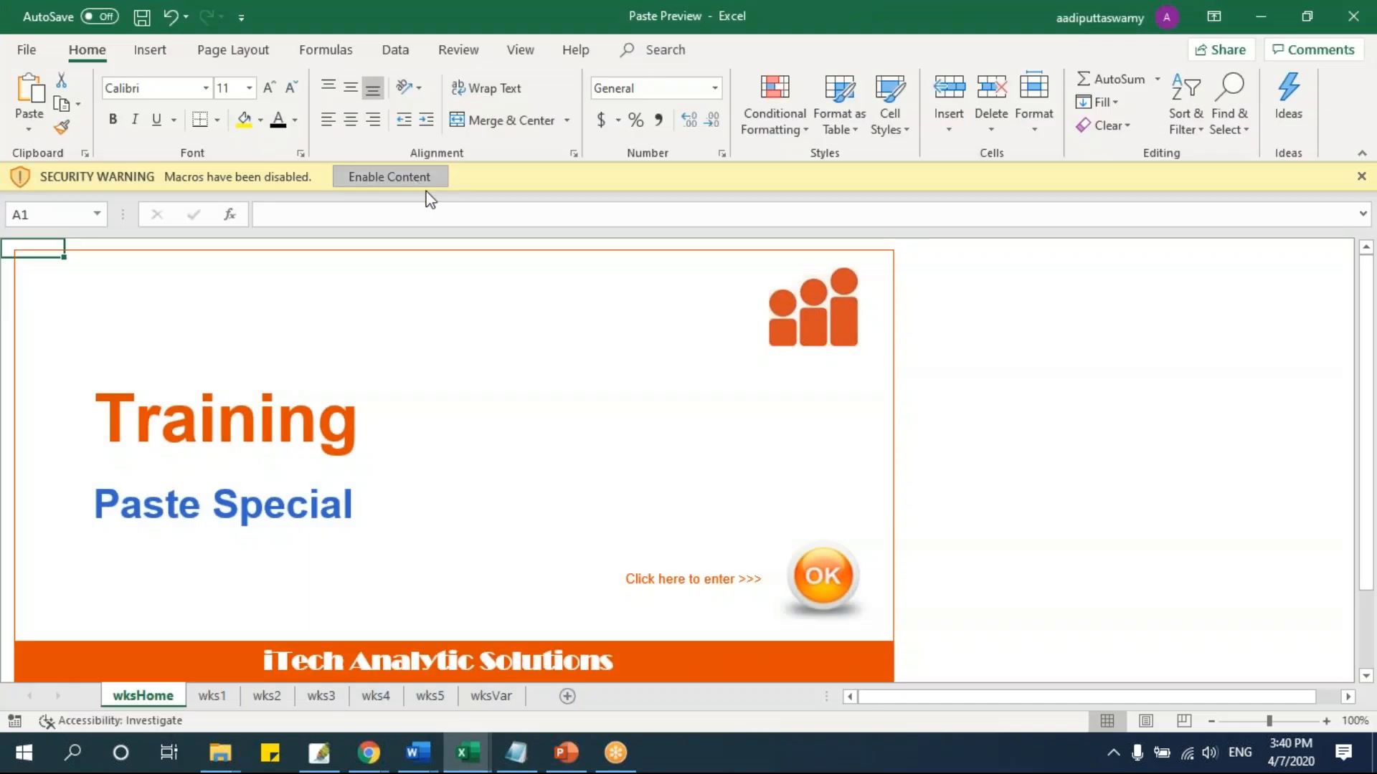
left_click(429, 192)
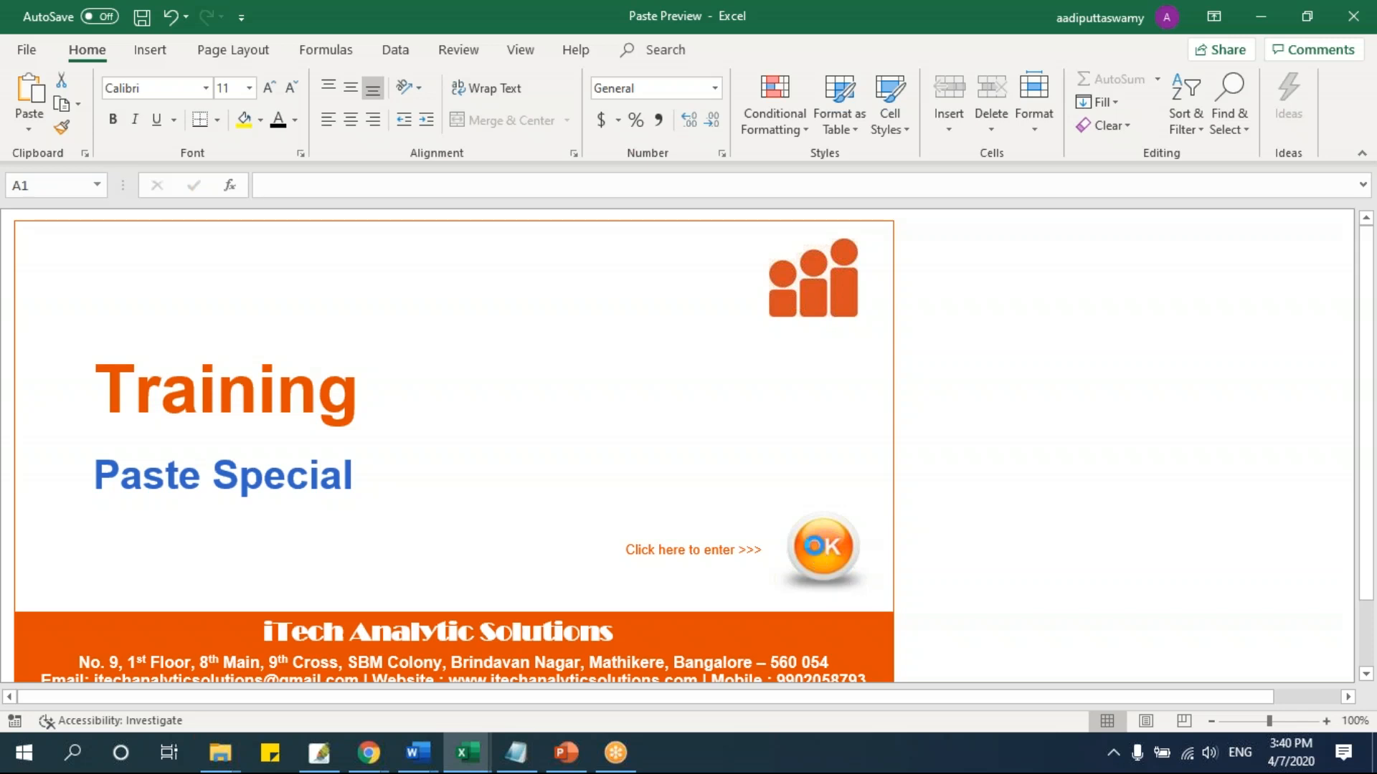
left_click(818, 548)
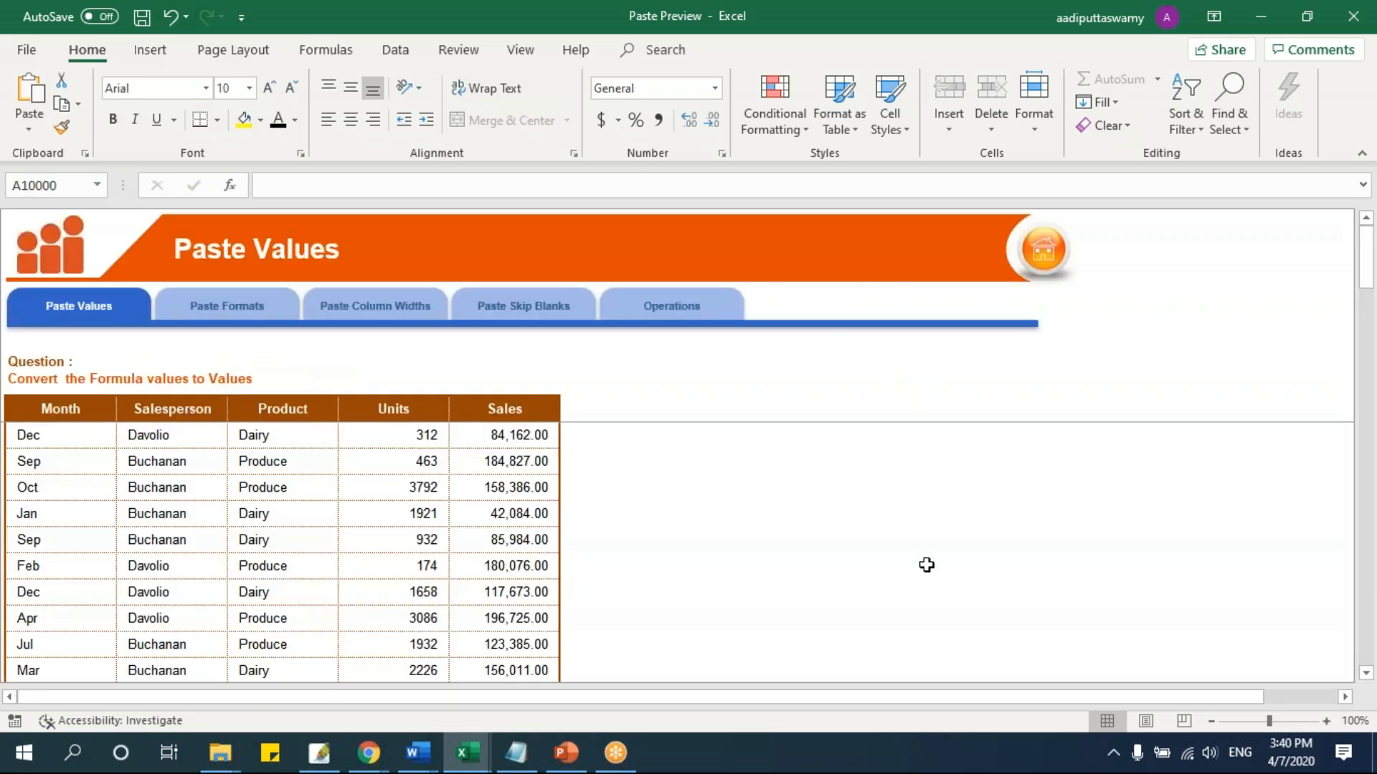
Open the Paste Skip Blanks exercise and look over its two Units and Sales tables.
left_click(515, 320)
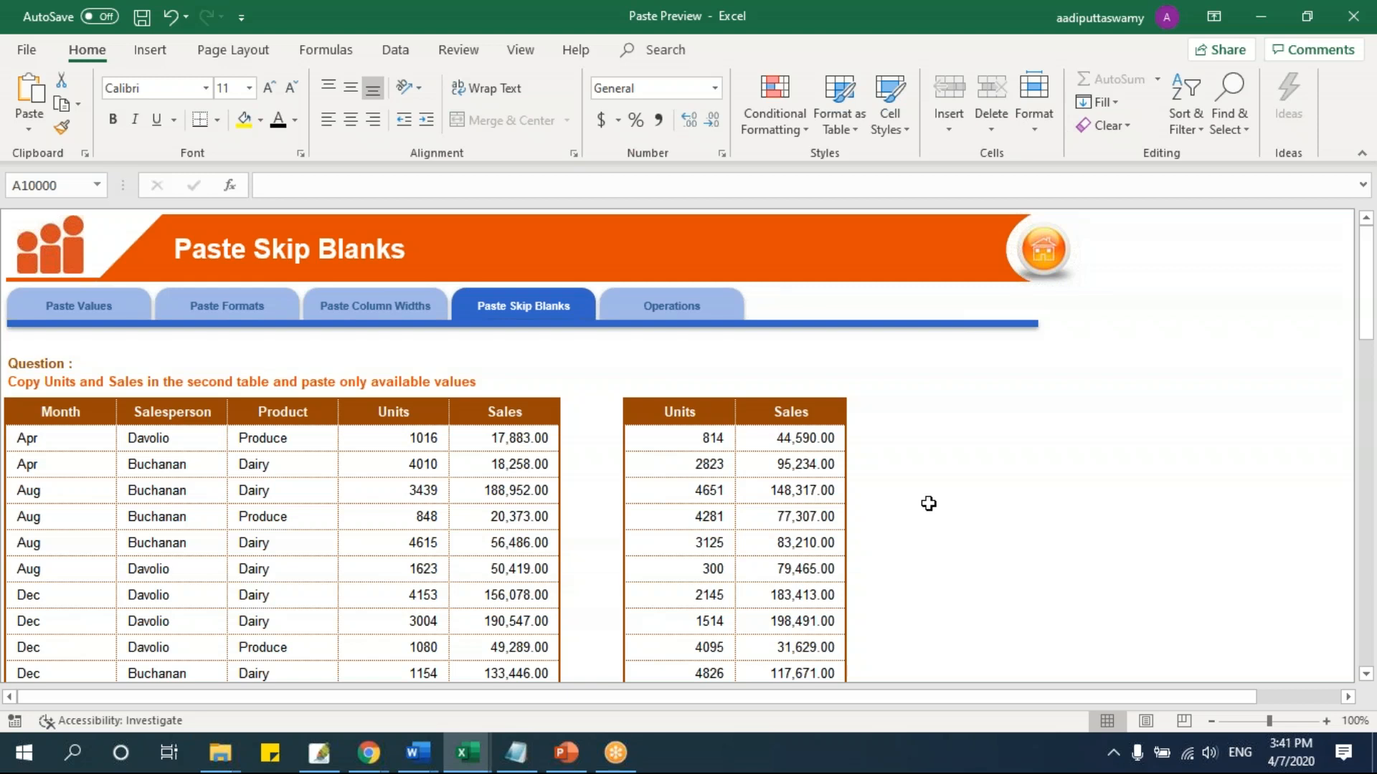
scroll(809, 517, "down", 3)
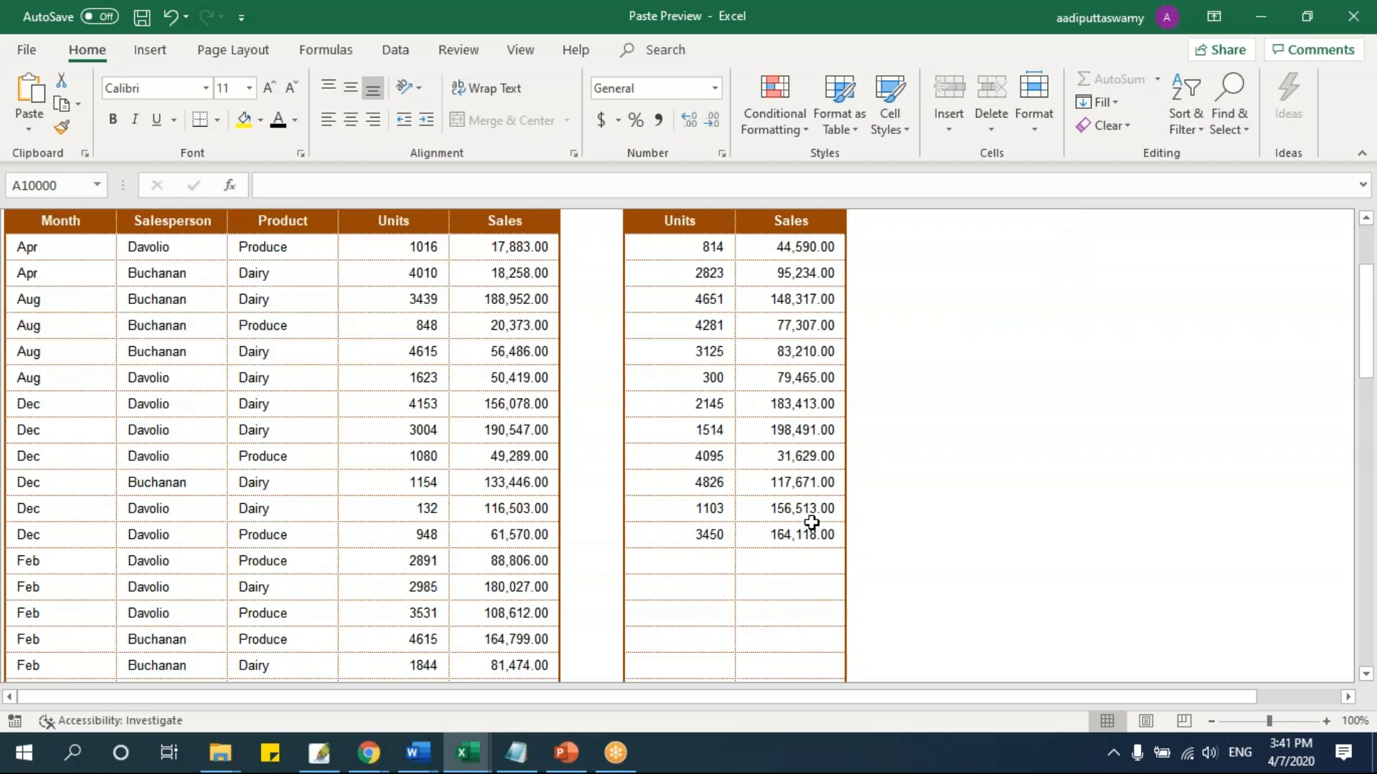
scroll(709, 351, "up", 2)
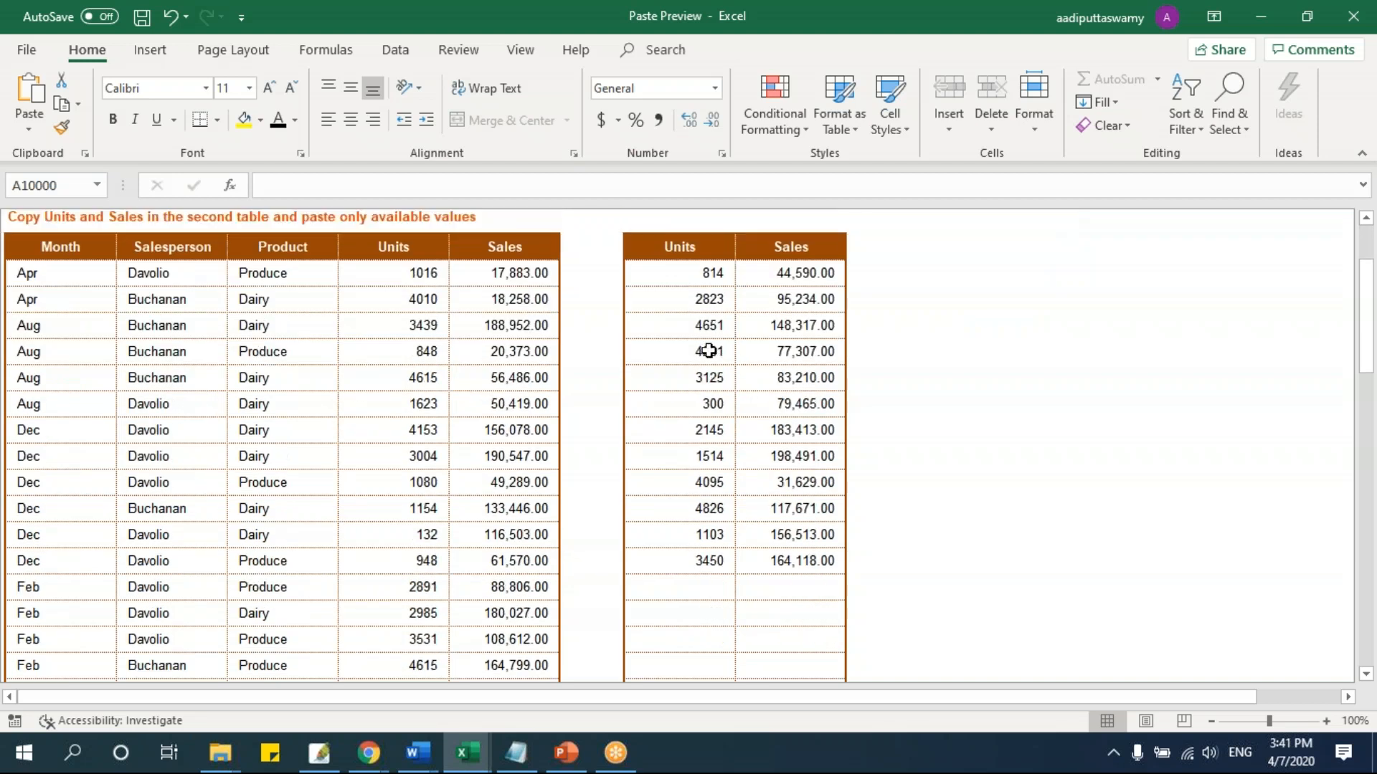
Copy the second table's Units and Sales columns from the H7 header to the last row, including the blank cells.
left_click(682, 313)
left_click_drag(759, 401, 774, 502)
scroll(806, 562, "down", 3)
scroll(812, 558, "down", 7)
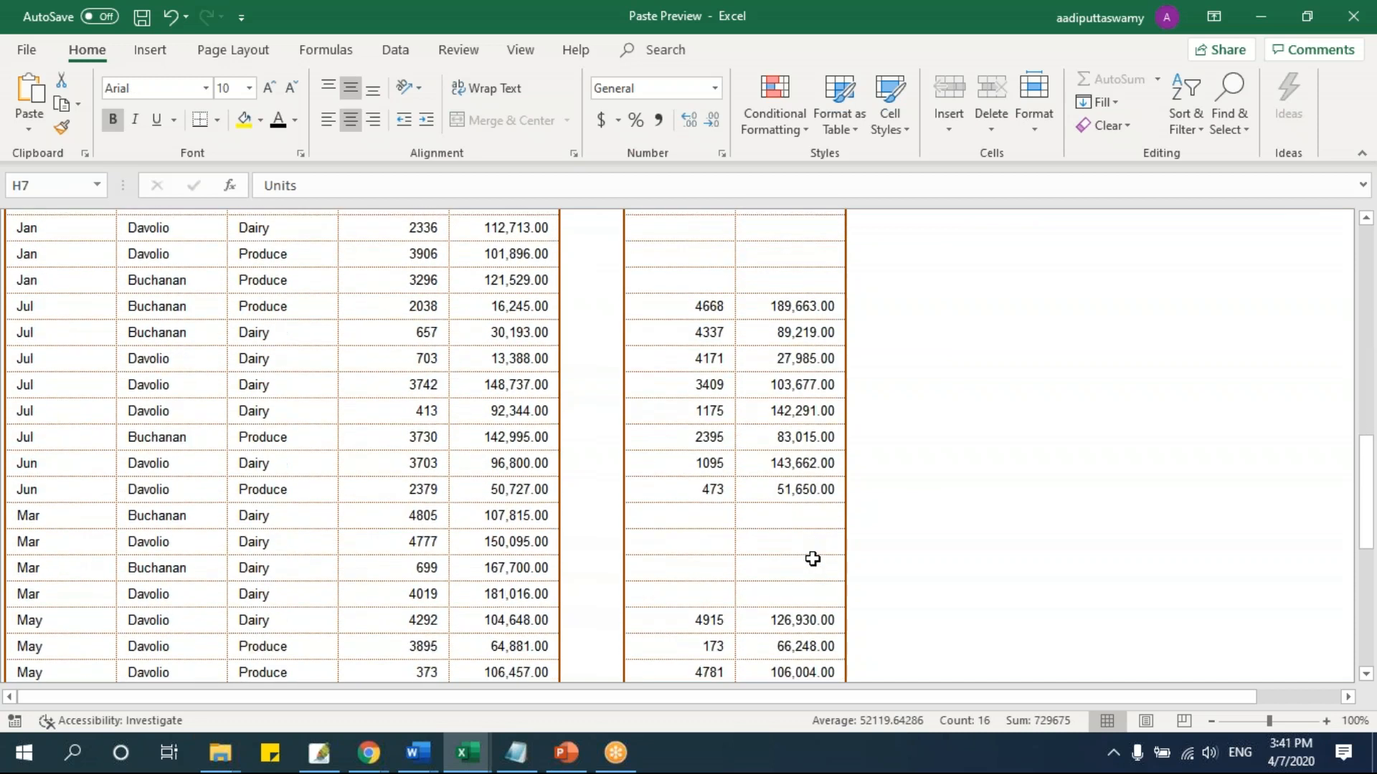
scroll(812, 558, "down", 5)
left_click(814, 586, "shift")
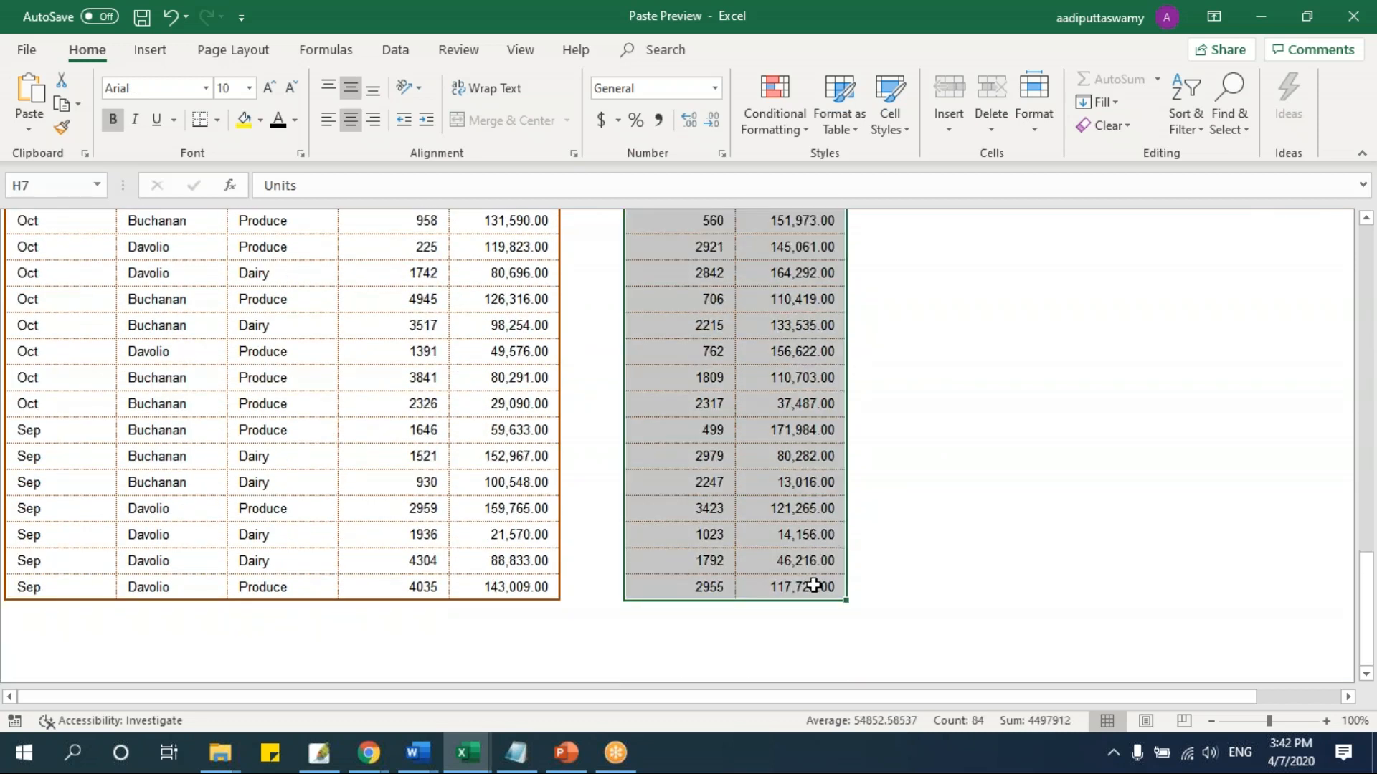
key("ctrl+c")
Paste the copied Units and Sales columns with their headers over the first table, starting at E7.
scroll(765, 470, "up", 7)
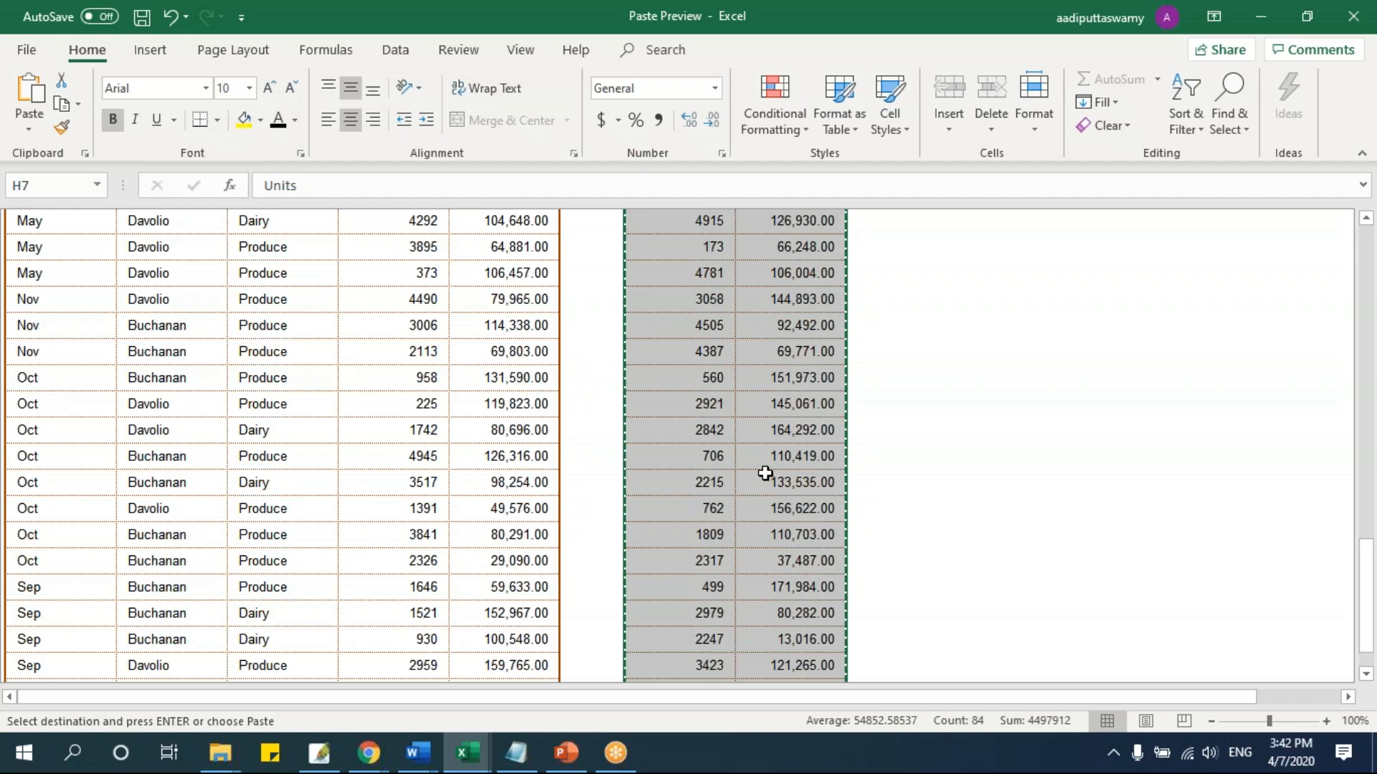
scroll(766, 474, "up", 10)
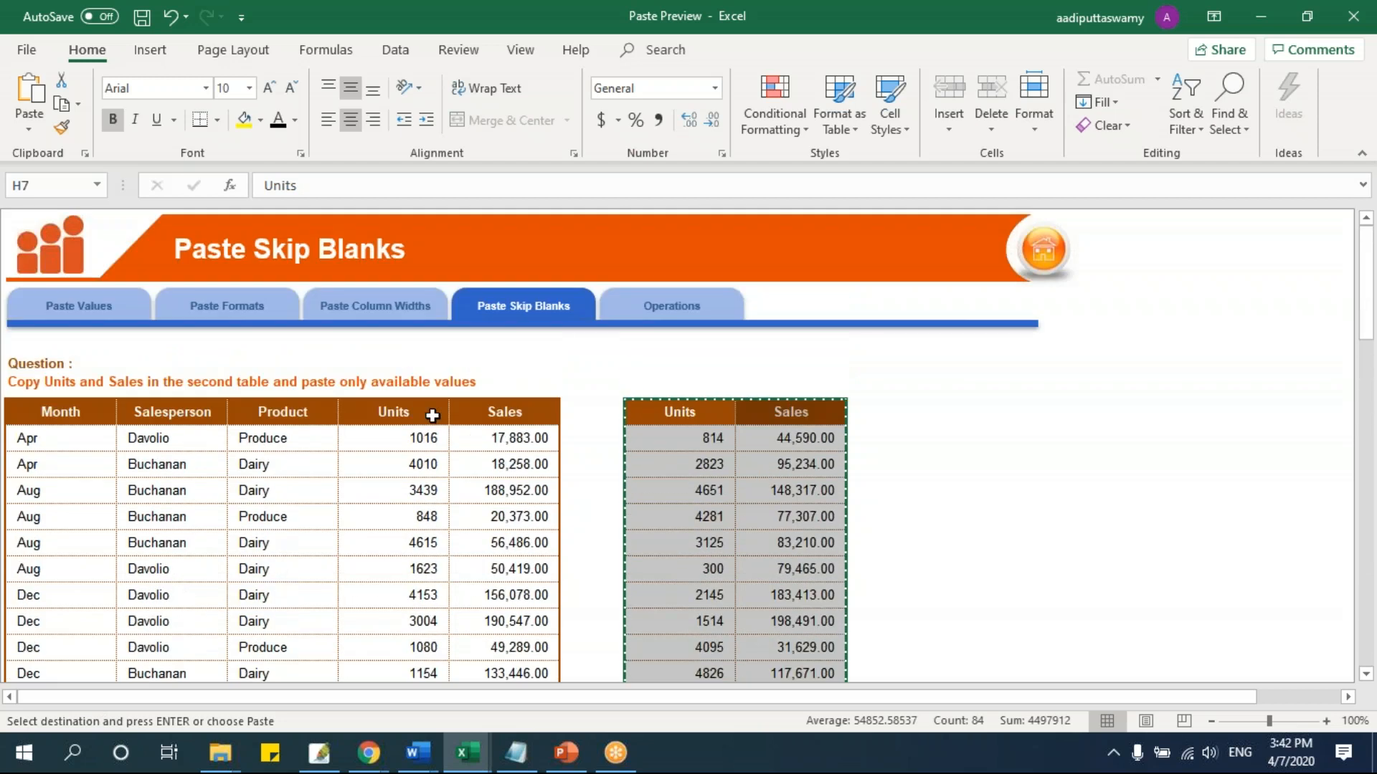
left_click(433, 412)
key("ctrl+v")
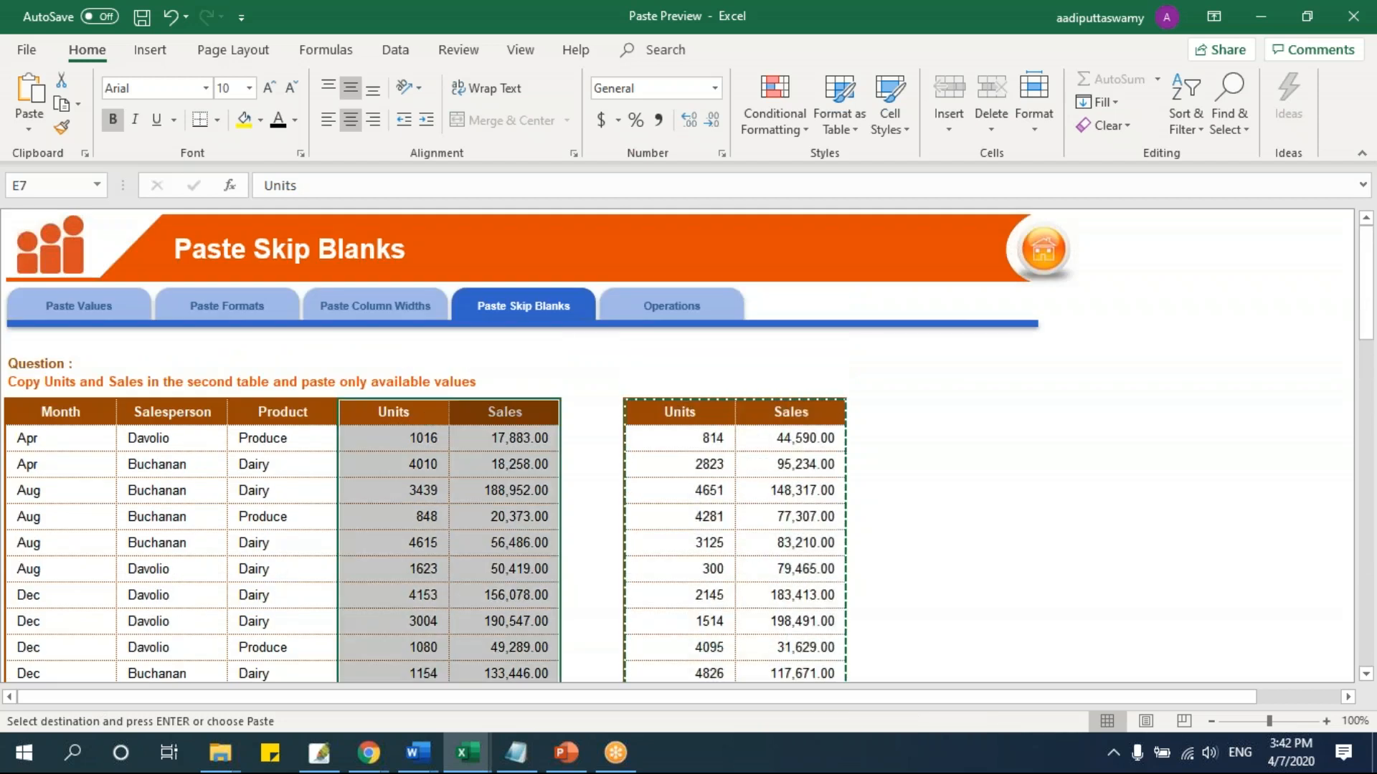
Check the pasted Units and Sales columns against the second table, and undo the paste.
scroll(688, 444, "down", 6)
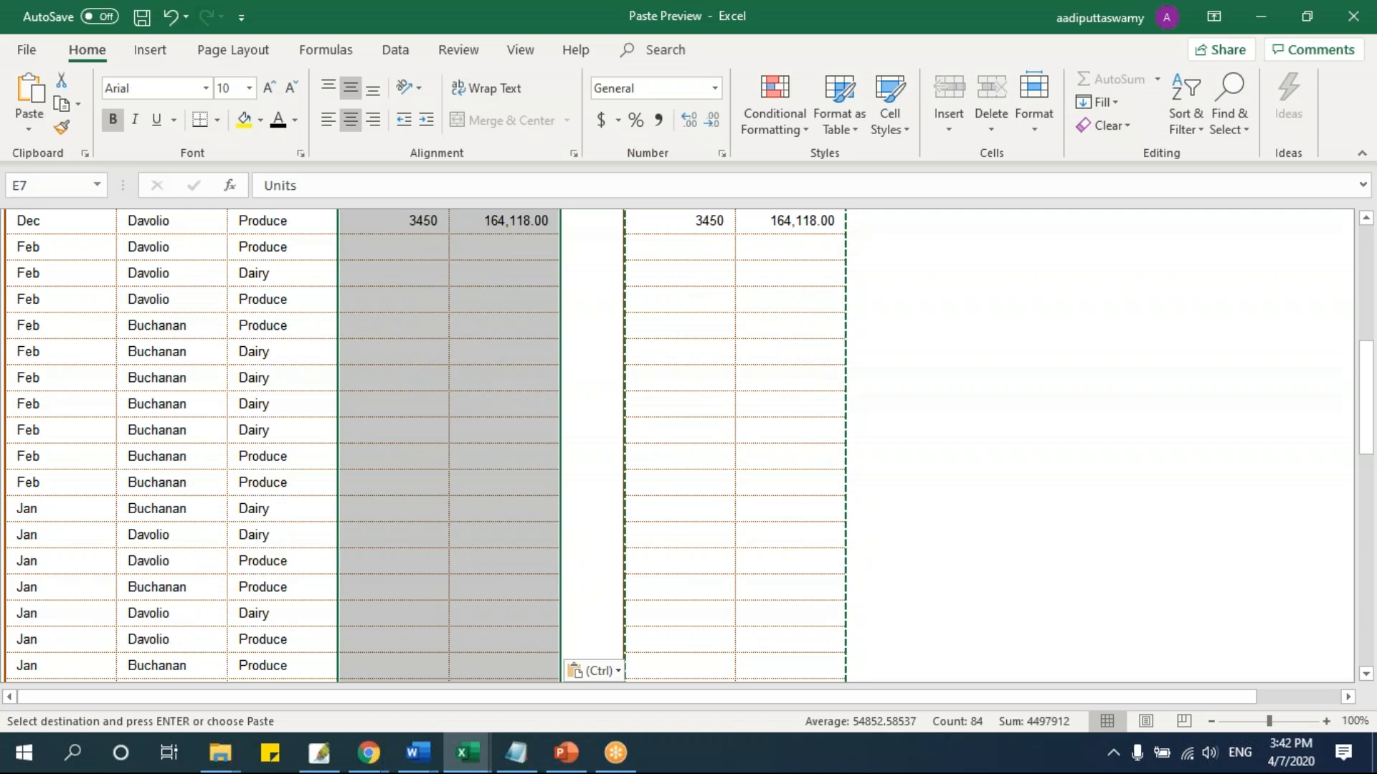
scroll(829, 455, "up", 1)
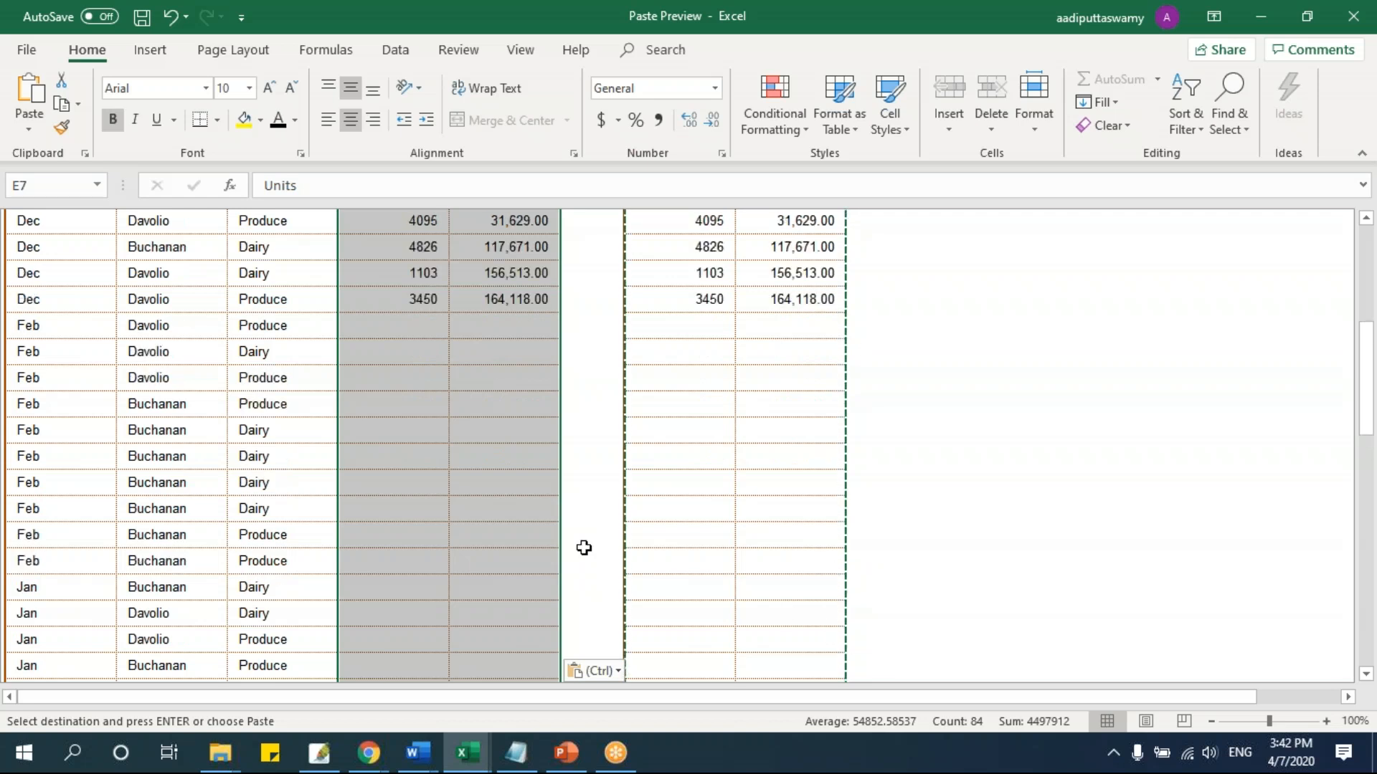
scroll(540, 542, "up", 2)
scroll(541, 542, "up", 1)
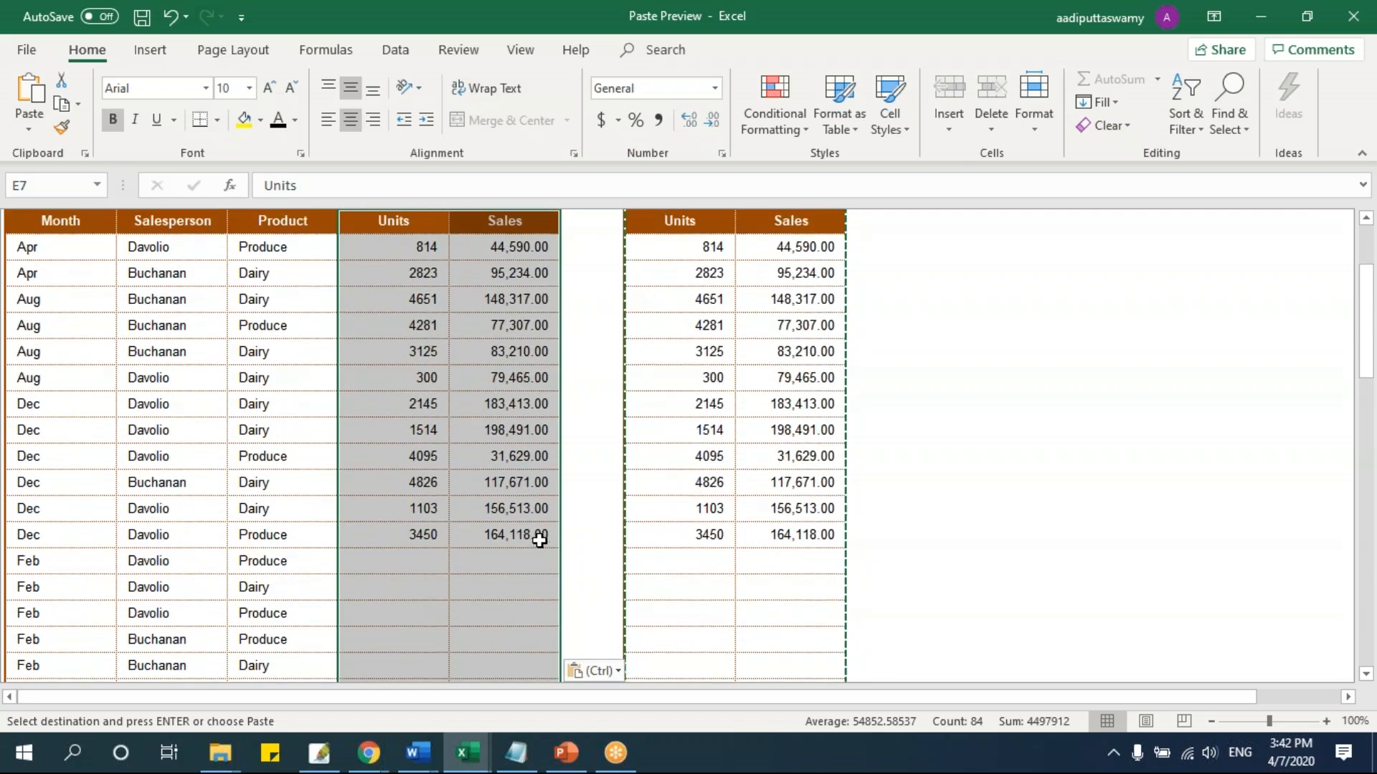
scroll(612, 467, "up", 1)
key("ctrl+z")
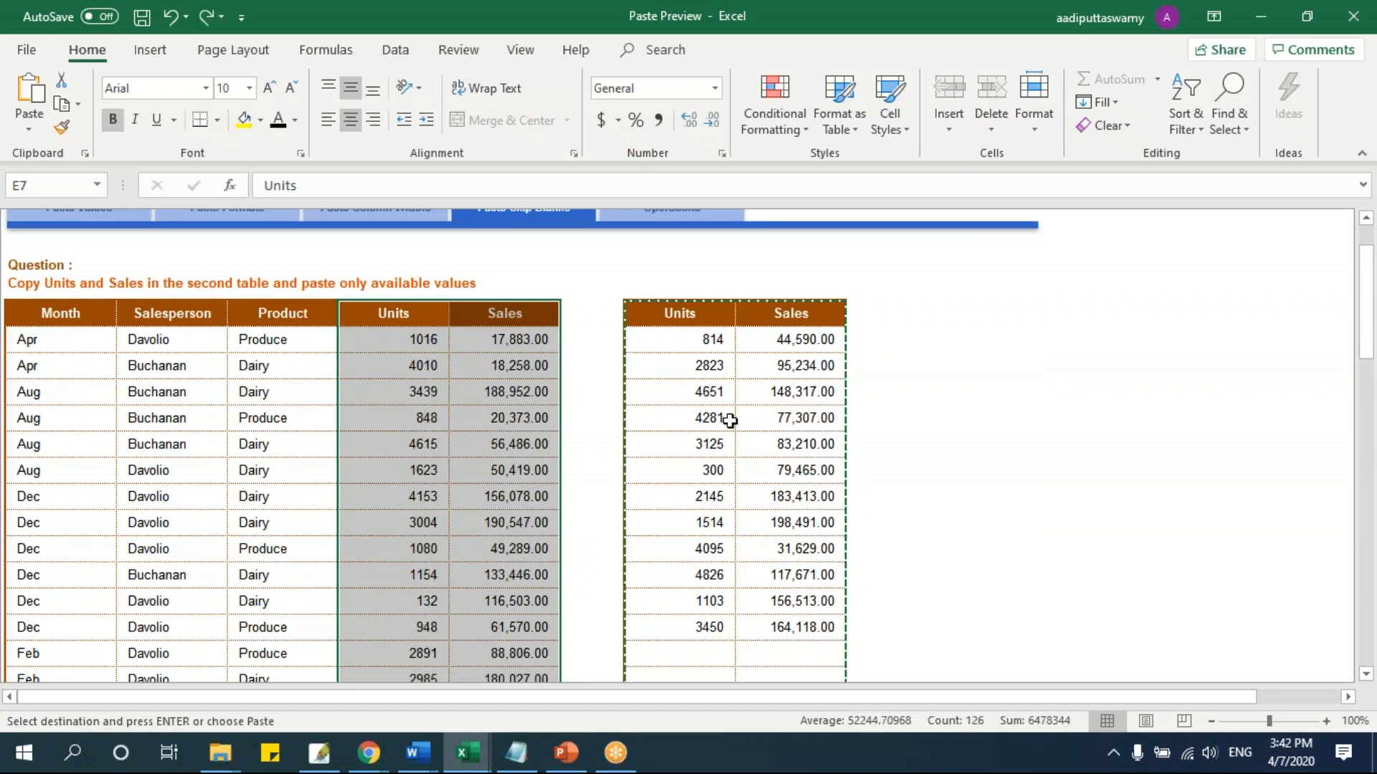
Examine the filled rows and the blank Units and Sales cells of the second table, starting at H20.
scroll(743, 409, "down", 1)
left_click_drag(681, 245, 817, 531)
scroll(689, 401, "down", 2)
left_click_drag(689, 401, 797, 511)
scroll(815, 535, "down", 4)
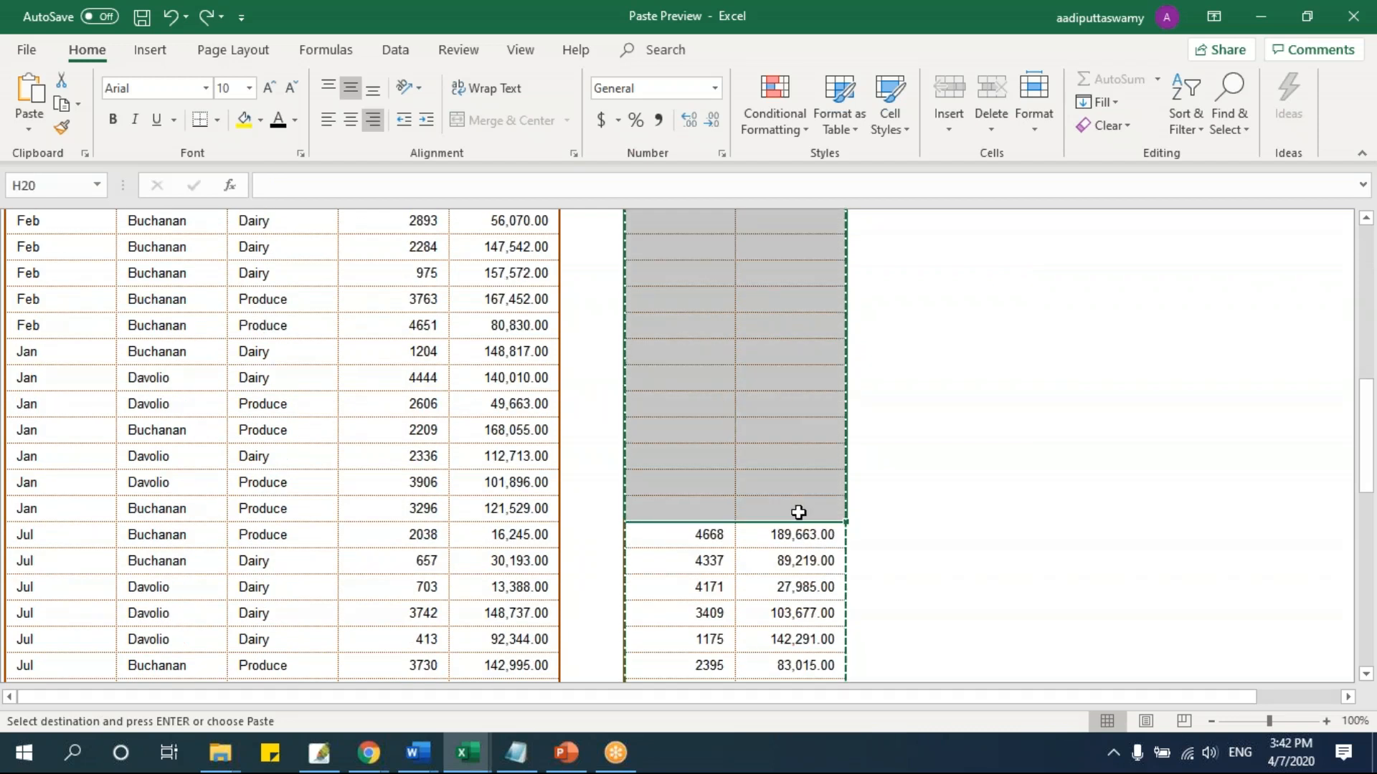
scroll(798, 512, "up", 10)
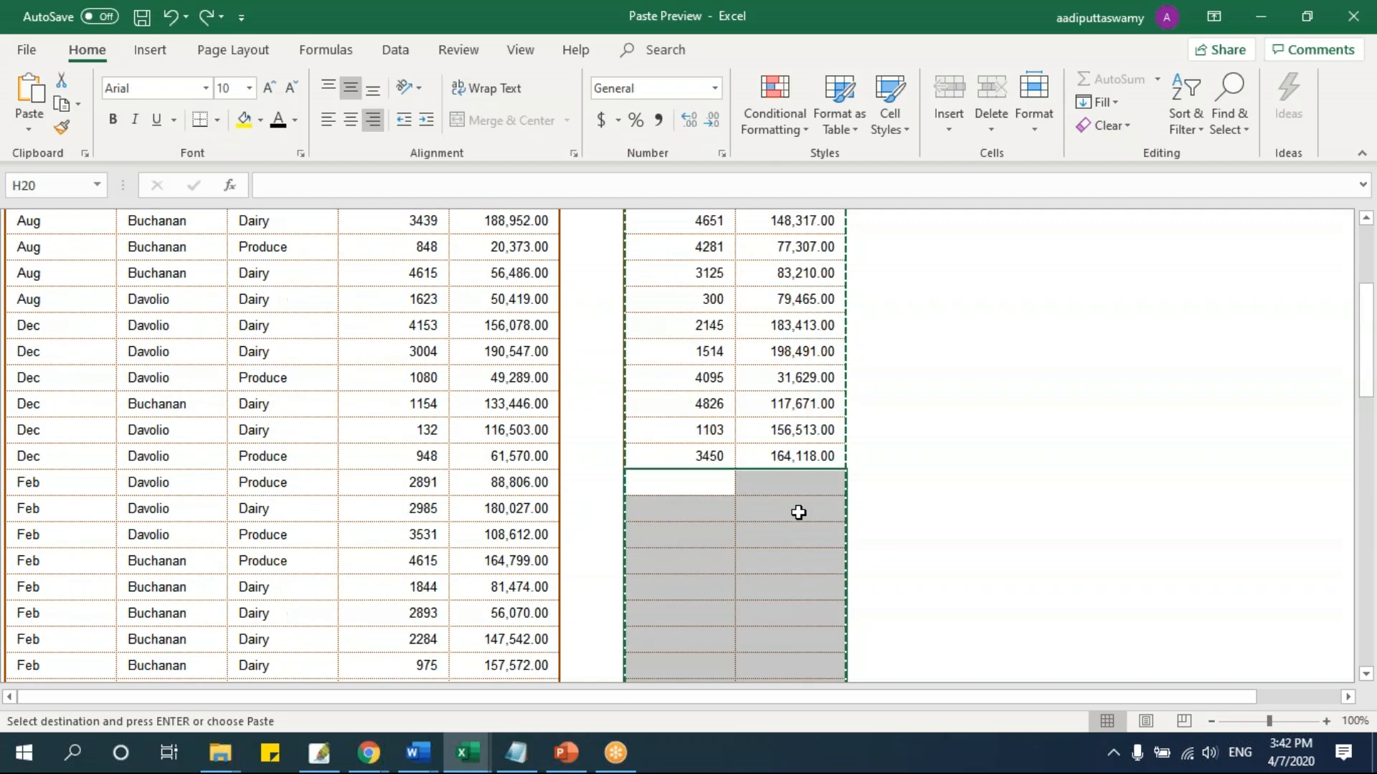
Select the second table's Units and Sales columns from the H7 header through the last September row.
left_click(694, 412)
left_click_drag(800, 545, 806, 540)
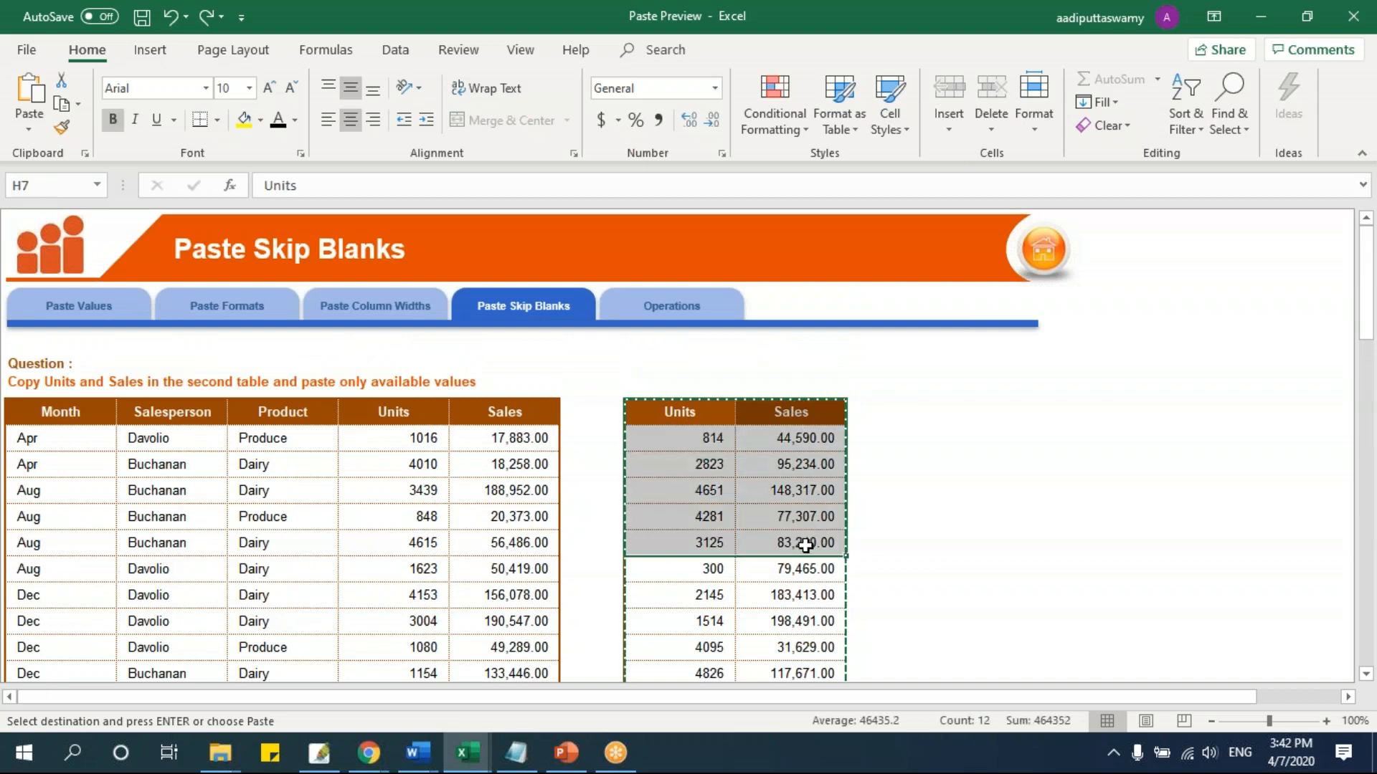
scroll(805, 545, "down", 8)
scroll(806, 545, "down", 10)
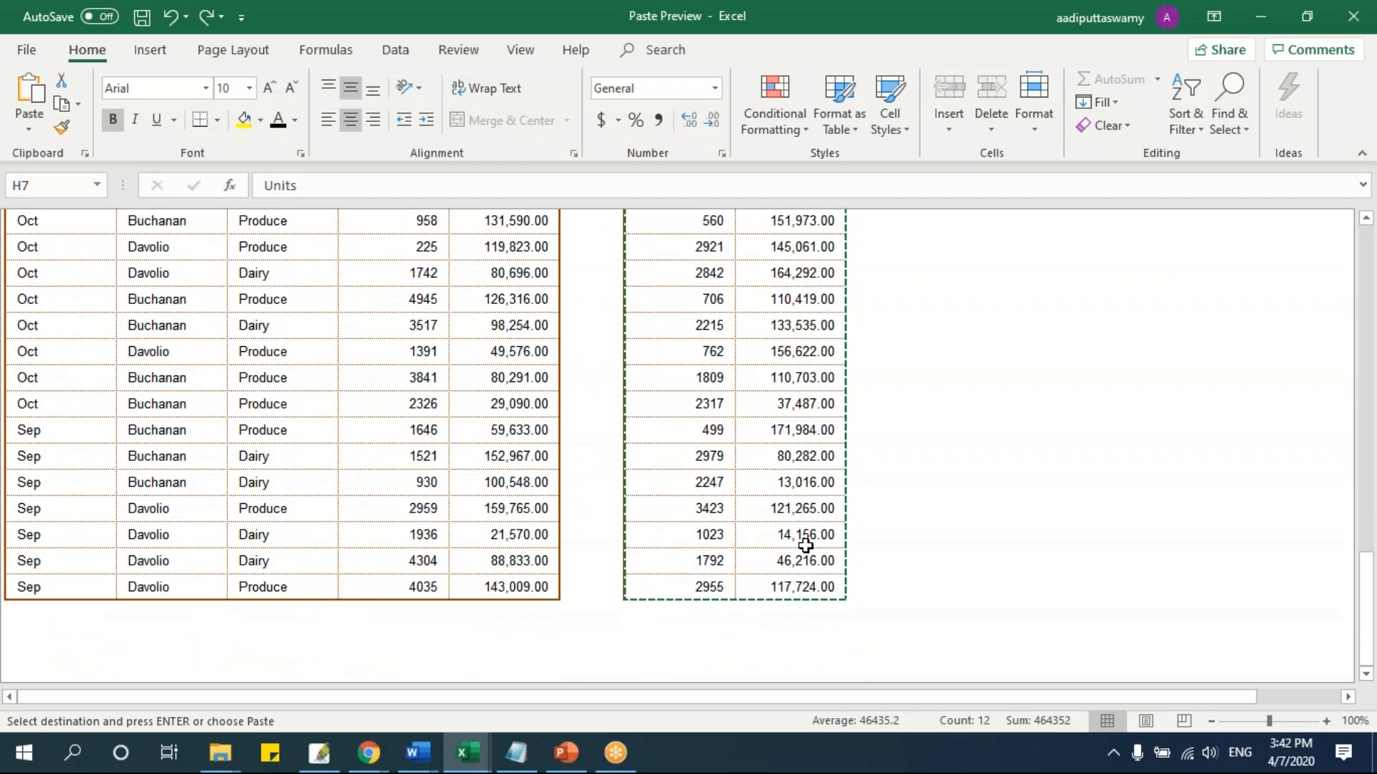
left_click(800, 585, "shift")
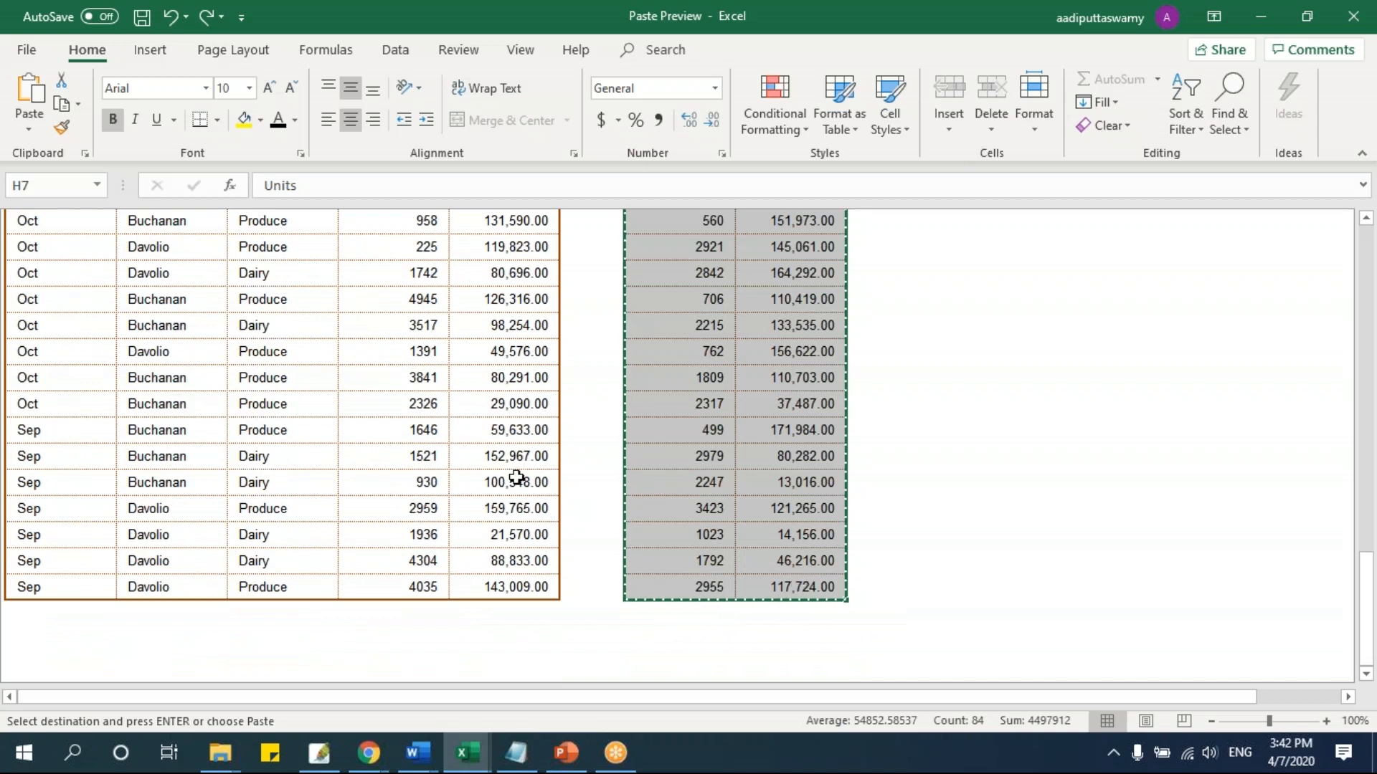
Paste the copied columns at E7 with Paste Special, using Values and Skip blanks.
scroll(517, 483, "up", 20)
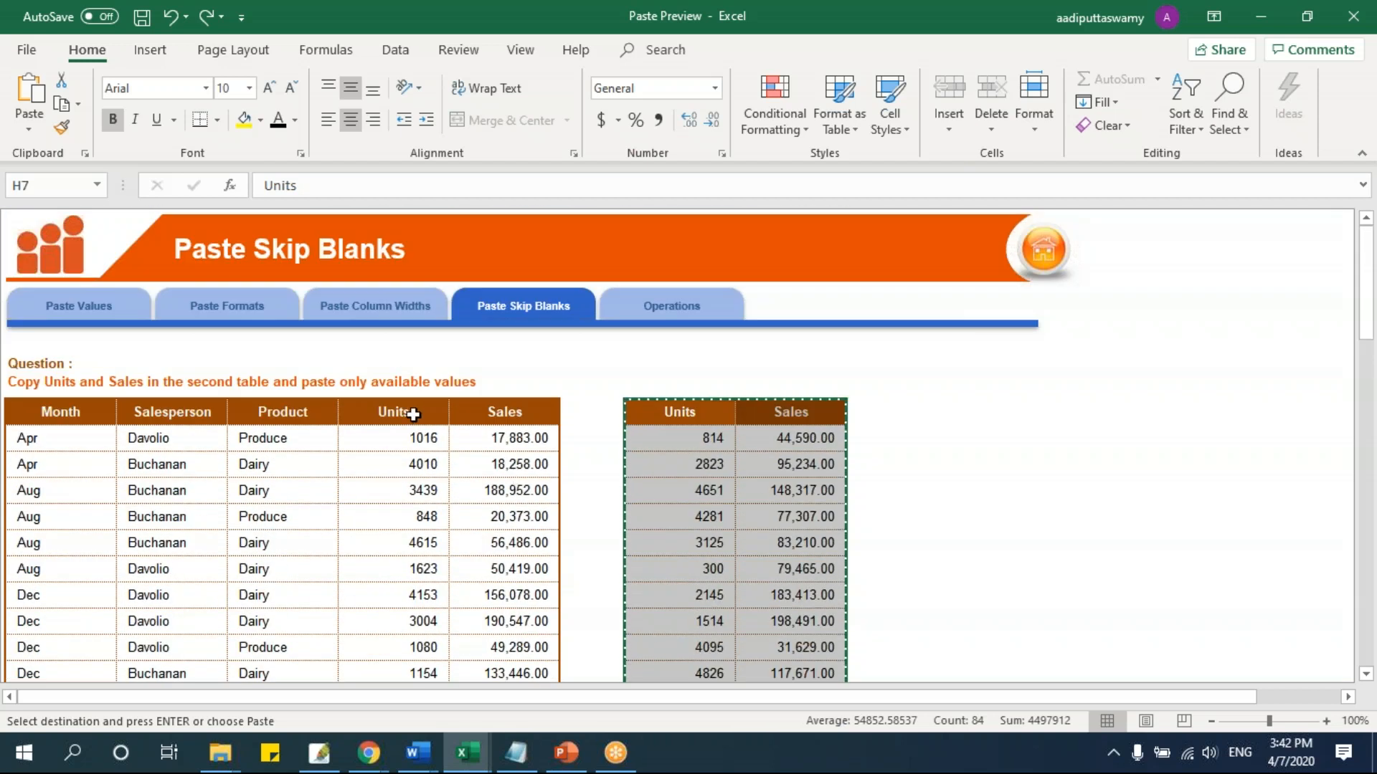
left_click(414, 415)
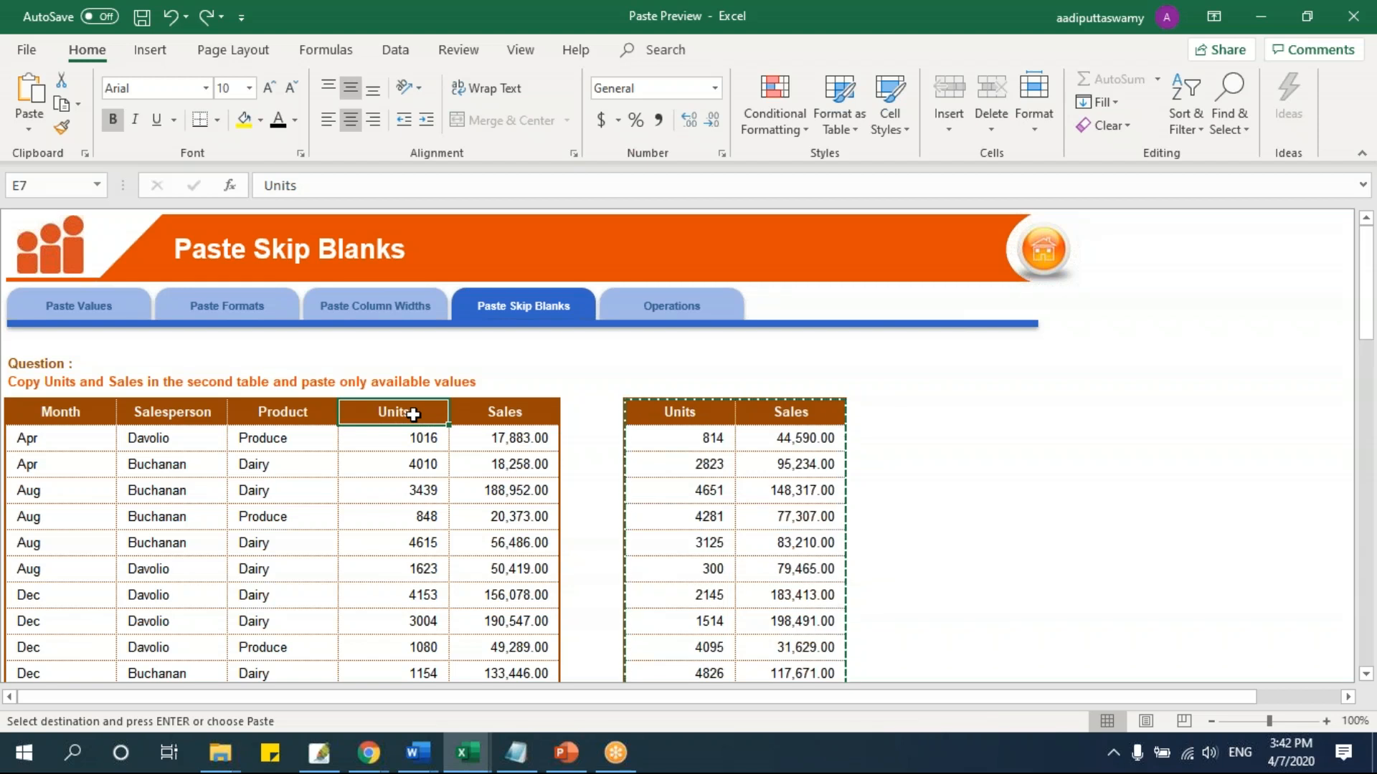
key("alt+e")
key("s")
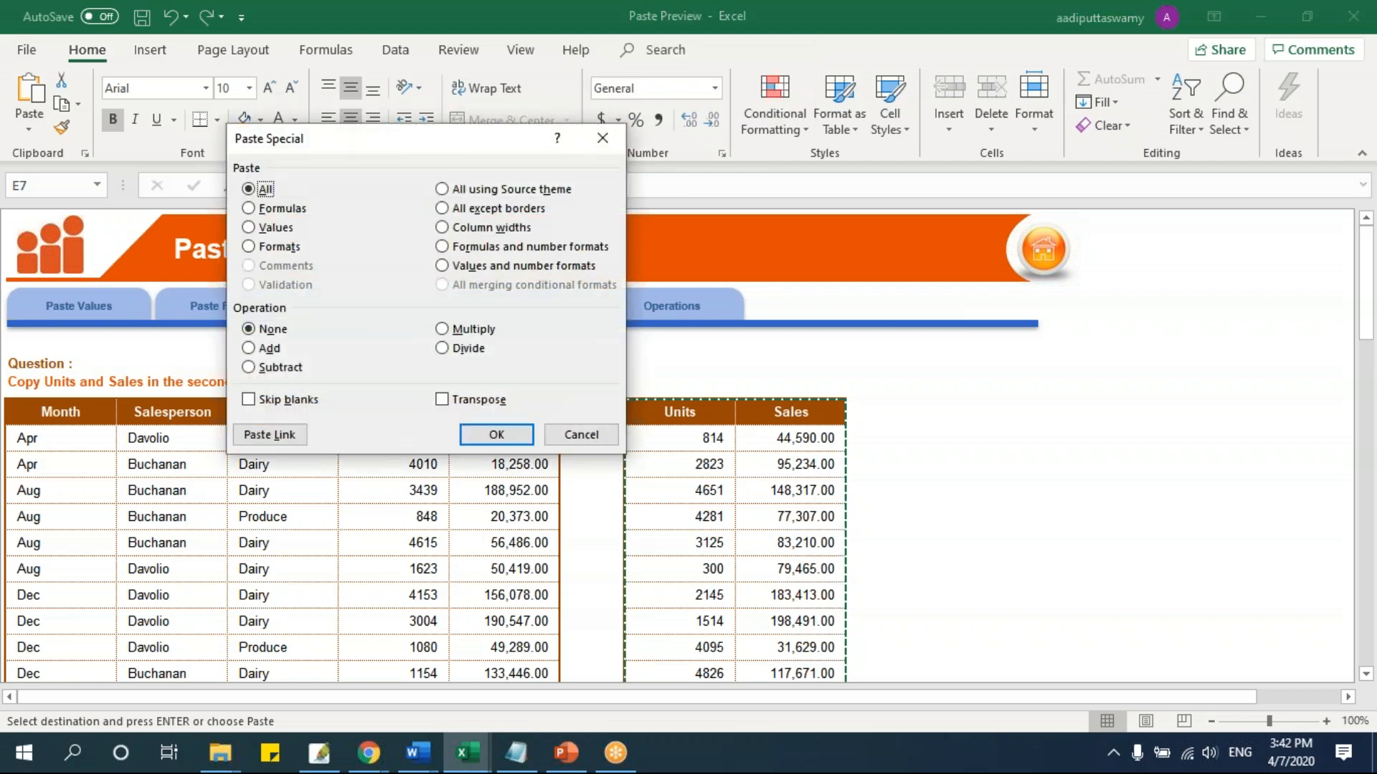
left_click_drag(462, 147, 671, 304)
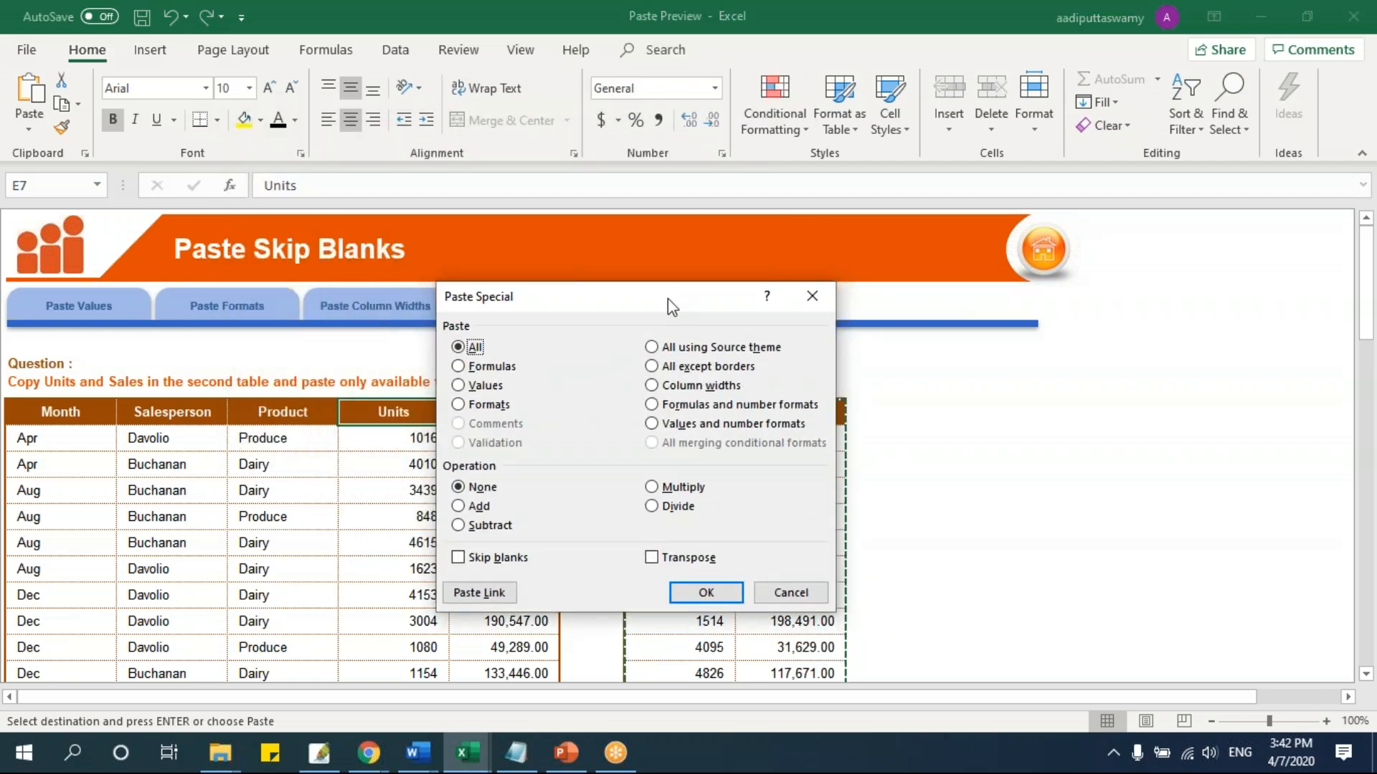
left_click(485, 388)
left_click_drag(524, 298, 235, 195)
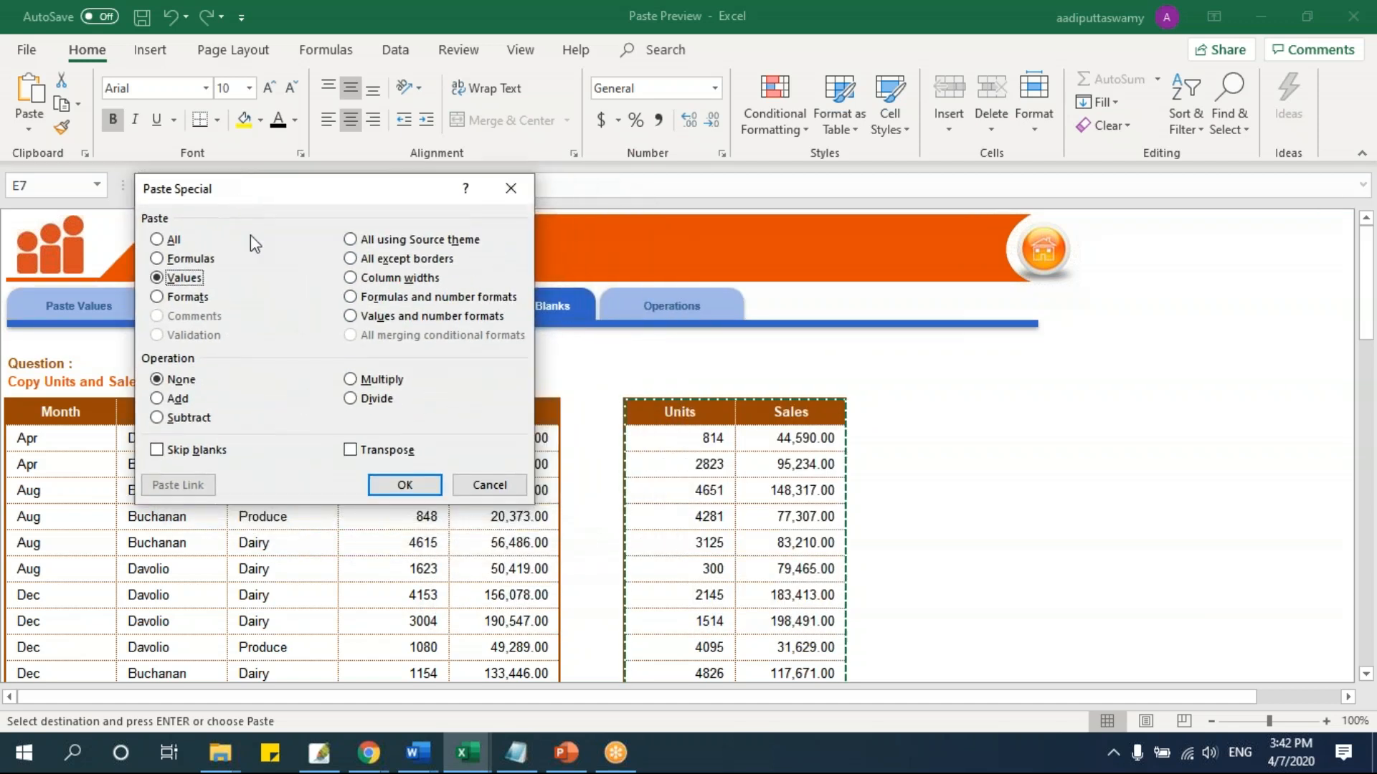
left_click_drag(381, 191, 323, 140)
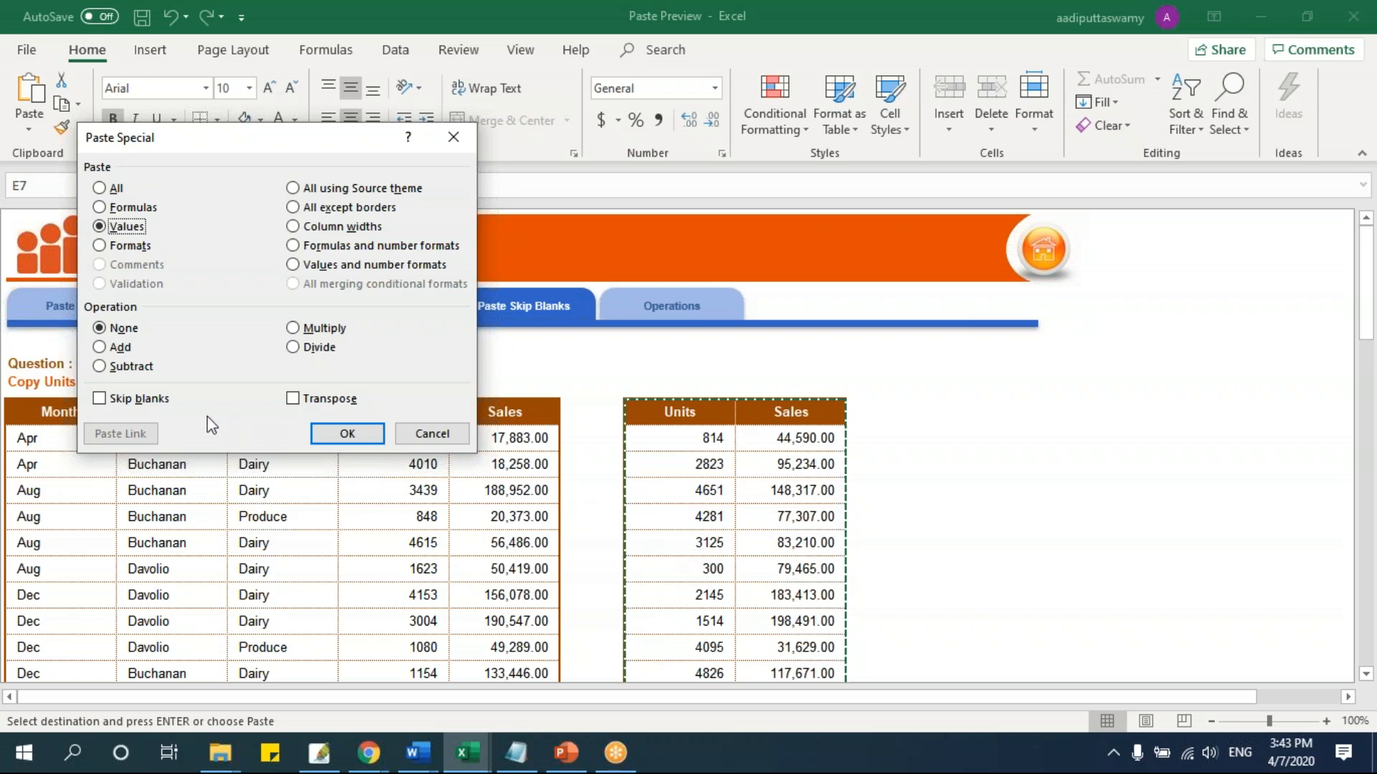
left_click(101, 401)
left_click(363, 433)
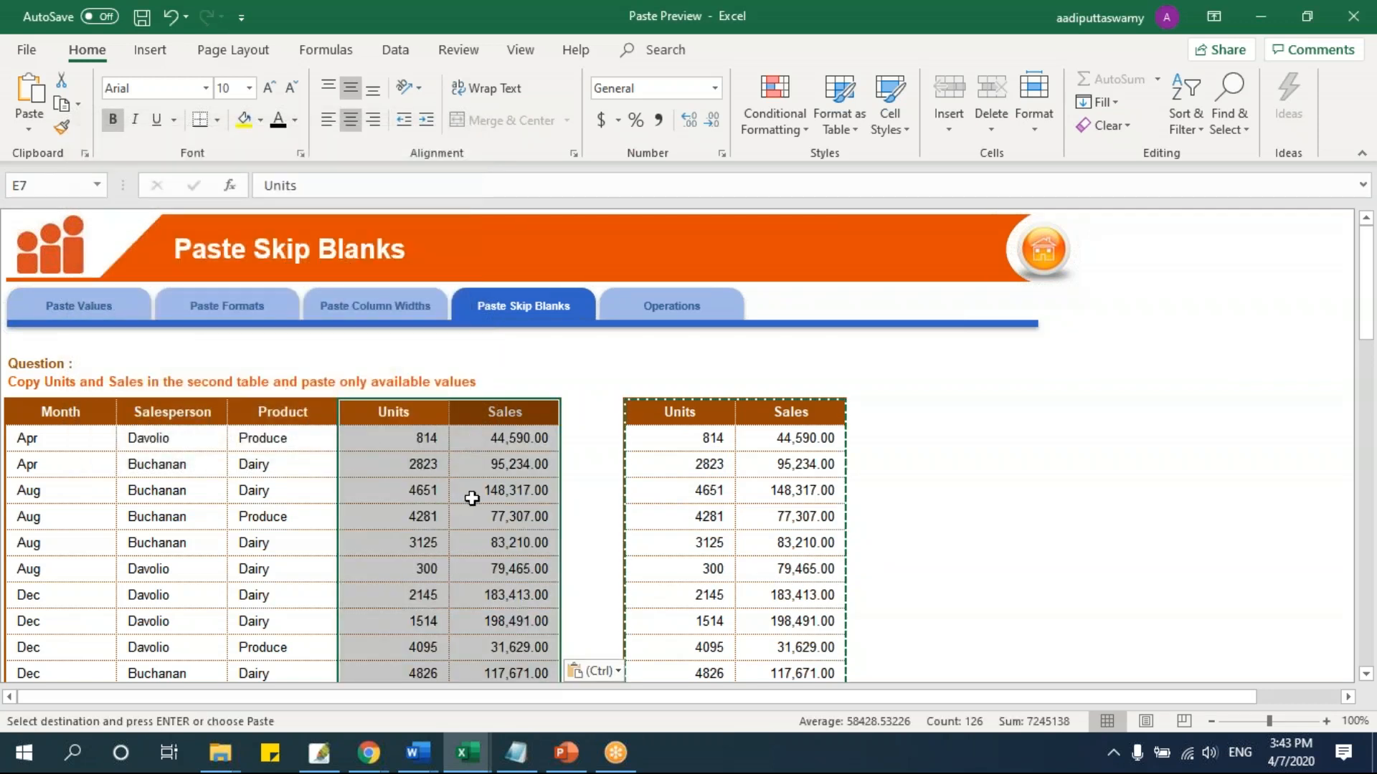
Compare the first table's February and January Units and Sales from E20 with the second table's blank cells.
scroll(472, 497, "down", 4)
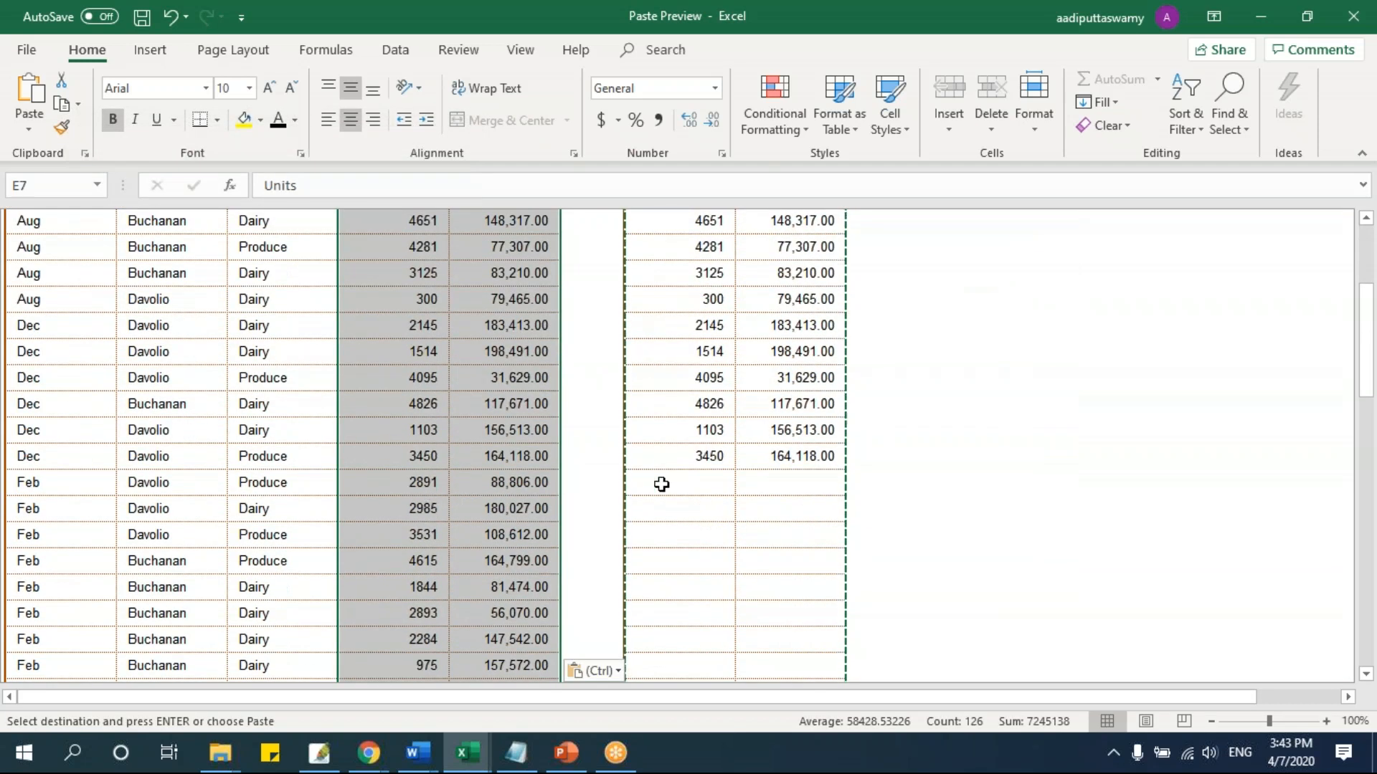
left_click_drag(421, 483, 755, 562)
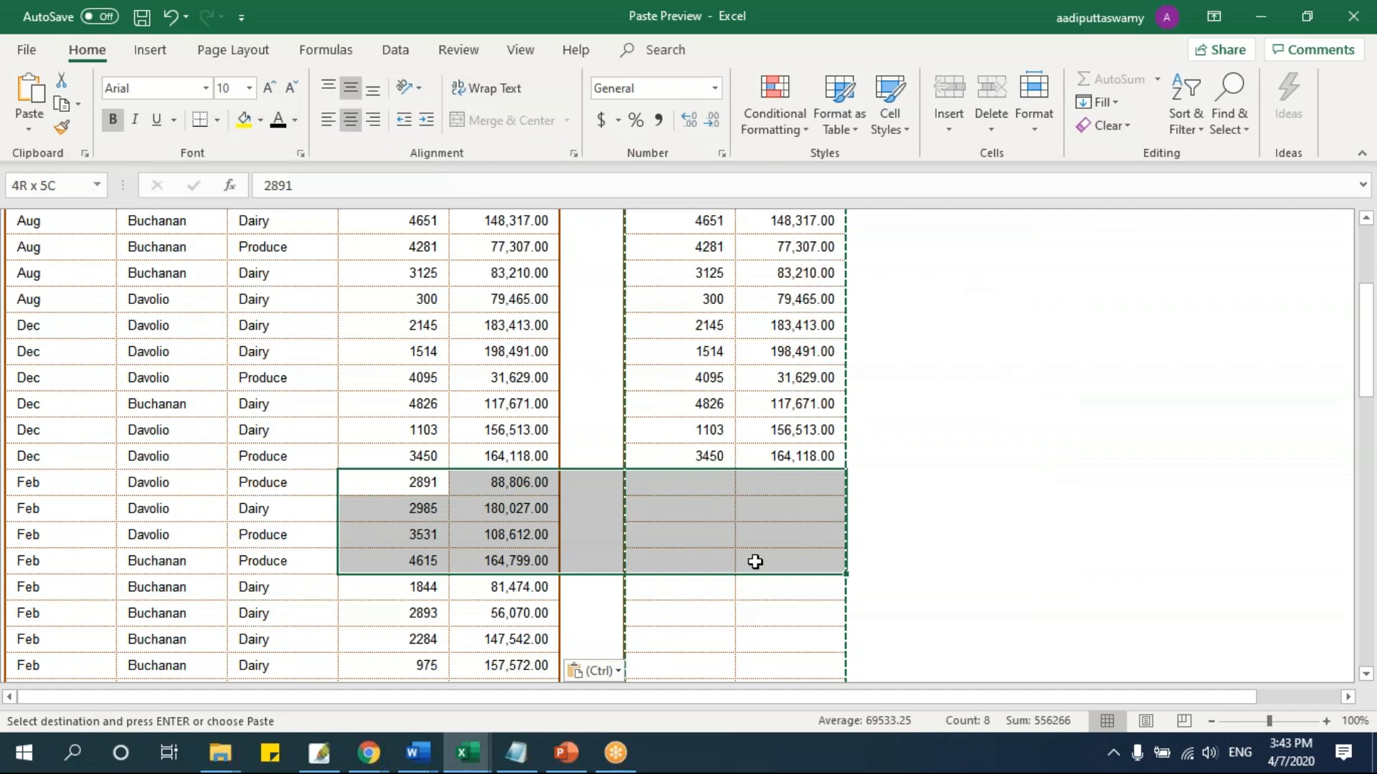
scroll(833, 578, "down", 5)
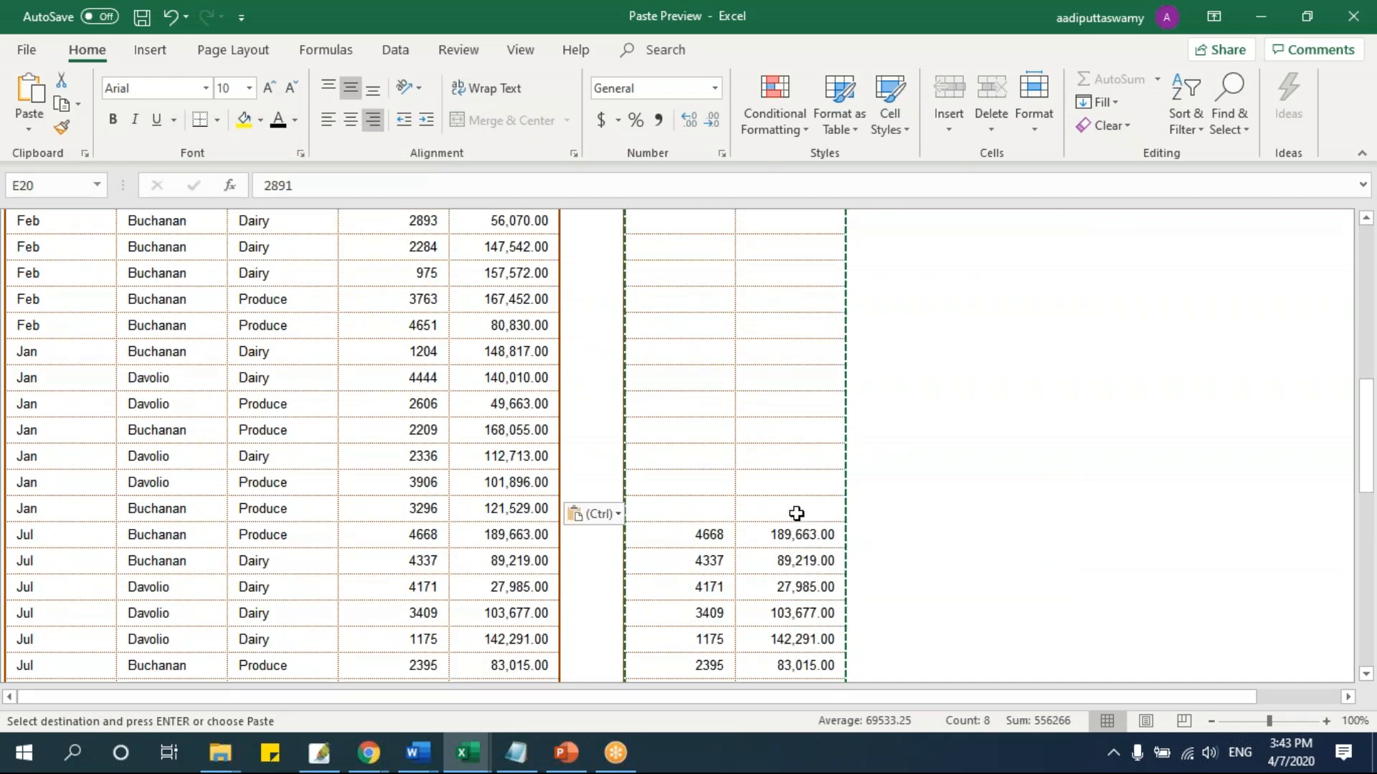
left_click(796, 514, "shift")
scroll(796, 514, "up", 3)
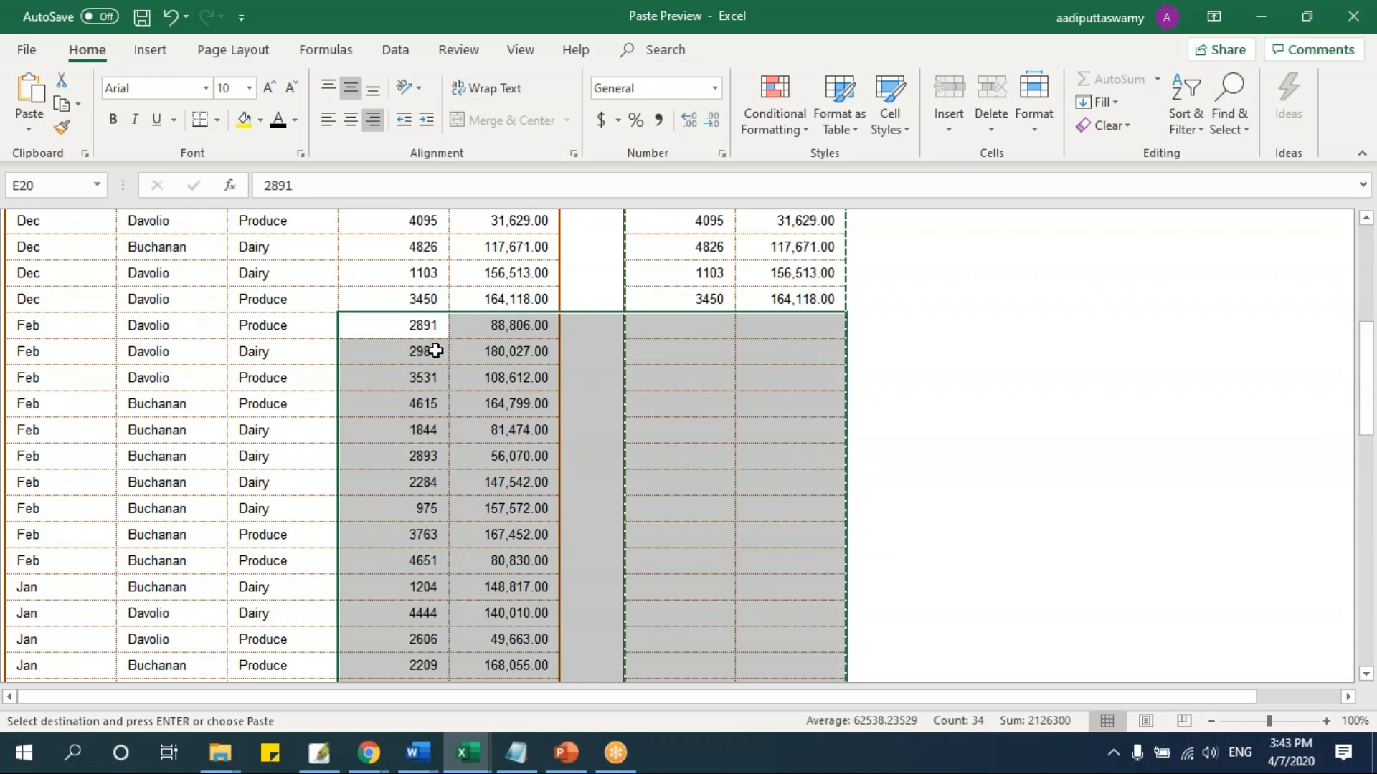
scroll(435, 350, "down", 1)
scroll(435, 351, "up", 7)
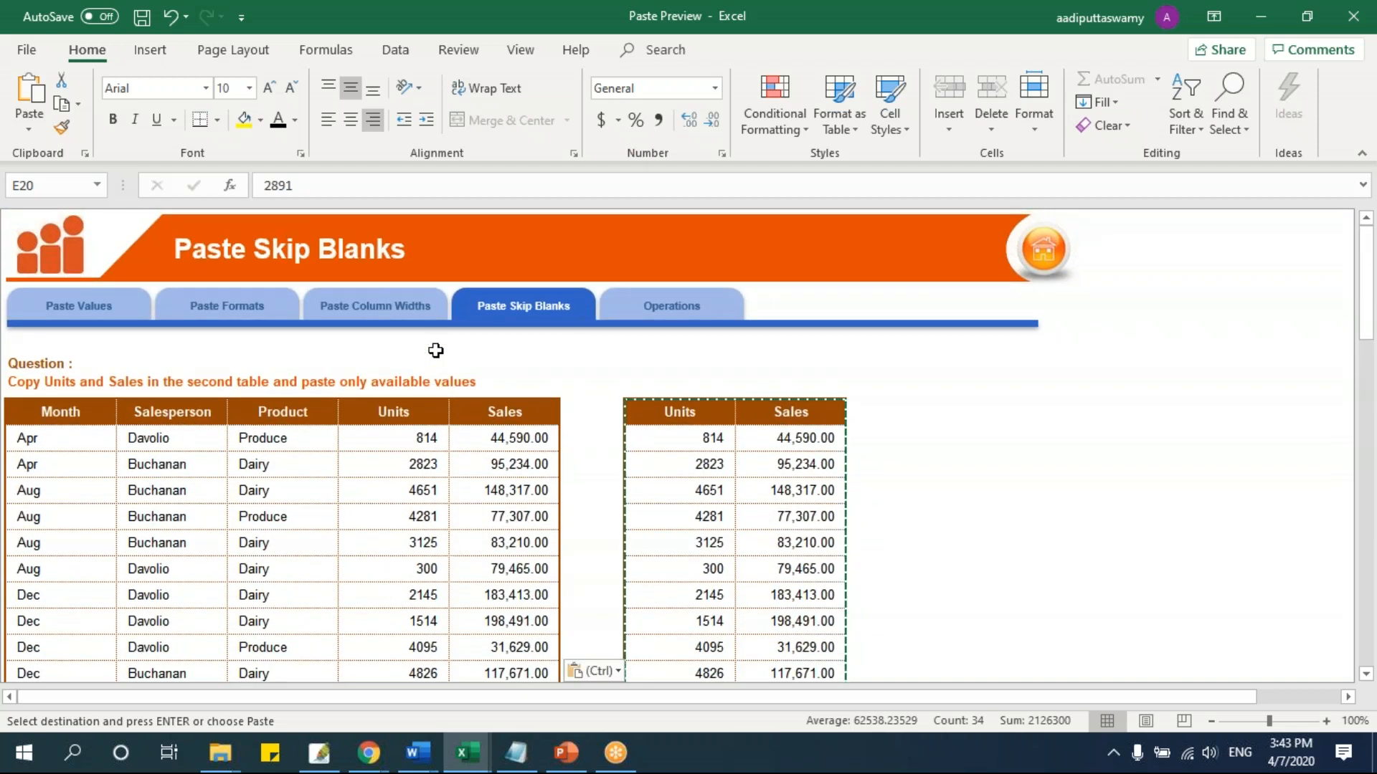
scroll(707, 427, "down", 1)
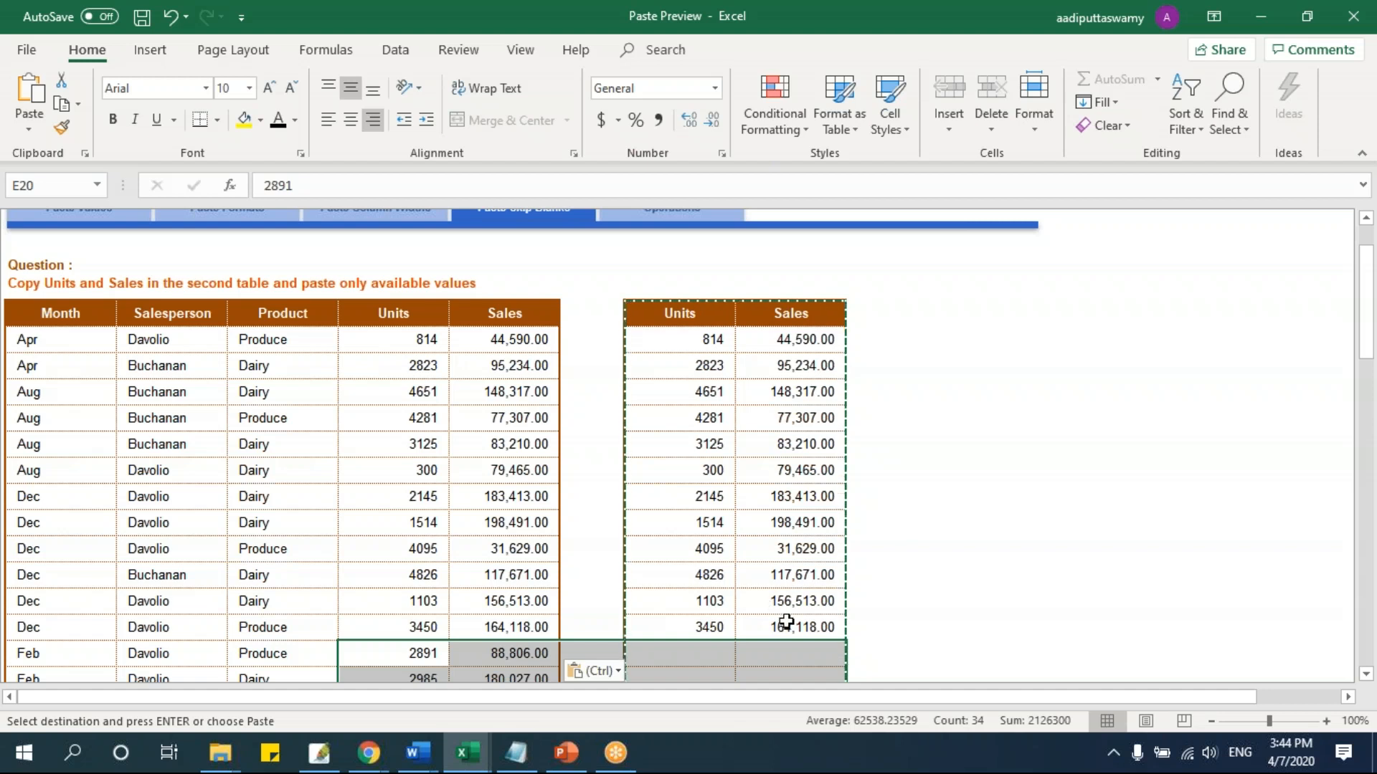
left_click(888, 535)
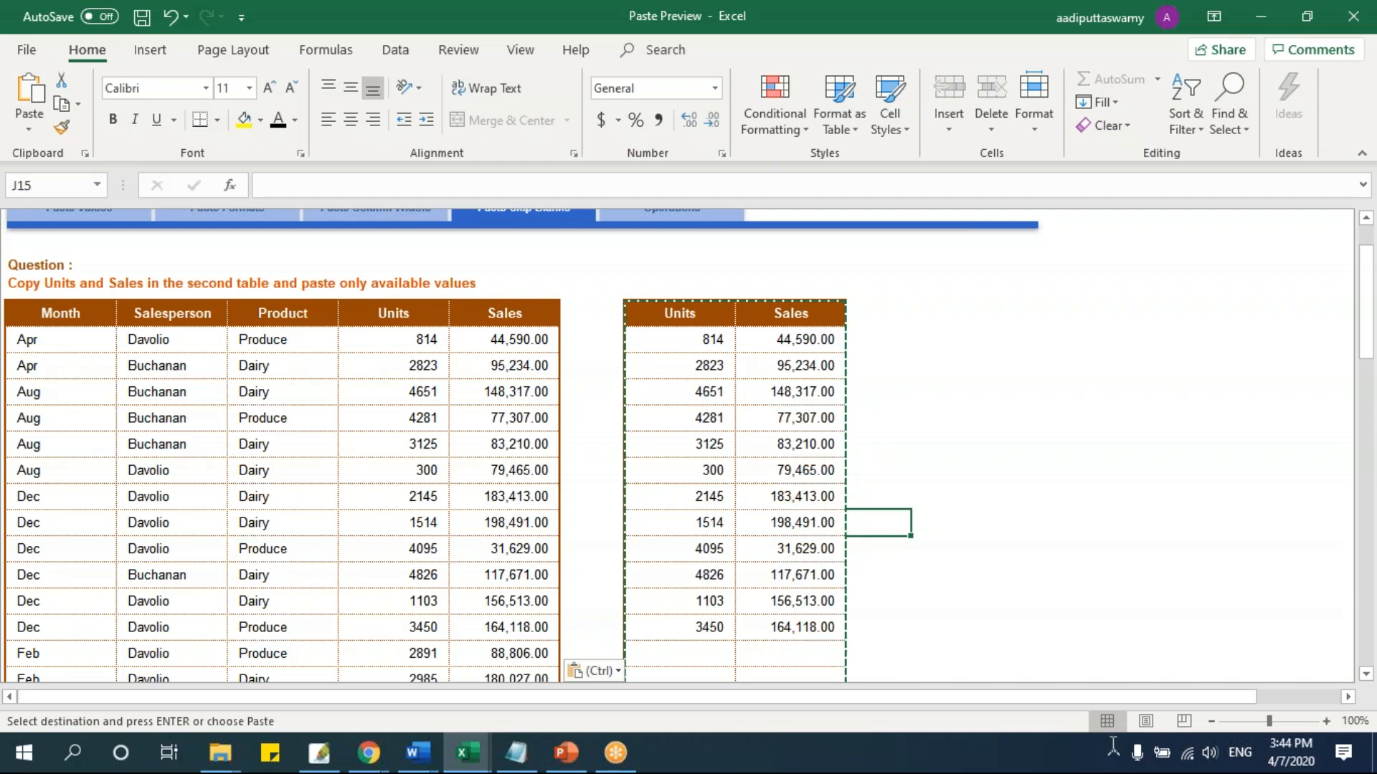
left_click(1071, 743)
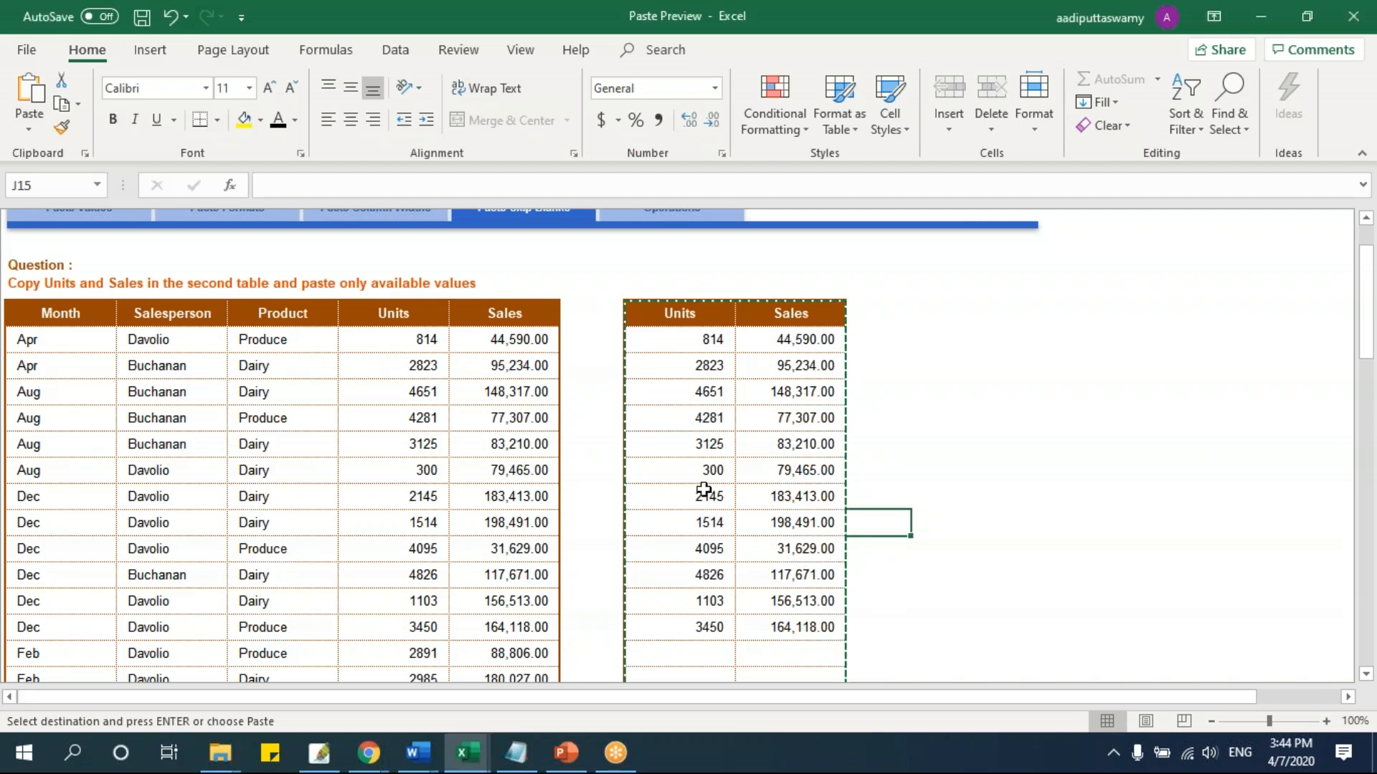
scroll(743, 534, "up", 2)
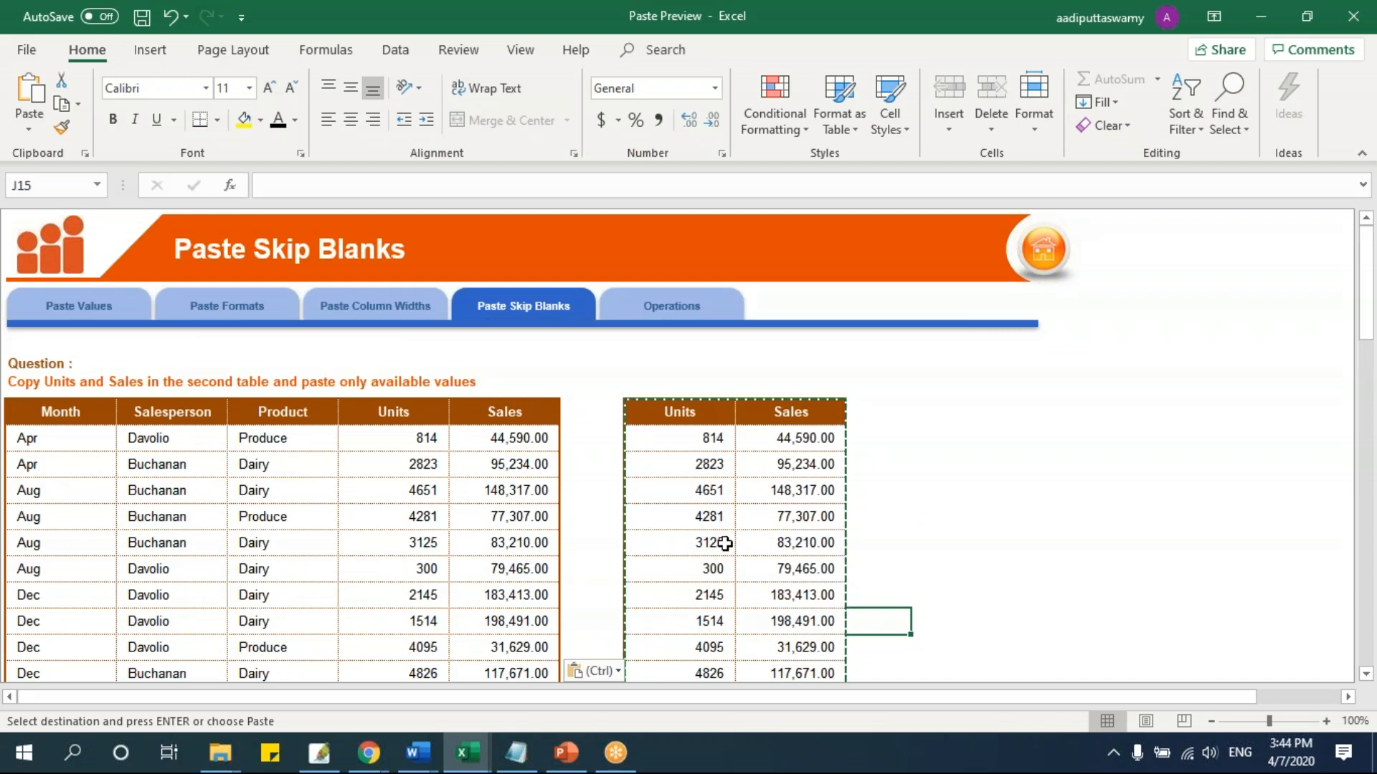
Open the Operations exercise and enter 123 in cell F7.
left_click(708, 314)
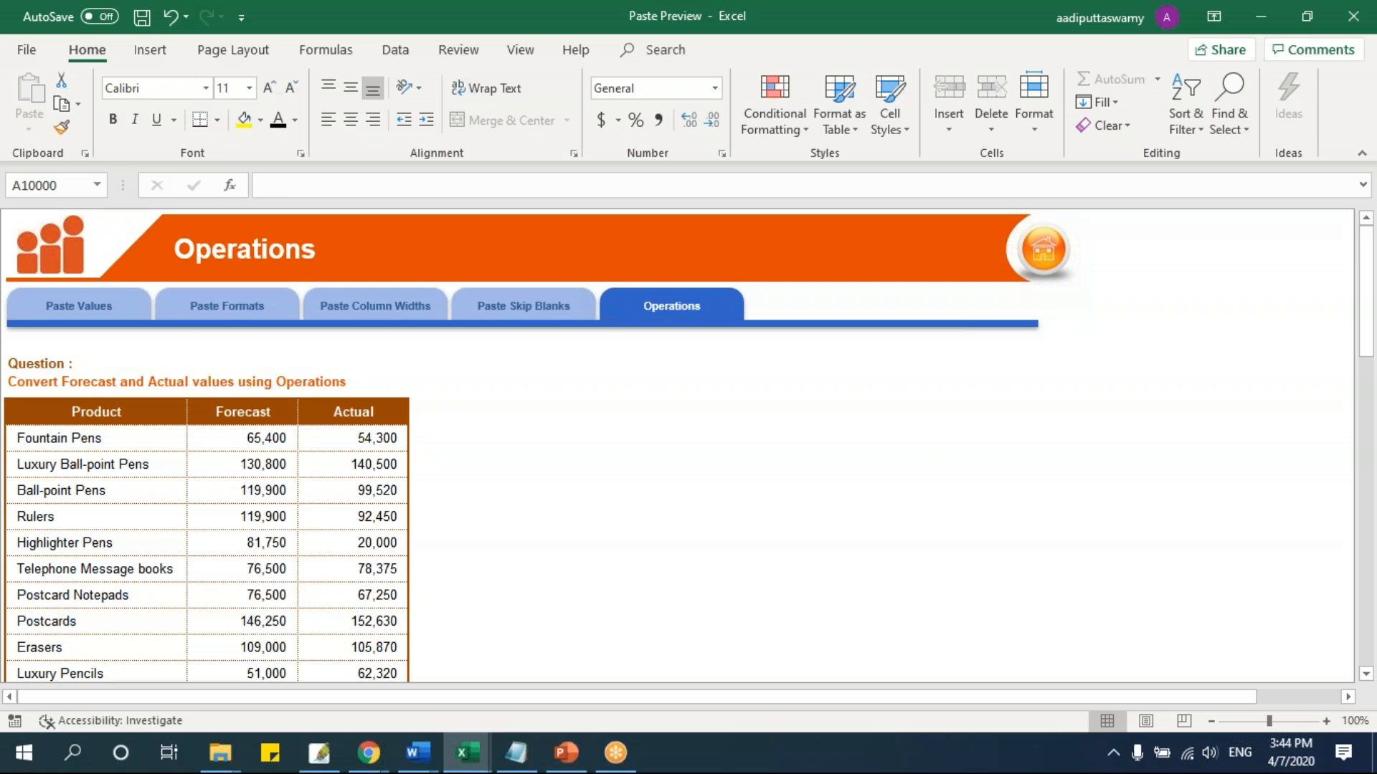
left_click(479, 439)
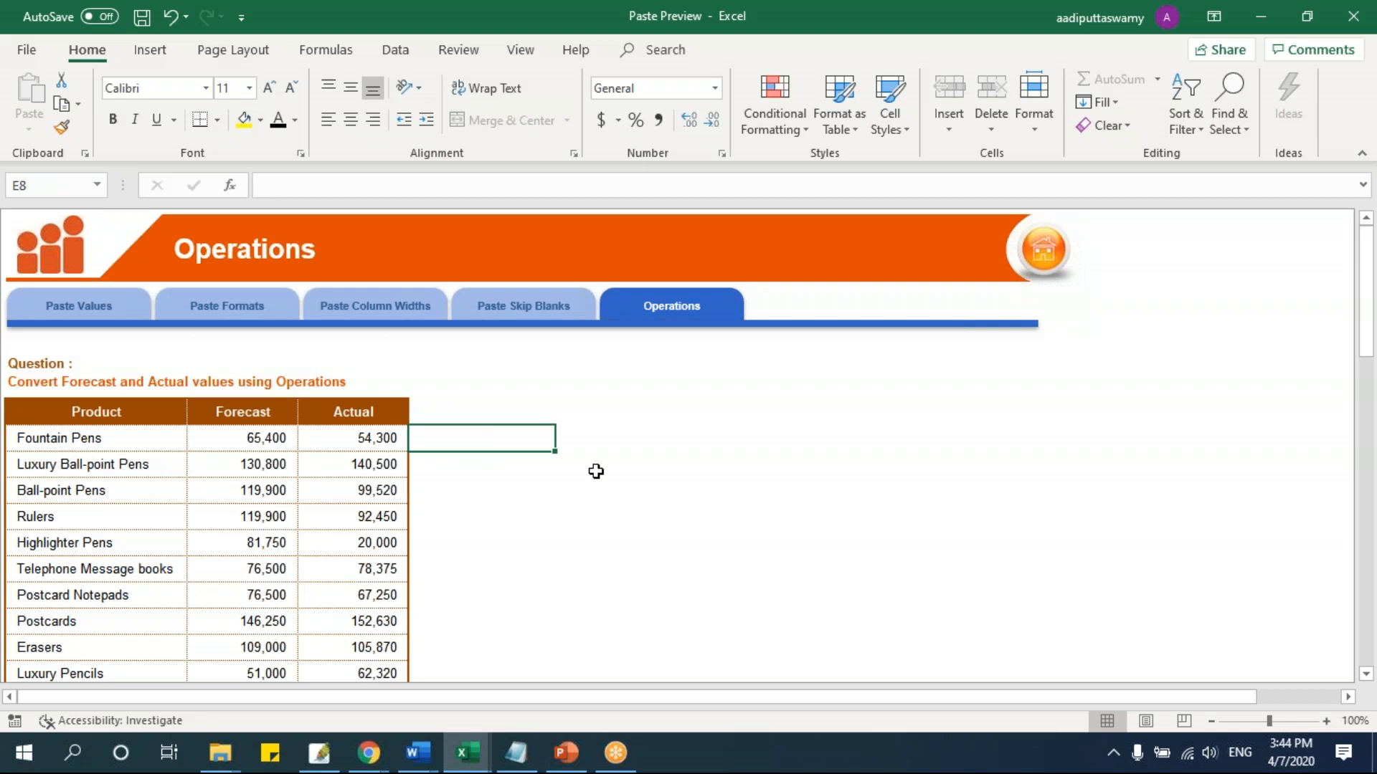
key("Up")
key("Right")
type("123")
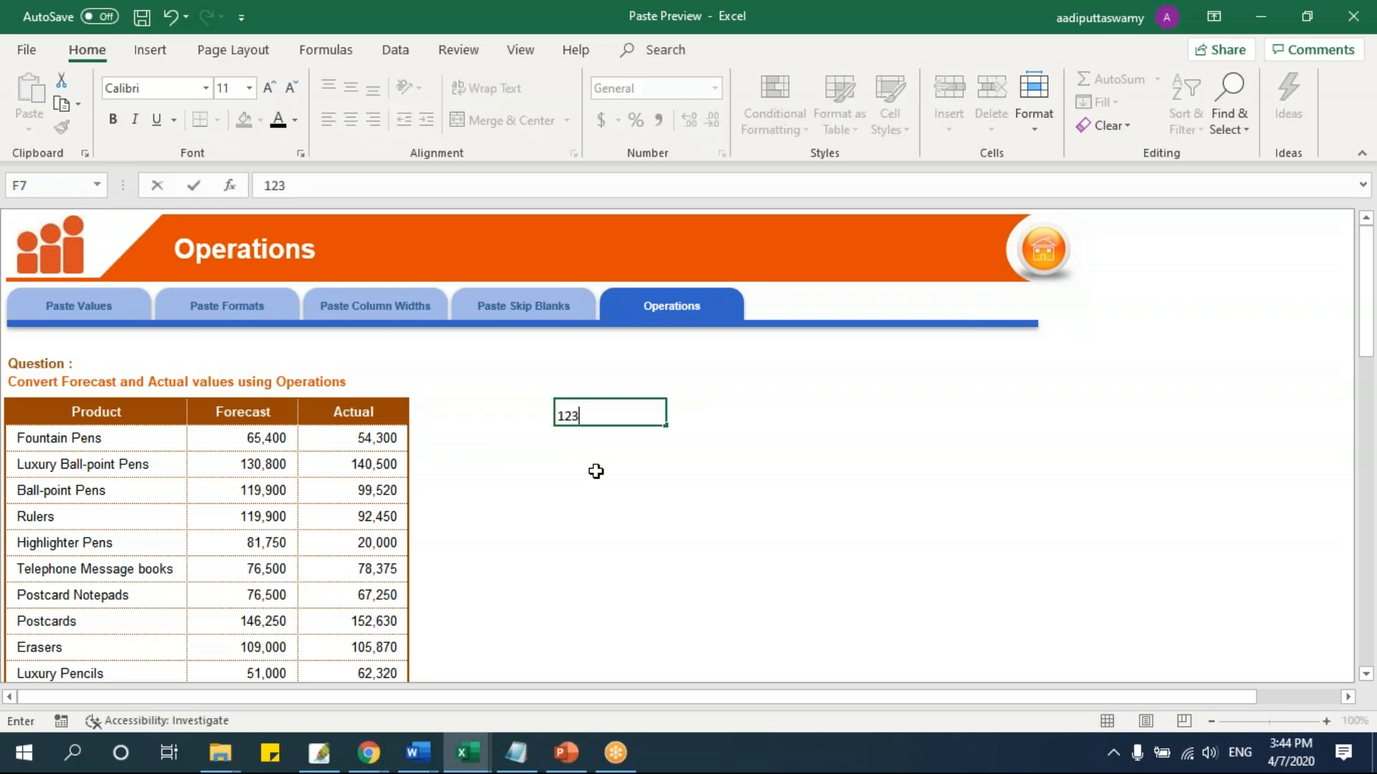
key("Return")
Enter the formula =D8/123 in E8 and fill it down to E17.
key("Left")
type("=")
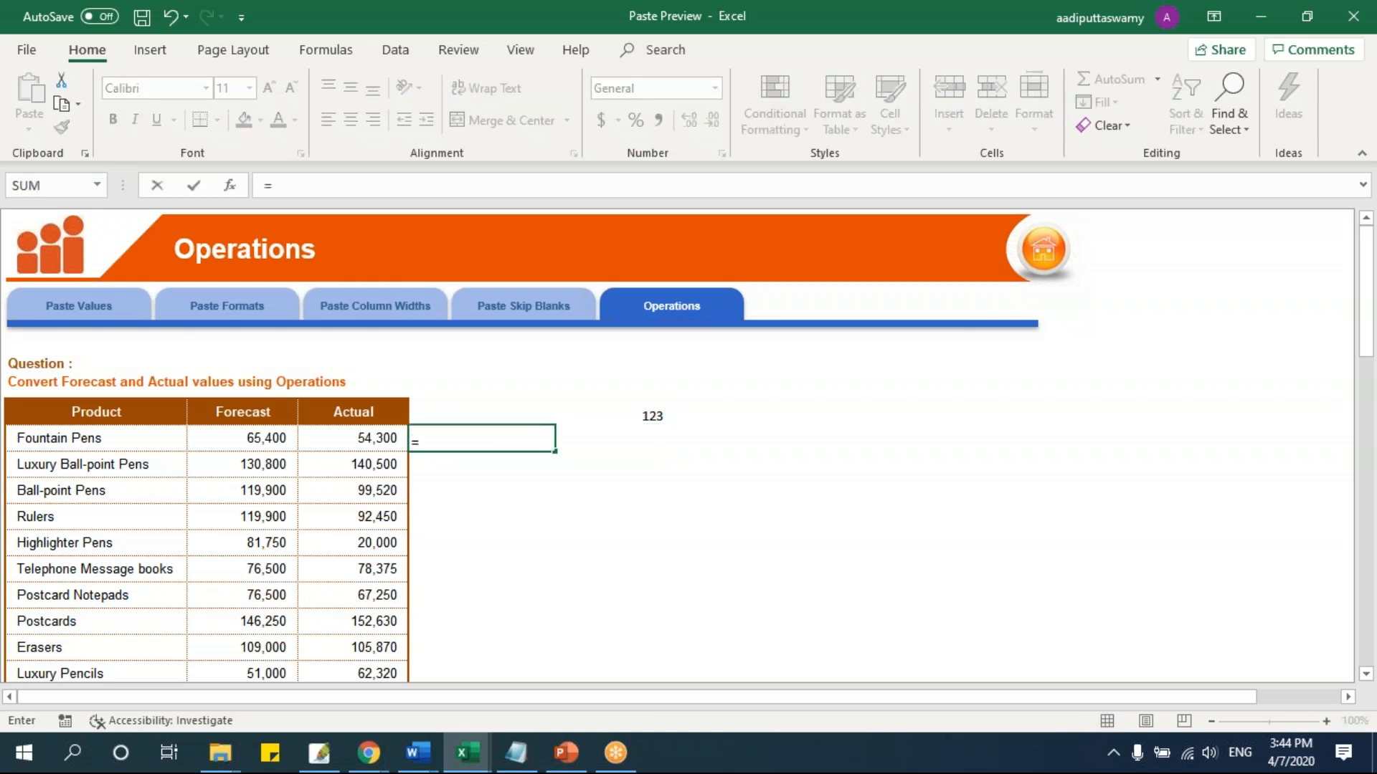
key("Left")
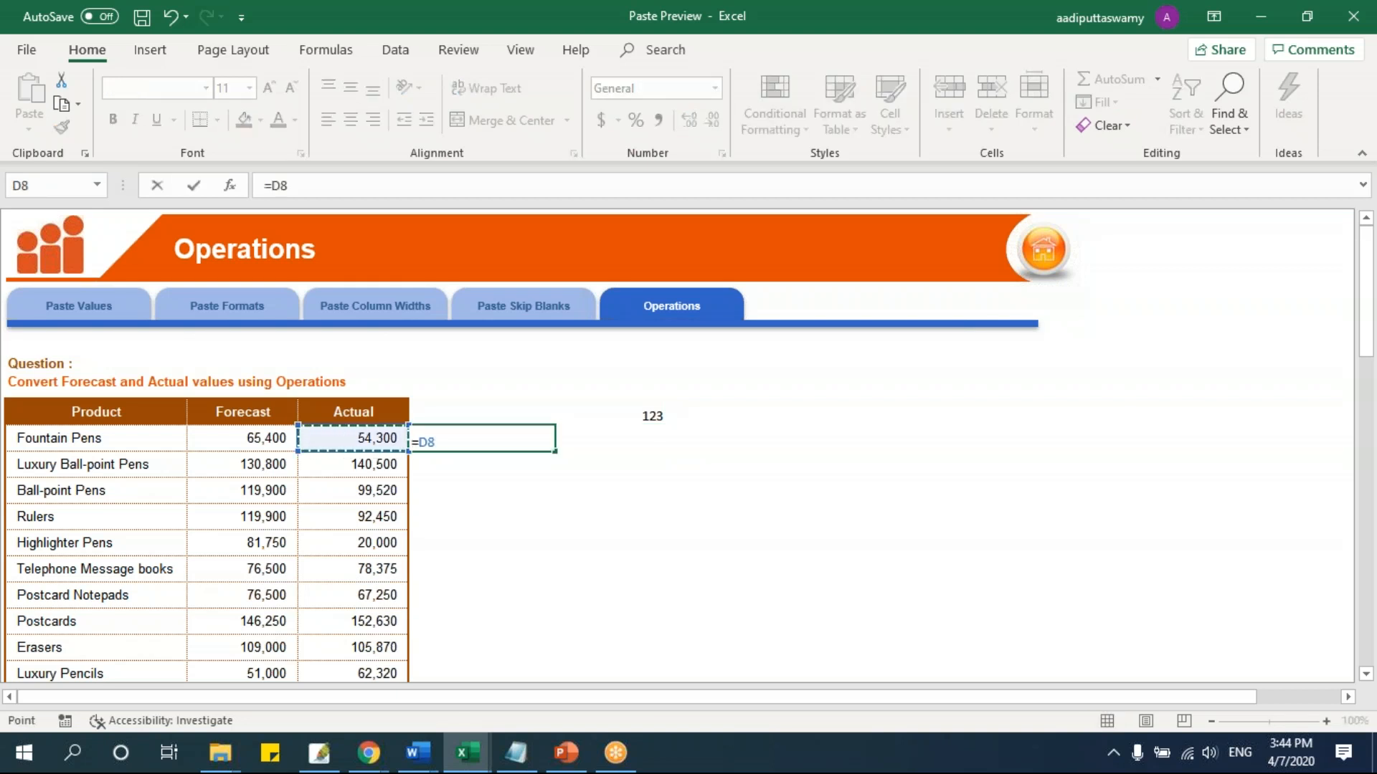
type("/123")
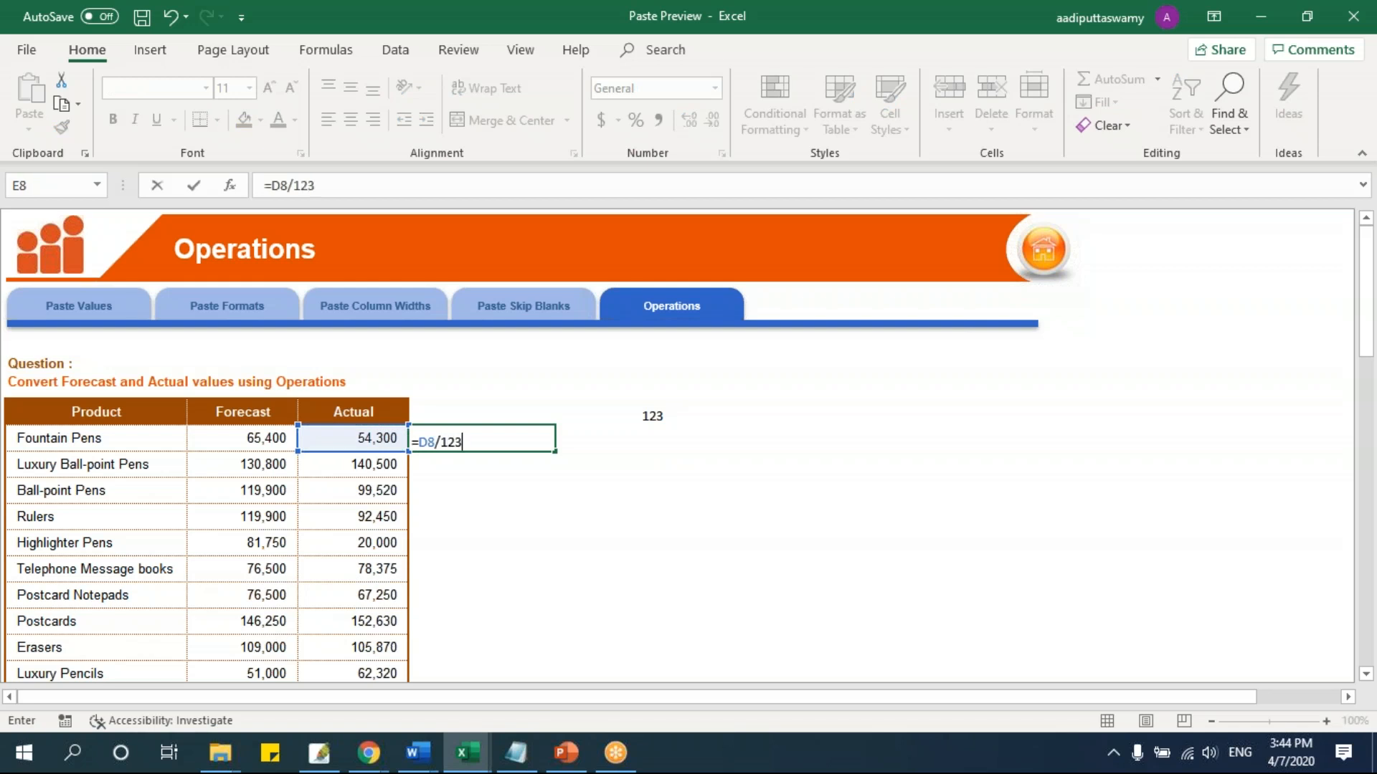
key("Return")
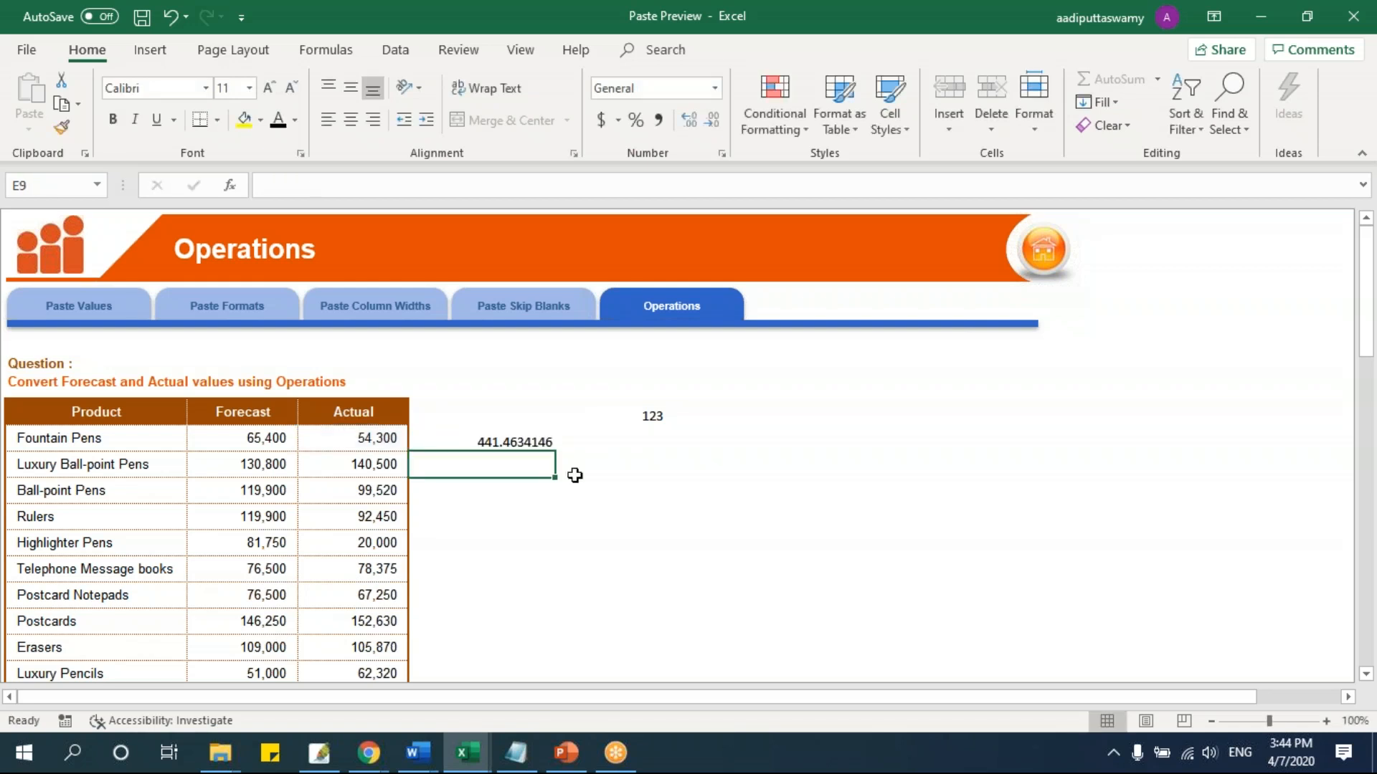
left_click(471, 439)
left_click_drag(554, 451, 557, 676)
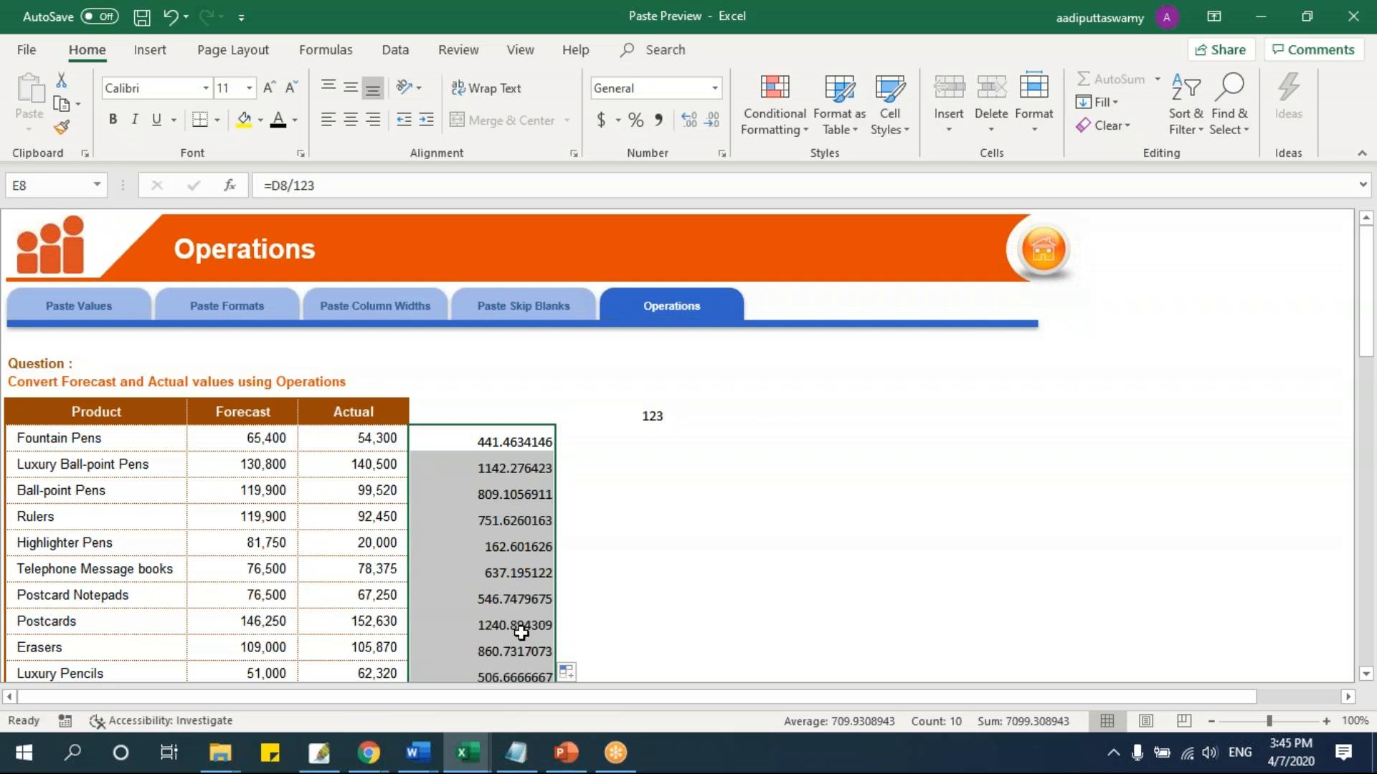
Clear the division formulas from E8:E17 and select cell F7.
key("Delete")
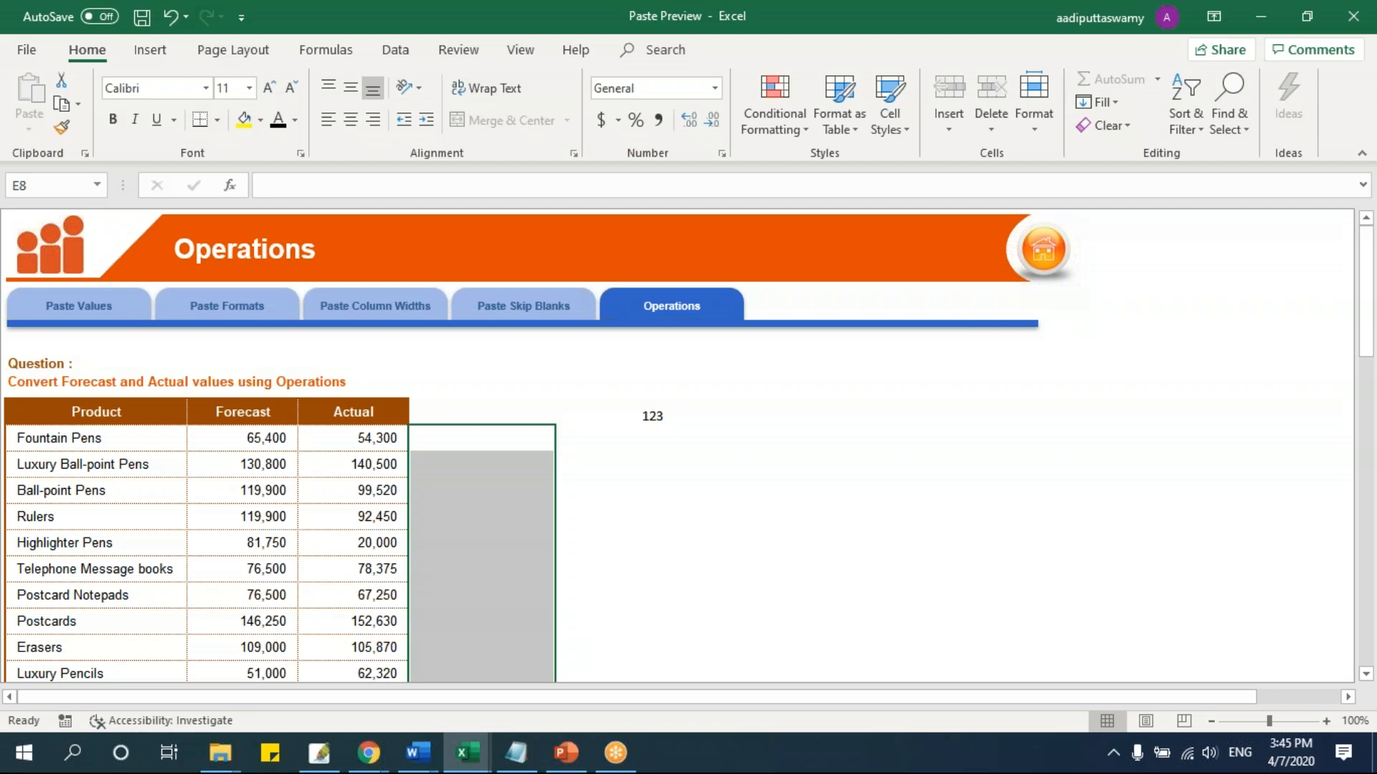
key("Up")
key("Right")
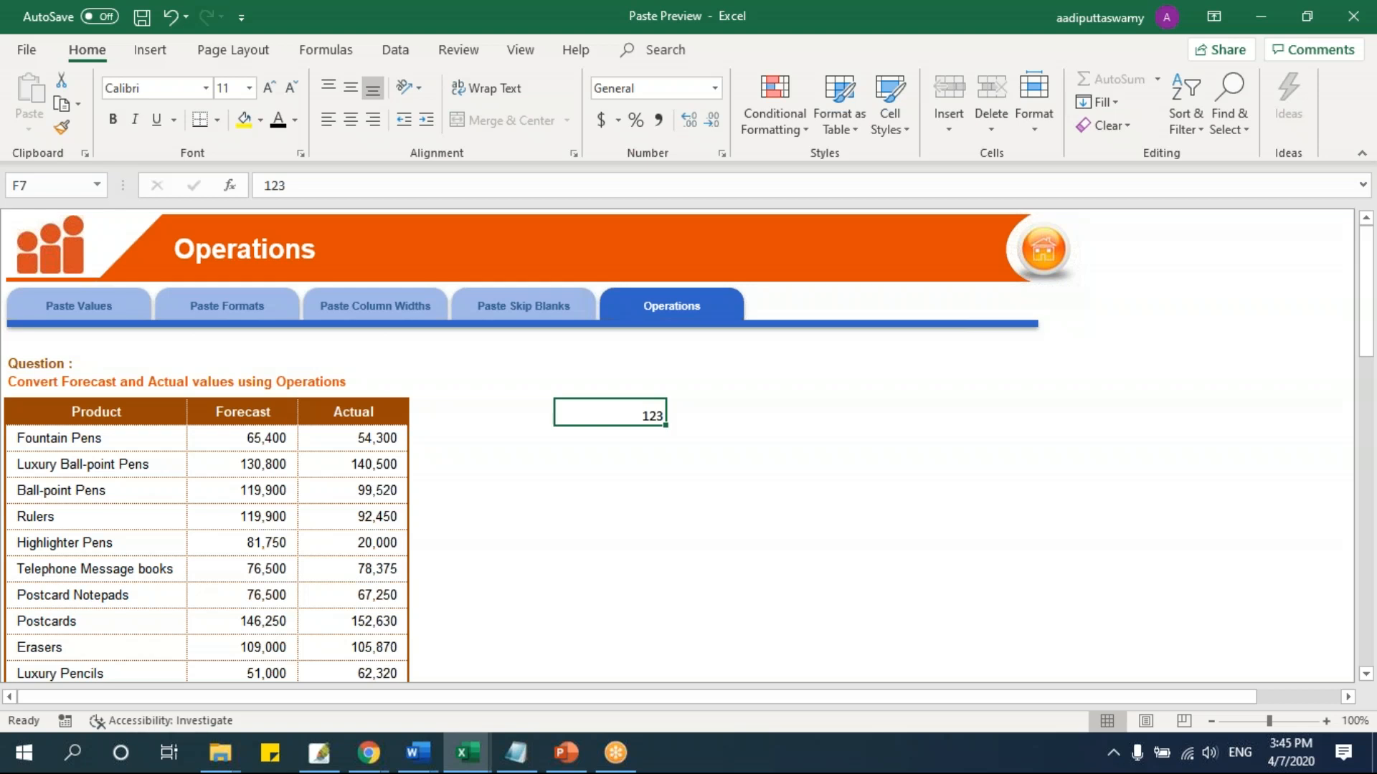
Divide the Actual values in D8:D25 by the 123 in F7, using Paste Special with Values and Divide.
key("ctrl+c")
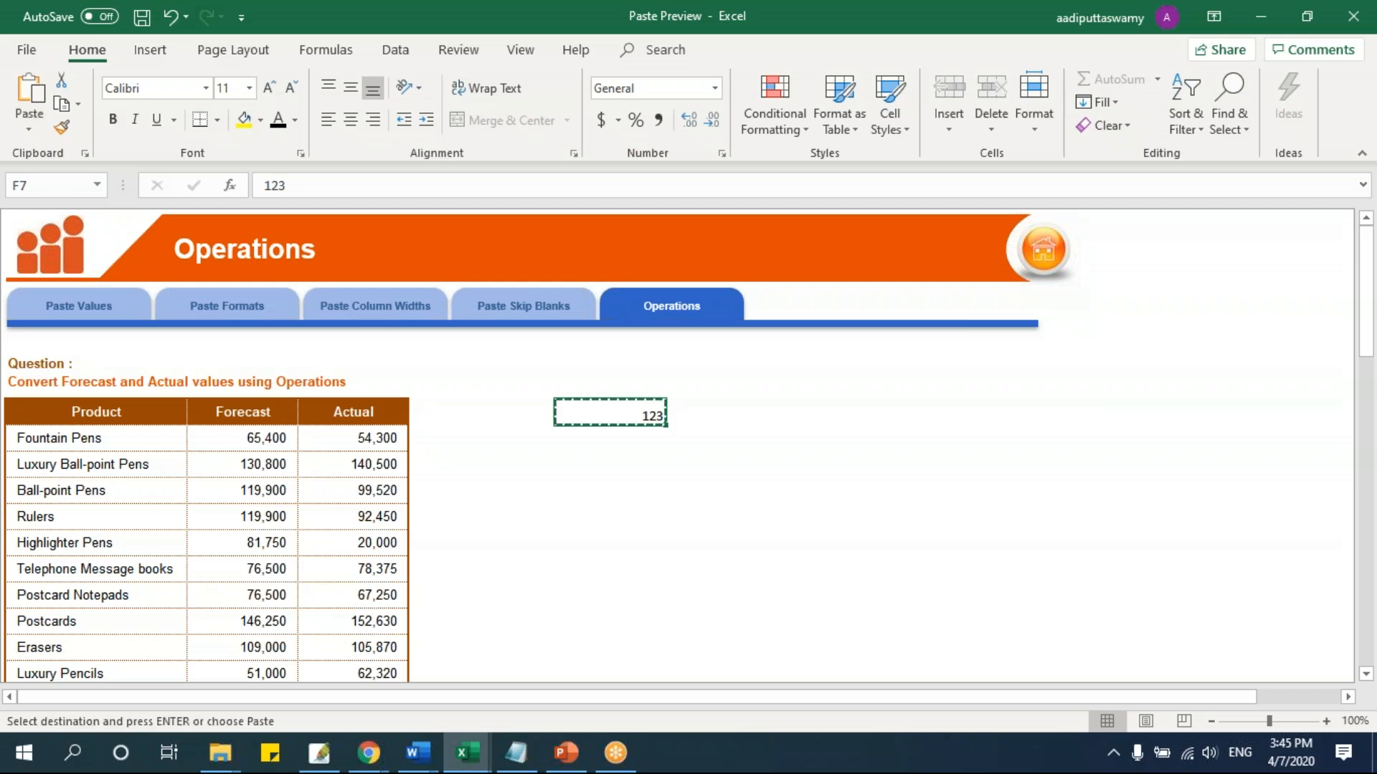
left_click(379, 442)
scroll(435, 516, "down", 5)
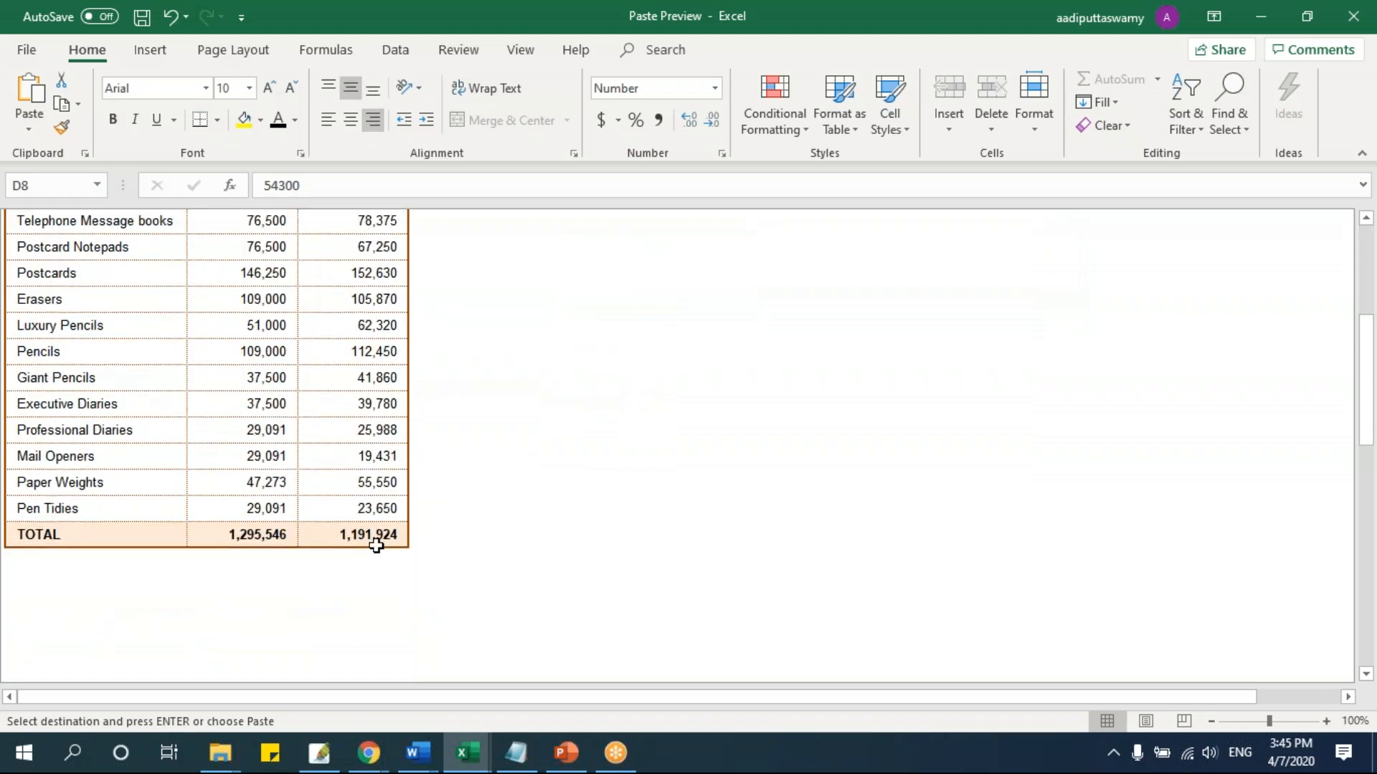
left_click(385, 539, "shift")
scroll(633, 524, "up", 3)
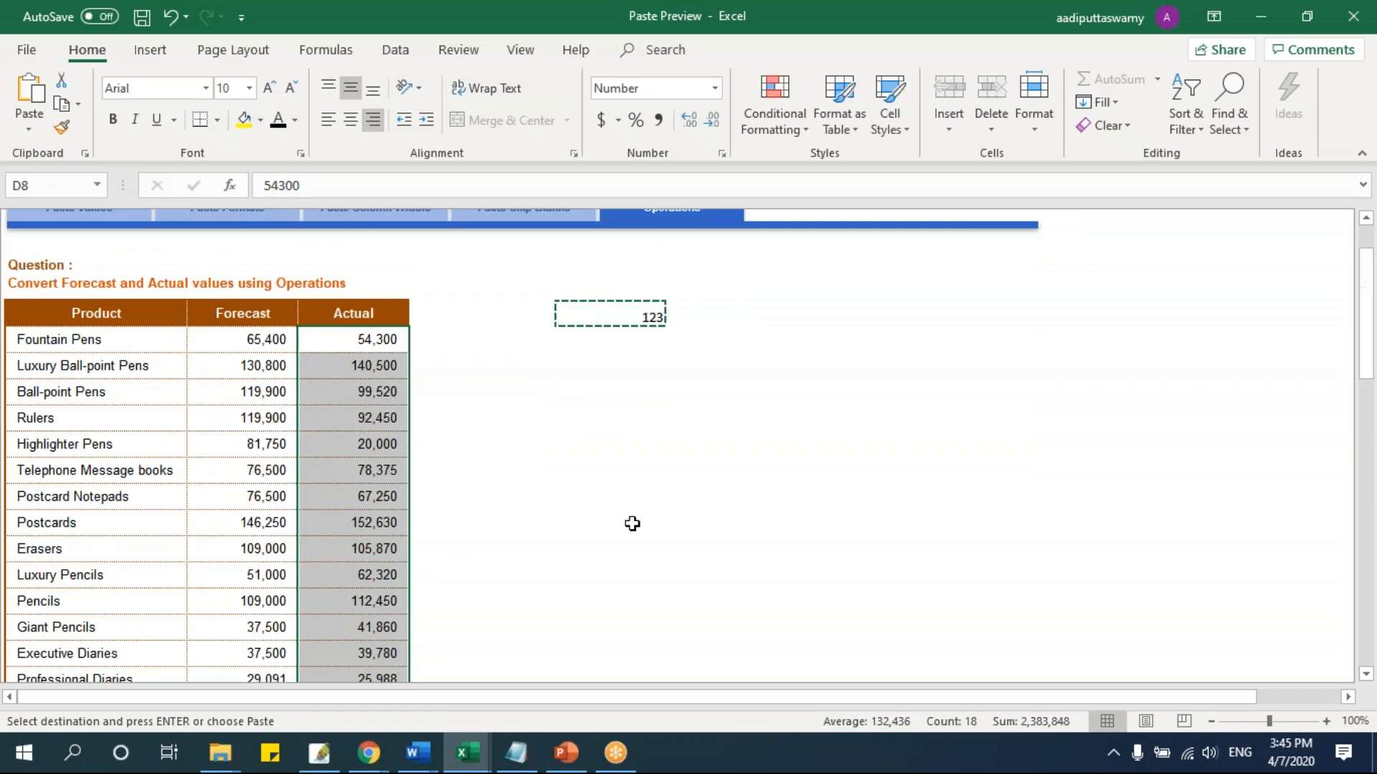
key("ctrl+alt+v")
left_click_drag(314, 158, 717, 369)
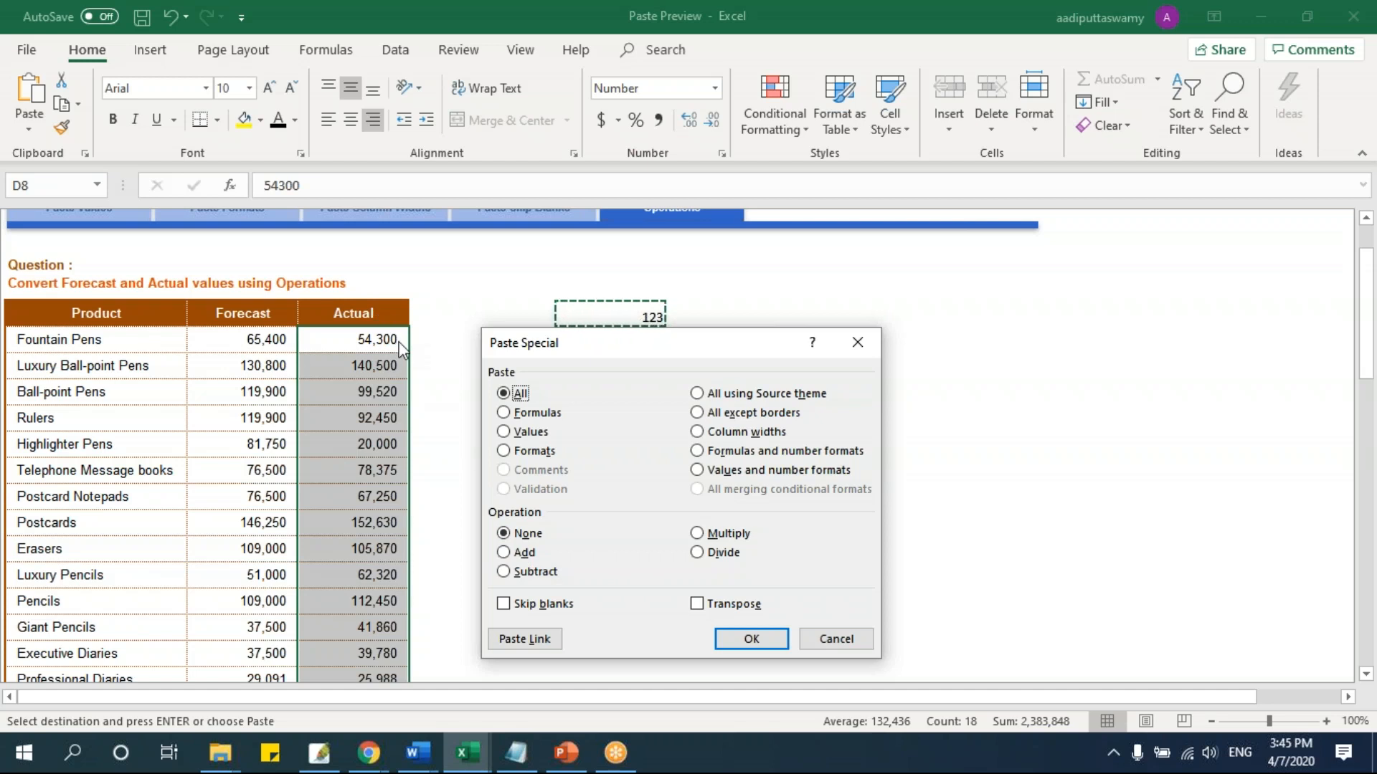
left_click(722, 557)
left_click(541, 433)
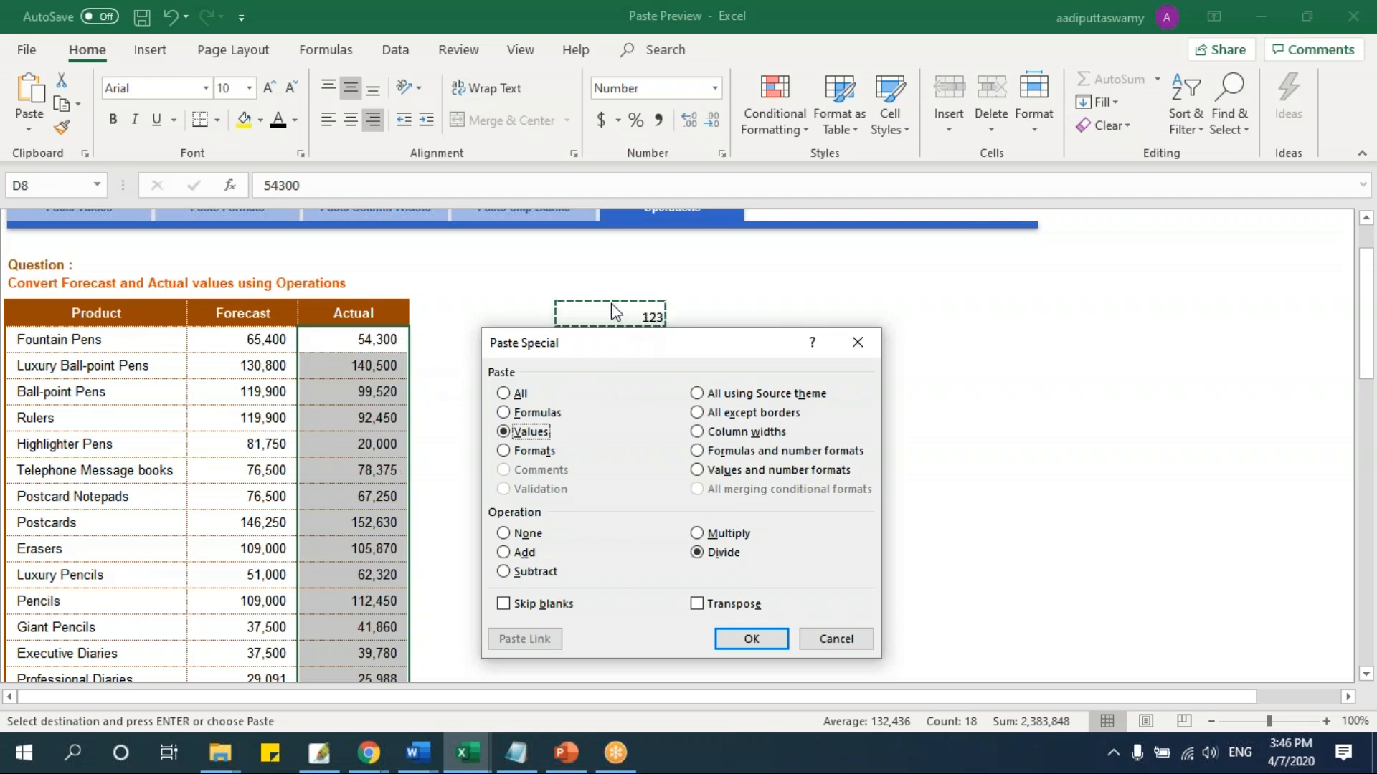
left_click(751, 639)
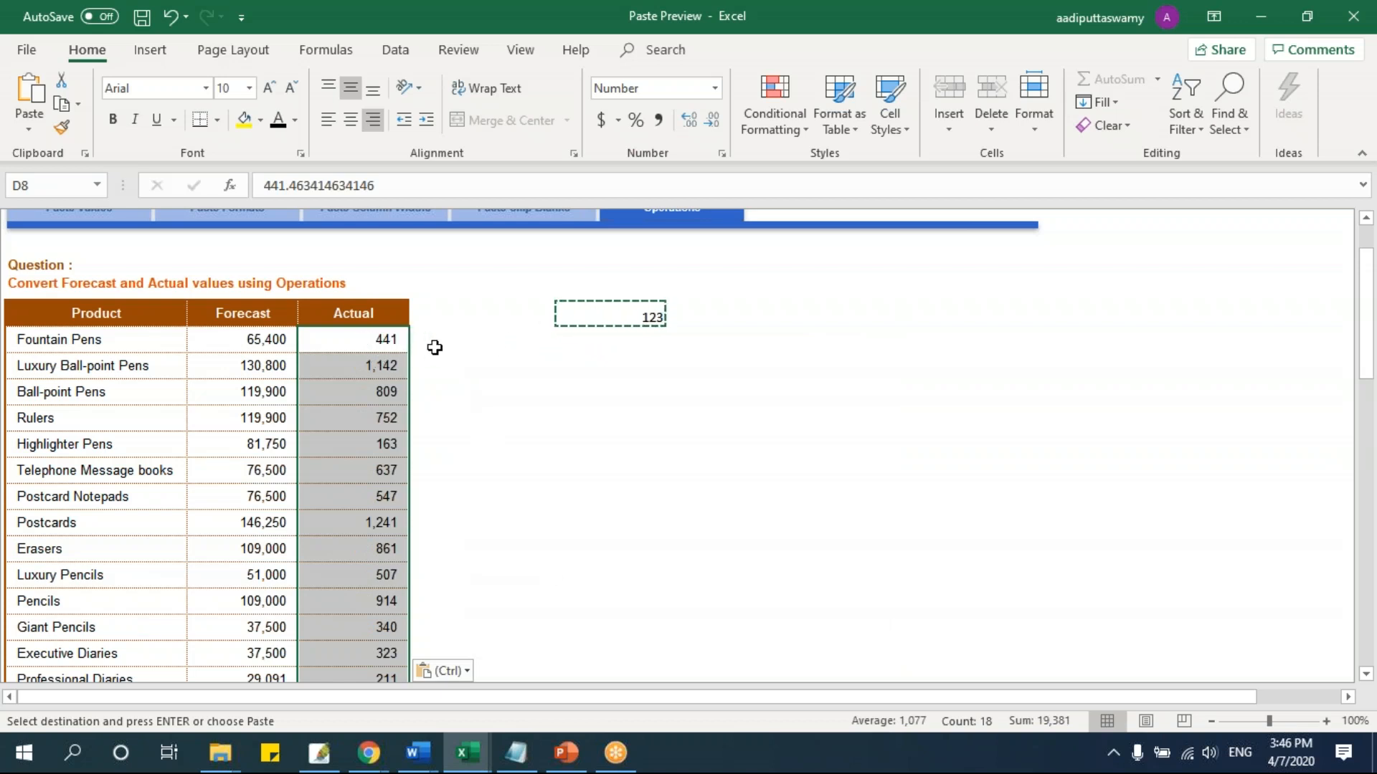
Check the divided Actual values in D8 and D9 against the divisor in F7.
left_click(367, 359)
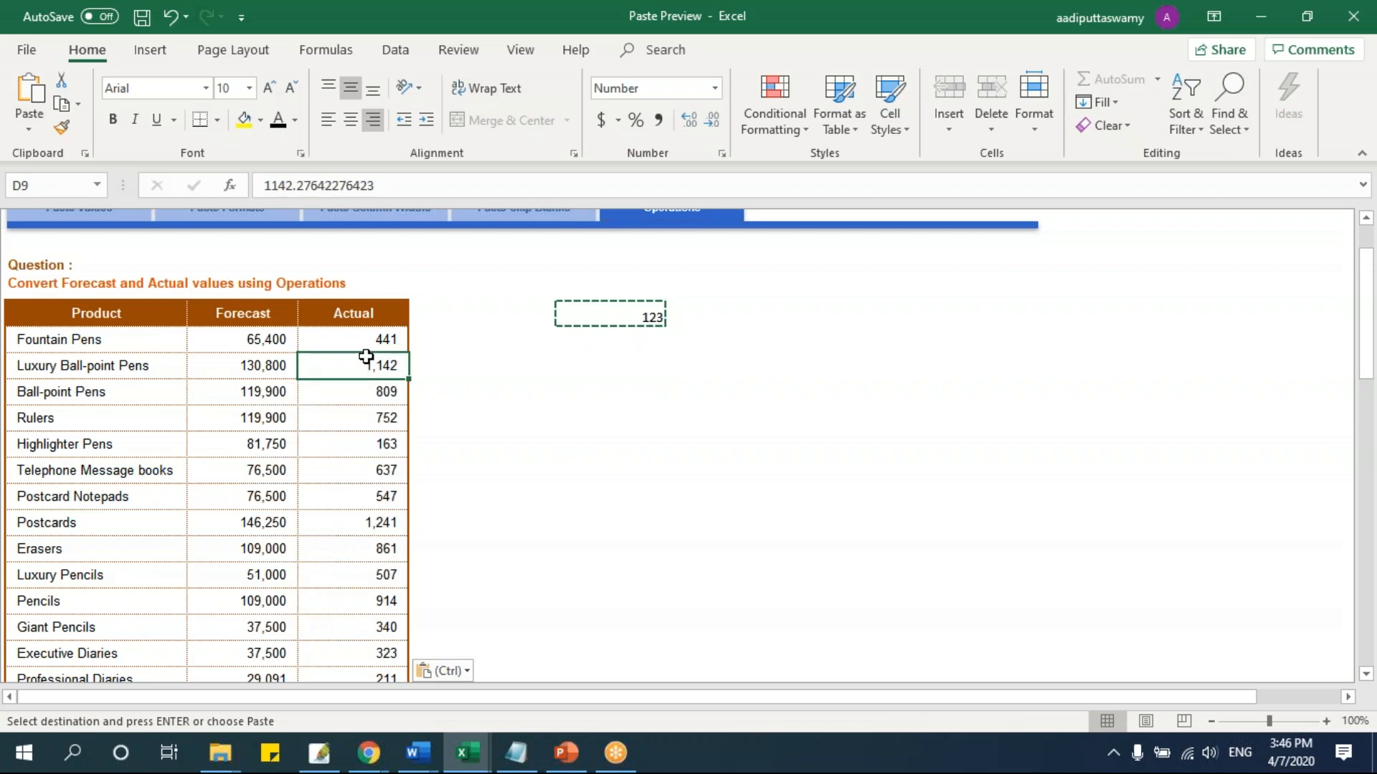
left_click(373, 342)
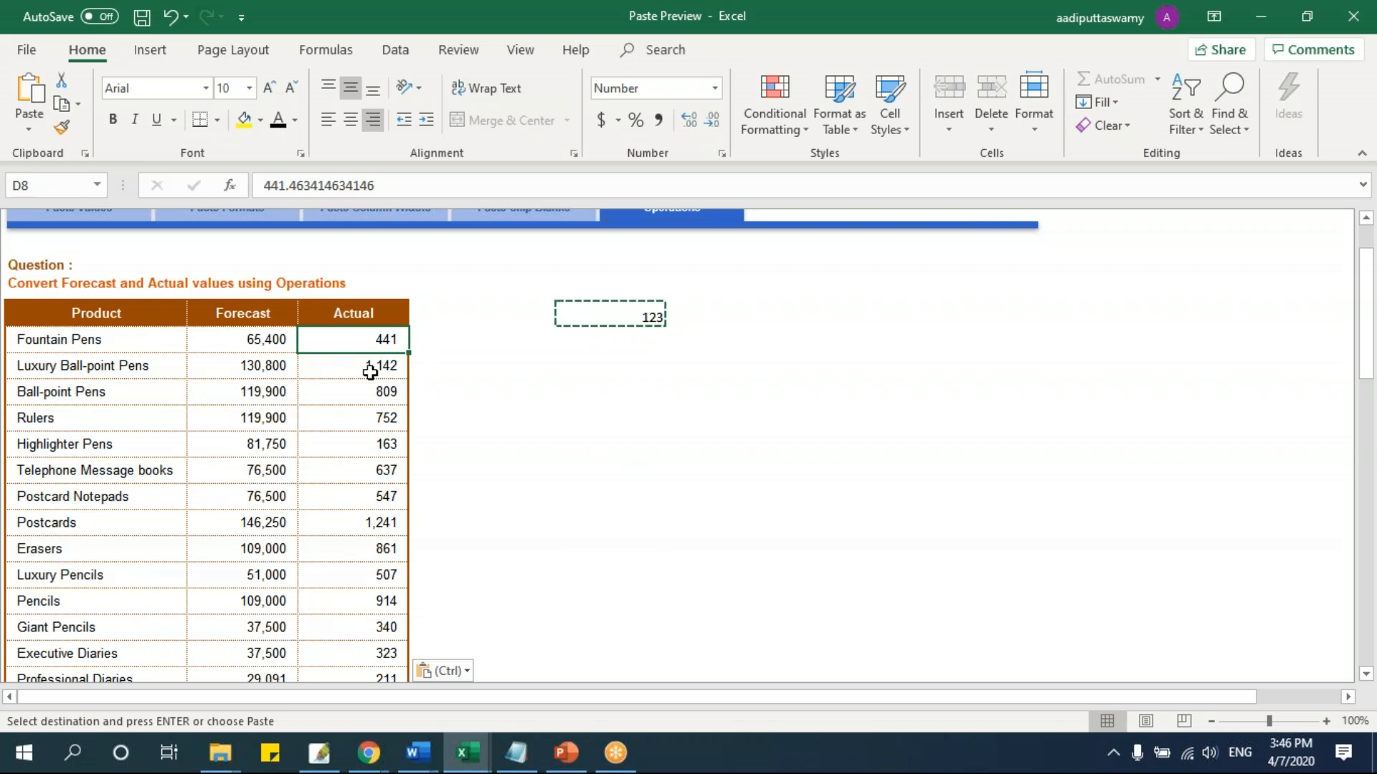
left_click(433, 344)
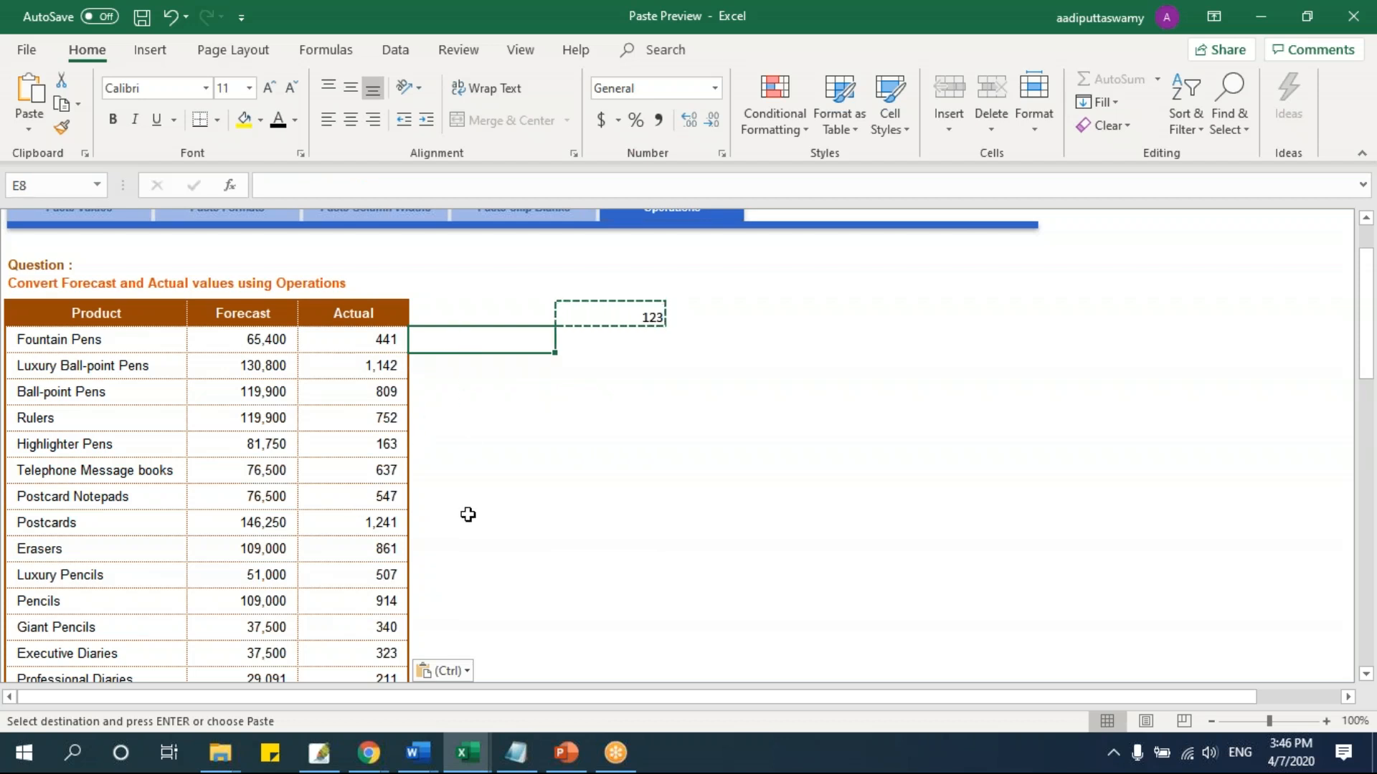
left_click(606, 313)
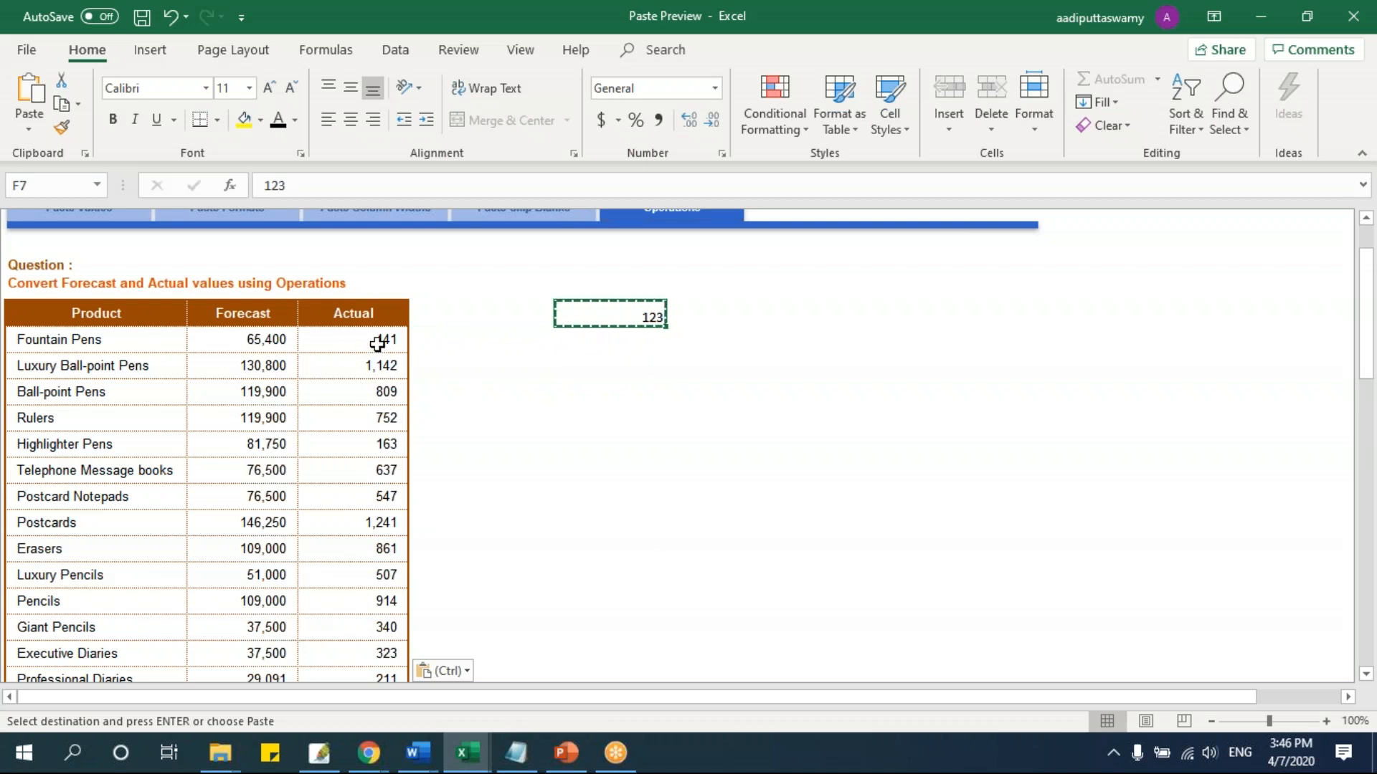
left_click_drag(378, 340, 398, 529)
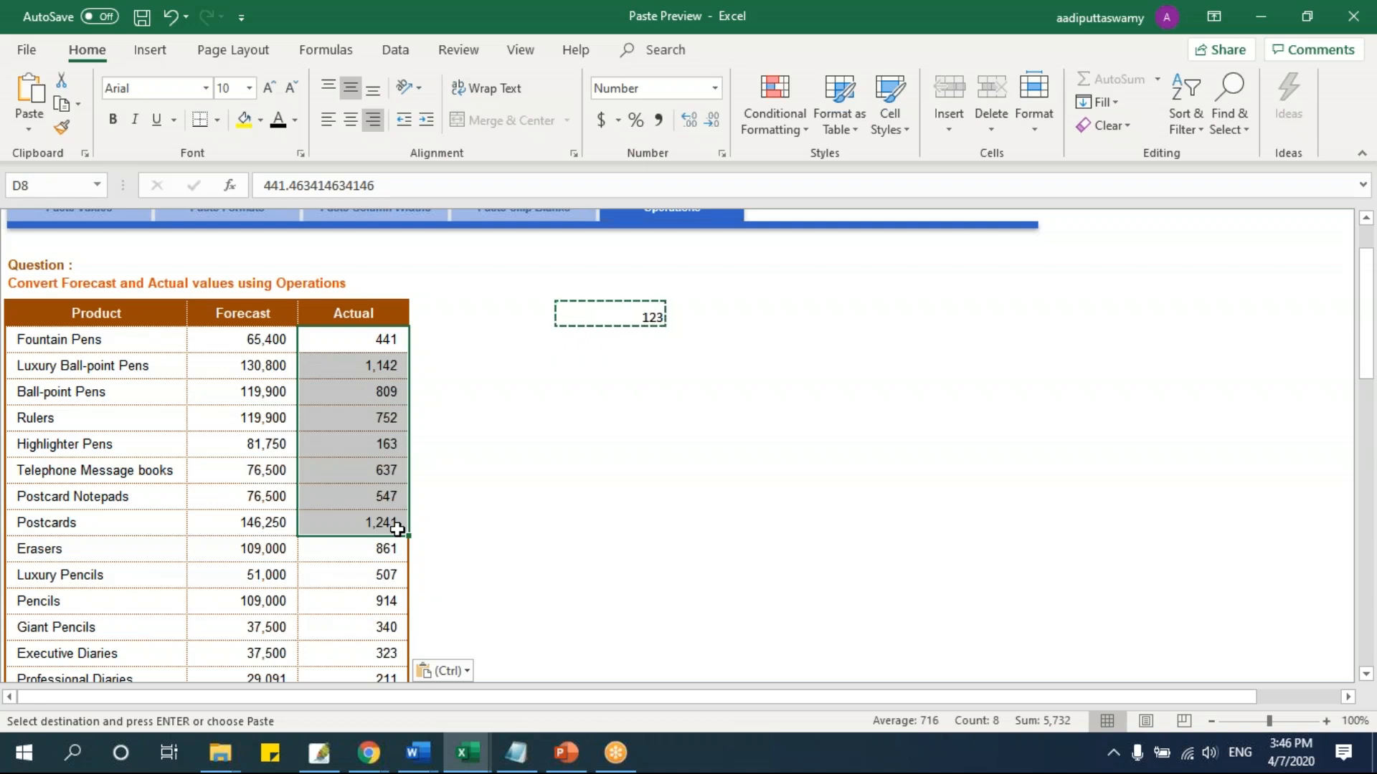
left_click(541, 449)
Copy the whole Product, Forecast and Actual table in B7:D25, including the header and TOTAL rows.
mouse_move(114, 314)
left_mouse_down()
mouse_move(160, 356)
mouse_move(401, 446)
left_mouse_up()
scroll(445, 468, "down", 3)
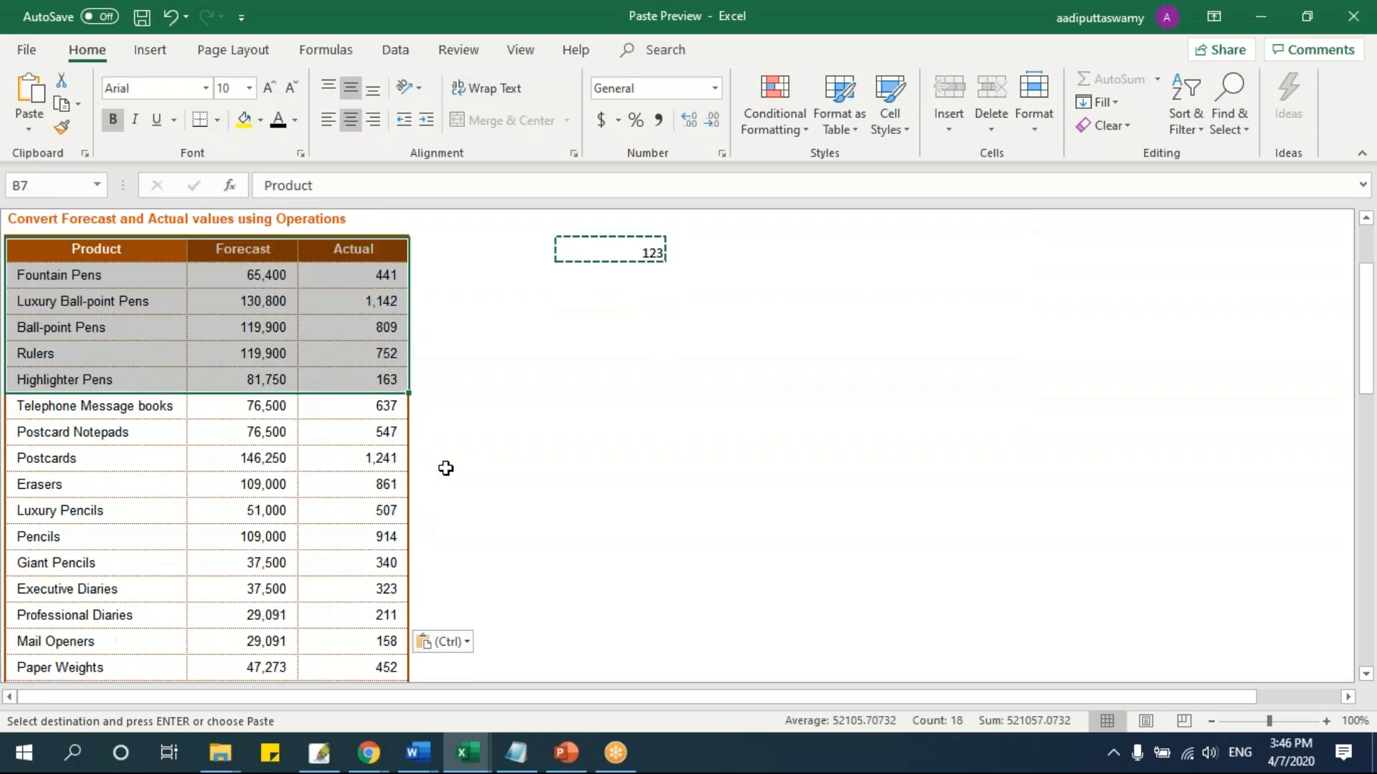
left_click(372, 532, "shift")
scroll(574, 492, "up", 4)
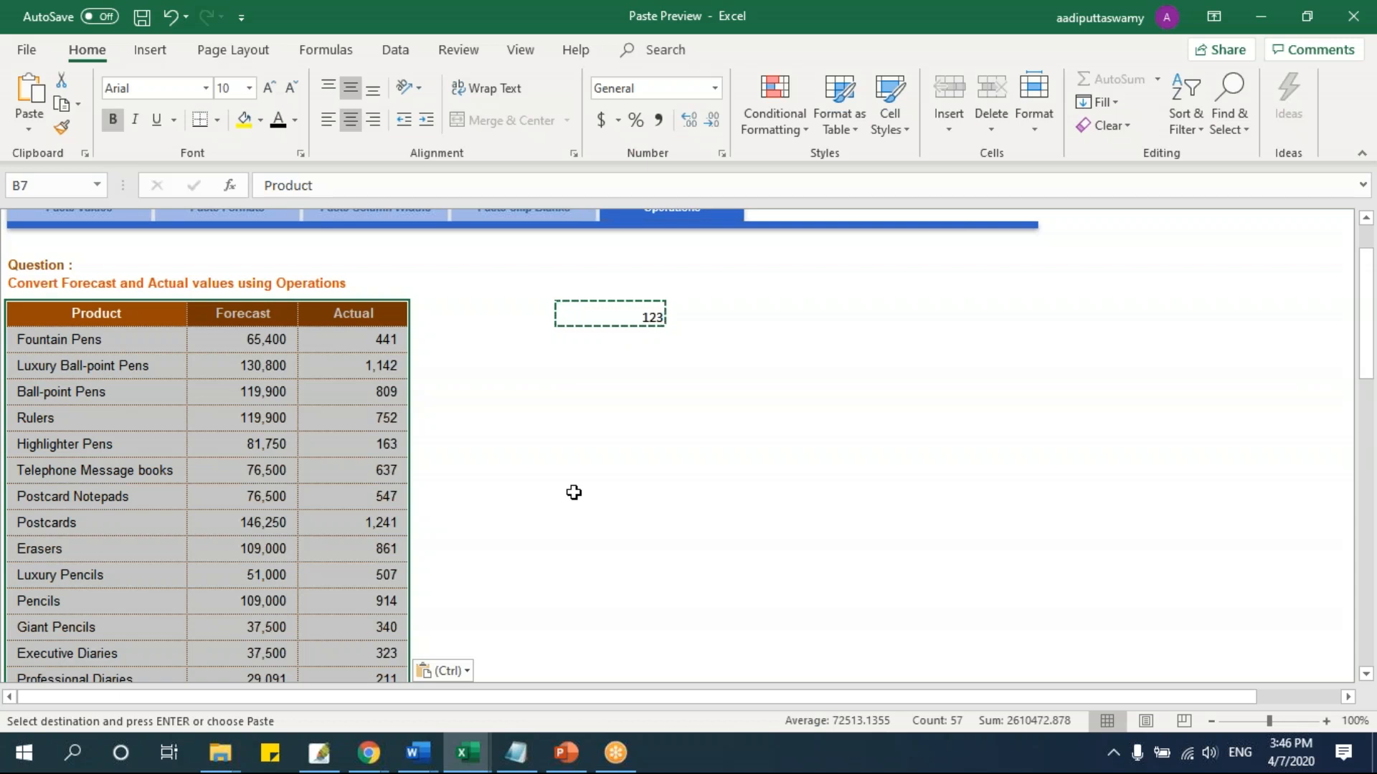
key("ctrl+c")
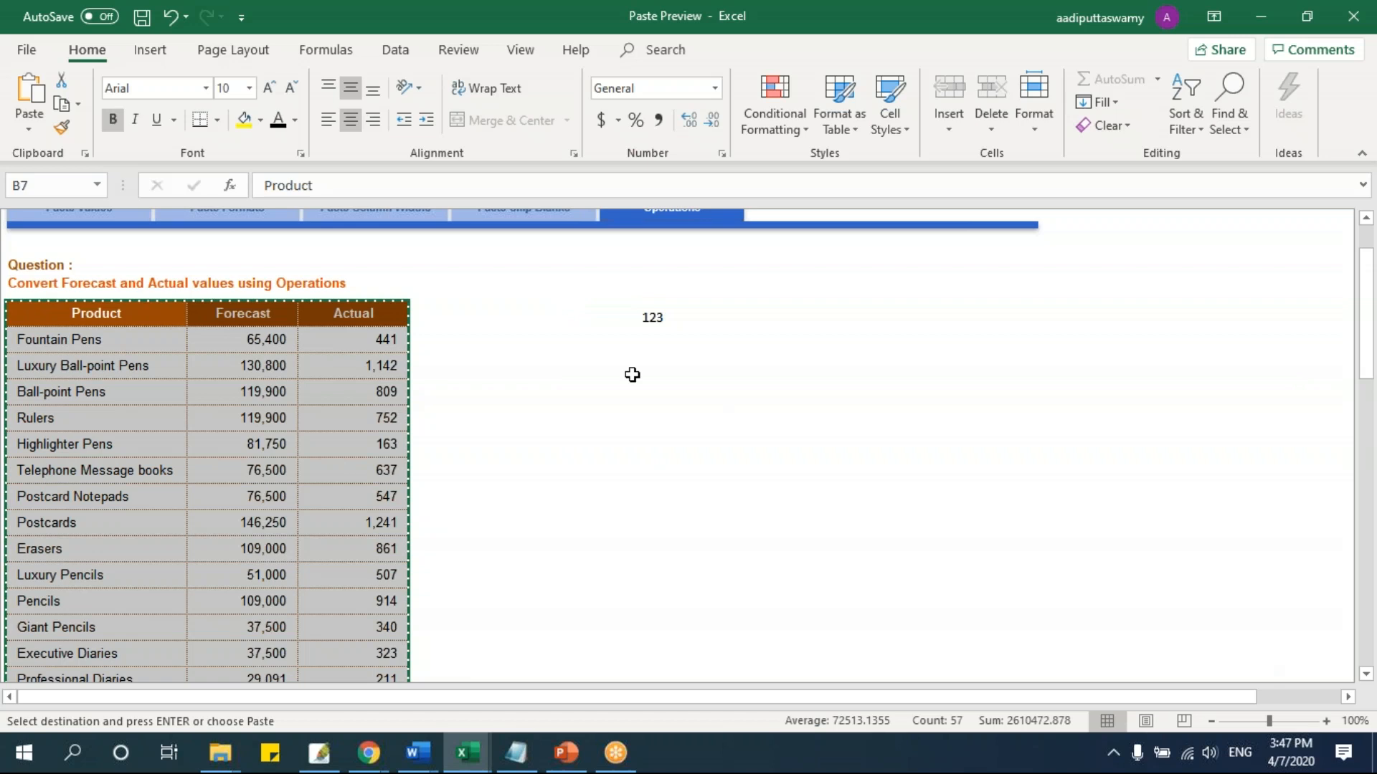
scroll(636, 509, "down", 4)
scroll(636, 508, "down", 1)
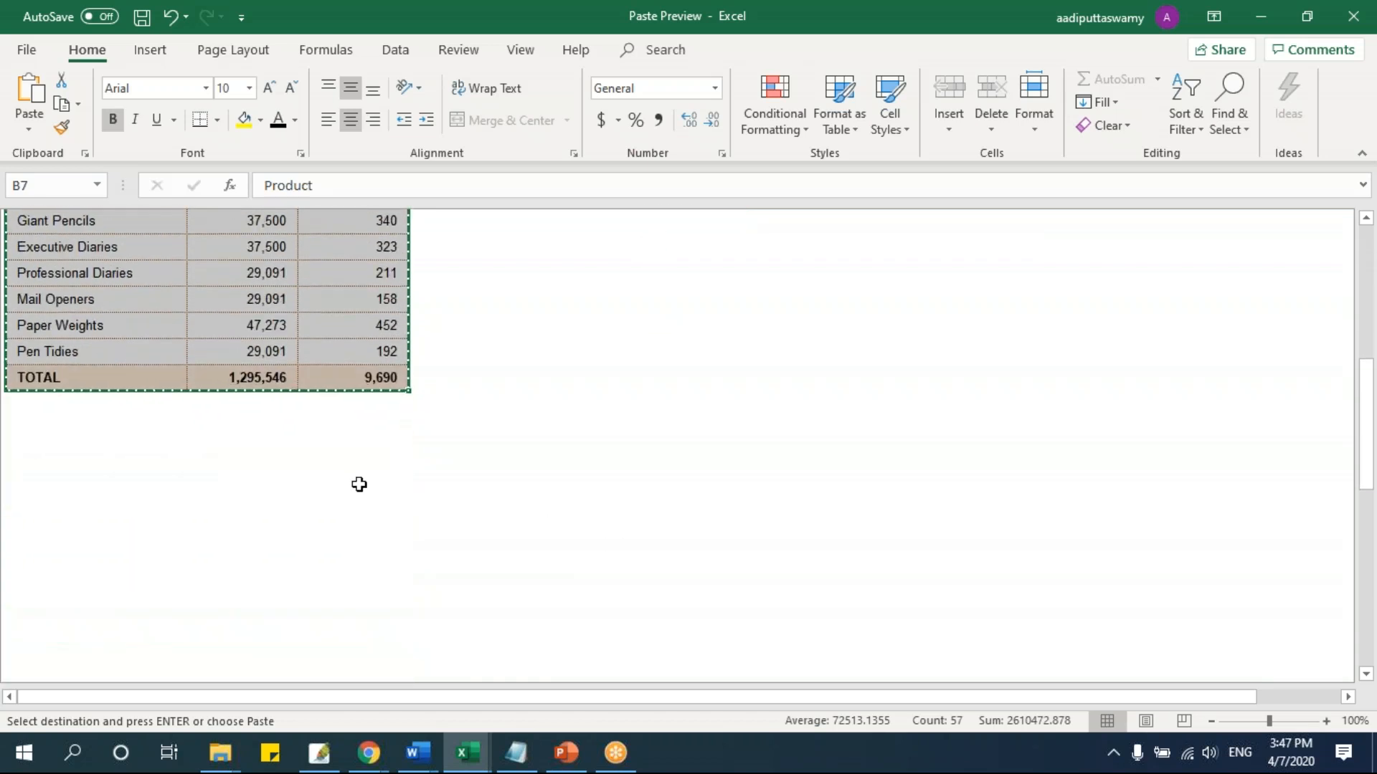
scroll(517, 459, "up", 1)
scroll(556, 472, "up", 5)
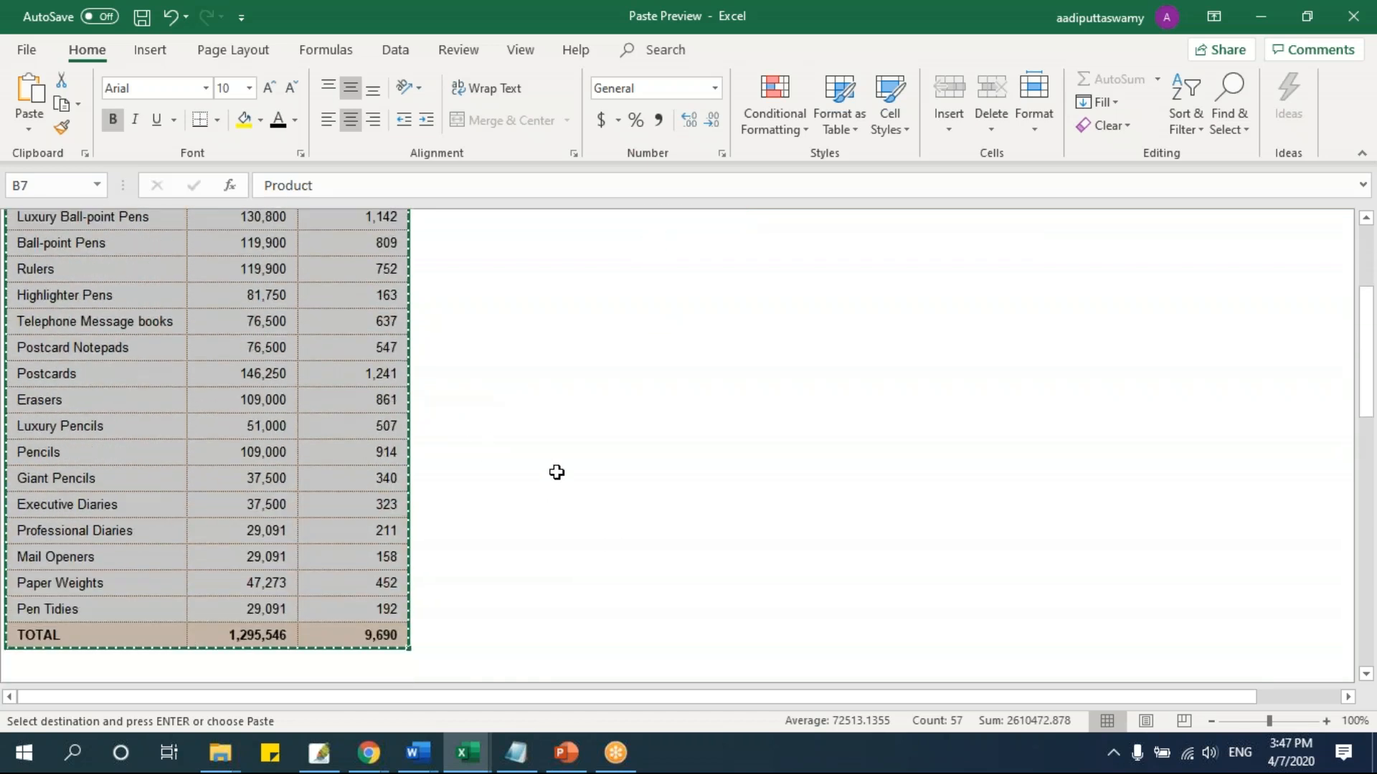
Paste the copied table at F10 with Paste Special and the Transpose option.
left_click(574, 384)
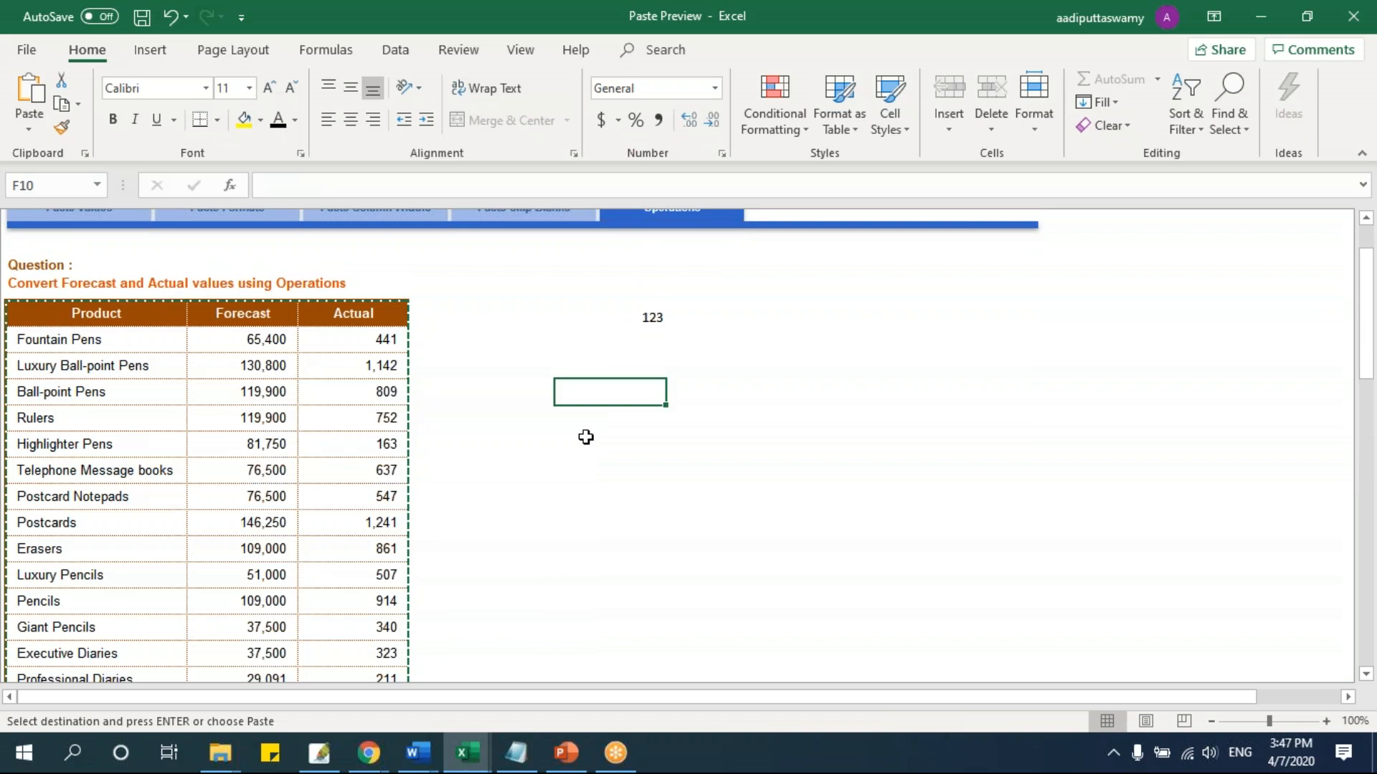
key("alt+e")
key("s")
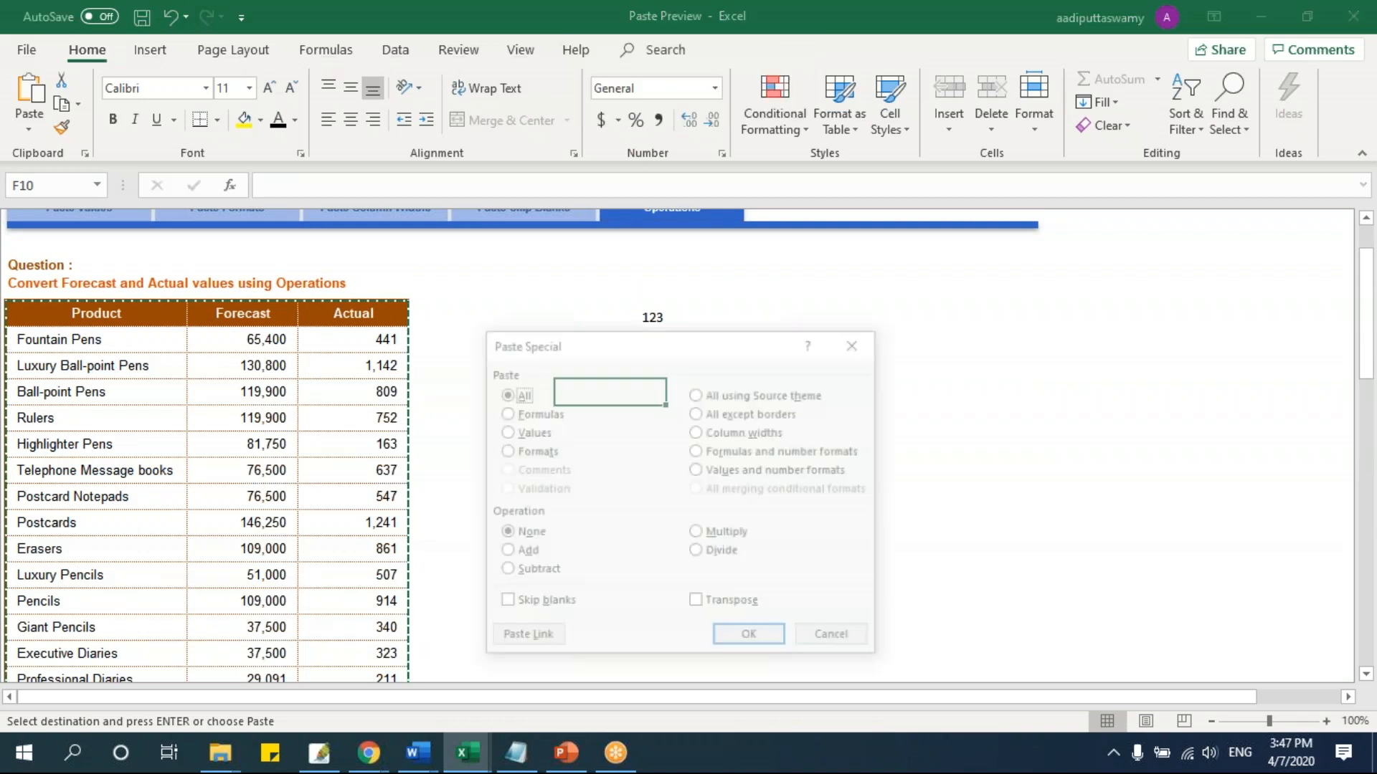
left_click(720, 614)
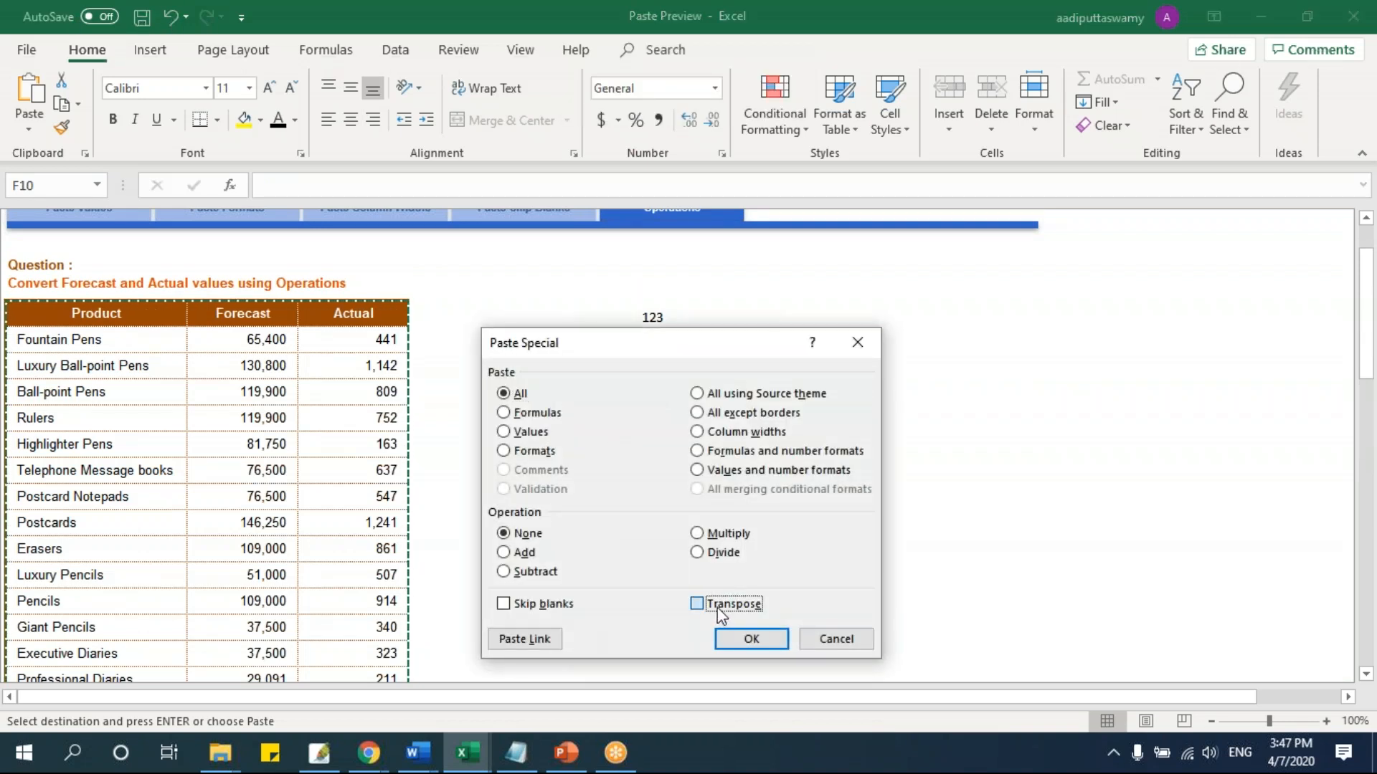
left_click(750, 639)
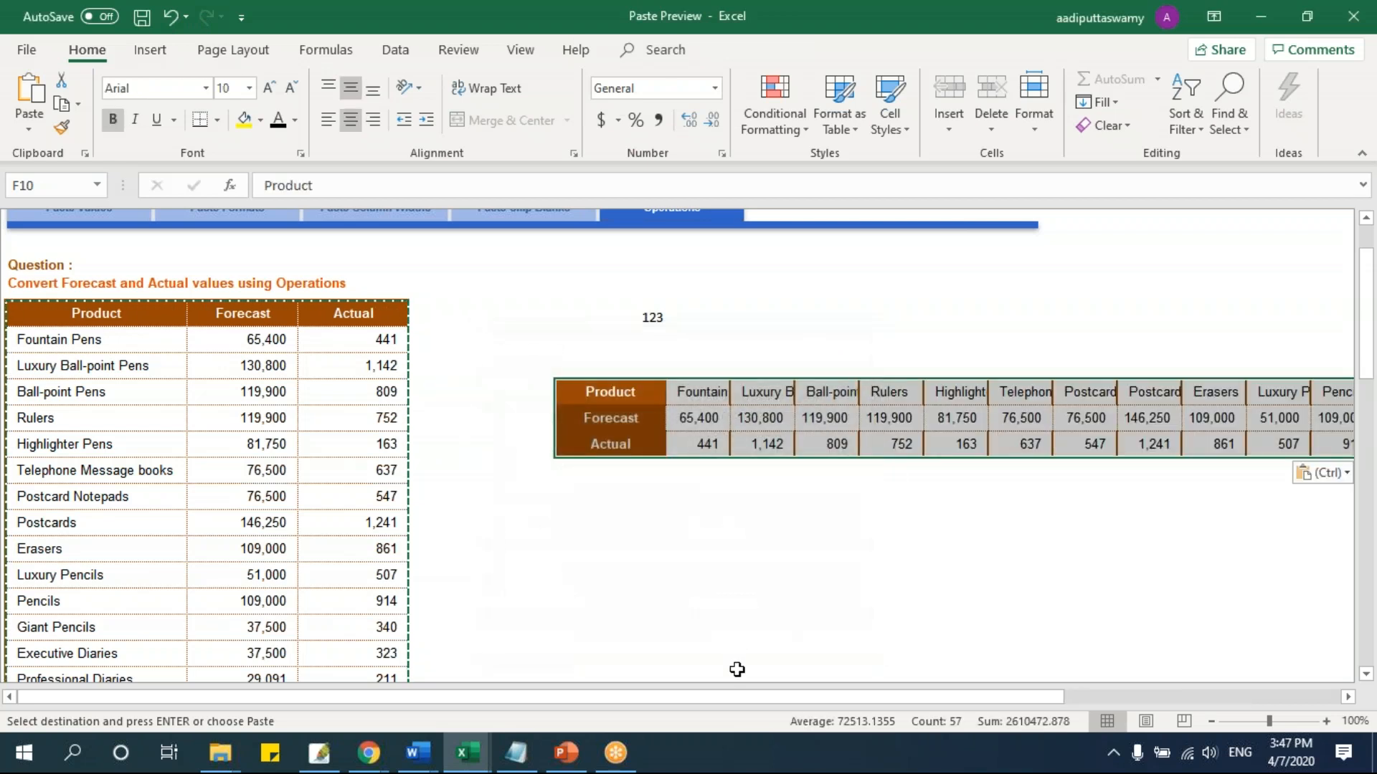
Review the Paste Values, Paste Formats, Paste Column Widths and Paste Skip Blanks exercises, and return to Operations.
left_click_drag(707, 699, 603, 699)
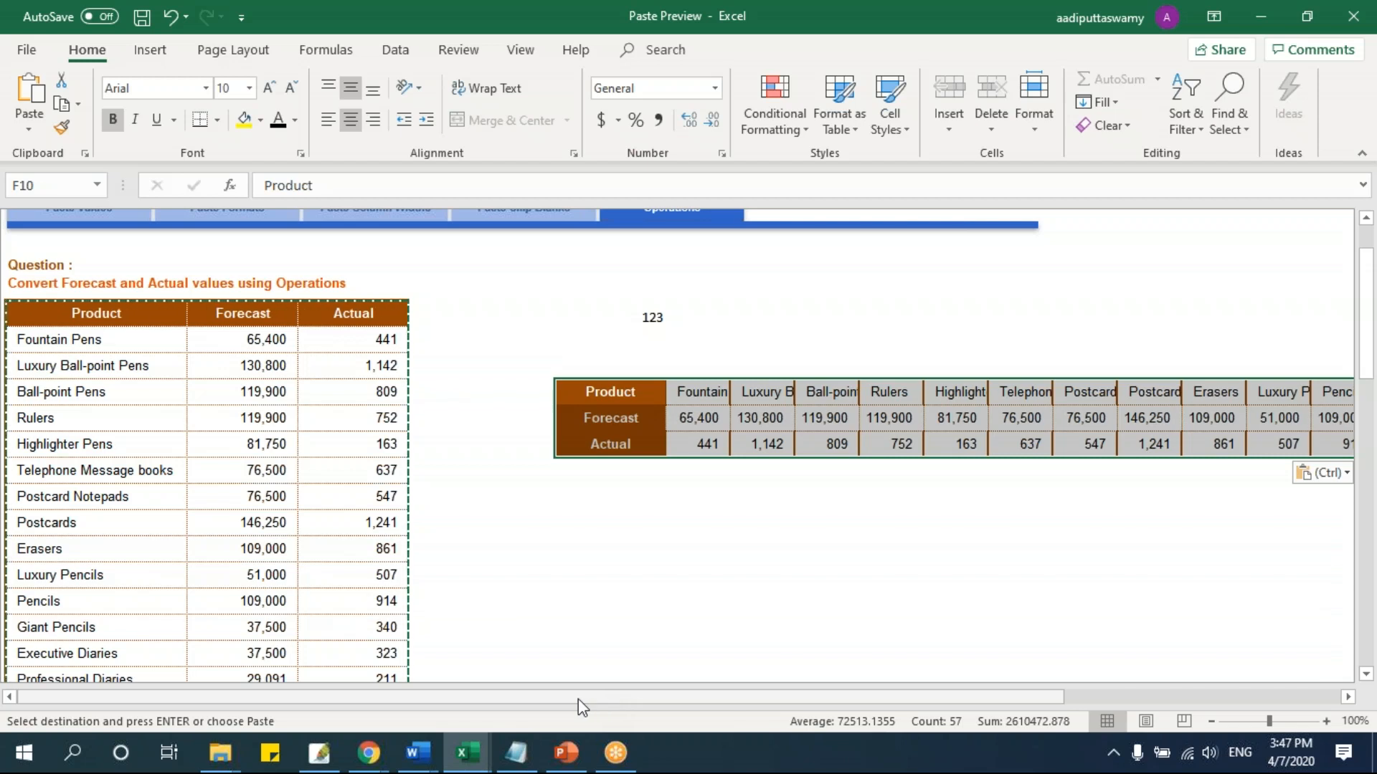
scroll(507, 572, "up", 1)
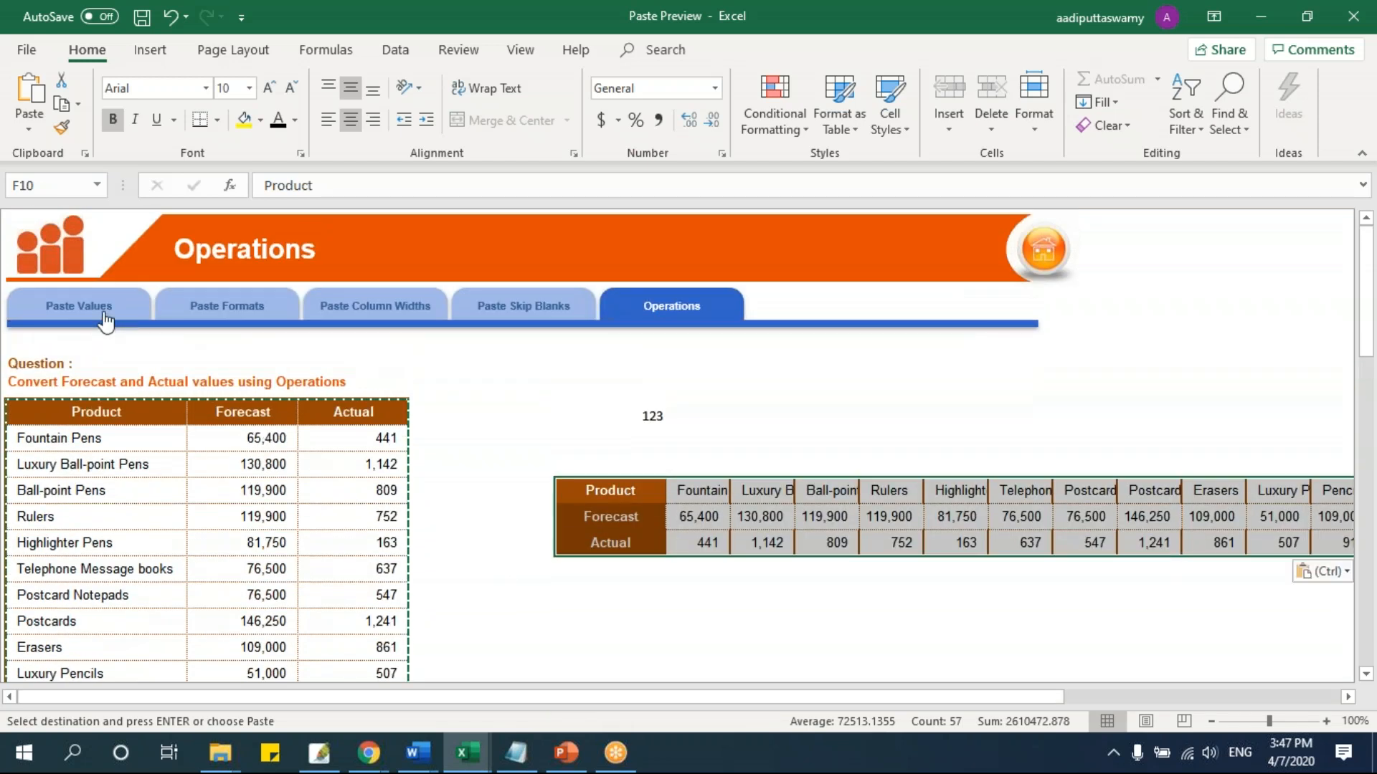
left_click(106, 322)
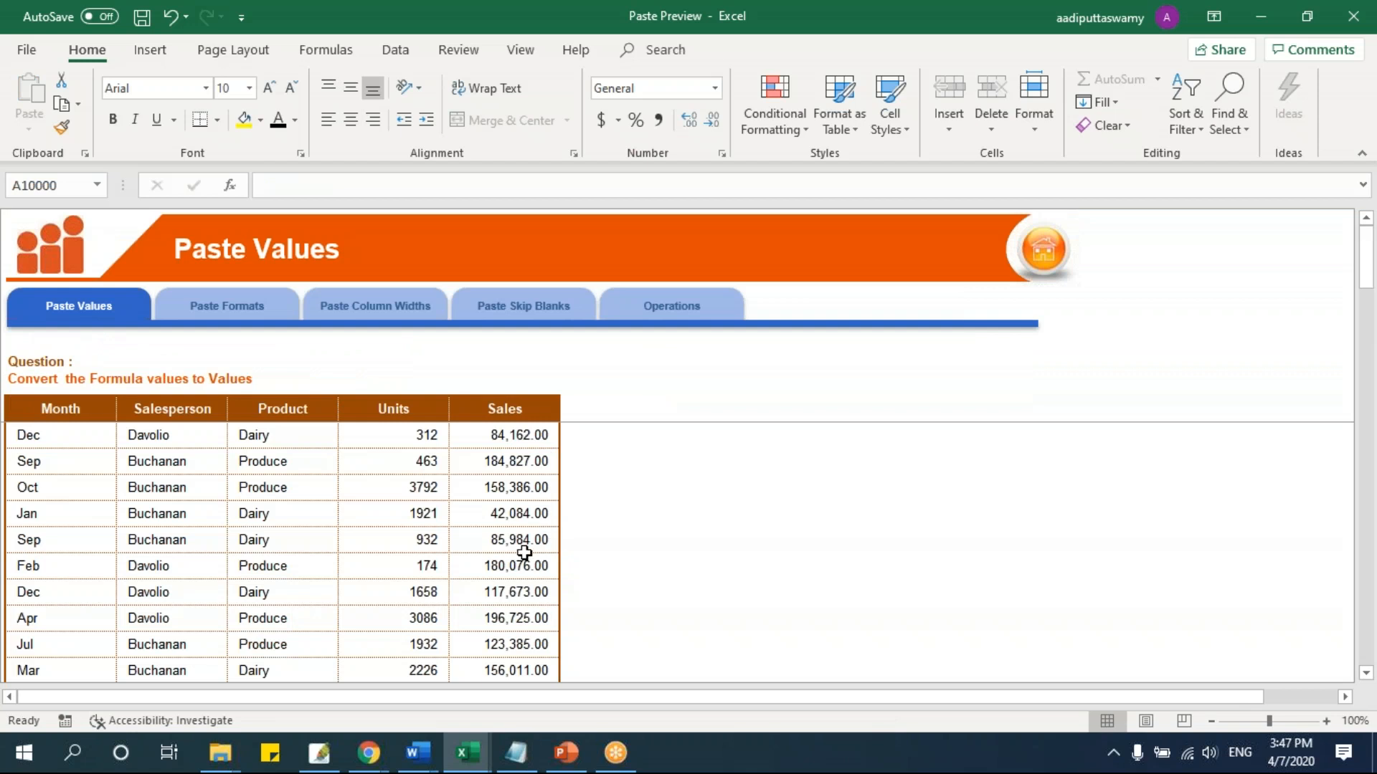
left_click(281, 315)
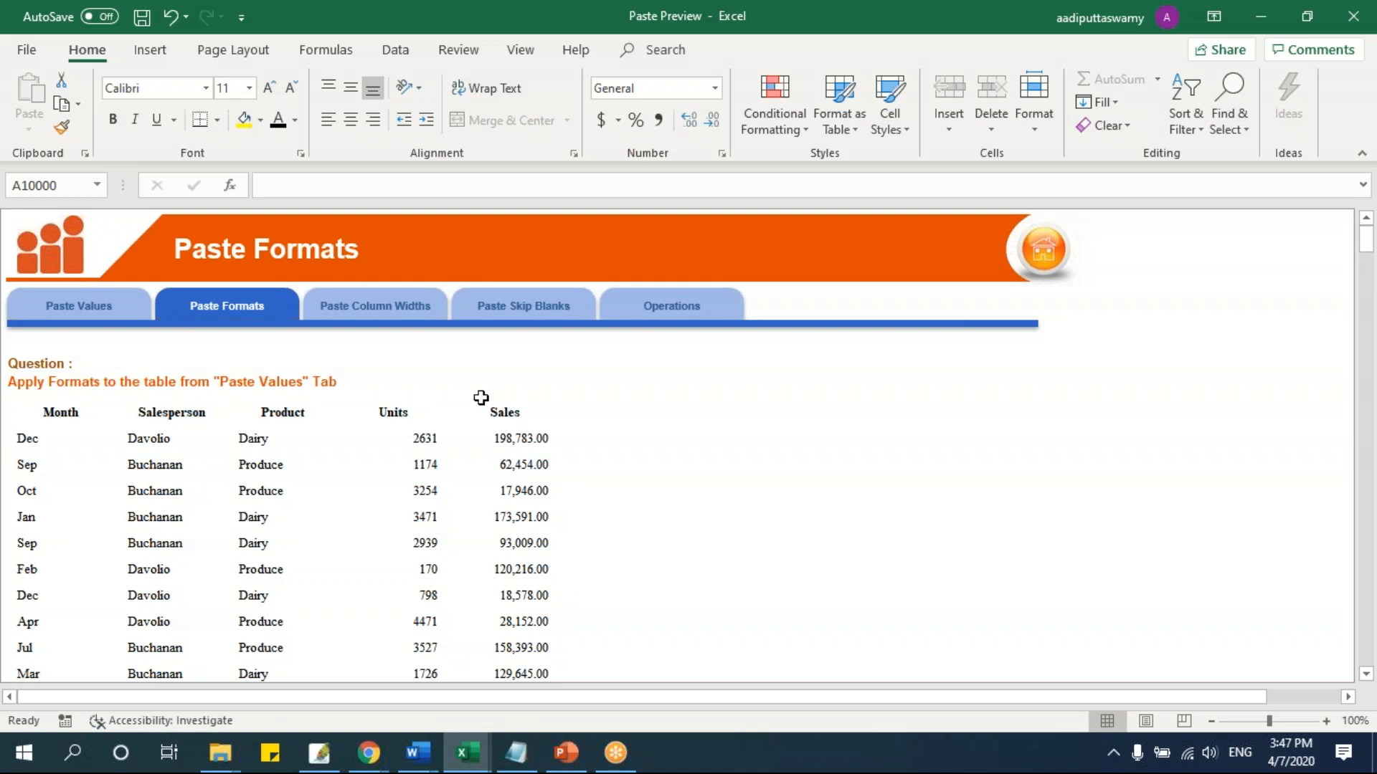
left_click(405, 308)
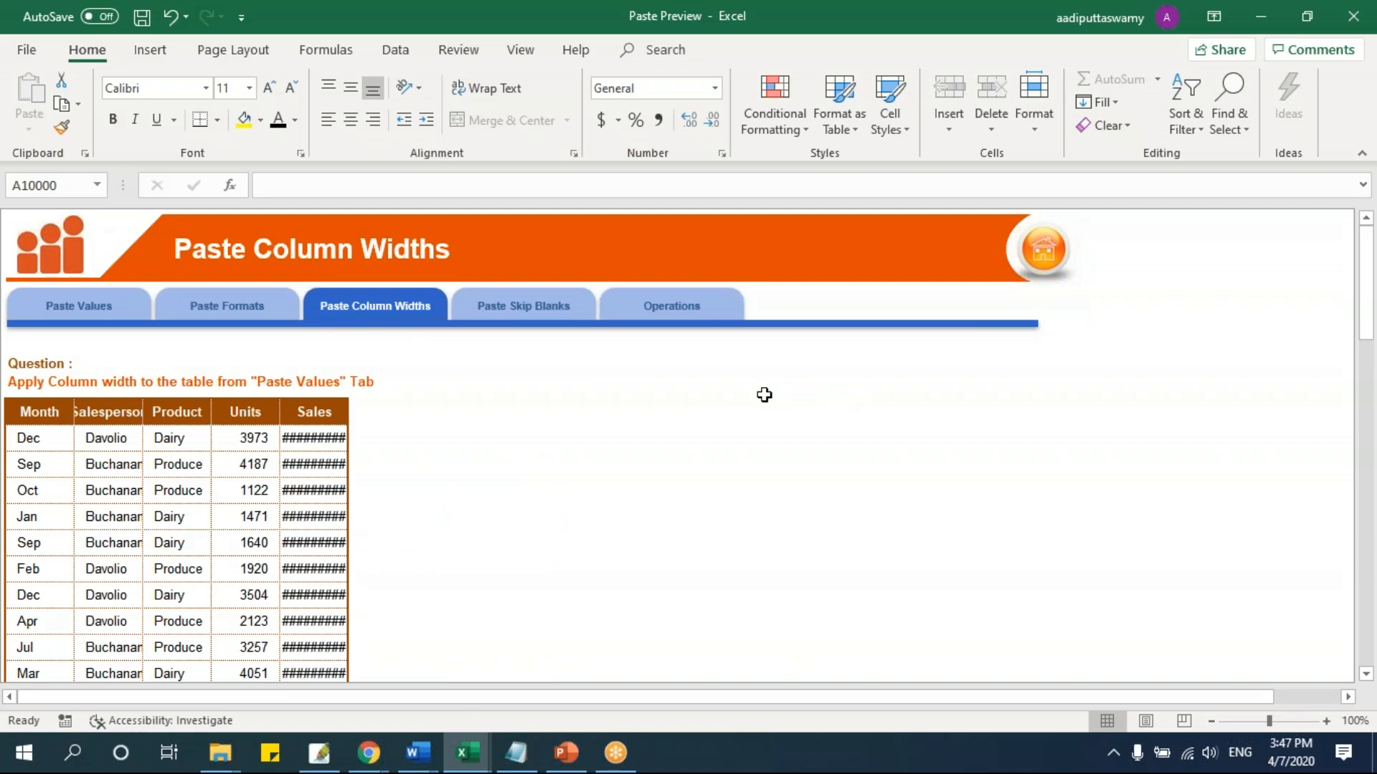
left_click(549, 313)
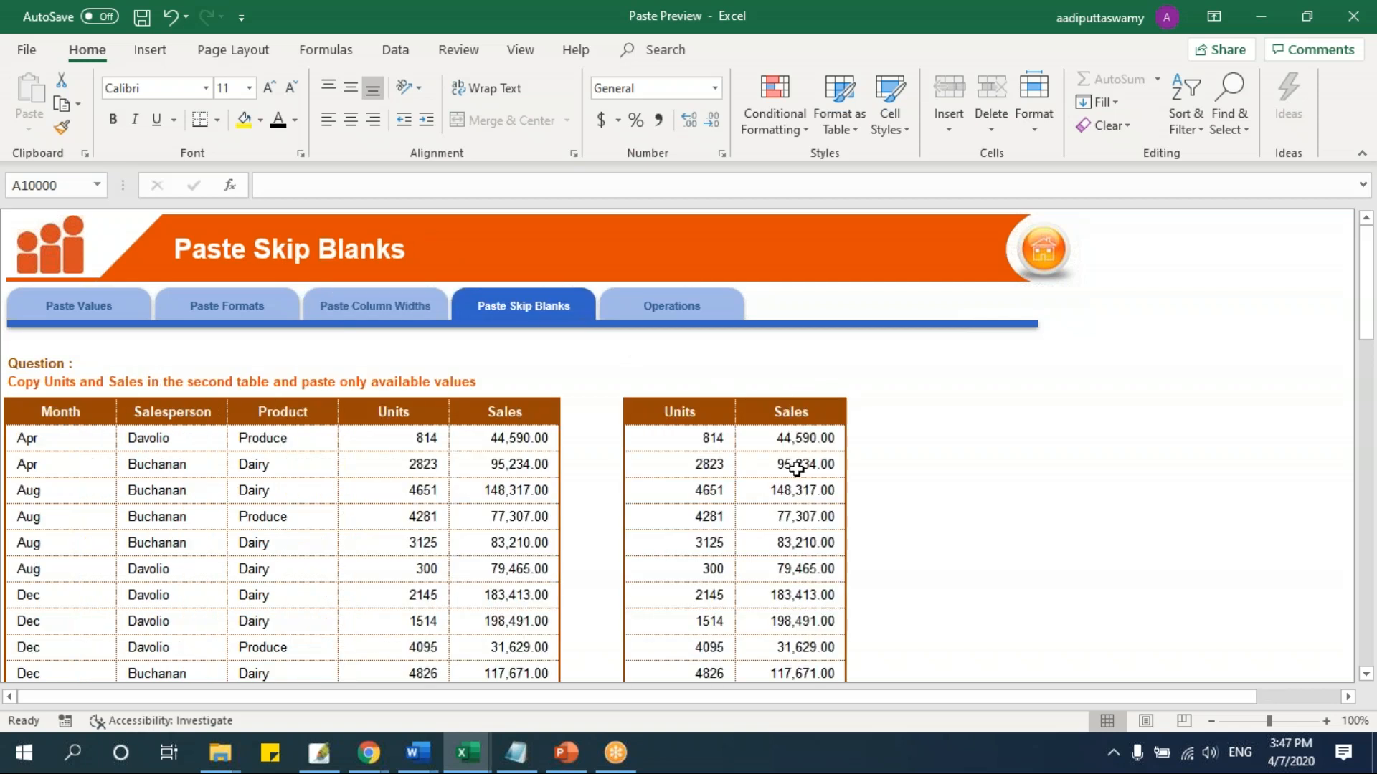
scroll(796, 468, "down", 5)
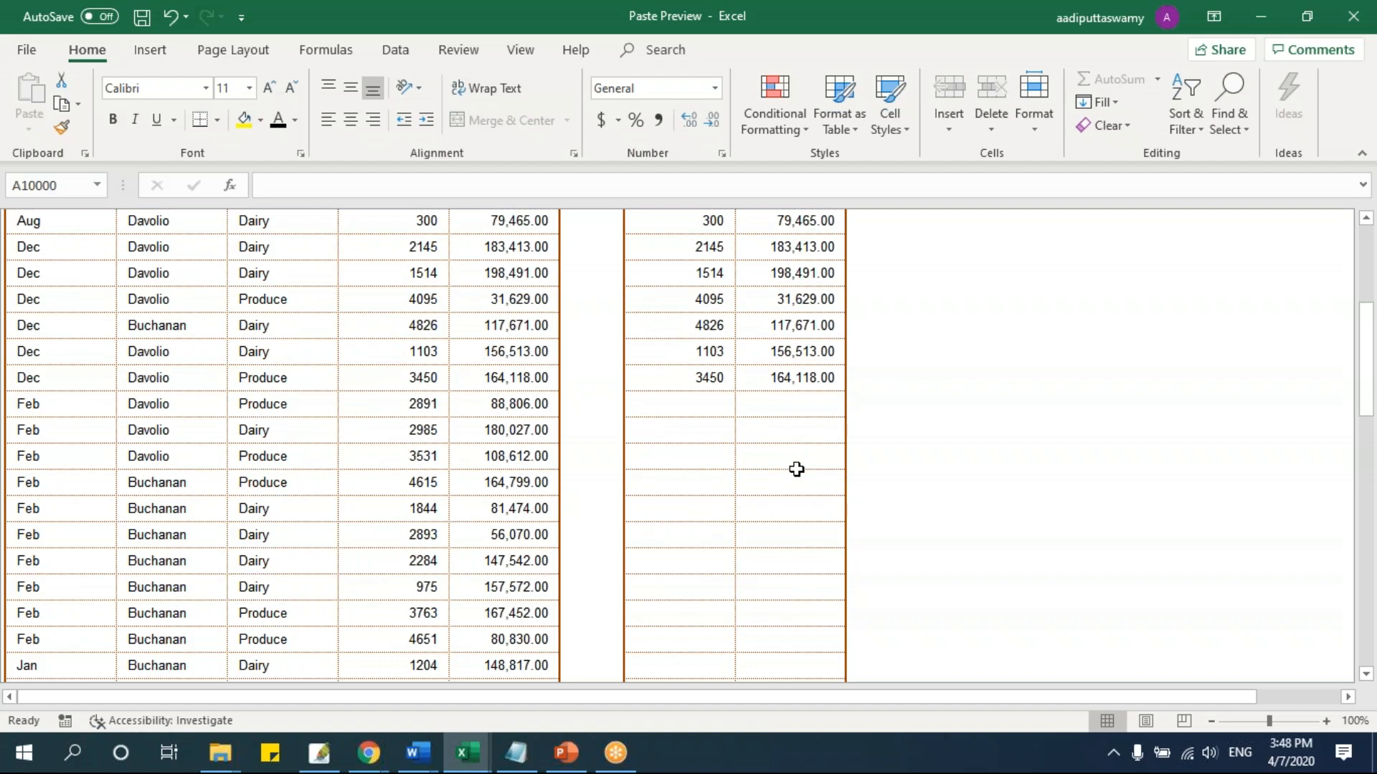
scroll(796, 468, "up", 8)
left_click(693, 312)
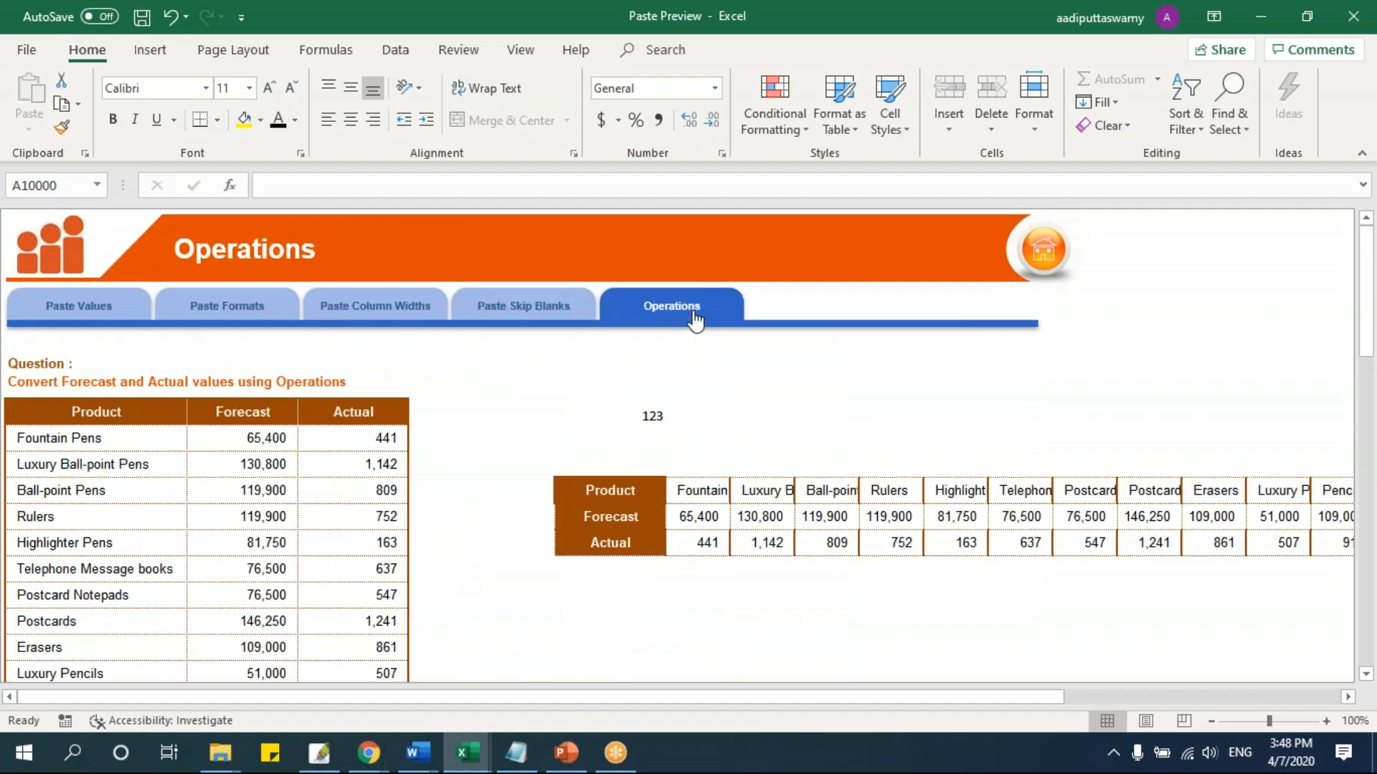
Review the divisor in F7, the divided Actual values and the original product table.
left_click(643, 418)
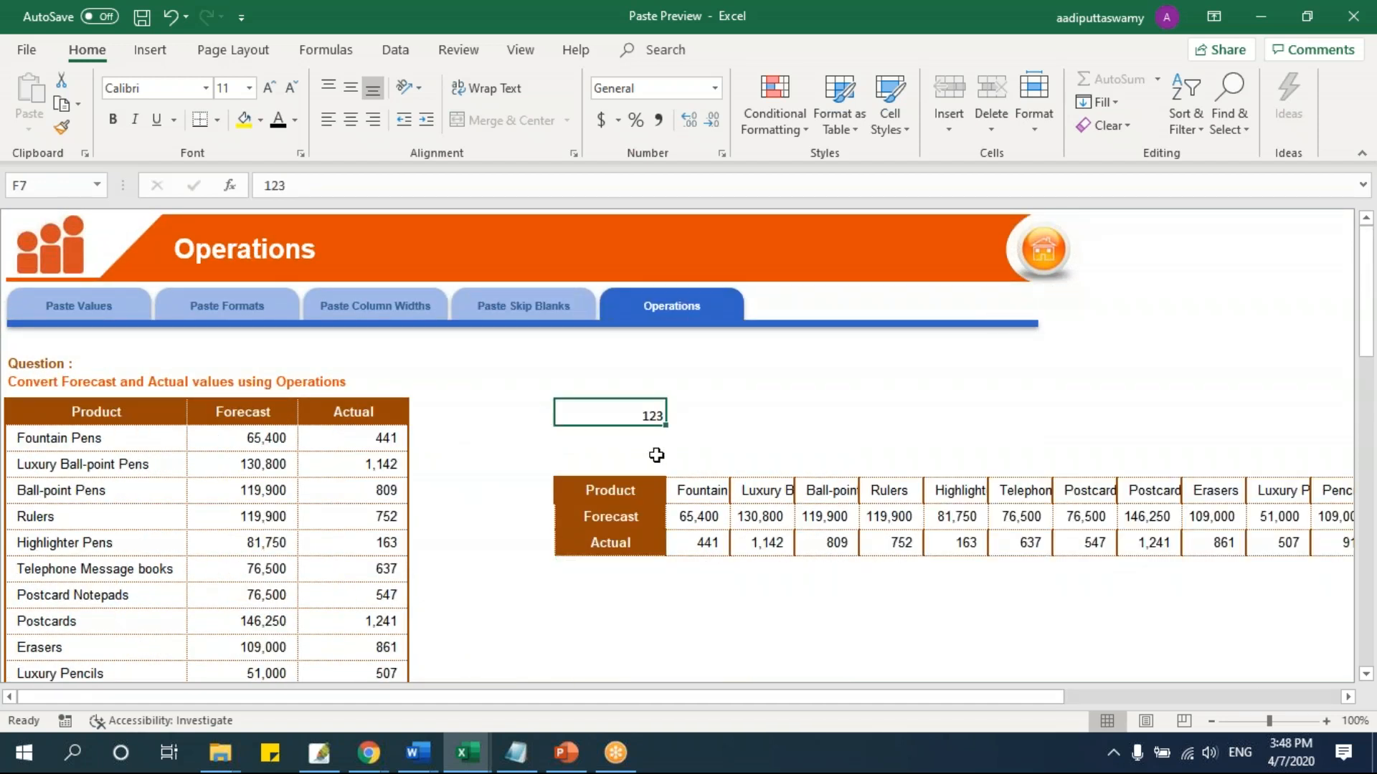
left_click_drag(381, 439, 376, 599)
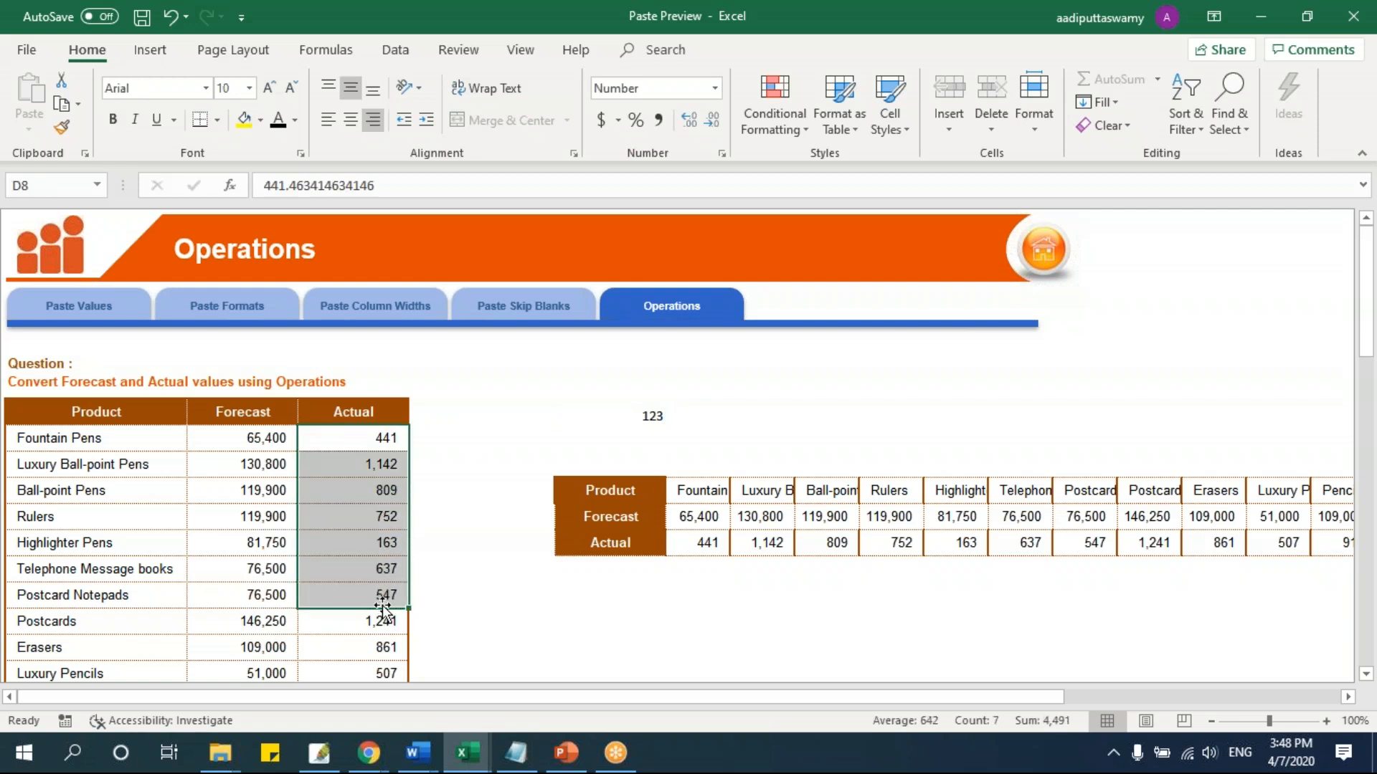
scroll(390, 593, "down", 1)
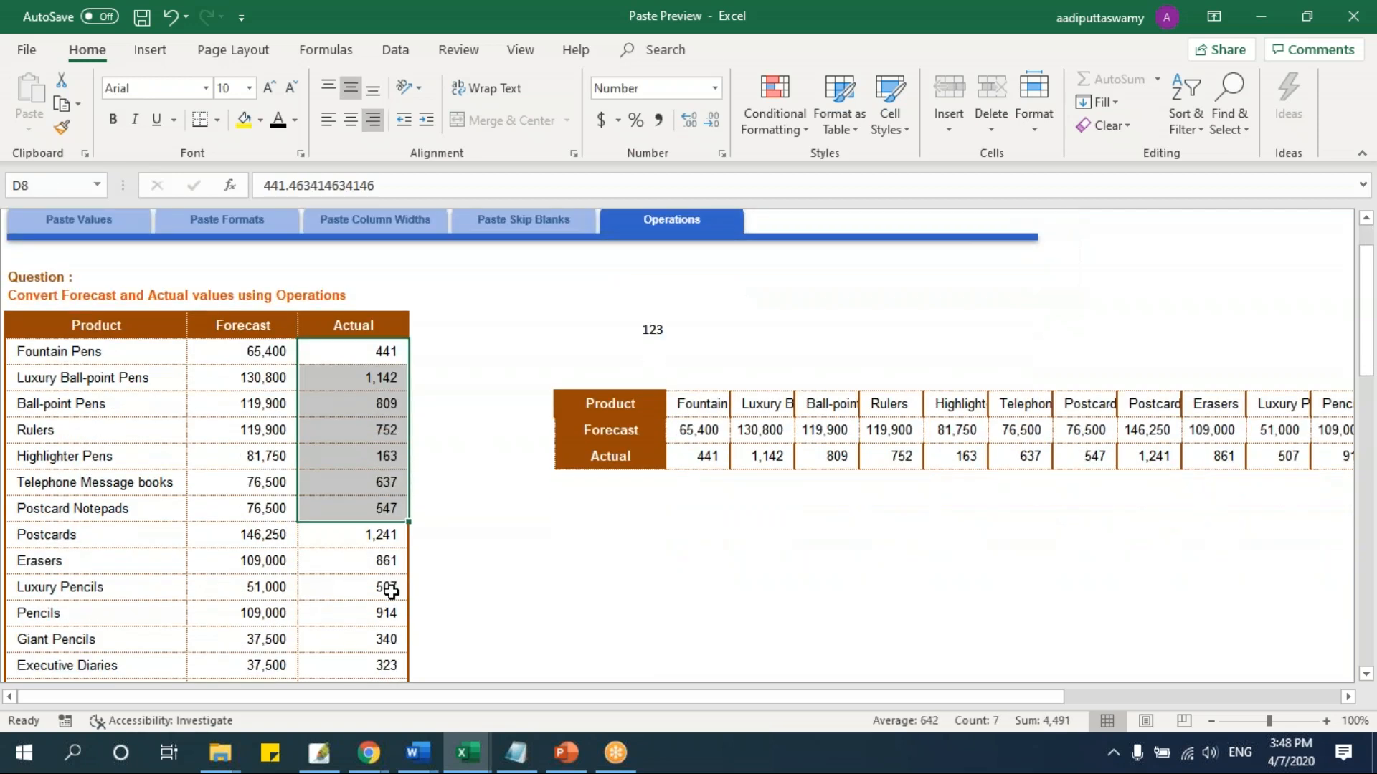
left_click_drag(93, 311, 387, 496)
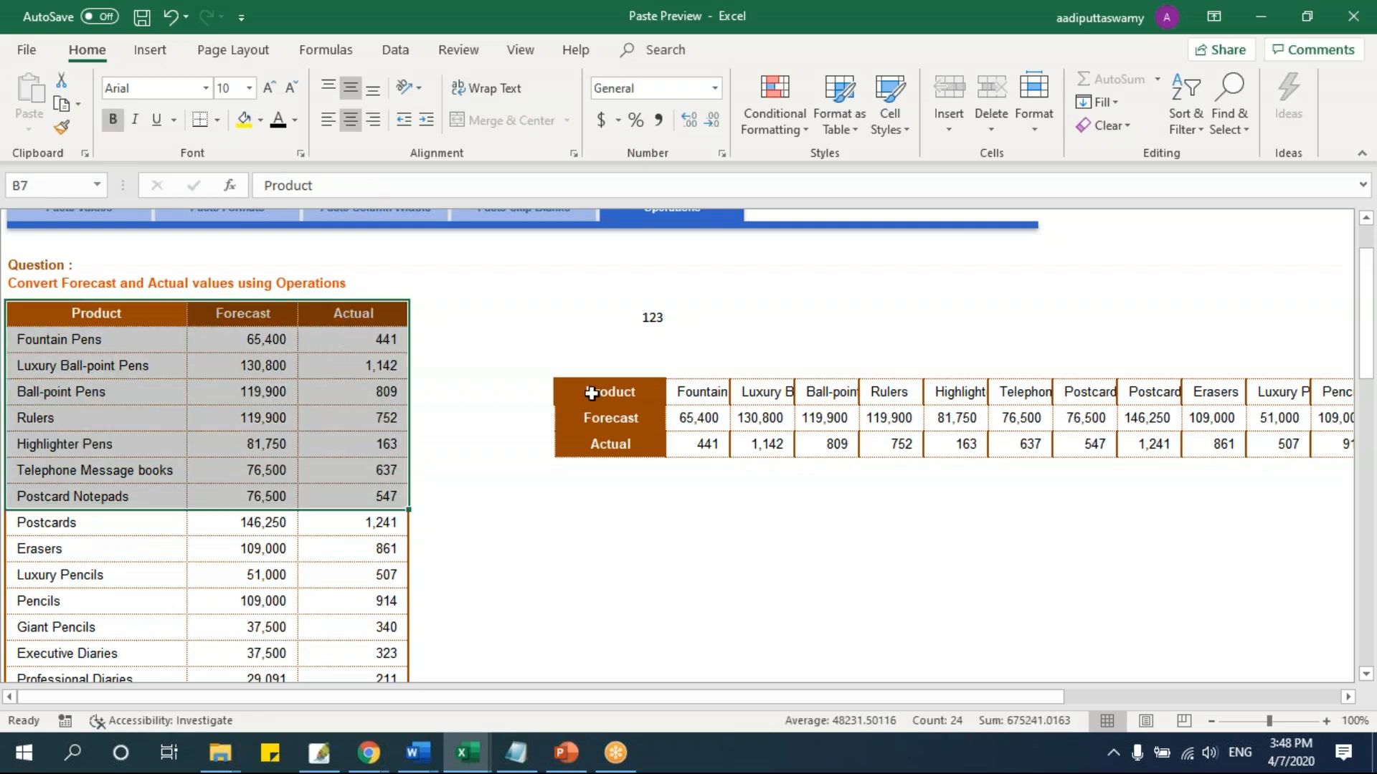
Copy the whole horizontal Product, Forecast and Actual table starting at F10, across all its columns.
left_click_drag(600, 386, 714, 448)
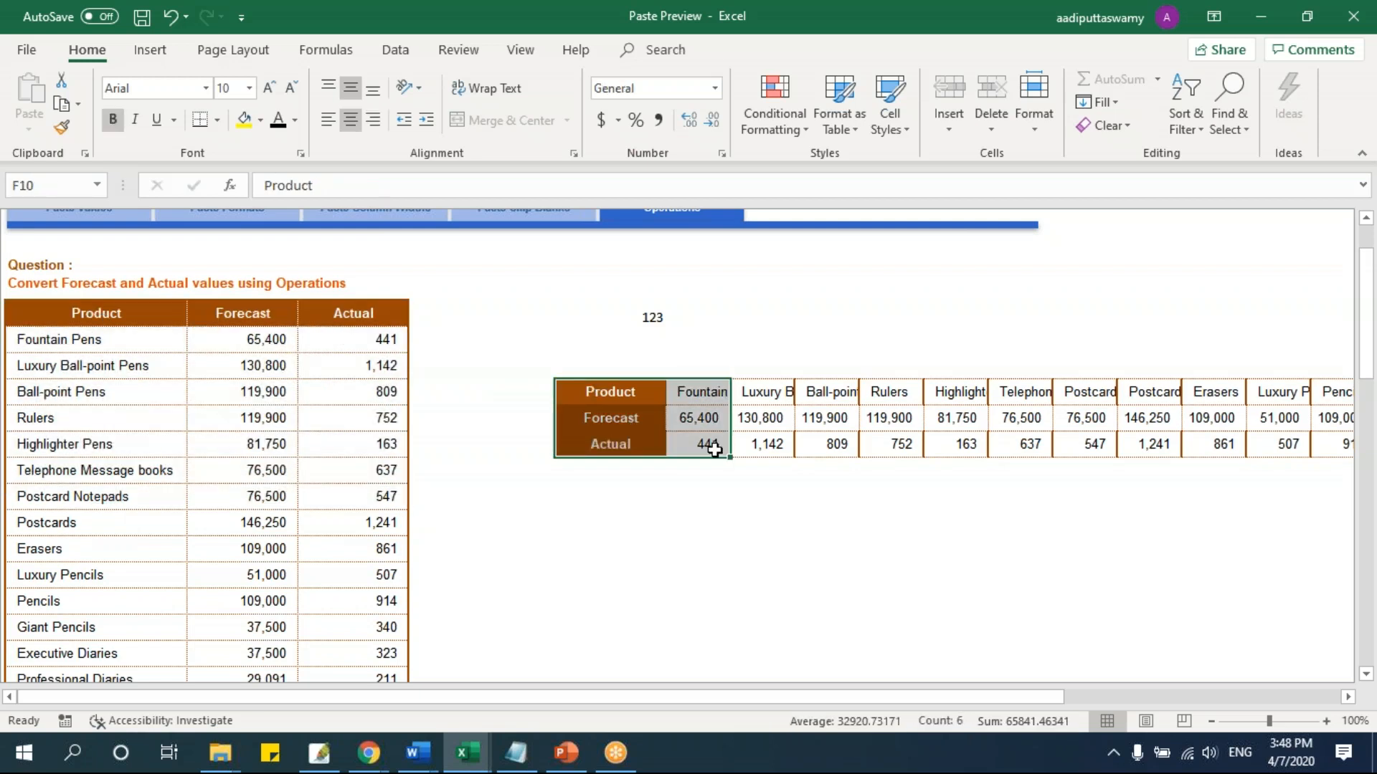
key("ctrl+shift+Right")
key("ctrl+c")
Paste the copied horizontal table at F14 with Paste Special and the Transpose option, turning it back to vertical.
key("Left")
key("Left")
key("Left")
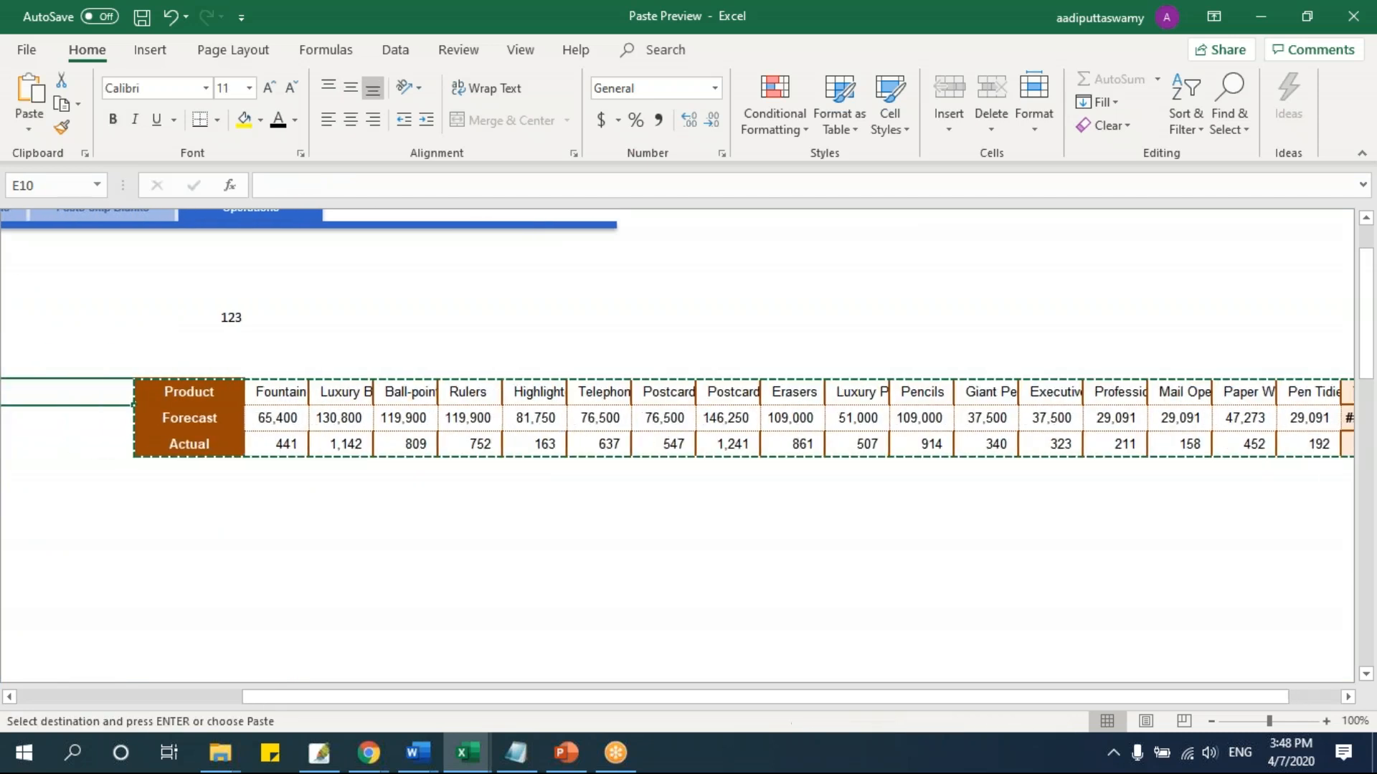
key("Right")
key("Right")
key("Right")
key("Right")
key("Down")
key("Down")
key("Down")
key("Down")
key("Left")
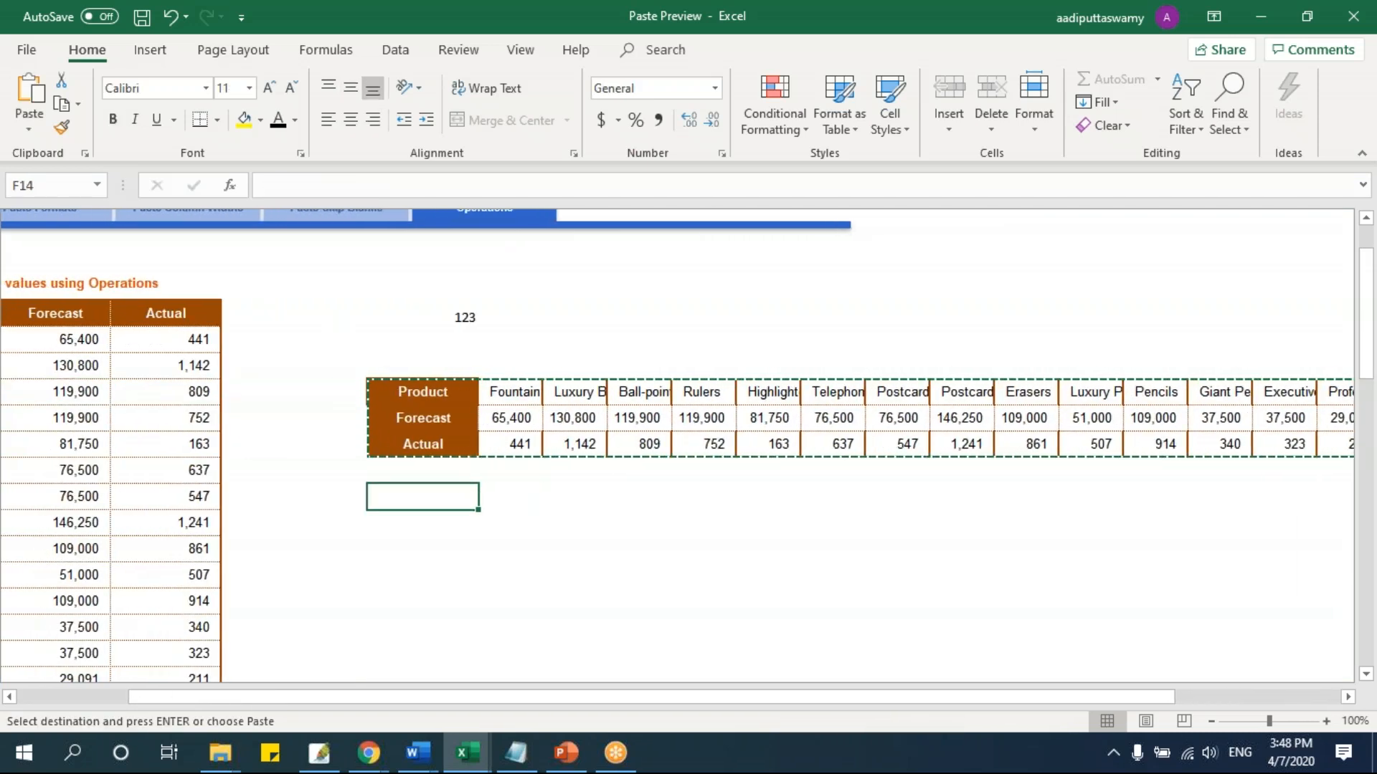
key("alt+e")
key("s")
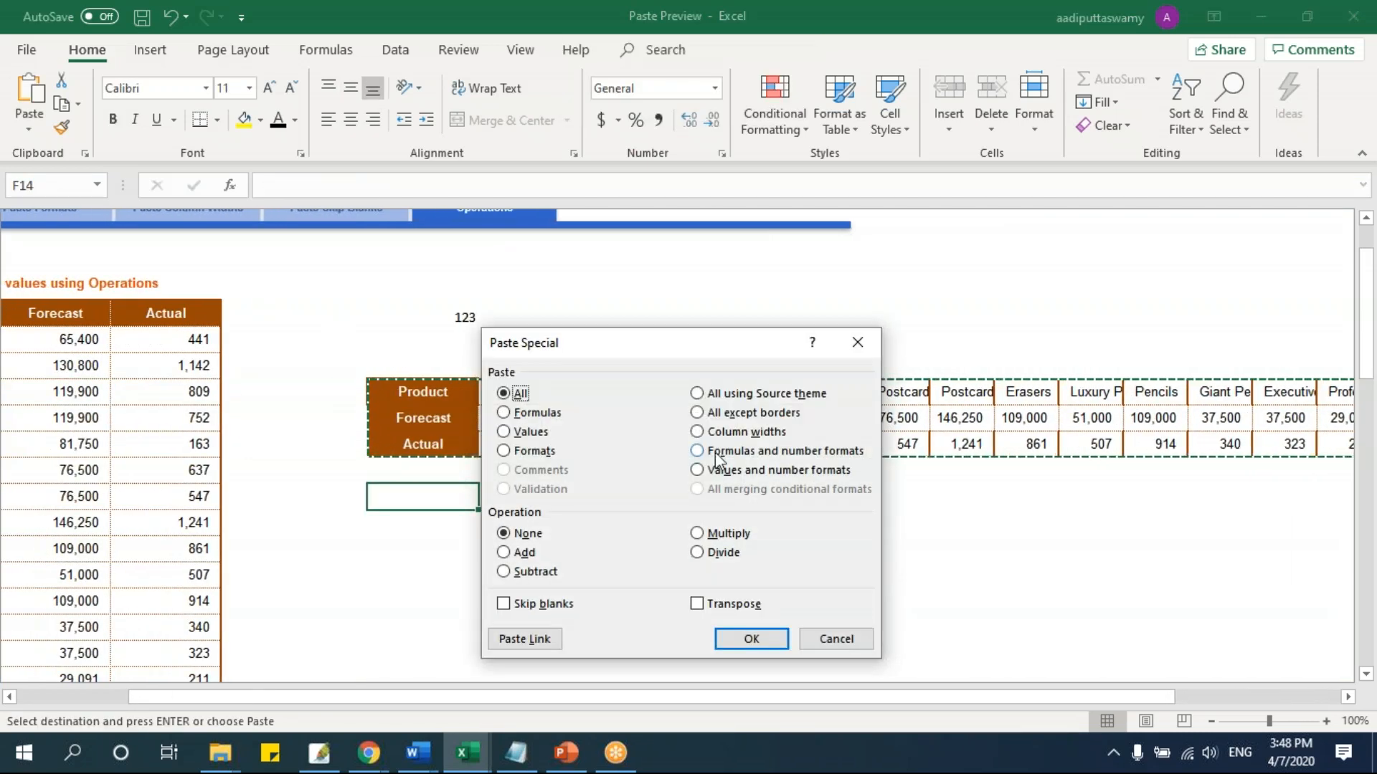
left_click(715, 606)
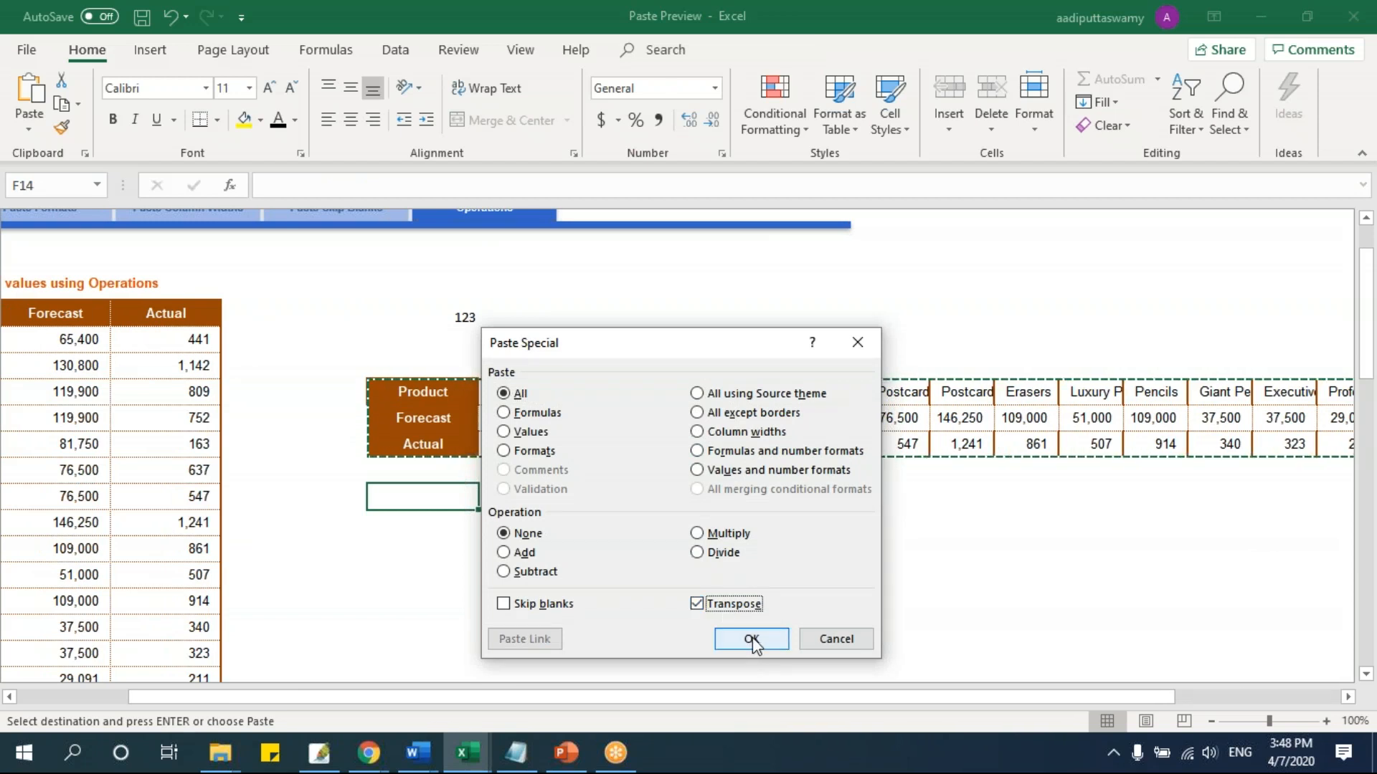
left_click(750, 638)
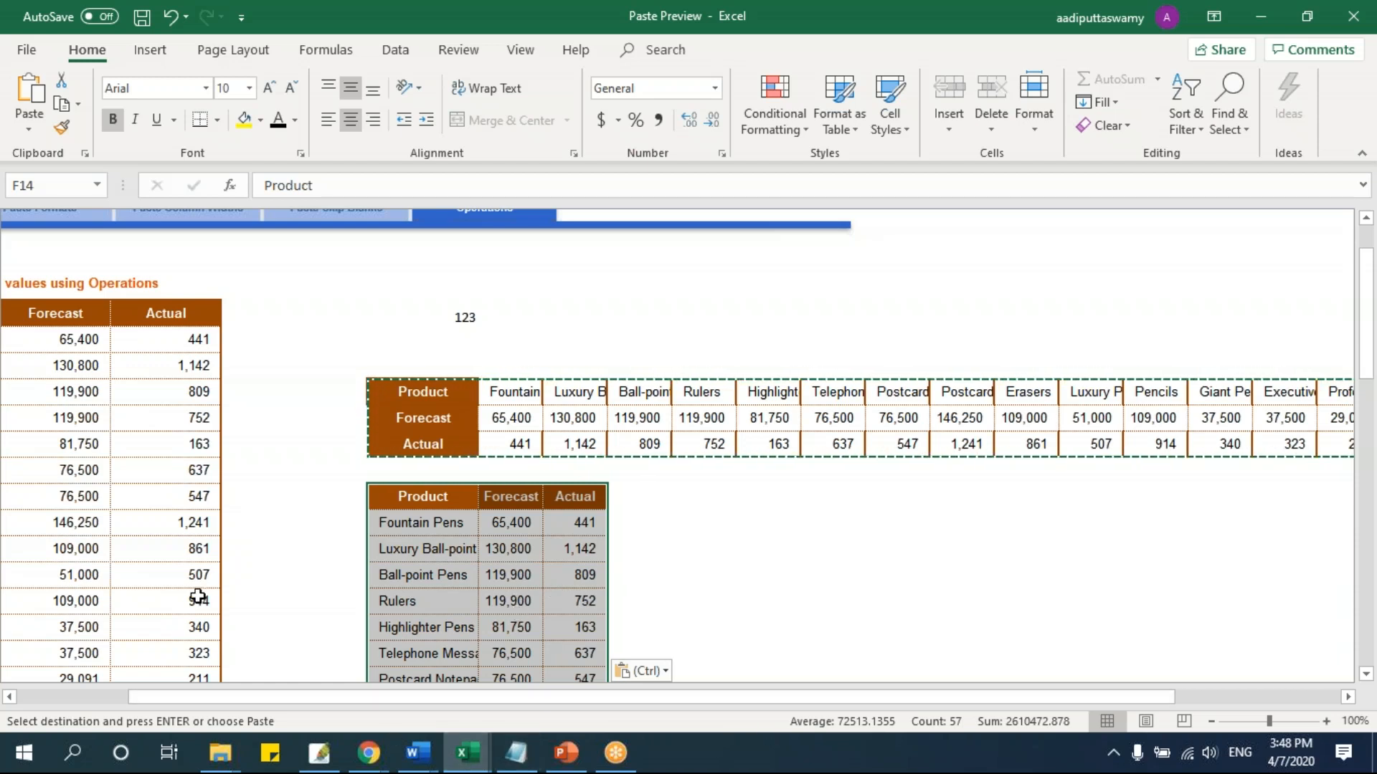
Review the divisor in F7 and the horizontal and vertical transposed tables on the Operations sheet.
left_click(438, 464)
scroll(437, 493, "up", 1)
scroll(437, 493, "up", 2)
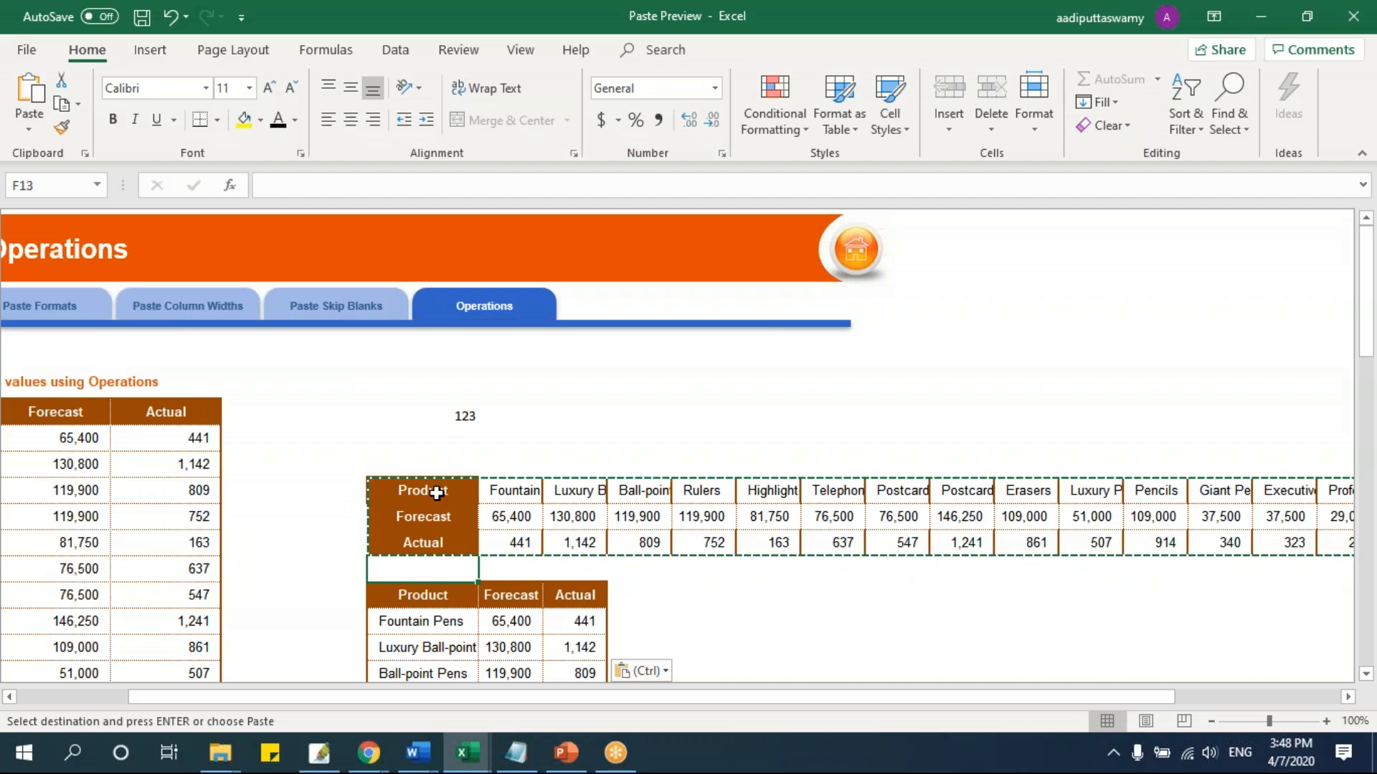
left_click(424, 418)
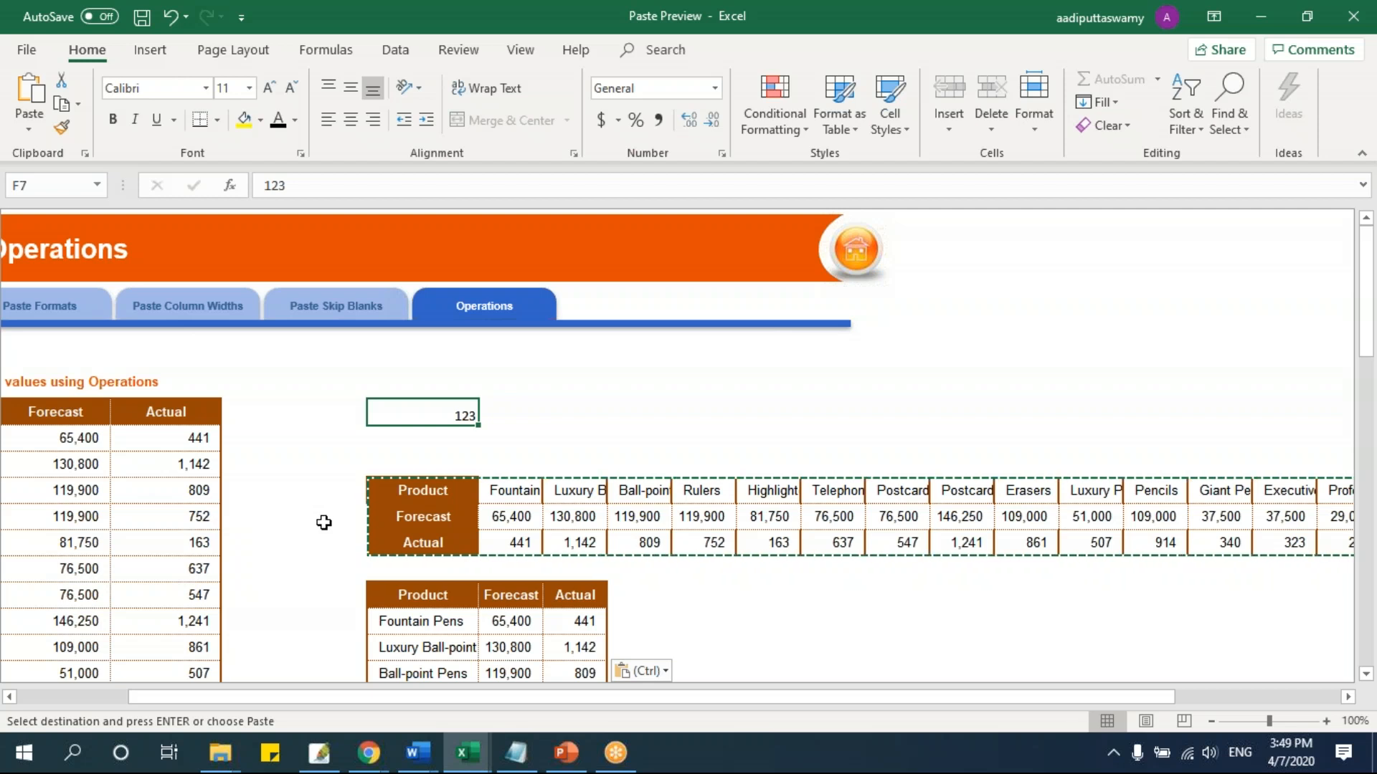
left_click(644, 472)
scroll(725, 496, "down", 1)
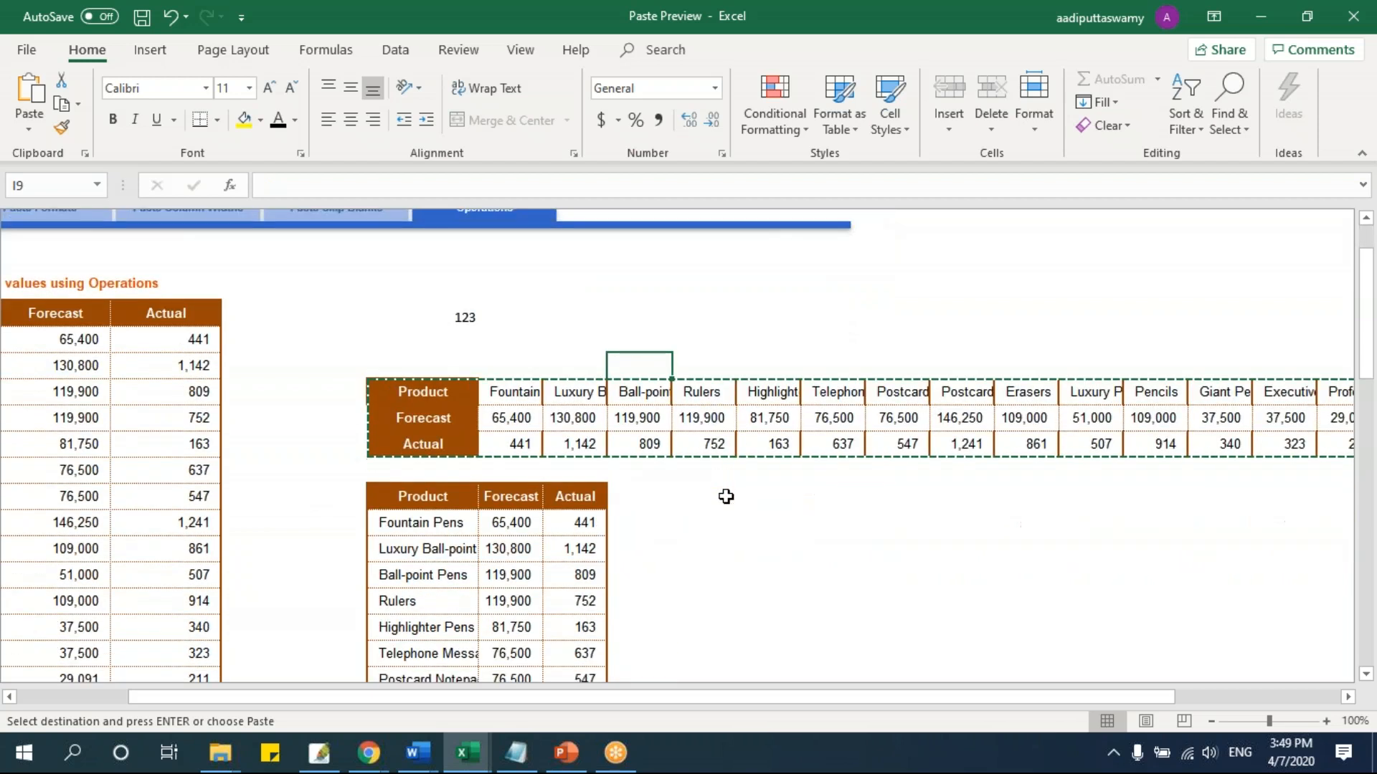
scroll(726, 496, "up", 1)
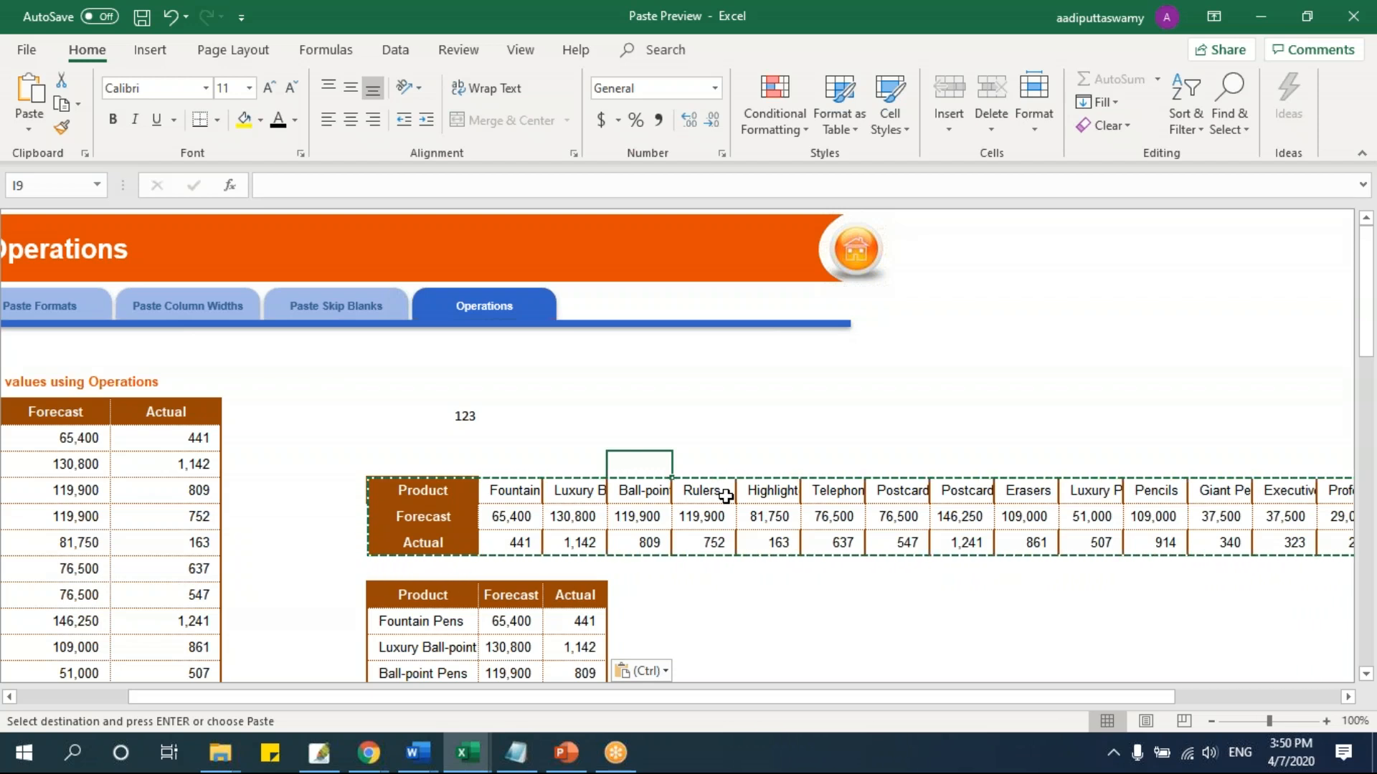
left_click(1228, 238)
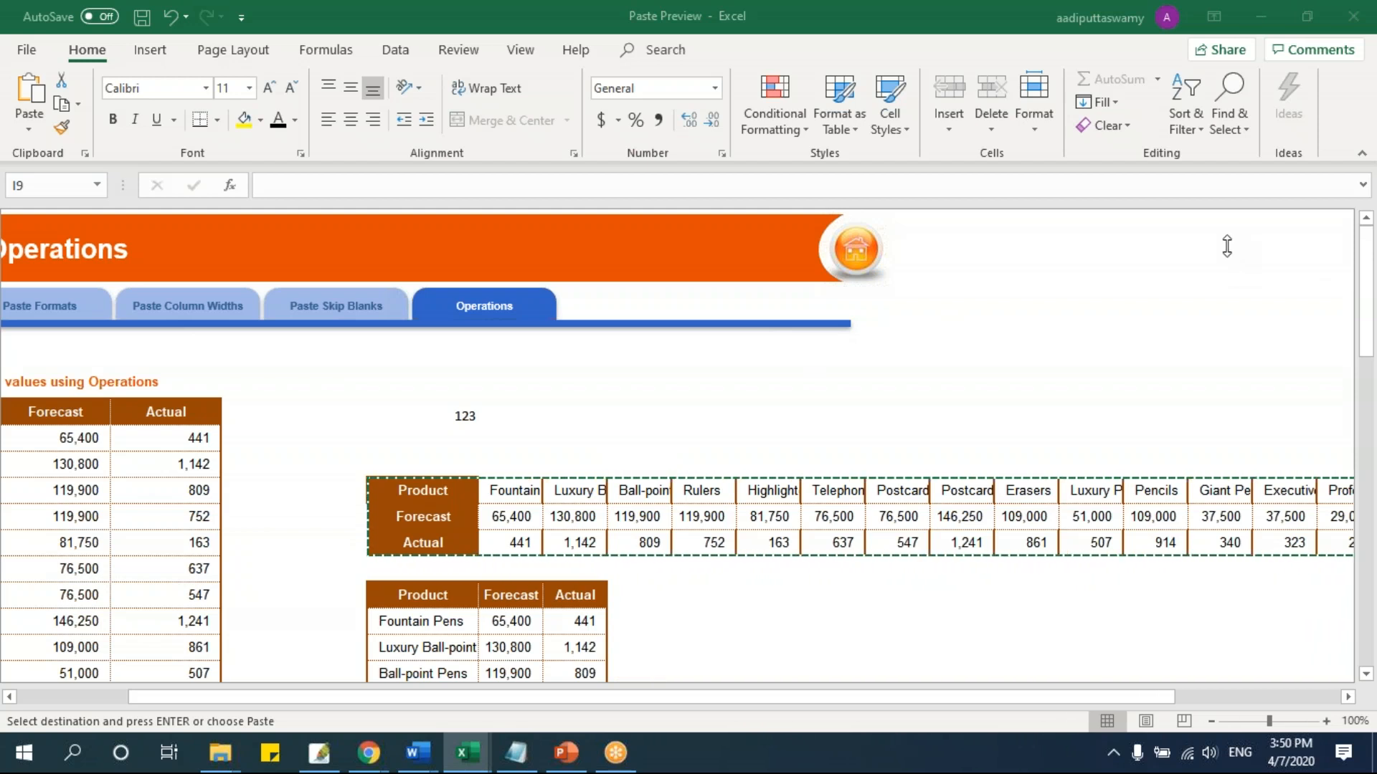